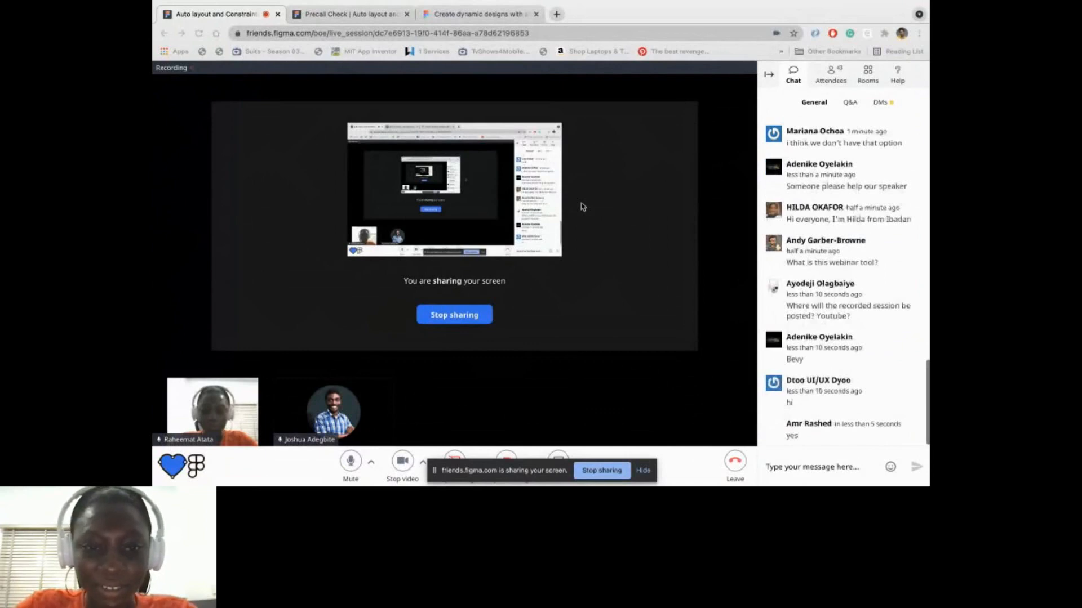
Switch to Figma, fill the header's avatar ellipse with a portrait photo from the Unsplash results, and close the plugin.
{"action": "key", "text": "super+Tab"}
{"action": "left_click", "coordinate": [483, 322]}
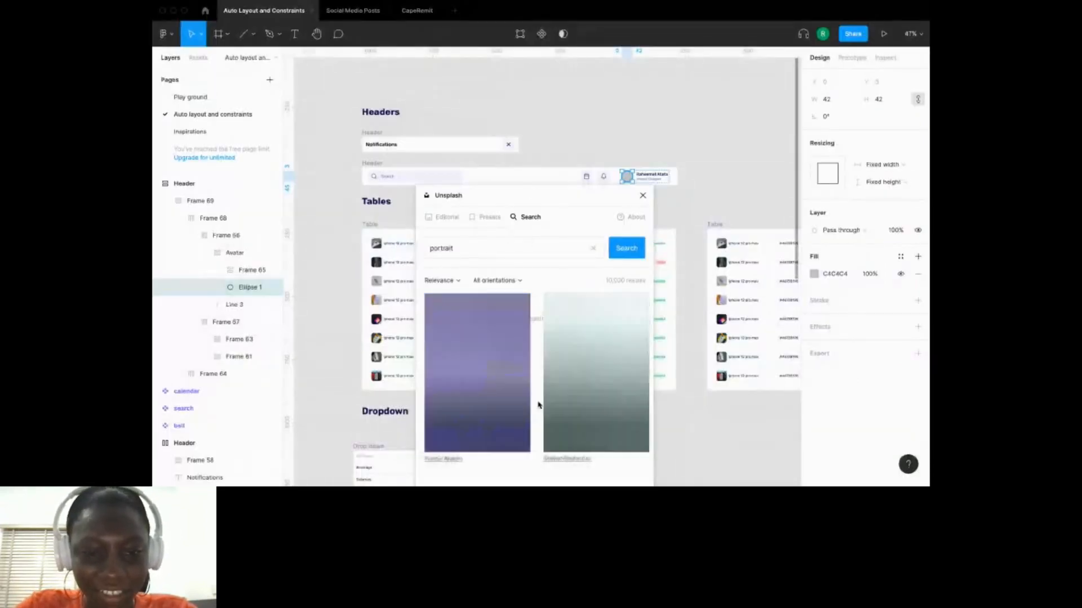
{"action": "left_click", "coordinate": [505, 348]}
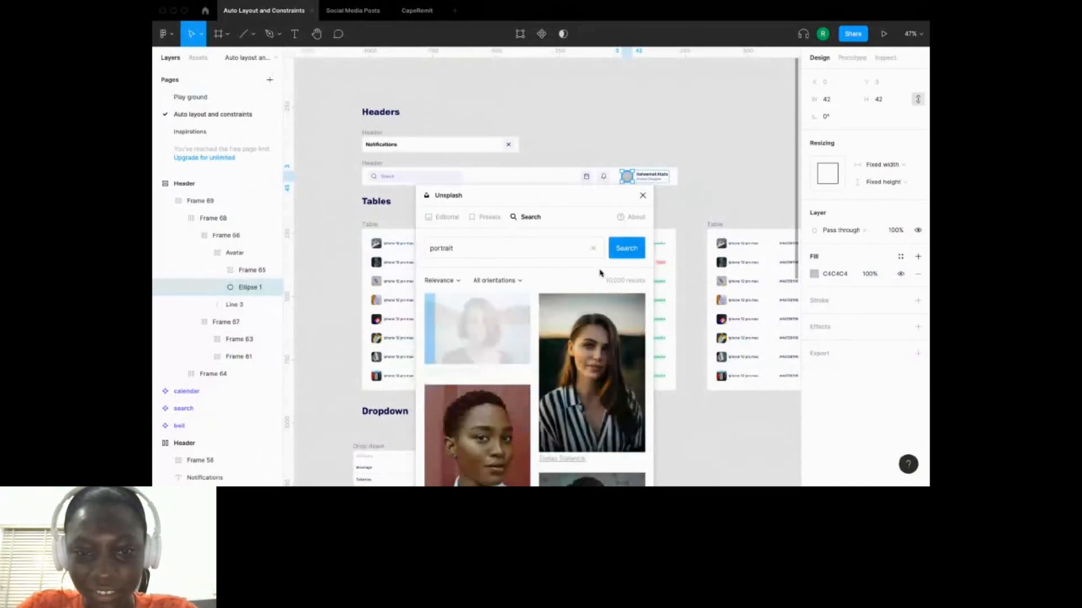
{"action": "left_click", "coordinate": [643, 195]}
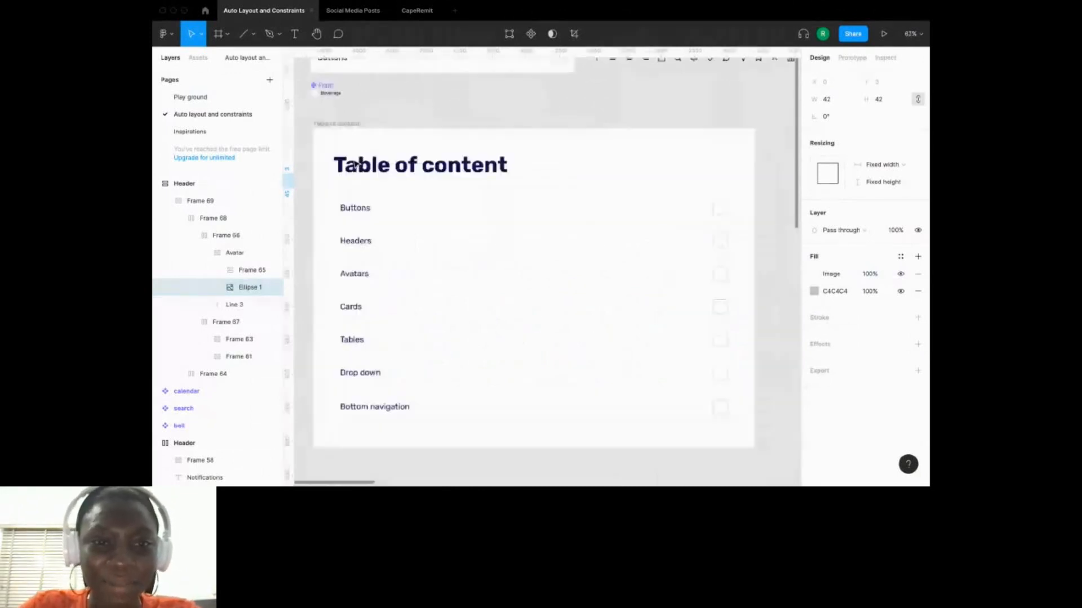
Examine the Table of content frame, its title and topic list, and the component examples beside it.
{"action": "scroll", "coordinate": [356, 164], "scroll_direction": "down", "scroll_amount": 2}
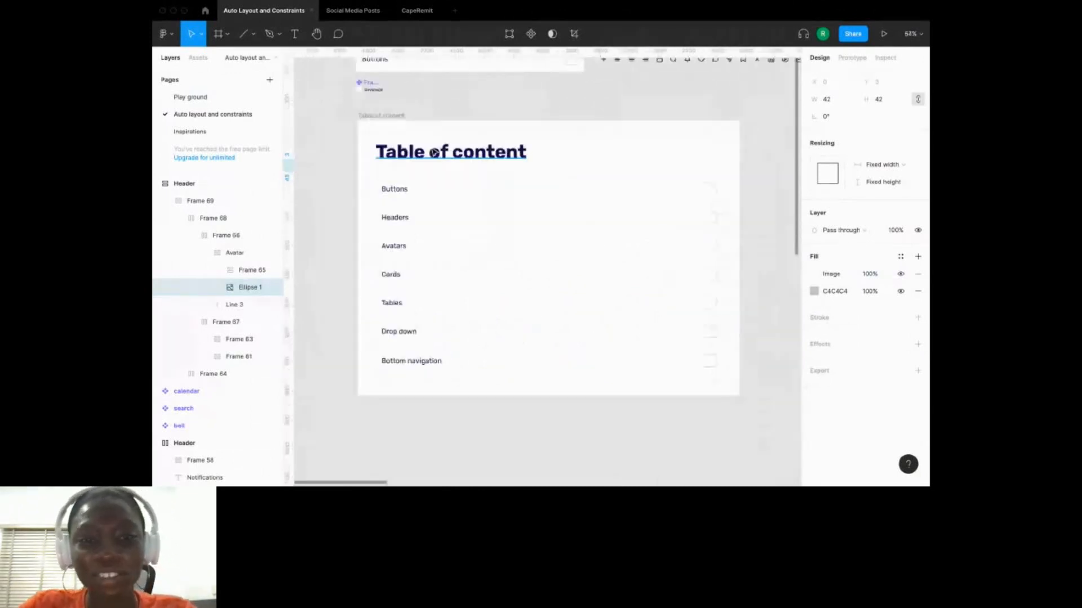
{"action": "left_click", "coordinate": [377, 117]}
{"action": "left_click", "coordinate": [466, 159]}
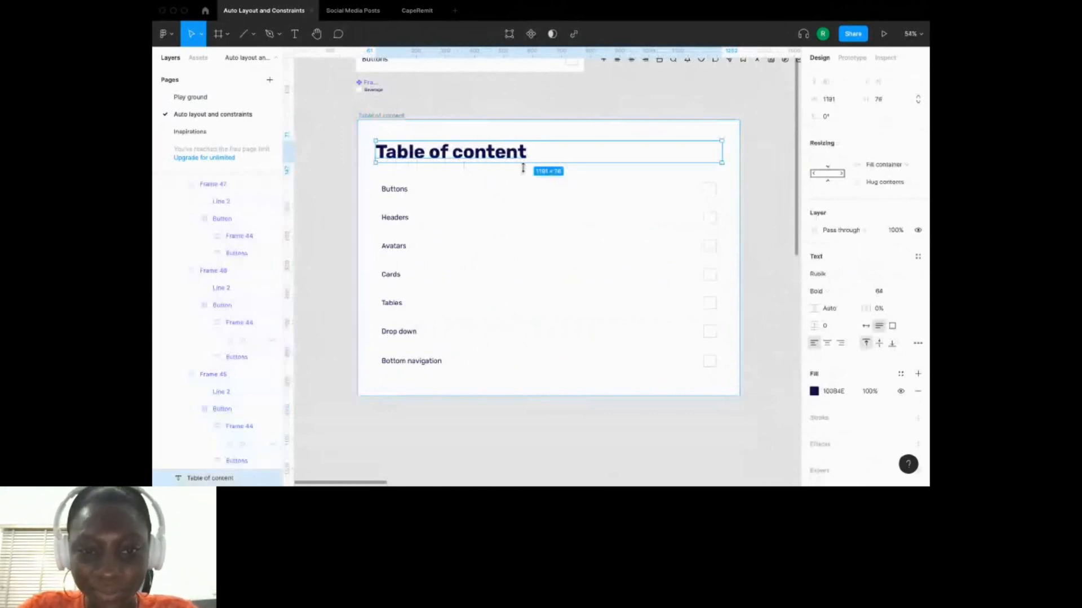
{"action": "scroll", "coordinate": [523, 168], "scroll_direction": "down", "scroll_amount": 5}
{"action": "left_click", "coordinate": [502, 201]}
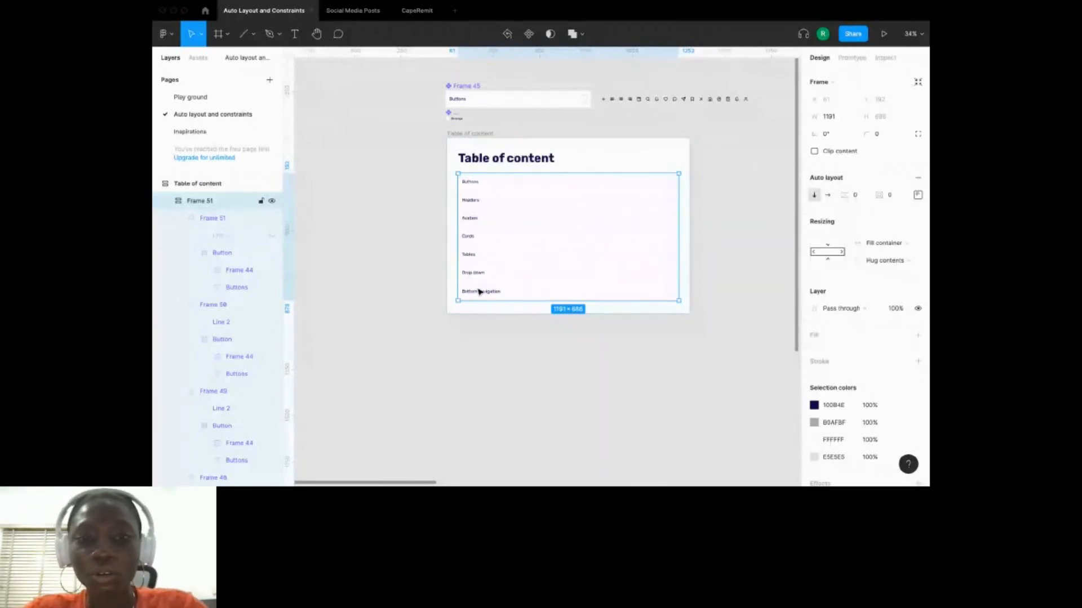
{"action": "scroll", "coordinate": [480, 291], "scroll_direction": "down", "scroll_amount": 2}
{"action": "left_click", "coordinate": [514, 193]}
{"action": "left_click", "coordinate": [635, 260]}
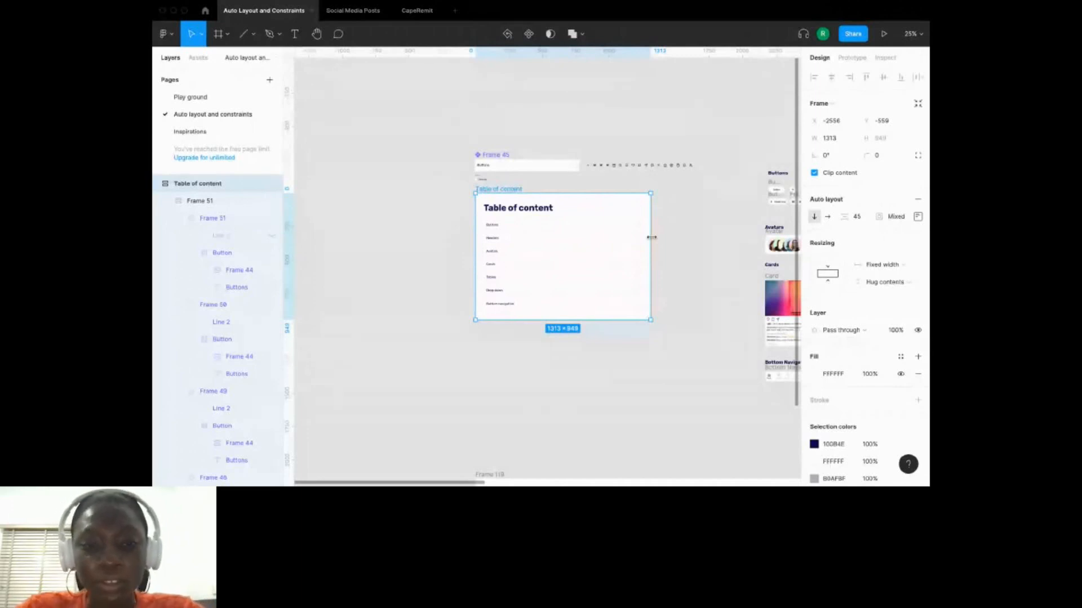
{"action": "key", "text": "minus"}
{"action": "right_click", "coordinate": [652, 237]}
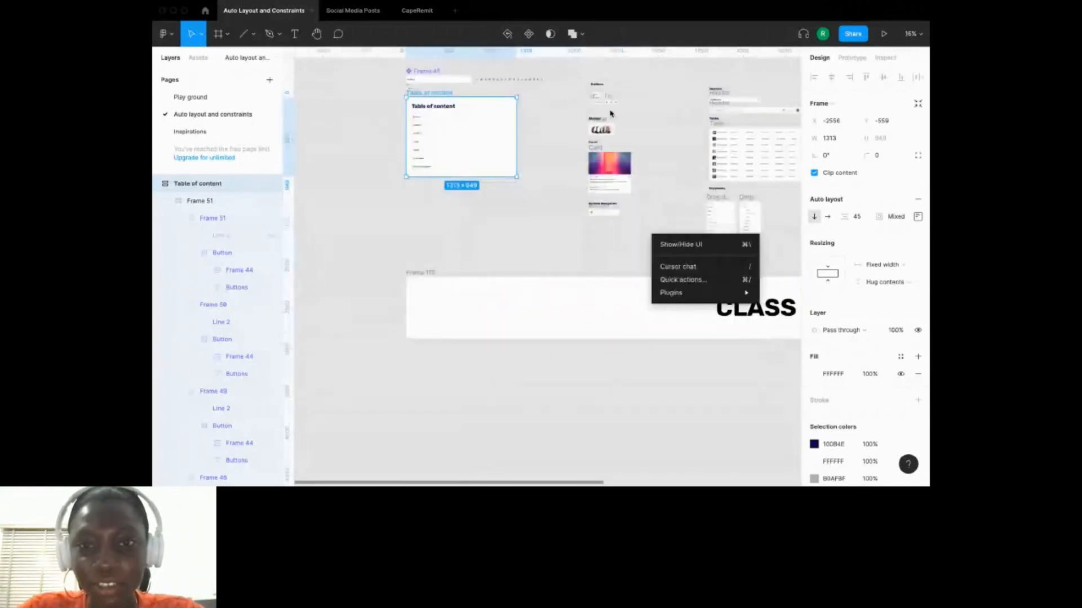
{"action": "left_click", "coordinate": [554, 185]}
Draw a rectangle about 647 × 132 on the empty canvas below the wide white frame and fill it dark purple.
{"action": "scroll", "coordinate": [585, 184], "scroll_direction": "down", "scroll_amount": 2}
{"action": "scroll", "coordinate": [585, 183], "scroll_direction": "left", "scroll_amount": 2}
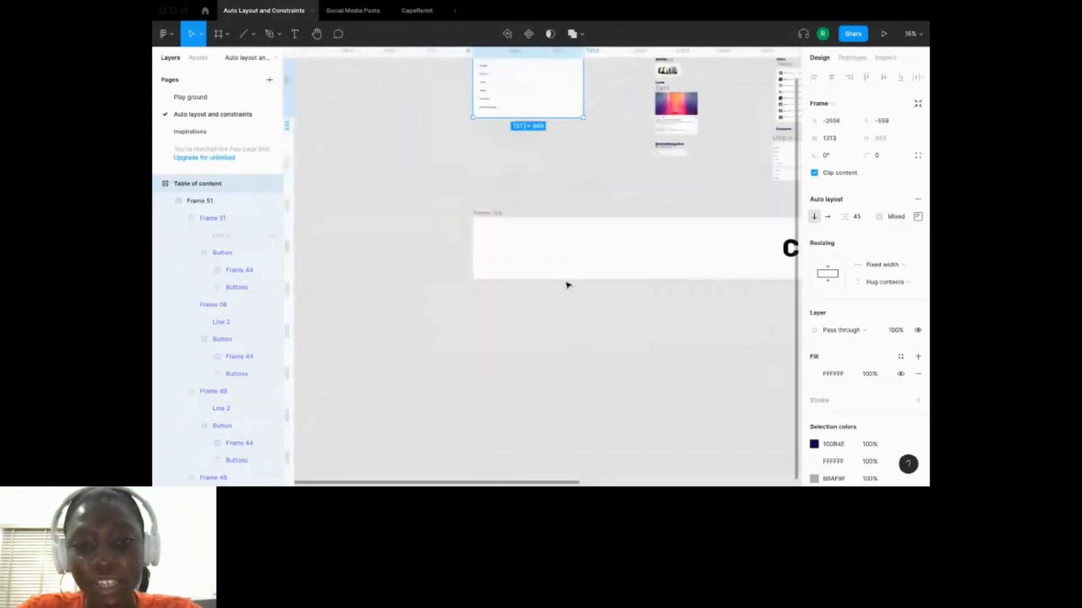
{"action": "scroll", "coordinate": [570, 285], "scroll_direction": "up", "scroll_amount": 3}
{"action": "scroll", "coordinate": [564, 303], "scroll_direction": "down", "scroll_amount": 1}
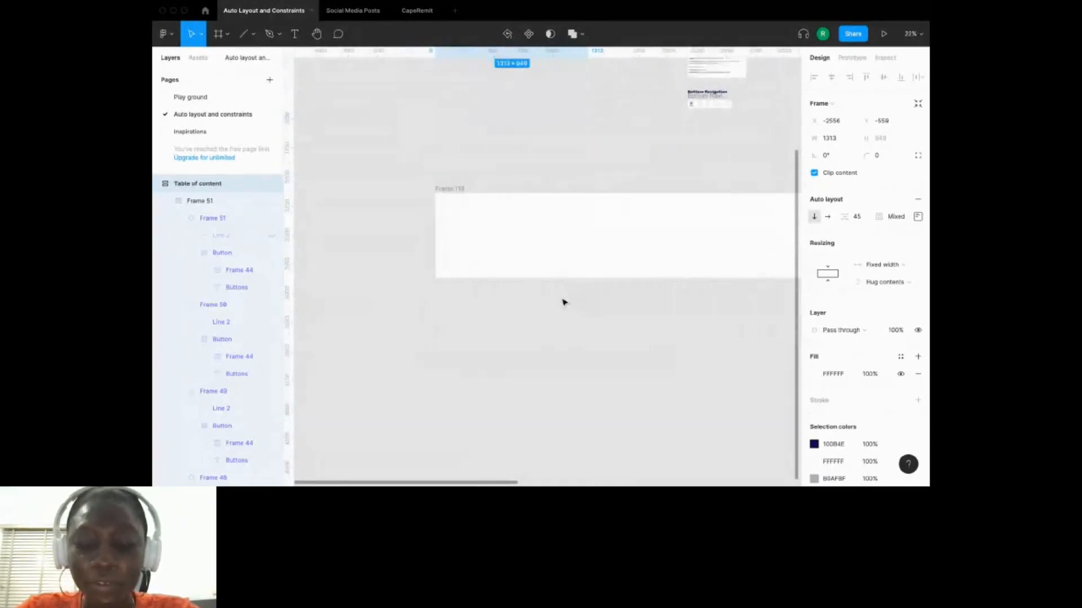
{"action": "scroll", "coordinate": [565, 303], "scroll_direction": "down", "scroll_amount": 3}
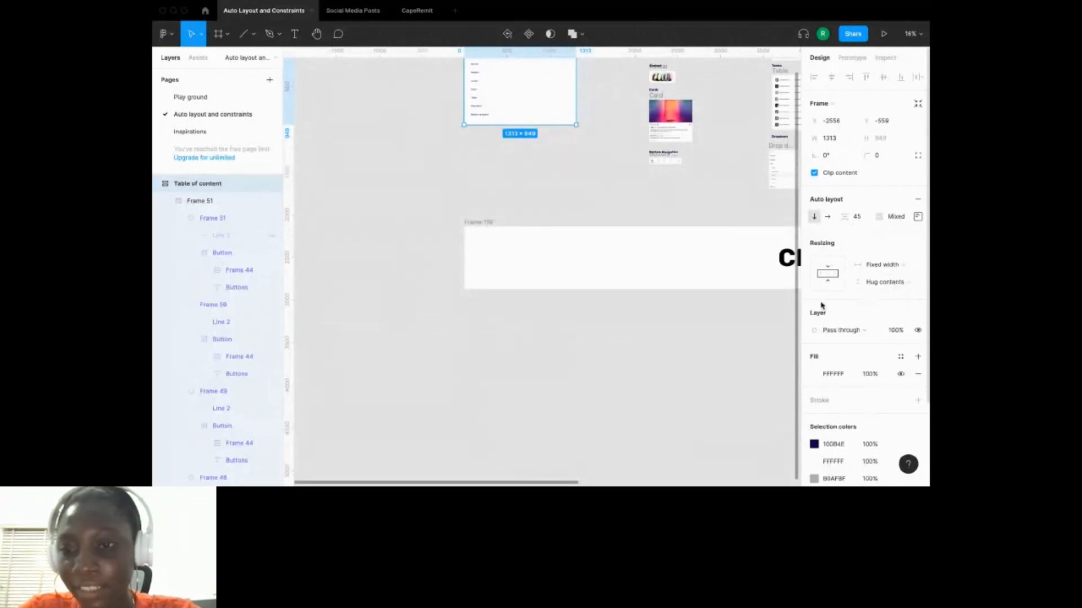
{"action": "left_click", "coordinate": [560, 350]}
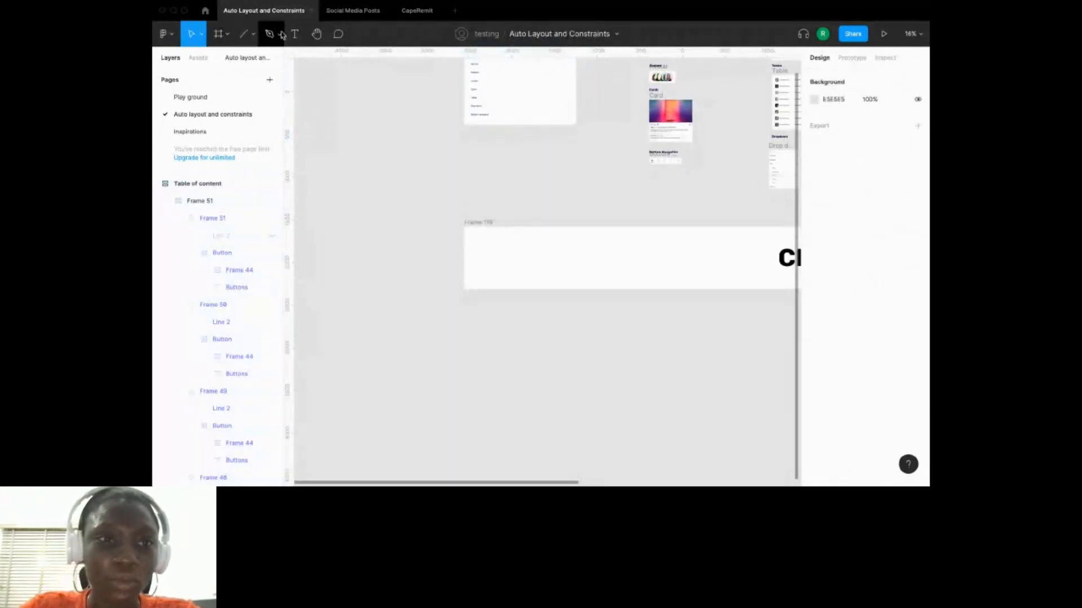
{"action": "left_click", "coordinate": [228, 35]}
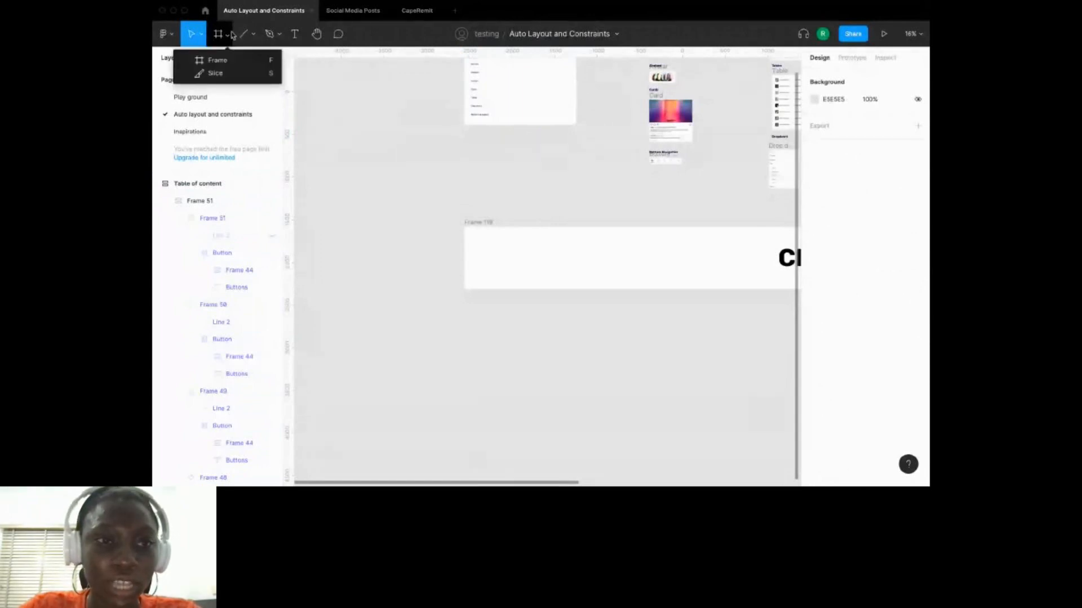
{"action": "left_click", "coordinate": [253, 34]}
{"action": "left_click", "coordinate": [244, 59]}
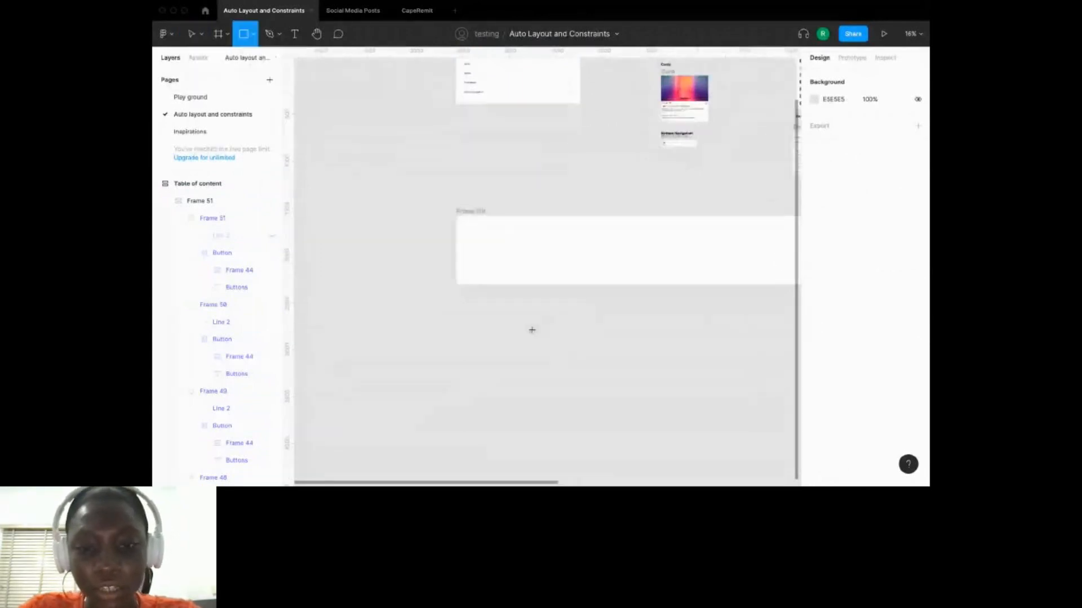
{"action": "scroll", "coordinate": [538, 328], "scroll_direction": "up", "scroll_amount": 5}
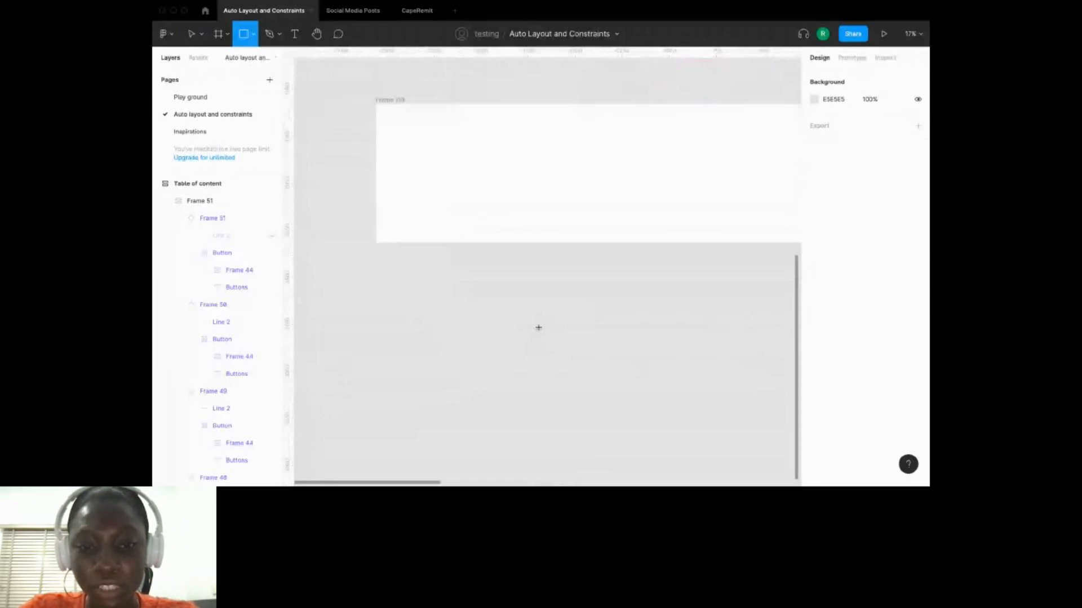
{"action": "mouse_move", "coordinate": [541, 305]}
{"action": "left_mouse_down"}
{"action": "mouse_move", "coordinate": [604, 331]}
{"action": "mouse_move", "coordinate": [663, 331]}
{"action": "left_mouse_up"}
{"action": "left_click", "coordinate": [668, 346]}
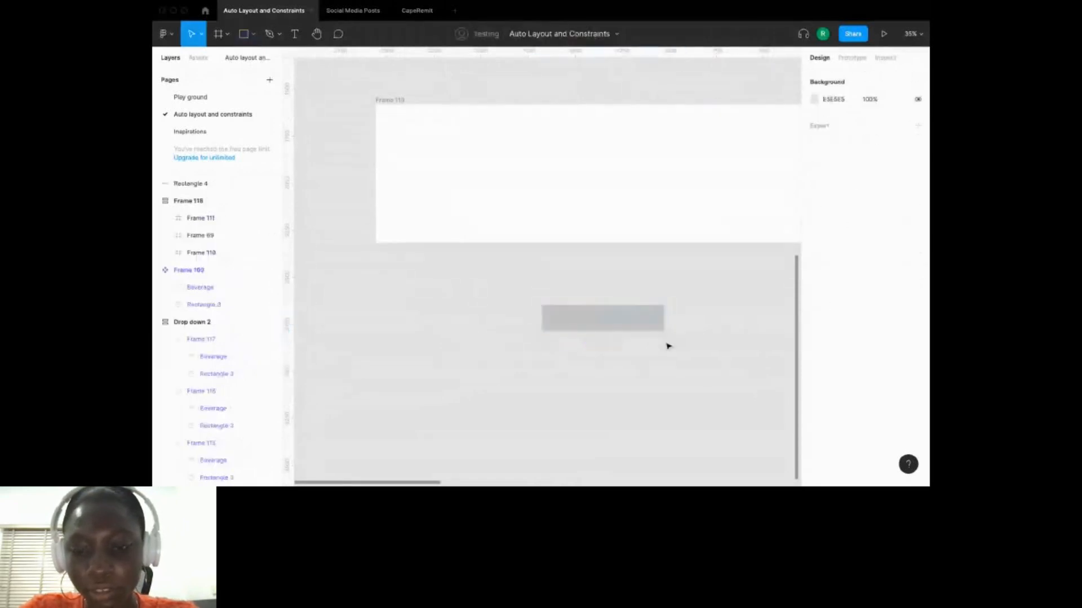
{"action": "left_click", "coordinate": [636, 311]}
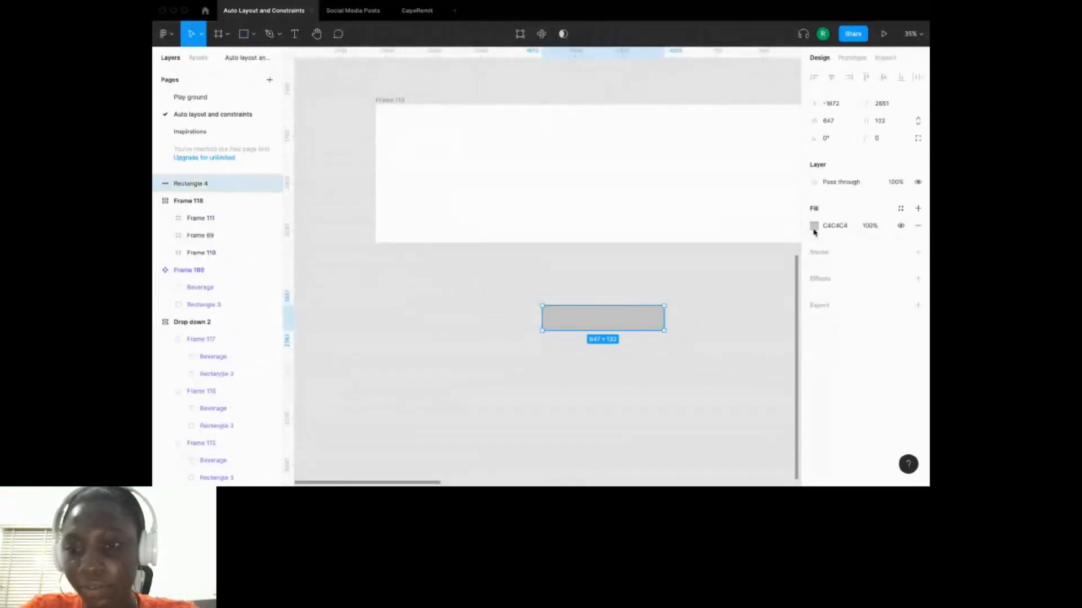
{"action": "left_click", "coordinate": [814, 225]}
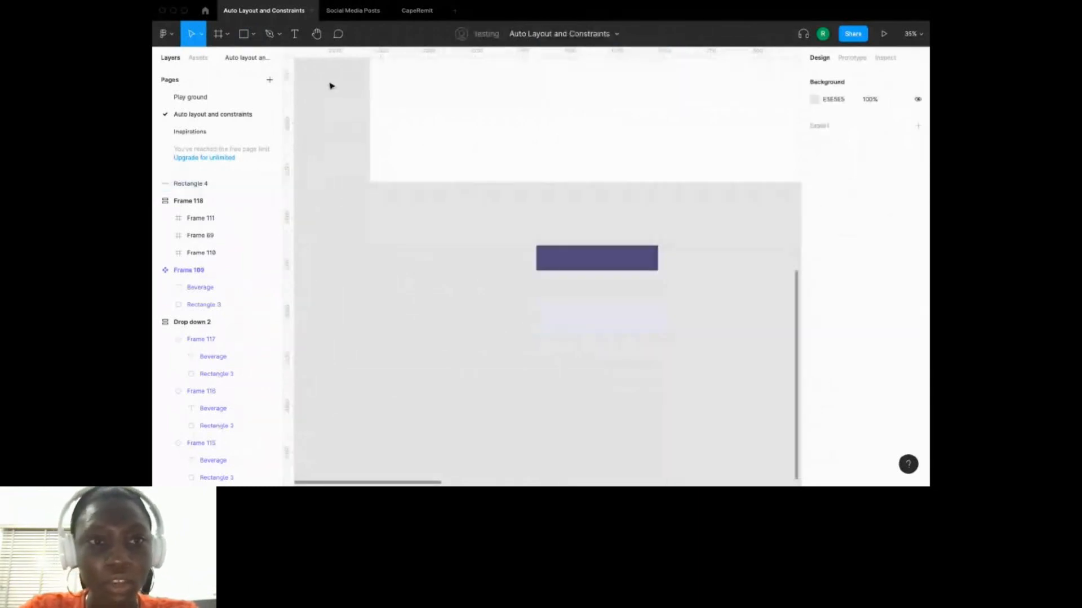
{"action": "left_click", "coordinate": [294, 38]}
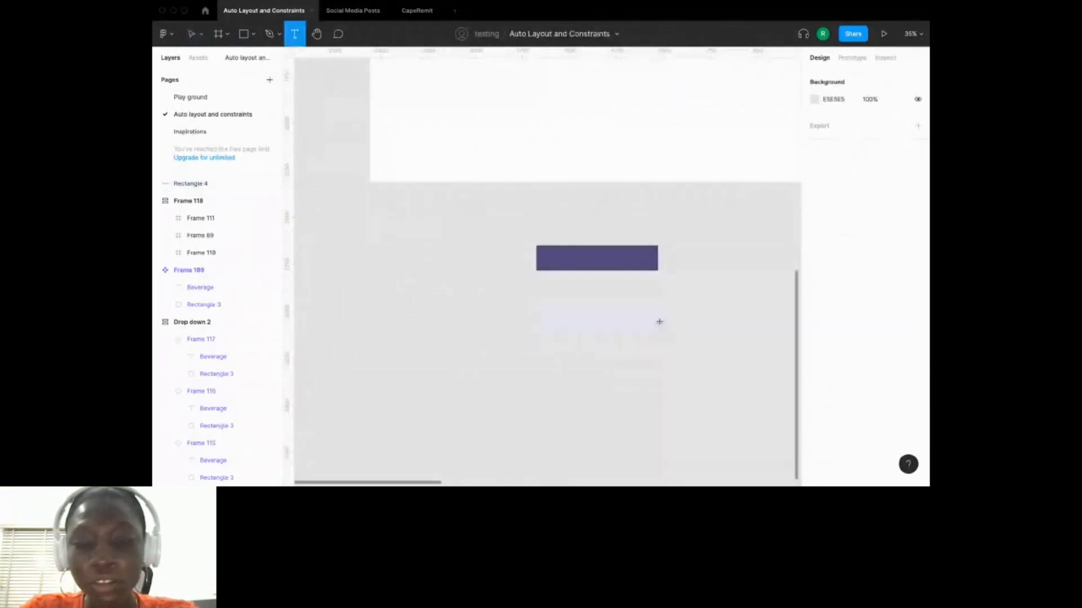
{"action": "scroll", "coordinate": [654, 236], "scroll_direction": "right", "scroll_amount": 3}
{"action": "left_click", "coordinate": [616, 251]}
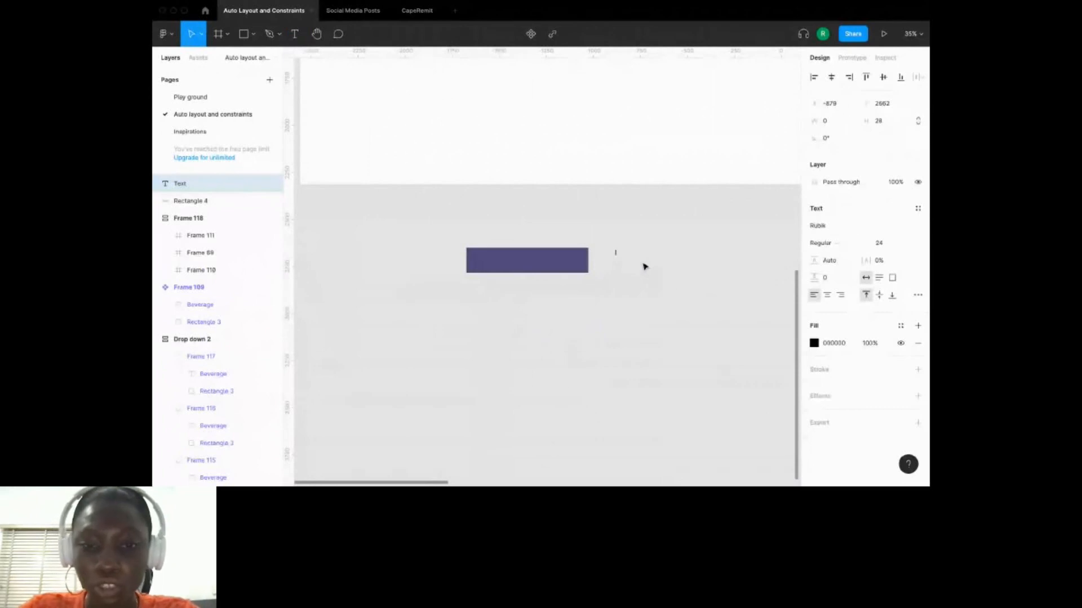
{"action": "left_click", "coordinate": [645, 267]}
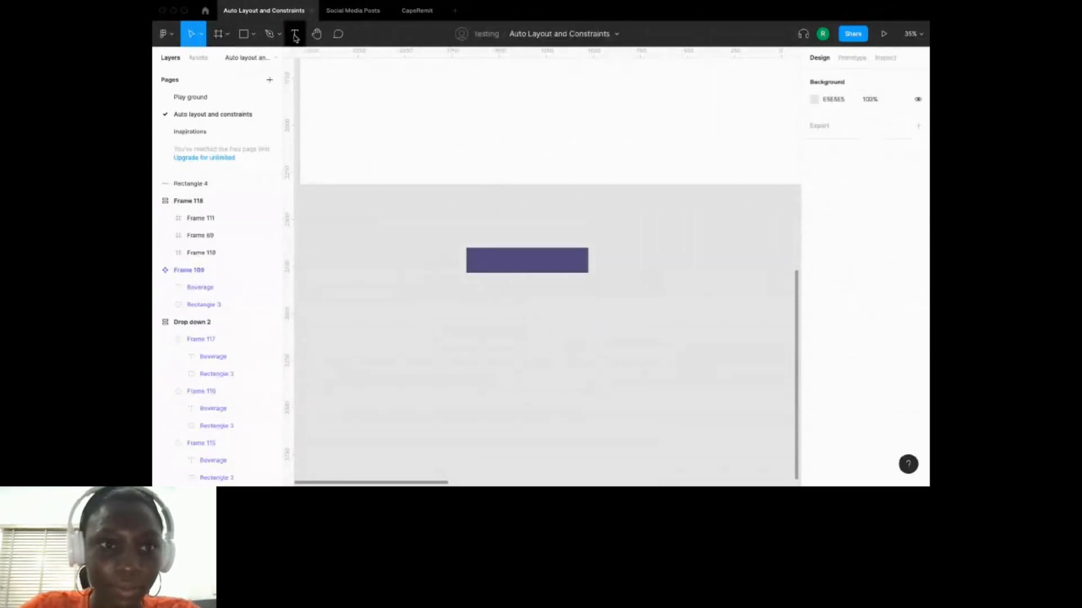
Add a text layer reading "Button" on the empty canvas beside the purple rectangle.
{"action": "left_click", "coordinate": [295, 34]}
{"action": "left_click", "coordinate": [639, 263]}
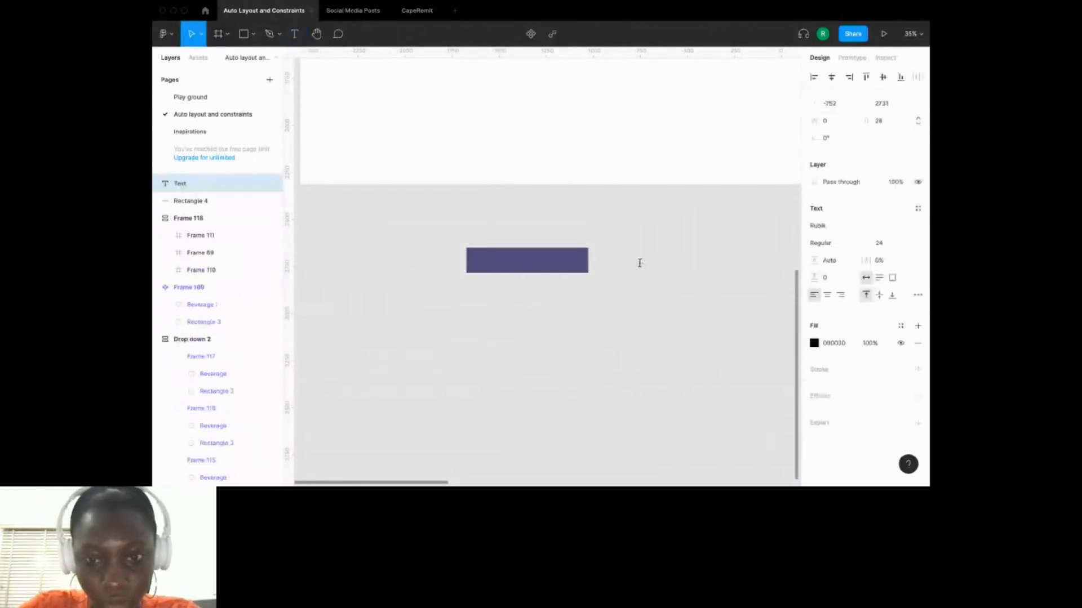
{"action": "type", "text": "Butt"}
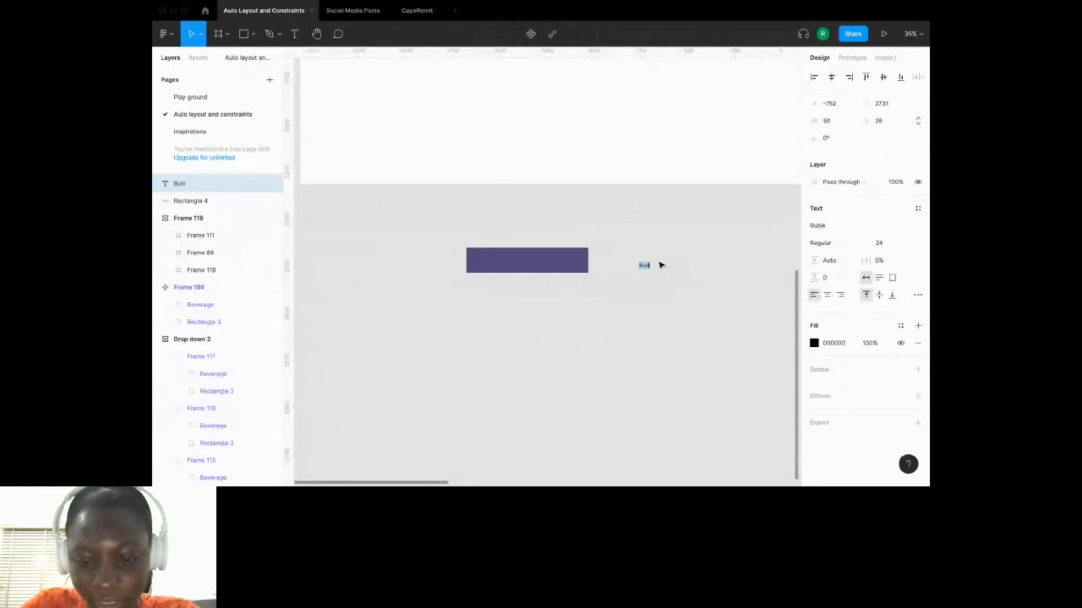
{"action": "type", "text": "on"}
{"action": "key", "text": "Escape"}
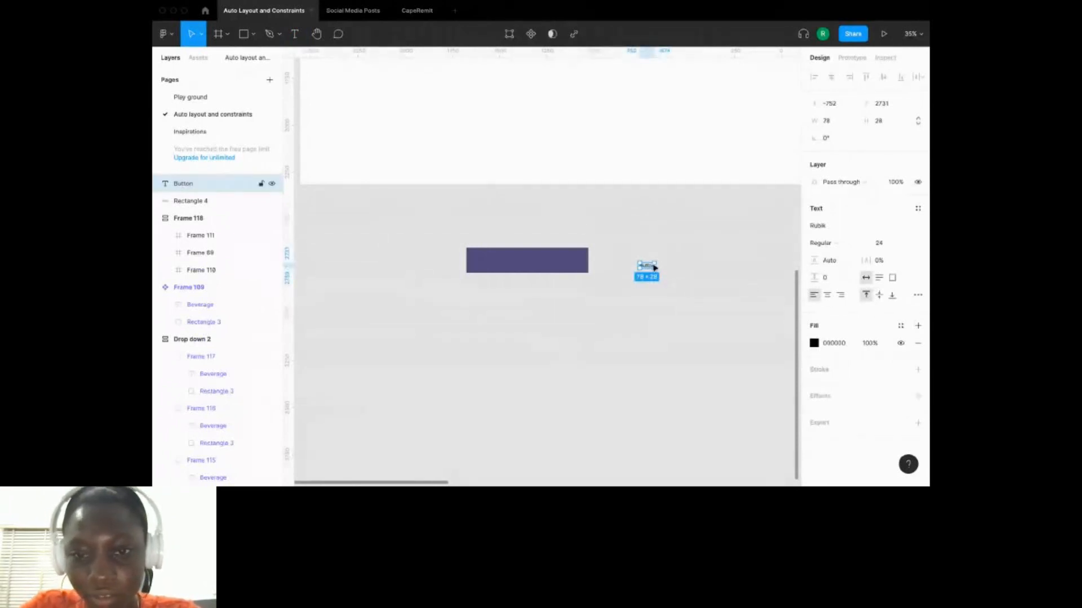
{"action": "left_click", "coordinate": [908, 244]}
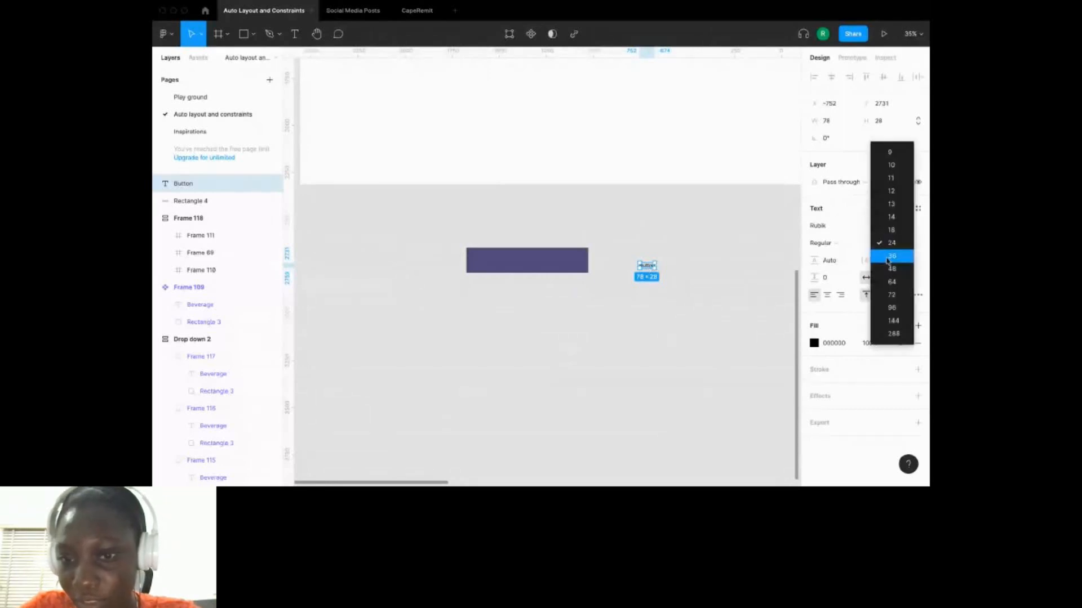
{"action": "scroll", "coordinate": [499, 263], "scroll_direction": "up", "scroll_amount": 3}
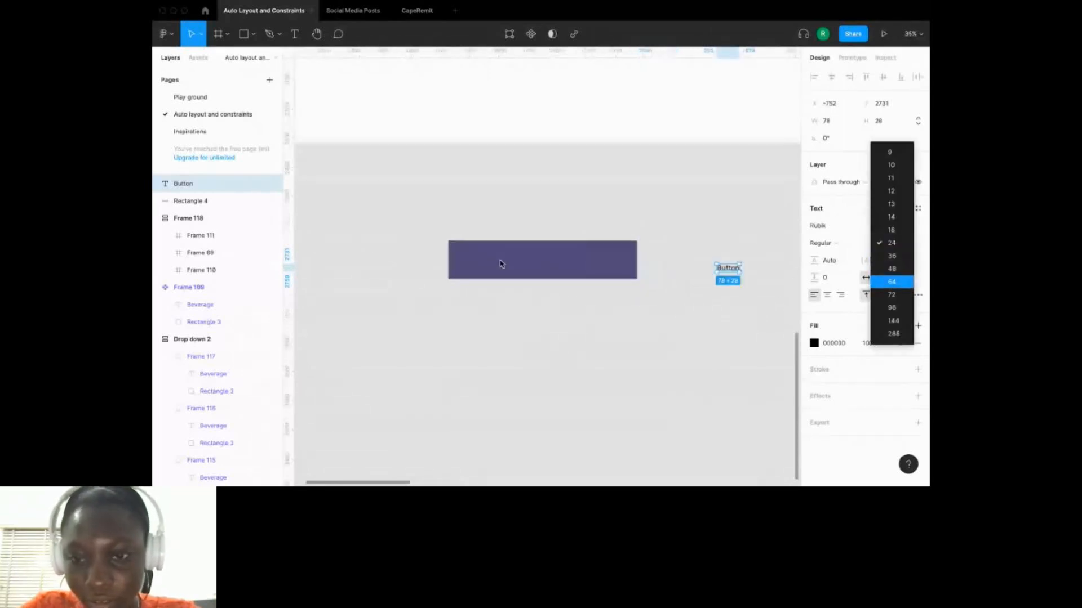
{"action": "left_click", "coordinate": [727, 268]}
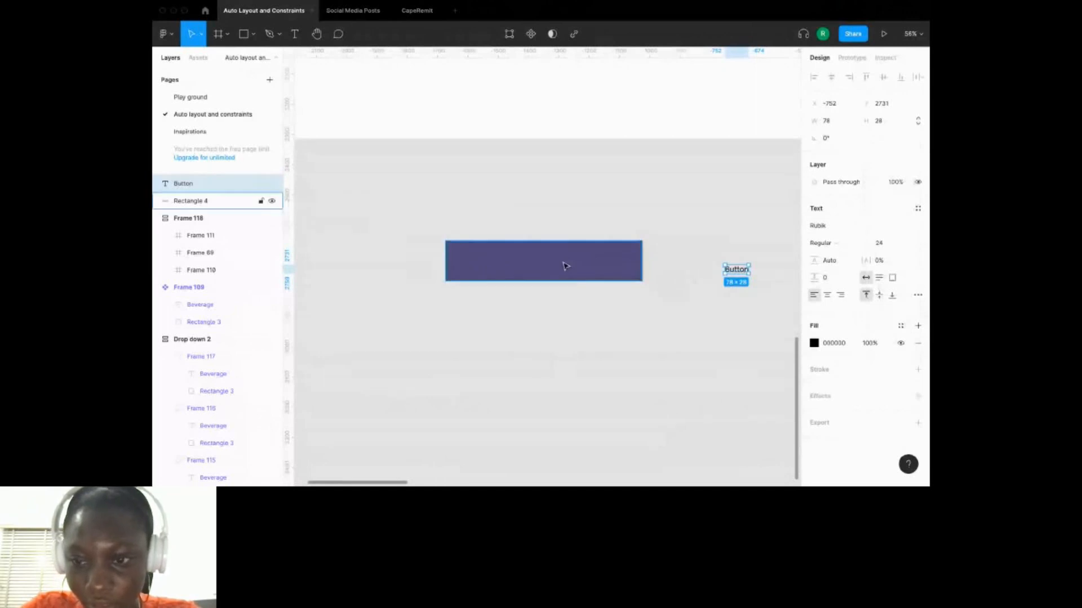
Set the "Button" text's fill to white (FFFFFF) and place the text at the centre of the purple rectangle.
{"action": "left_click", "coordinate": [832, 344]}
{"action": "type", "text": "fff"}
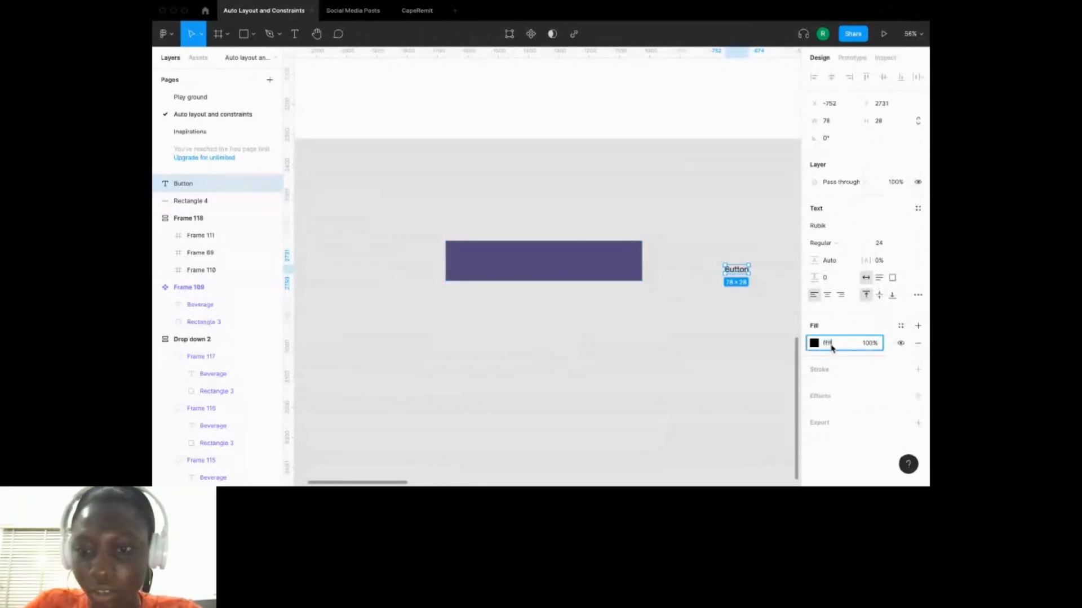
{"action": "key", "text": "Return"}
{"action": "left_click", "coordinate": [678, 314]}
{"action": "left_click", "coordinate": [736, 269]}
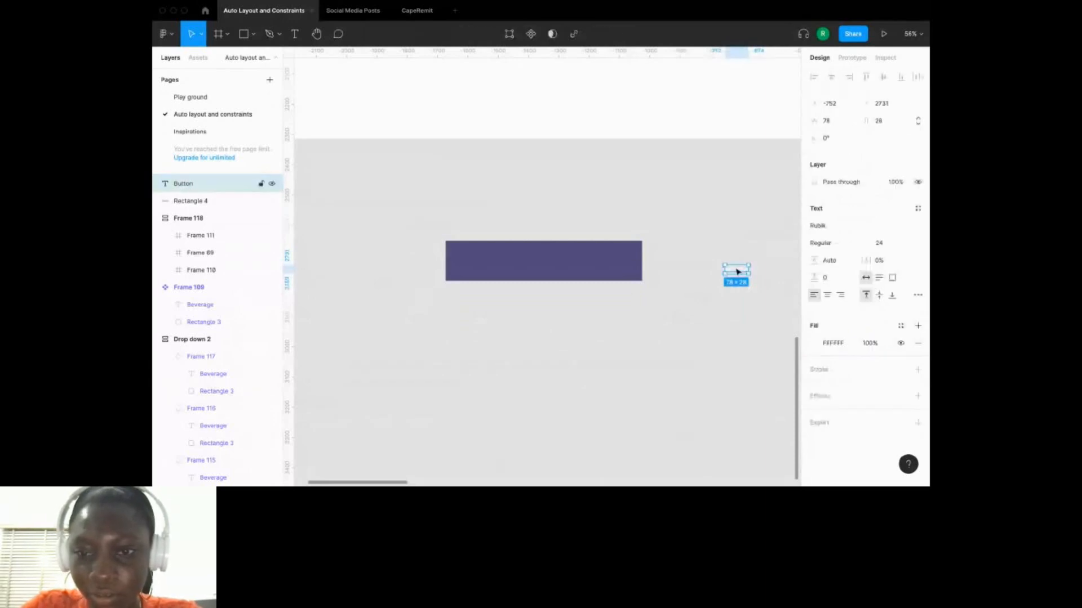
{"action": "left_click_drag", "start_coordinate": [737, 272], "coordinate": [542, 264]}
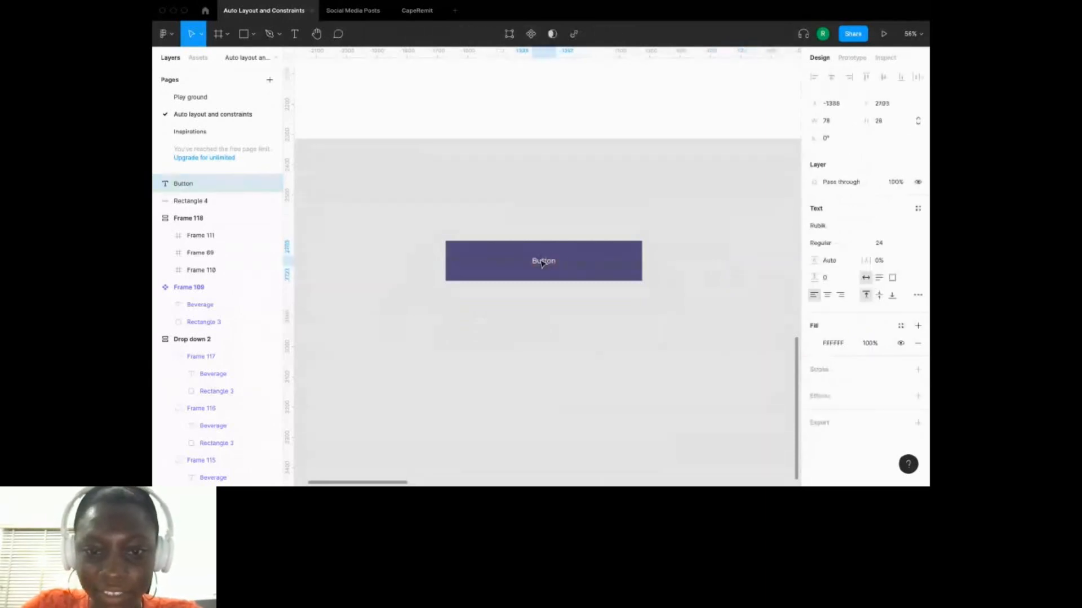
Group the "Button" text with the purple rectangle and shift the group slightly up and to the left.
{"action": "left_click", "coordinate": [601, 266], "text": "shift"}
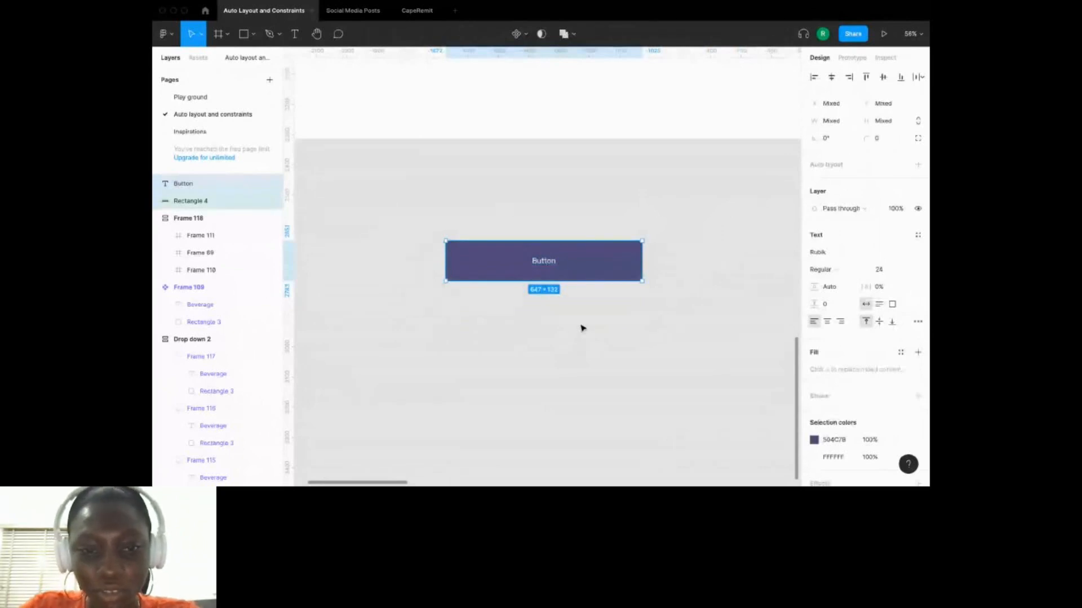
{"action": "scroll", "coordinate": [582, 329], "scroll_direction": "down", "scroll_amount": 2}
{"action": "left_click", "coordinate": [664, 307]}
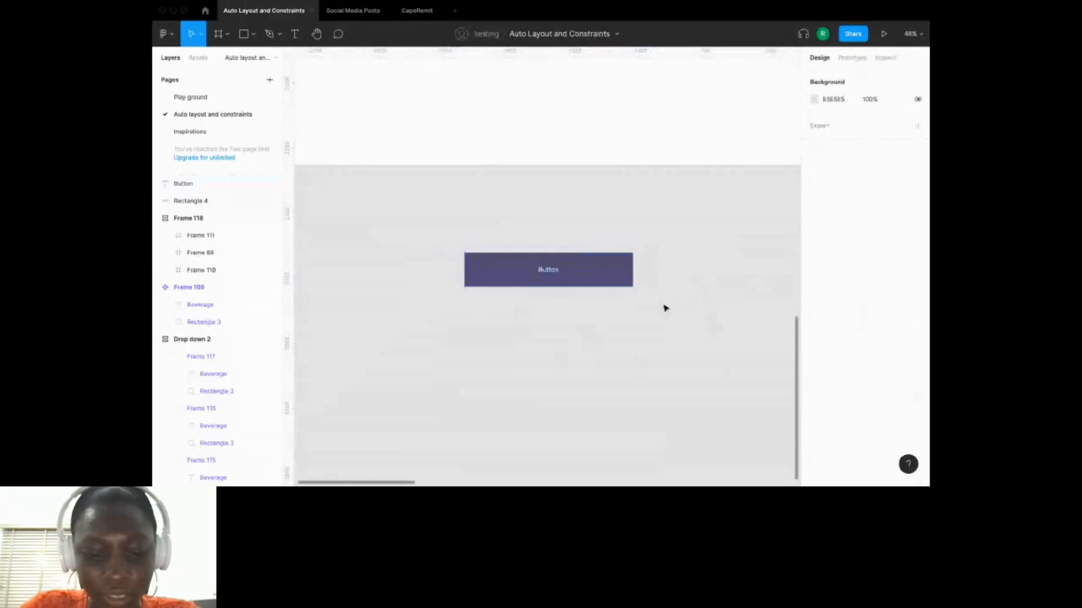
{"action": "key", "text": "super+z"}
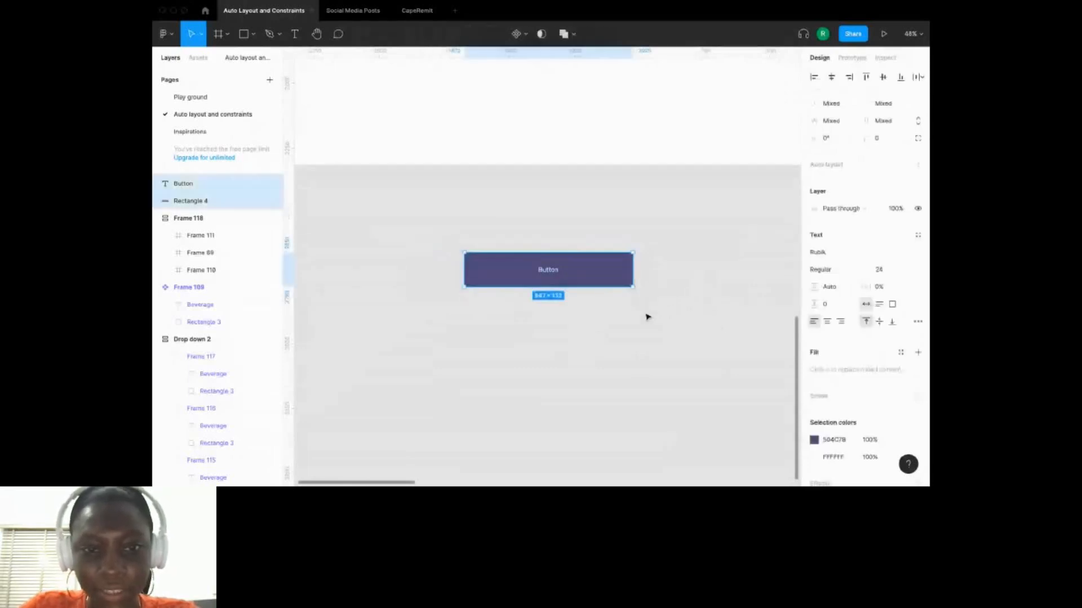
{"action": "key", "text": "super+g"}
{"action": "left_click_drag", "start_coordinate": [597, 267], "coordinate": [579, 239]}
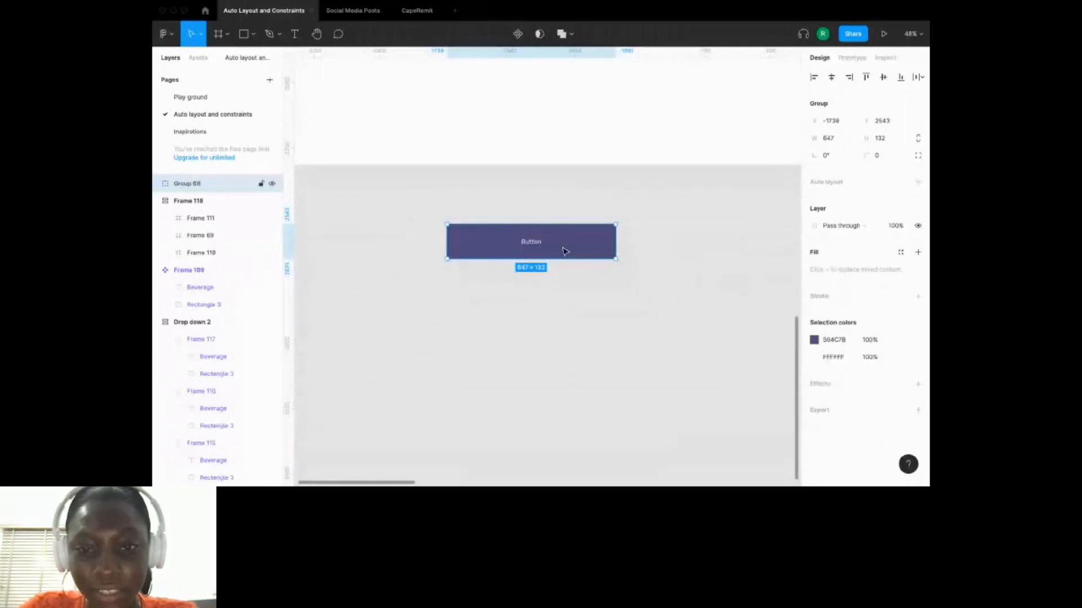
{"action": "left_click", "coordinate": [623, 245]}
{"action": "left_click", "coordinate": [613, 243]}
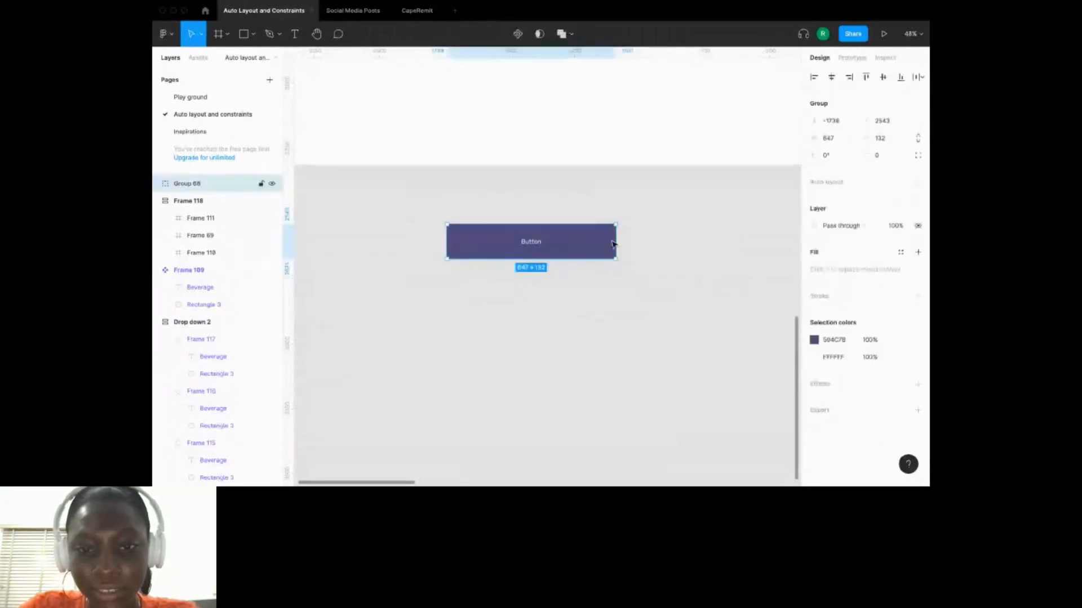
Widen the grouped purple button to about 758 wide, keeping its height at 132.
{"action": "left_click_drag", "start_coordinate": [614, 244], "coordinate": [639, 248]}
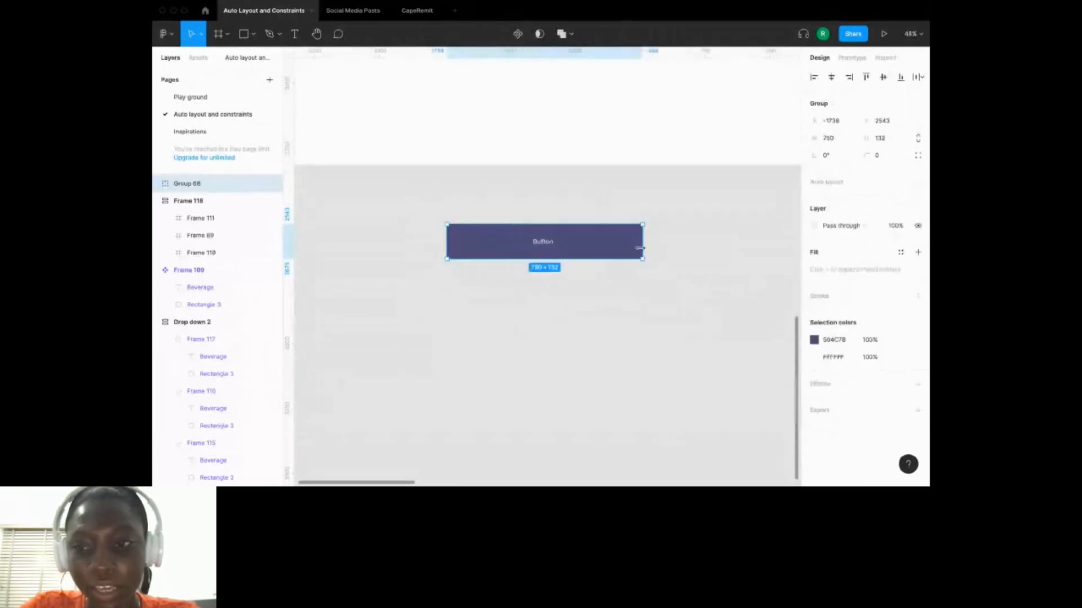
{"action": "mouse_move", "coordinate": [640, 248]}
{"action": "left_mouse_down"}
{"action": "mouse_move", "coordinate": [578, 247]}
{"action": "mouse_move", "coordinate": [644, 245]}
{"action": "left_mouse_up"}
{"action": "left_click", "coordinate": [596, 302]}
Set the horizontal text alignment of the "Button" label inside the group to centre.
{"action": "left_click", "coordinate": [545, 241]}
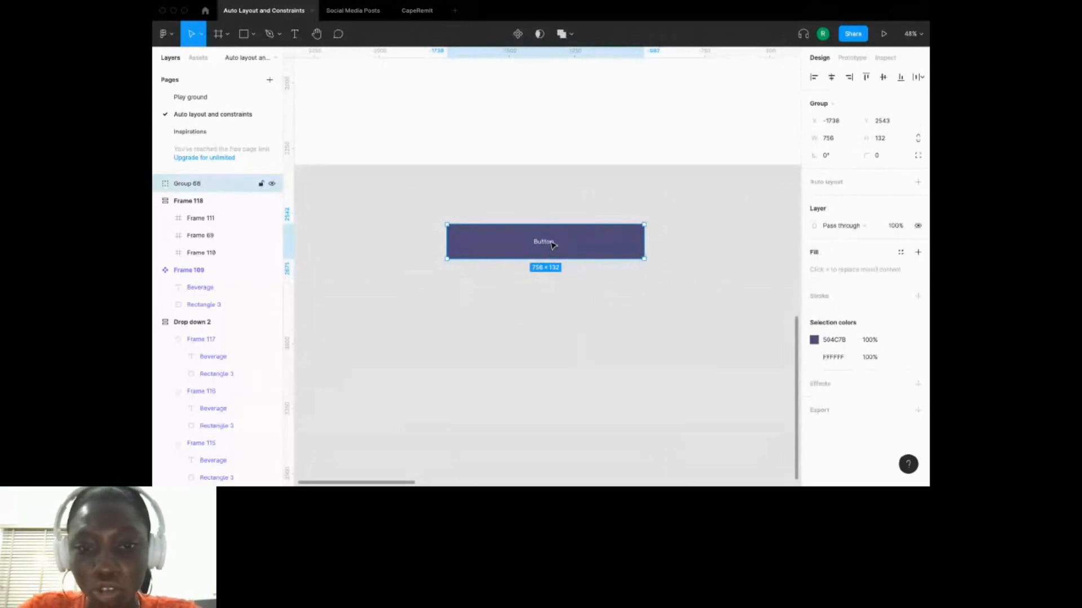
{"action": "double_click", "coordinate": [551, 243]}
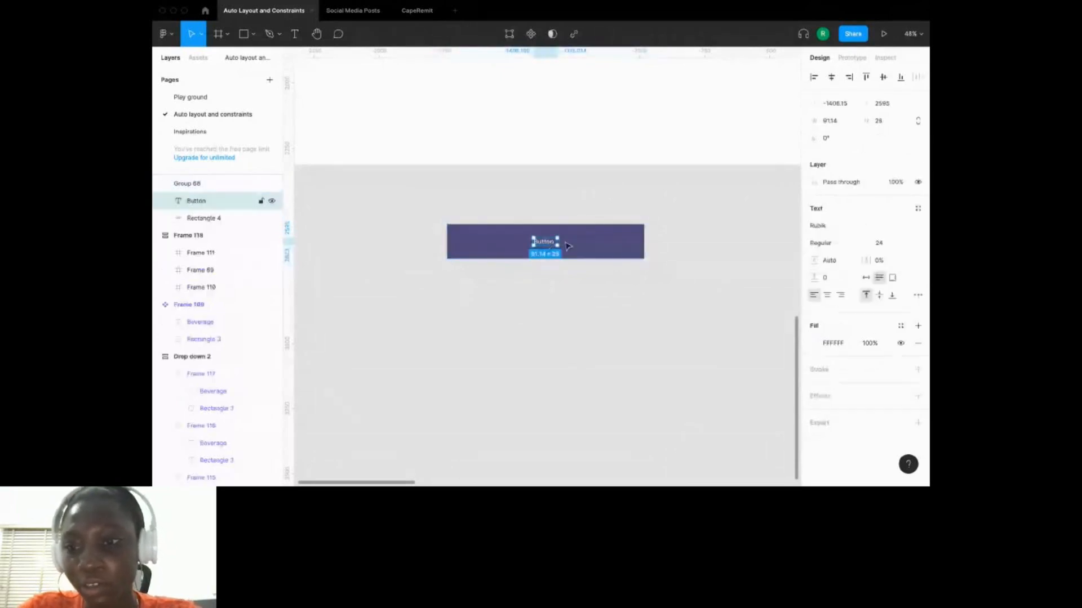
{"action": "left_click", "coordinate": [828, 296]}
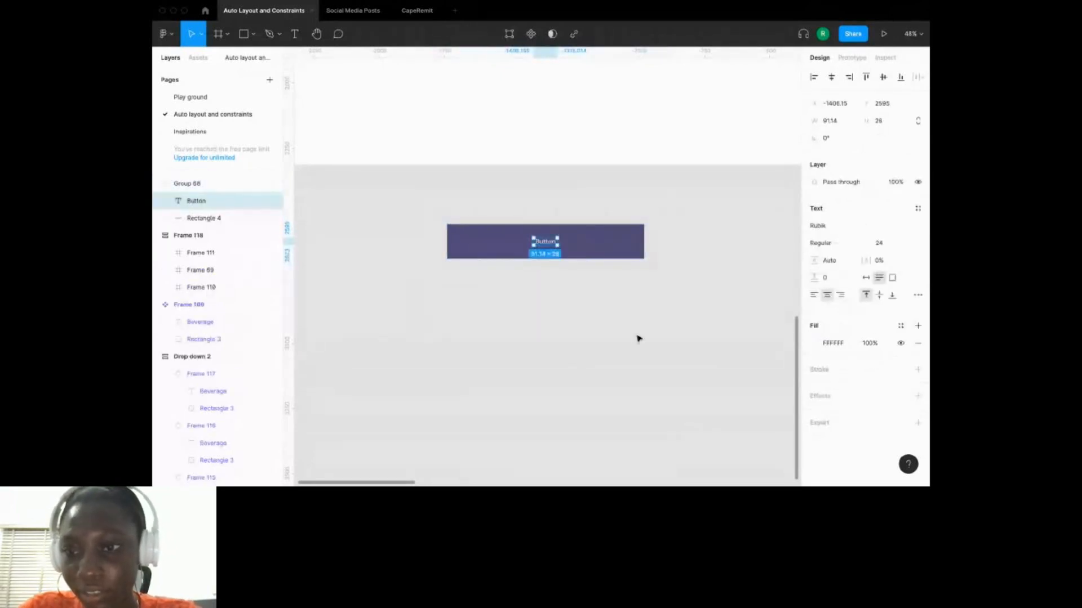
{"action": "scroll", "coordinate": [639, 338], "scroll_direction": "up", "scroll_amount": 3}
{"action": "key", "text": "Escape"}
{"action": "double_click", "coordinate": [555, 312]}
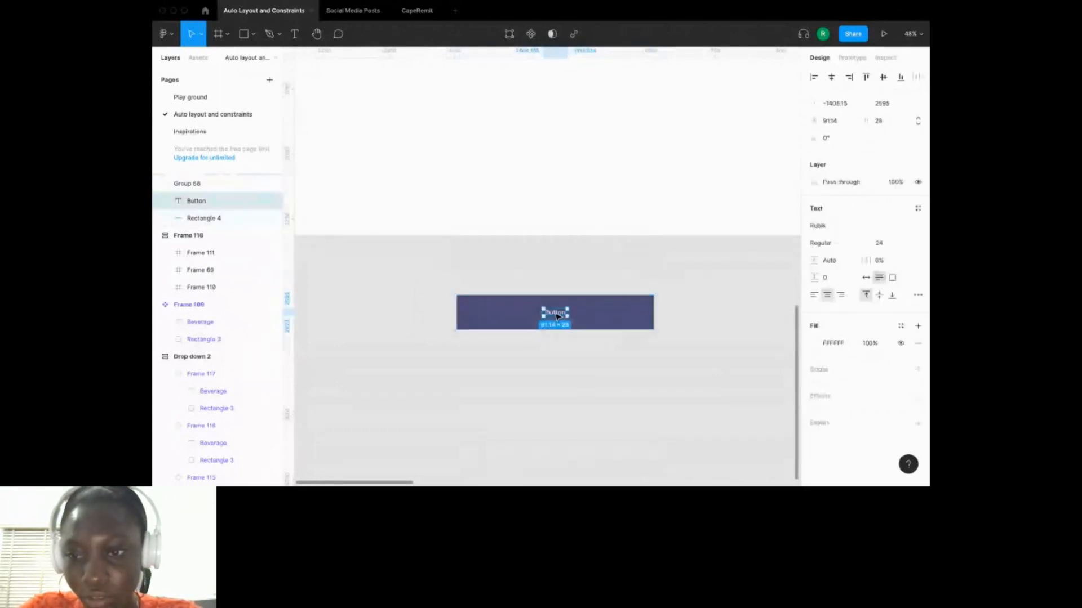
{"action": "scroll", "coordinate": [578, 309], "scroll_direction": "down", "scroll_amount": 2}
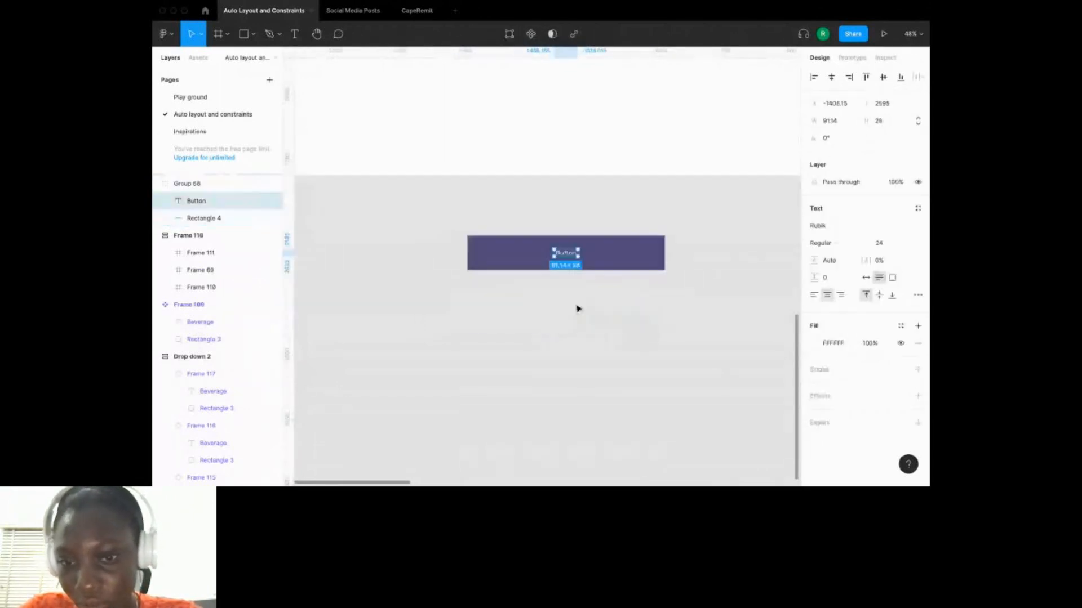
Wrap the grouped purple button in a new frame.
{"action": "scroll", "coordinate": [578, 309], "scroll_direction": "down", "scroll_amount": 2}
{"action": "right_click", "coordinate": [578, 309]}
{"action": "key", "text": "Escape"}
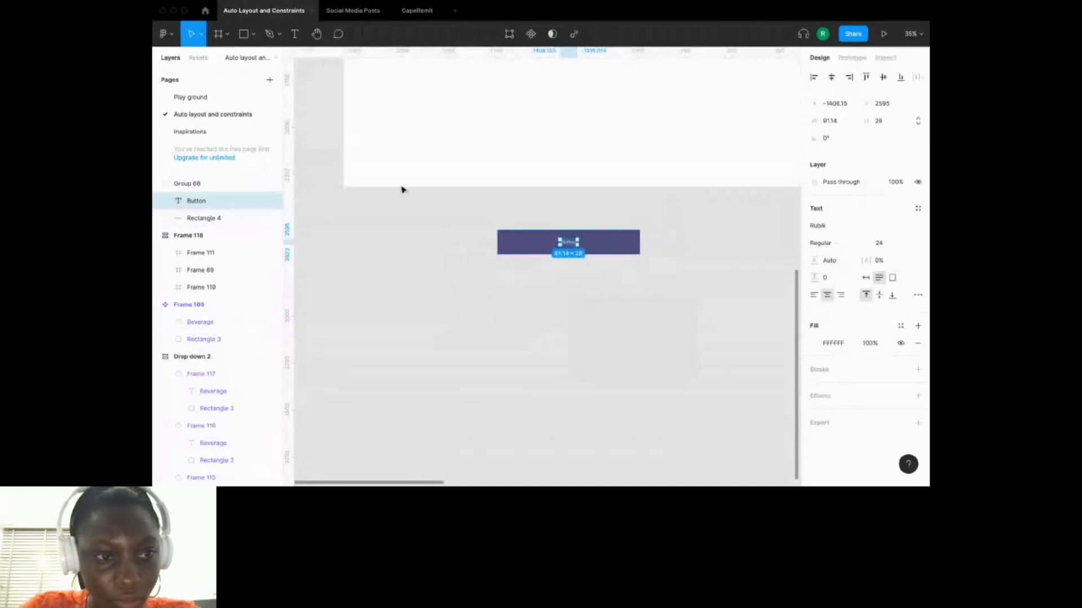
{"action": "key", "text": "Escape"}
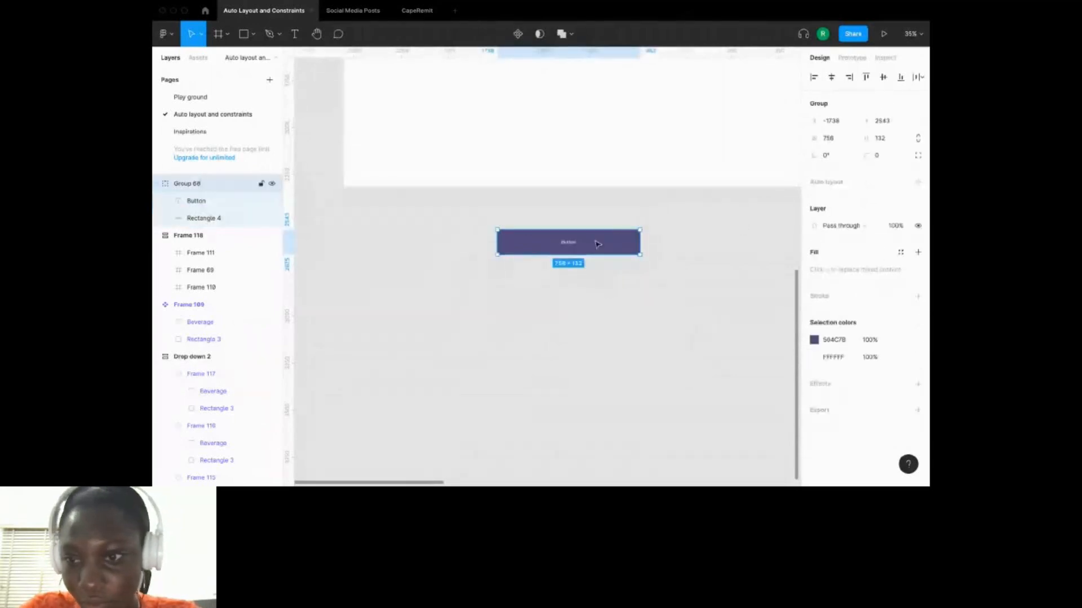
{"action": "key", "text": "ctrl+alt+g"}
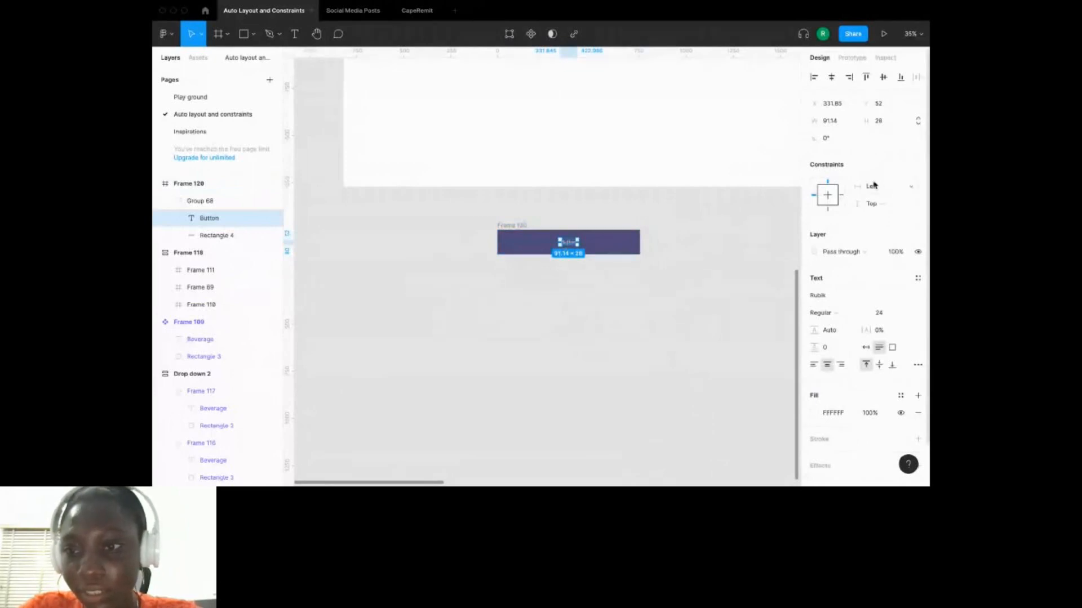
Set the "Button" text's horizontal and vertical constraints to Center and try narrowing the frame to about 502 wide.
{"action": "left_click", "coordinate": [883, 190]}
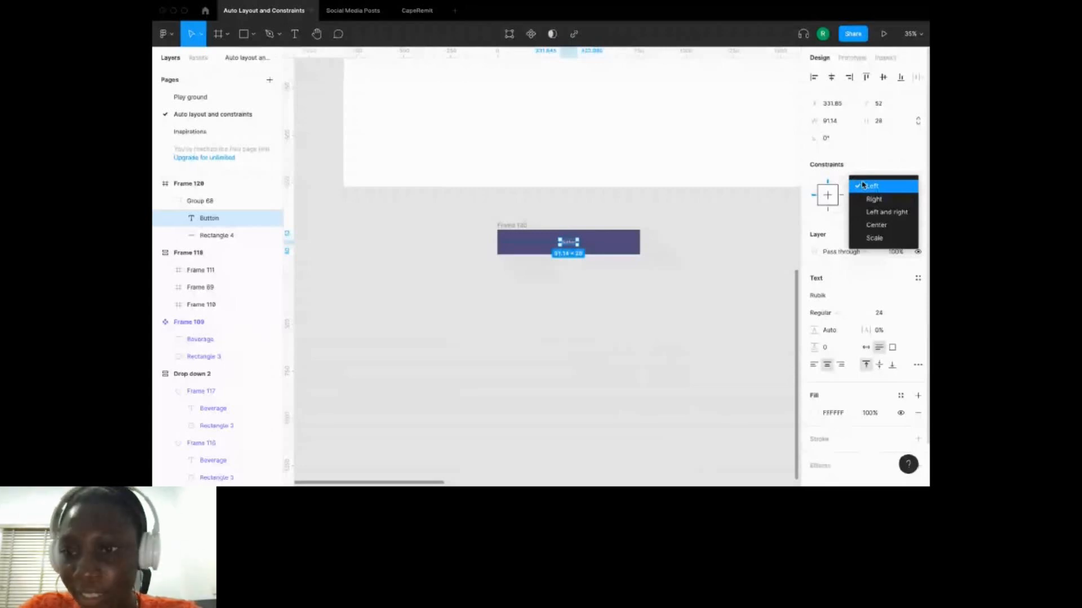
{"action": "left_click", "coordinate": [876, 224]}
{"action": "left_click", "coordinate": [514, 226]}
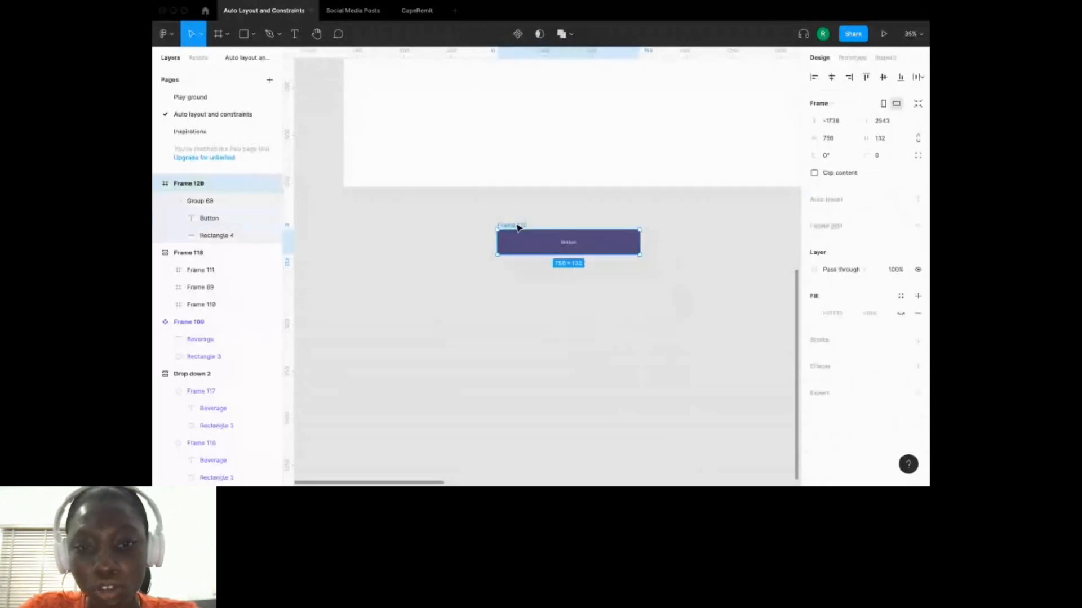
{"action": "left_click_drag", "start_coordinate": [639, 237], "coordinate": [591, 237]}
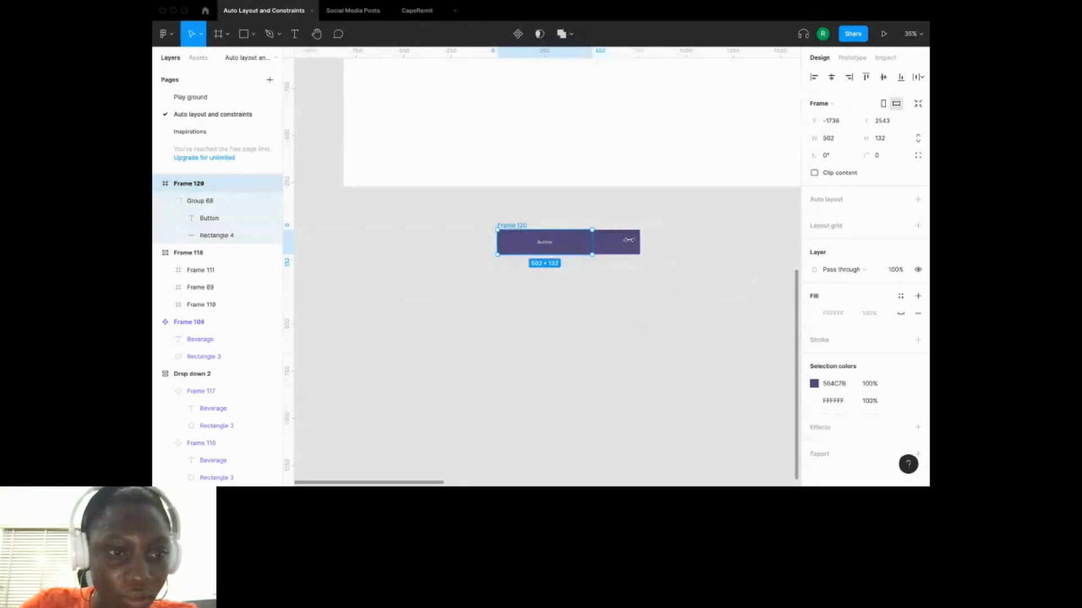
Ungroup the text and rectangle inside the button frame.
{"action": "right_click", "coordinate": [213, 201]}
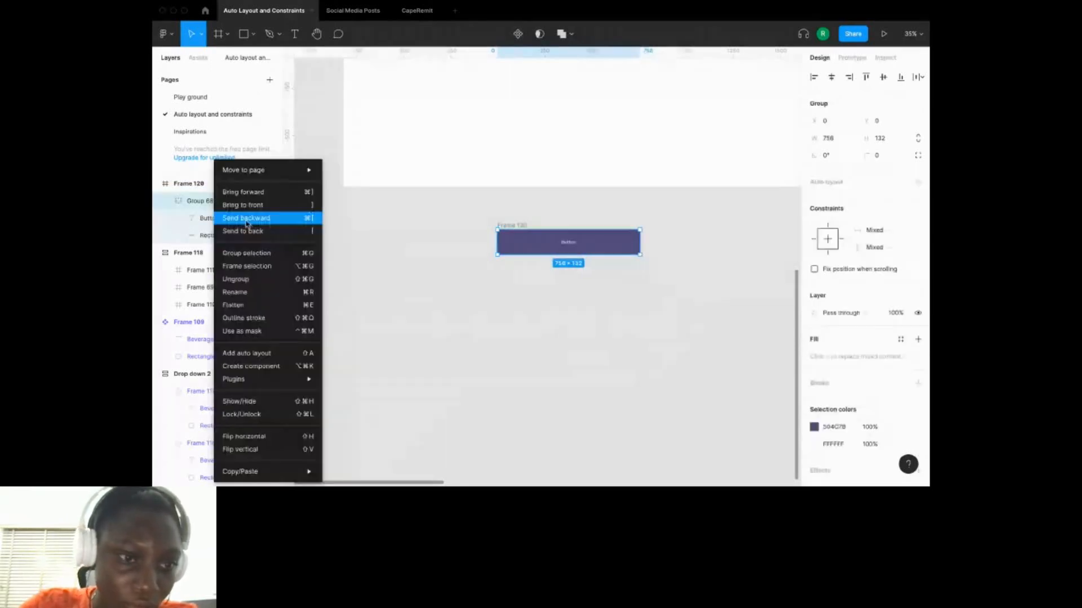
{"action": "left_click", "coordinate": [242, 279]}
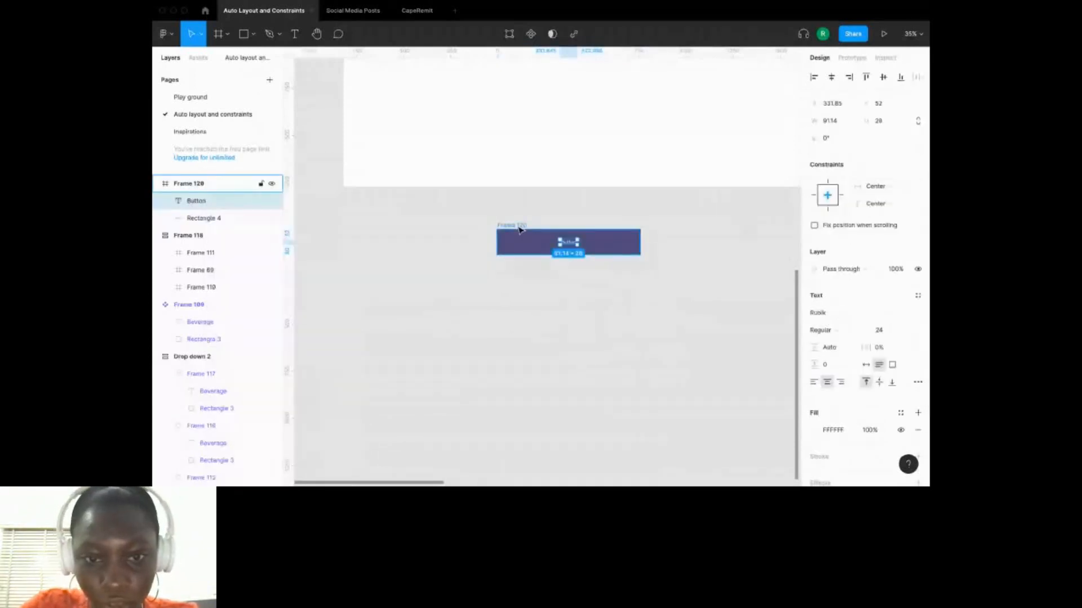
Try narrowing the ungrouped button's frame to about 458 wide and undo the resize.
{"action": "left_click", "coordinate": [518, 227]}
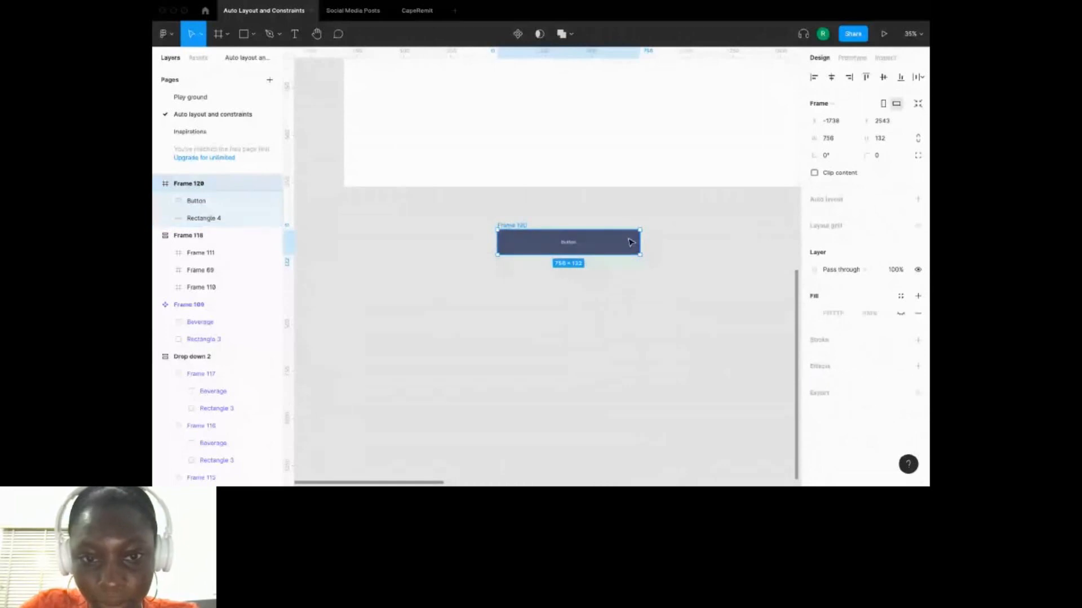
{"action": "left_click_drag", "start_coordinate": [640, 239], "coordinate": [583, 237]}
{"action": "left_click", "coordinate": [535, 217]}
{"action": "left_click", "coordinate": [522, 226]}
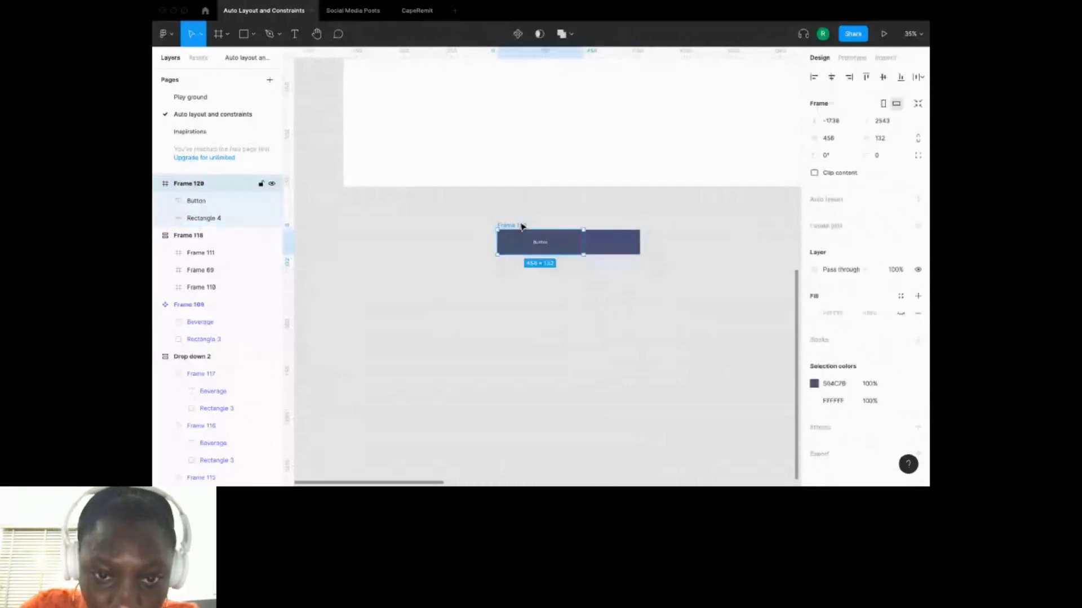
{"action": "key", "text": "Escape"}
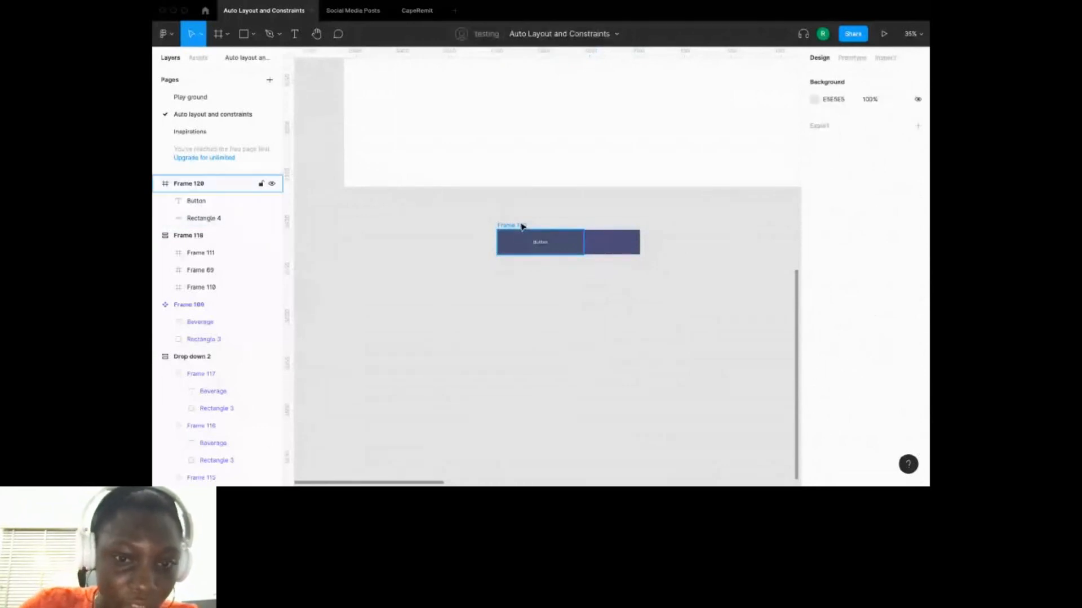
{"action": "left_click", "coordinate": [522, 226]}
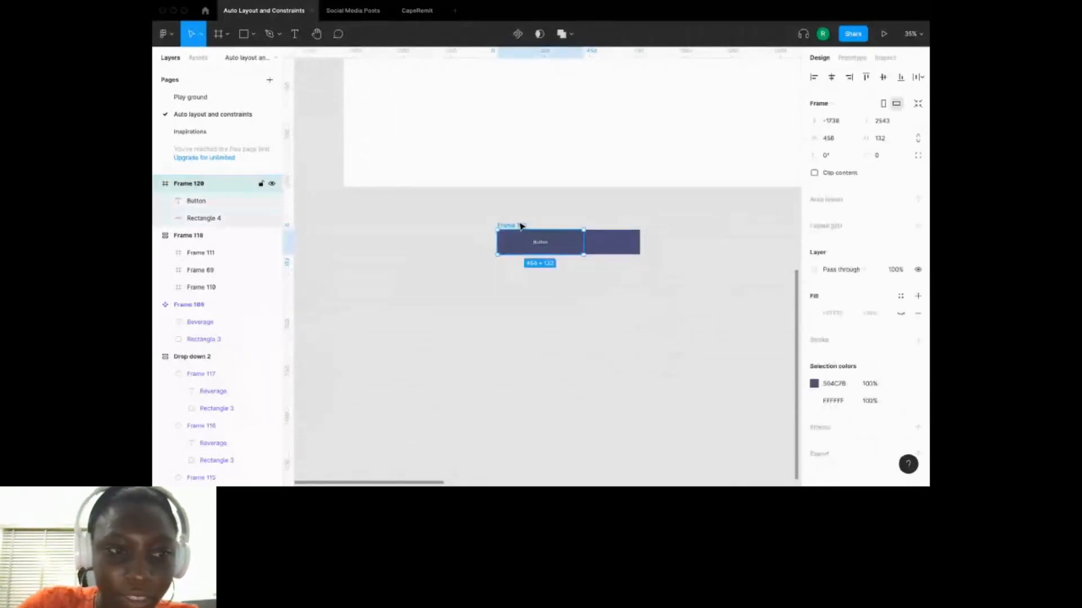
{"action": "left_click", "coordinate": [393, 280]}
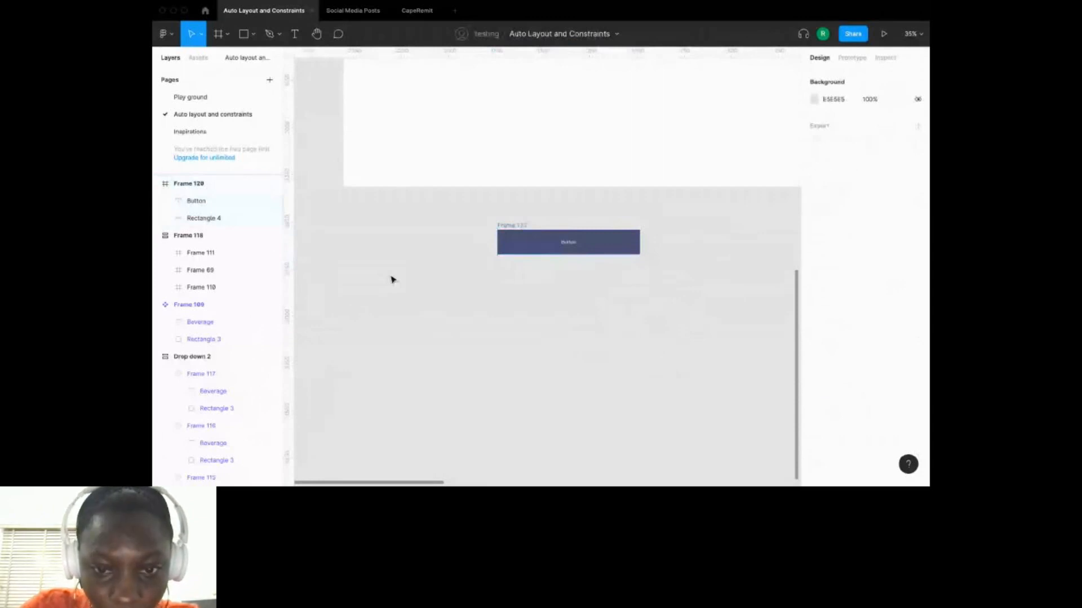
Narrow the button frame to about 418 wide and move it close beneath the wide white frame.
{"action": "left_click_drag", "start_coordinate": [635, 244], "coordinate": [557, 270]}
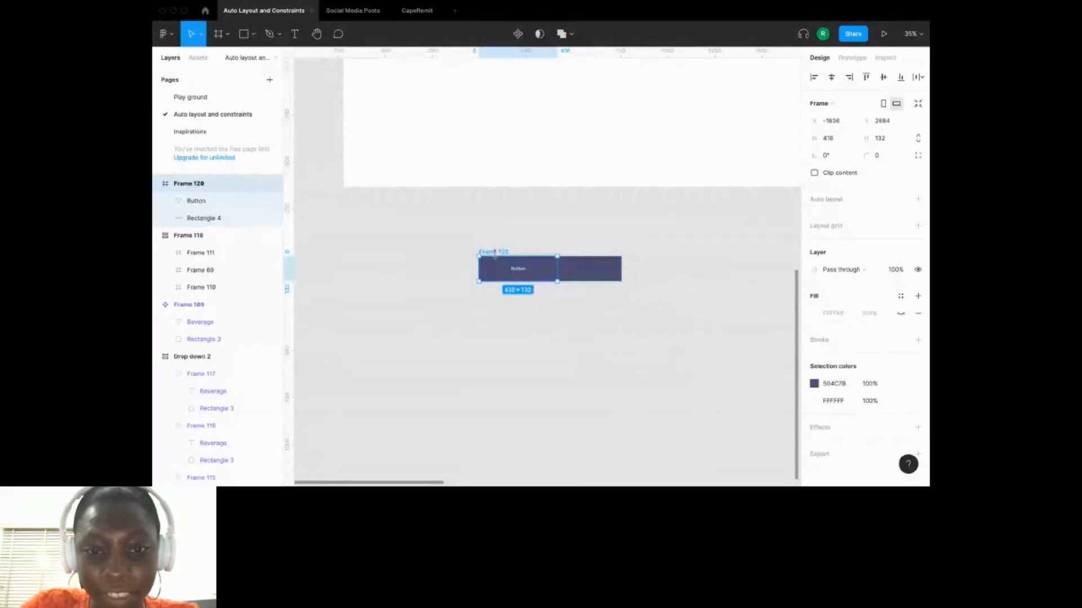
{"action": "left_click_drag", "start_coordinate": [495, 254], "coordinate": [491, 214]}
Check the constraints of the purple rectangle and the "Button" text, and widen the frame to the rectangle's full width.
{"action": "left_click", "coordinate": [214, 218]}
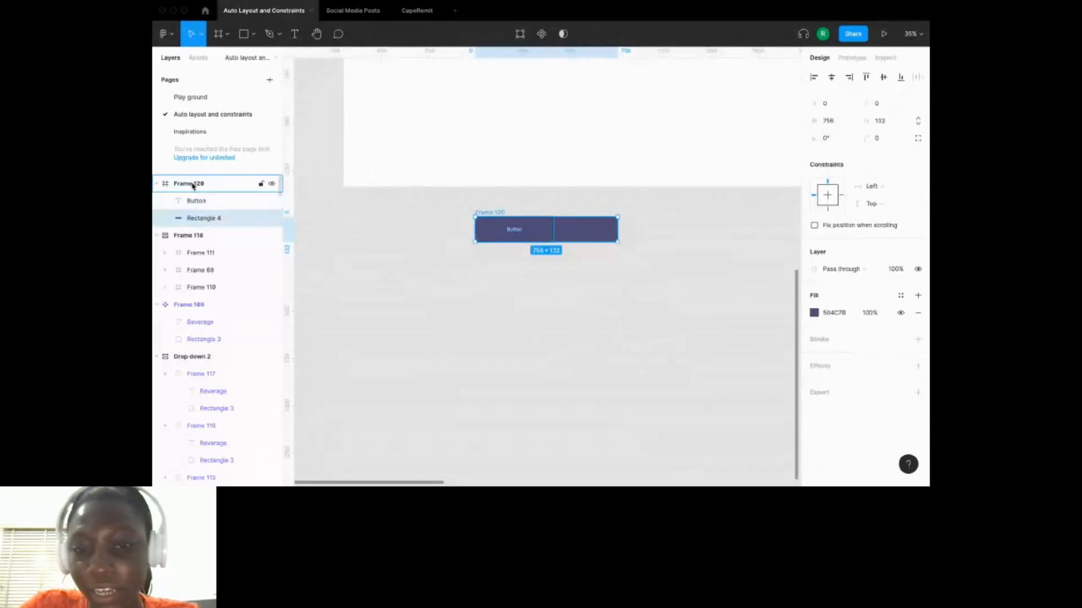
{"action": "left_click", "coordinate": [502, 227]}
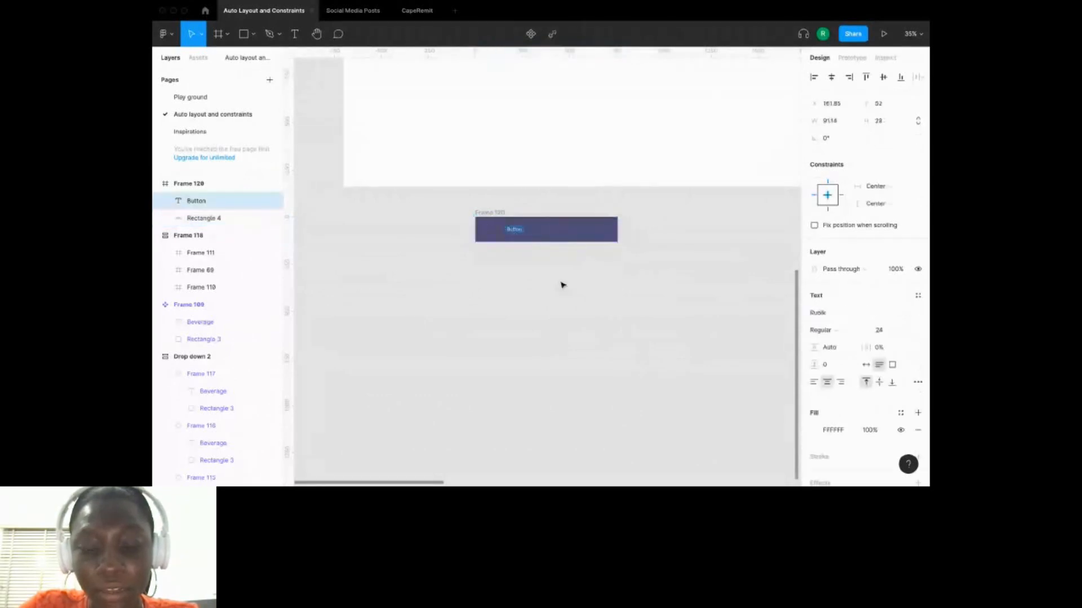
{"action": "left_click", "coordinate": [495, 227]}
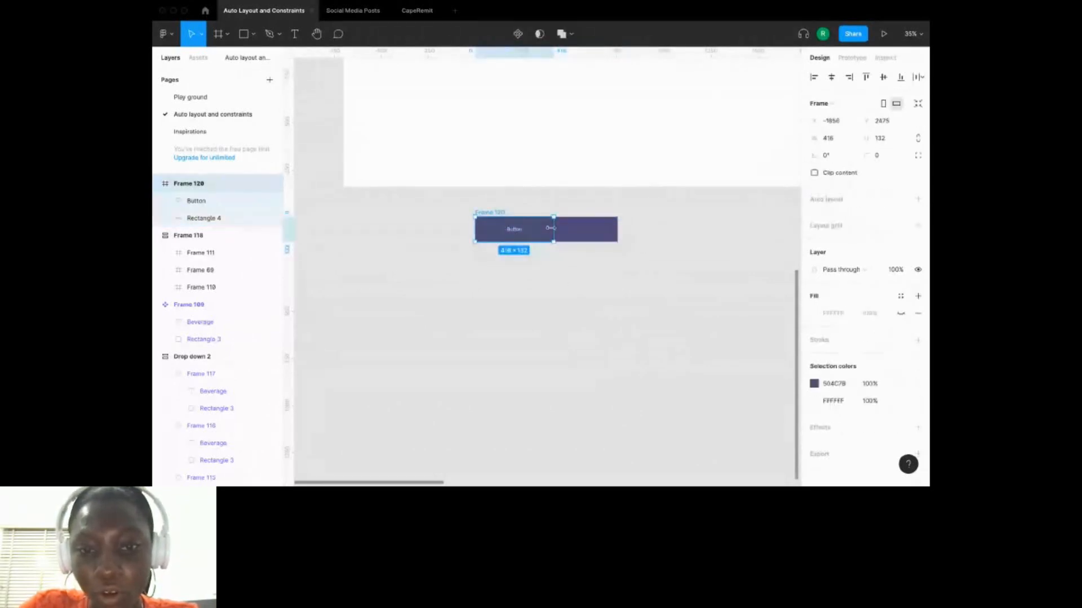
{"action": "left_click_drag", "start_coordinate": [550, 228], "coordinate": [617, 231]}
{"action": "left_click", "coordinate": [598, 292]}
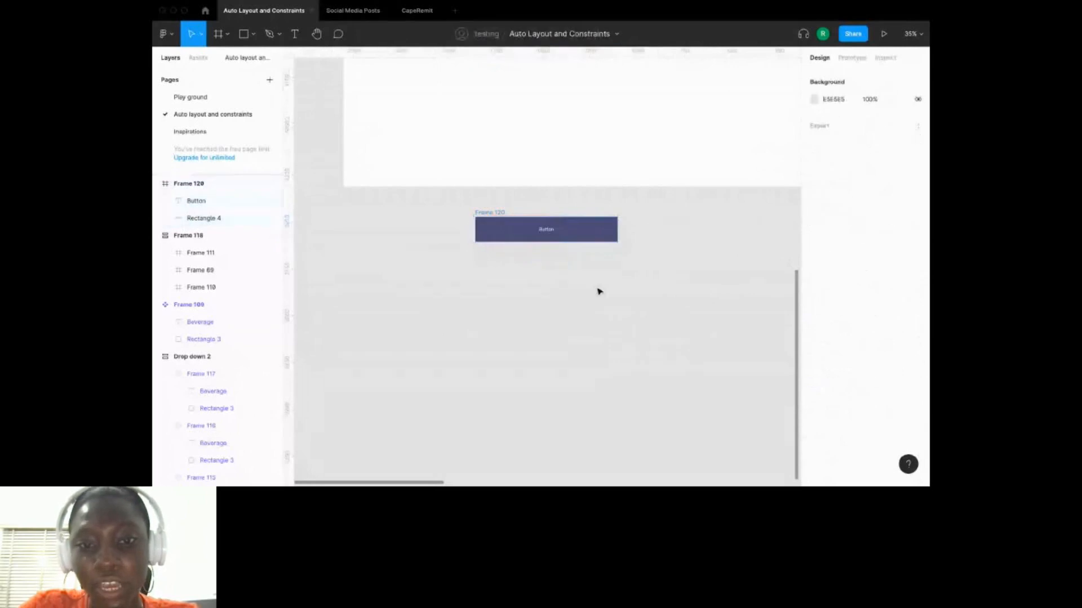
Duplicate the "Button" text onto the empty canvas to the right of the purple button.
{"action": "scroll", "coordinate": [598, 292], "scroll_direction": "down", "scroll_amount": 3}
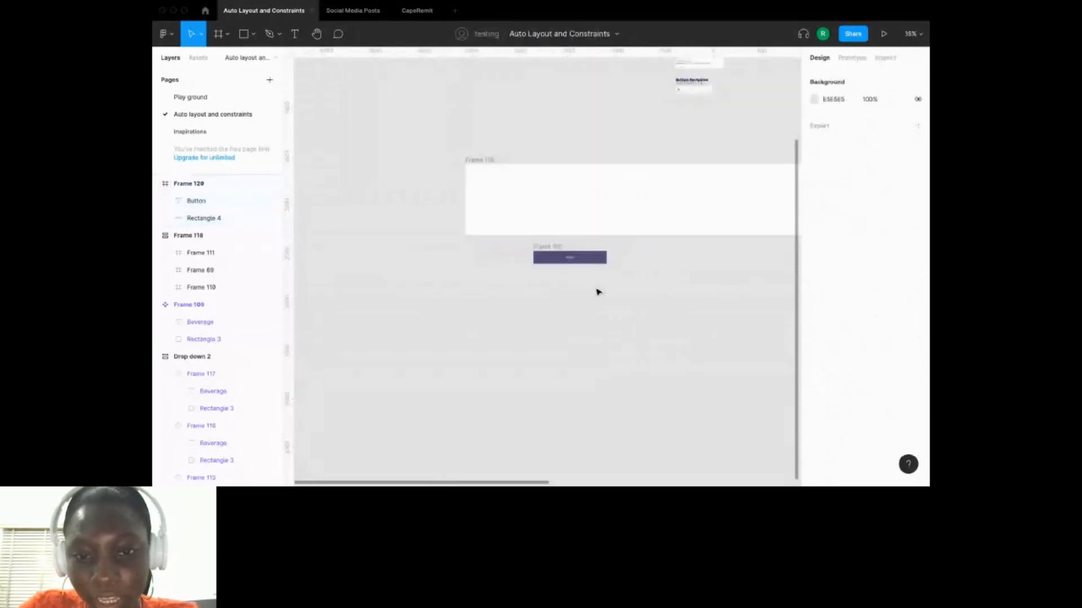
{"action": "scroll", "coordinate": [598, 292], "scroll_direction": "up", "scroll_amount": 3}
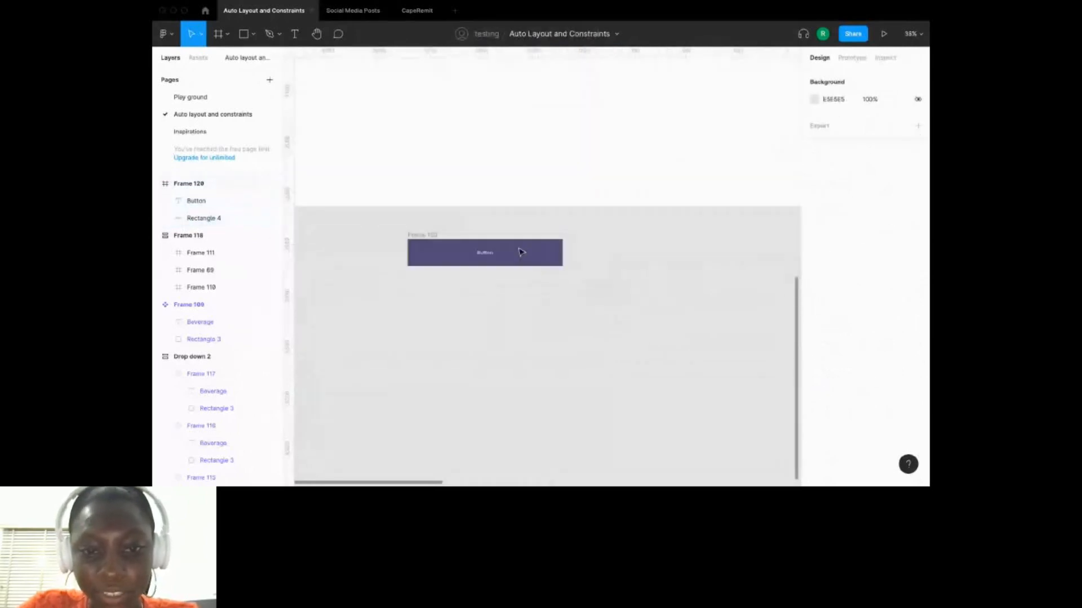
{"action": "left_click", "coordinate": [485, 254]}
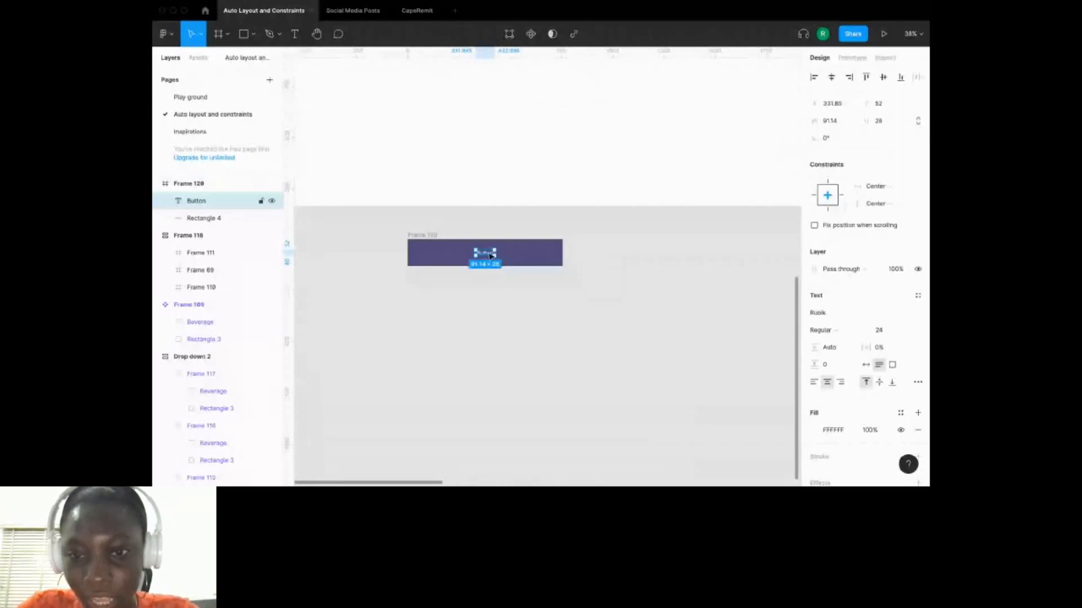
{"action": "left_click_drag", "start_coordinate": [490, 256], "coordinate": [675, 258]}
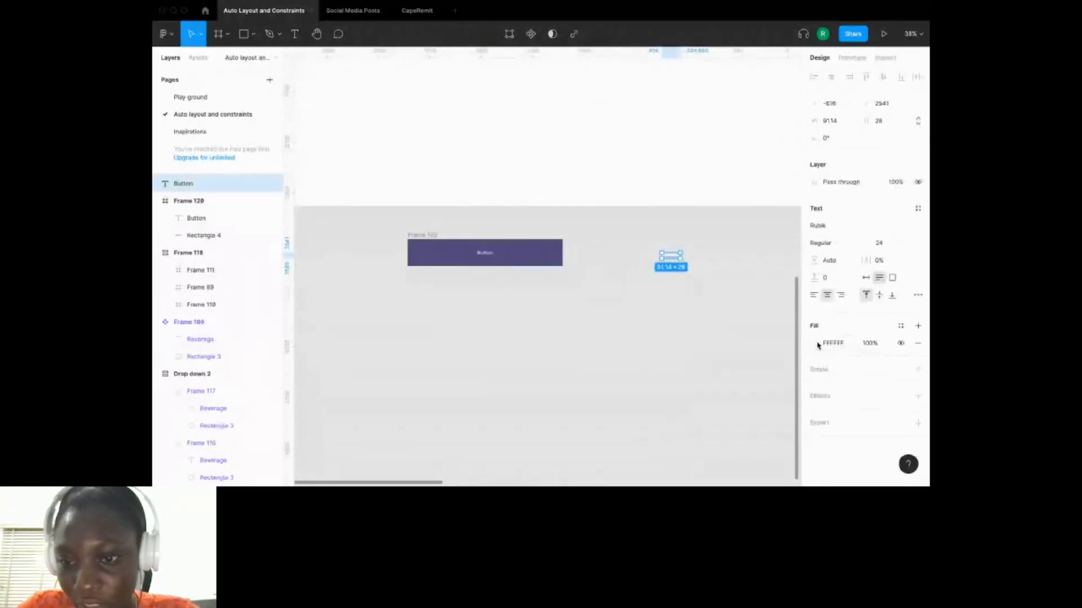
Set the fill of the copied "Button" text to the dark navy document colour 100B4E.
{"action": "left_click", "coordinate": [815, 343]}
{"action": "left_click", "coordinate": [689, 432]}
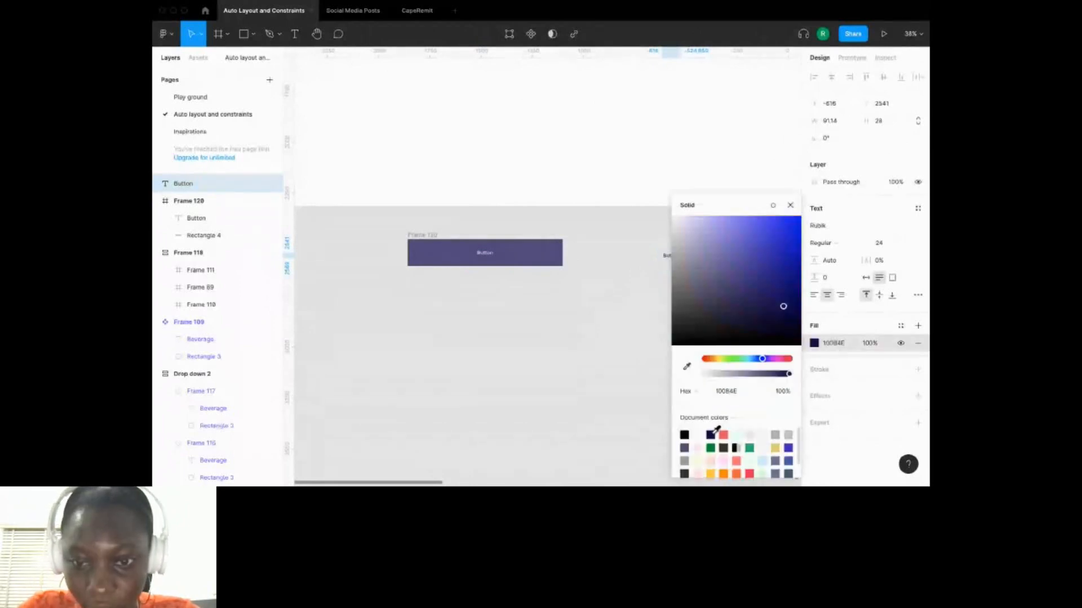
{"action": "left_click", "coordinate": [602, 339]}
Add auto layout to the navy "Button" text beside the purple button.
{"action": "scroll", "coordinate": [574, 250], "scroll_direction": "right", "scroll_amount": 3}
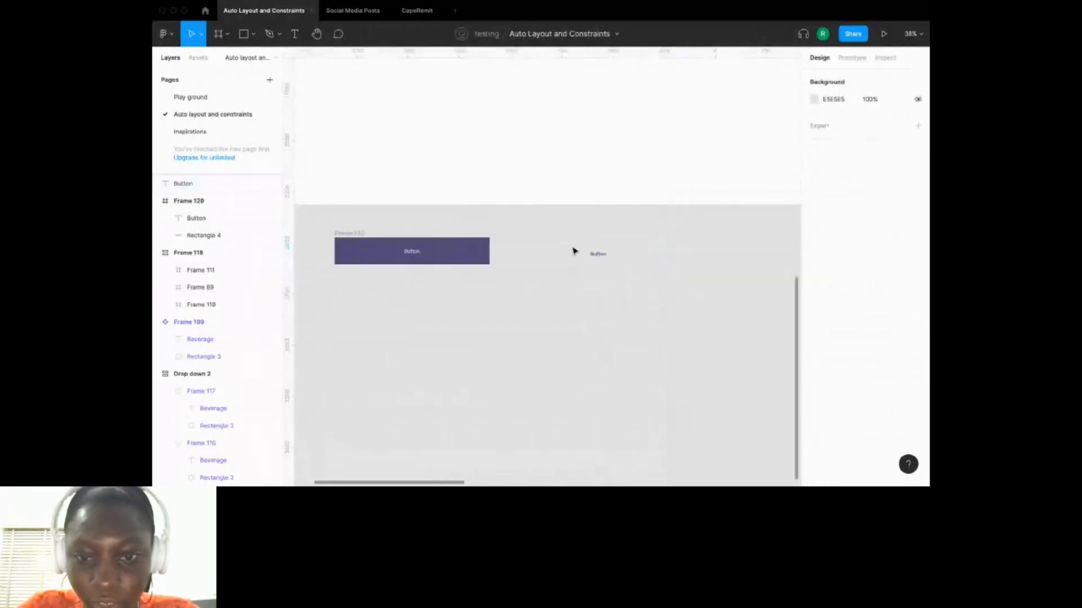
{"action": "left_click", "coordinate": [598, 254]}
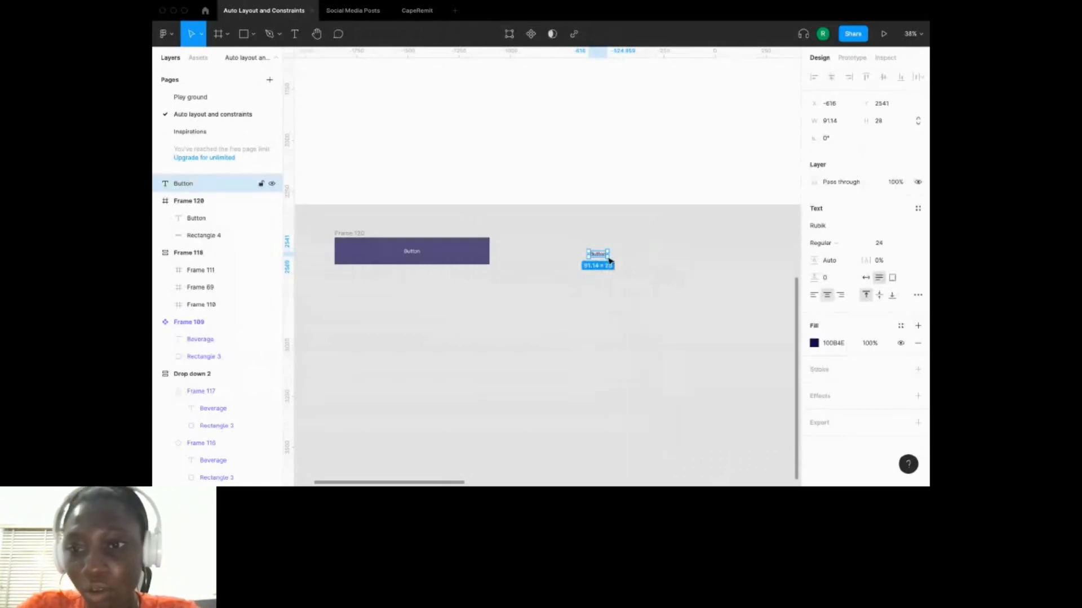
{"action": "key", "text": "shift+a"}
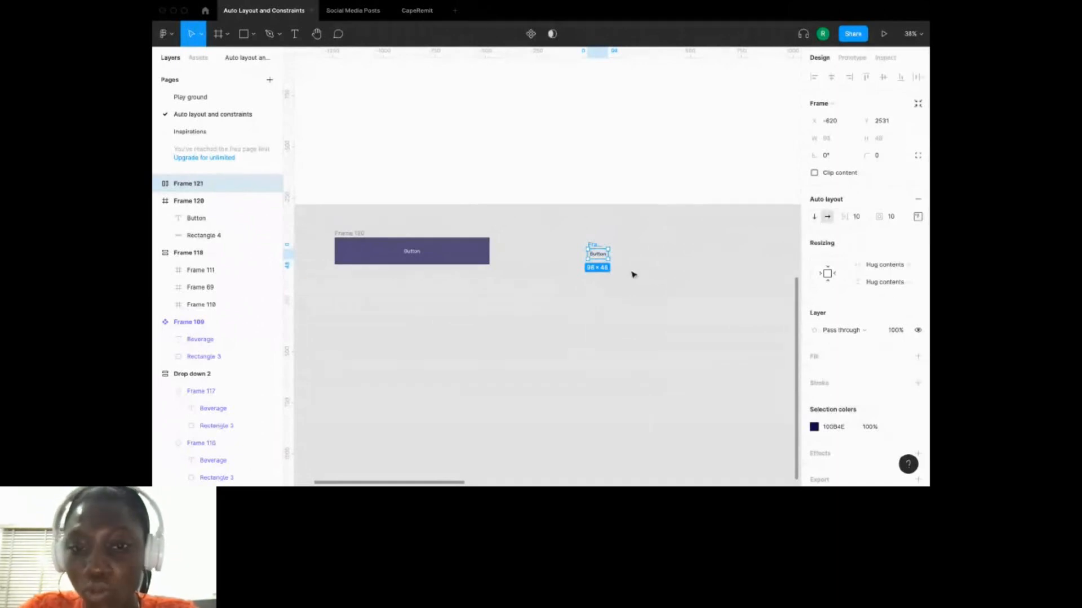
Copy the plus icon component from the row of icons and paste it beside the navy "Button" text.
{"action": "scroll", "coordinate": [577, 217], "scroll_direction": "down", "scroll_amount": 6}
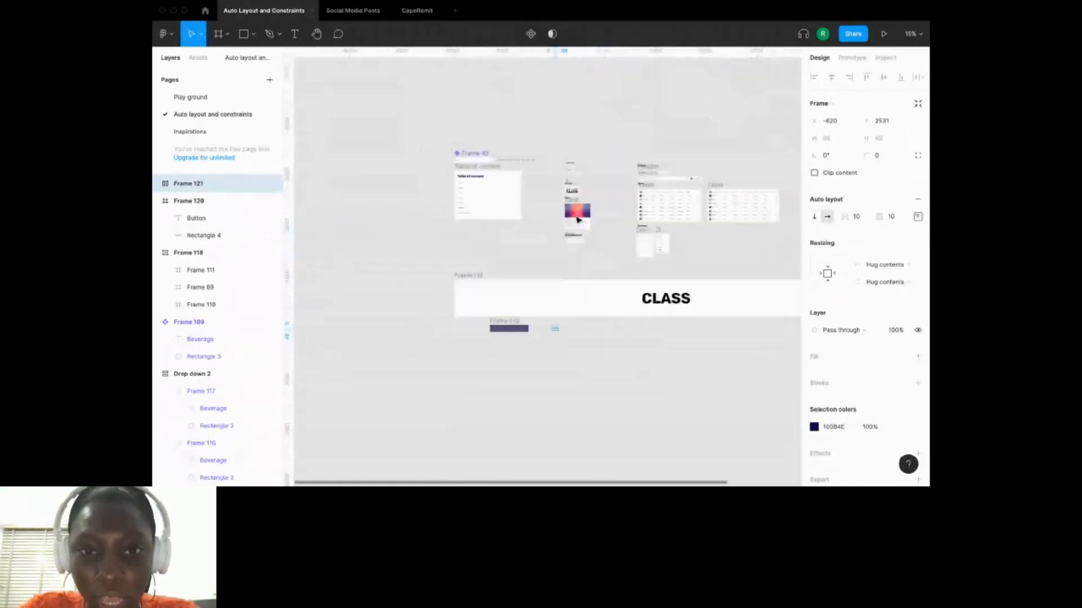
{"action": "left_click", "coordinate": [537, 163]}
{"action": "scroll", "coordinate": [536, 164], "scroll_direction": "up", "scroll_amount": 7}
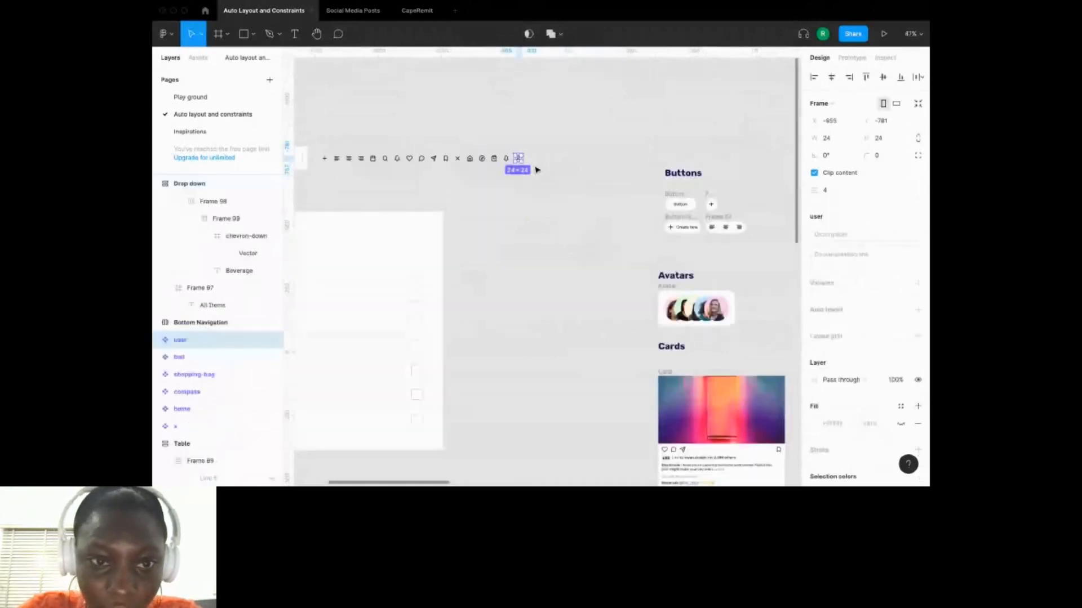
{"action": "left_click", "coordinate": [345, 150]}
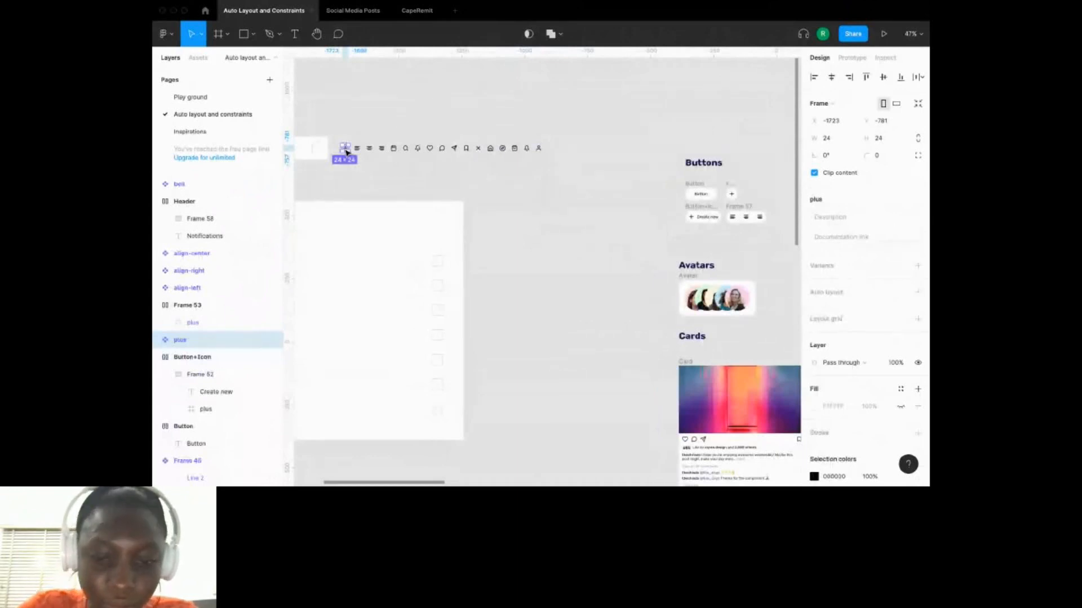
{"action": "scroll", "coordinate": [345, 152], "scroll_direction": "down", "scroll_amount": 6}
{"action": "scroll", "coordinate": [629, 350], "scroll_direction": "up", "scroll_amount": 8}
{"action": "scroll", "coordinate": [629, 349], "scroll_direction": "right", "scroll_amount": 2}
{"action": "scroll", "coordinate": [589, 335], "scroll_direction": "up", "scroll_amount": 3}
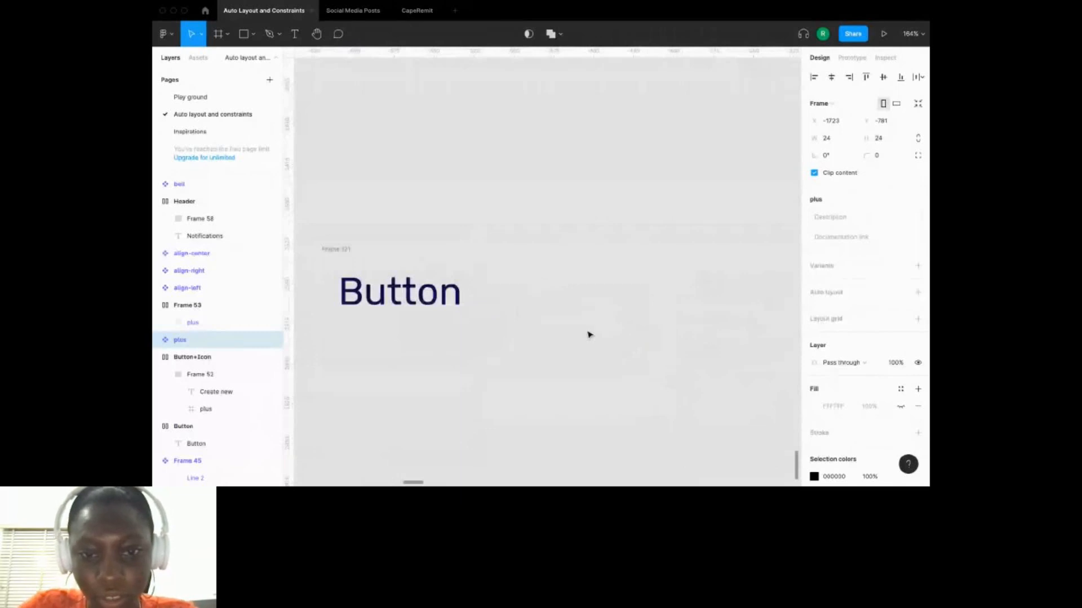
{"action": "key", "text": "super+v"}
{"action": "left_click_drag", "start_coordinate": [553, 277], "coordinate": [643, 332]}
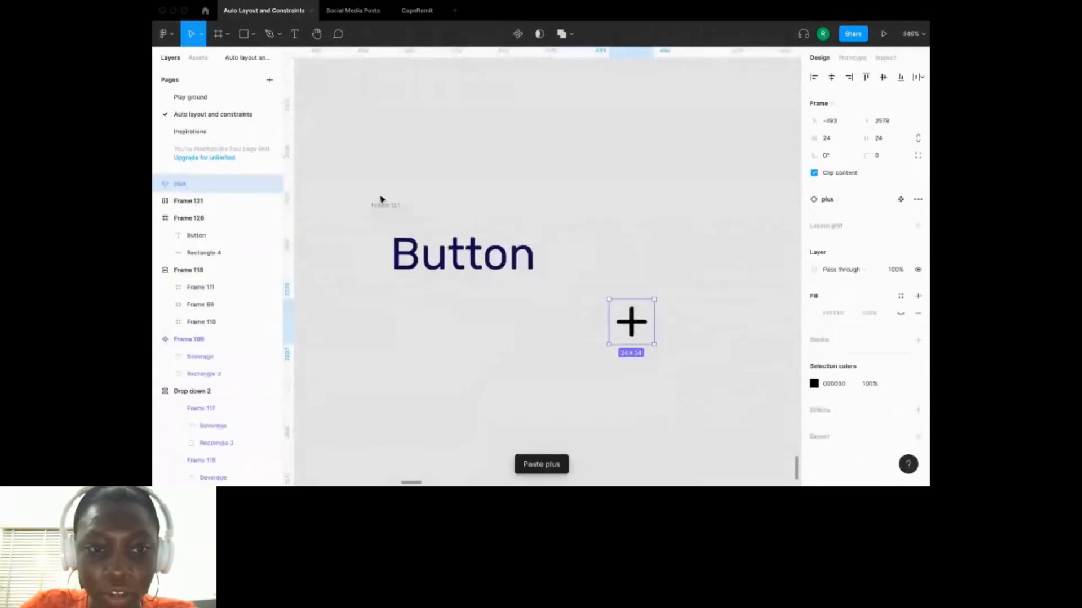
Move the plus icon into the navy "Button" auto layout frame, placing it after the text.
{"action": "left_click", "coordinate": [379, 197]}
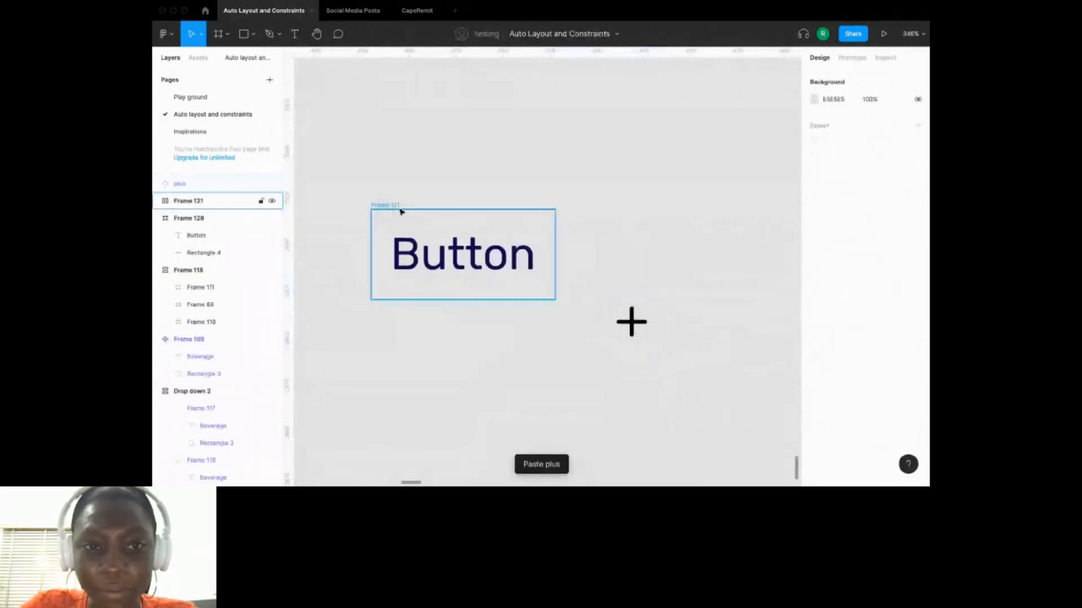
{"action": "left_click", "coordinate": [401, 211]}
{"action": "scroll", "coordinate": [401, 211], "scroll_direction": "down", "scroll_amount": 3}
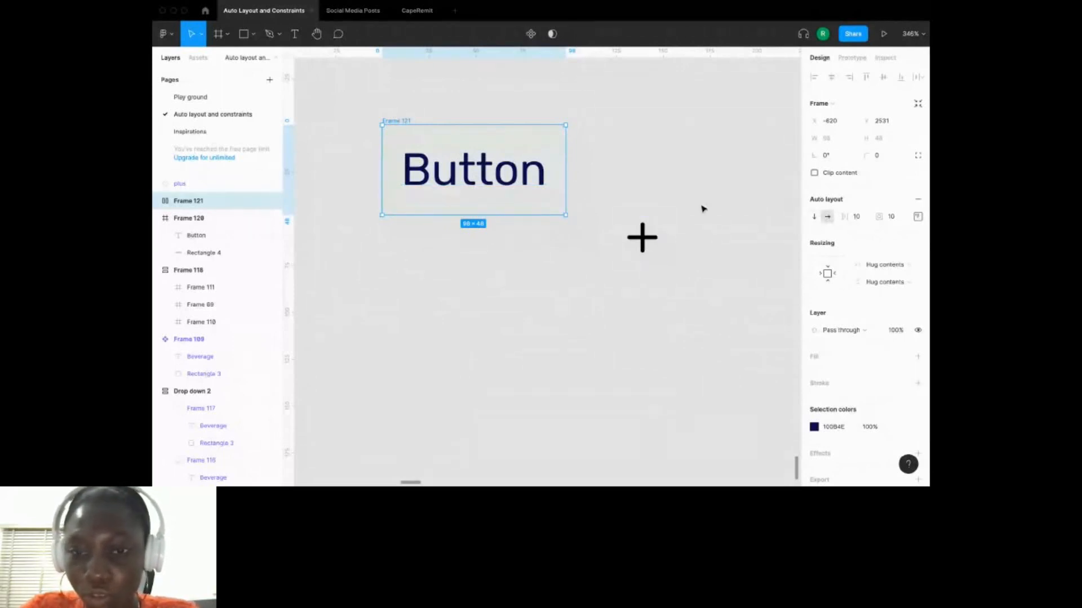
{"action": "left_click_drag", "start_coordinate": [629, 238], "coordinate": [546, 184]}
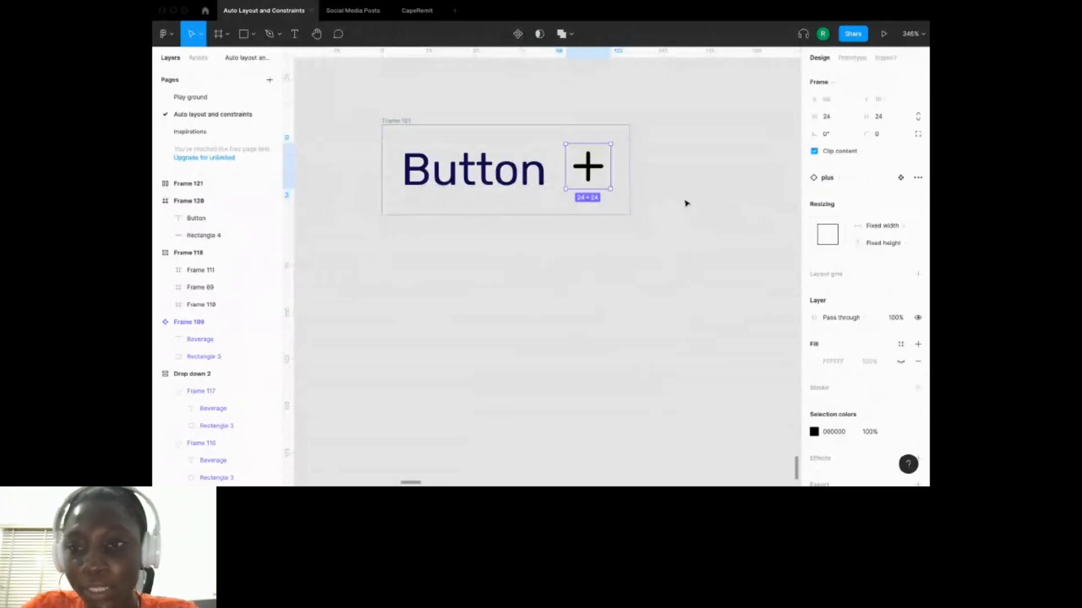
Check the plus icon inside the "Button" frame and switch the frame's auto layout direction to vertical.
{"action": "left_click", "coordinate": [587, 167]}
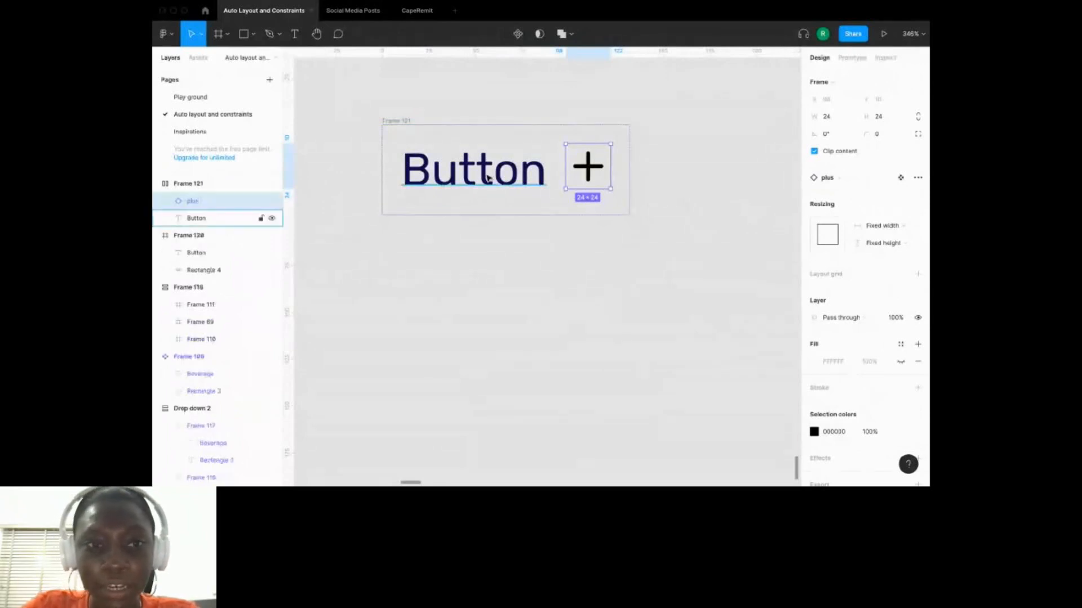
{"action": "left_click", "coordinate": [449, 123]}
{"action": "left_click", "coordinate": [600, 177]}
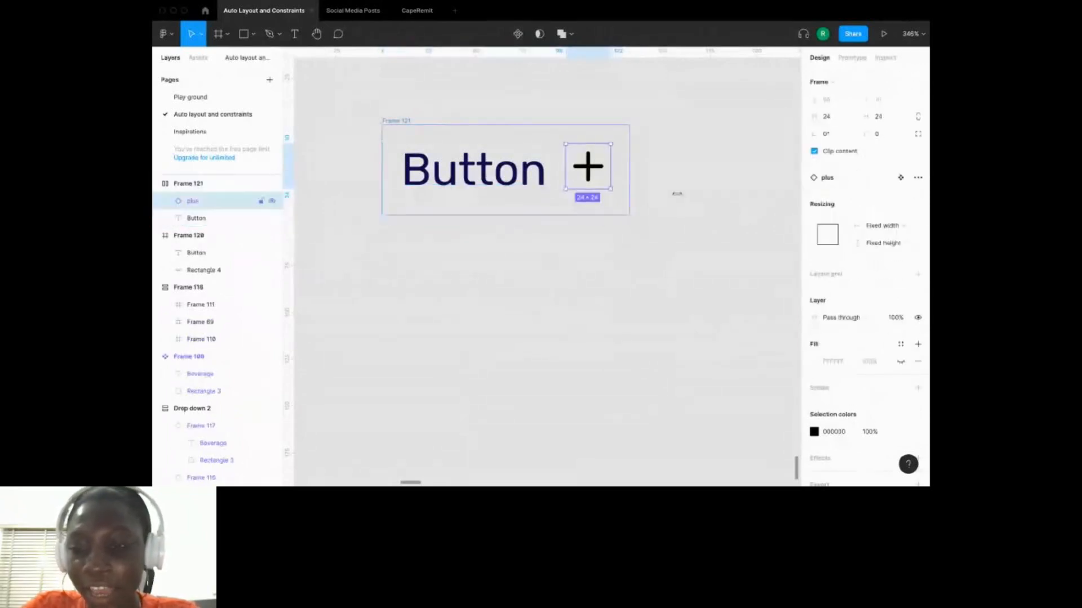
{"action": "left_click", "coordinate": [620, 200]}
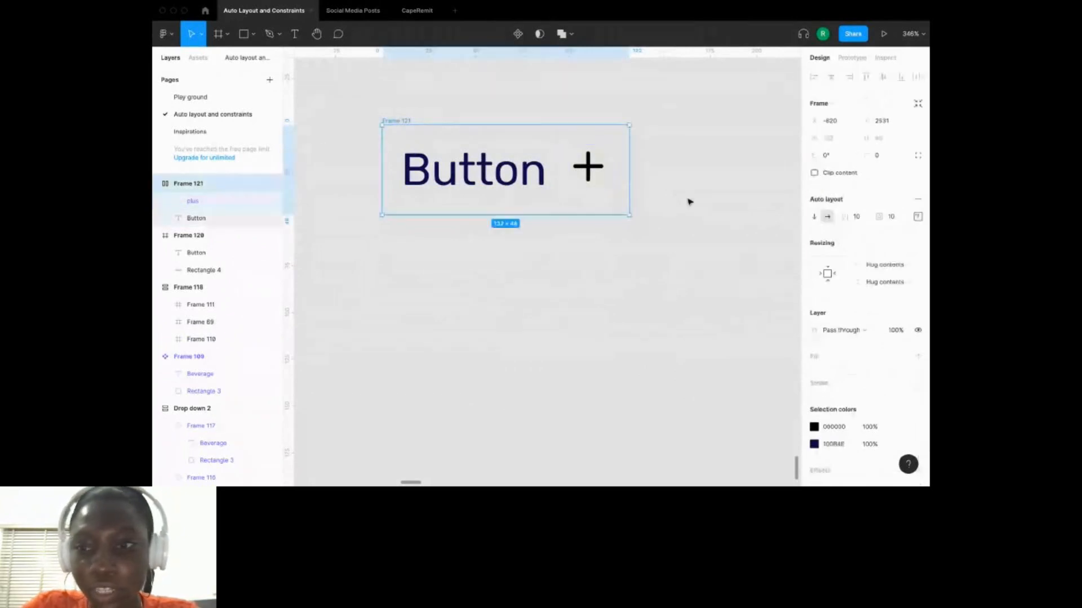
{"action": "left_click", "coordinate": [815, 220]}
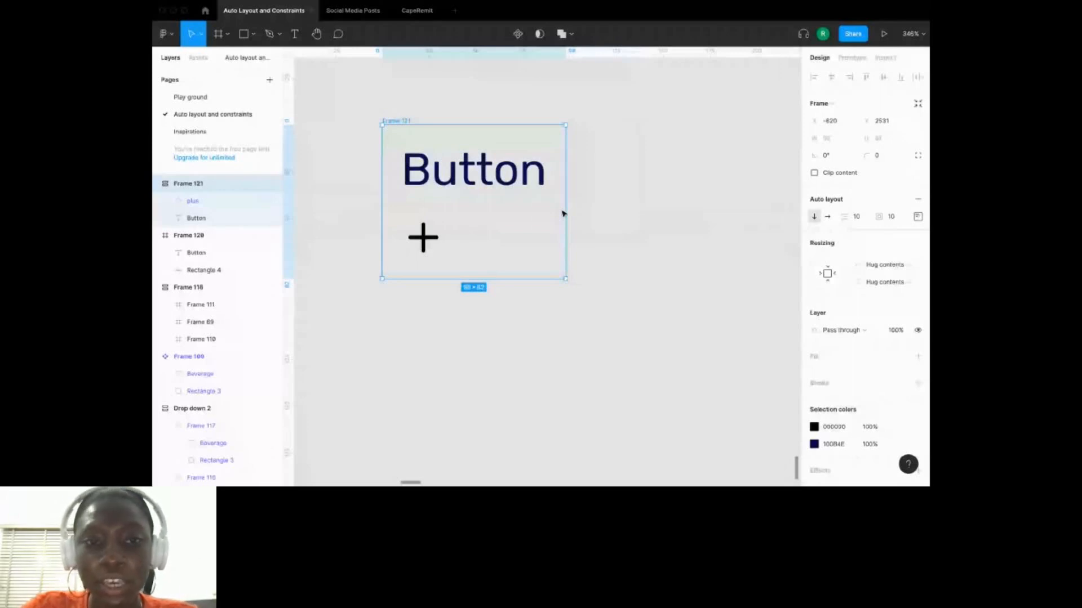
Try reordering the stacked items by moving the plus icon above the "Button" text, and return the text to first place.
{"action": "left_click", "coordinate": [441, 246]}
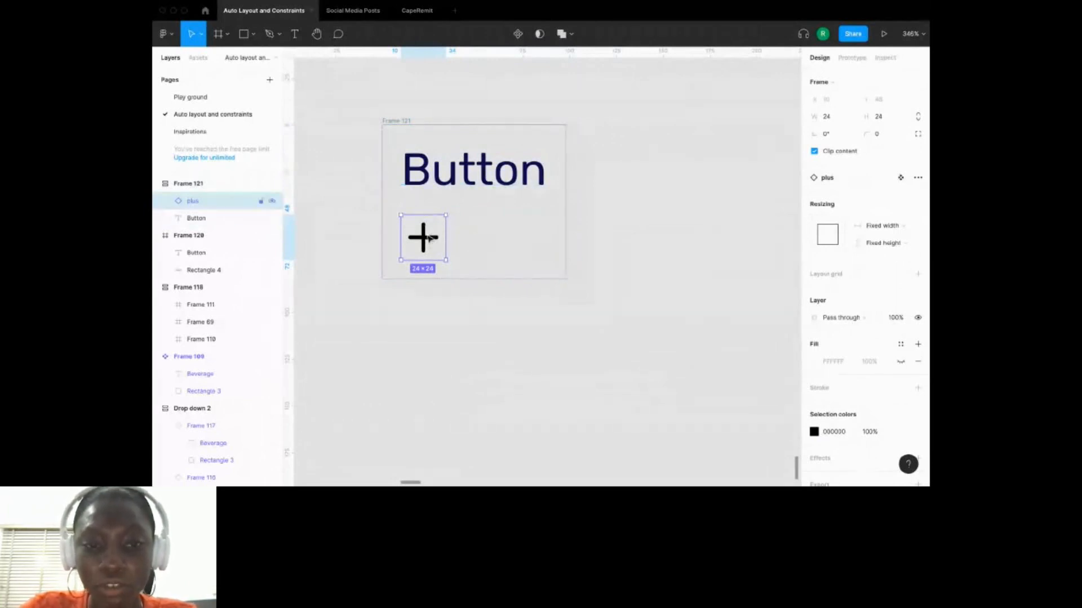
{"action": "left_click_drag", "start_coordinate": [427, 246], "coordinate": [430, 166]}
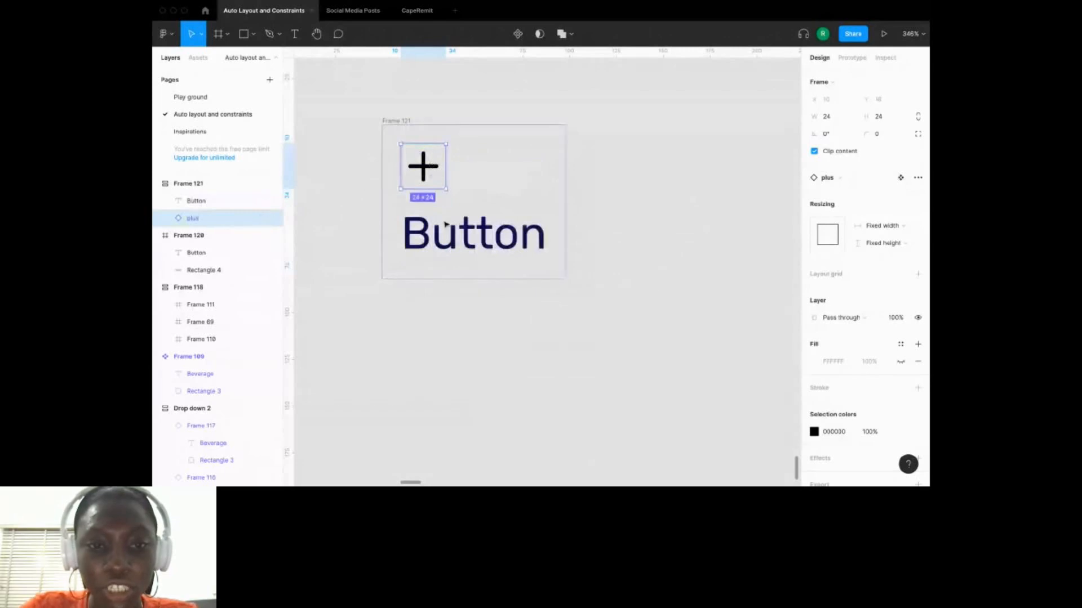
{"action": "mouse_move", "coordinate": [444, 225]}
{"action": "left_mouse_down"}
{"action": "mouse_move", "coordinate": [443, 180]}
{"action": "mouse_move", "coordinate": [448, 234]}
{"action": "left_mouse_up"}
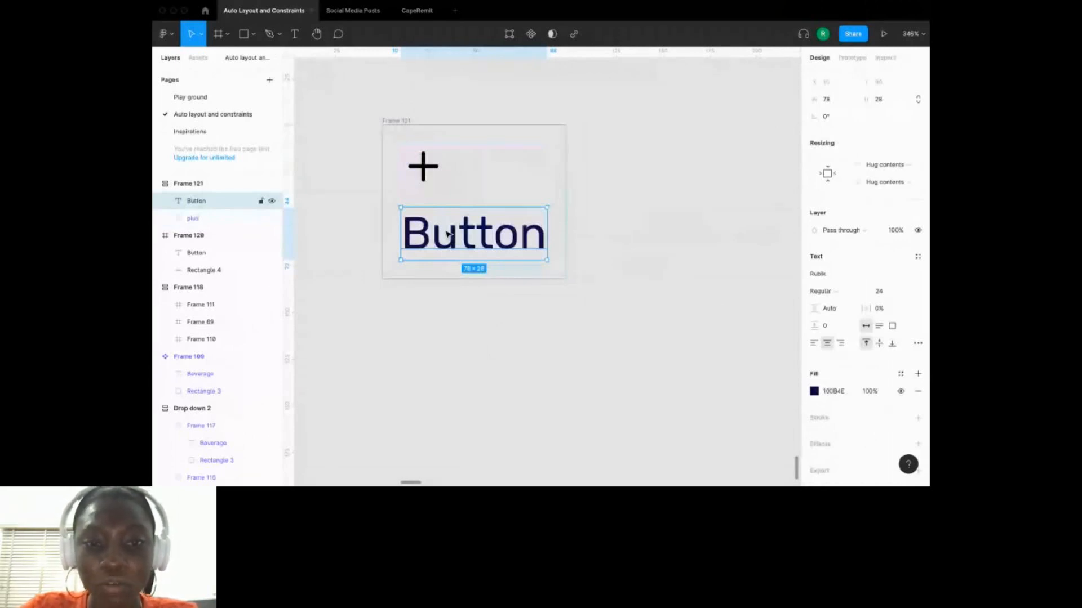
{"action": "left_click_drag", "start_coordinate": [447, 234], "coordinate": [445, 169]}
{"action": "scroll", "coordinate": [538, 235], "scroll_direction": "down", "scroll_amount": 5}
{"action": "left_click", "coordinate": [529, 250]}
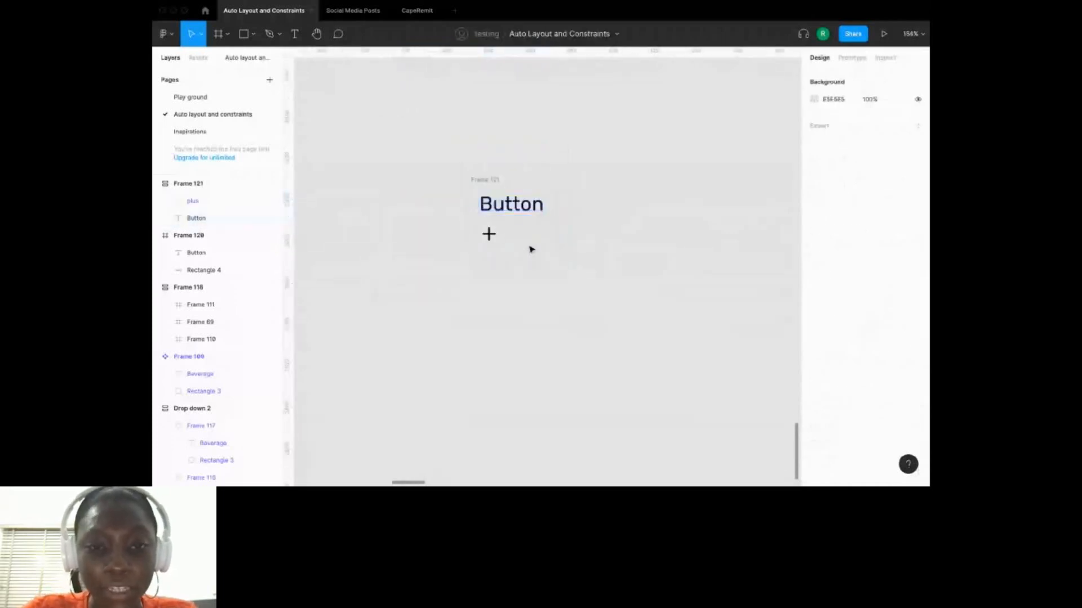
Reorder the vertical stack so the "Button" text sits below the plus icon.
{"action": "scroll", "coordinate": [531, 248], "scroll_direction": "down", "scroll_amount": 1}
{"action": "left_click", "coordinate": [507, 213]}
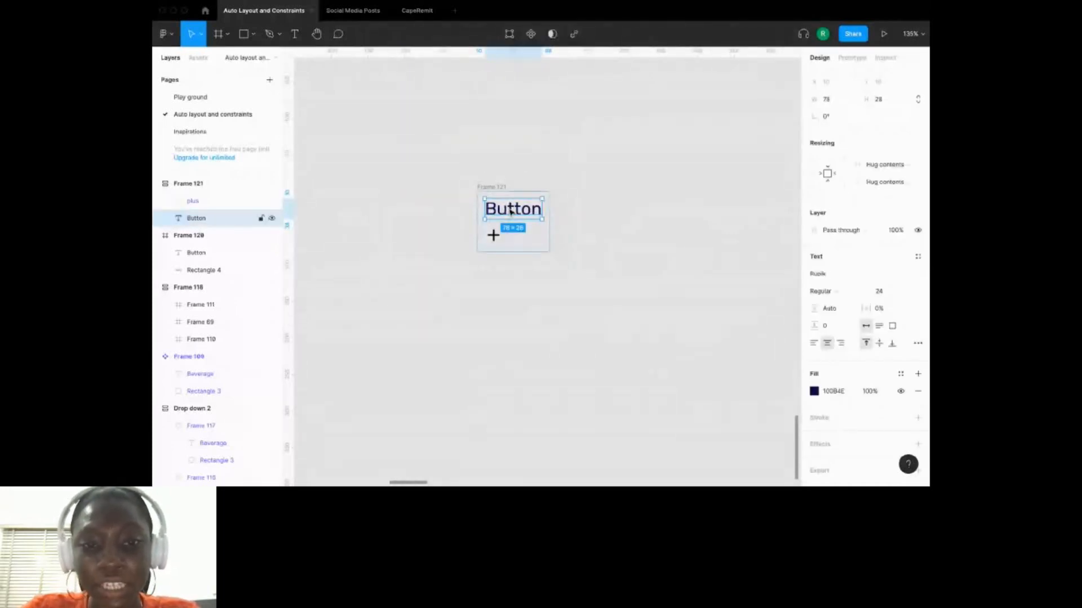
{"action": "left_click_drag", "start_coordinate": [508, 216], "coordinate": [510, 231]}
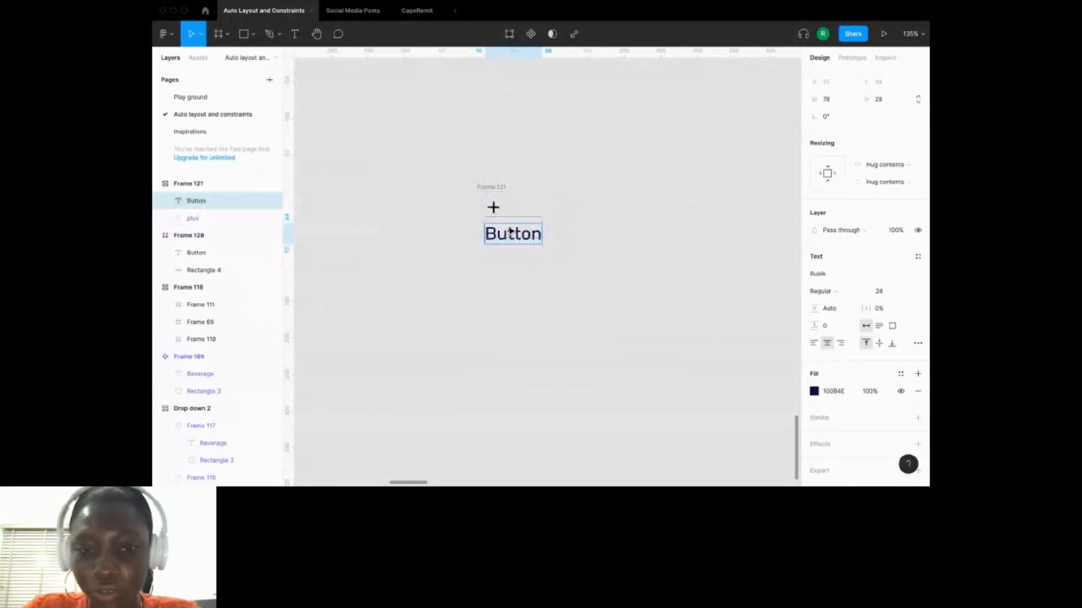
Give the frame holding the plus icon and text a white FFFFFF fill and move it to X -650, Y 2510.
{"action": "left_click", "coordinate": [543, 287]}
{"action": "scroll", "coordinate": [532, 231], "scroll_direction": "down", "scroll_amount": 1}
{"action": "left_click", "coordinate": [498, 171]}
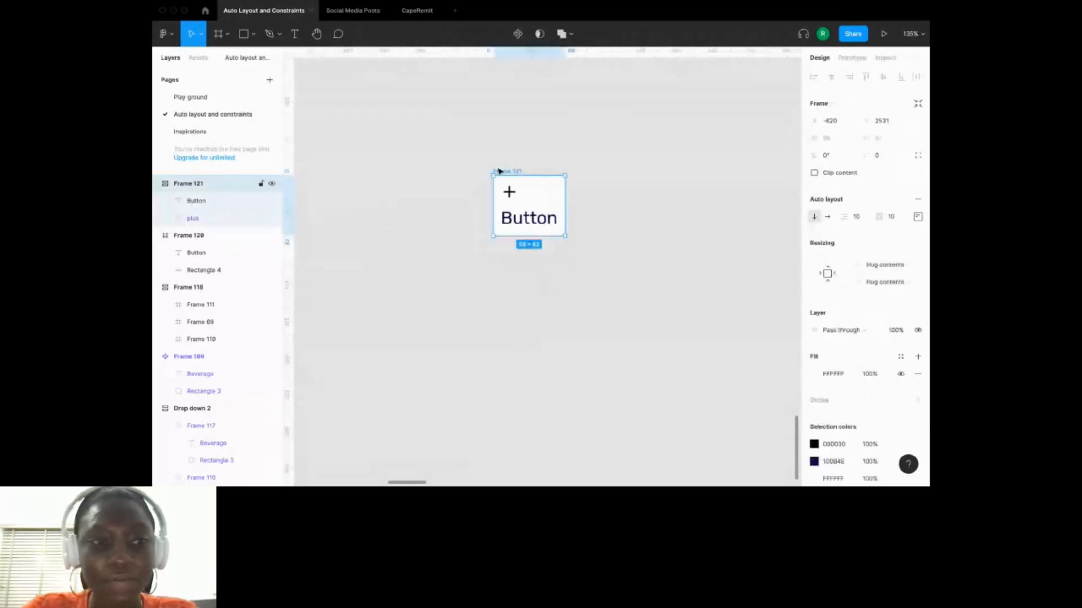
{"action": "left_click_drag", "start_coordinate": [505, 172], "coordinate": [486, 158]}
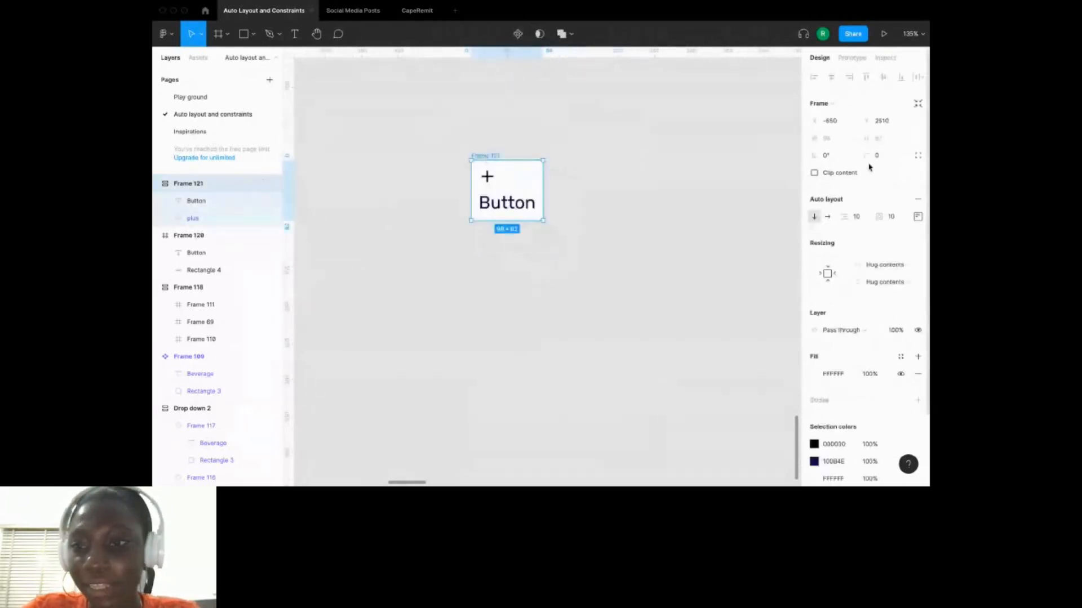
Set the white button frame's auto layout direction to horizontal and its corner radius to 10.
{"action": "left_click", "coordinate": [827, 216]}
{"action": "left_click", "coordinate": [620, 197]}
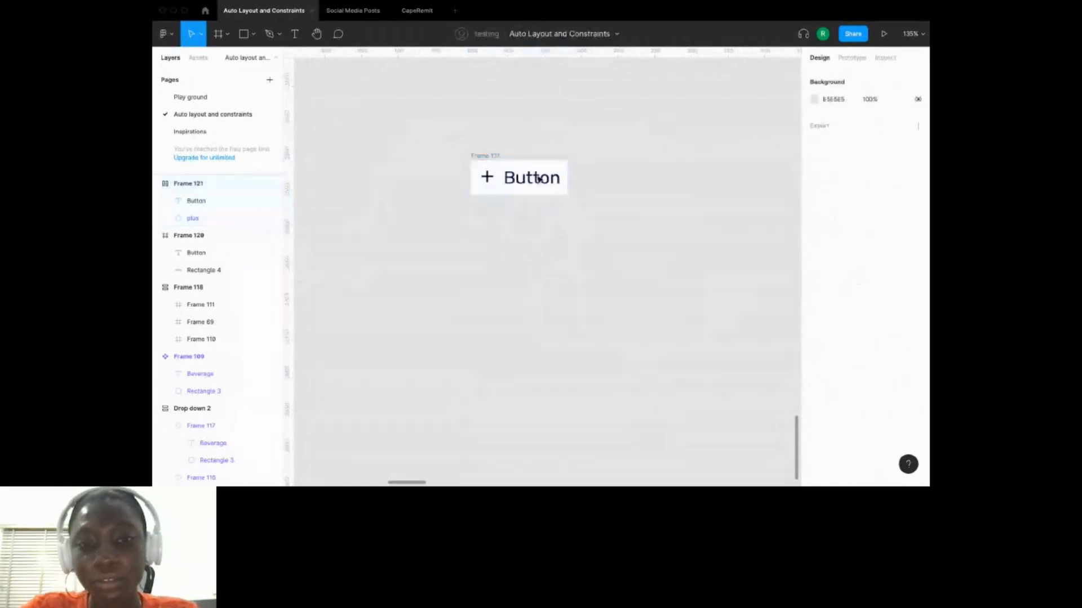
{"action": "left_click", "coordinate": [538, 179]}
{"action": "left_click", "coordinate": [886, 155]}
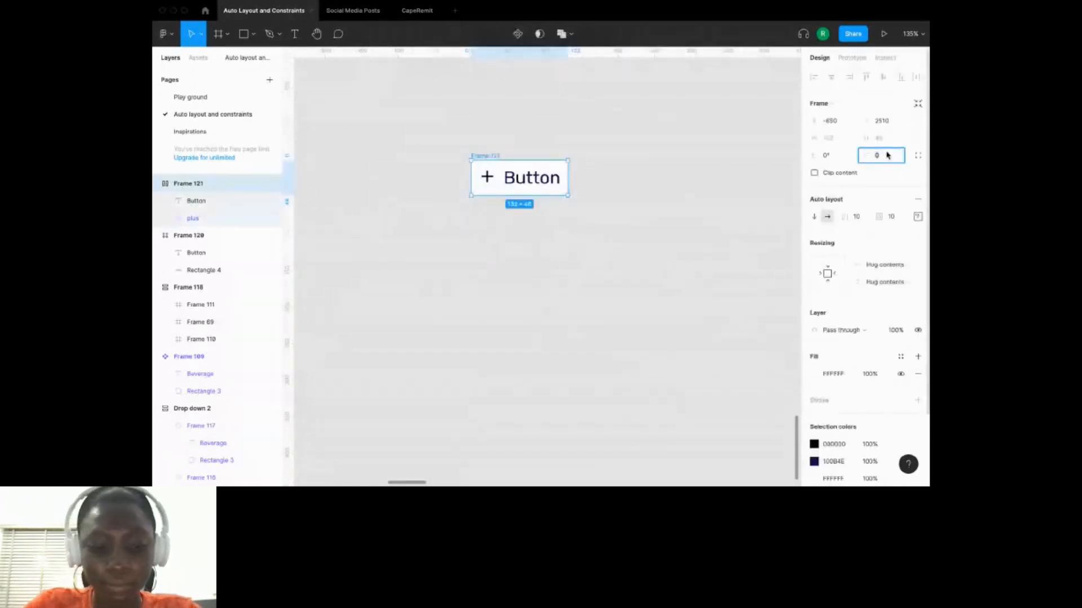
{"action": "type", "text": "10"}
{"action": "key", "text": "Return"}
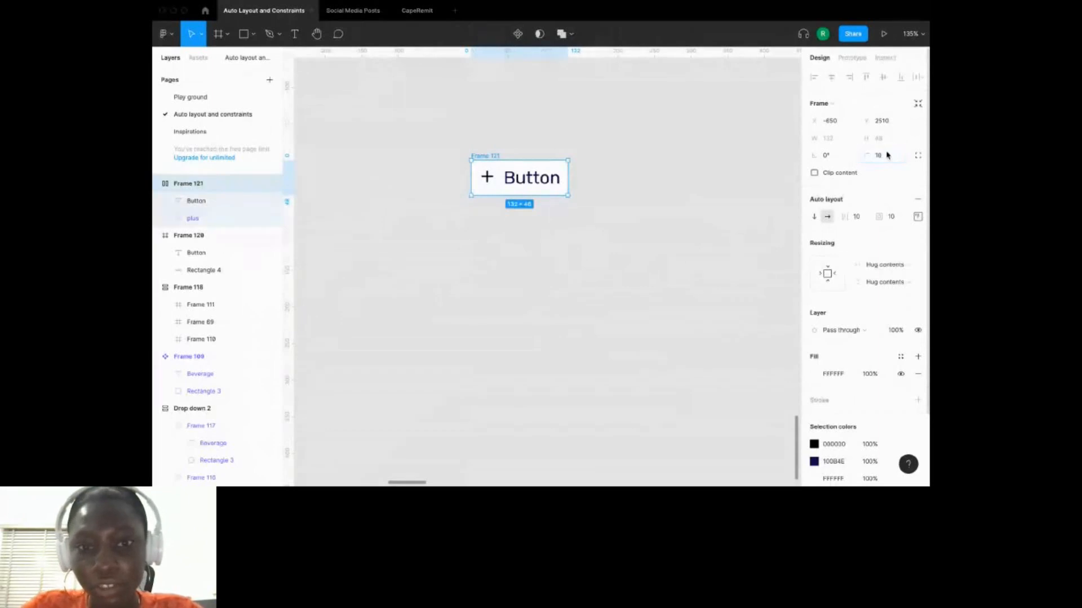
{"action": "left_click", "coordinate": [644, 222]}
Try stretching the white button frame to about 288 wide, and undo the resize.
{"action": "scroll", "coordinate": [588, 180], "scroll_direction": "down", "scroll_amount": 3}
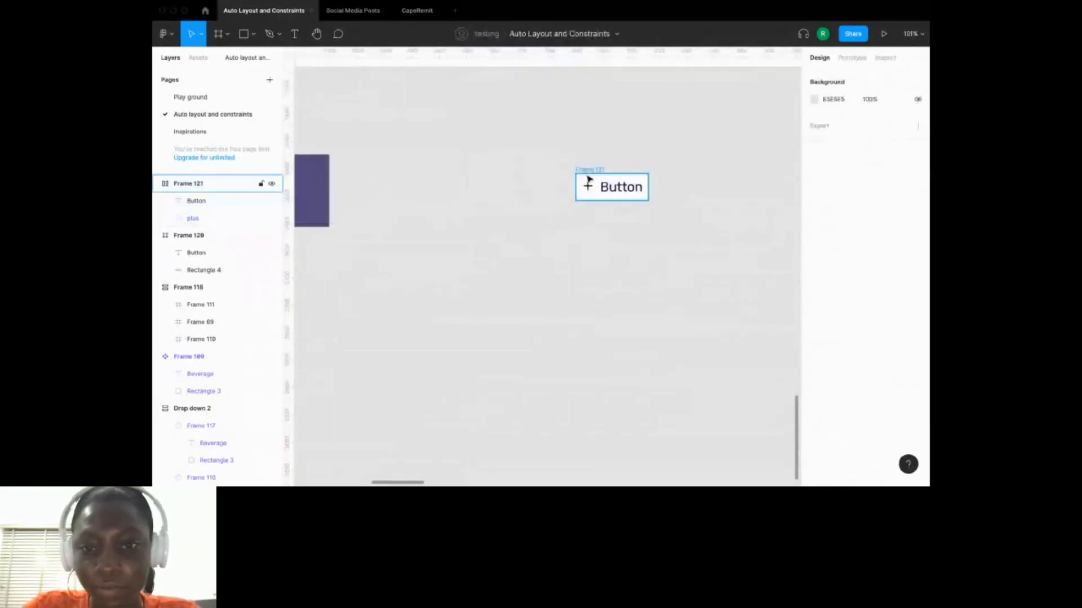
{"action": "double_click", "coordinate": [588, 180]}
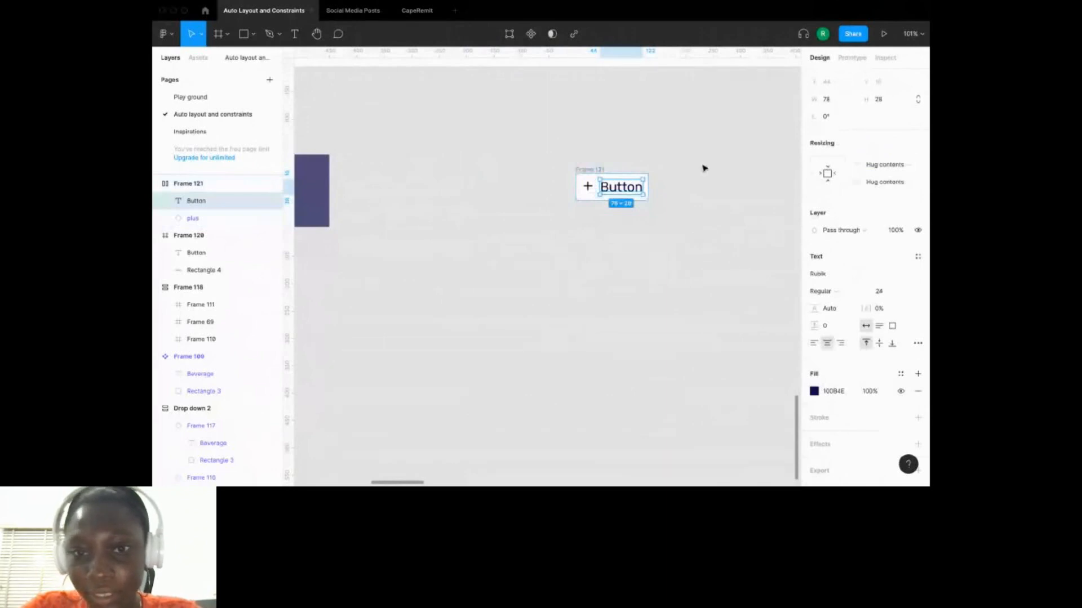
{"action": "key", "text": "Escape"}
{"action": "left_click_drag", "start_coordinate": [648, 174], "coordinate": [733, 176]}
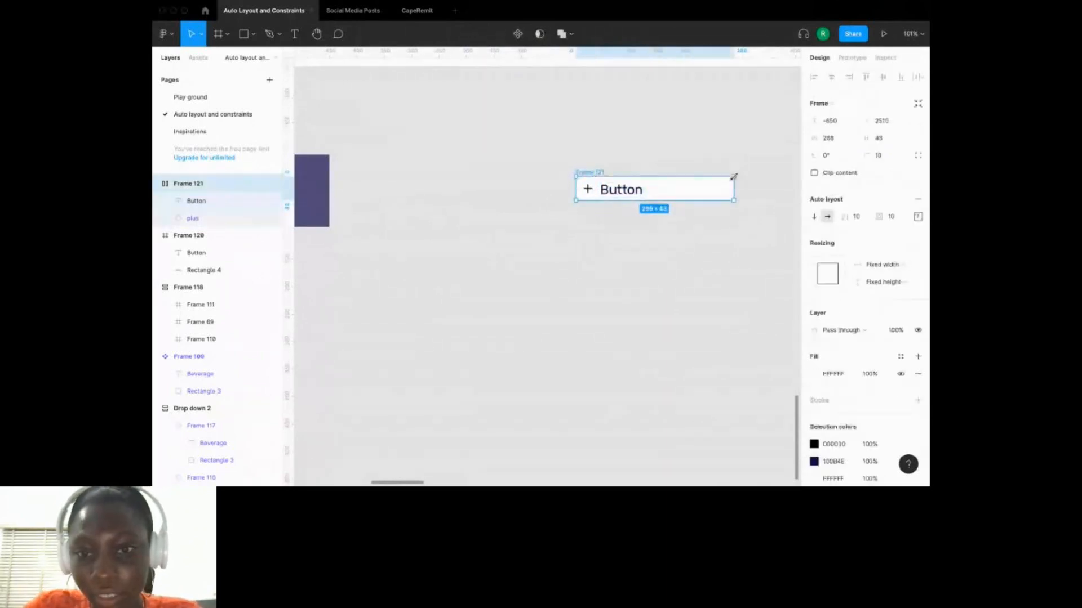
{"action": "key", "text": "ctrl+z"}
Inspect the resizing settings of the "Button" text, its frame and the plus icon, and measure the gap between icon and text.
{"action": "left_click", "coordinate": [623, 188]}
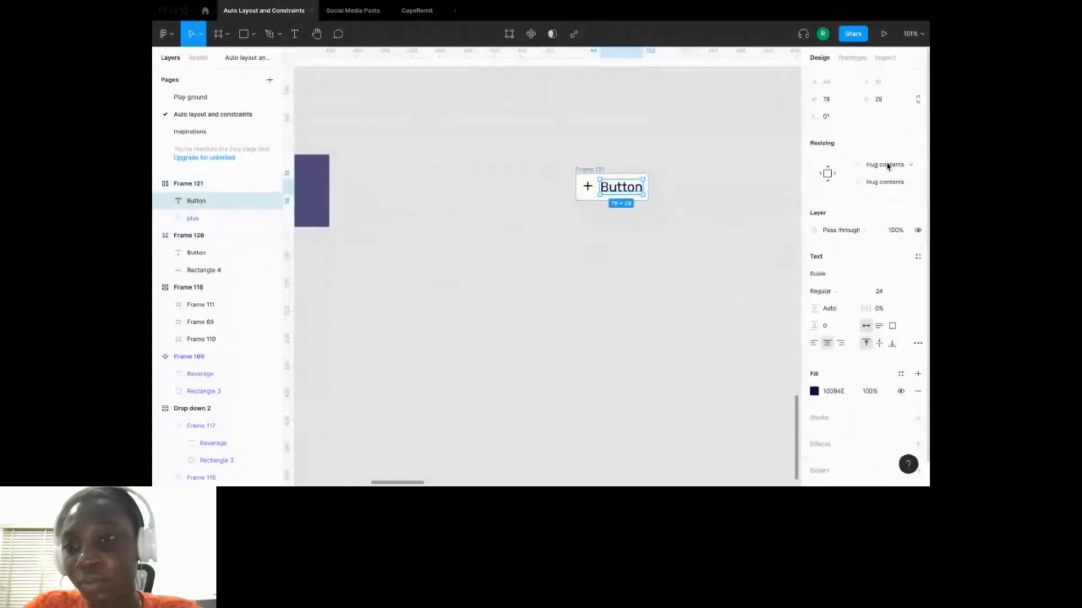
{"action": "left_click", "coordinate": [598, 169]}
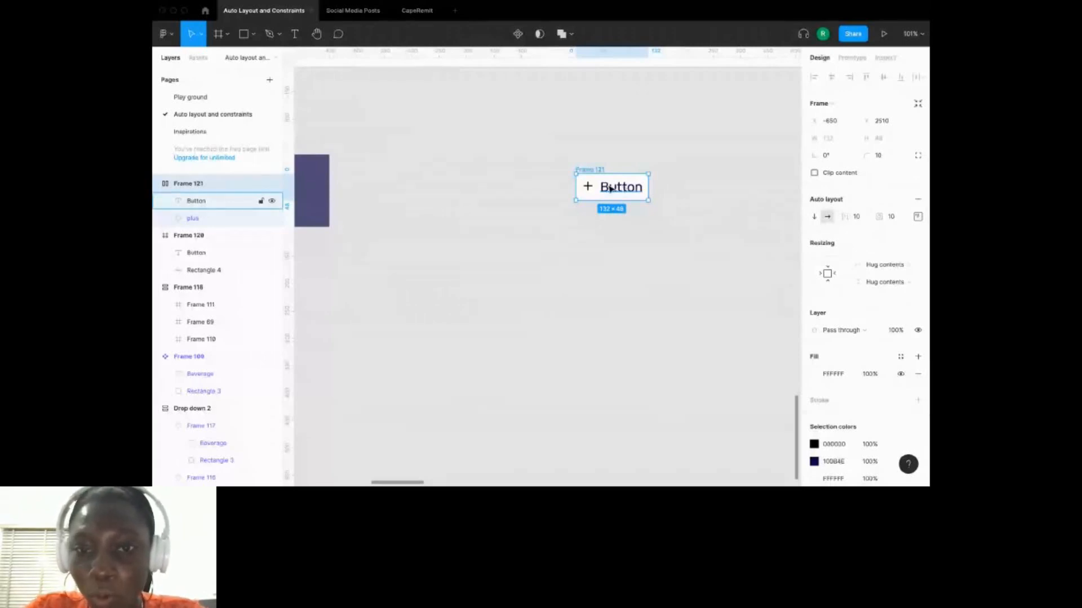
{"action": "left_click", "coordinate": [587, 187]}
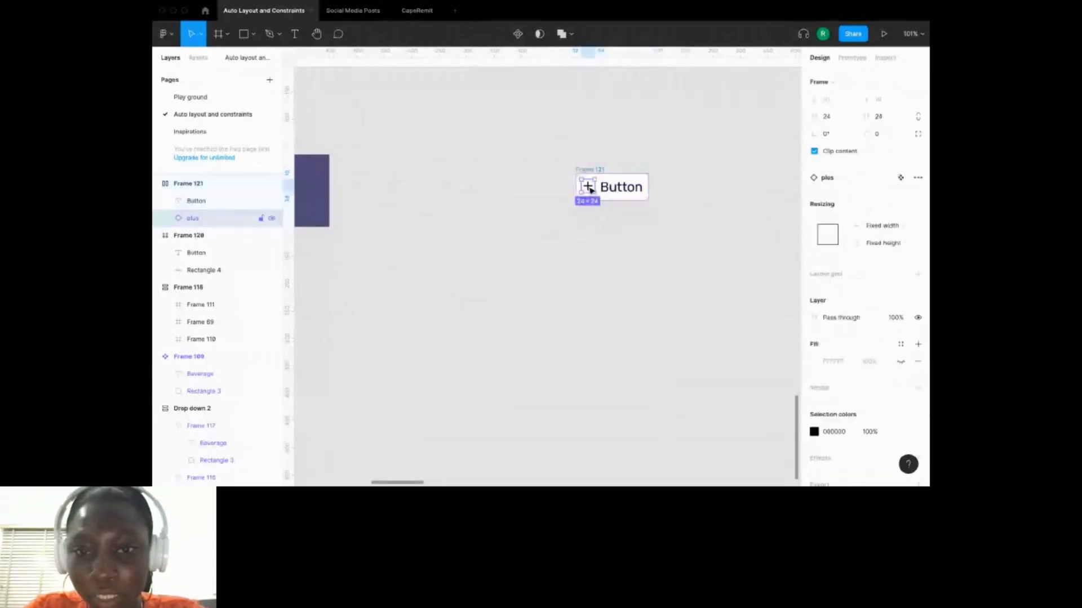
{"action": "left_click", "coordinate": [611, 190], "text": "shift"}
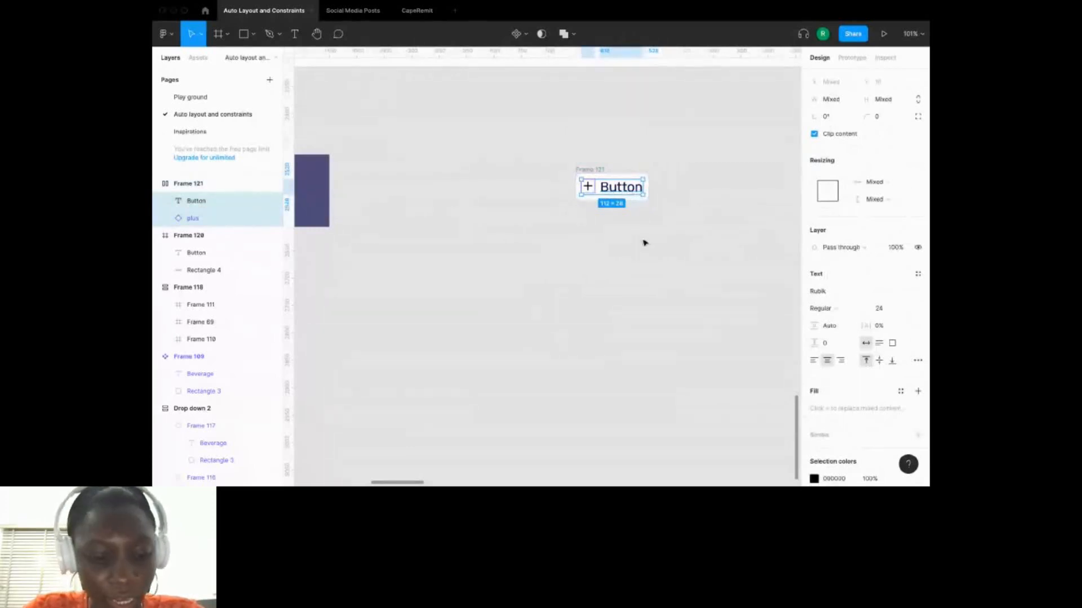
{"action": "left_click", "coordinate": [590, 190], "text": "shift"}
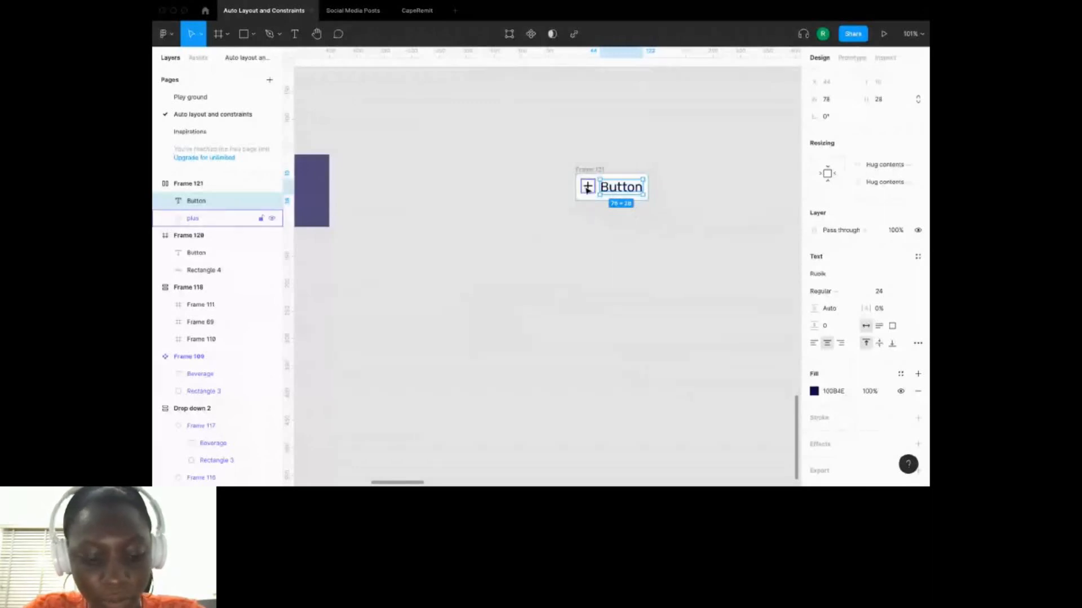
{"action": "key", "text": "alt"}
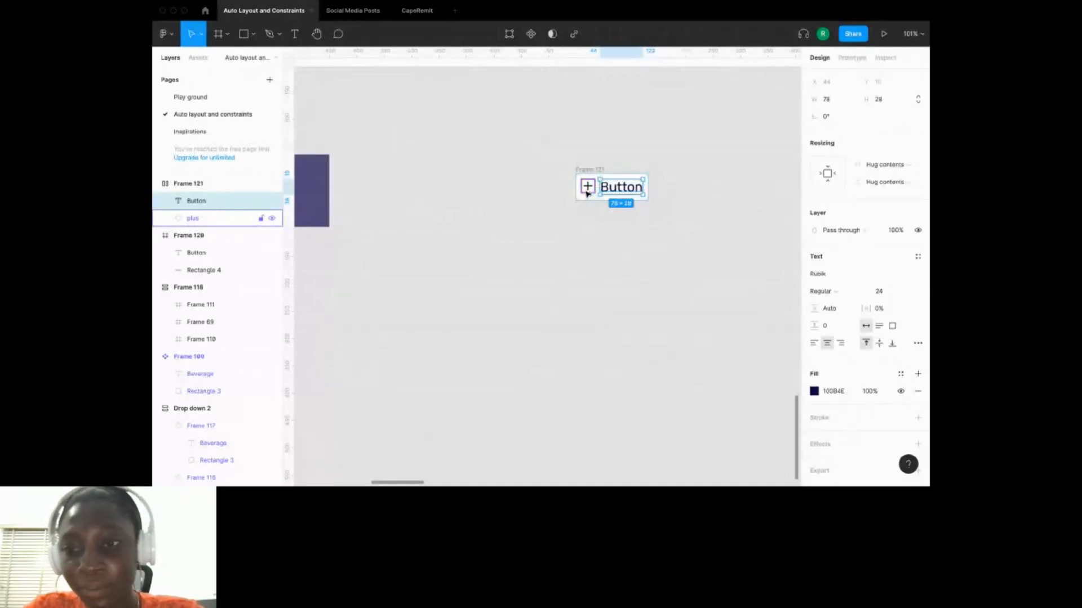
Increase the spacing between the plus icon and text in the white button frame to 74.
{"action": "left_click", "coordinate": [614, 258]}
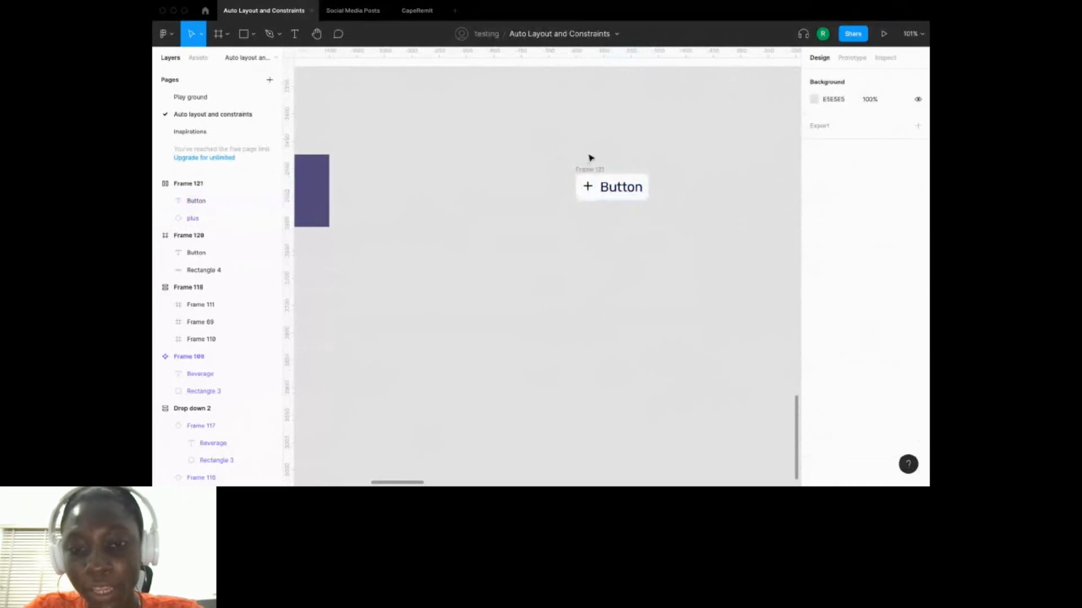
{"action": "left_click", "coordinate": [586, 186]}
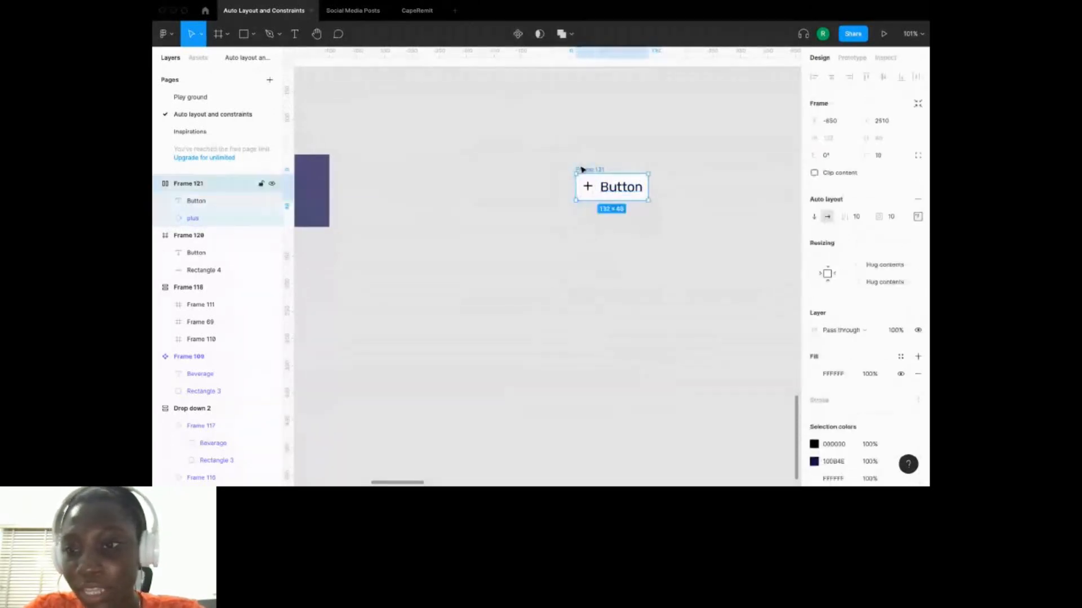
{"action": "left_click_drag", "start_coordinate": [844, 216], "coordinate": [887, 216]}
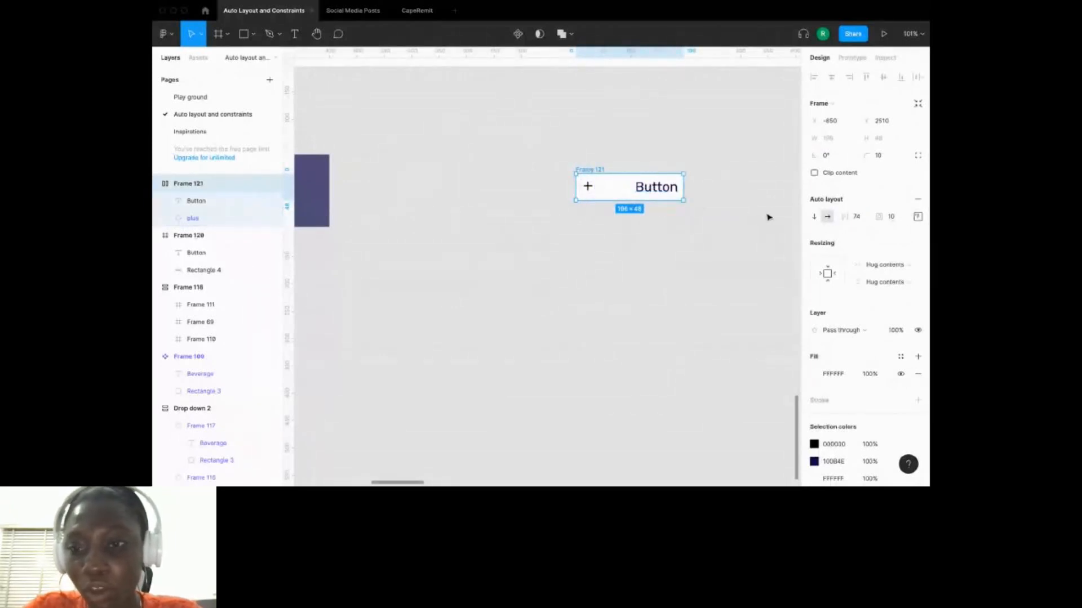
Try a vertical auto layout direction on the white button frame, select its plus icon, and undo the direction change.
{"action": "left_click", "coordinate": [814, 217]}
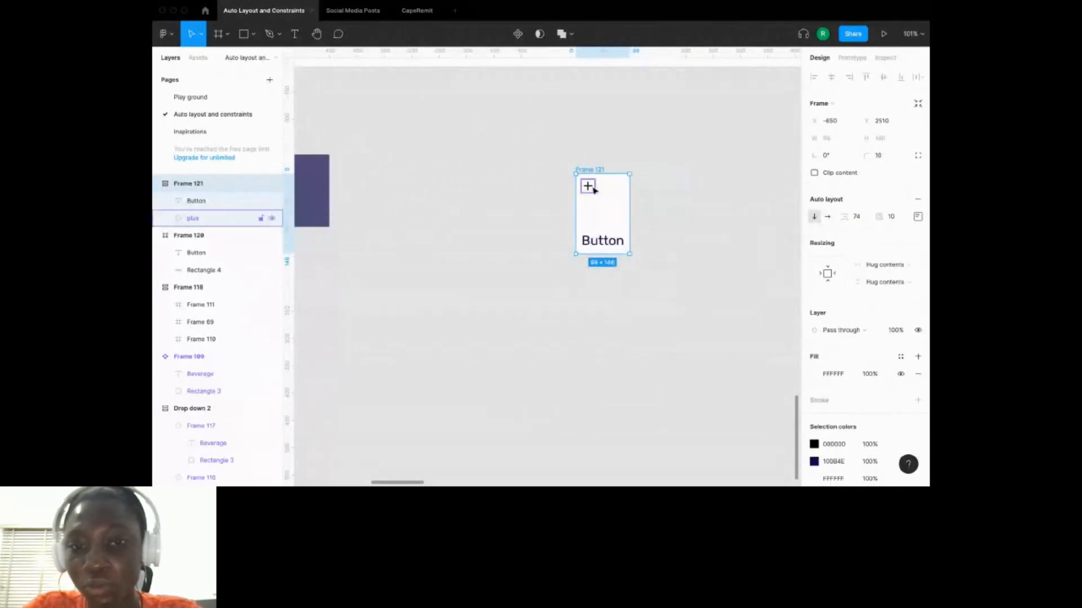
{"action": "left_click", "coordinate": [594, 191]}
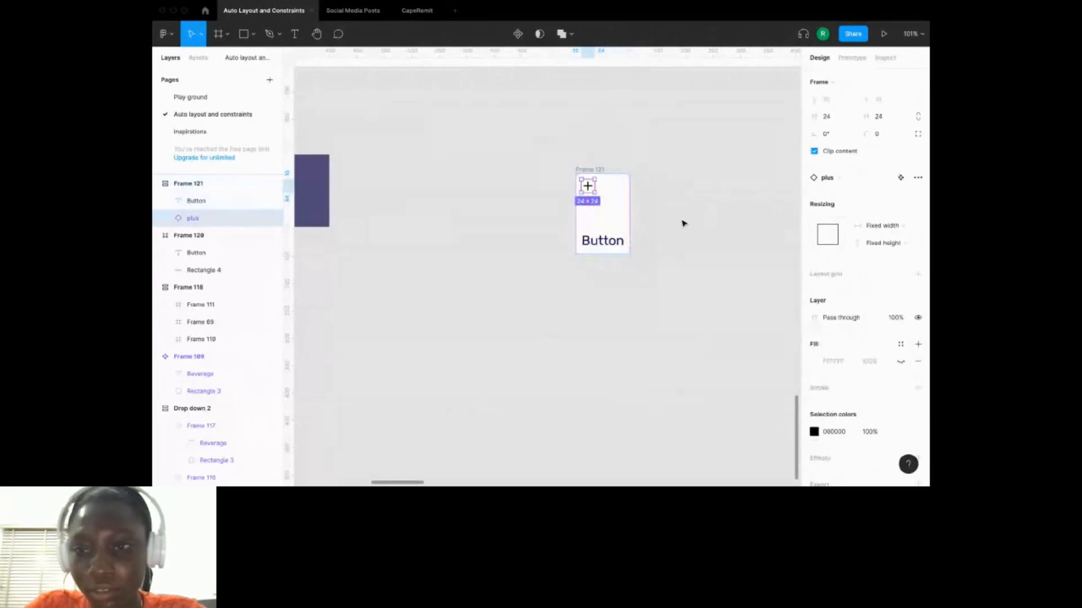
{"action": "key", "text": "super+z"}
{"action": "key", "text": "super+z"}
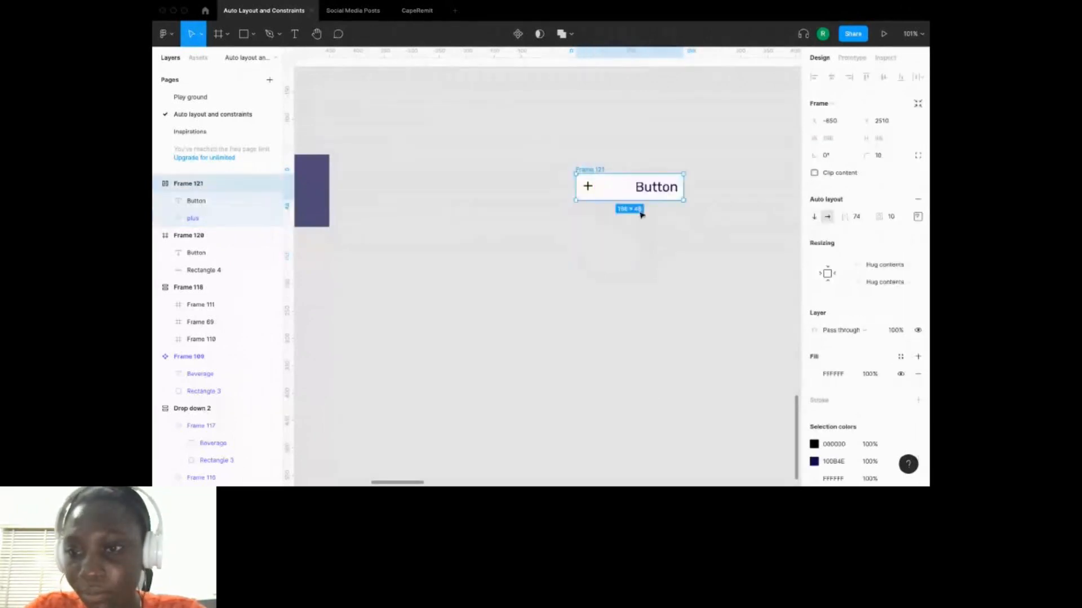
Set the spacing between the plus icon and text in the white button frame to 10.
{"action": "left_click", "coordinate": [856, 217]}
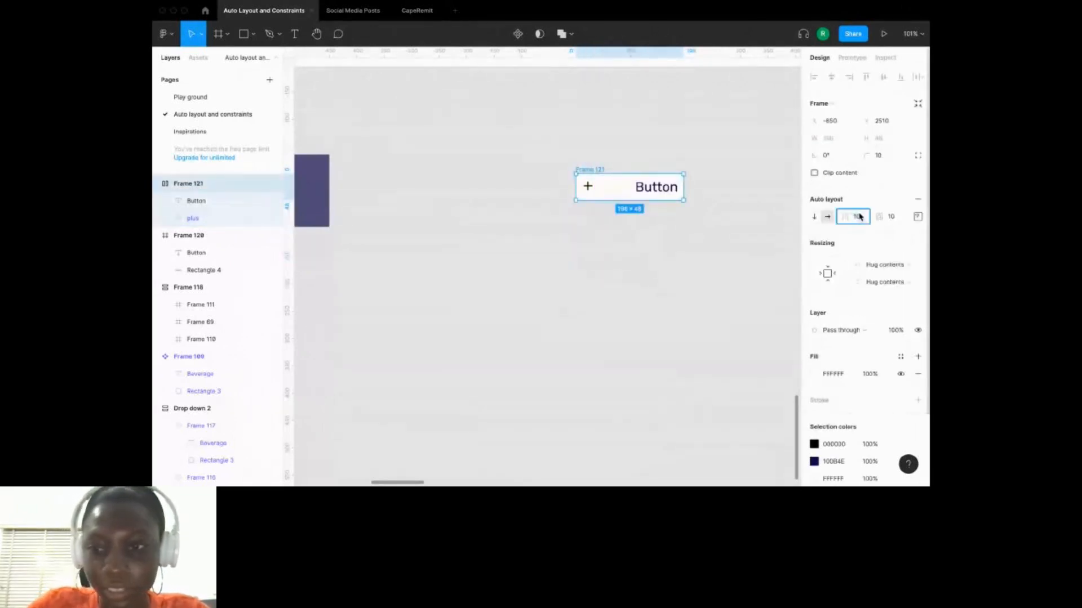
{"action": "key", "text": "Return"}
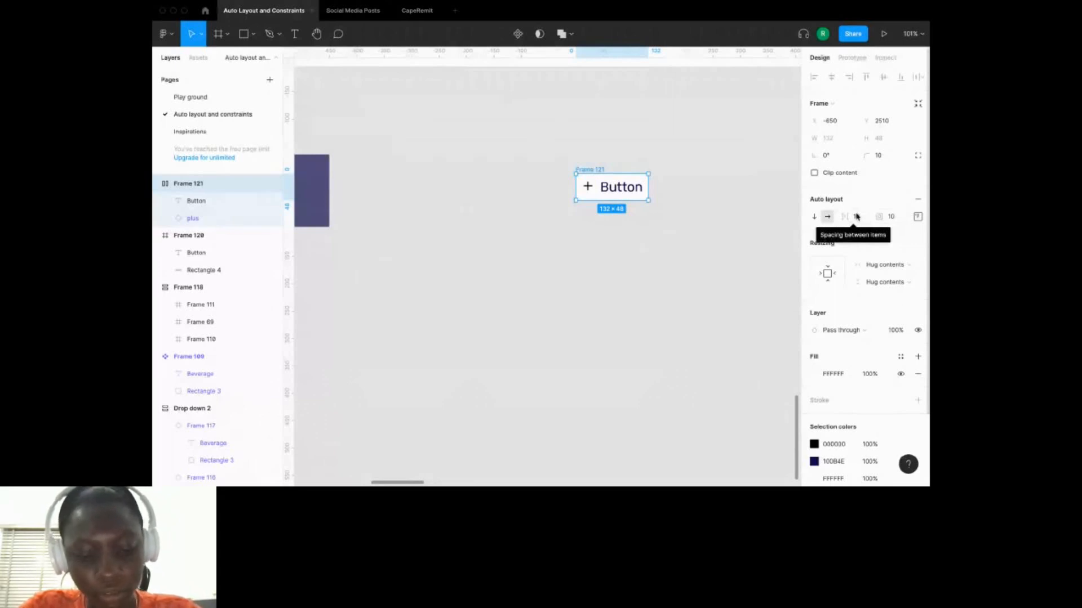
{"action": "key", "text": "Return"}
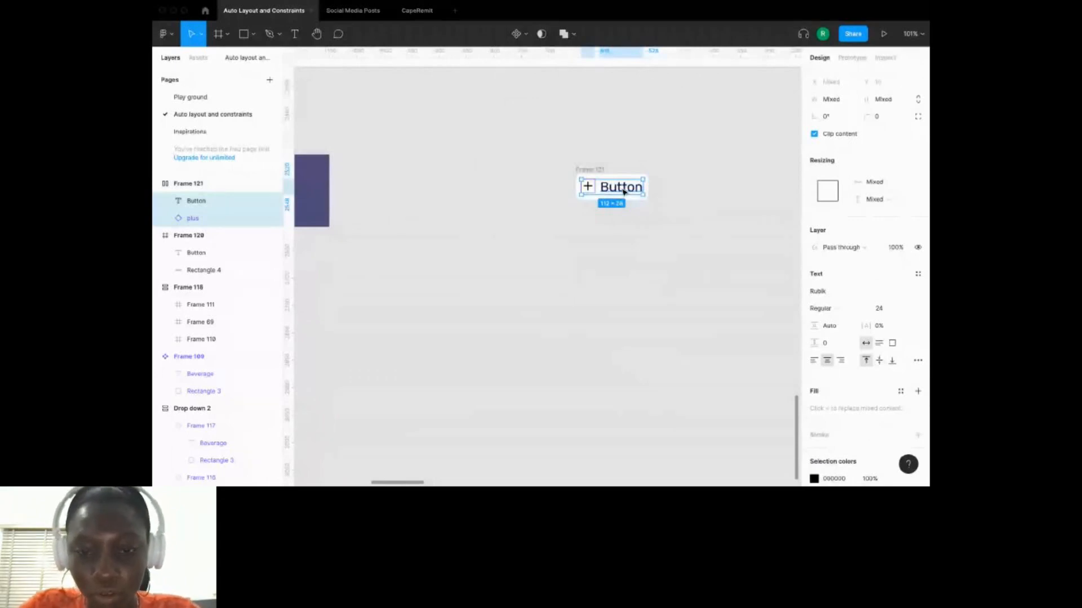
Duplicate the white button below the original and ungroup the copy into a loose plus icon and "Button" text.
{"action": "right_click", "coordinate": [599, 262]}
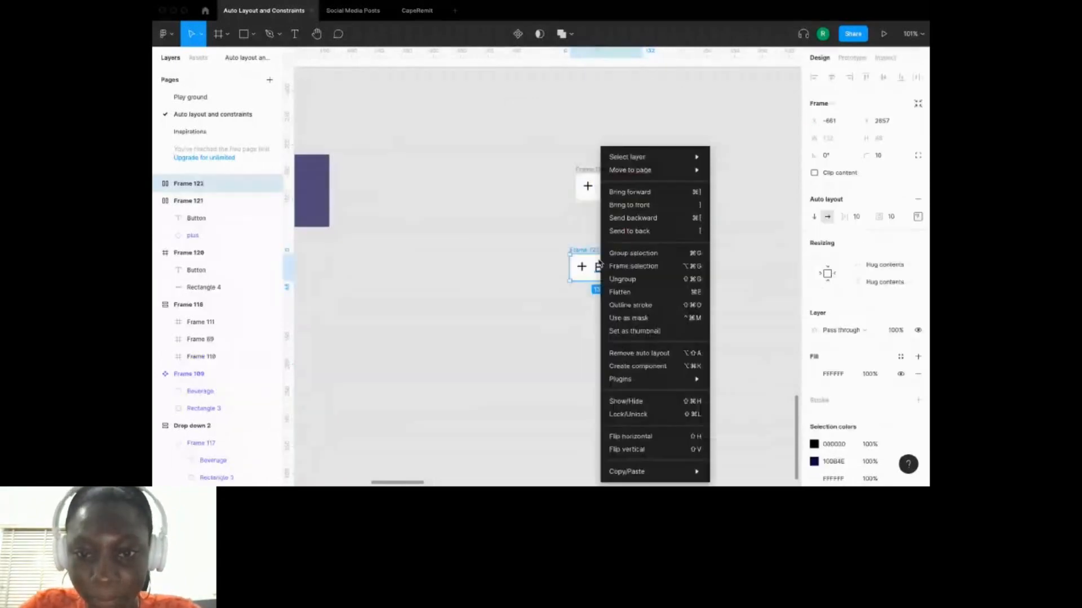
{"action": "left_click", "coordinate": [622, 279]}
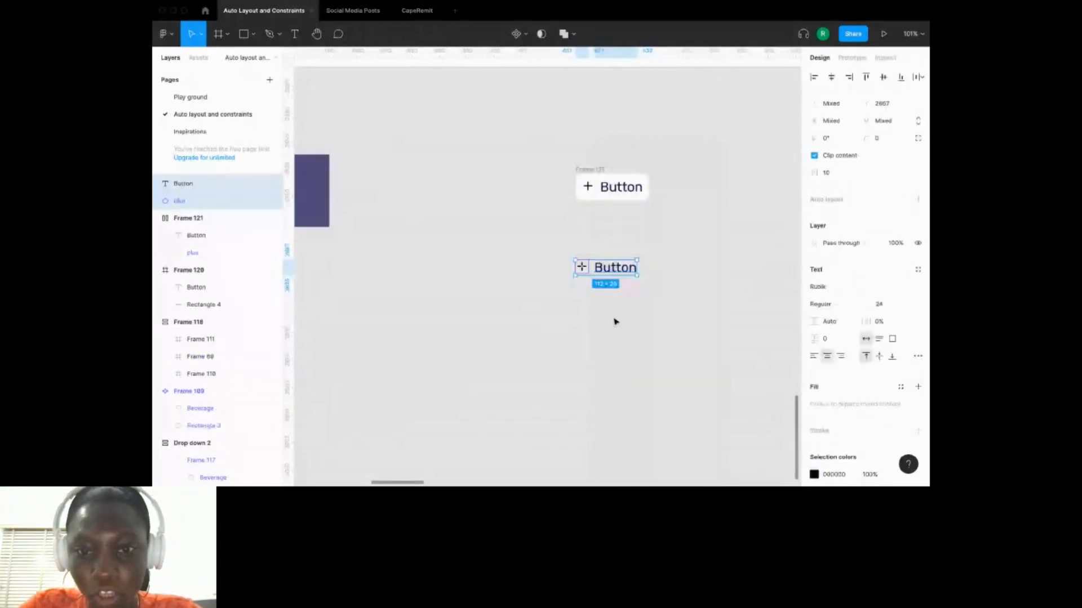
{"action": "left_click", "coordinate": [675, 297]}
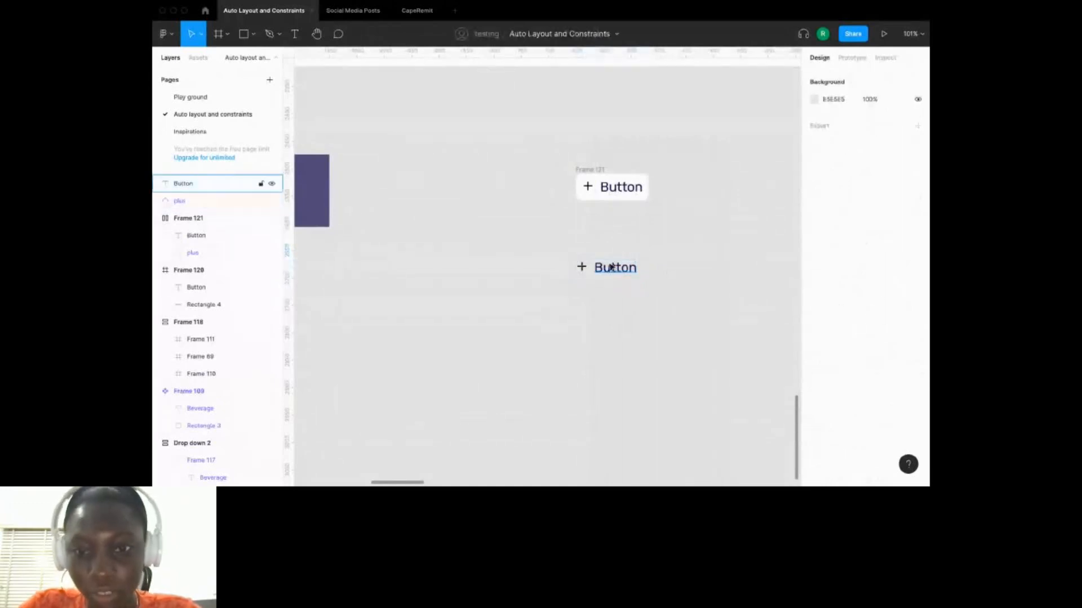
{"action": "right_click", "coordinate": [622, 186]}
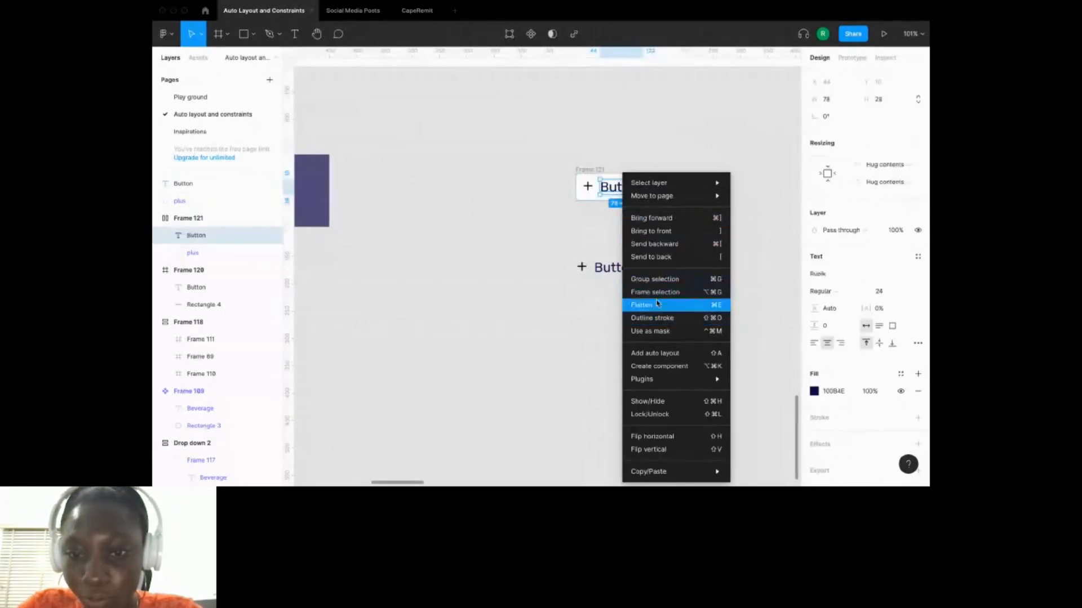
{"action": "left_click", "coordinate": [581, 241]}
{"action": "left_click", "coordinate": [586, 168]}
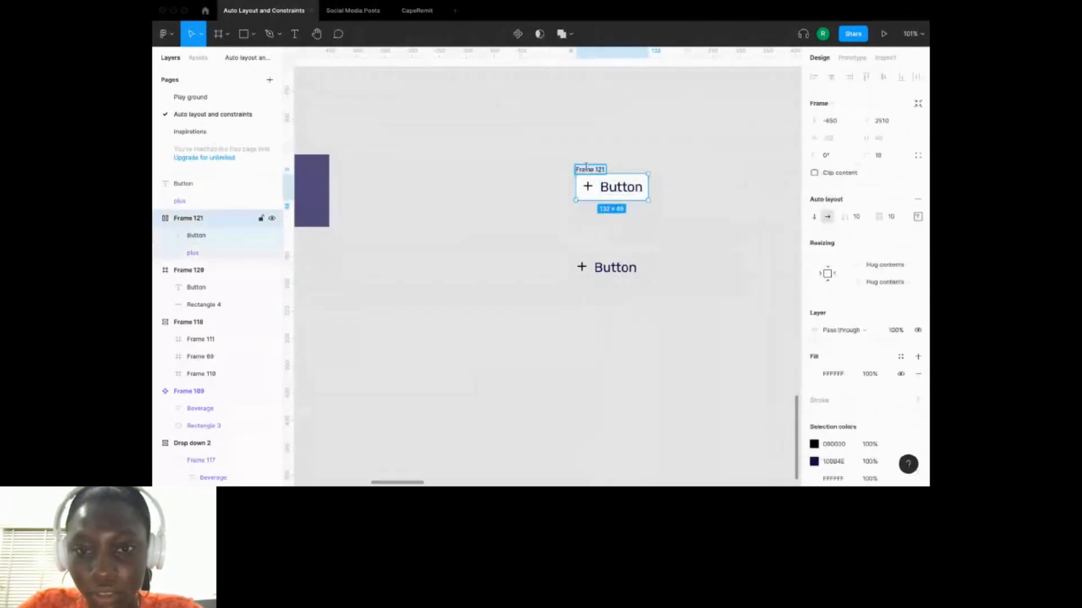
{"action": "double_click", "coordinate": [590, 170]}
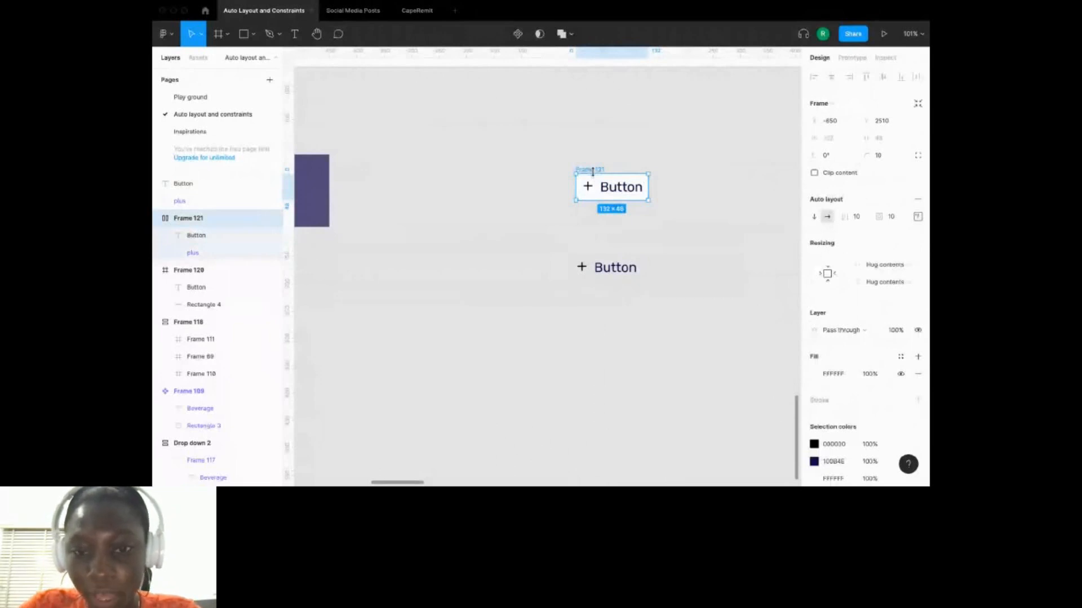
{"action": "left_click", "coordinate": [598, 267]}
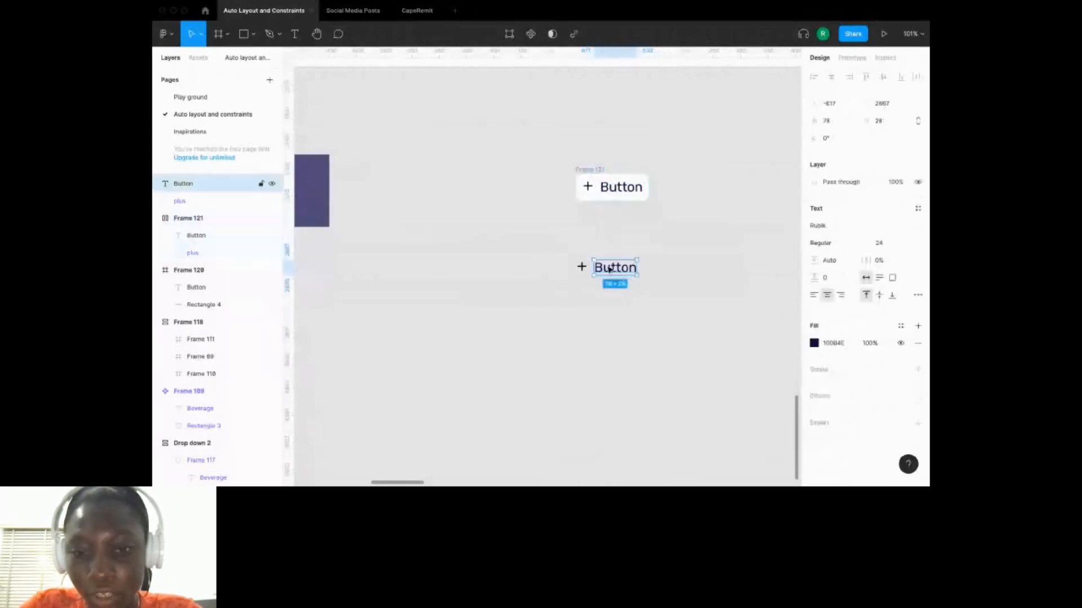
Align the loose plus icon and "Button" text on their vertical centers and wrap both in an auto layout frame.
{"action": "left_click", "coordinate": [559, 260]}
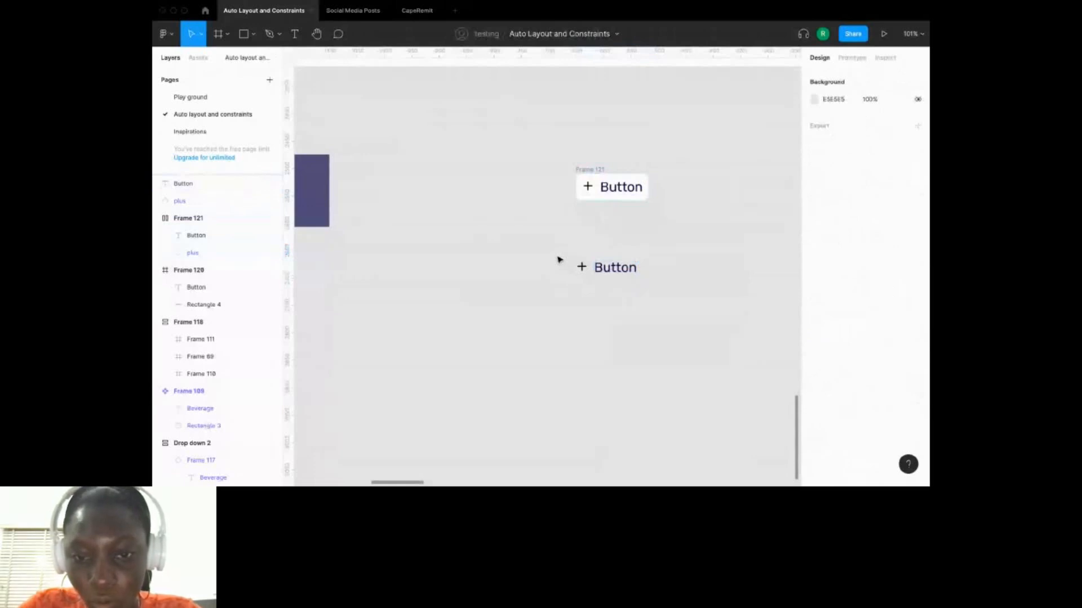
{"action": "left_click_drag", "start_coordinate": [559, 259], "coordinate": [642, 279]}
{"action": "left_click", "coordinate": [887, 80]}
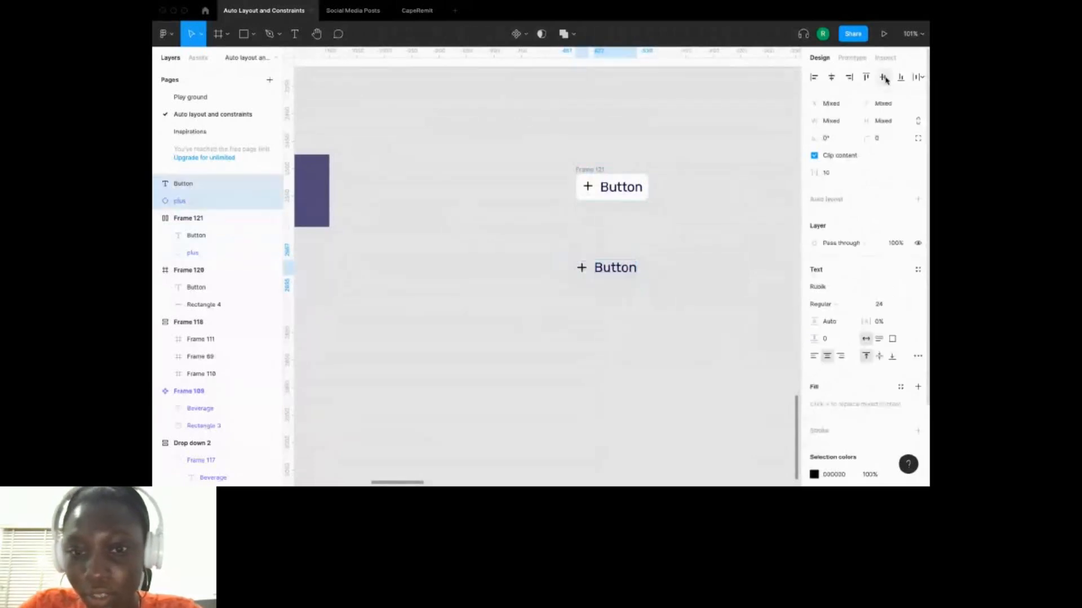
{"action": "left_click", "coordinate": [918, 199]}
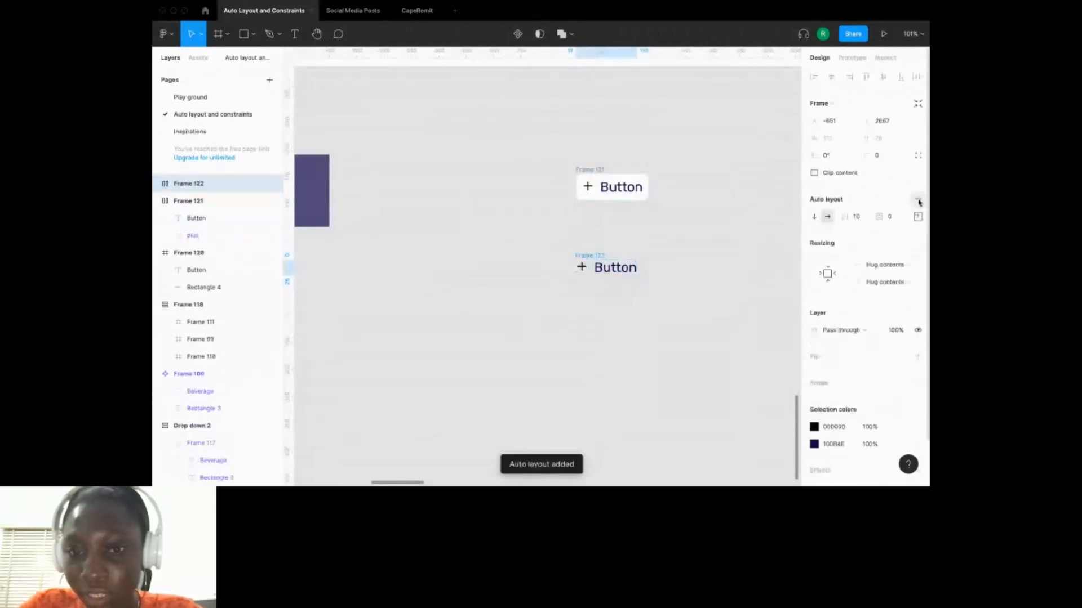
Add a white FFFFFF fill to the new lower button frame and set its padding around items to 9.
{"action": "left_click", "coordinate": [596, 252]}
{"action": "left_click", "coordinate": [596, 255]}
{"action": "scroll", "coordinate": [763, 248], "scroll_direction": "down", "scroll_amount": 1}
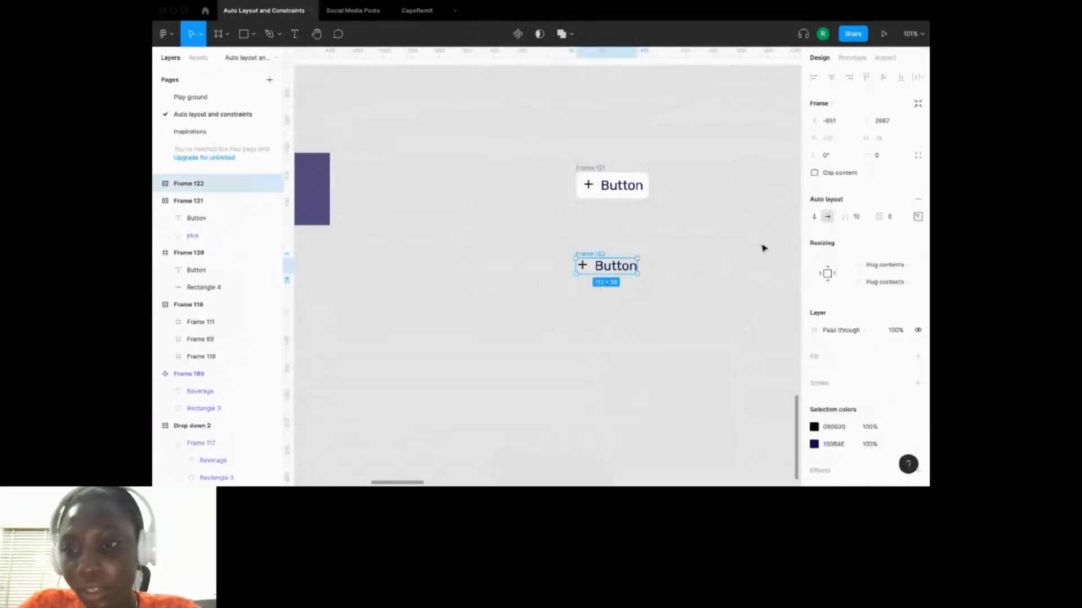
{"action": "scroll", "coordinate": [764, 249], "scroll_direction": "down", "scroll_amount": 2}
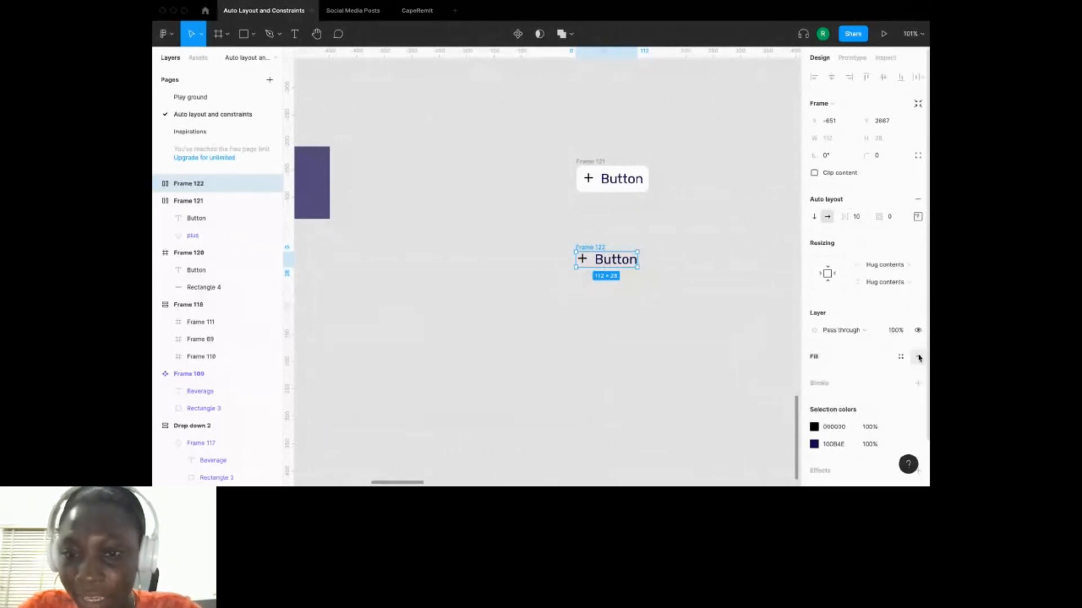
{"action": "left_click", "coordinate": [919, 357]}
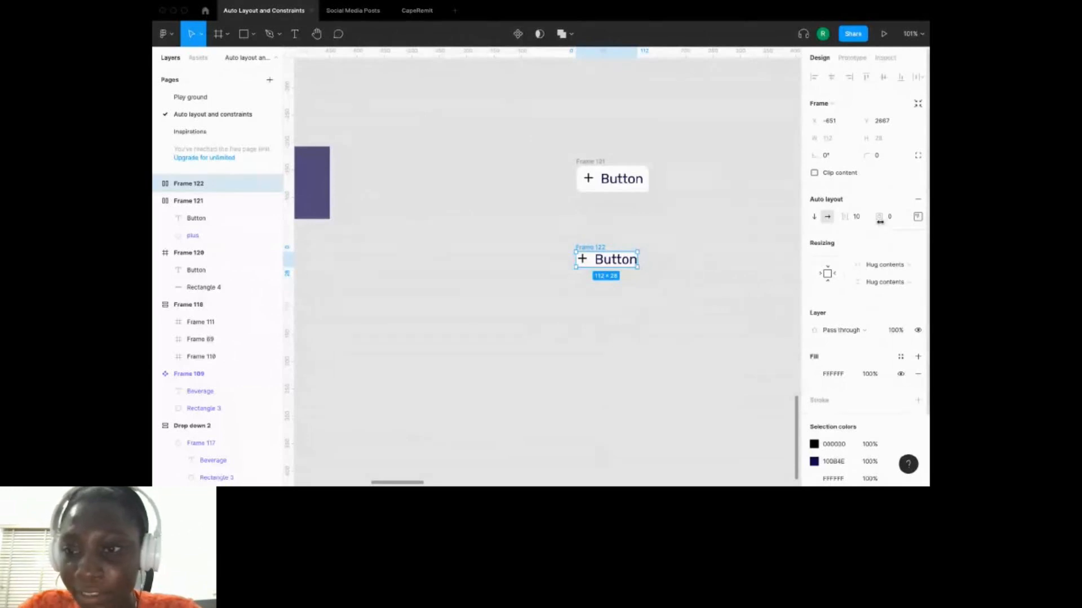
{"action": "left_click_drag", "start_coordinate": [880, 221], "coordinate": [885, 221]}
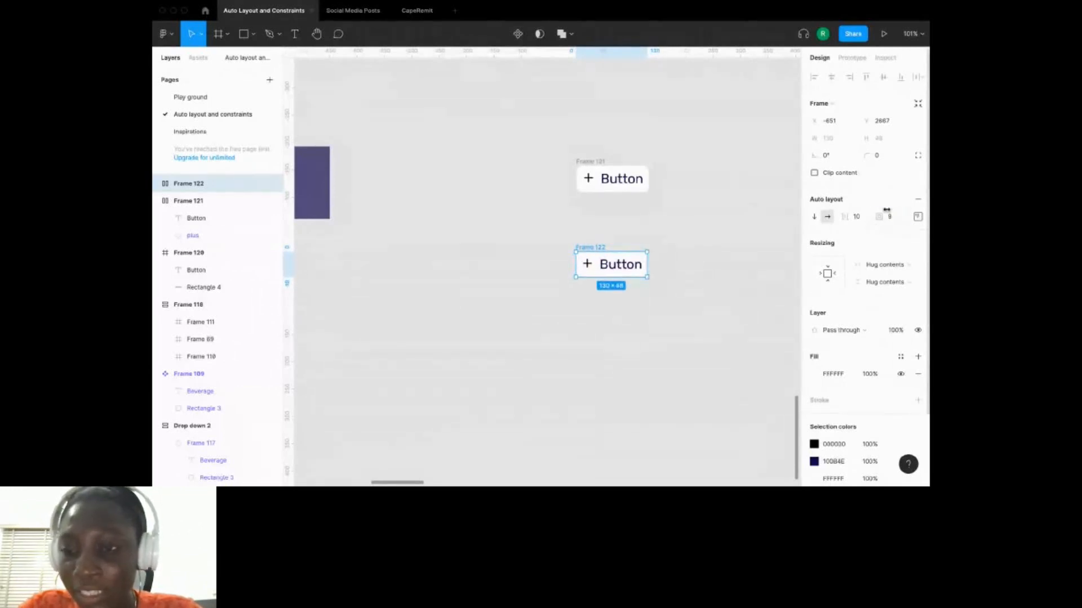
Inspect the lower button's text and plus icon, measuring the gap between them and the text's distances to the frame edges.
{"action": "double_click", "coordinate": [620, 265]}
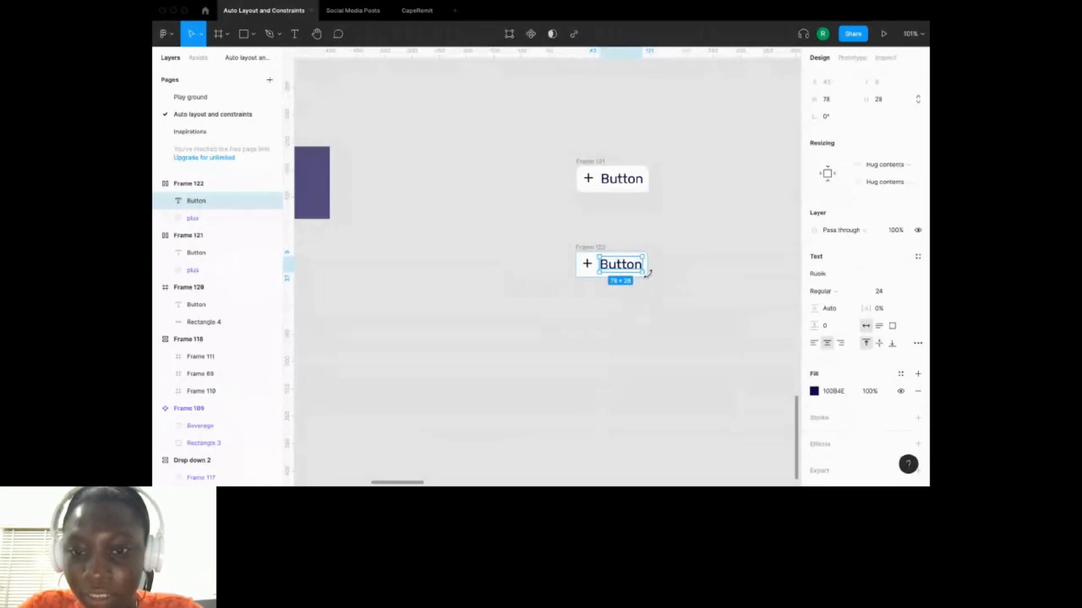
{"action": "left_click", "coordinate": [589, 266]}
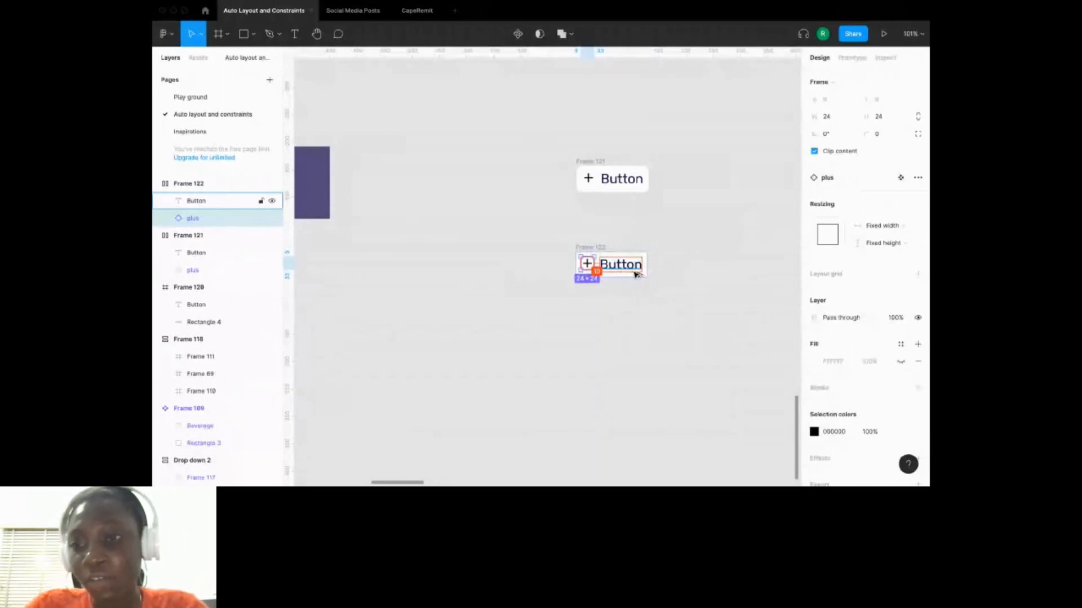
{"action": "key", "text": "Escape"}
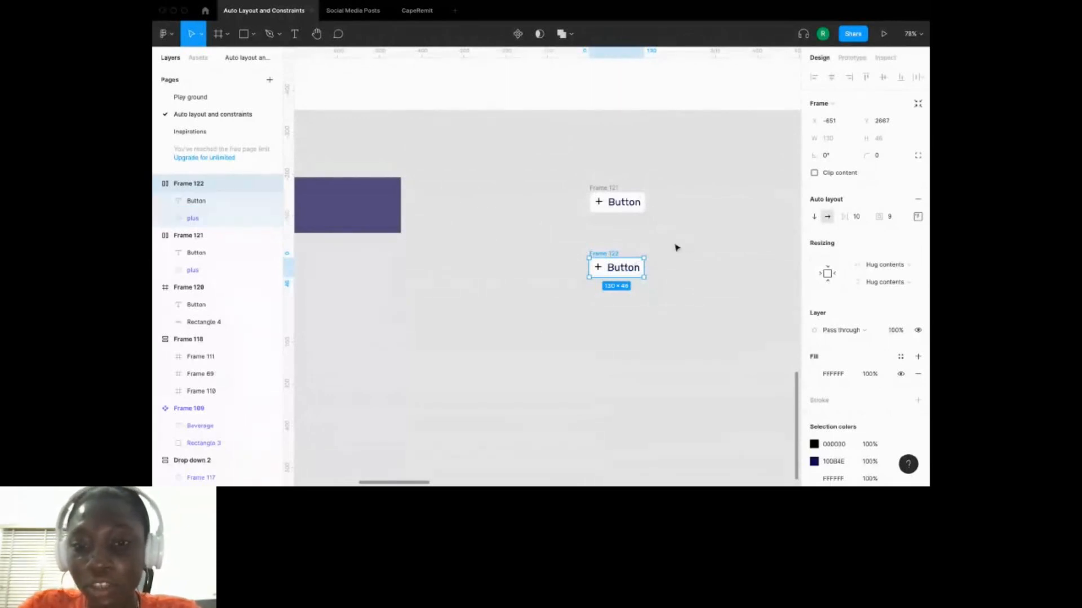
{"action": "left_click", "coordinate": [612, 273]}
{"action": "key", "text": "alt"}
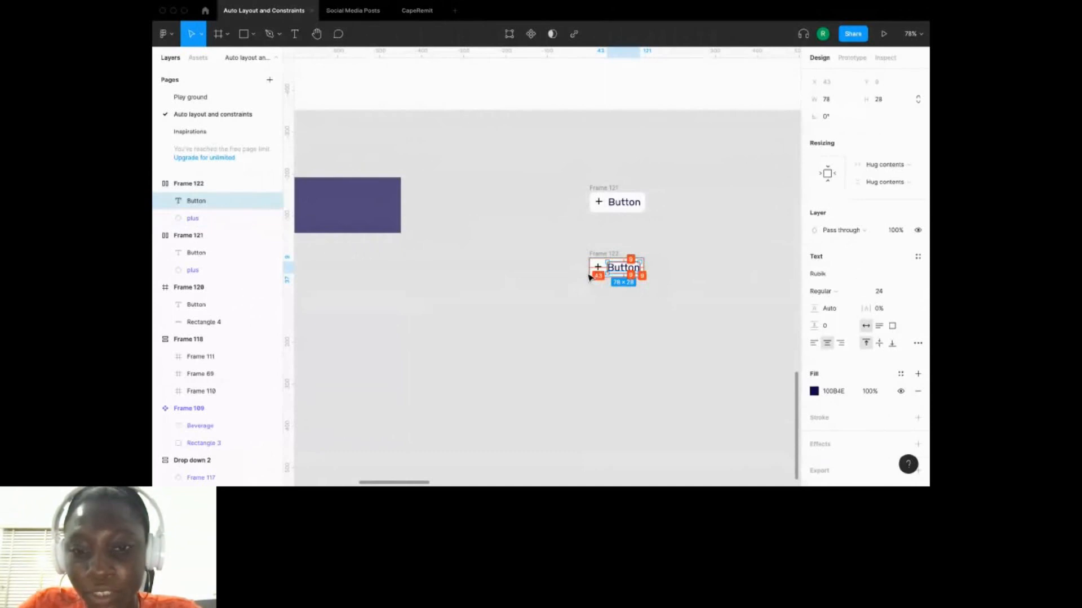
{"action": "scroll", "coordinate": [588, 277], "scroll_direction": "up", "scroll_amount": 5}
{"action": "left_click", "coordinate": [598, 268]}
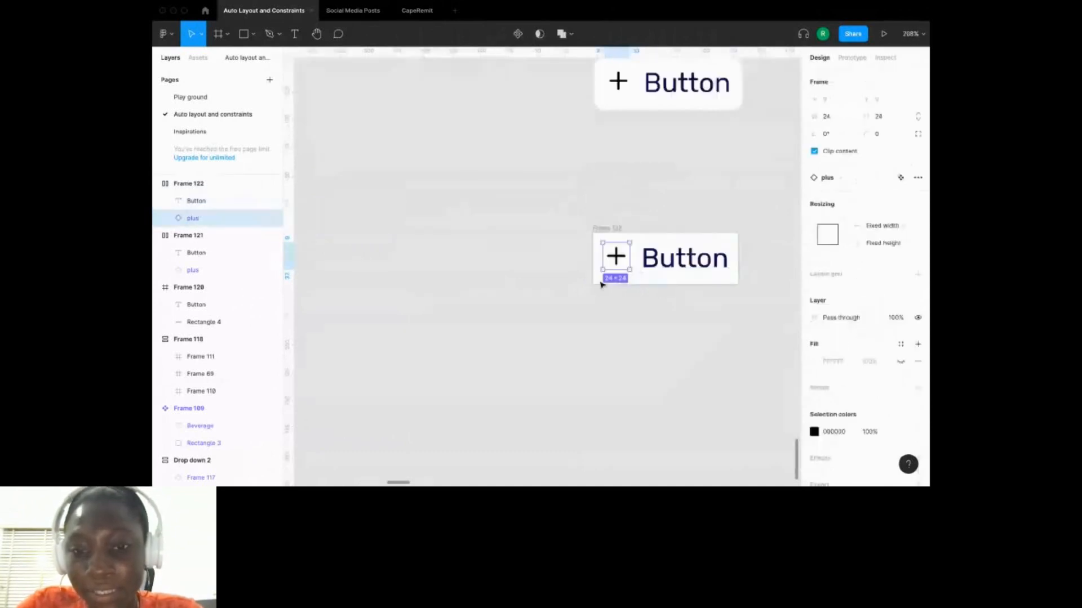
Set only the left padding of the lower button frame to 16.
{"action": "left_click", "coordinate": [744, 261]}
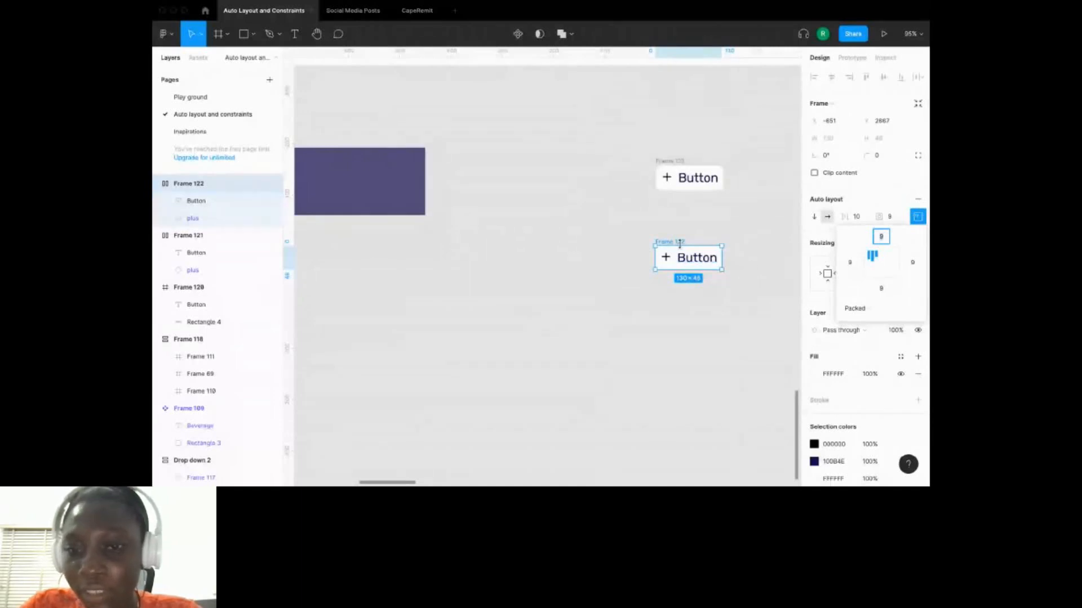
{"action": "left_click", "coordinate": [667, 258]}
{"action": "left_click", "coordinate": [662, 237]}
{"action": "left_click", "coordinate": [668, 243]}
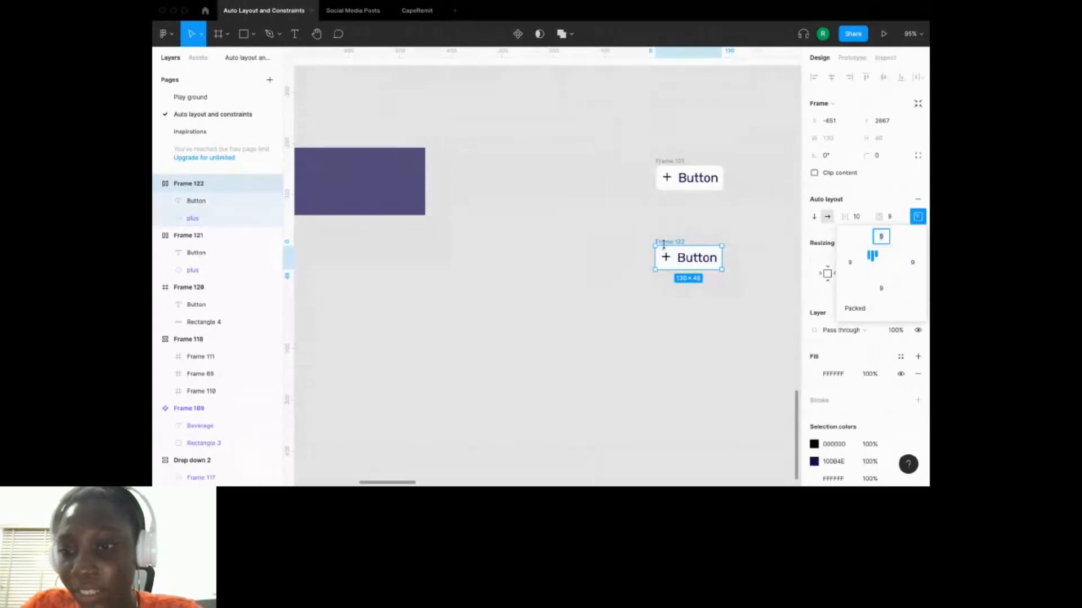
{"action": "left_click", "coordinate": [850, 263]}
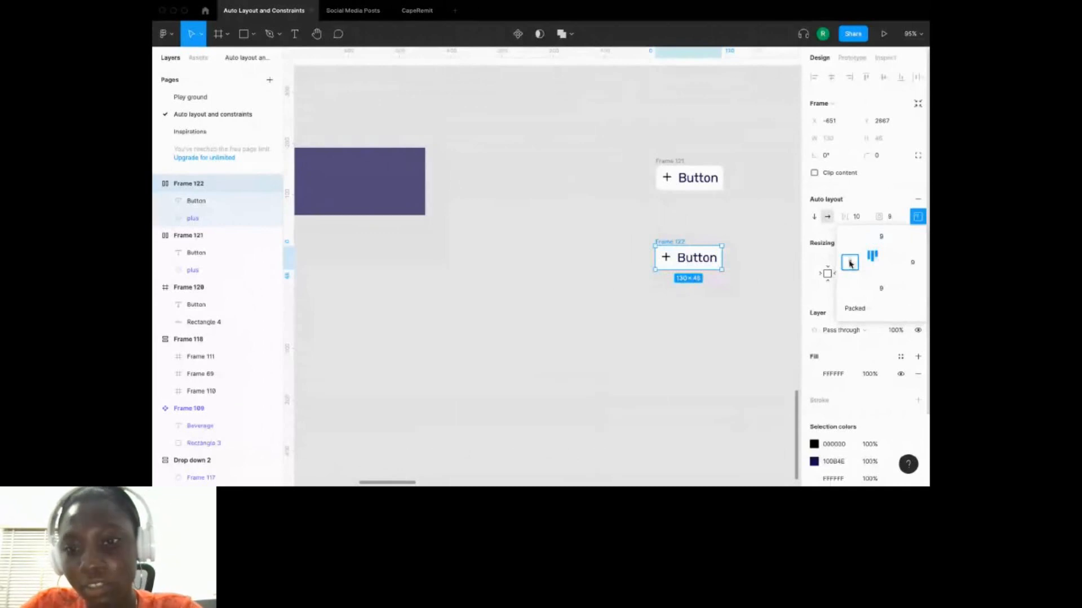
{"action": "left_click", "coordinate": [669, 259]}
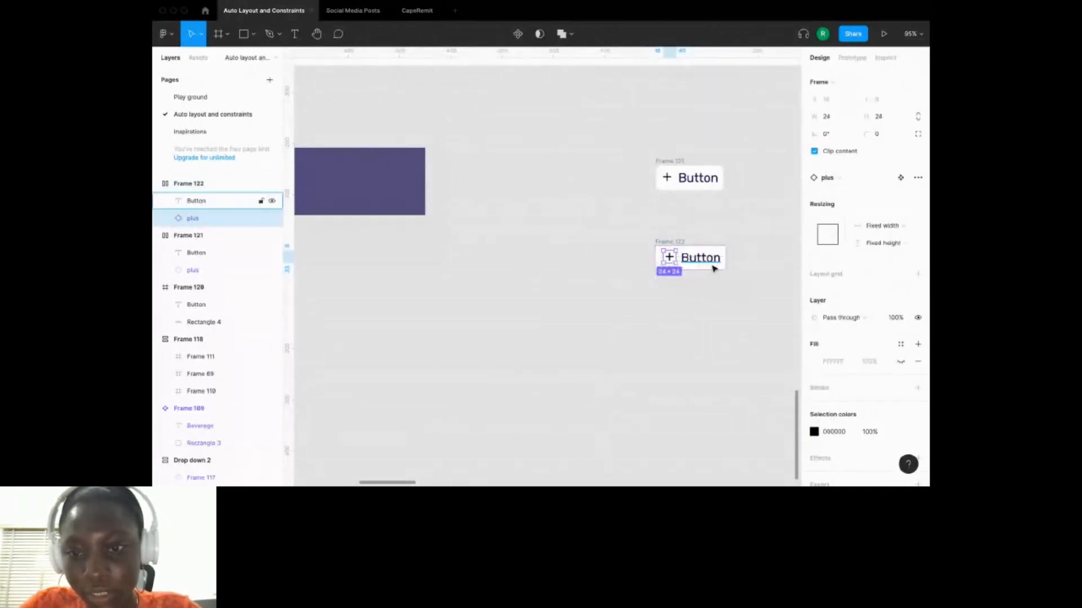
Set the right padding of the lower button frame to 30 and select its "Button" text.
{"action": "left_click", "coordinate": [679, 243]}
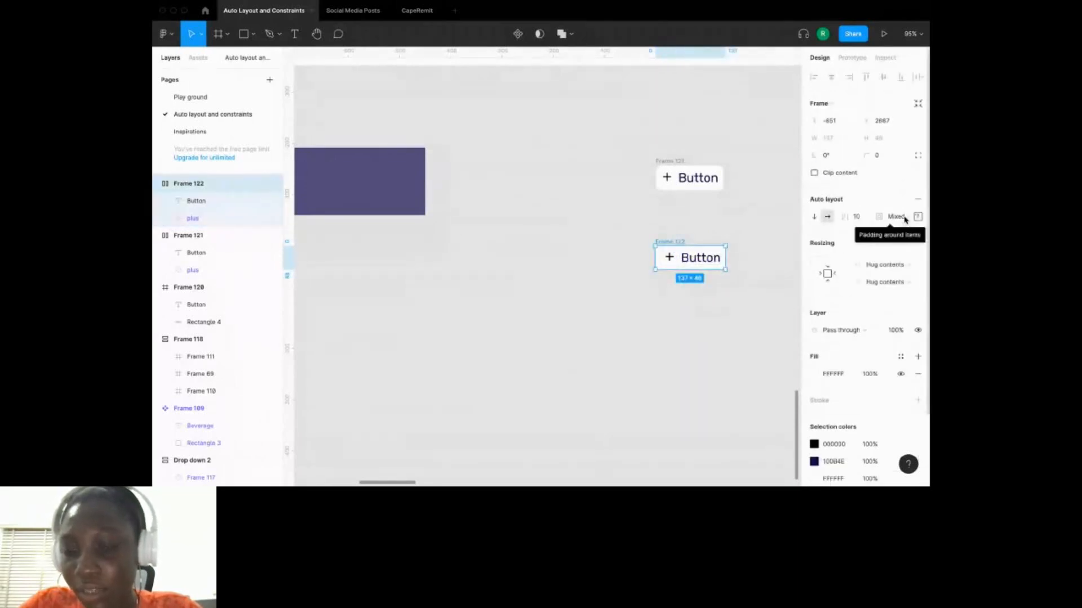
{"action": "left_click", "coordinate": [687, 262]}
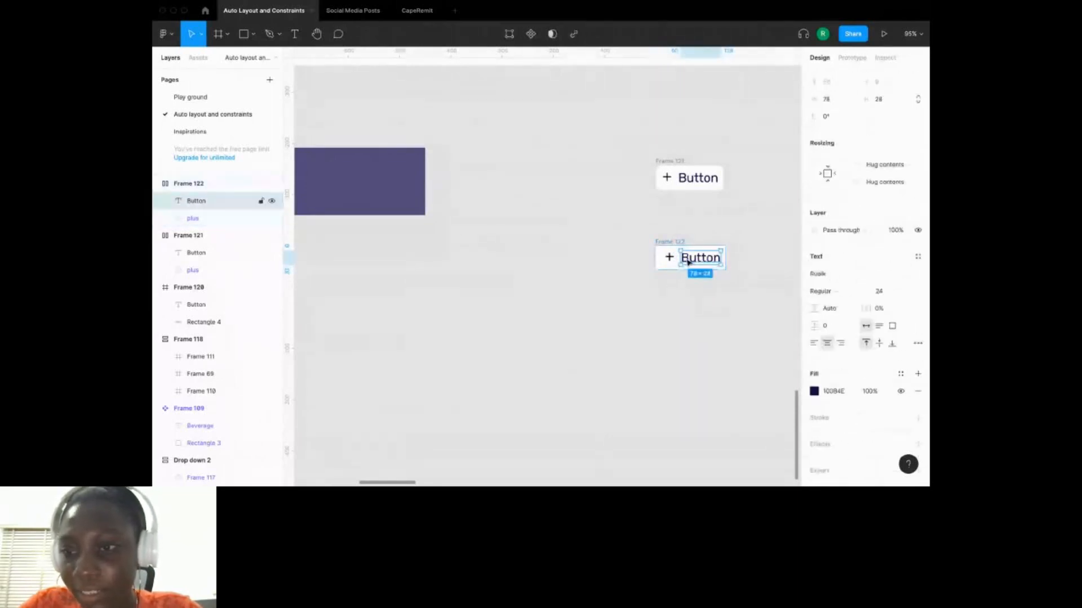
{"action": "left_click", "coordinate": [670, 242]}
{"action": "left_click", "coordinate": [918, 217]}
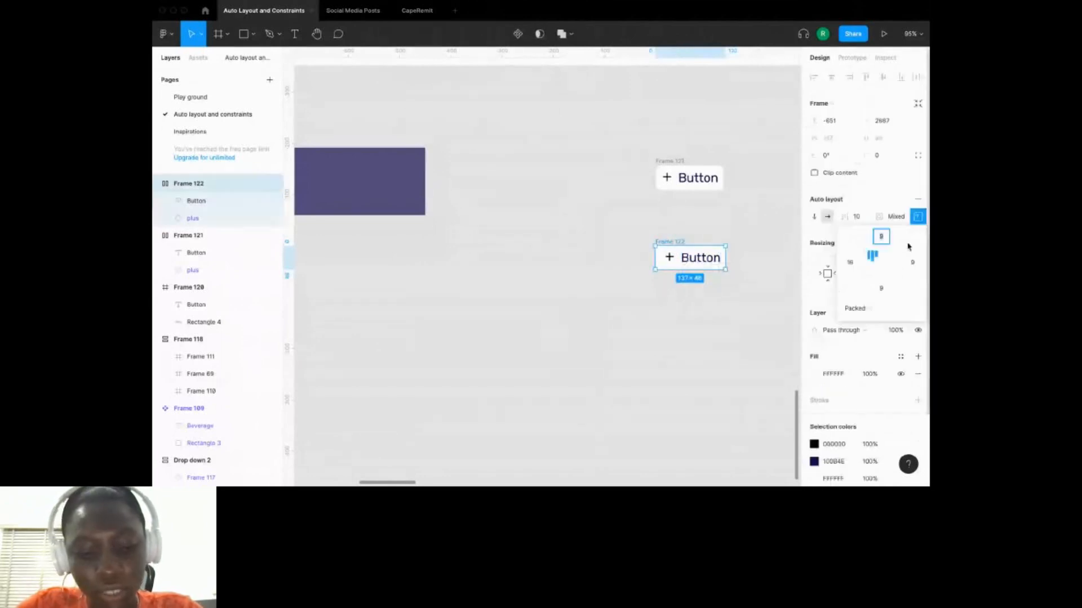
{"action": "left_click", "coordinate": [912, 262]}
{"action": "type", "text": "30"}
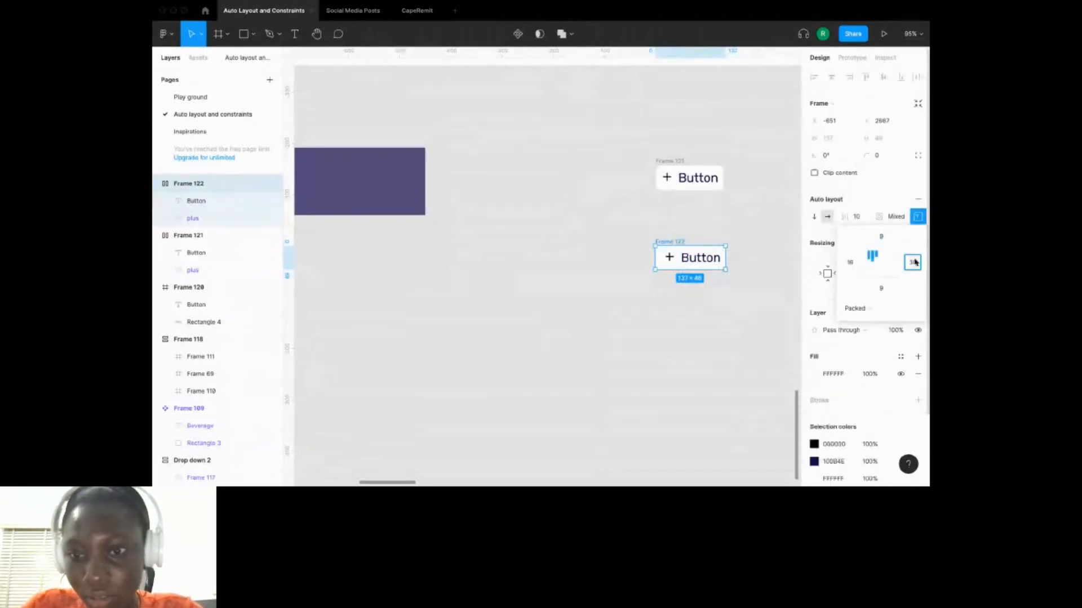
{"action": "key", "text": "Return"}
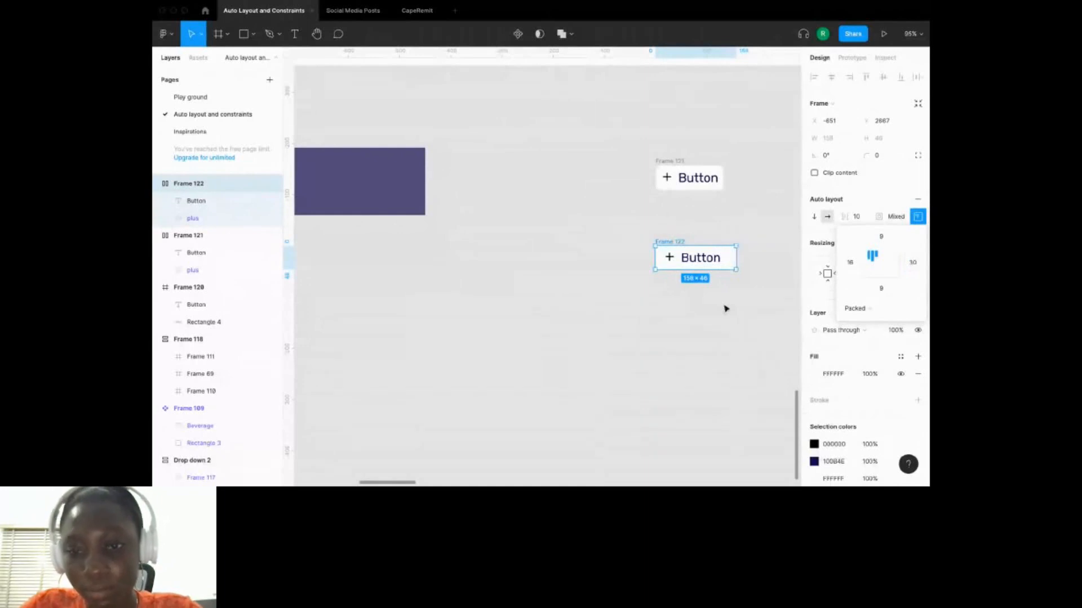
{"action": "double_click", "coordinate": [711, 259]}
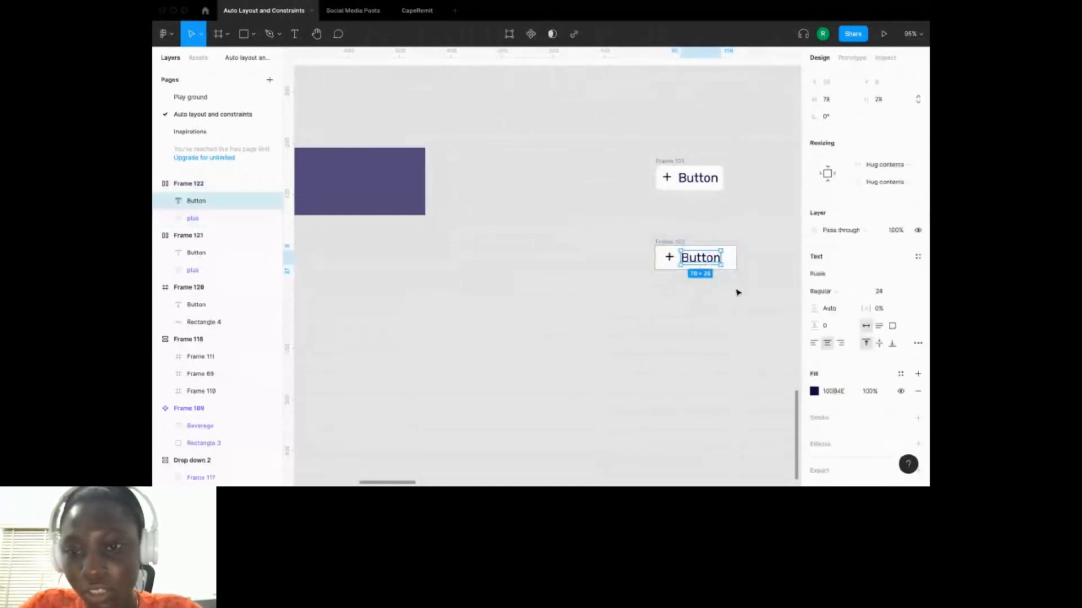
Move the lower button frame up to Y 2617, closer beneath the upper button frame.
{"action": "left_click", "coordinate": [736, 292]}
{"action": "scroll", "coordinate": [737, 292], "scroll_direction": "down", "scroll_amount": 5}
{"action": "left_click", "coordinate": [715, 271]}
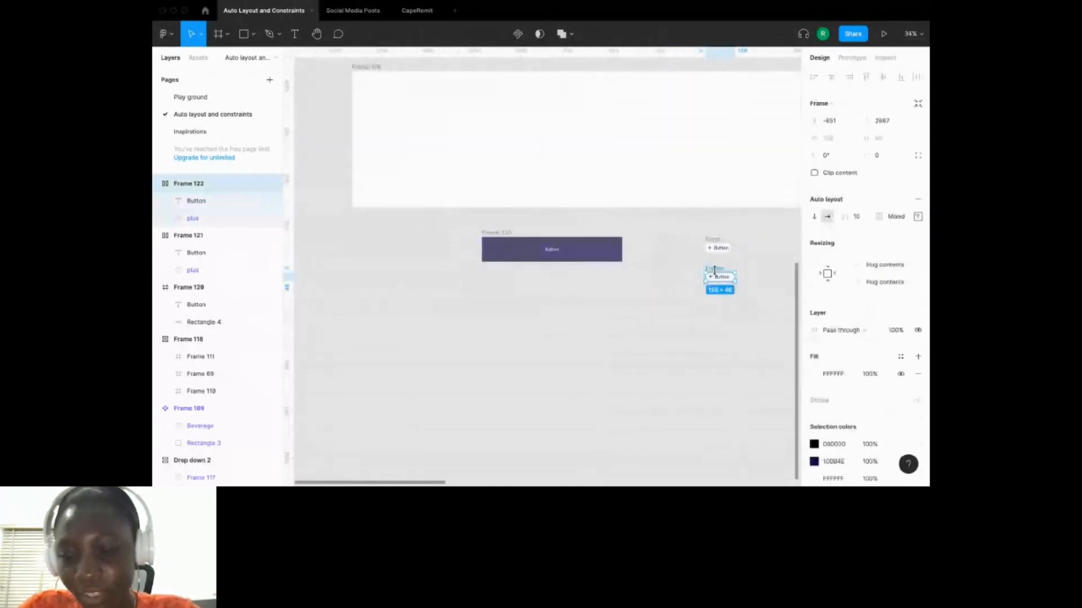
{"action": "scroll", "coordinate": [714, 271], "scroll_direction": "up", "scroll_amount": 3}
{"action": "right_click", "coordinate": [714, 271]}
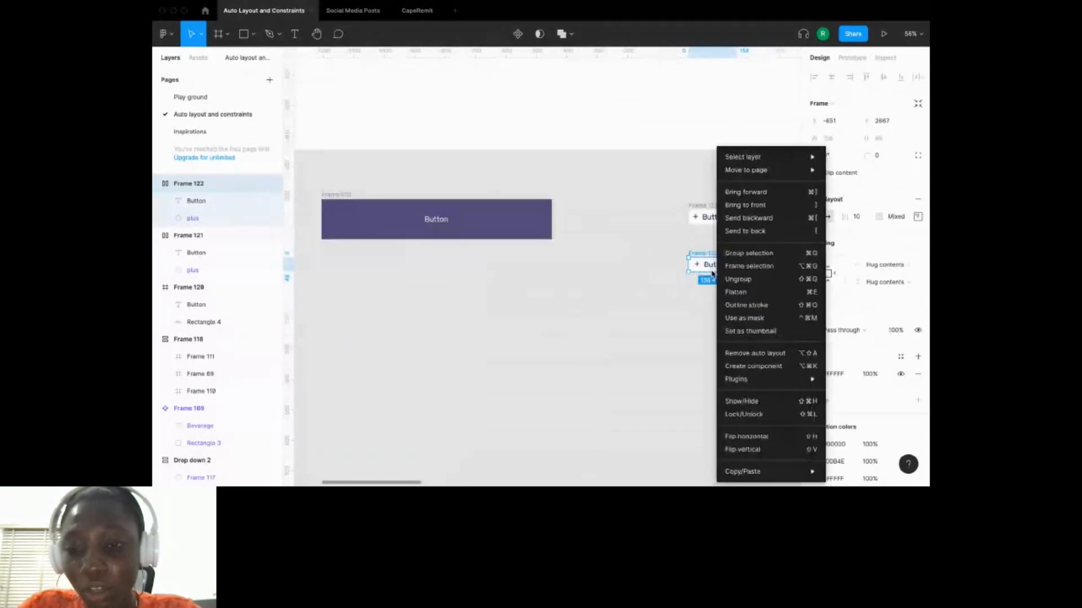
{"action": "left_click", "coordinate": [640, 321]}
{"action": "scroll", "coordinate": [683, 213], "scroll_direction": "down", "scroll_amount": 1}
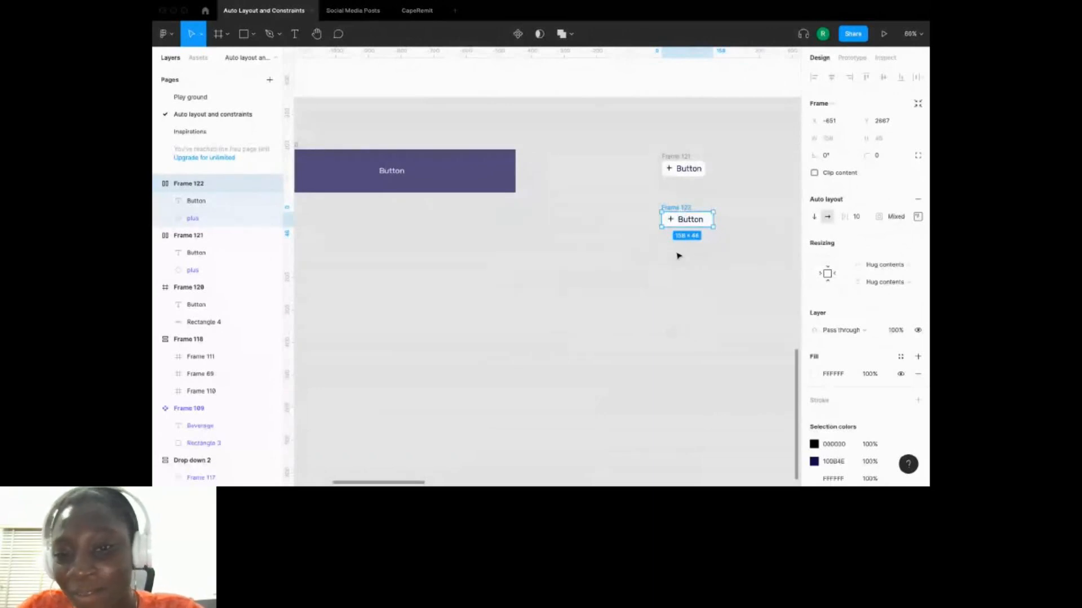
{"action": "scroll", "coordinate": [679, 255], "scroll_direction": "up", "scroll_amount": 1}
{"action": "left_click_drag", "start_coordinate": [674, 260], "coordinate": [673, 243]}
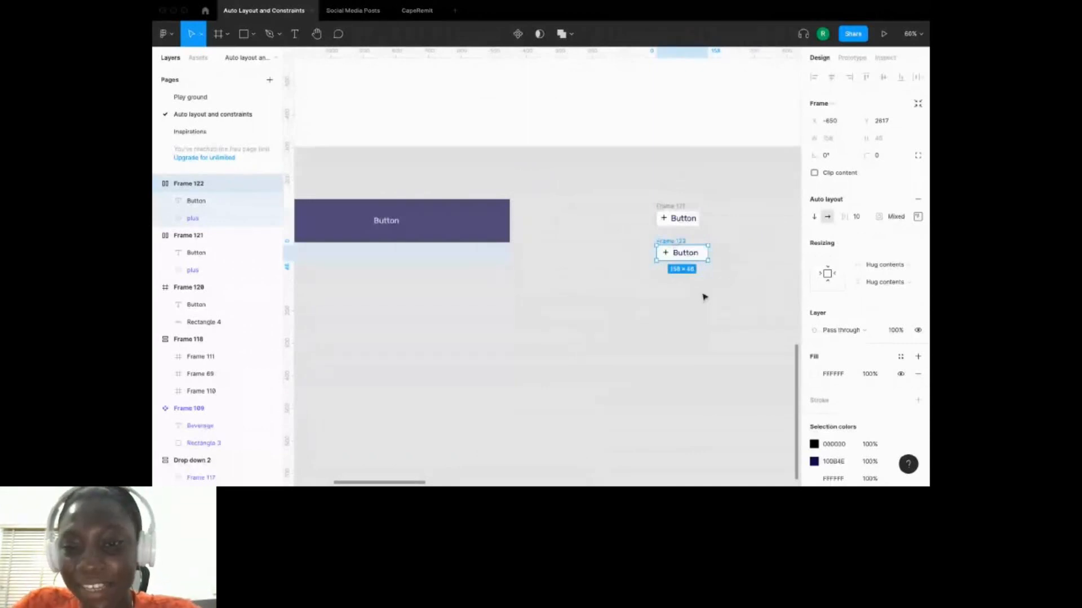
Copy the plus icon from the Buttons examples and place it beside the two button frames.
{"action": "scroll", "coordinate": [703, 296], "scroll_direction": "up", "scroll_amount": 1}
{"action": "left_click", "coordinate": [685, 279]}
{"action": "scroll", "coordinate": [671, 288], "scroll_direction": "down", "scroll_amount": 5}
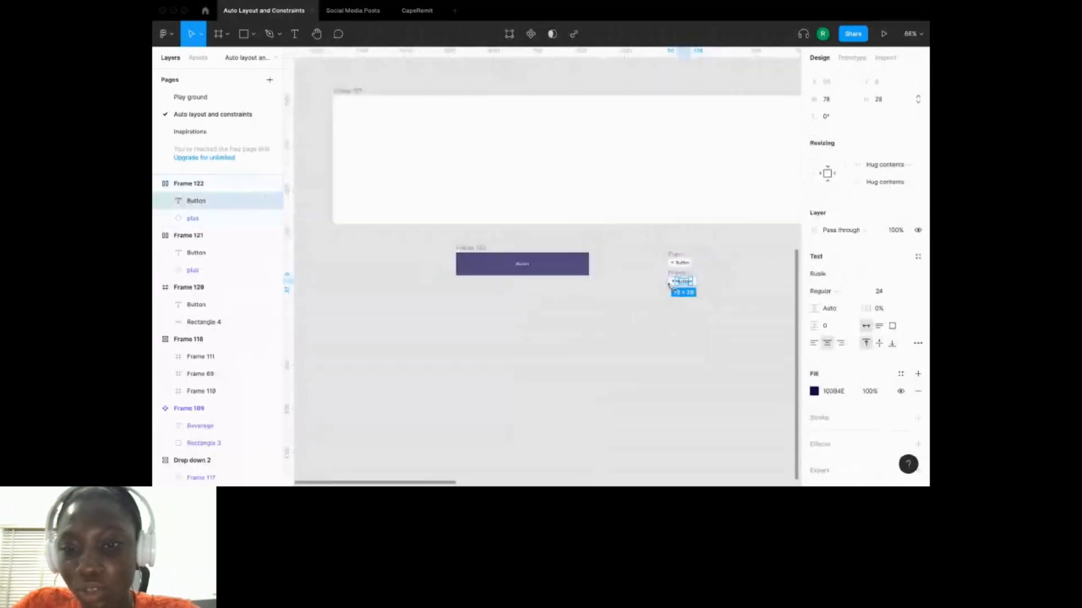
{"action": "left_click", "coordinate": [692, 296]}
{"action": "scroll", "coordinate": [691, 280], "scroll_direction": "down", "scroll_amount": 2}
{"action": "scroll", "coordinate": [692, 280], "scroll_direction": "up", "scroll_amount": 2}
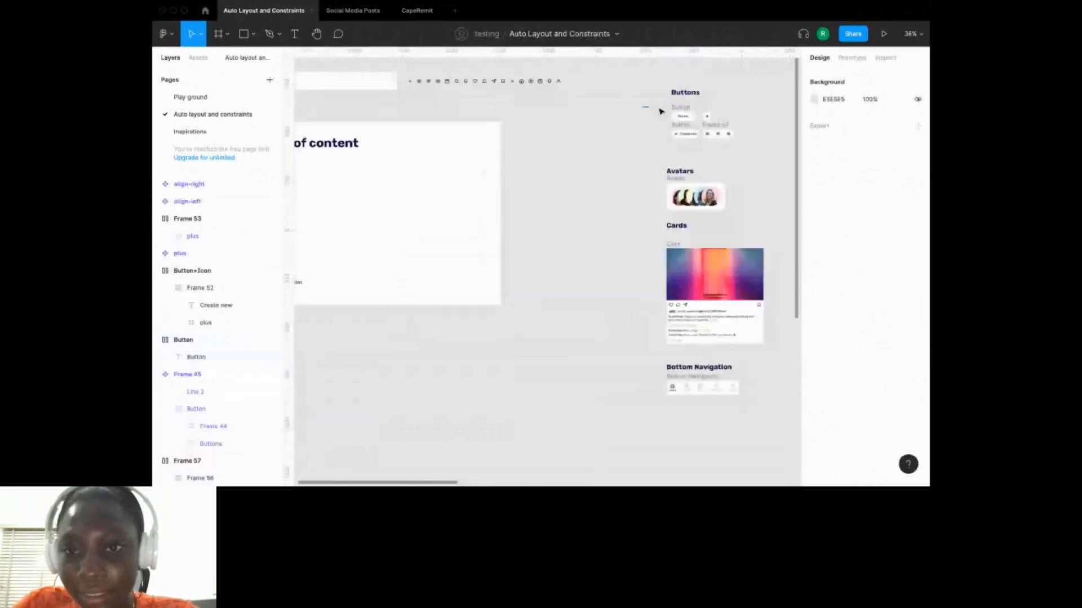
{"action": "left_click_drag", "start_coordinate": [642, 106], "coordinate": [758, 163]}
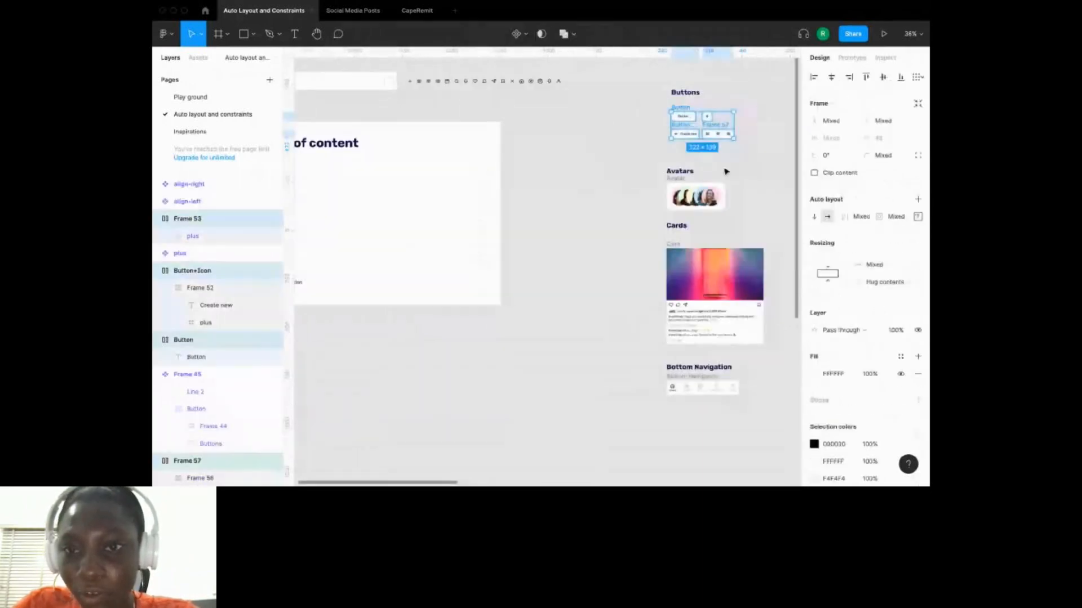
{"action": "left_click", "coordinate": [713, 123]}
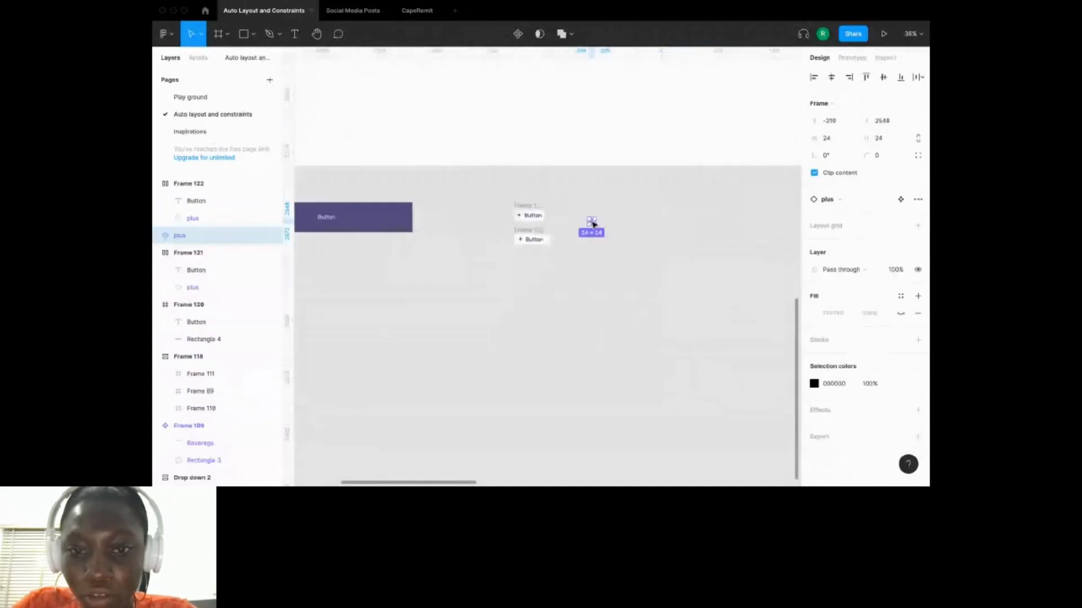
{"action": "scroll", "coordinate": [593, 225], "scroll_direction": "up", "scroll_amount": 5}
{"action": "scroll", "coordinate": [593, 224], "scroll_direction": "down", "scroll_amount": 2}
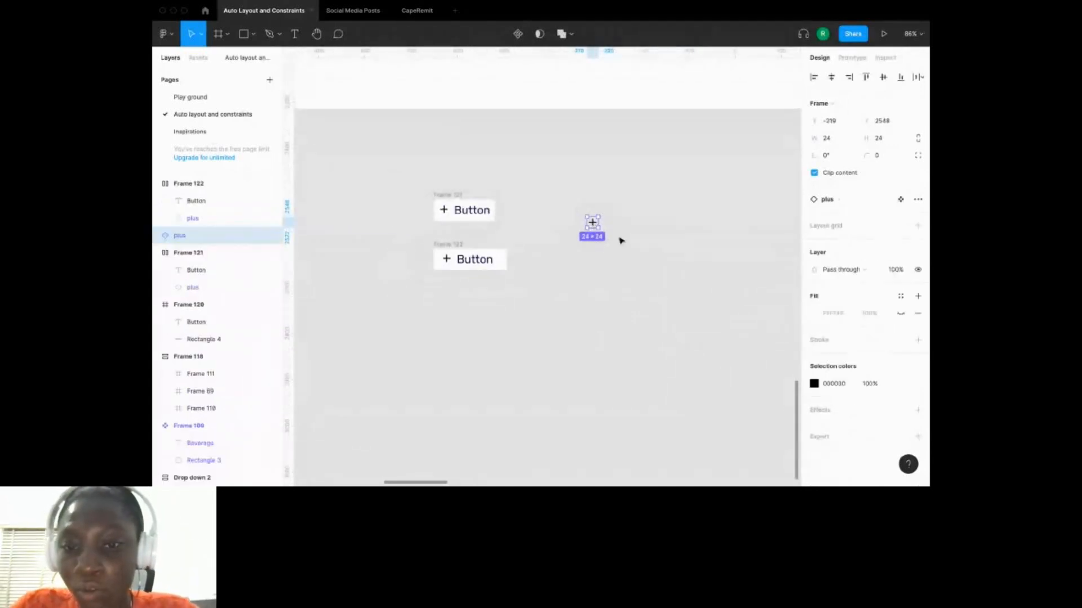
Wrap the standalone plus icon in an auto layout frame and give that frame a white FFFFFF fill.
{"action": "left_click", "coordinate": [589, 212]}
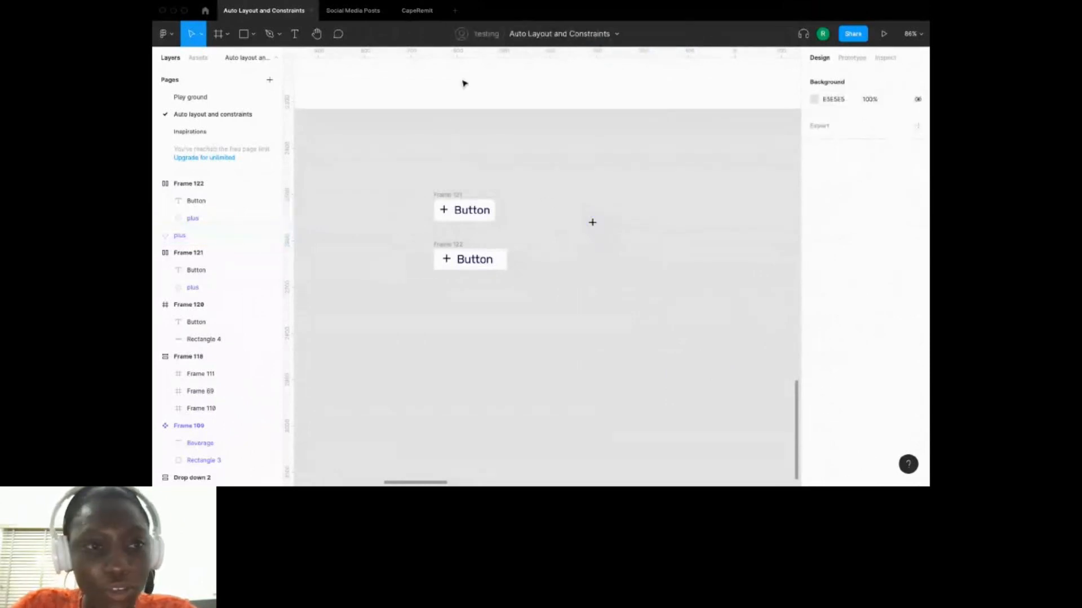
{"action": "left_click", "coordinate": [592, 219]}
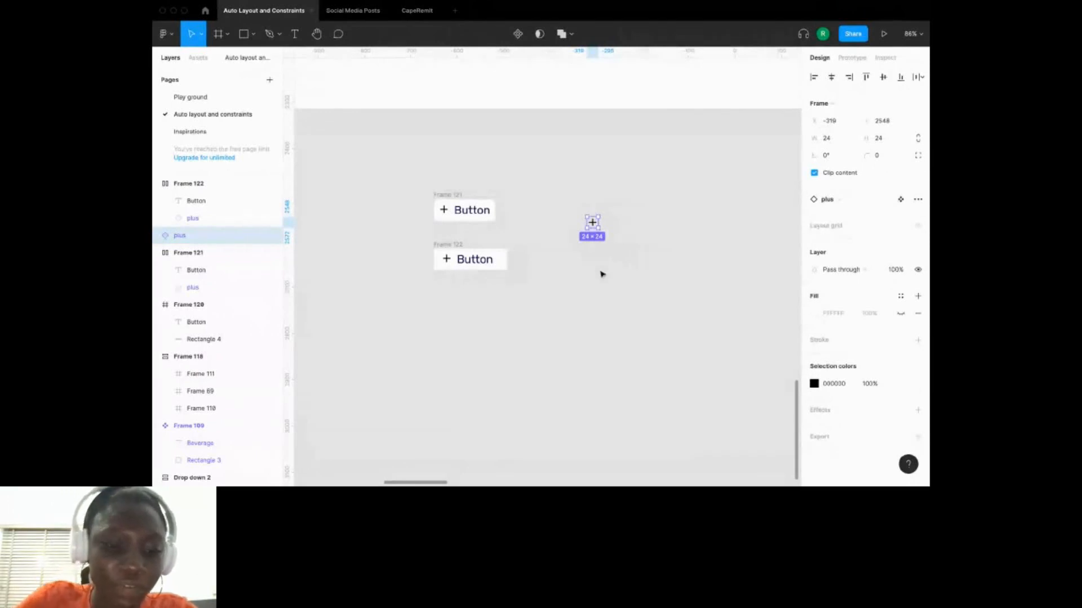
{"action": "key", "text": "shift+a"}
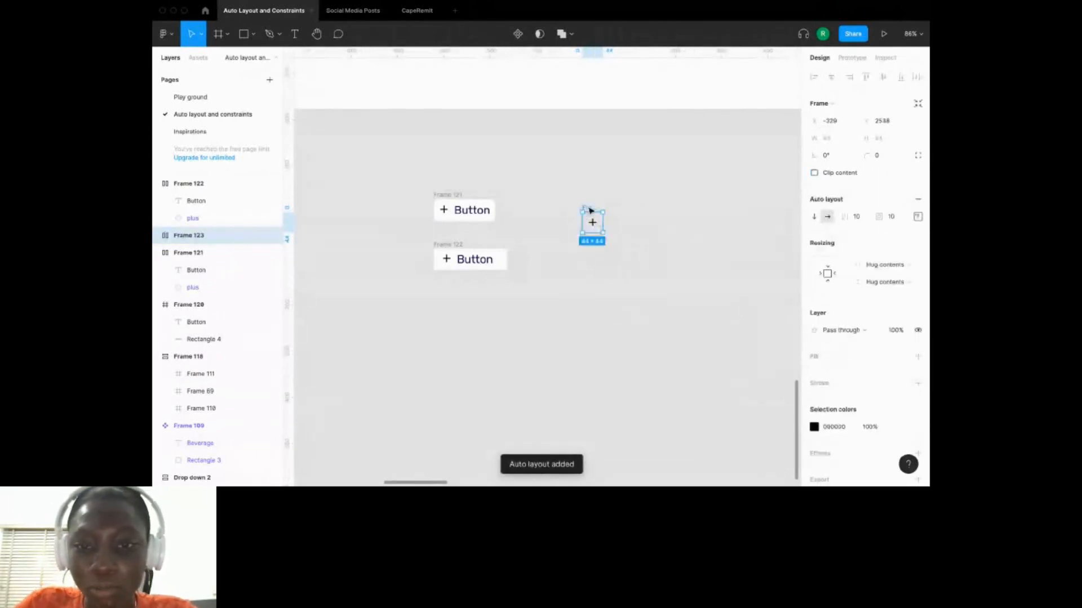
{"action": "left_click", "coordinate": [917, 358]}
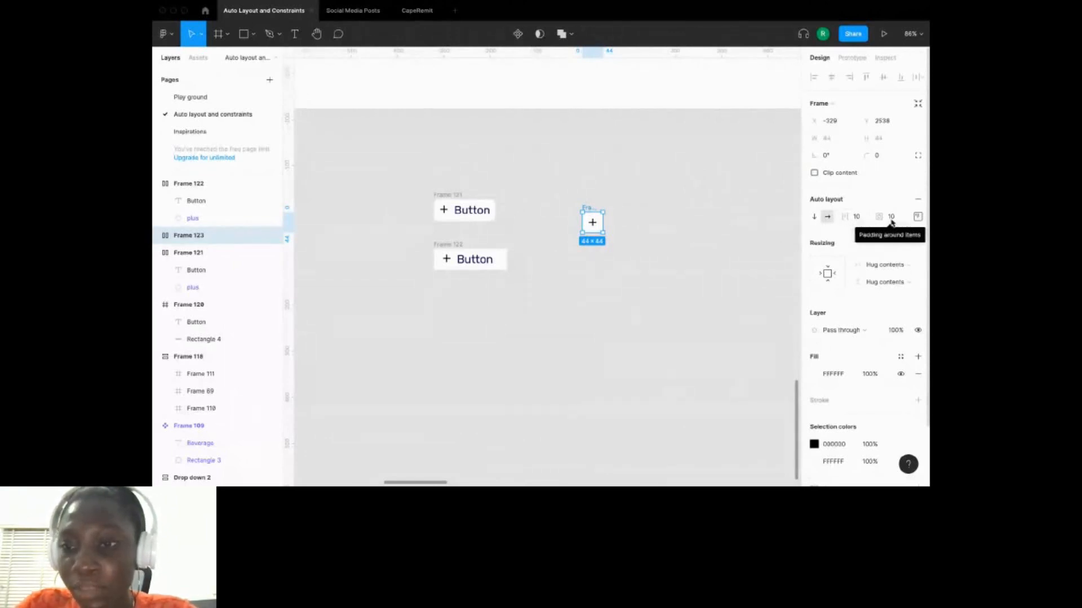
{"action": "left_click", "coordinate": [596, 232]}
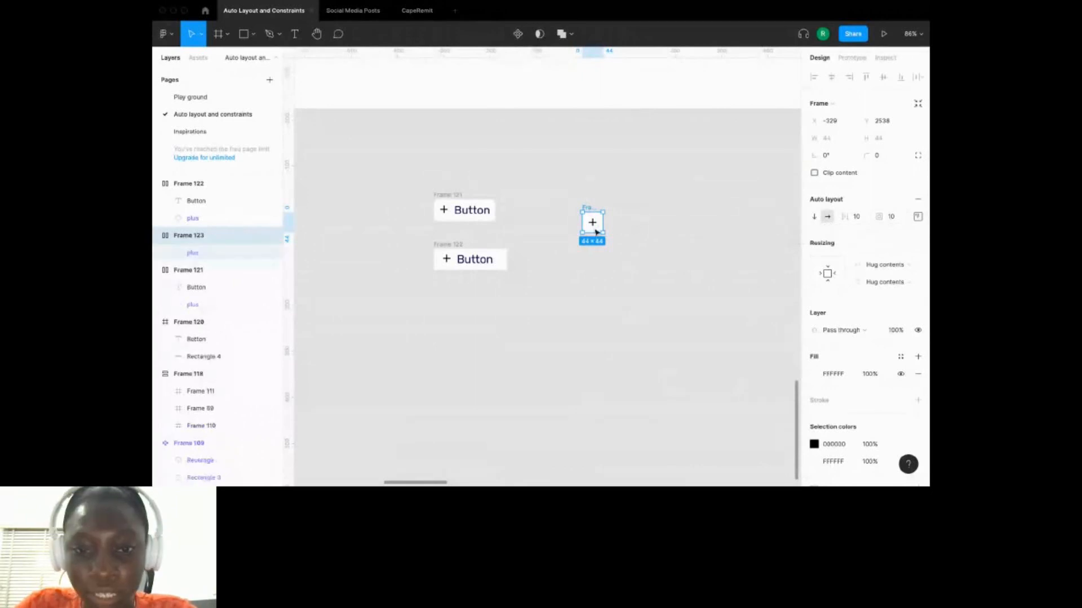
{"action": "left_click", "coordinate": [594, 227]}
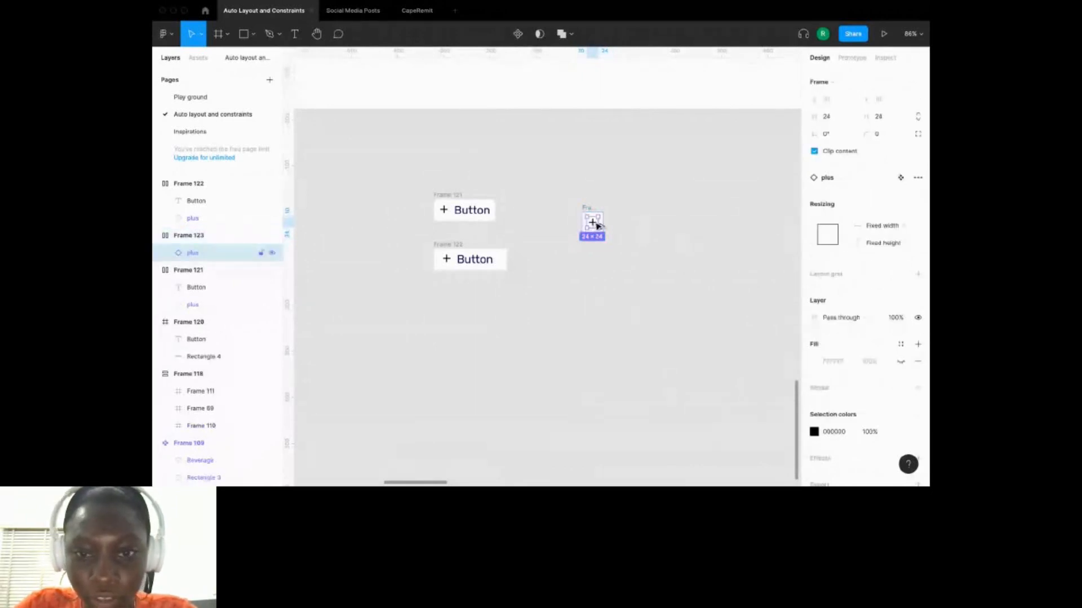
{"action": "left_click", "coordinate": [632, 250]}
Set the plus icon frame's corner radius to 100 and move the frame level with the upper button.
{"action": "left_click", "coordinate": [587, 213]}
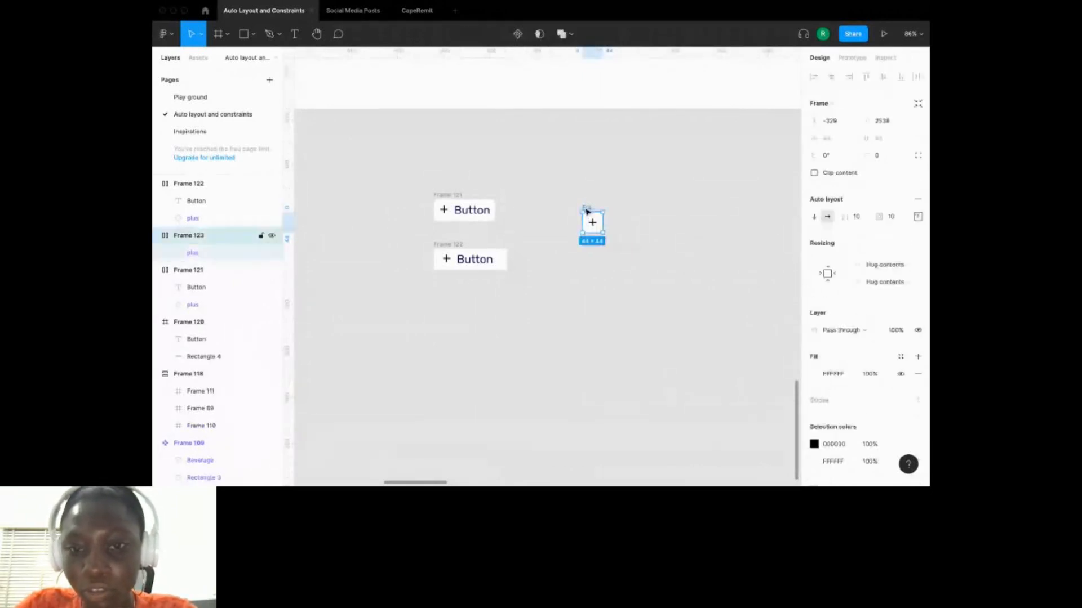
{"action": "scroll", "coordinate": [694, 263], "scroll_direction": "left", "scroll_amount": 1}
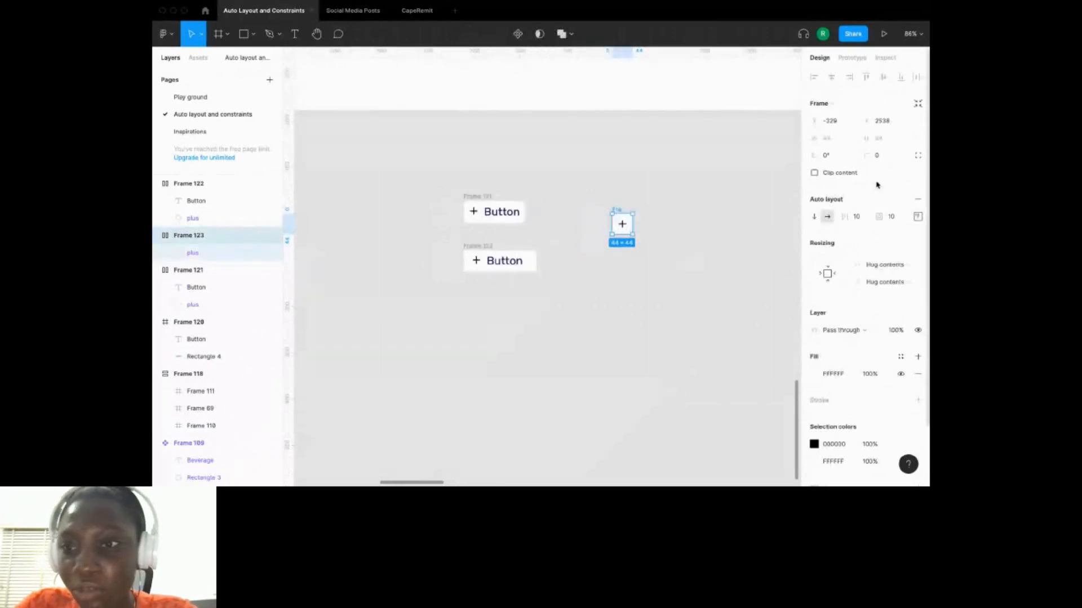
{"action": "left_click", "coordinate": [878, 156]}
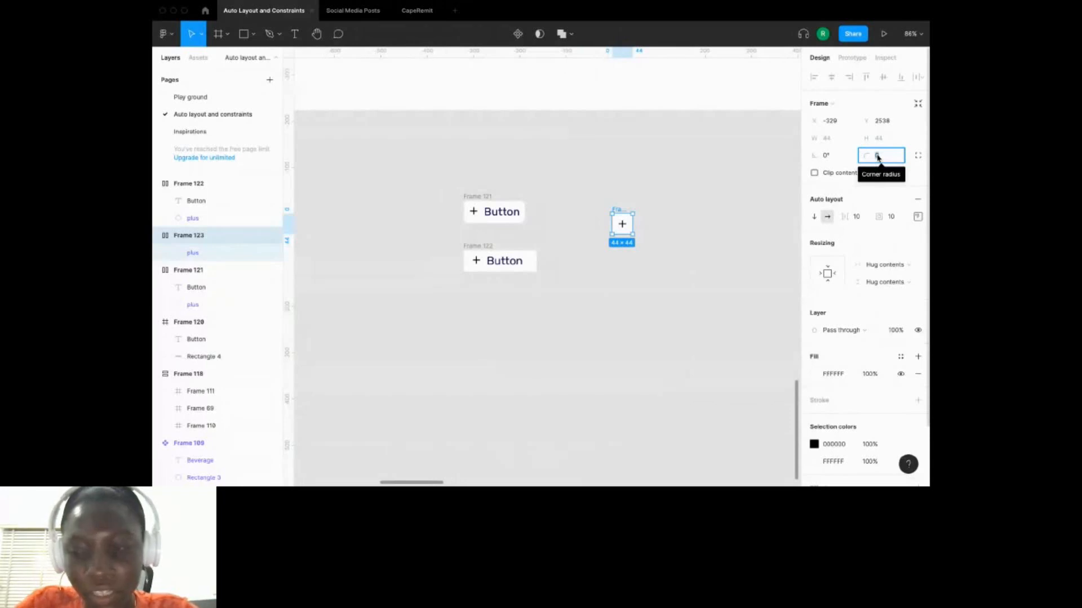
{"action": "left_click", "coordinate": [732, 210]}
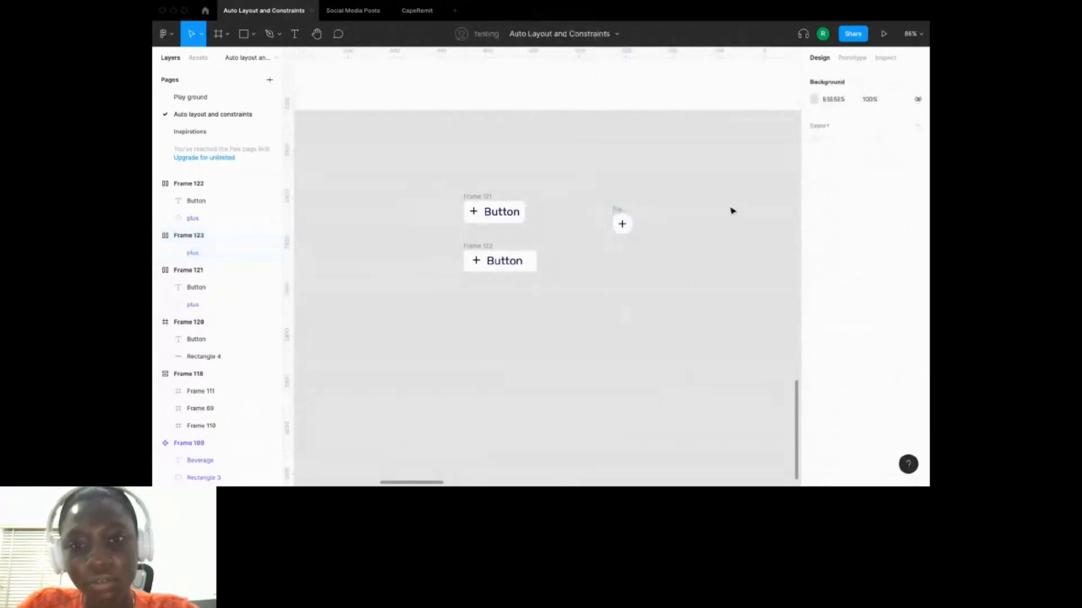
{"action": "left_click", "coordinate": [615, 216]}
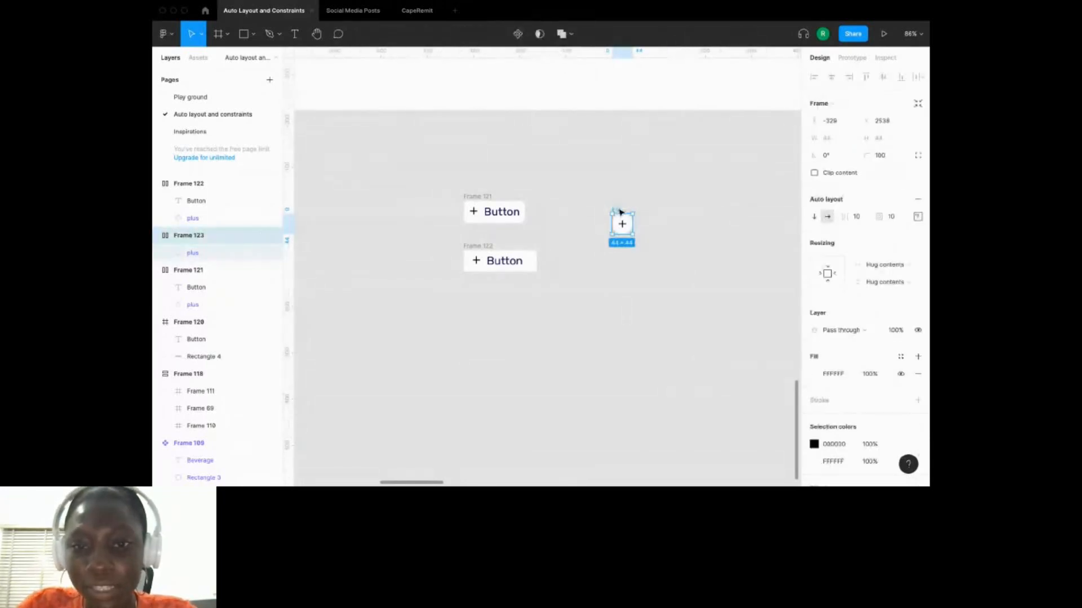
{"action": "left_click_drag", "start_coordinate": [620, 217], "coordinate": [589, 201]}
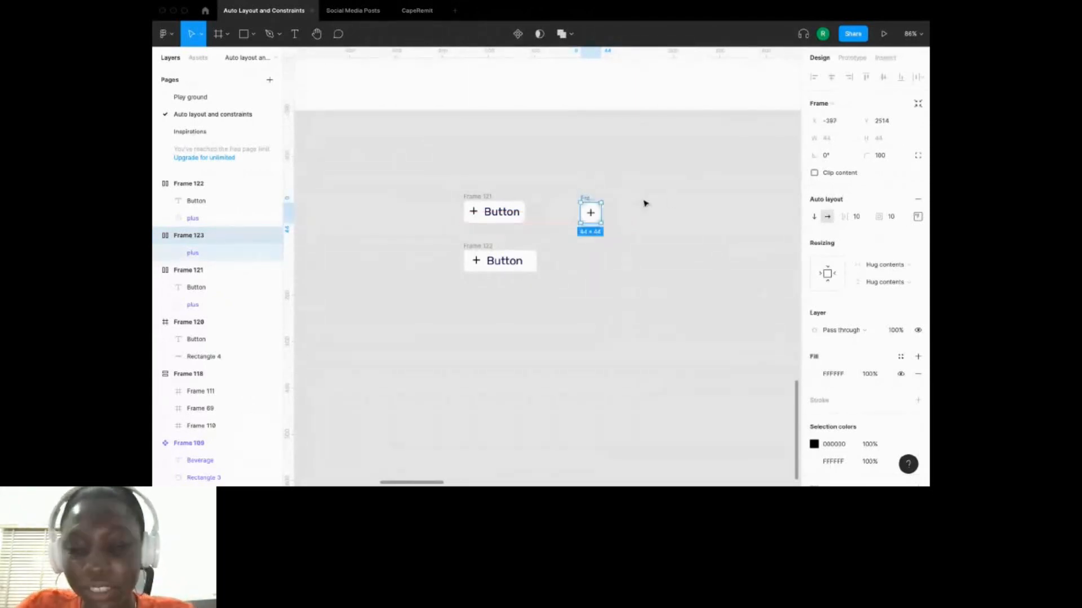
Inspect the auto layout settings of the "Create new" button in the Buttons examples.
{"action": "scroll", "coordinate": [641, 204], "scroll_direction": "down", "scroll_amount": 3}
{"action": "scroll", "coordinate": [640, 204], "scroll_direction": "down", "scroll_amount": 5}
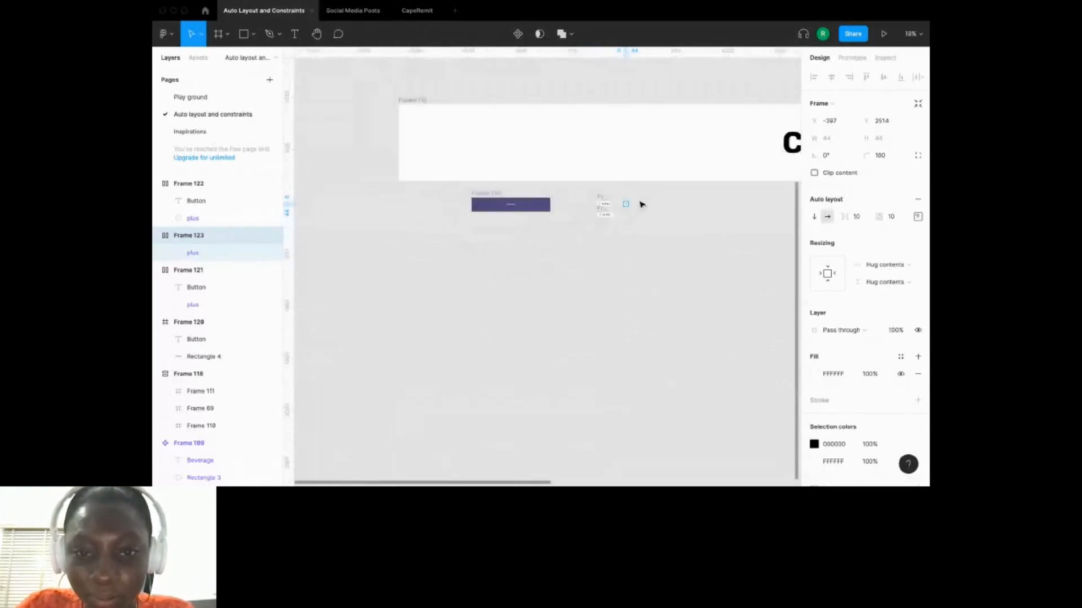
{"action": "scroll", "coordinate": [641, 204], "scroll_direction": "up", "scroll_amount": 6}
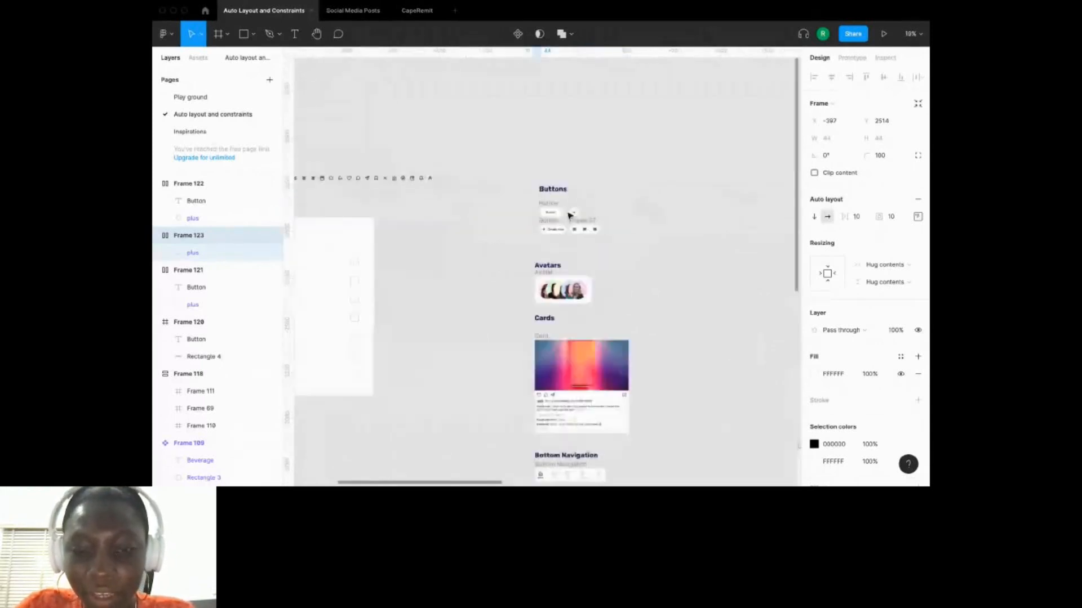
{"action": "scroll", "coordinate": [569, 215], "scroll_direction": "up", "scroll_amount": 3}
{"action": "left_click", "coordinate": [559, 229]}
{"action": "scroll", "coordinate": [592, 213], "scroll_direction": "down", "scroll_amount": 14}
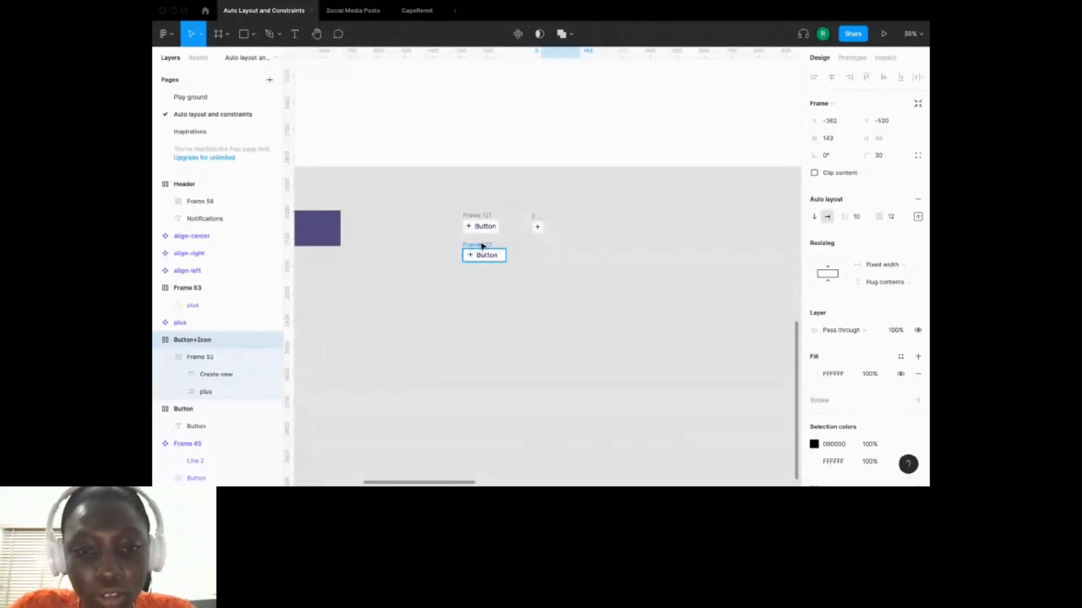
Stretch the lower button frame to about 364 wide and reset its width to hug contents.
{"action": "left_click", "coordinate": [488, 255]}
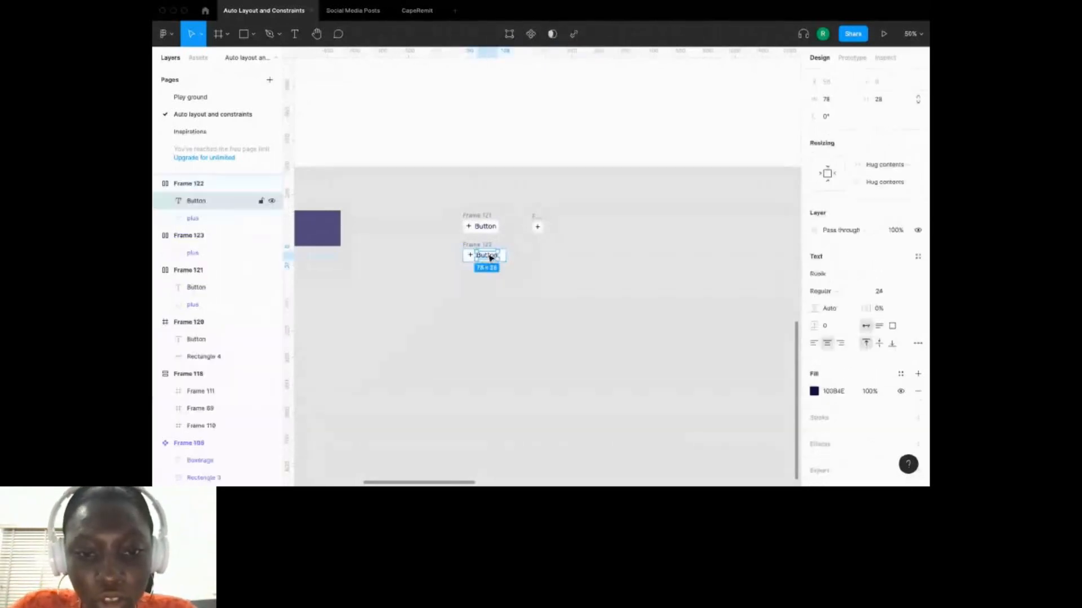
{"action": "left_click", "coordinate": [478, 244]}
{"action": "scroll", "coordinate": [481, 243], "scroll_direction": "up", "scroll_amount": 3}
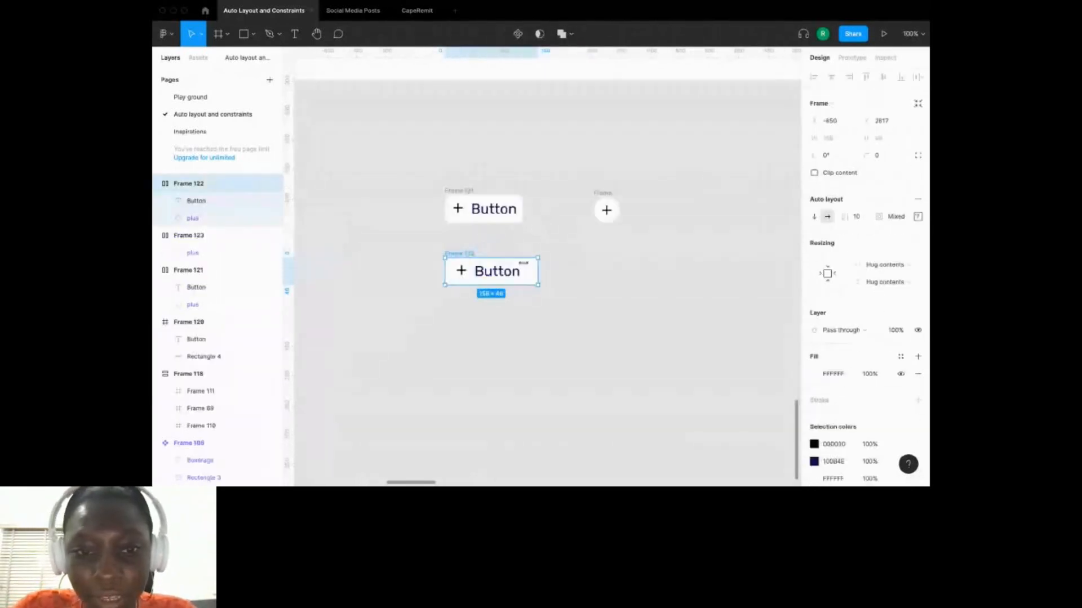
{"action": "left_click", "coordinate": [539, 273]}
{"action": "left_click", "coordinate": [460, 253]}
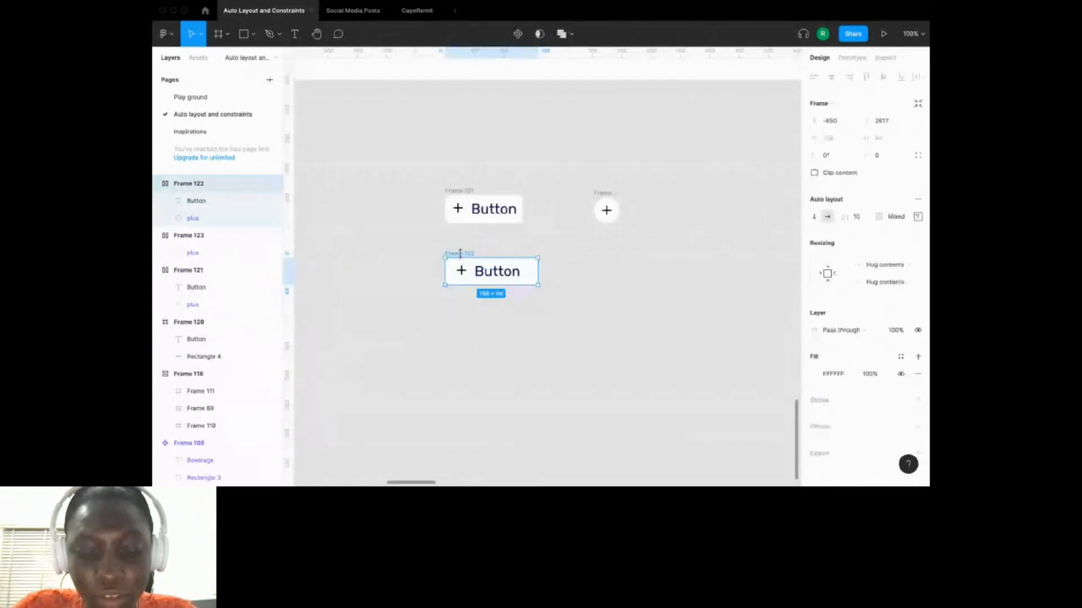
{"action": "left_click_drag", "start_coordinate": [539, 276], "coordinate": [659, 280]}
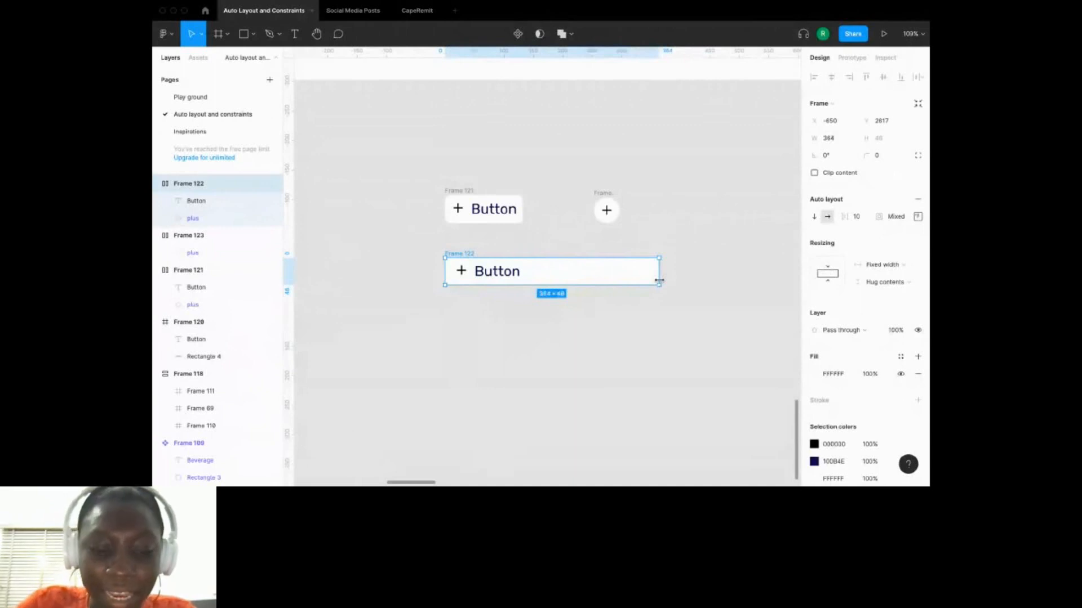
{"action": "double_click", "coordinate": [659, 280]}
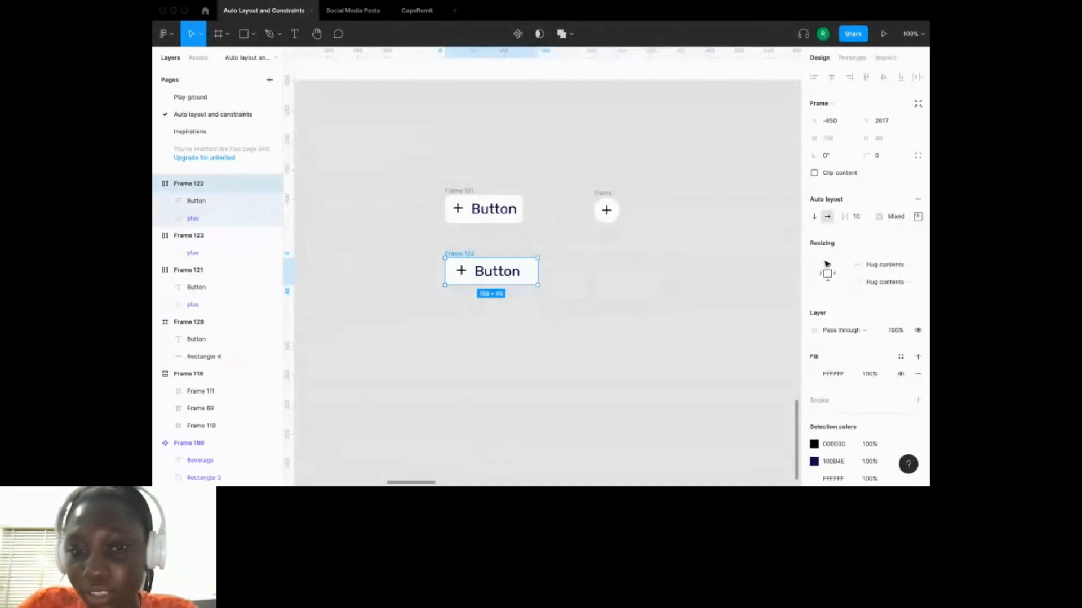
Center the lower button's contents within its auto layout frame and resize the frame to a fixed width of about 190.
{"action": "left_click", "coordinate": [918, 216]}
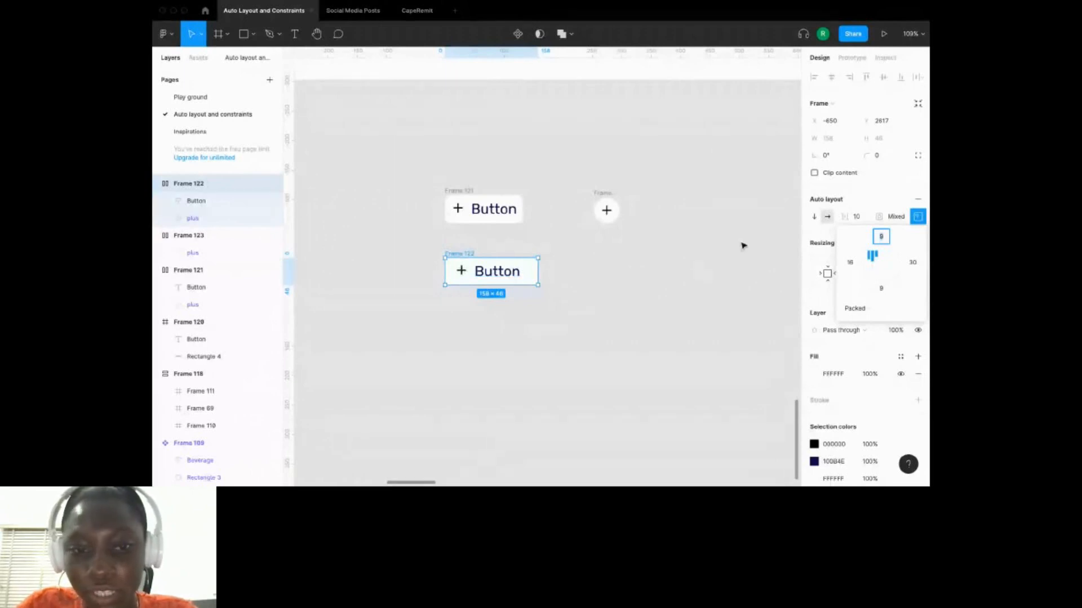
{"action": "left_click_drag", "start_coordinate": [538, 272], "coordinate": [703, 282]}
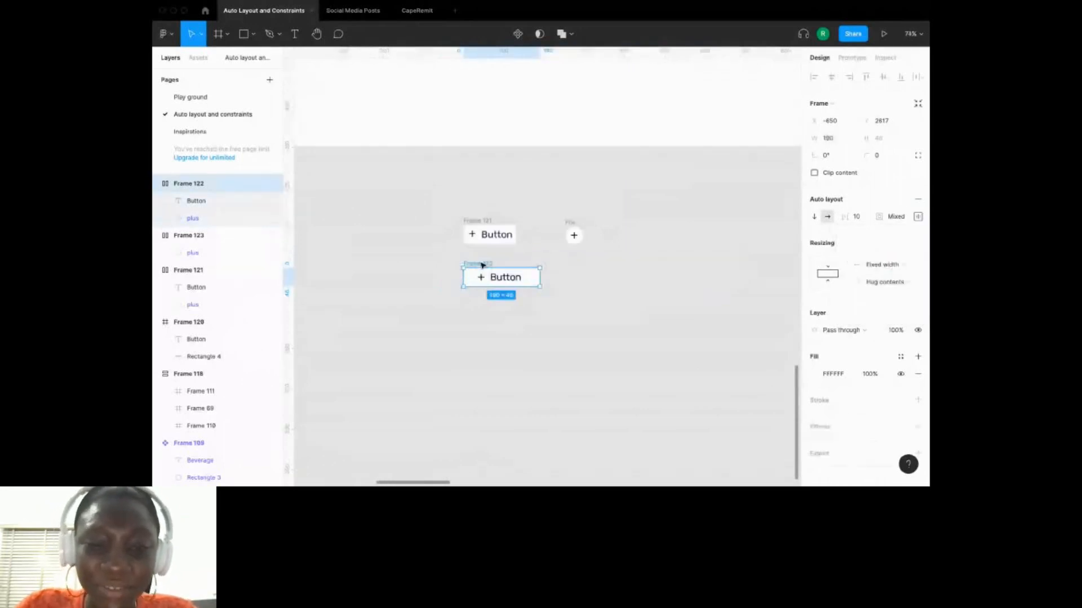
Place a copy of the three-icon text alignment group below the round plus button and widen it to about 286.
{"action": "scroll", "coordinate": [467, 263], "scroll_direction": "down", "scroll_amount": 1}
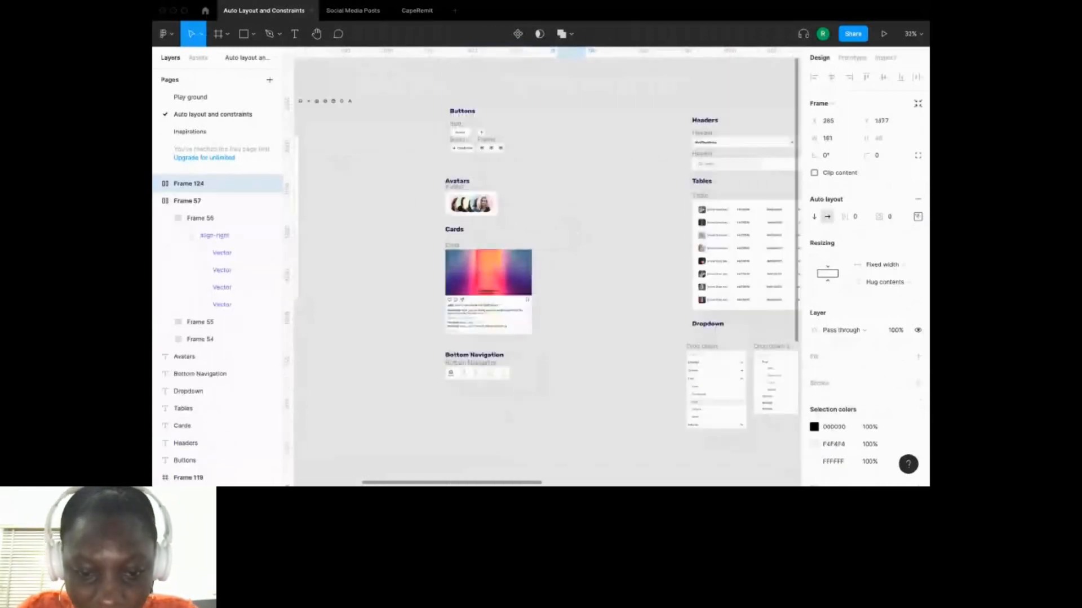
{"action": "scroll", "coordinate": [476, 338], "scroll_direction": "down", "scroll_amount": 10}
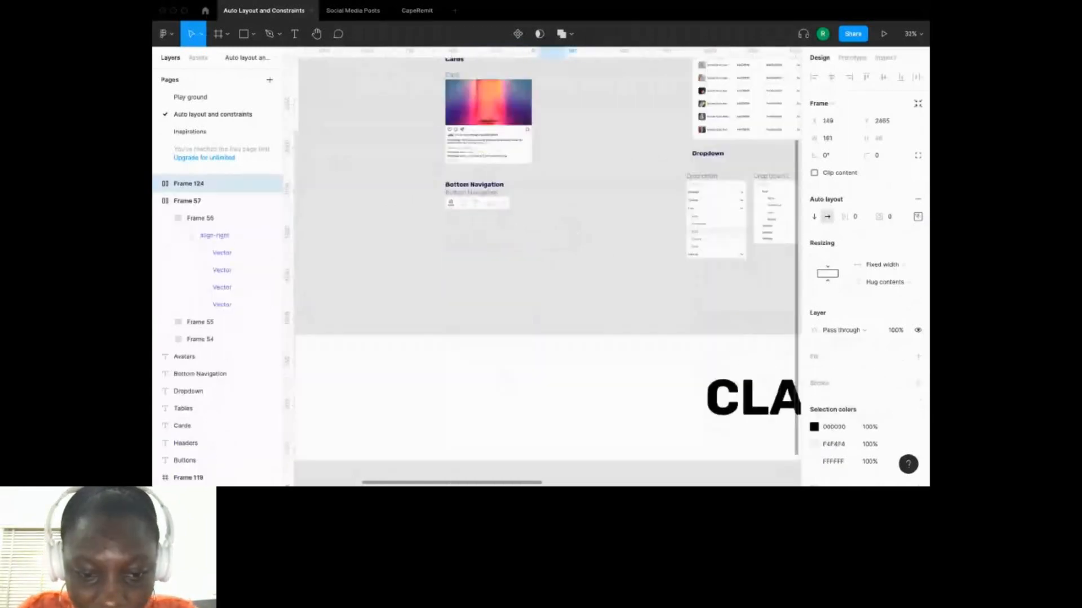
{"action": "left_click_drag", "start_coordinate": [476, 379], "coordinate": [454, 370]}
{"action": "key", "text": "shift+2"}
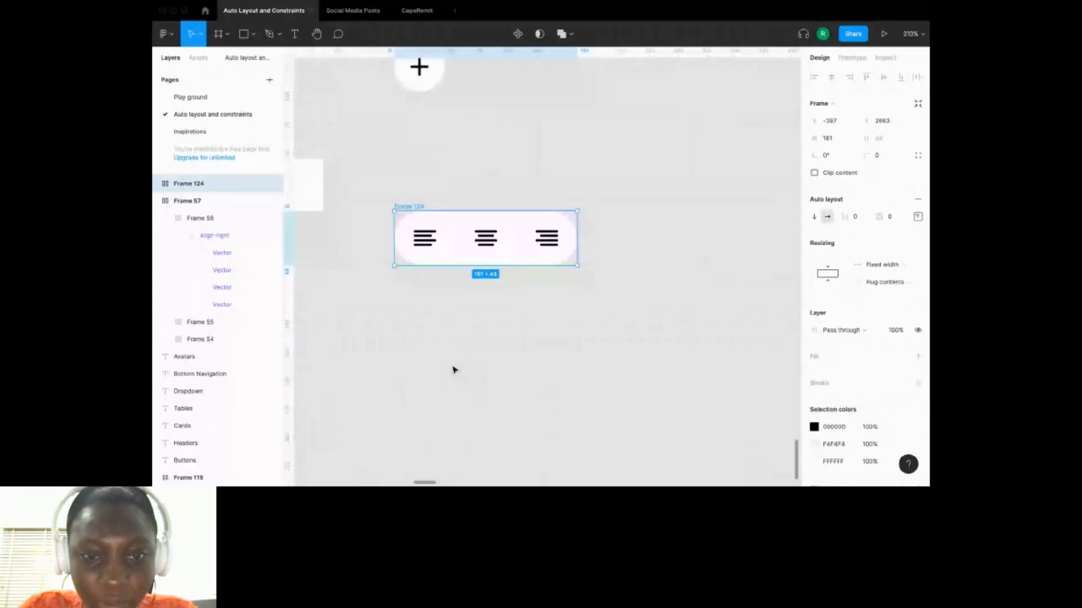
{"action": "left_click_drag", "start_coordinate": [574, 218], "coordinate": [691, 240]}
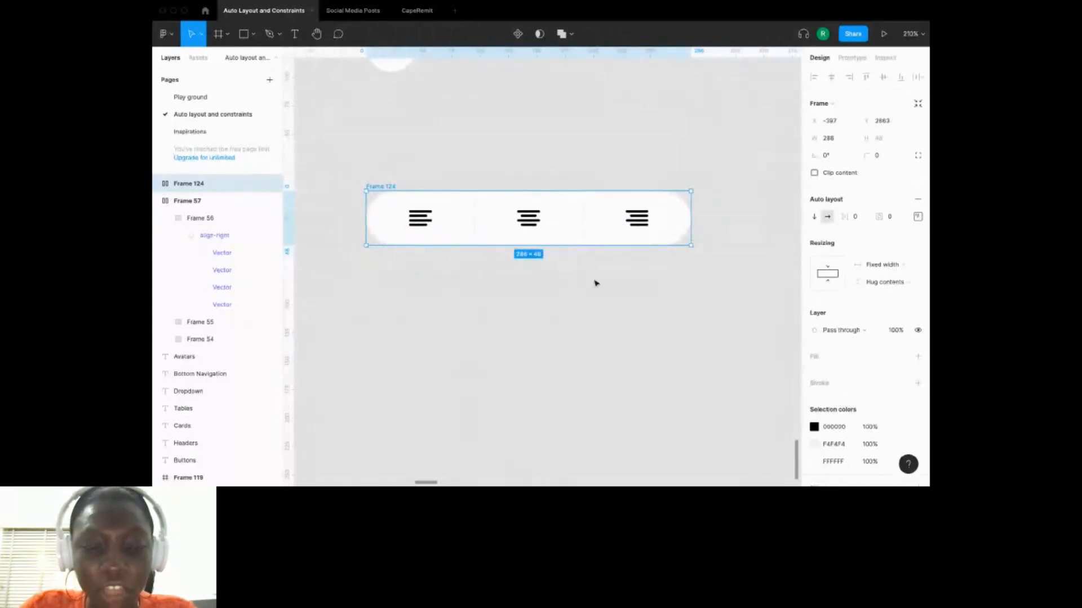
Move the widened three-icon alignment group up, closer beneath the round plus button.
{"action": "scroll", "coordinate": [595, 283], "scroll_direction": "down", "scroll_amount": 5}
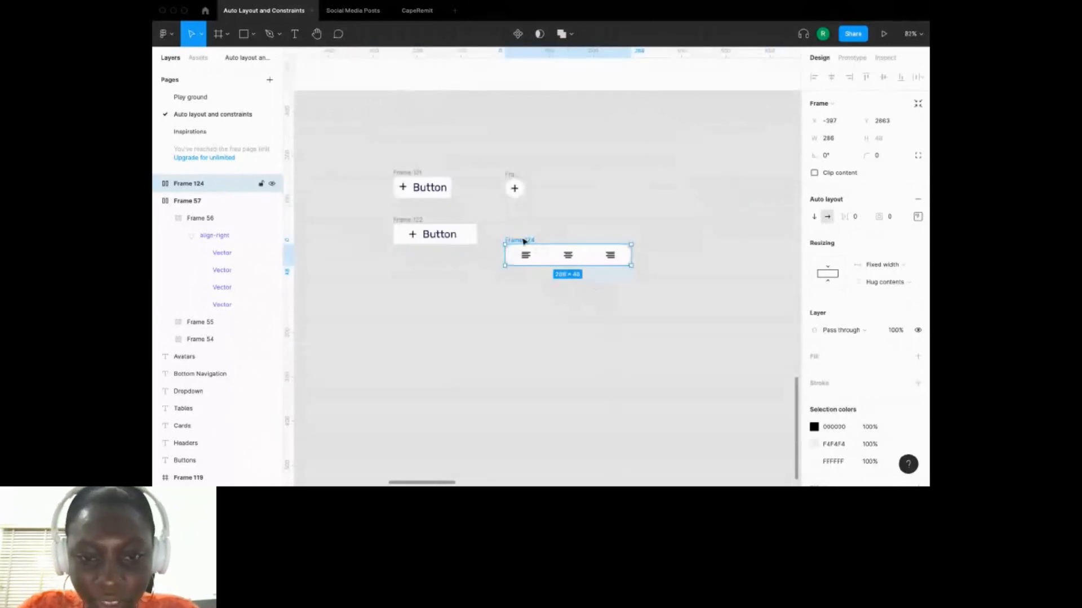
{"action": "left_click_drag", "start_coordinate": [524, 241], "coordinate": [522, 219]}
{"action": "left_click", "coordinate": [562, 280]}
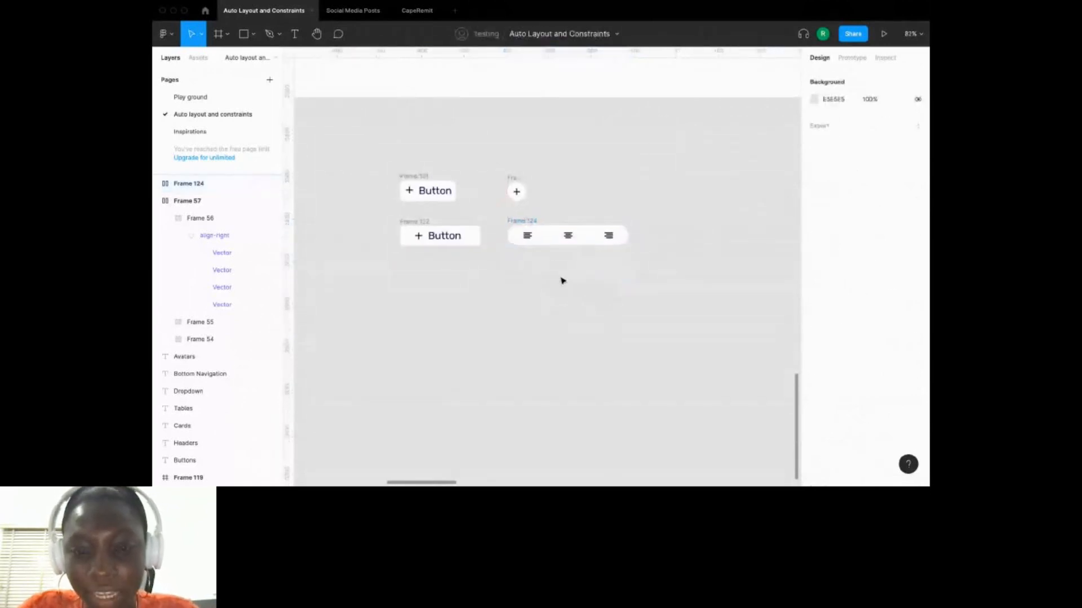
Narrow the three-icon alignment group to about 175 wide.
{"action": "left_click", "coordinate": [539, 228]}
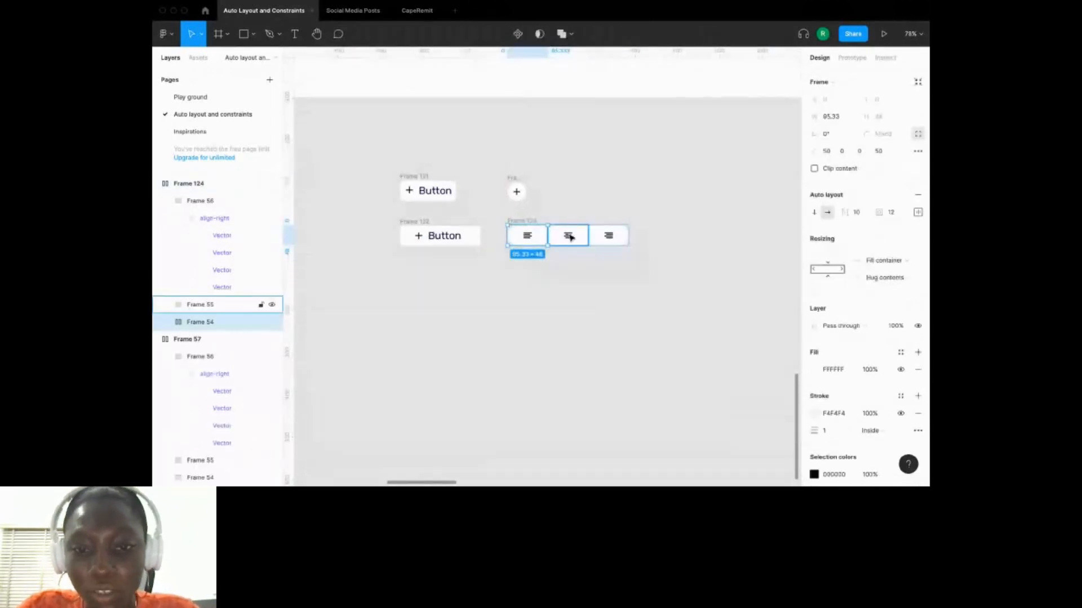
{"action": "key", "text": "Escape"}
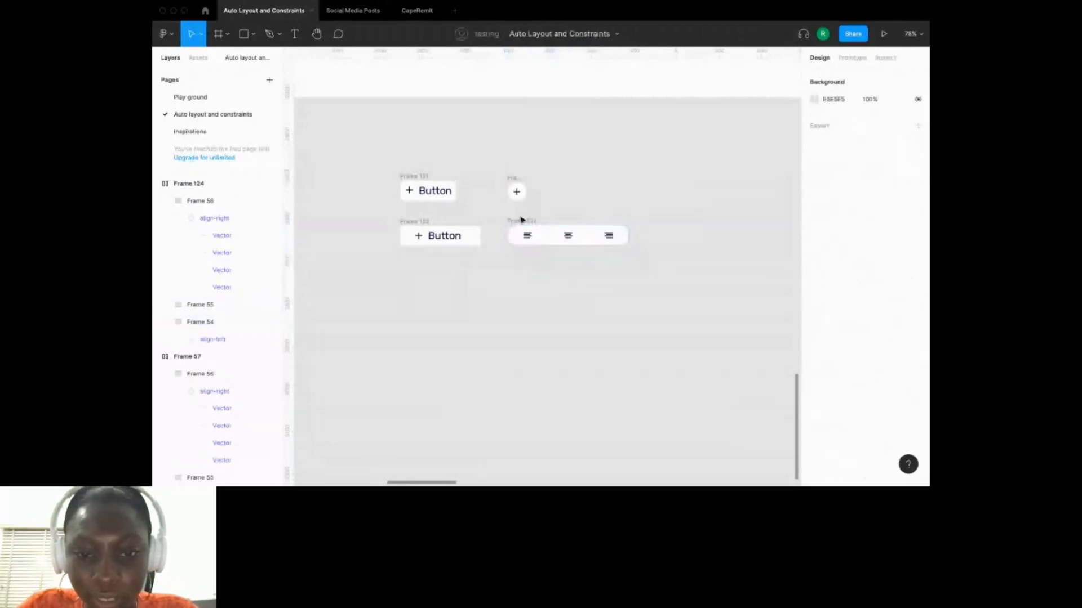
{"action": "right_click", "coordinate": [522, 220]}
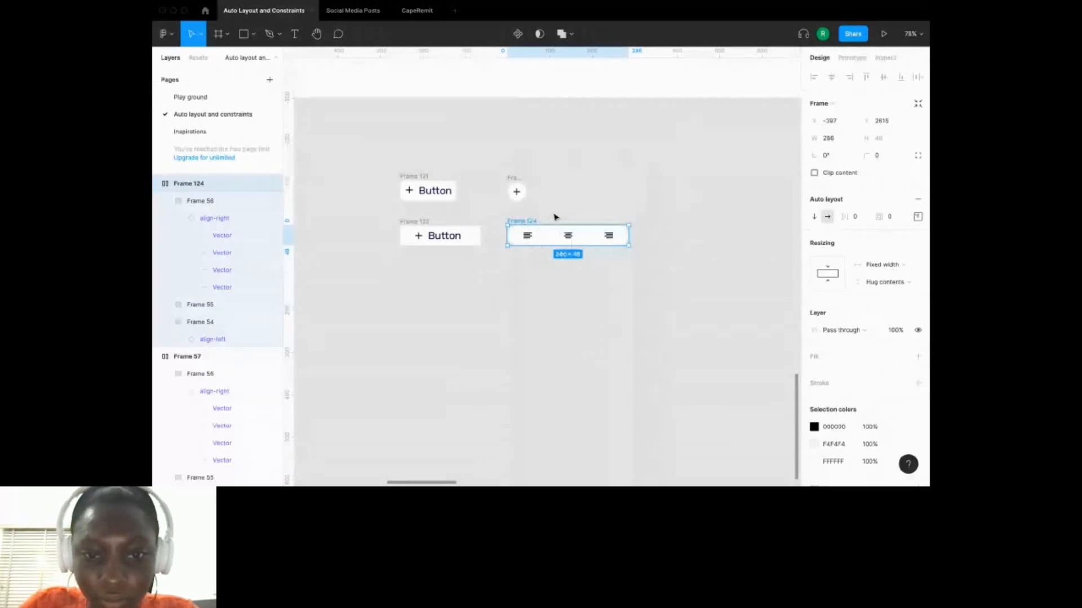
{"action": "left_click_drag", "start_coordinate": [636, 236], "coordinate": [582, 235]}
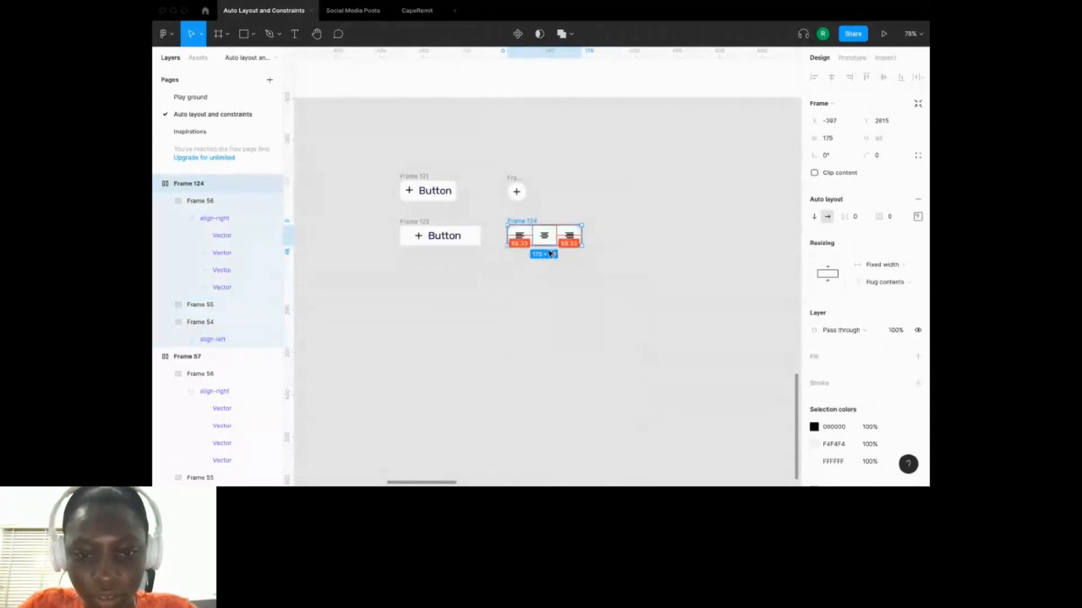
Duplicate the three-icon alignment group just below the original and ungroup the copy into its separate icon frames.
{"action": "left_click_drag", "start_coordinate": [533, 236], "coordinate": [538, 281]}
{"action": "right_click", "coordinate": [538, 281]}
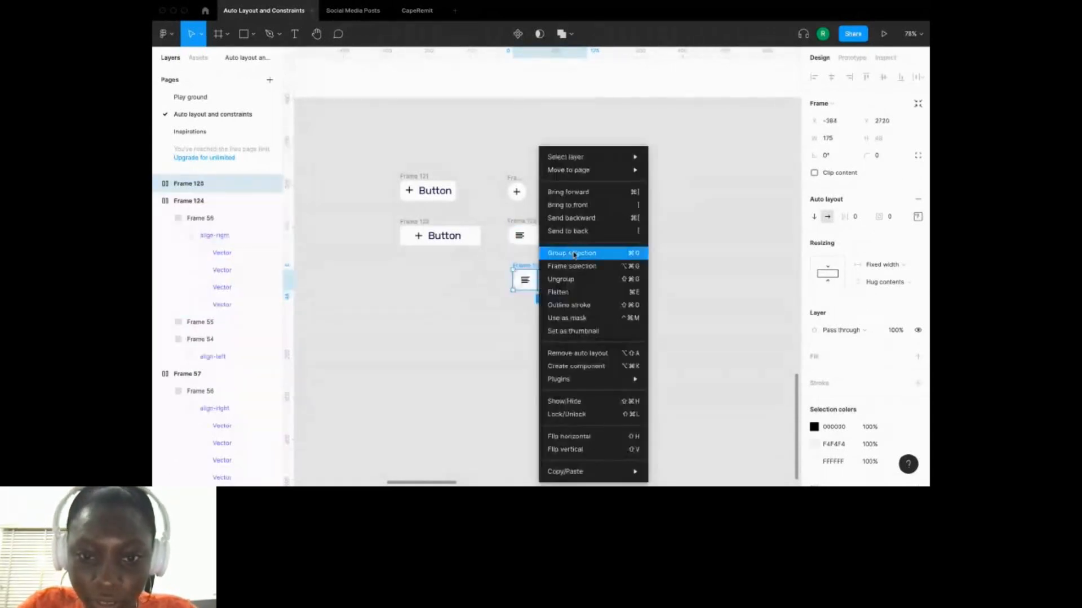
{"action": "left_click", "coordinate": [561, 279]}
{"action": "left_click", "coordinate": [550, 310]}
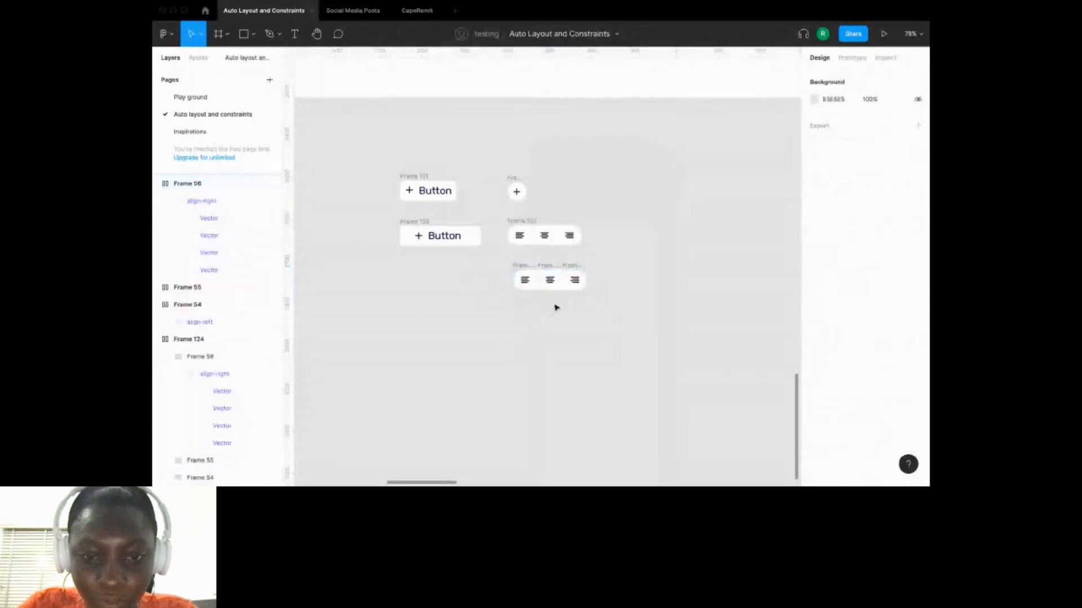
Spread the copied align-left, align-center and align-right frames apart in a row with gaps between them.
{"action": "key", "text": "super+plus"}
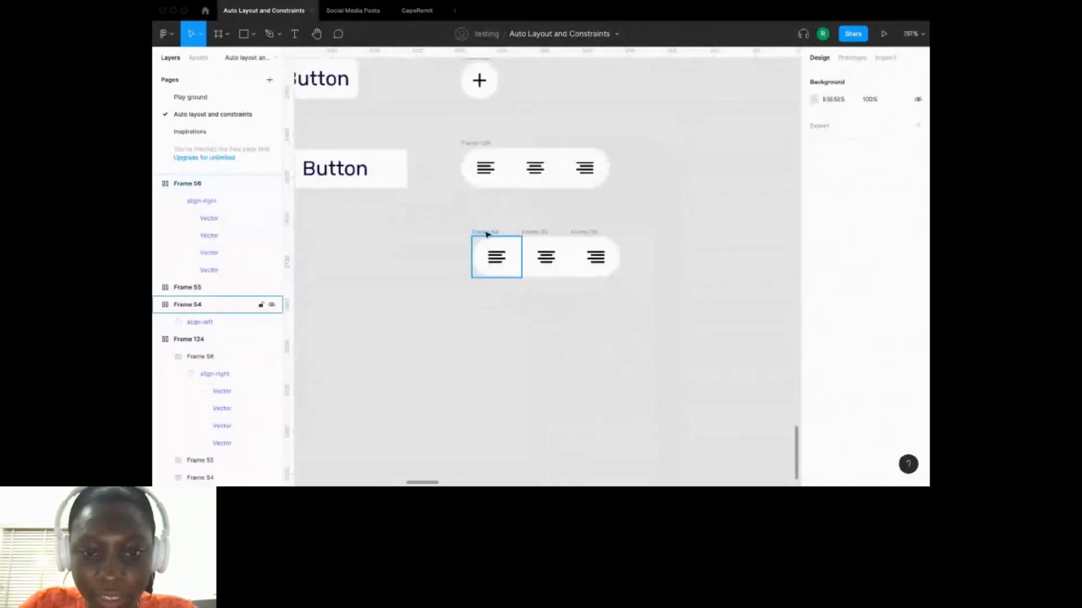
{"action": "left_click_drag", "start_coordinate": [486, 233], "coordinate": [430, 233]}
{"action": "left_click", "coordinate": [533, 301]}
{"action": "left_click_drag", "start_coordinate": [529, 234], "coordinate": [486, 235]}
{"action": "left_click_drag", "start_coordinate": [584, 233], "coordinate": [638, 234]}
{"action": "left_click_drag", "start_coordinate": [486, 233], "coordinate": [541, 235]}
{"action": "left_click", "coordinate": [511, 309]}
{"action": "scroll", "coordinate": [512, 311], "scroll_direction": "down", "scroll_amount": 5}
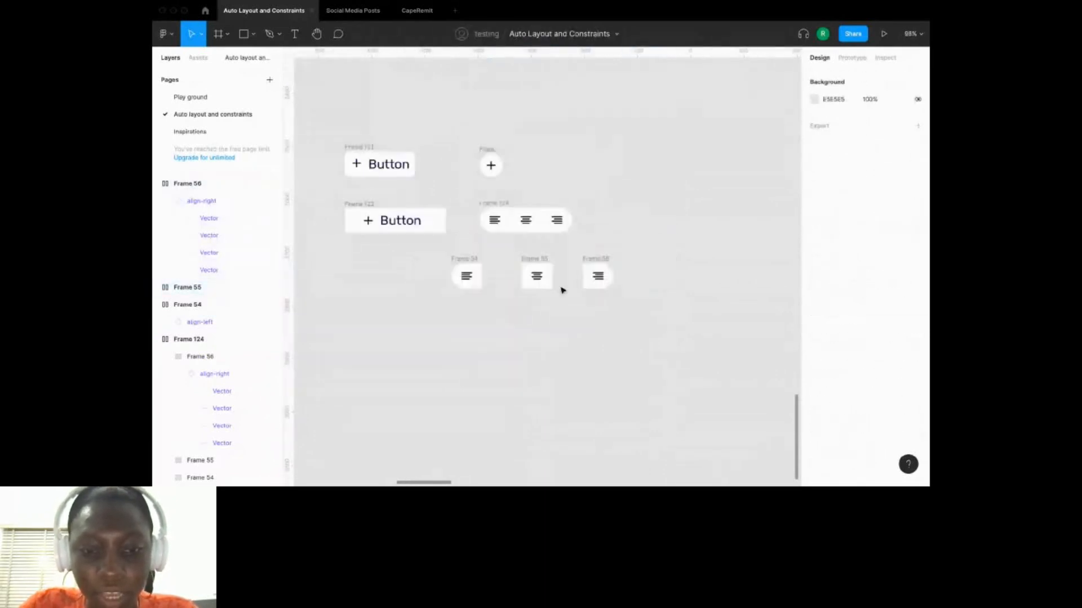
Ungroup the separated icon frames, including the align-center one, to leave loose alignment icons.
{"action": "left_click", "coordinate": [466, 275]}
{"action": "left_click", "coordinate": [482, 258]}
{"action": "scroll", "coordinate": [483, 260], "scroll_direction": "down", "scroll_amount": 1}
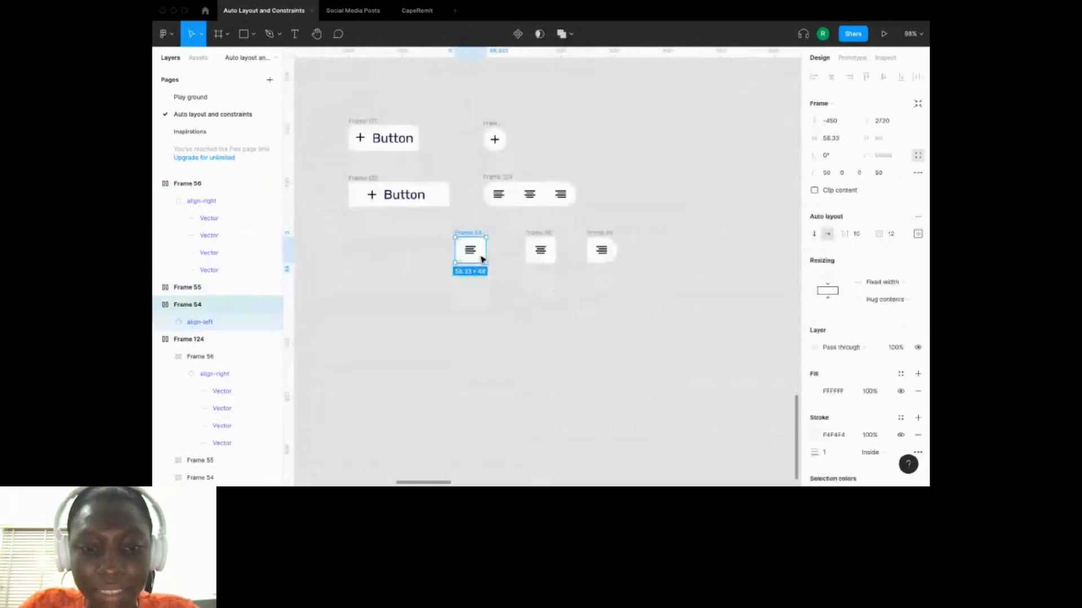
{"action": "scroll", "coordinate": [482, 259], "scroll_direction": "down", "scroll_amount": 1}
{"action": "left_click", "coordinate": [488, 226]}
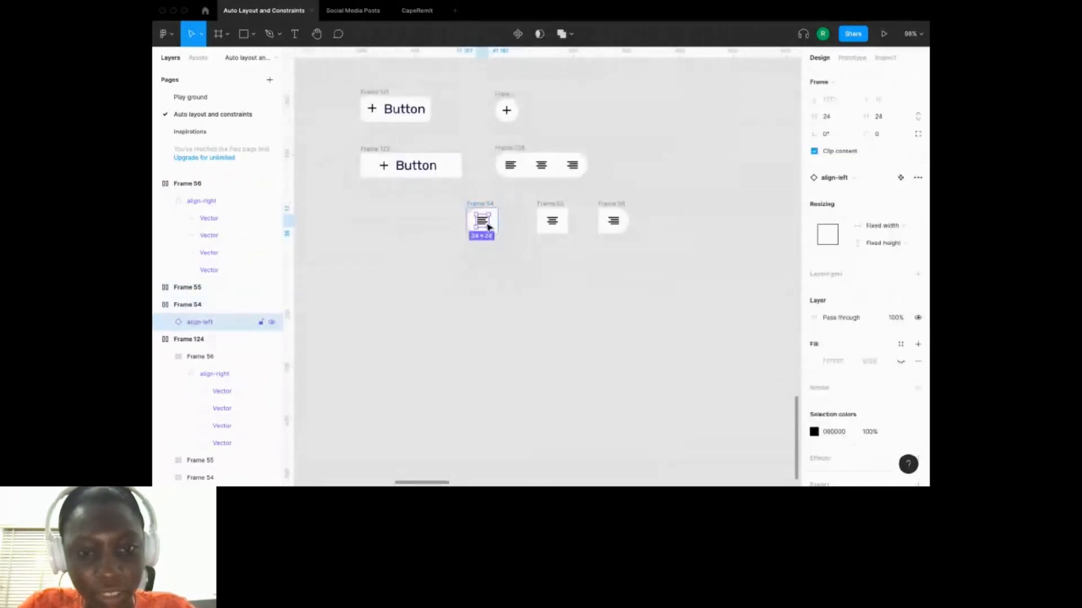
{"action": "left_click", "coordinate": [520, 246]}
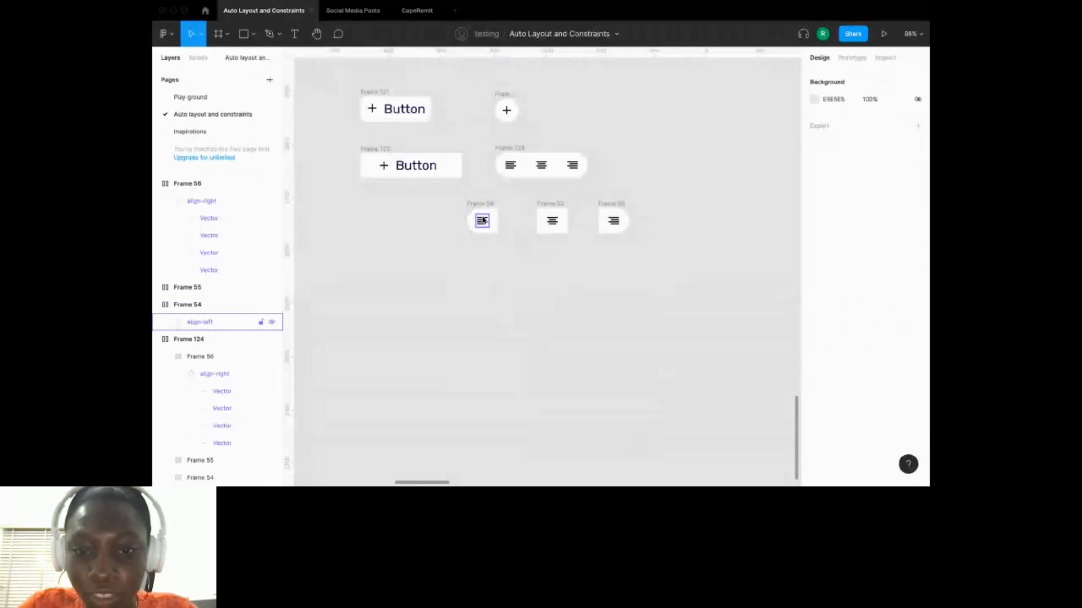
{"action": "right_click", "coordinate": [542, 203]}
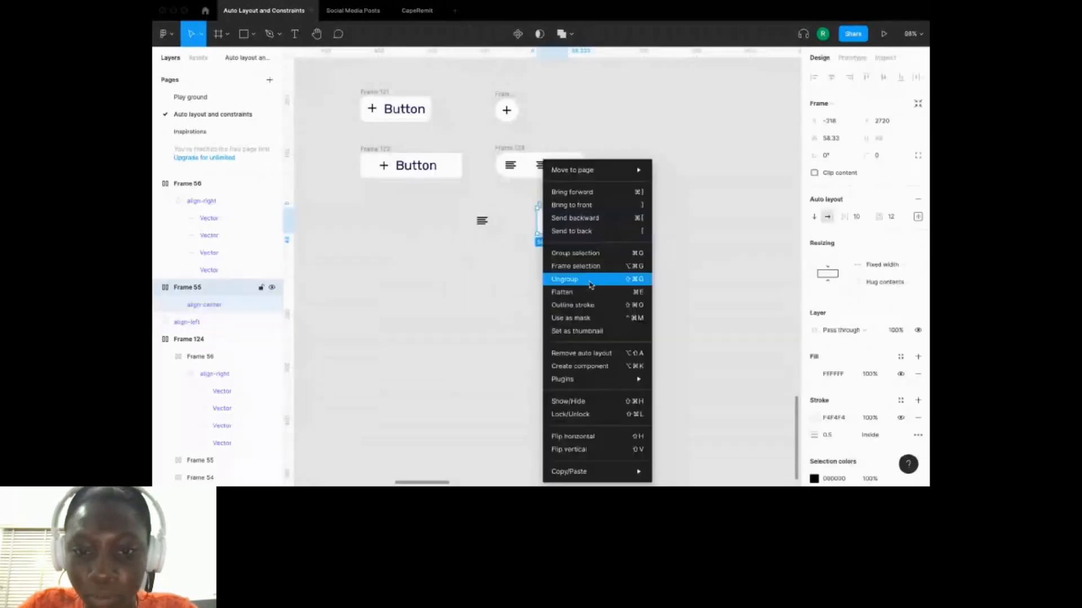
{"action": "left_click", "coordinate": [590, 282]}
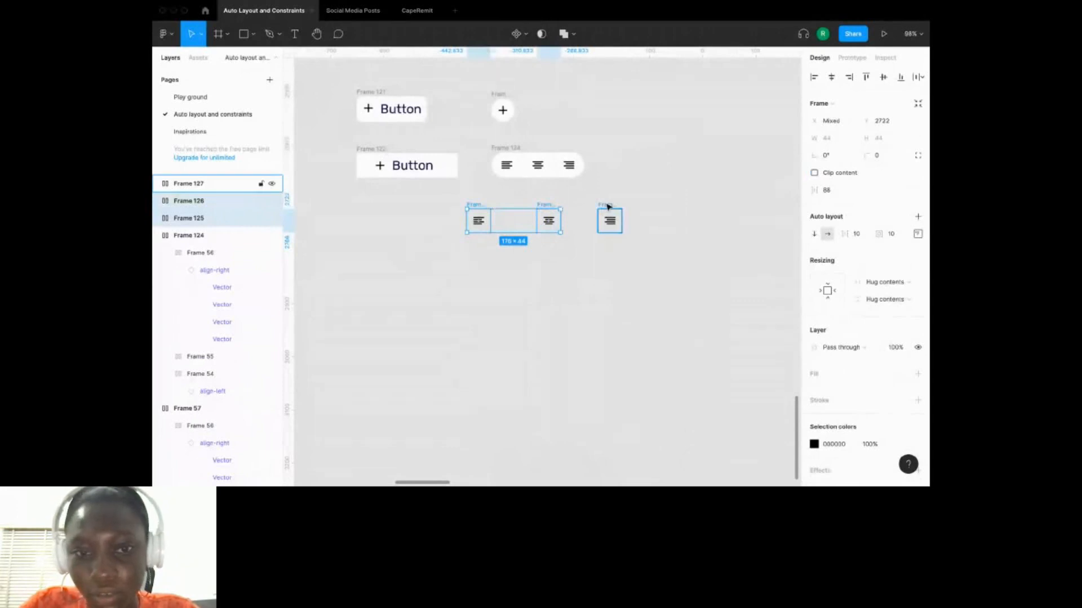
Add a white FFFFFF fill to each of the three new auto layout icon frames.
{"action": "left_click", "coordinate": [480, 204]}
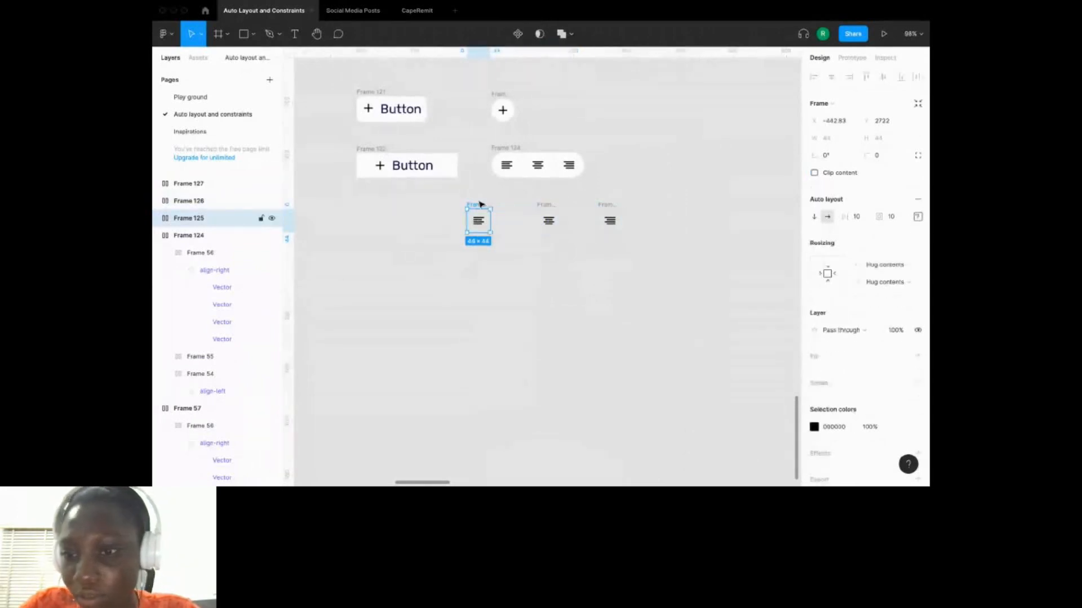
{"action": "left_click", "coordinate": [918, 356]}
{"action": "left_click", "coordinate": [547, 205]}
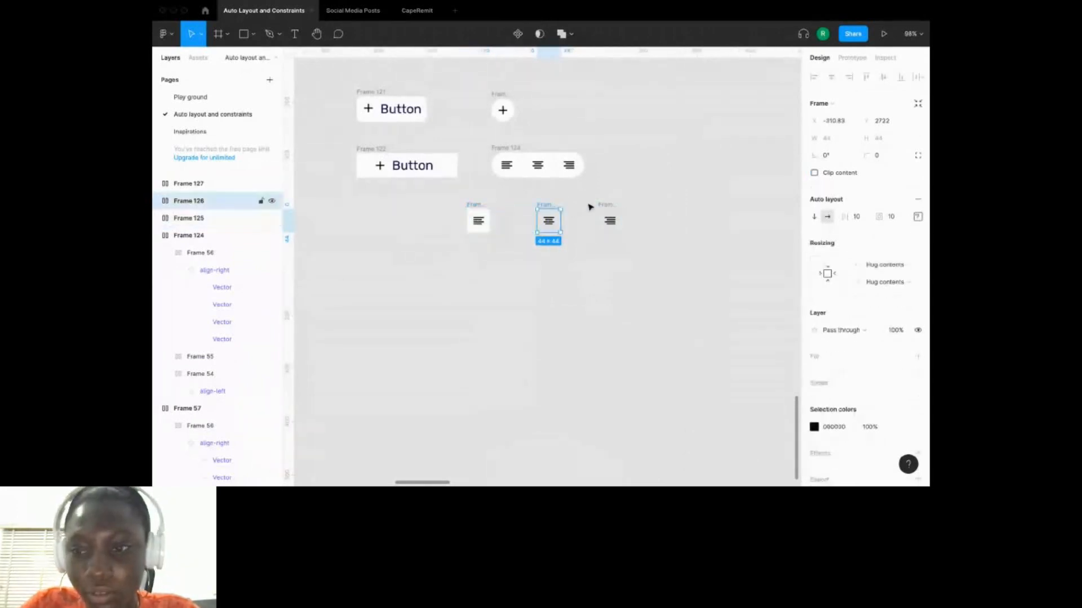
{"action": "left_click", "coordinate": [919, 356]}
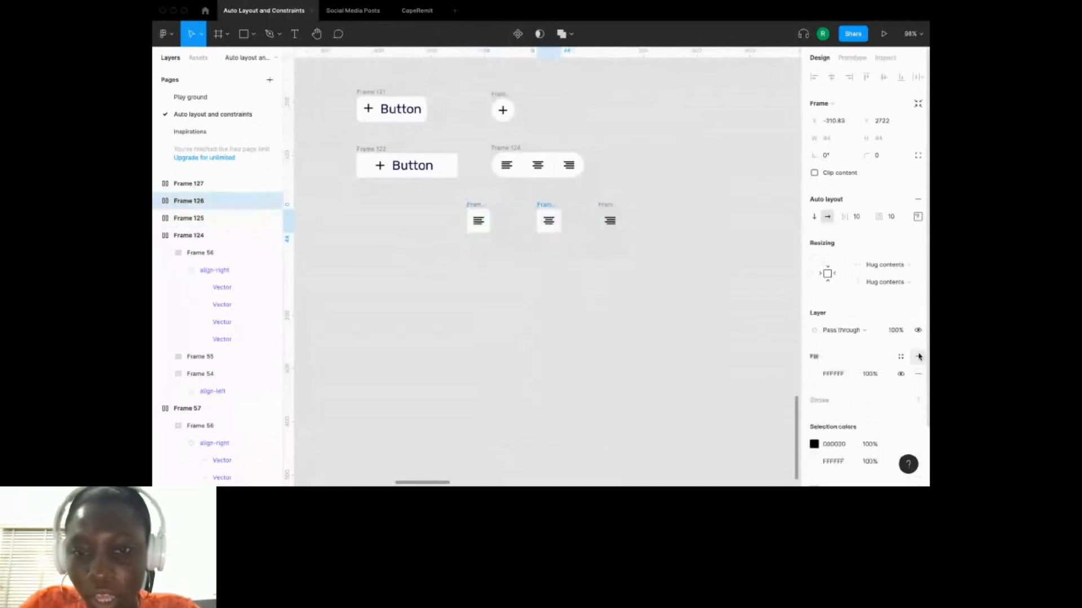
{"action": "left_click", "coordinate": [605, 205]}
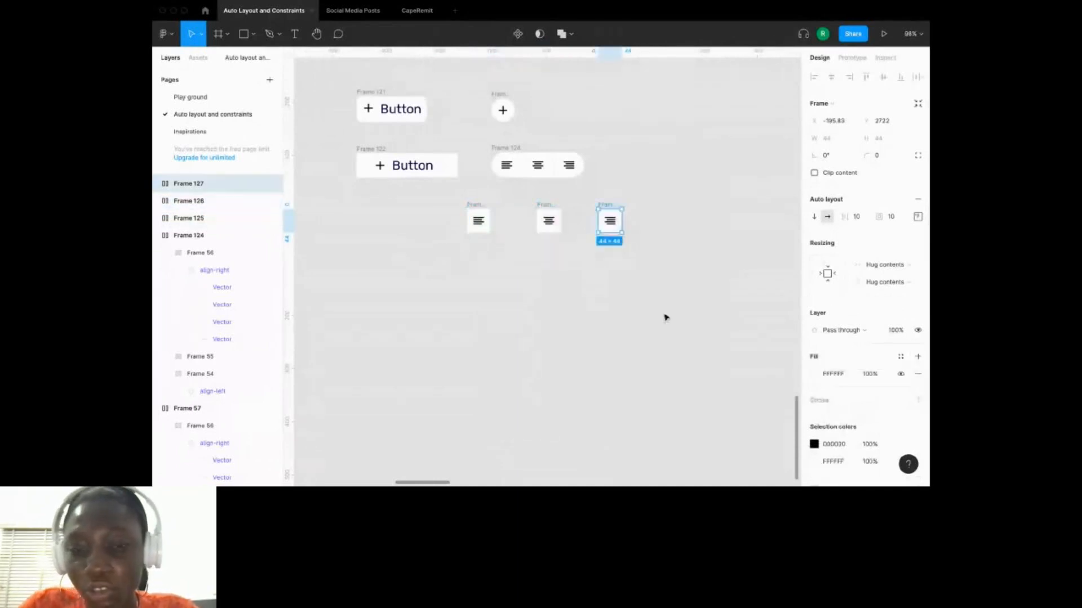
{"action": "left_click", "coordinate": [666, 318]}
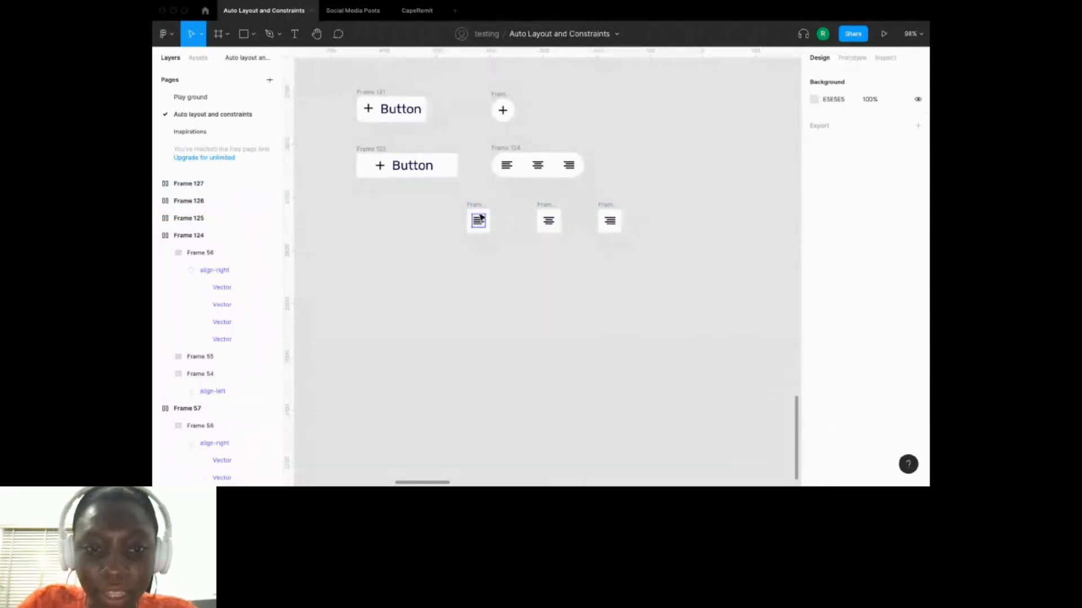
Compare the align-left frame with the finished group and enable independent corner radii for that frame.
{"action": "left_click", "coordinate": [482, 211]}
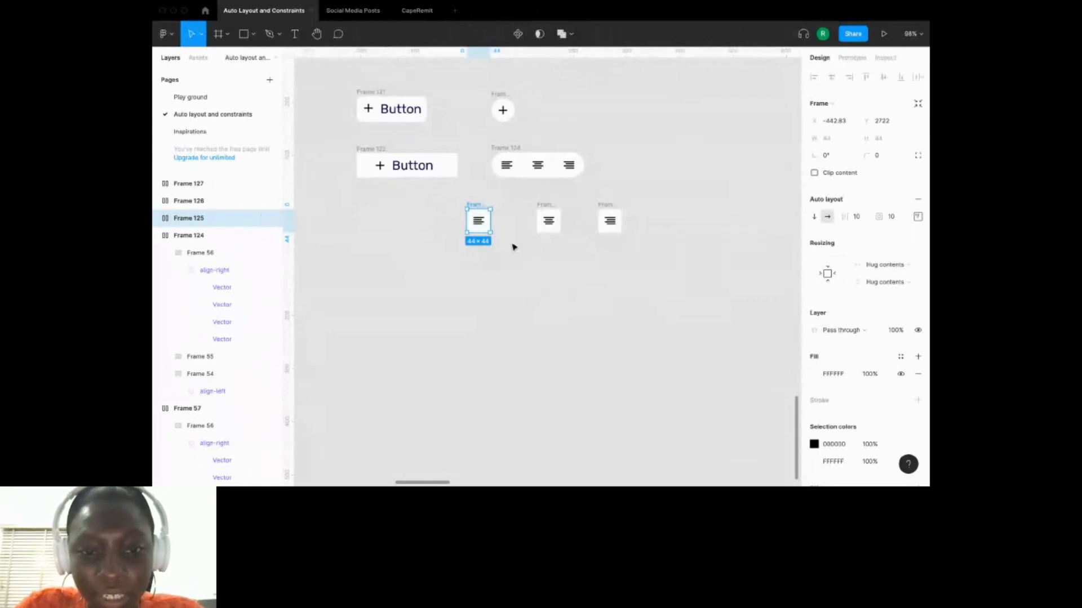
{"action": "scroll", "coordinate": [512, 245], "scroll_direction": "left", "scroll_amount": 2}
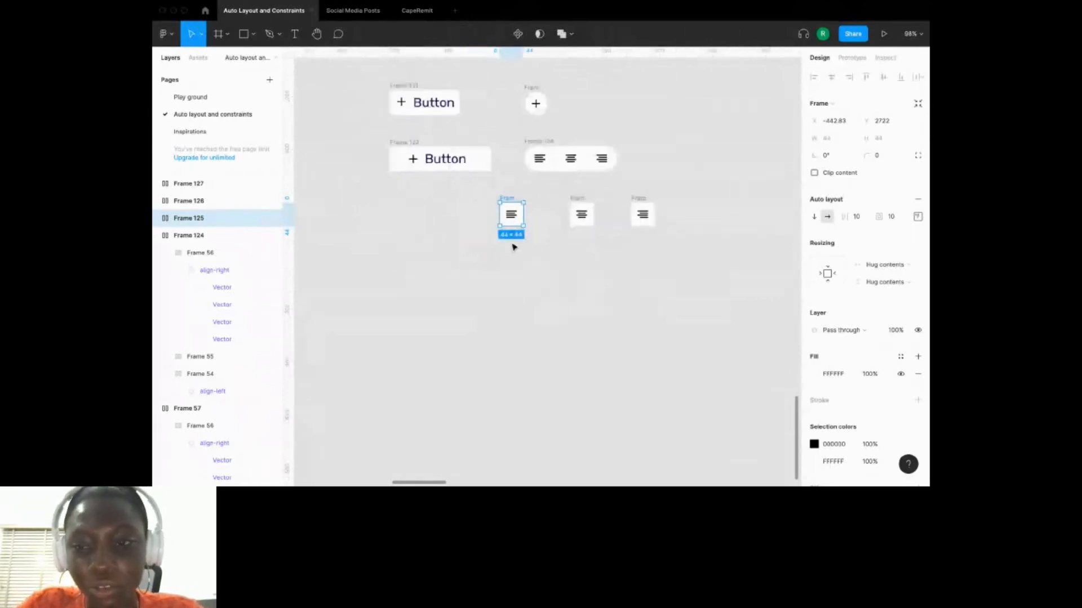
{"action": "scroll", "coordinate": [563, 231], "scroll_direction": "left", "scroll_amount": 3}
{"action": "scroll", "coordinate": [567, 193], "scroll_direction": "up", "scroll_amount": 5}
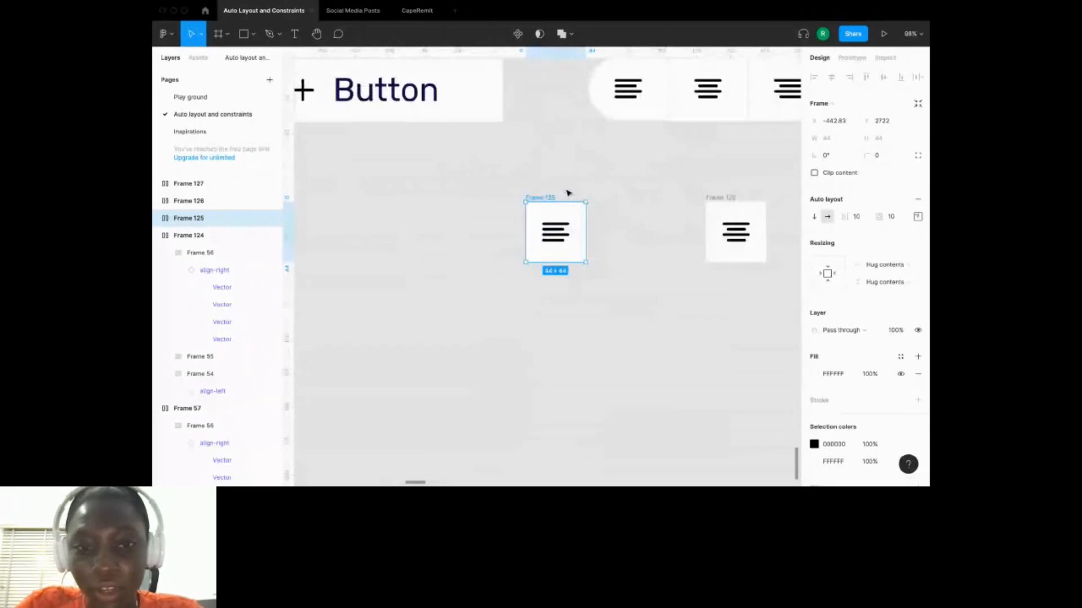
{"action": "scroll", "coordinate": [568, 193], "scroll_direction": "down", "scroll_amount": 2}
{"action": "scroll", "coordinate": [569, 175], "scroll_direction": "down", "scroll_amount": 6}
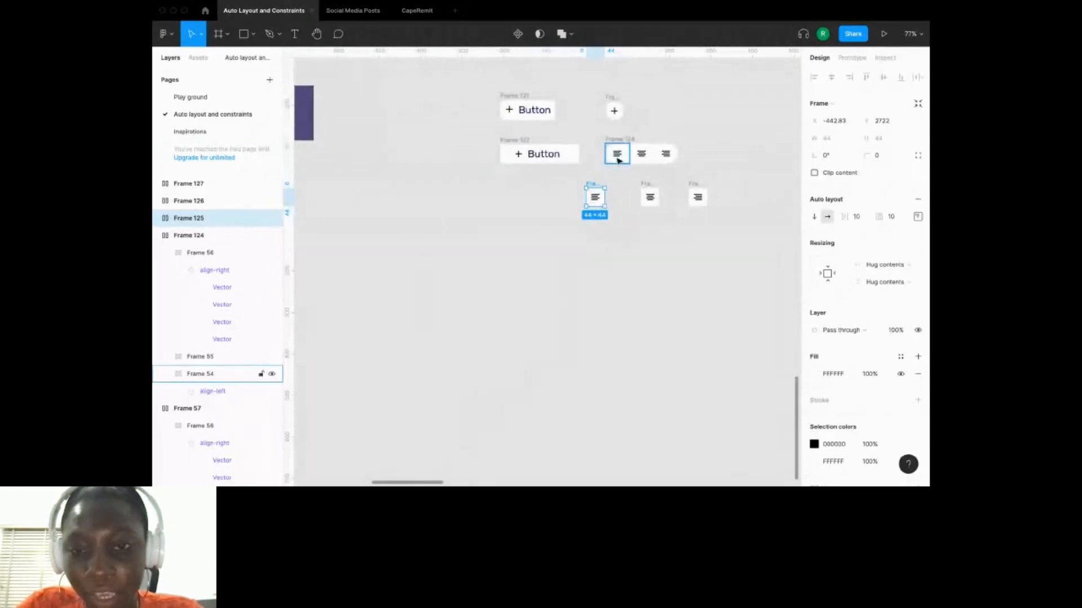
{"action": "scroll", "coordinate": [613, 158], "scroll_direction": "up", "scroll_amount": 3}
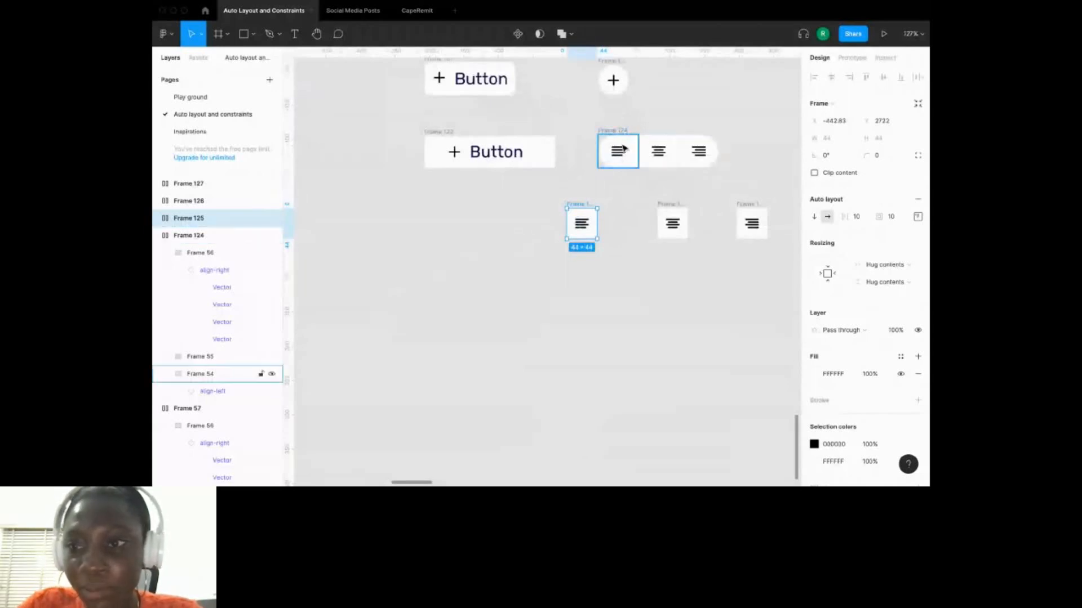
{"action": "left_click", "coordinate": [918, 155]}
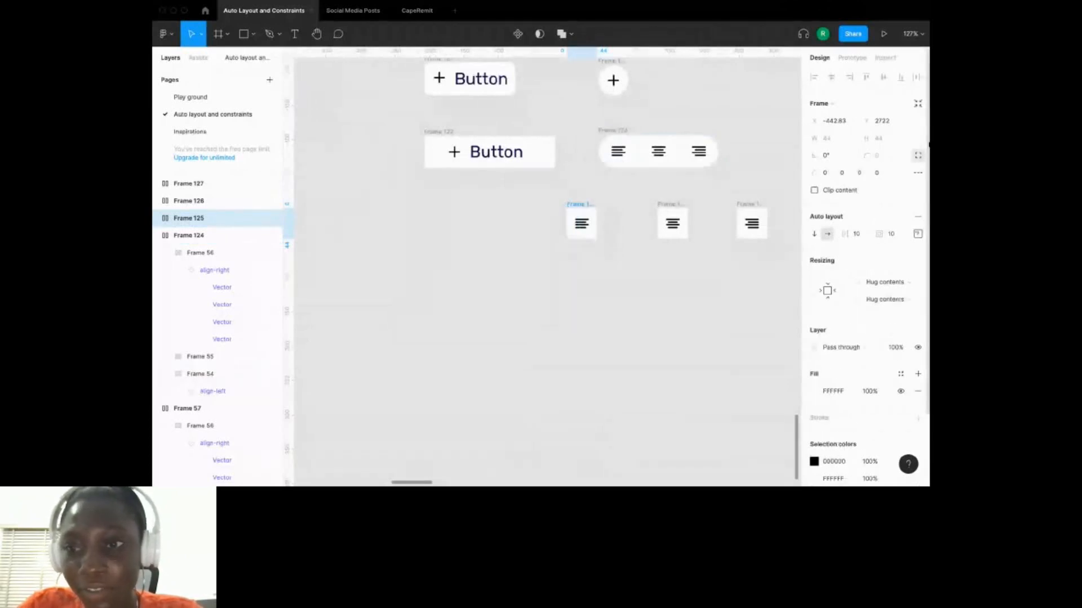
{"action": "left_click", "coordinate": [918, 155]}
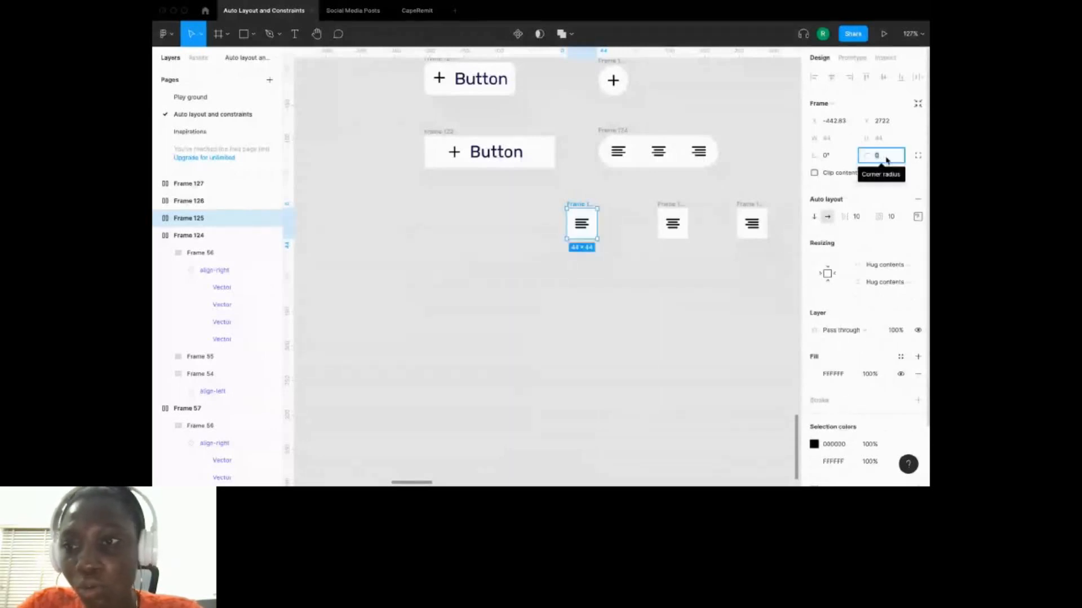
{"action": "left_click", "coordinate": [917, 155]}
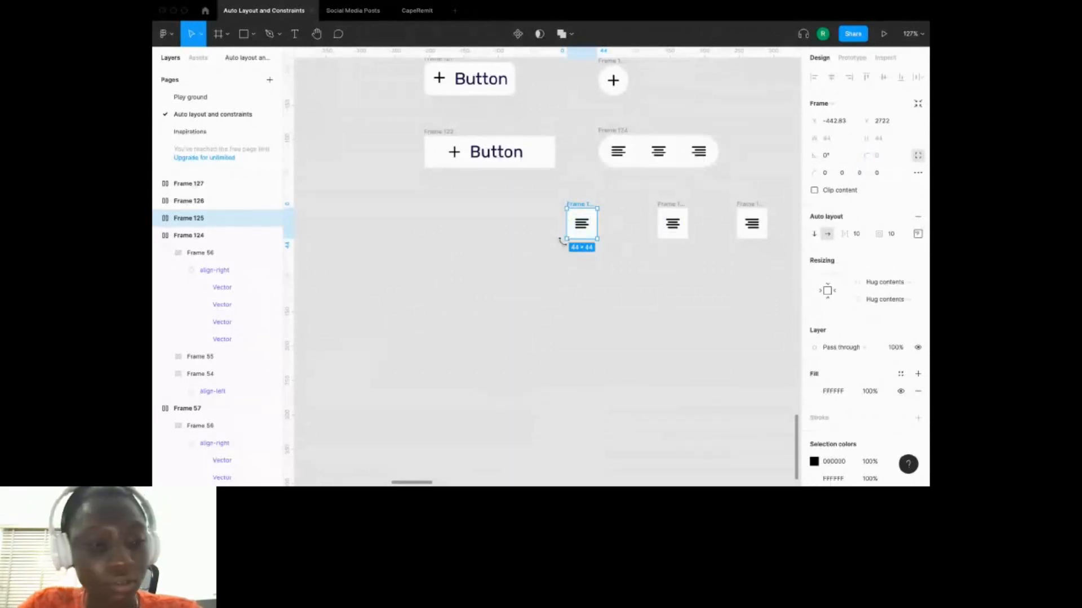
Set the align-left frame's top-left and bottom-left corner radii to 30.
{"action": "left_click", "coordinate": [825, 173]}
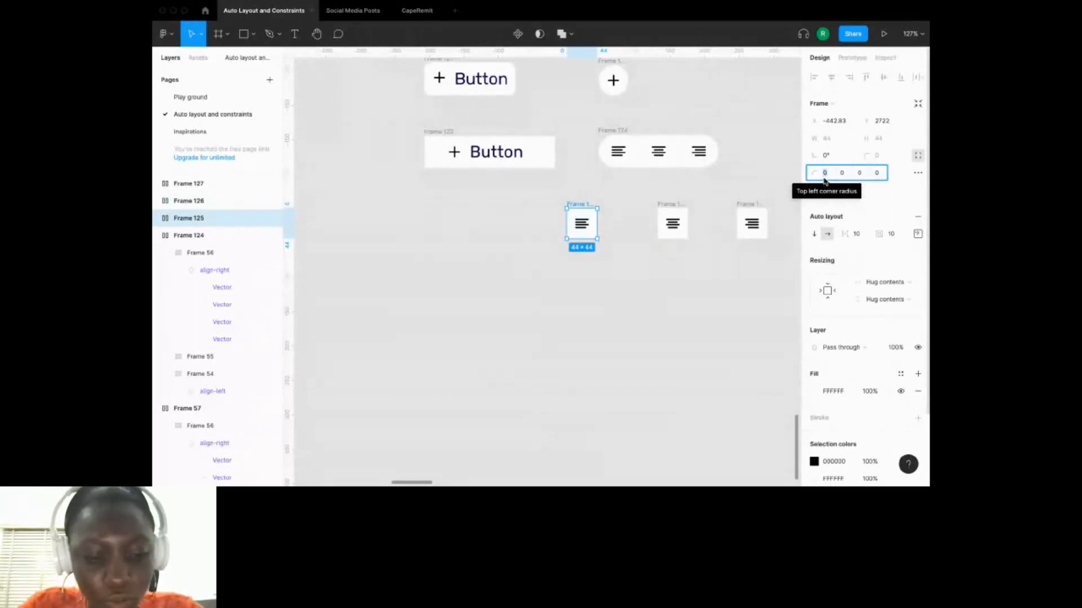
{"action": "type", "text": "38"}
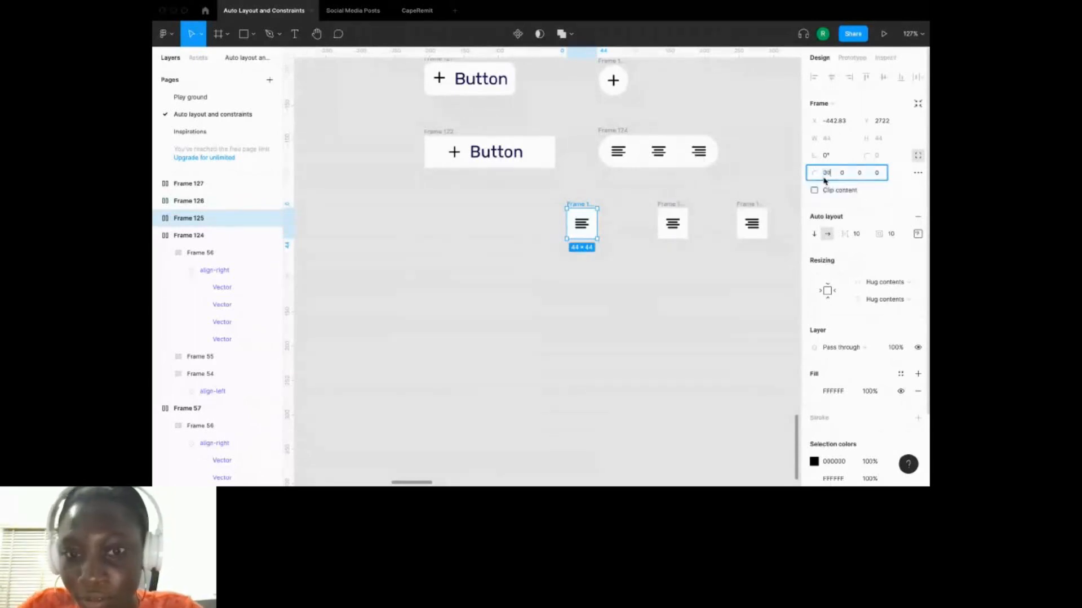
{"action": "key", "text": "Return"}
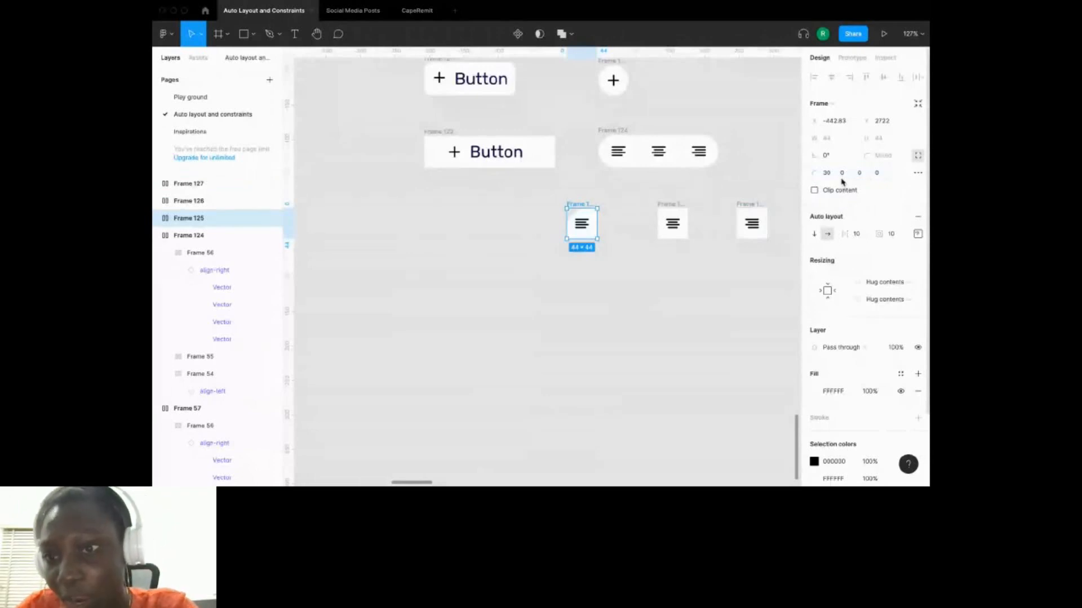
{"action": "left_click", "coordinate": [877, 175]}
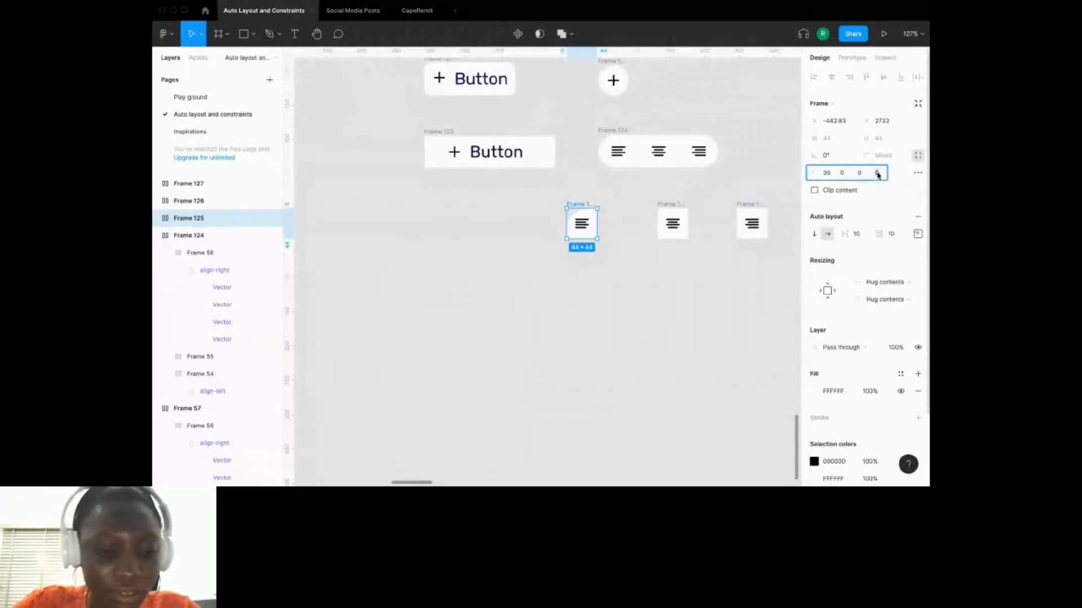
{"action": "type", "text": "30"}
{"action": "key", "text": "Return"}
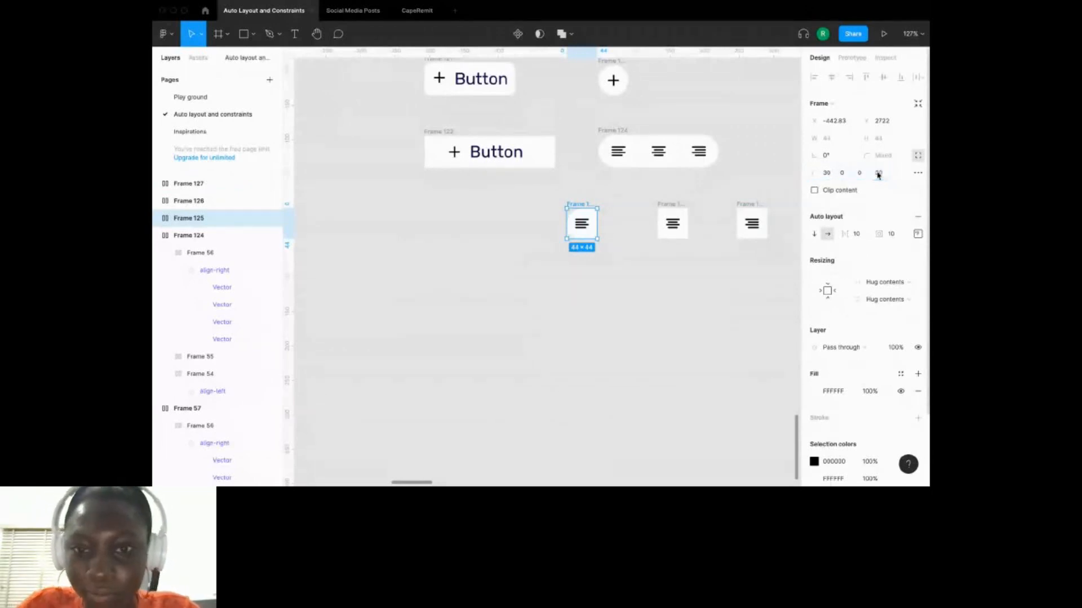
{"action": "left_click", "coordinate": [633, 355]}
Move the align-left and align-center frames together so they sit side by side without a gap.
{"action": "scroll", "coordinate": [633, 355], "scroll_direction": "down", "scroll_amount": 2}
{"action": "left_click_drag", "start_coordinate": [597, 146], "coordinate": [613, 145]}
{"action": "left_click_drag", "start_coordinate": [692, 144], "coordinate": [652, 144]}
Set the align-right frame's top-right and bottom-right corner radii to 30, and place it flush against the align-center frame.
{"action": "left_click", "coordinate": [775, 147]}
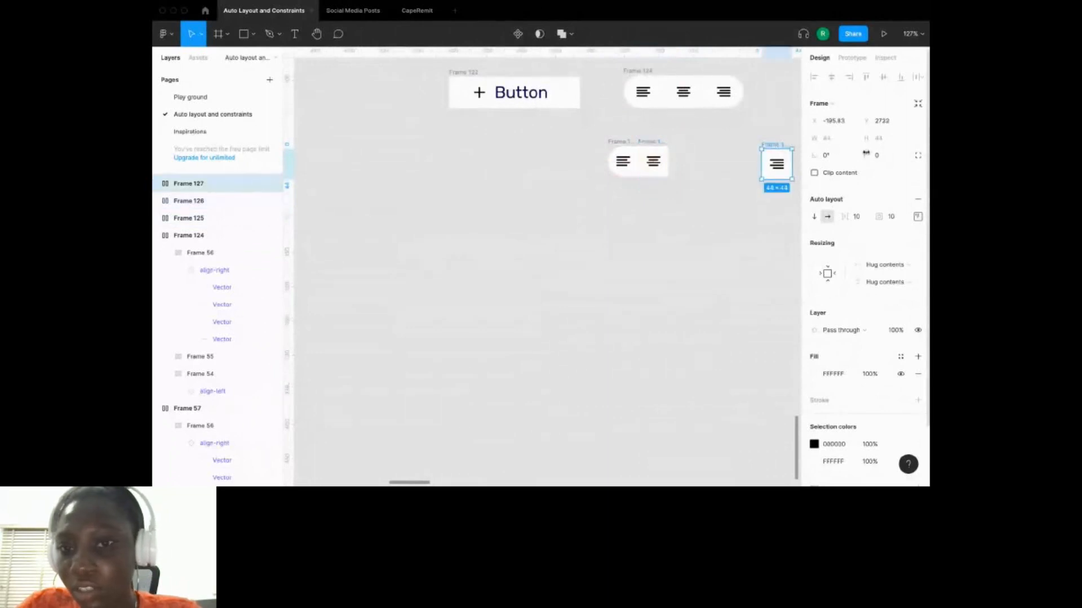
{"action": "left_click", "coordinate": [879, 156]}
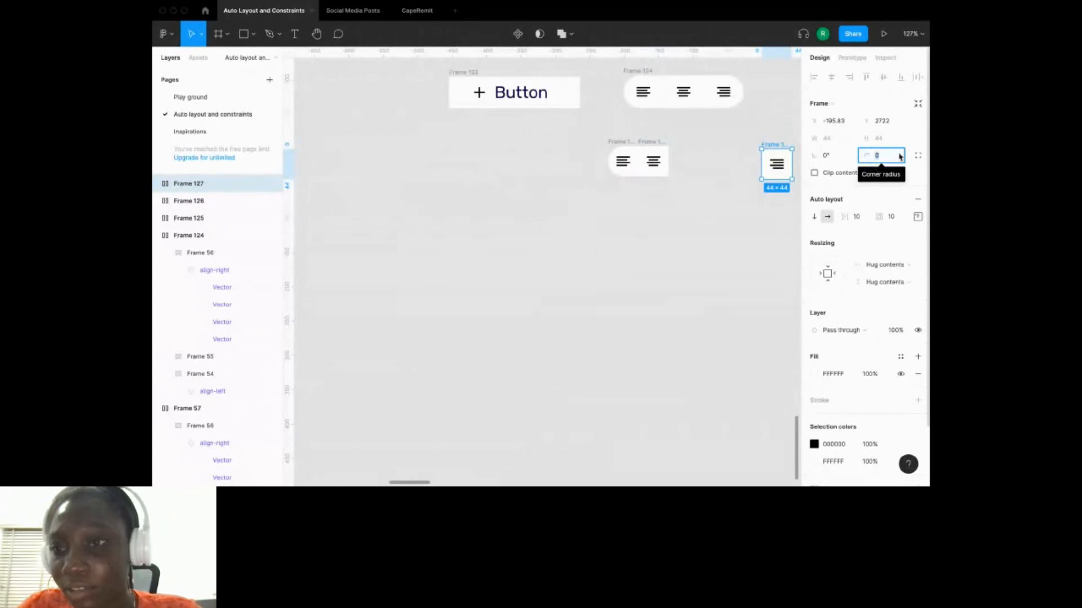
{"action": "left_click", "coordinate": [918, 156]}
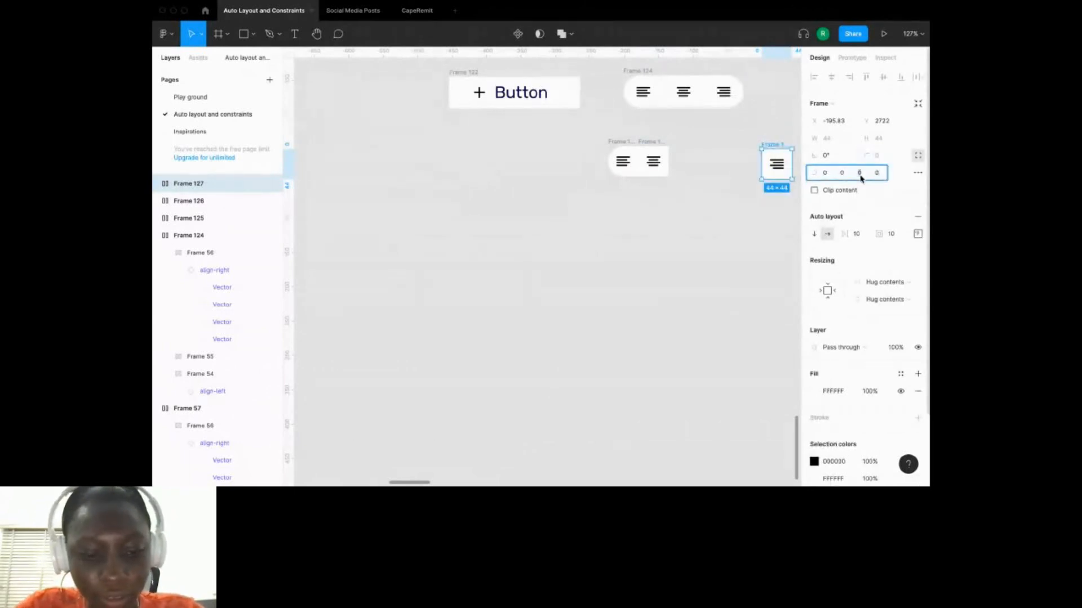
{"action": "left_click", "coordinate": [859, 173]}
{"action": "type", "text": "30"}
{"action": "key", "text": "Return"}
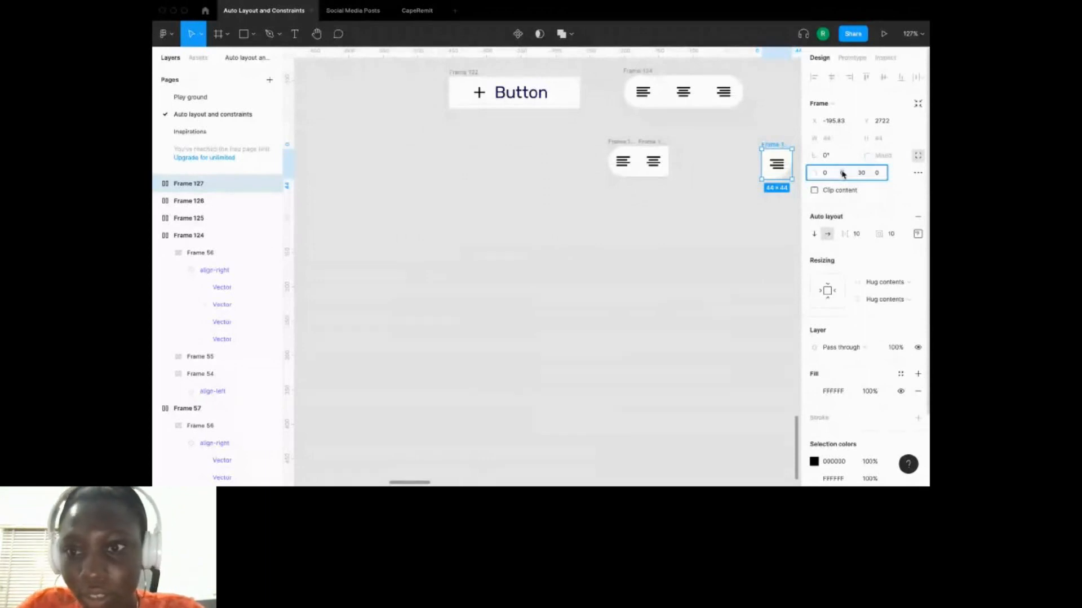
{"action": "left_click_drag", "start_coordinate": [771, 145], "coordinate": [677, 146]}
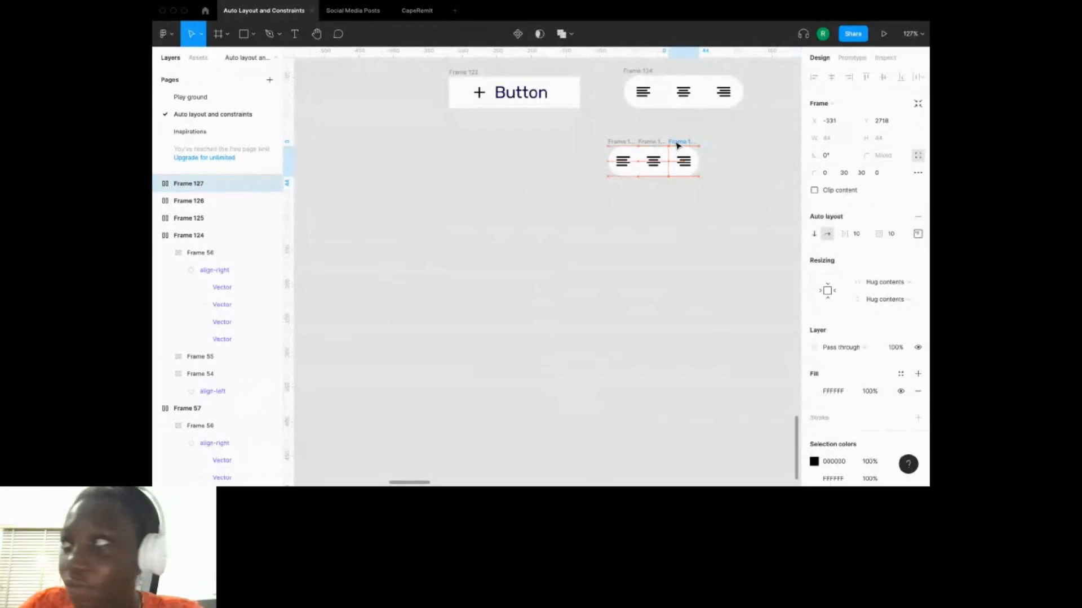
Add a black 000000 inside stroke of 1 to all three adjoining icon frames.
{"action": "left_click", "coordinate": [623, 147]}
{"action": "left_click", "coordinate": [652, 145], "text": "shift"}
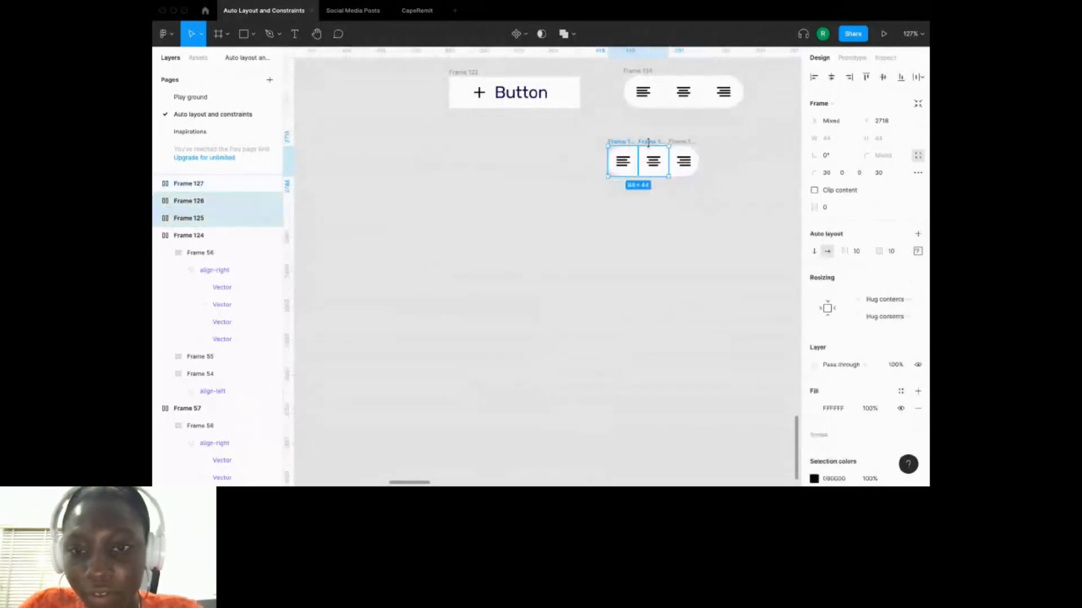
{"action": "left_click", "coordinate": [682, 146], "text": "shift"}
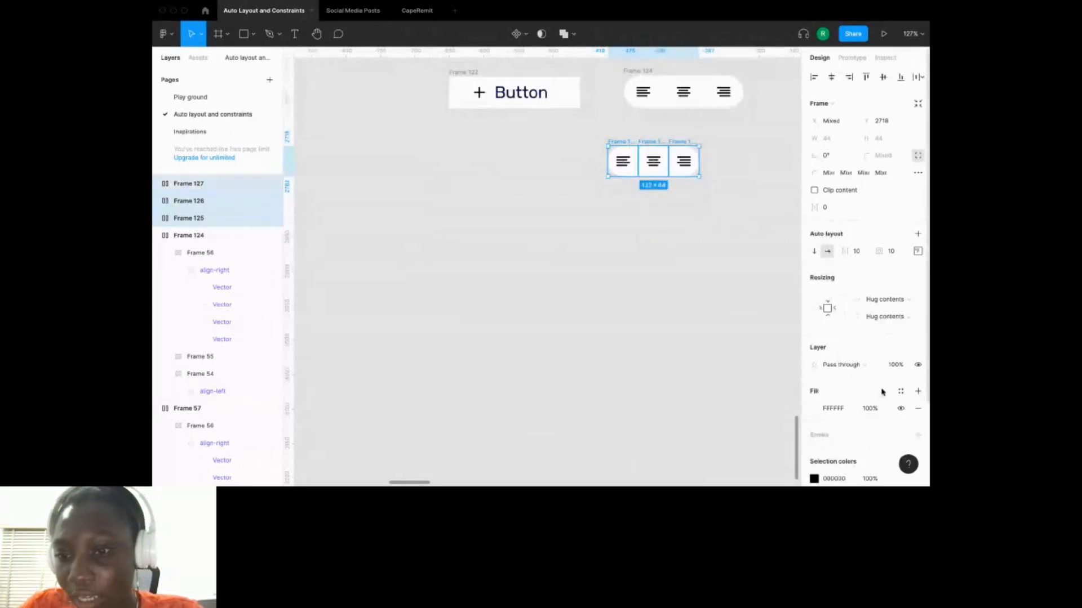
{"action": "scroll", "coordinate": [906, 422], "scroll_direction": "down", "scroll_amount": 2}
{"action": "left_click", "coordinate": [918, 388]}
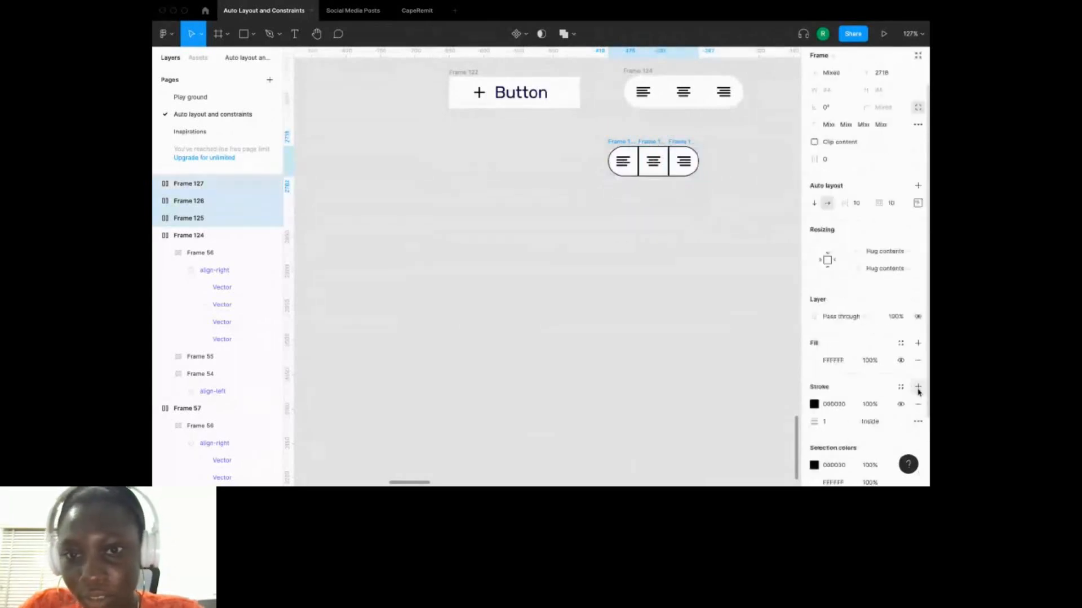
Wrap the three adjoining icon frames together in one horizontal auto layout frame.
{"action": "left_click", "coordinate": [735, 272]}
{"action": "left_click_drag", "start_coordinate": [735, 272], "coordinate": [595, 140]}
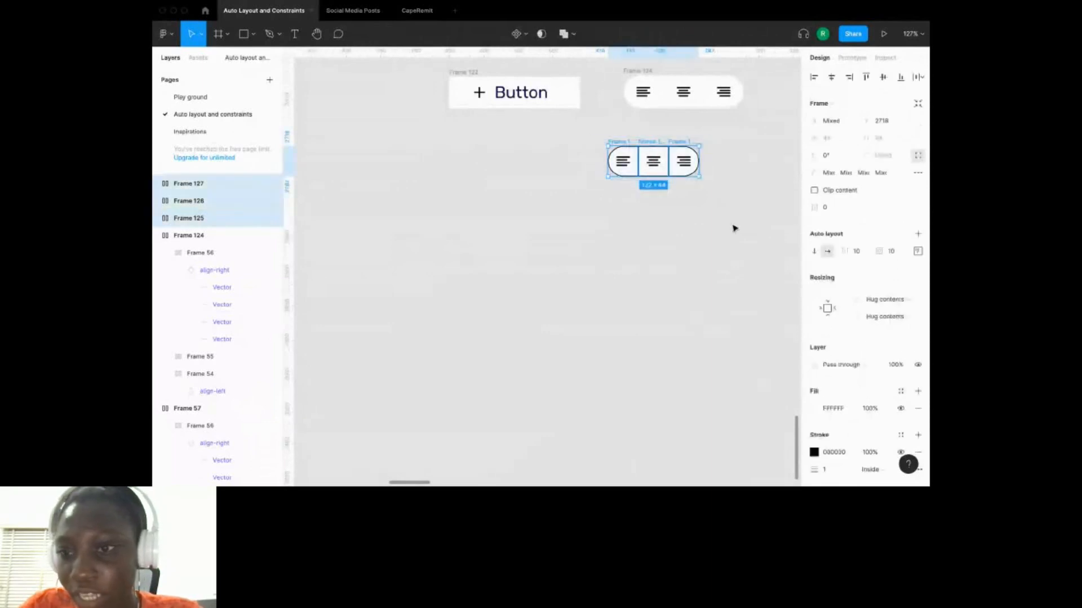
{"action": "left_click", "coordinate": [917, 233]}
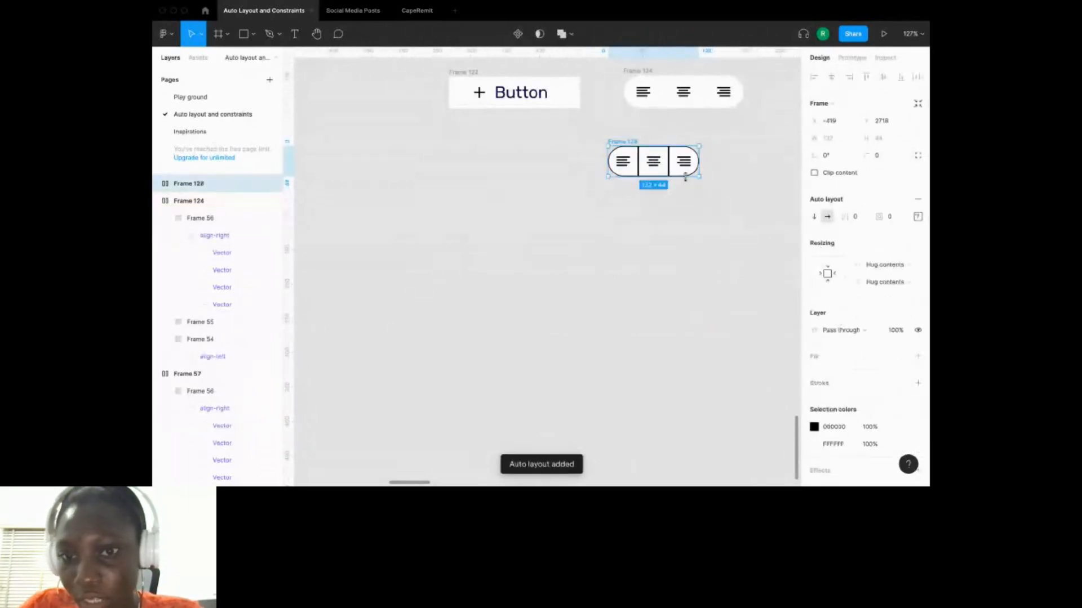
Change the stroke colour of the three nested icon frames to F5F5F5.
{"action": "scroll", "coordinate": [871, 397], "scroll_direction": "down", "scroll_amount": 2}
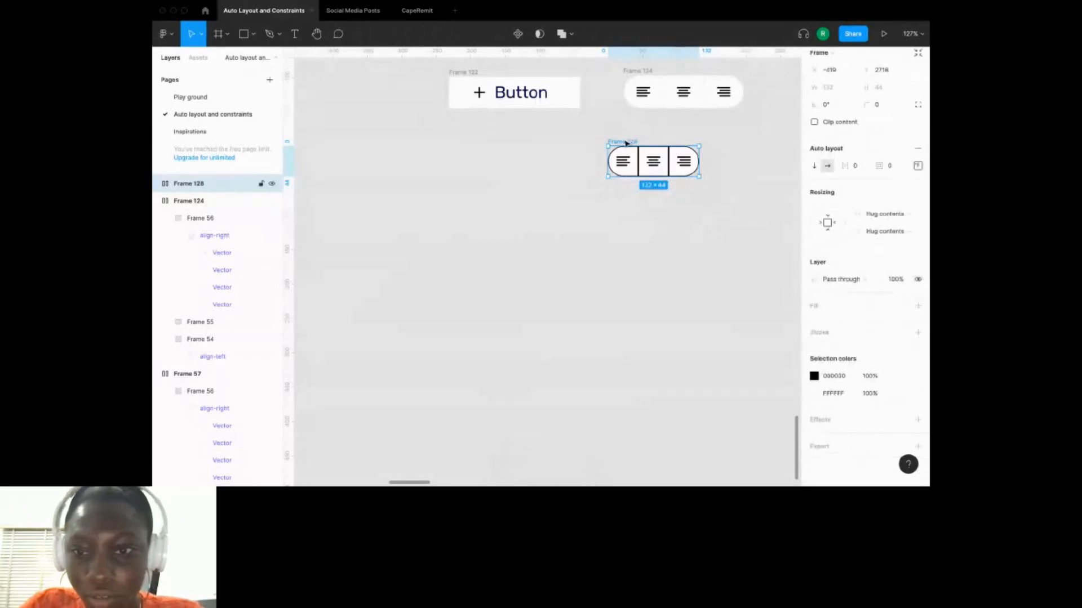
{"action": "key", "text": "Return"}
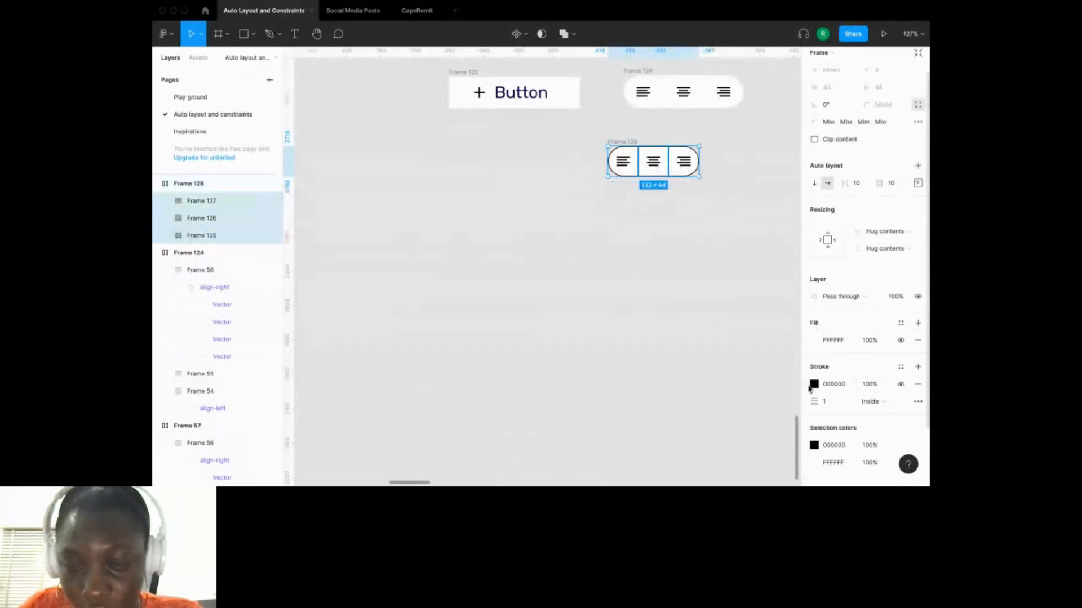
{"action": "left_click", "coordinate": [814, 384]}
{"action": "left_click", "coordinate": [636, 225]}
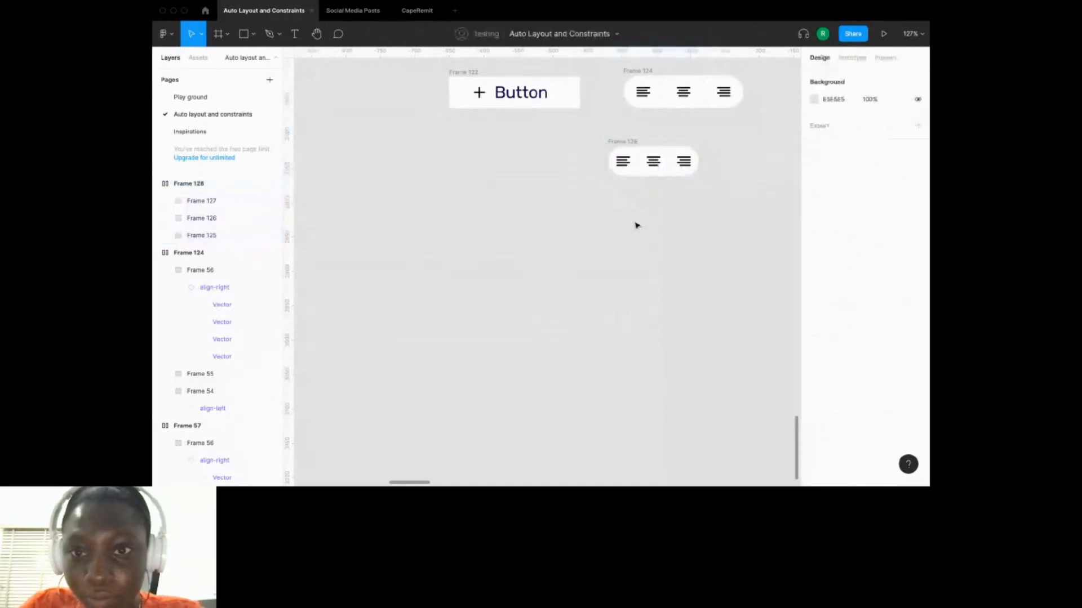
Examine the new outer auto layout frame and its nested align-center and align-left frames.
{"action": "scroll", "coordinate": [661, 196], "scroll_direction": "down", "scroll_amount": 1}
{"action": "left_click", "coordinate": [632, 145]}
{"action": "scroll", "coordinate": [634, 146], "scroll_direction": "up", "scroll_amount": 1}
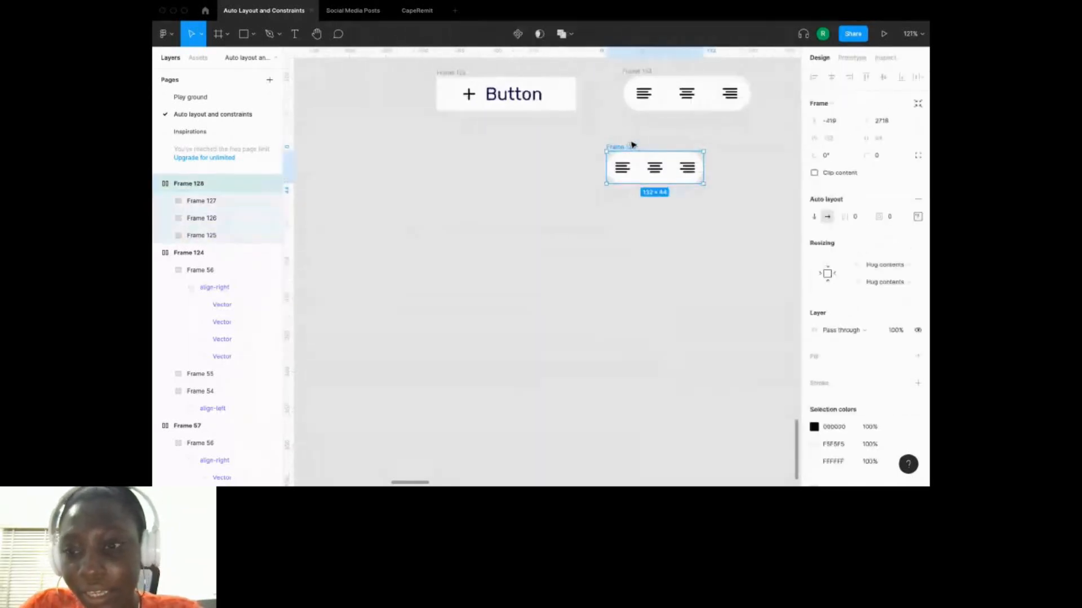
{"action": "left_click", "coordinate": [664, 165]}
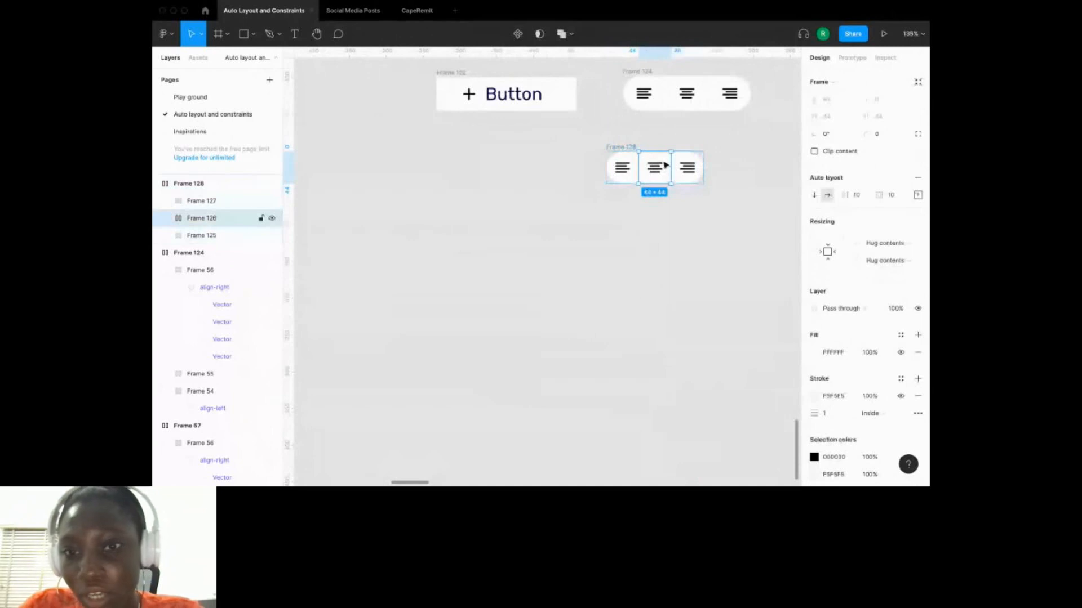
{"action": "key", "text": "Escape"}
{"action": "left_click", "coordinate": [628, 148]}
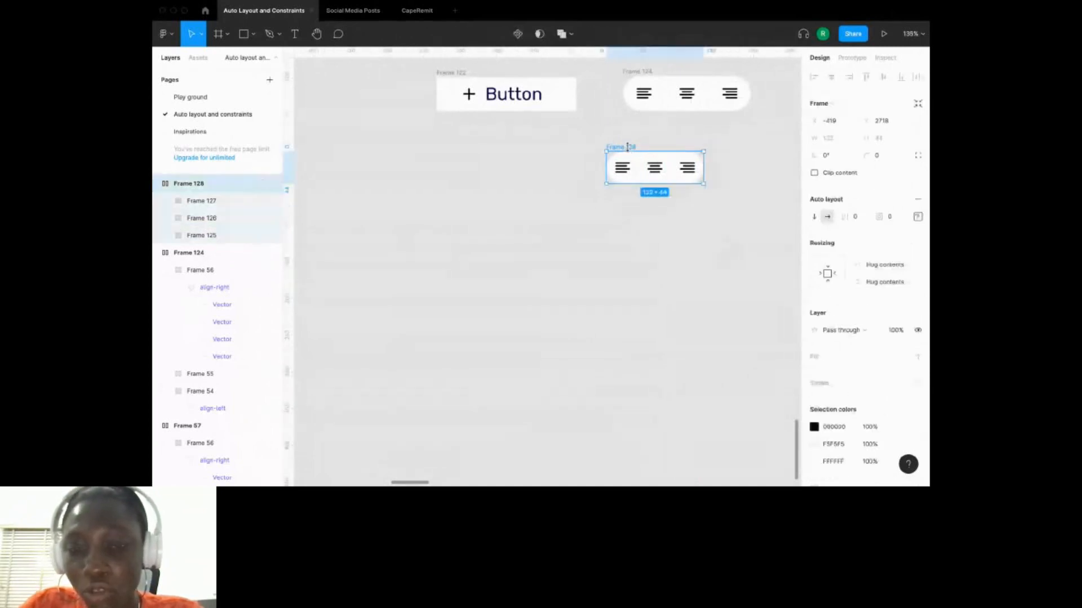
{"action": "left_click", "coordinate": [626, 176]}
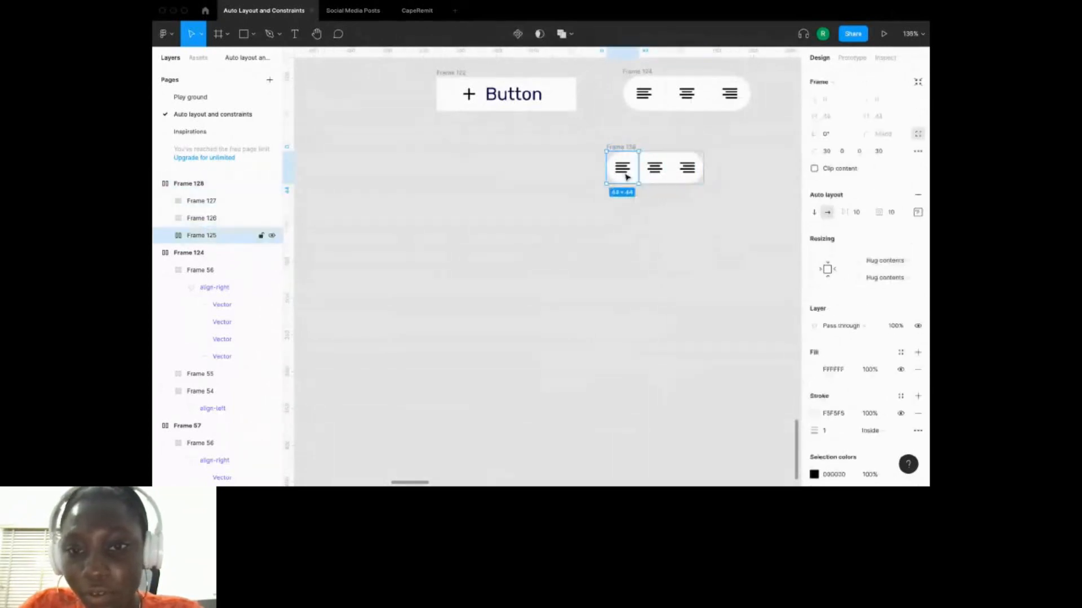
{"action": "double_click", "coordinate": [626, 176]}
{"action": "left_click", "coordinate": [685, 236]}
Set the horizontal resizing of the three nested icon frames to Fill container.
{"action": "left_click", "coordinate": [622, 167]}
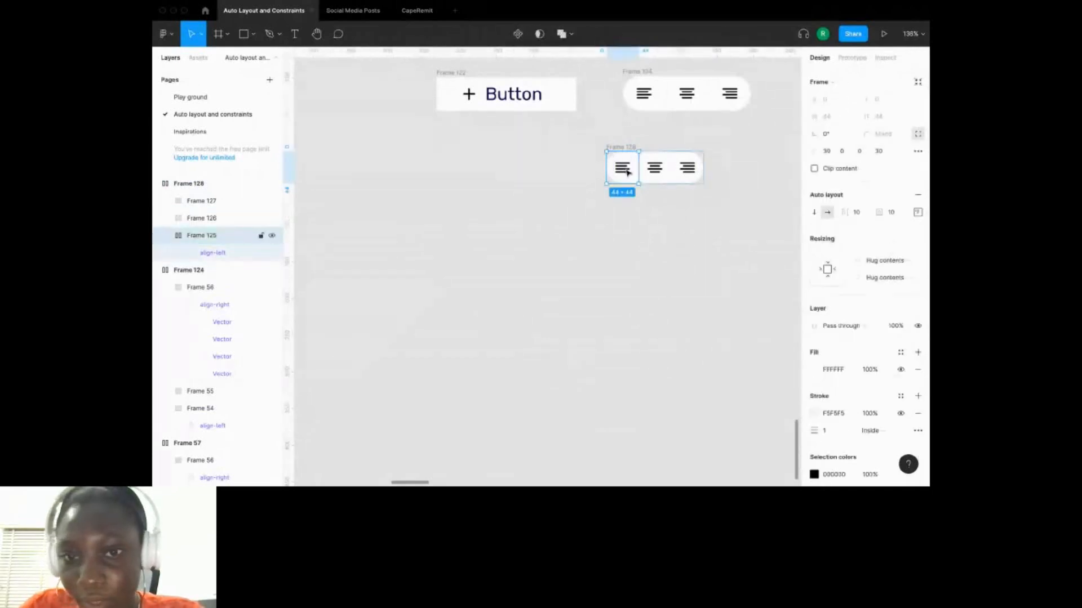
{"action": "left_click", "coordinate": [889, 259]}
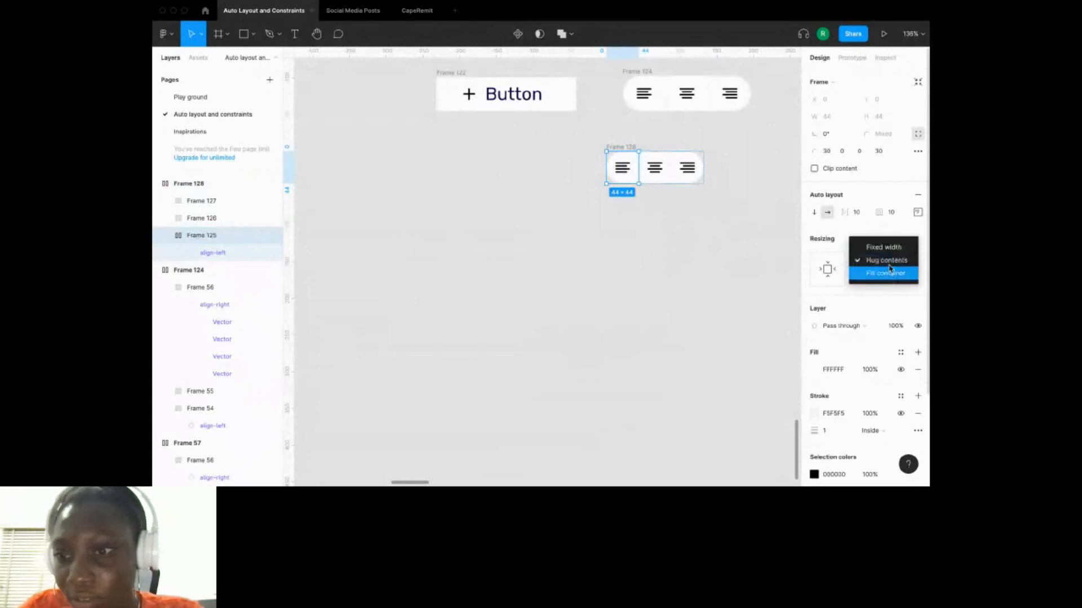
{"action": "left_click", "coordinate": [885, 273]}
{"action": "left_click", "coordinate": [654, 168]}
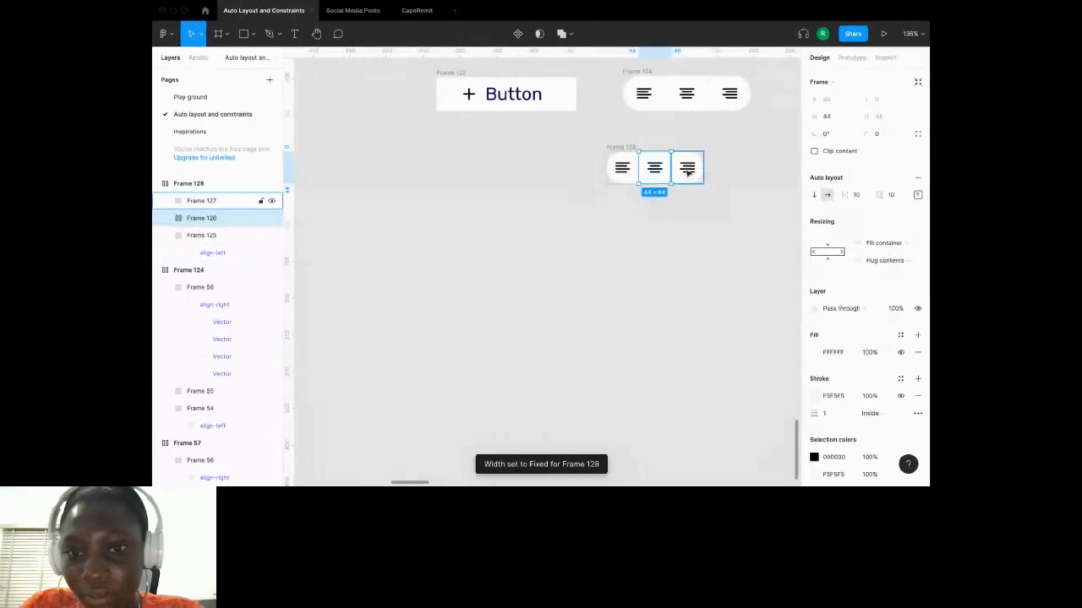
Stretch the new three-icon frame wider to test its resizing, and undo the change.
{"action": "left_click", "coordinate": [622, 147]}
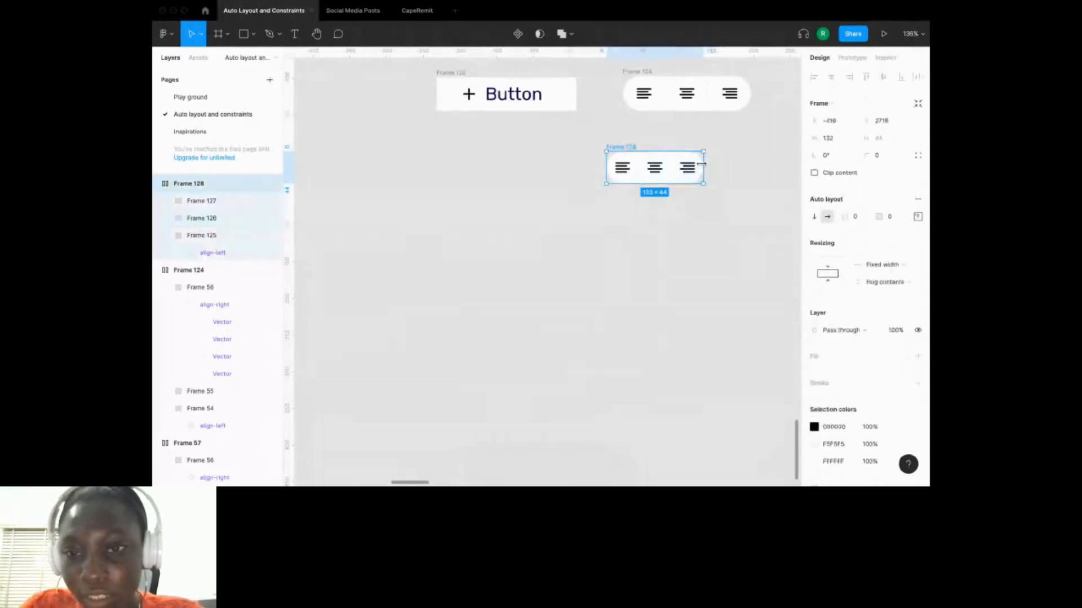
{"action": "left_click_drag", "start_coordinate": [701, 163], "coordinate": [807, 160]}
{"action": "key", "text": "super+z"}
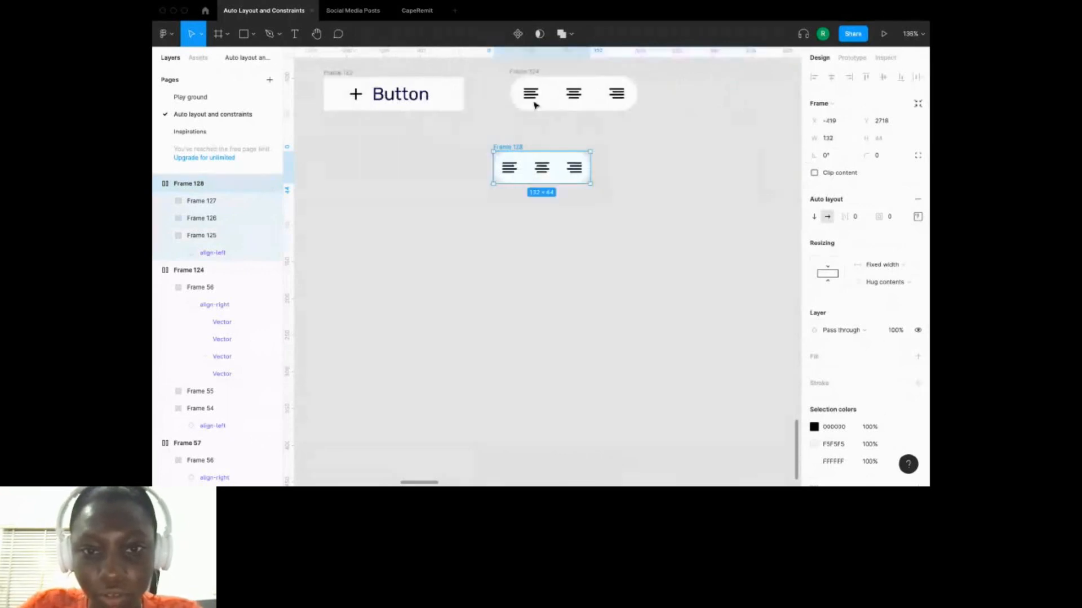
Set the horizontal resizing of the align-left, align-center and align-right icons inside their frames to Fill container.
{"action": "double_click", "coordinate": [517, 170]}
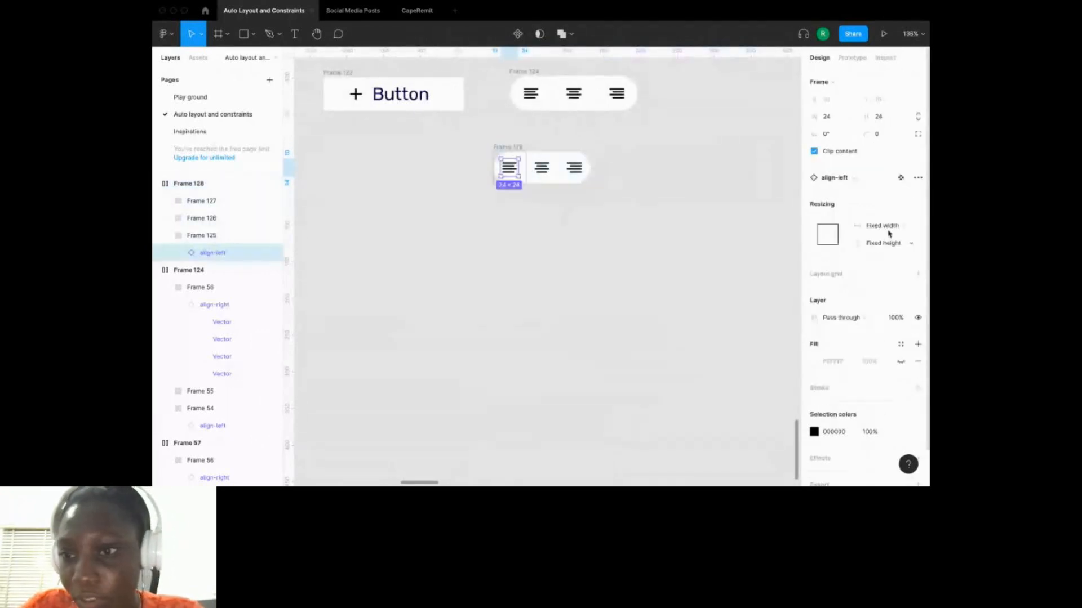
{"action": "left_click", "coordinate": [898, 225]}
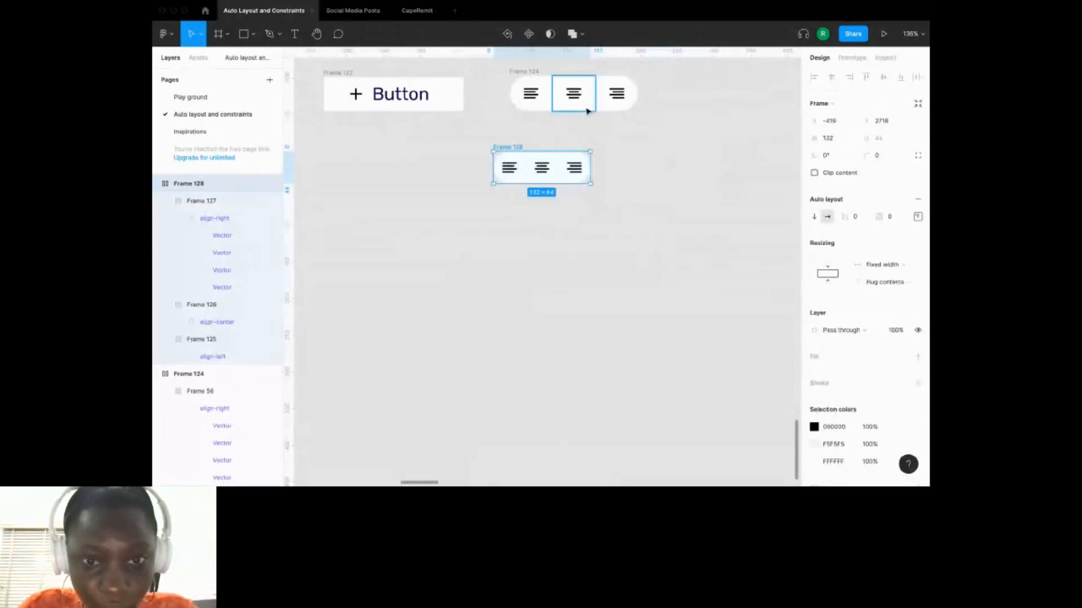
{"action": "left_click", "coordinate": [509, 167]}
{"action": "left_click", "coordinate": [563, 238]}
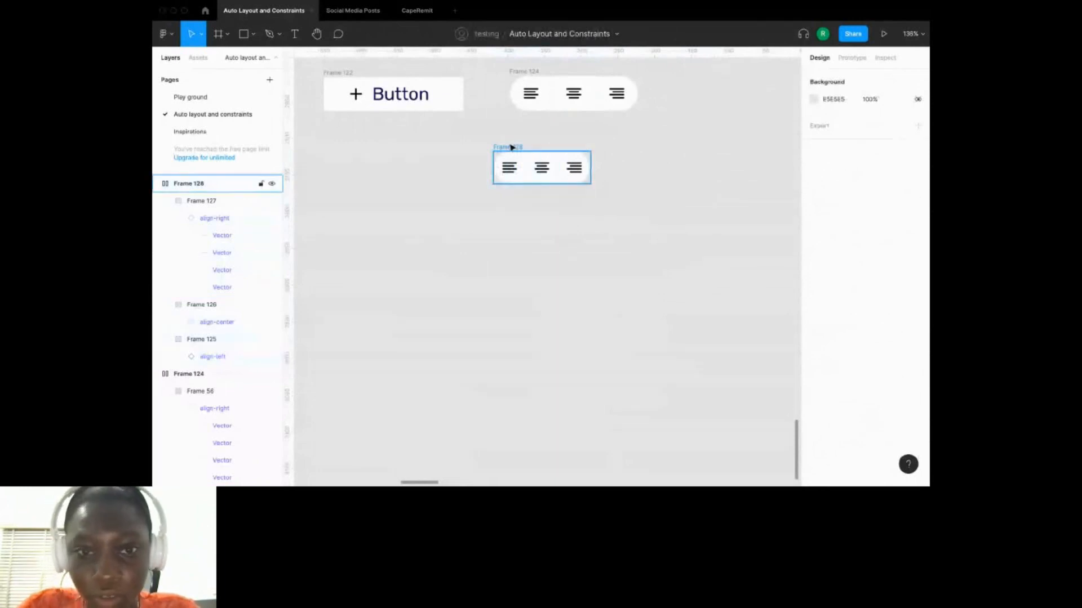
{"action": "key", "text": "super+z"}
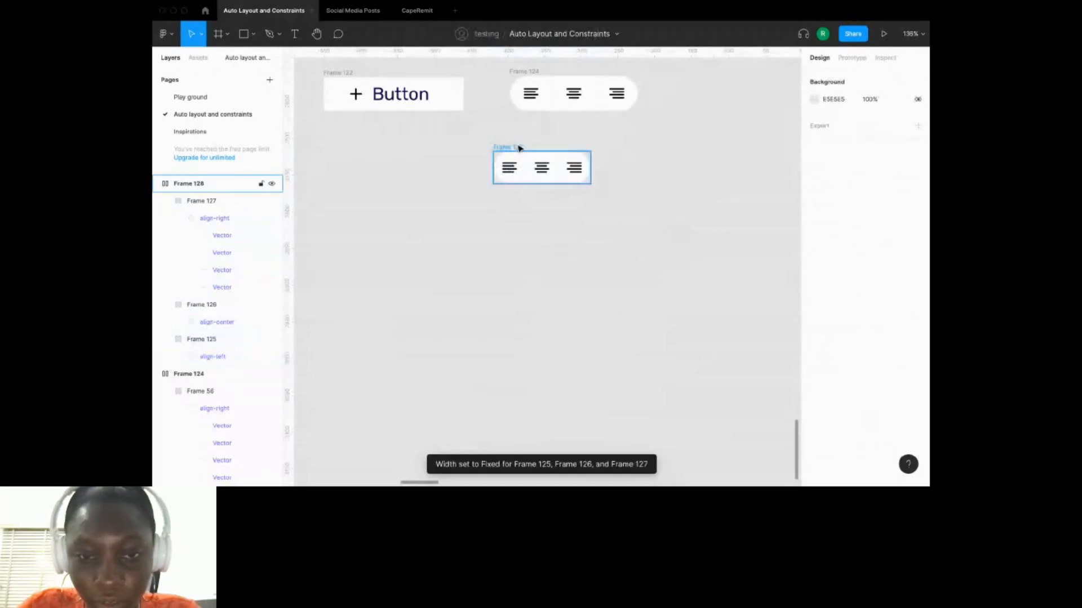
Test the three-icon frame's resizing at widths of about 241 and about 206, undoing each stretch.
{"action": "left_click", "coordinate": [519, 149]}
{"action": "left_click_drag", "start_coordinate": [591, 162], "coordinate": [671, 162]}
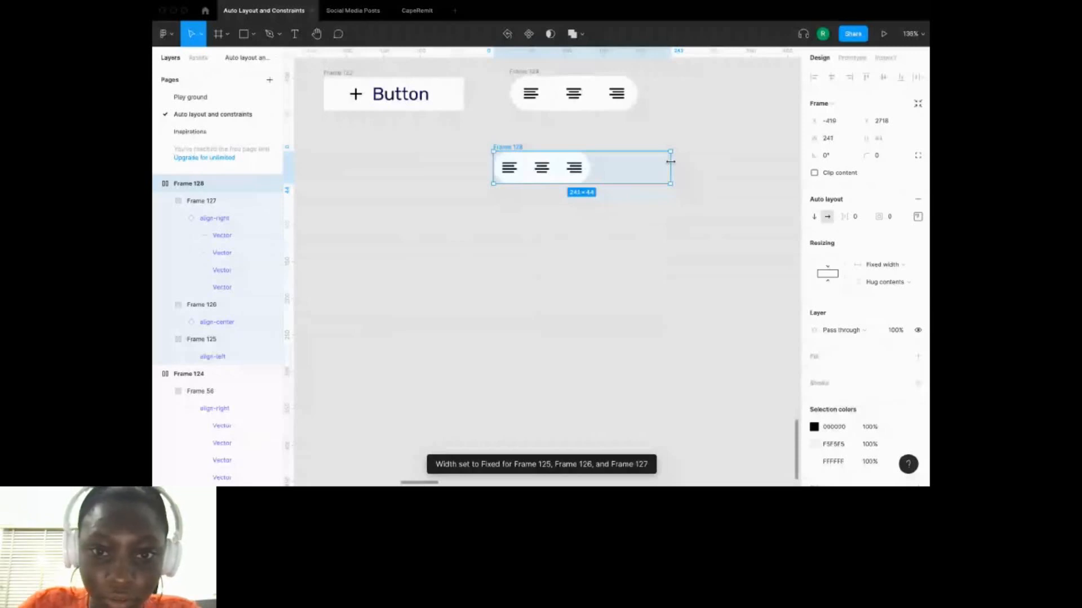
{"action": "key", "text": "super+z"}
{"action": "left_click", "coordinate": [200, 185]}
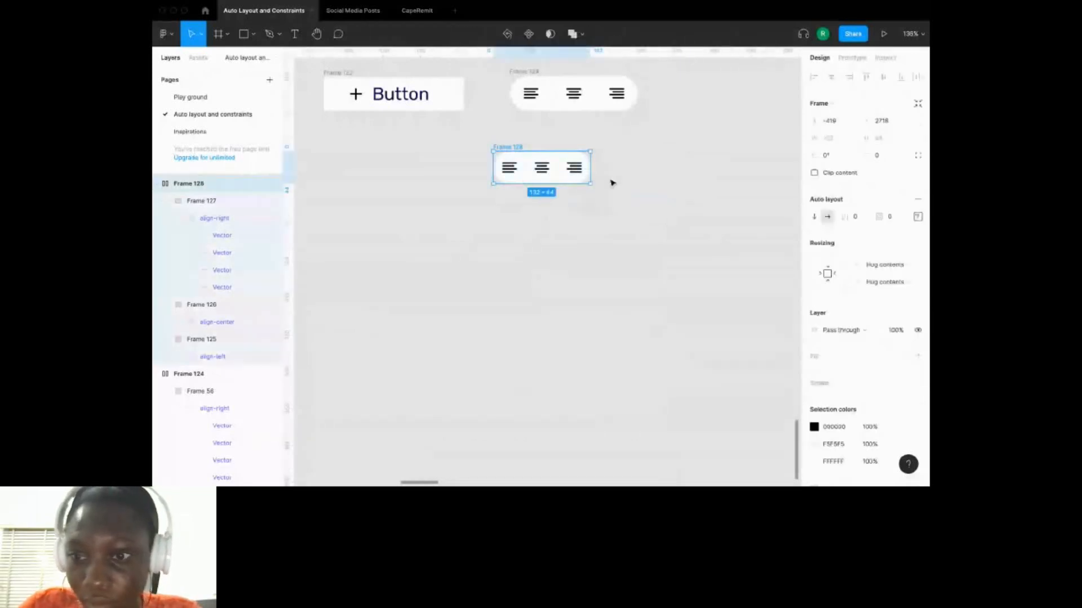
{"action": "left_click_drag", "start_coordinate": [591, 175], "coordinate": [645, 176]}
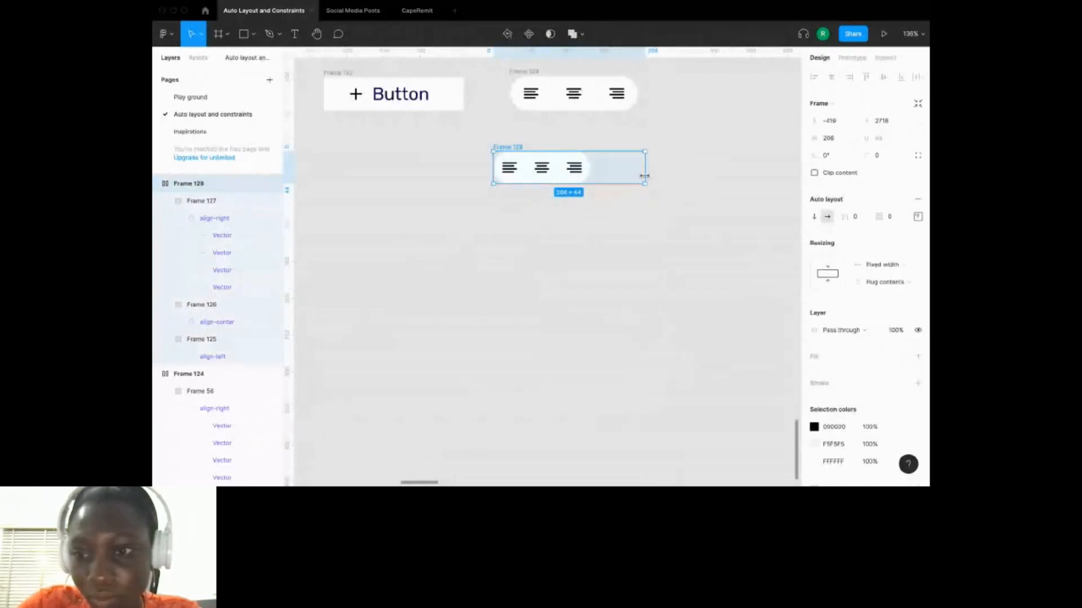
{"action": "double_click", "coordinate": [644, 176]}
Set the width of the three nested icon frames to Fill container and check the align-left icon's resizing.
{"action": "left_click", "coordinate": [505, 171]}
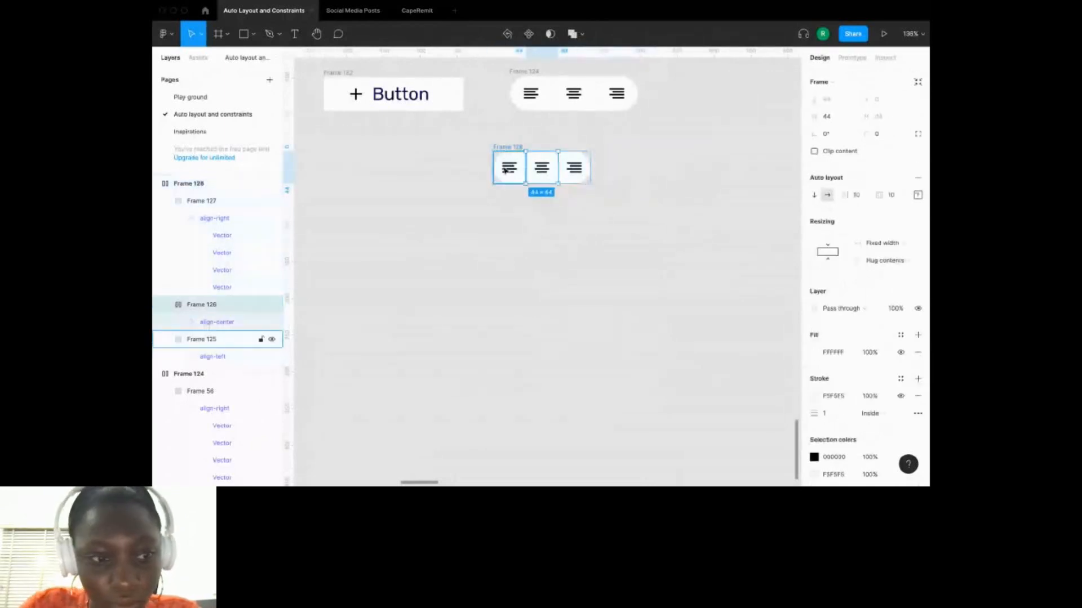
{"action": "left_click", "coordinate": [540, 170]}
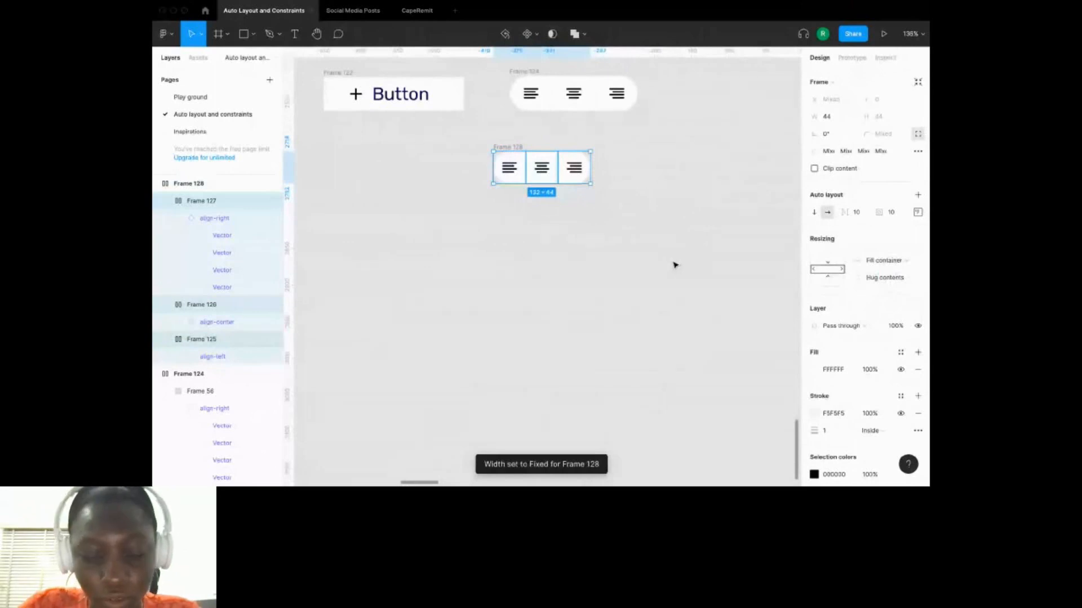
{"action": "double_click", "coordinate": [500, 173]}
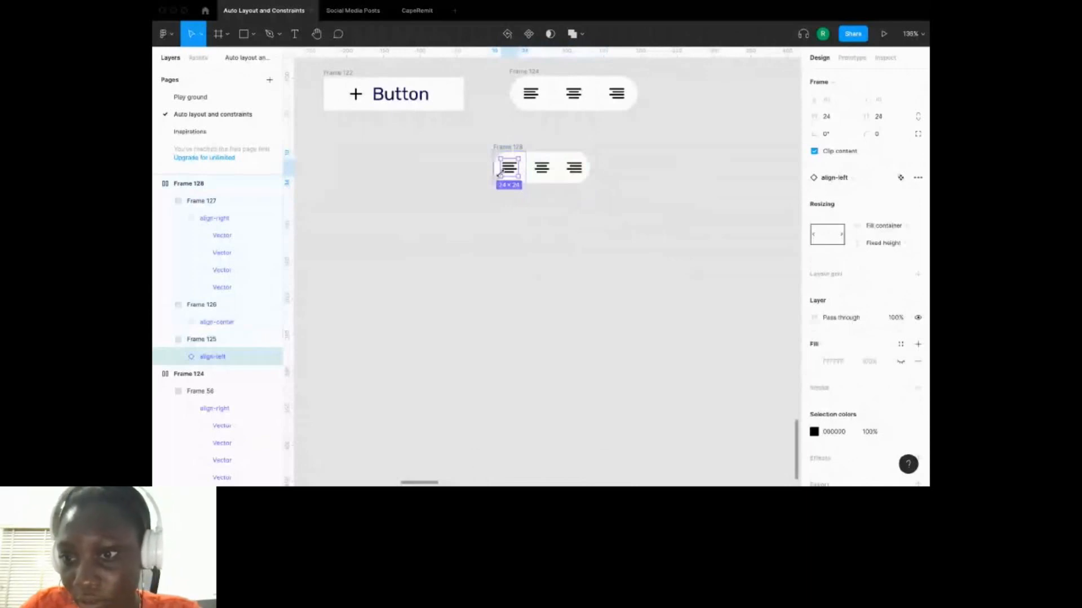
{"action": "left_click", "coordinate": [710, 296]}
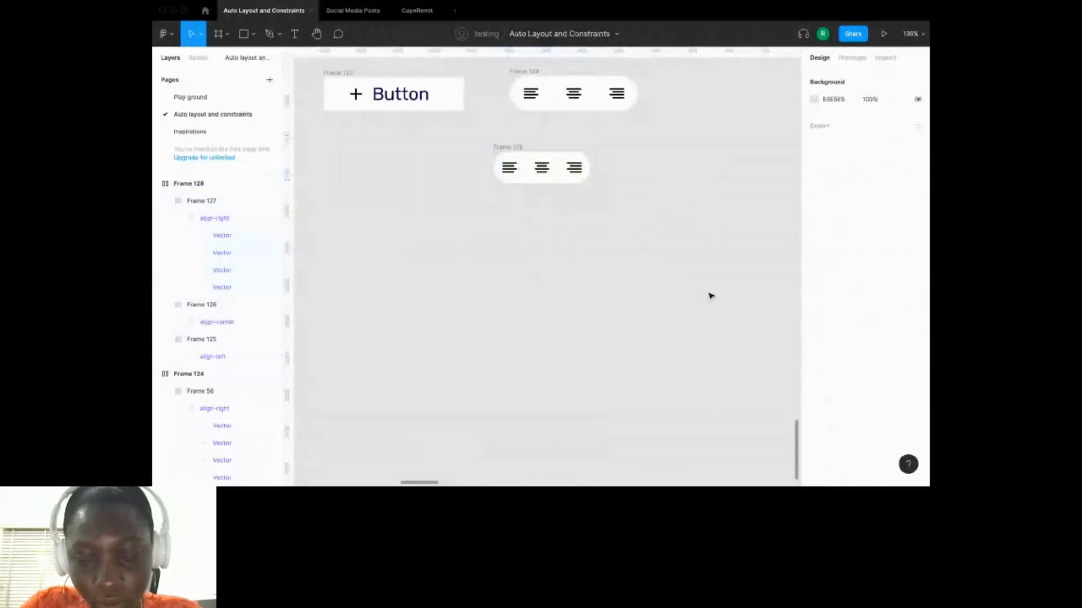
Stretch the three-icon frame to a width of about 275 as a resizing test, and restore its previous width.
{"action": "left_click", "coordinate": [508, 147]}
{"action": "left_click_drag", "start_coordinate": [589, 168], "coordinate": [695, 163]}
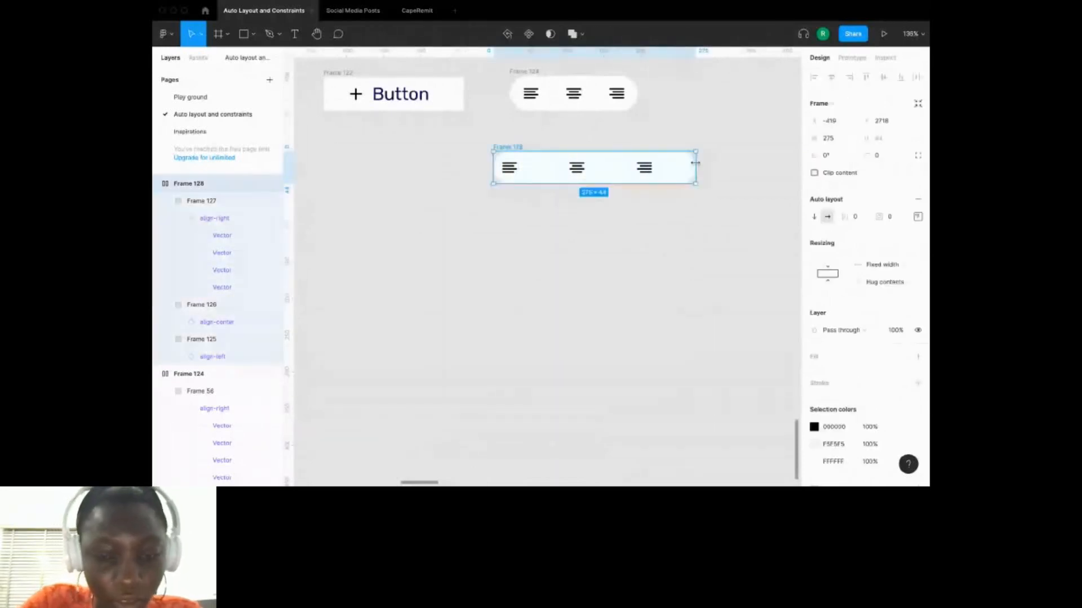
{"action": "double_click", "coordinate": [695, 163]}
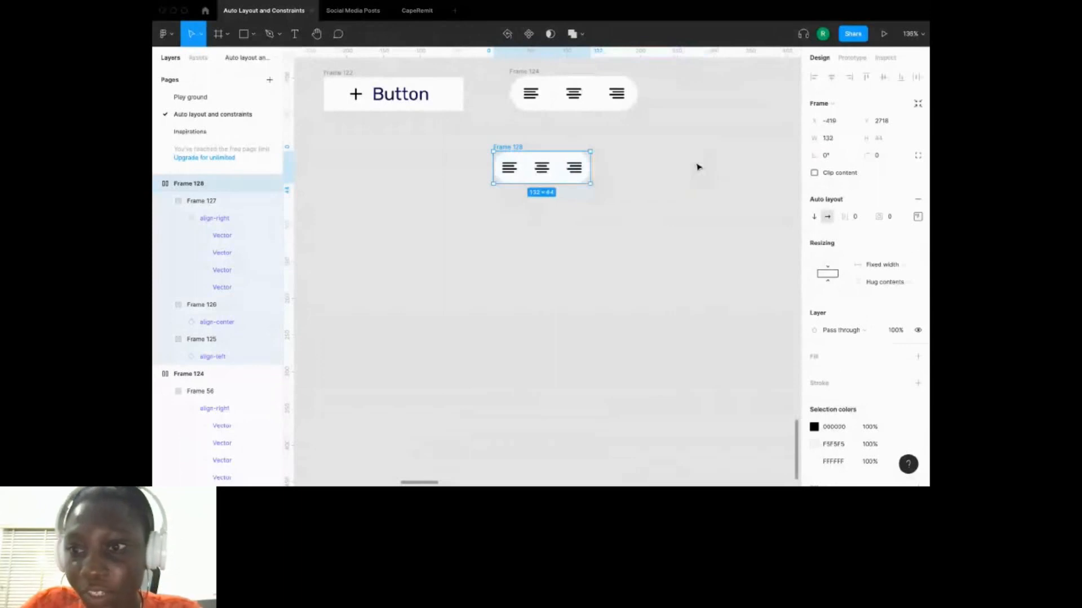
Set the content alignment of the align-left, align-center and align-right icon frames to centre.
{"action": "left_click", "coordinate": [522, 176]}
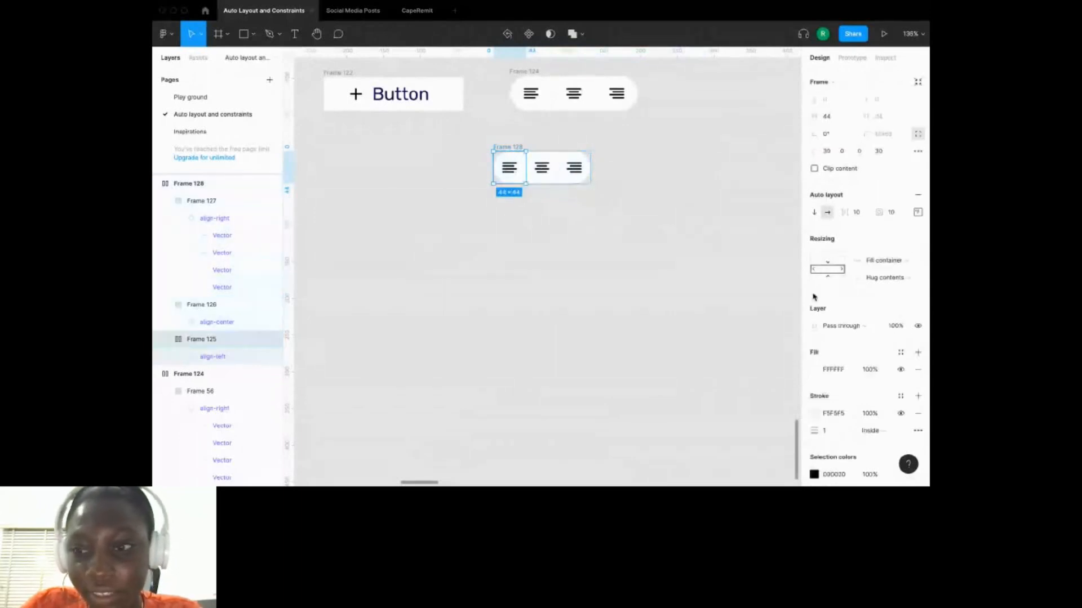
{"action": "left_click", "coordinate": [918, 212]}
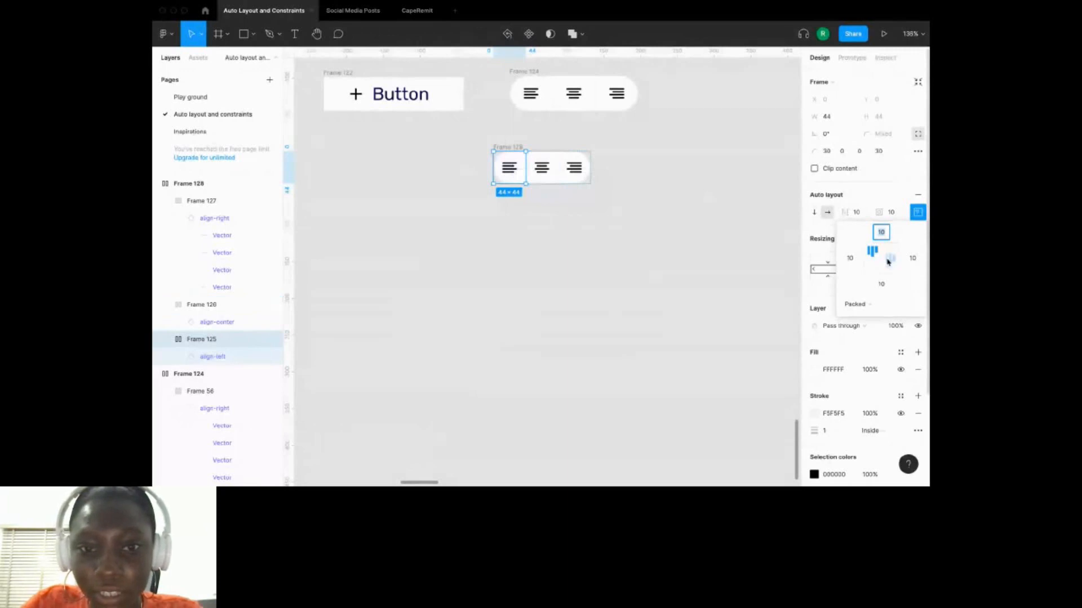
{"action": "key", "text": "Tab"}
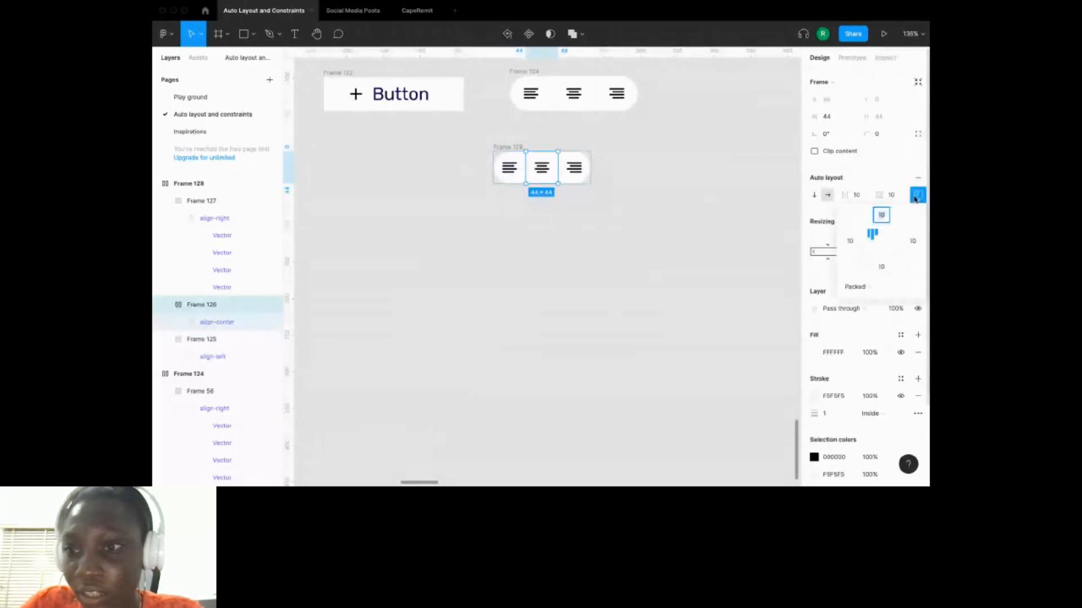
{"action": "left_click", "coordinate": [881, 240]}
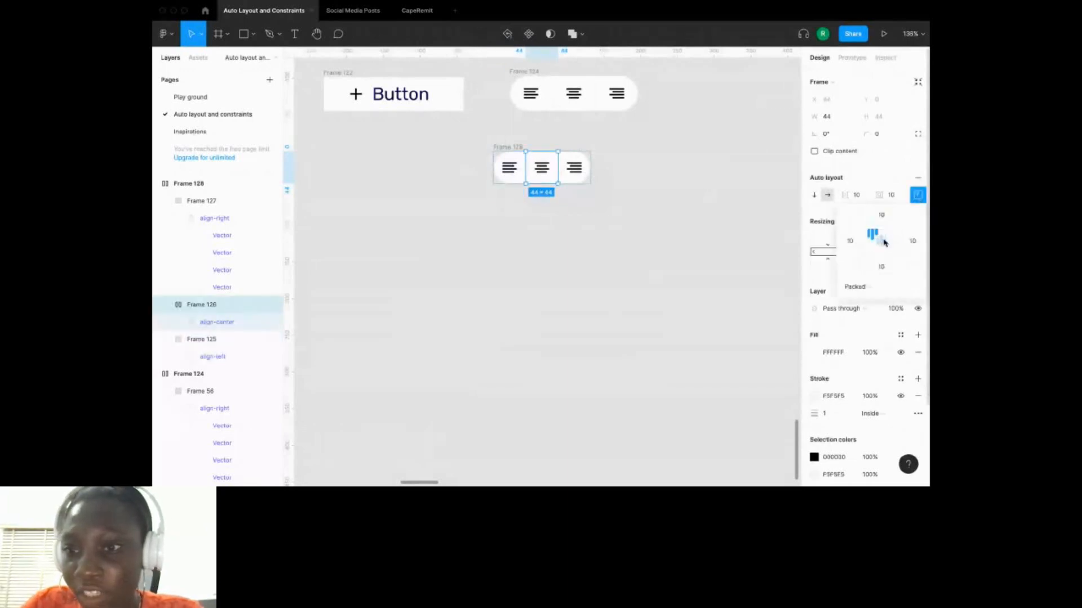
{"action": "left_click", "coordinate": [586, 164]}
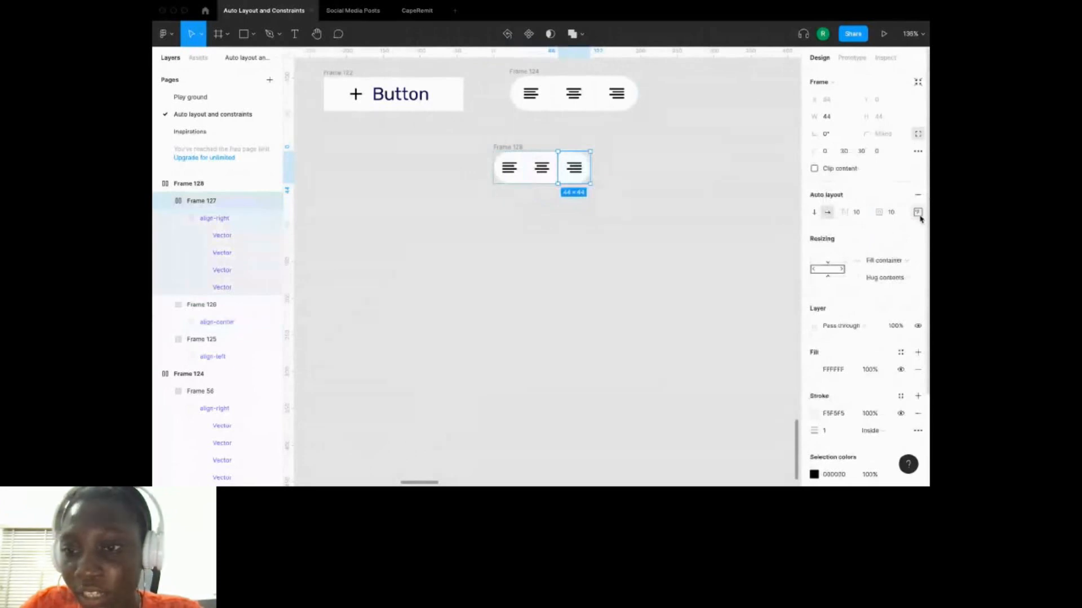
{"action": "left_click", "coordinate": [681, 263]}
Stretch the three-icon frame to a width of about 237 to test the centred icons, and undo the stretch.
{"action": "left_click", "coordinate": [508, 148]}
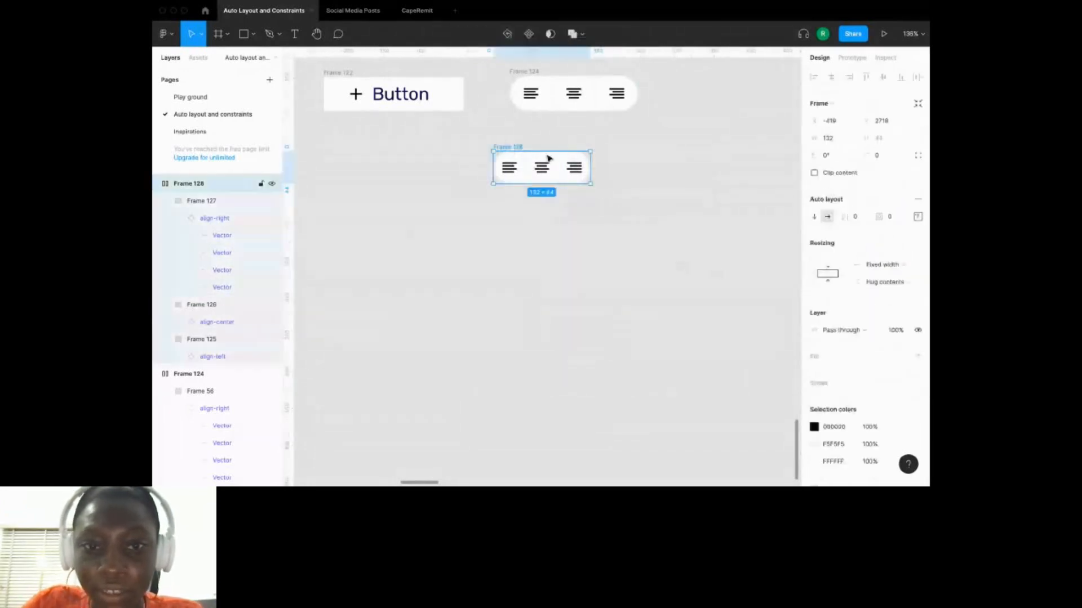
{"action": "left_click_drag", "start_coordinate": [591, 167], "coordinate": [667, 167]}
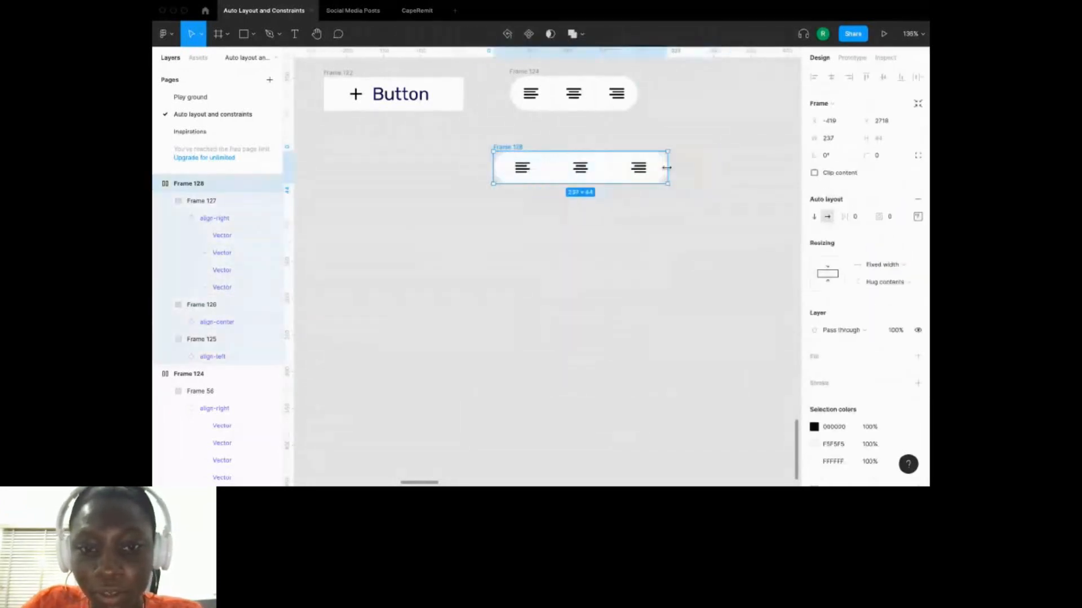
{"action": "key", "text": "super+z"}
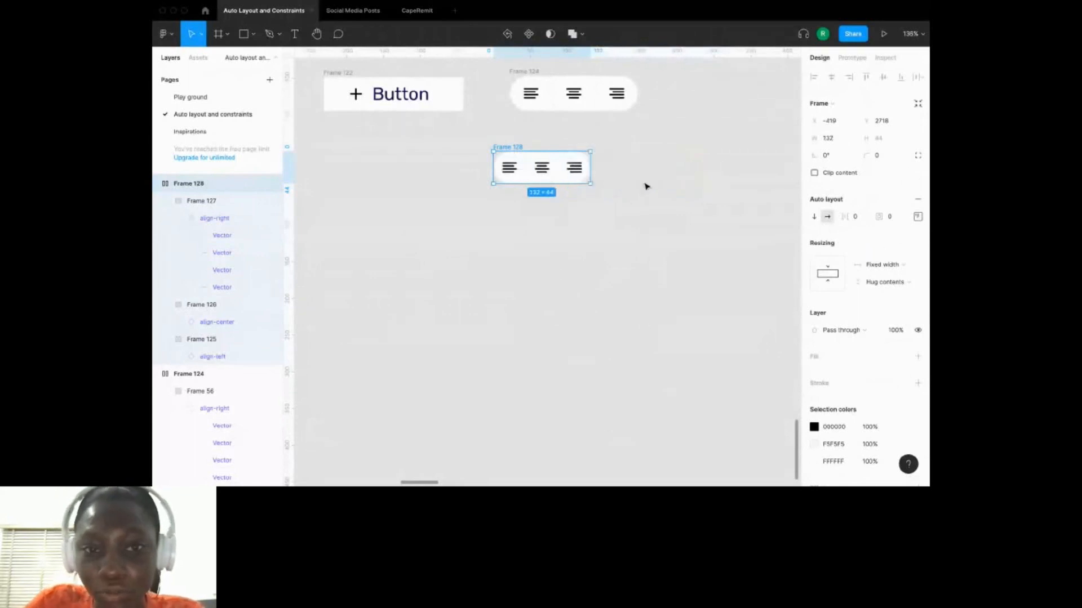
Compare the three-icon frame with its nested align-left frame and review the nested frame's horizontal resizing options.
{"action": "left_click", "coordinate": [509, 167]}
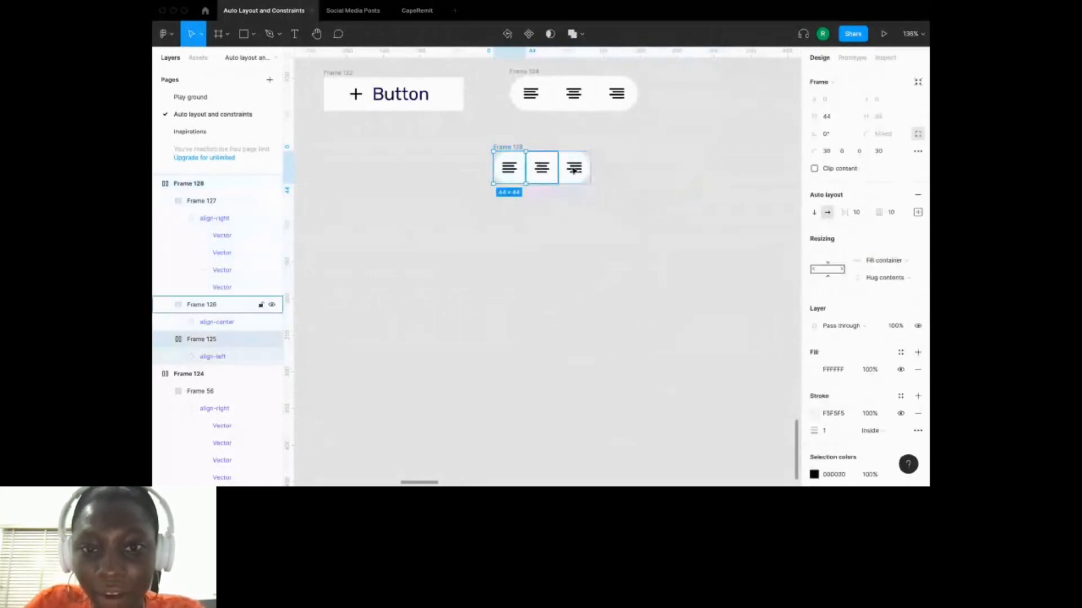
{"action": "left_click", "coordinate": [512, 148]}
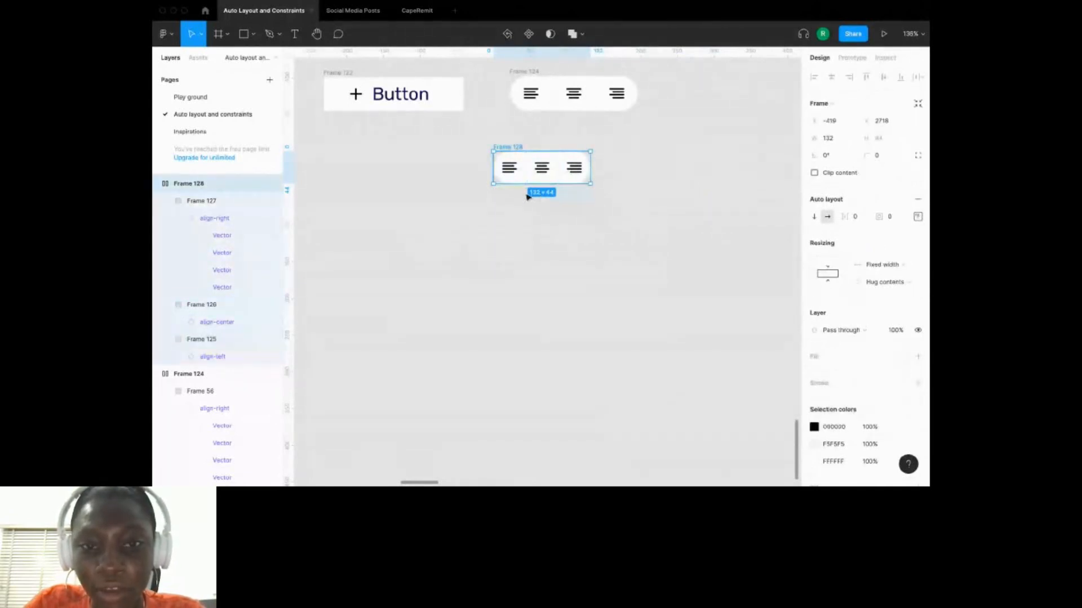
{"action": "left_click", "coordinate": [513, 169]}
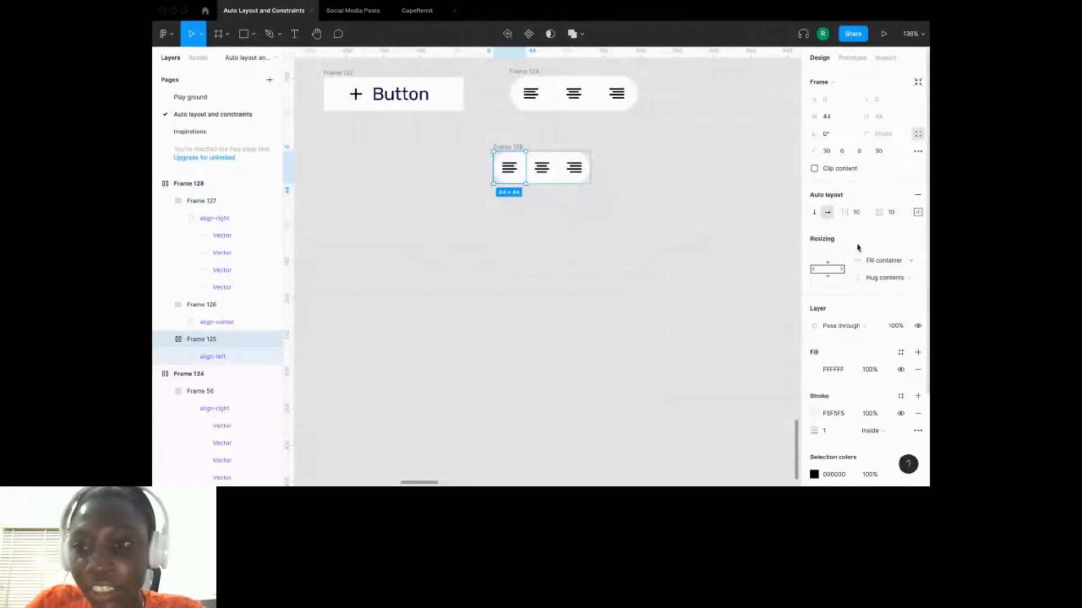
{"action": "left_click", "coordinate": [882, 259]}
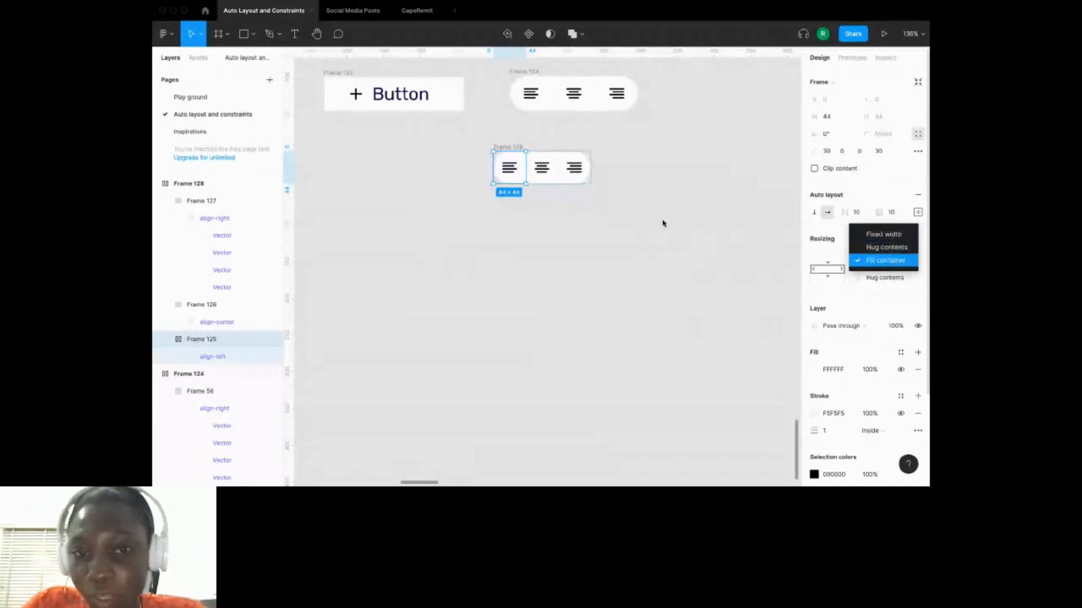
{"action": "left_click", "coordinate": [549, 171]}
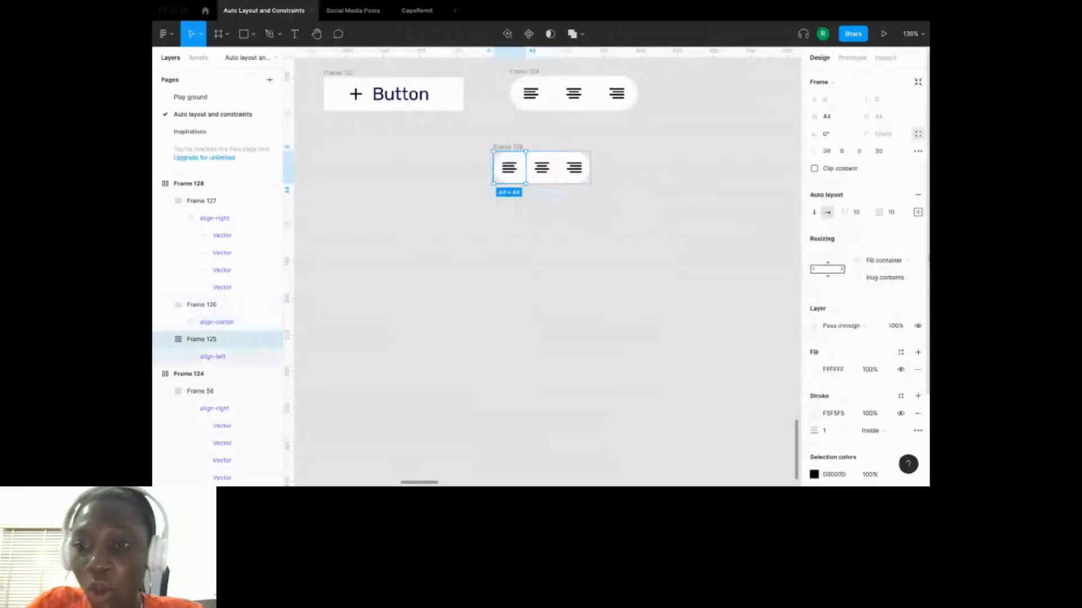
{"action": "left_click", "coordinate": [886, 260]}
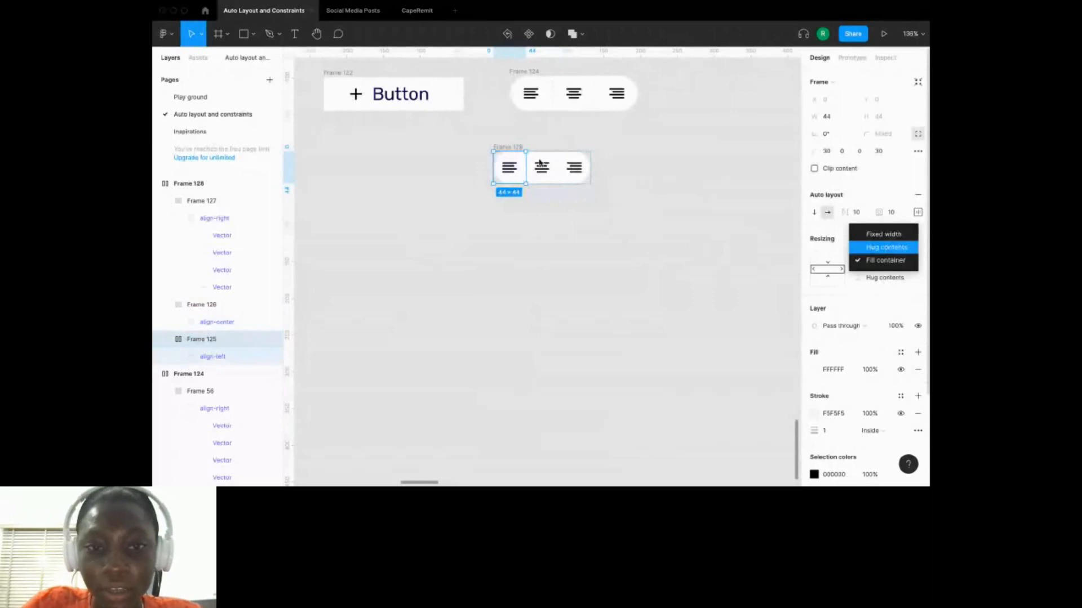
{"action": "left_click", "coordinate": [502, 238]}
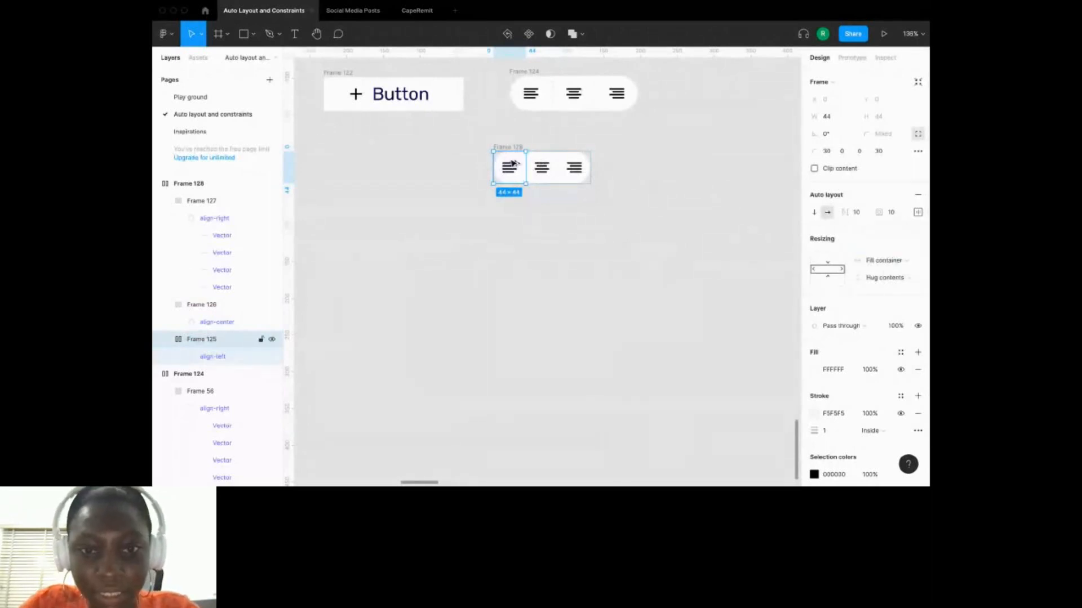
Place a copy of the align-left icon frame below the three-icon frame and set its horizontal resizing to Hug contents.
{"action": "left_click_drag", "start_coordinate": [513, 163], "coordinate": [514, 254]}
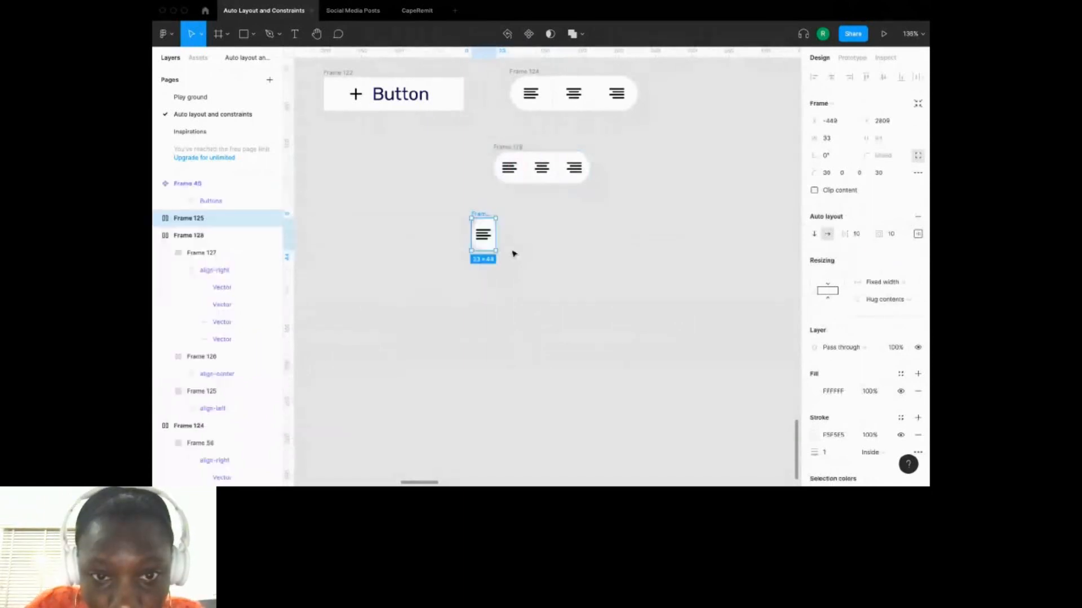
{"action": "left_click", "coordinate": [888, 283]}
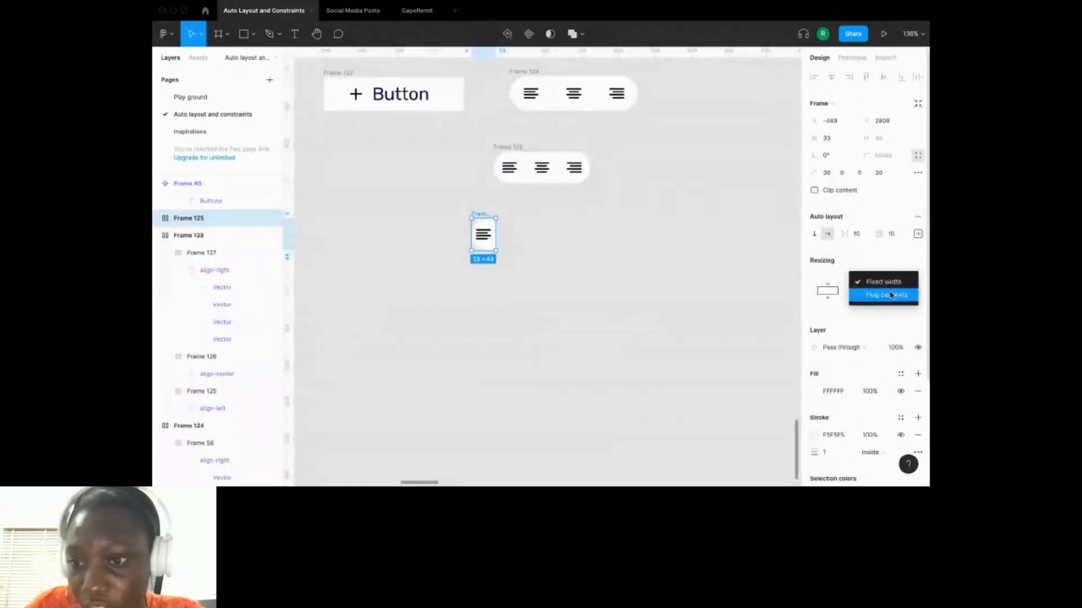
{"action": "left_click", "coordinate": [891, 295]}
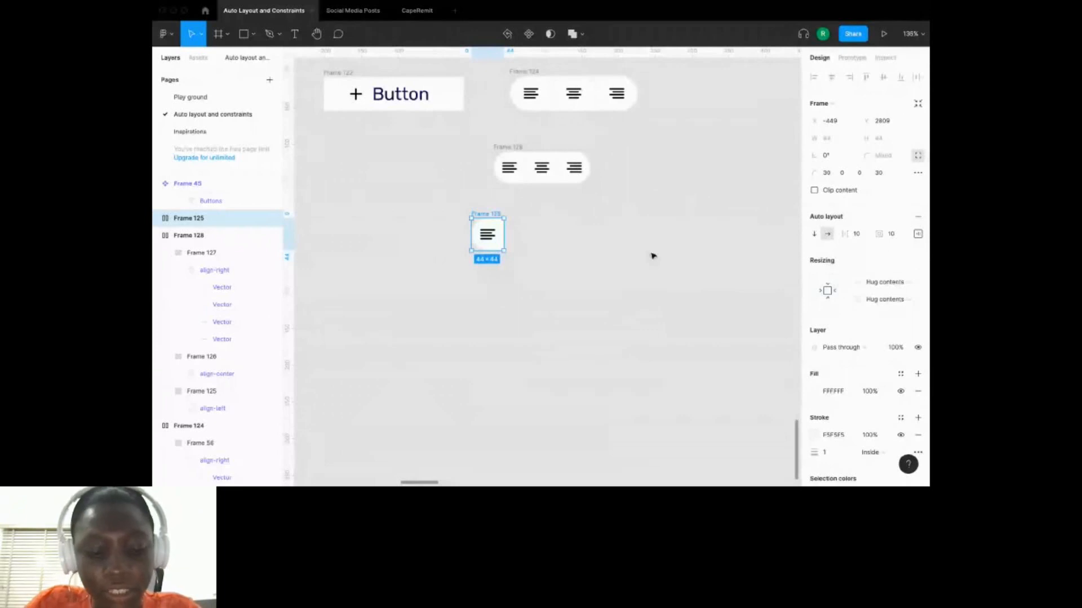
{"action": "double_click", "coordinate": [487, 235]}
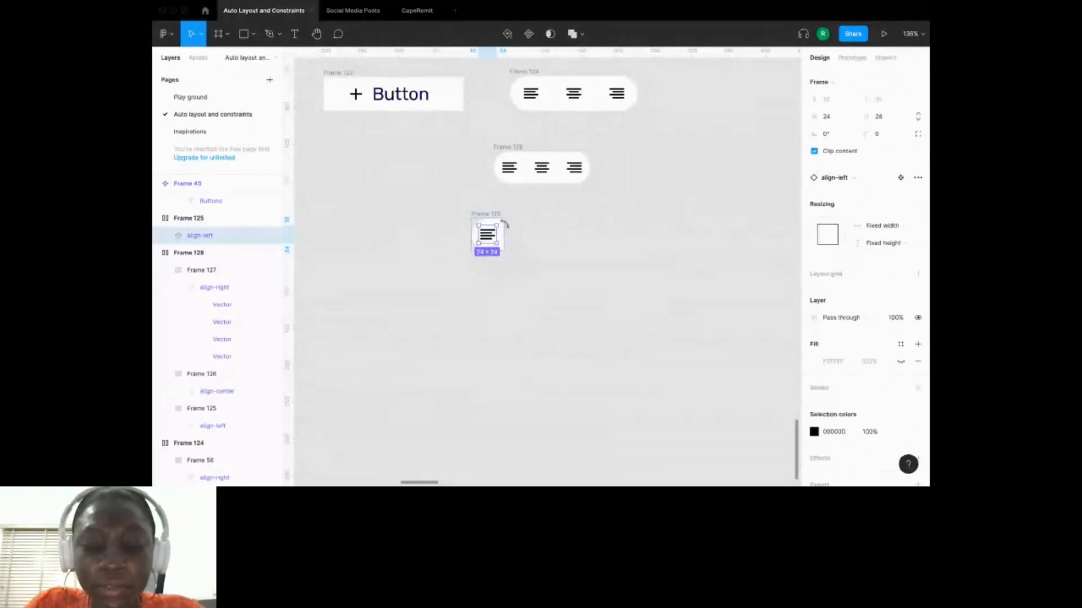
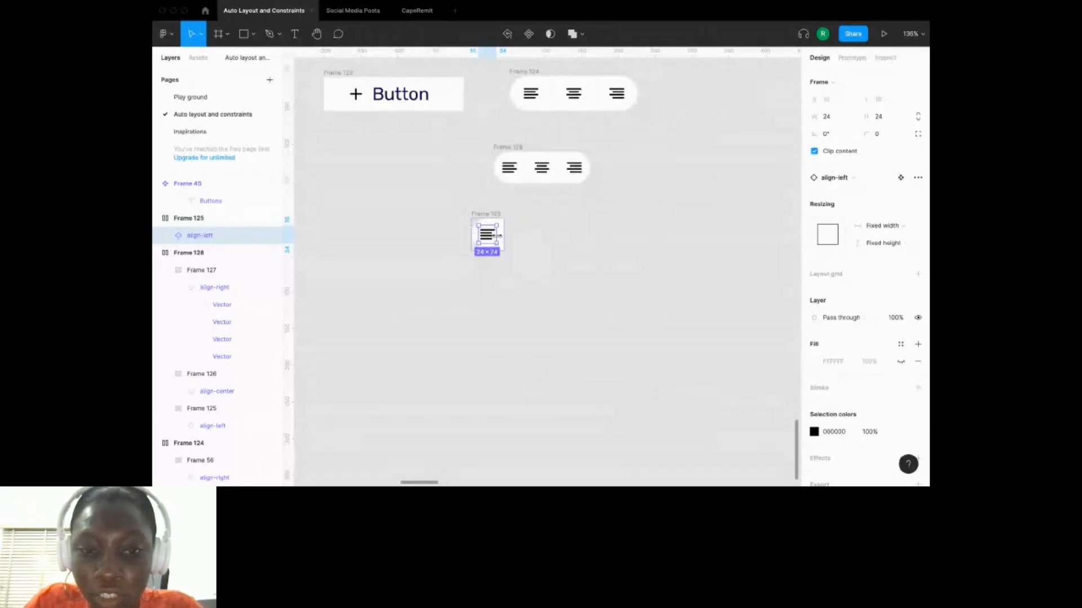
{"action": "left_click", "coordinate": [545, 226]}
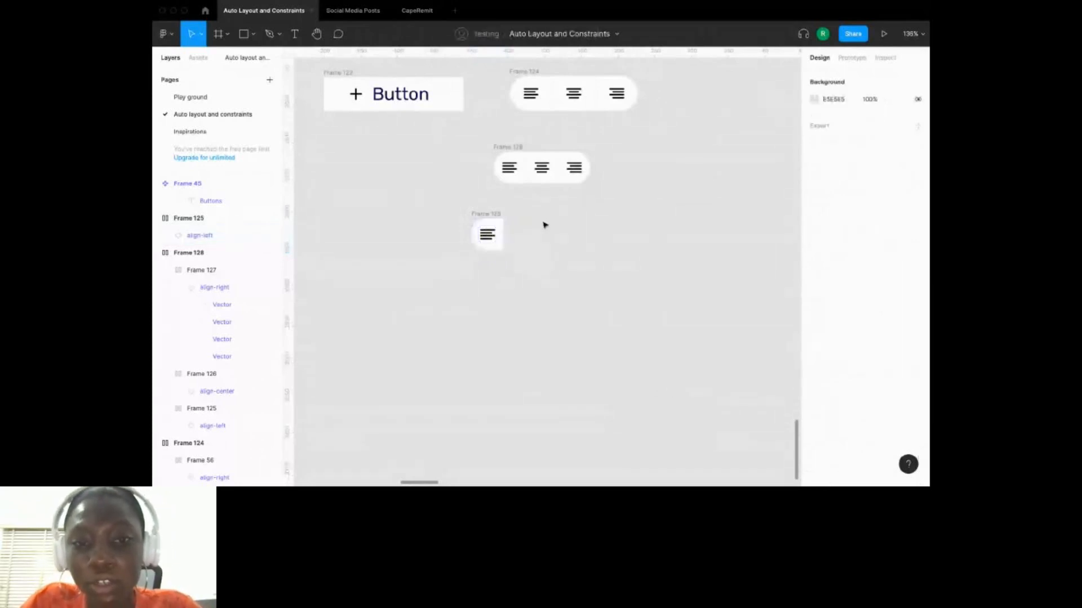
Compare the resizing settings of the standalone align-left copy with those of the three icon frames nested in the group.
{"action": "left_click", "coordinate": [492, 221]}
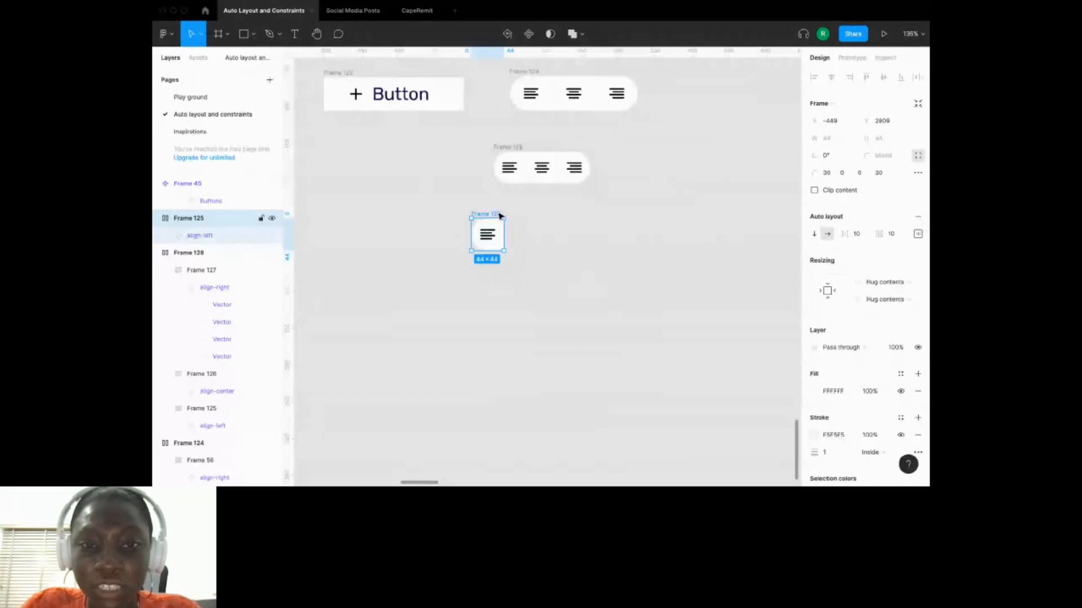
{"action": "left_click", "coordinate": [508, 168]}
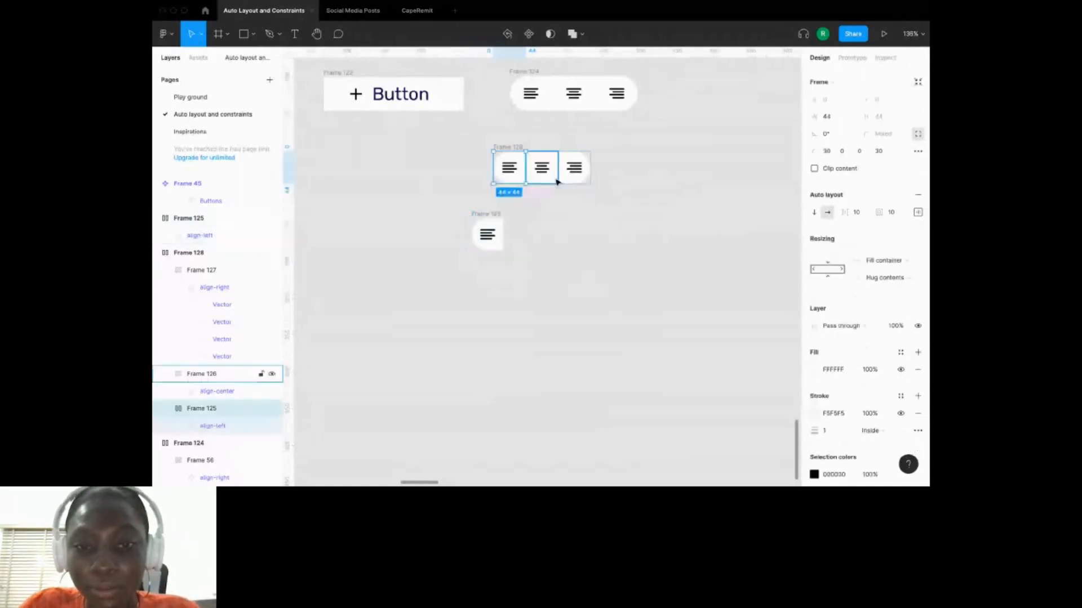
{"action": "left_click", "coordinate": [542, 168]}
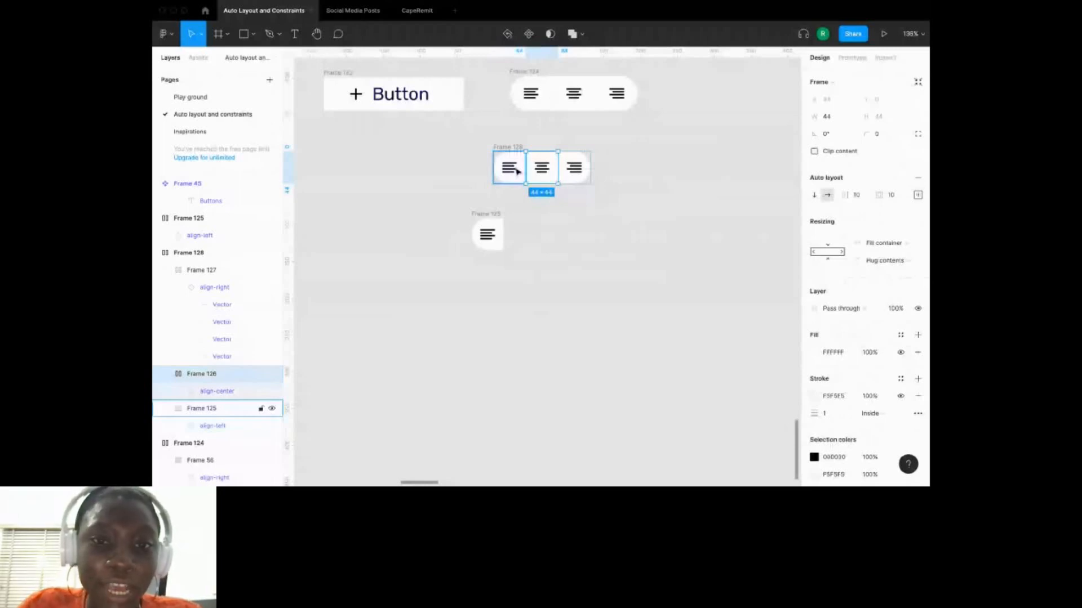
{"action": "left_click", "coordinate": [515, 171]}
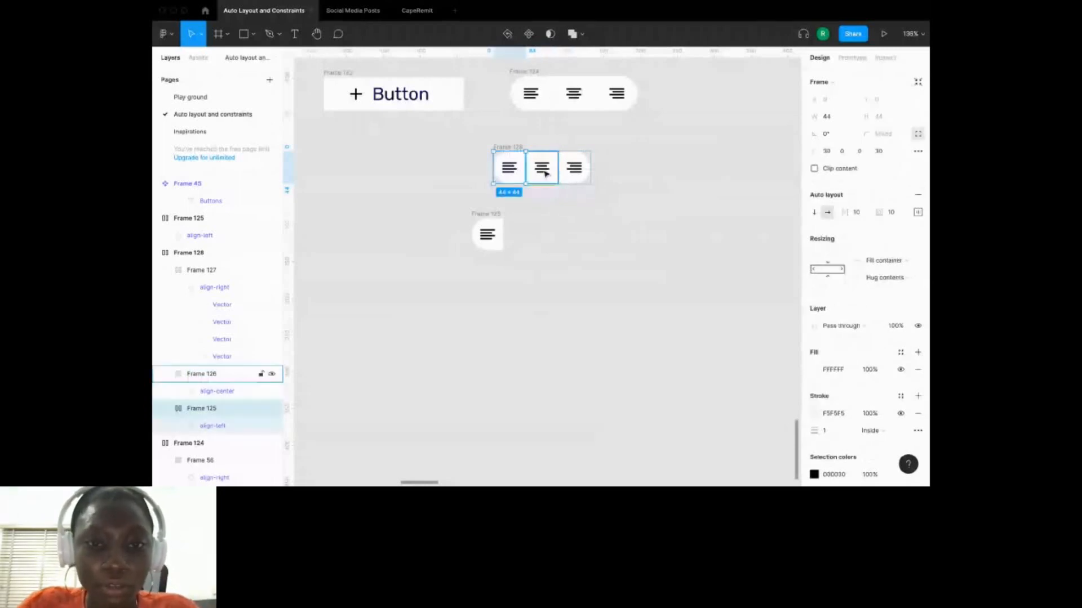
{"action": "left_click", "coordinate": [545, 173]}
{"action": "scroll", "coordinate": [181, 293], "scroll_direction": "down", "scroll_amount": 1}
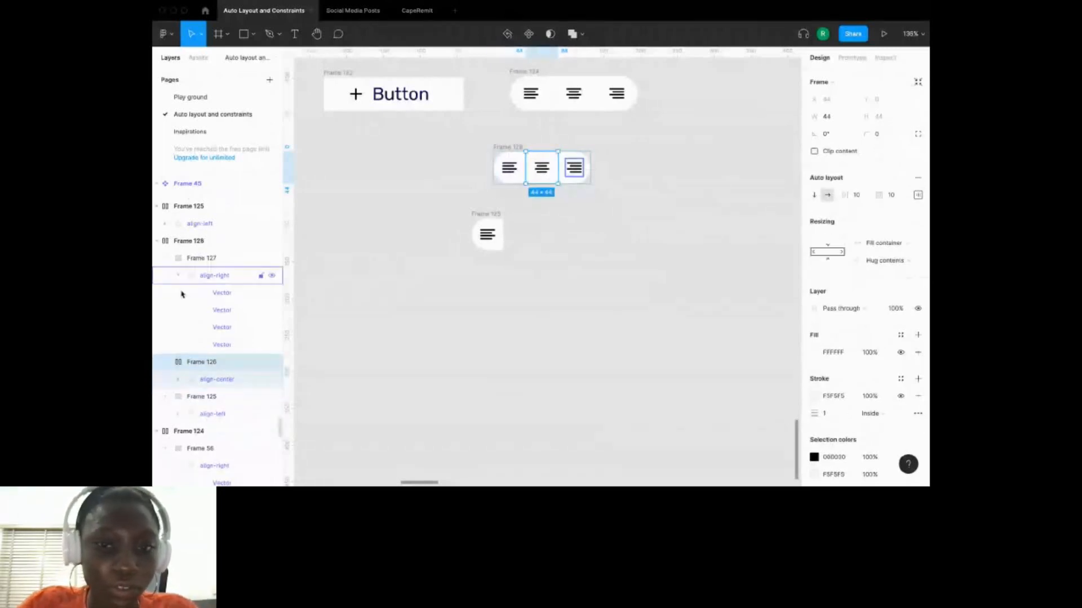
{"action": "scroll", "coordinate": [181, 294], "scroll_direction": "down", "scroll_amount": 1}
{"action": "left_click", "coordinate": [514, 169]}
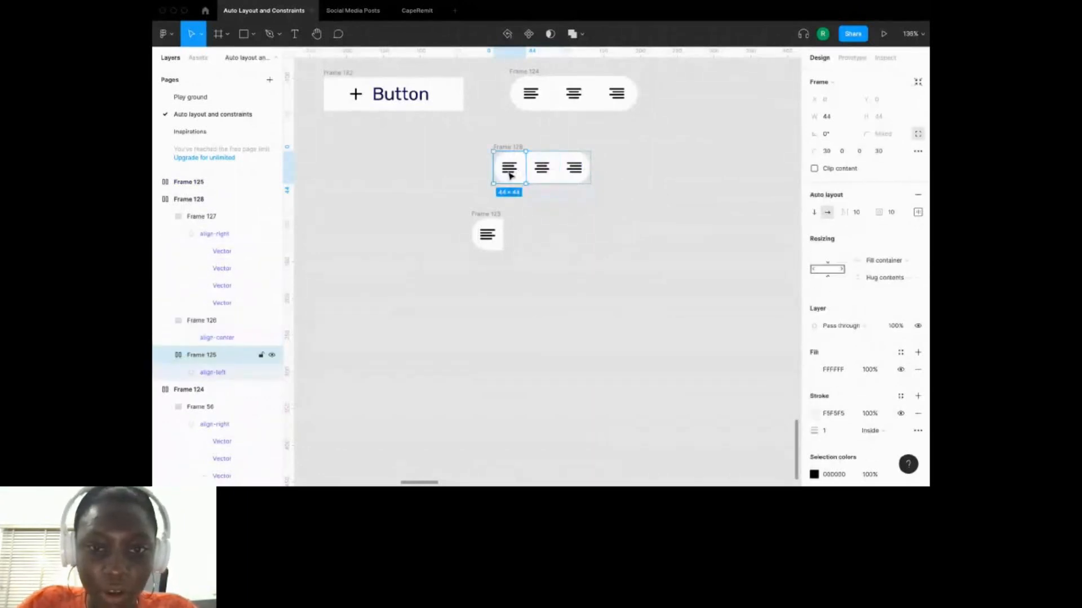
{"action": "left_click", "coordinate": [541, 169]}
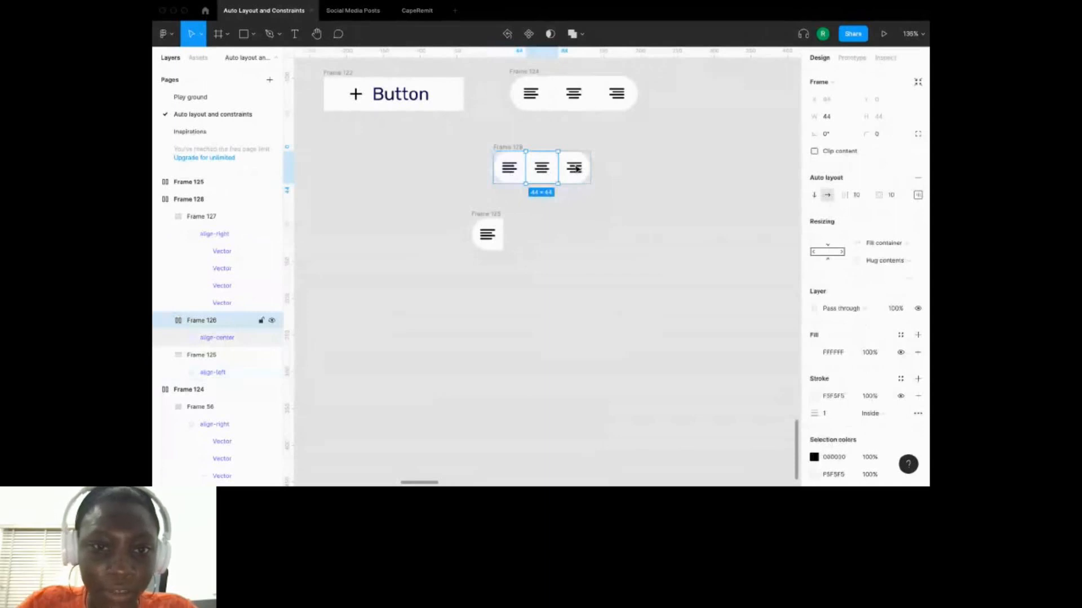
{"action": "left_click", "coordinate": [576, 168]}
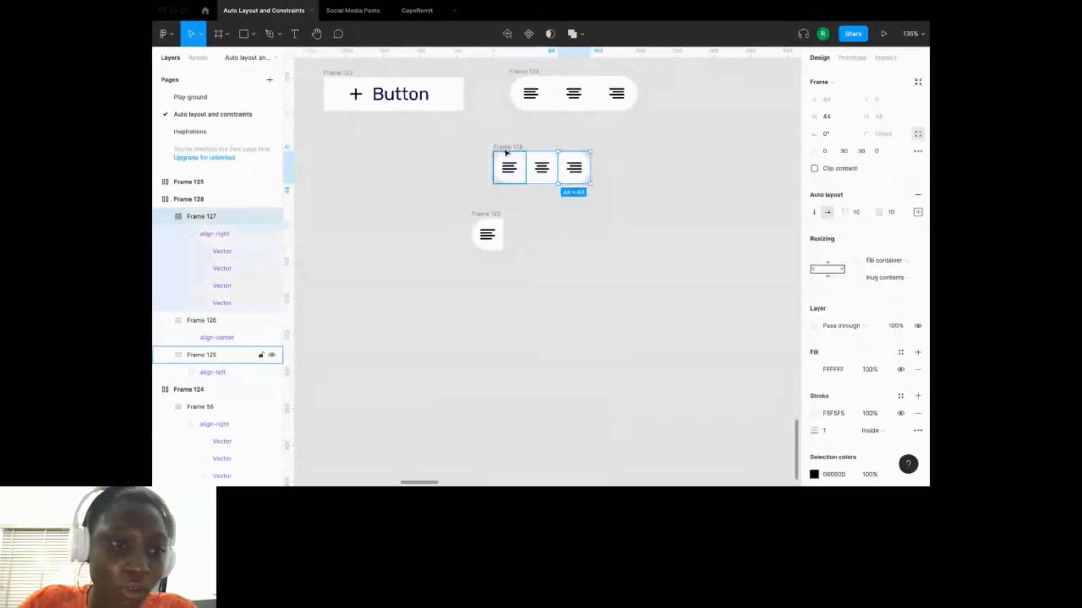
Collapse the layers of the three nested icon frames and review the nested align-left frame's horizontal resizing options.
{"action": "left_click", "coordinate": [505, 150]}
{"action": "left_click", "coordinate": [165, 217]}
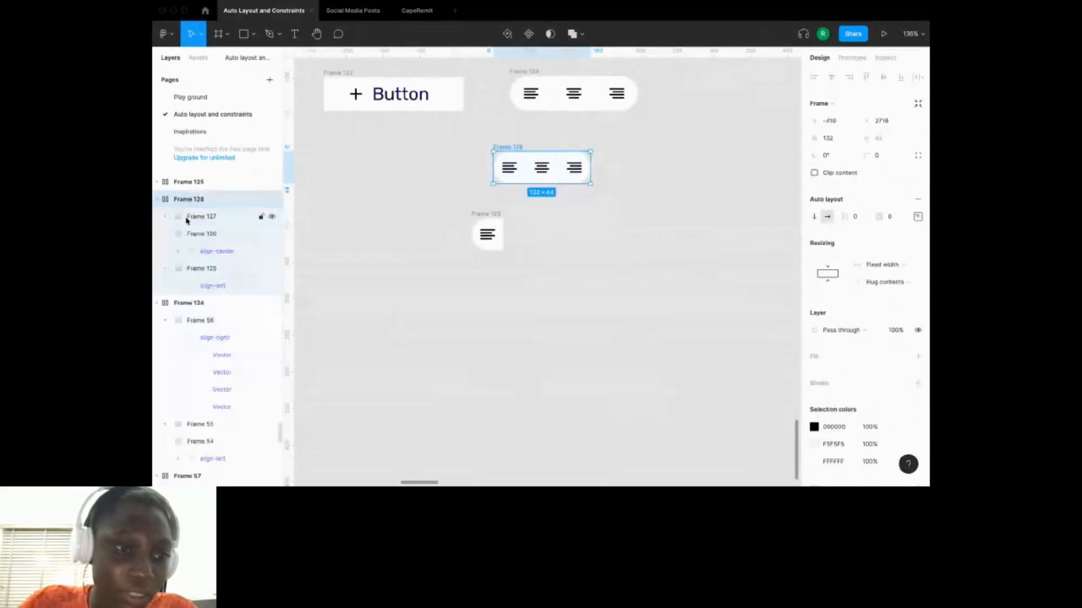
{"action": "left_click", "coordinate": [165, 234]}
{"action": "left_click", "coordinate": [164, 251]}
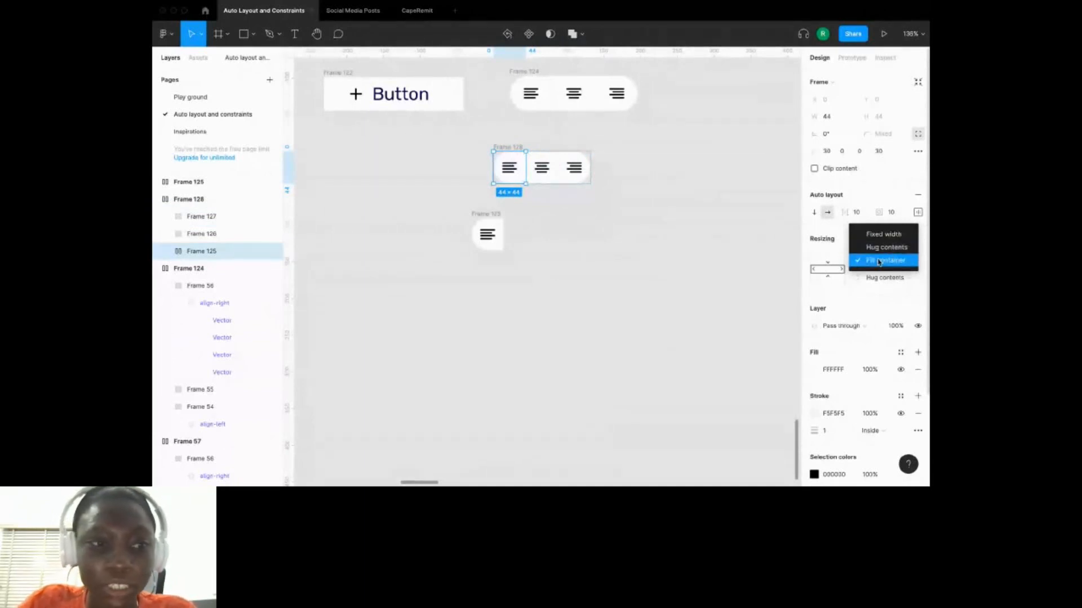
{"action": "left_click", "coordinate": [164, 208]}
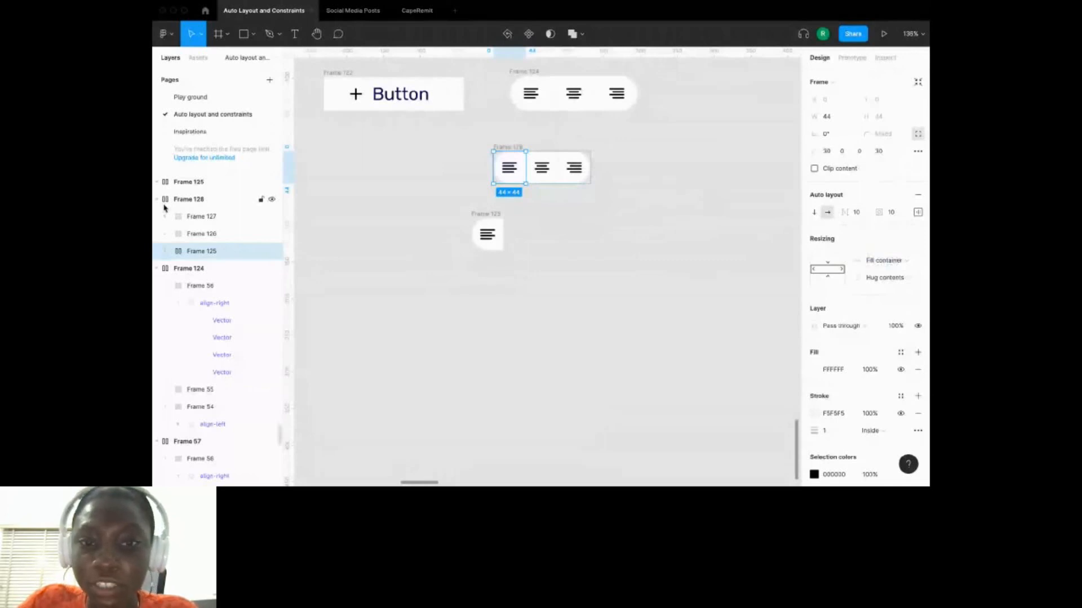
Stretch the three-icon frame to a width of about 271 and select the standalone align-left copy for comparison.
{"action": "left_click", "coordinate": [169, 201]}
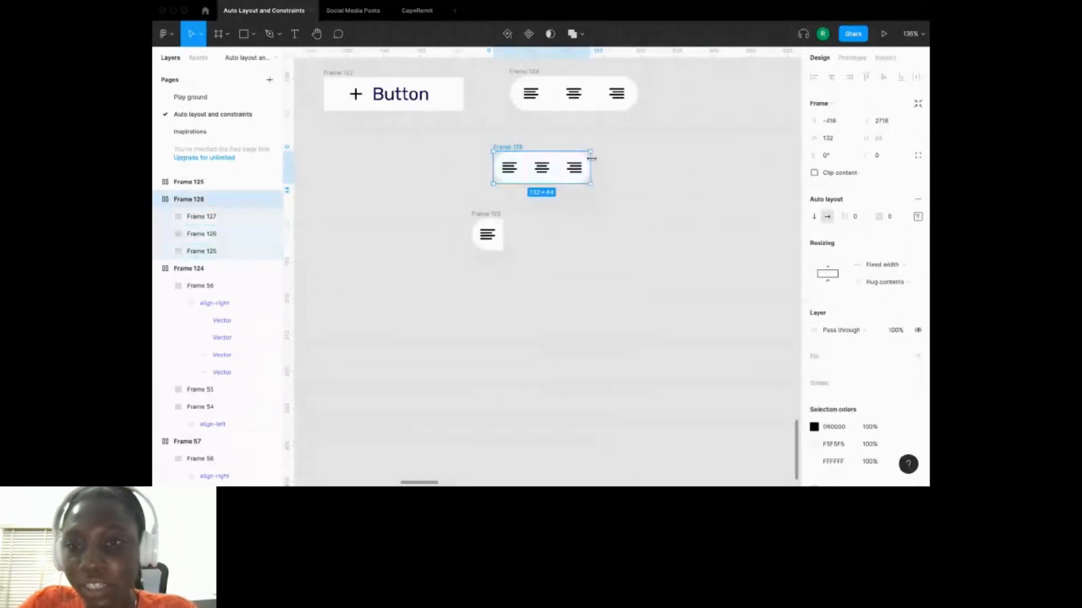
{"action": "left_click_drag", "start_coordinate": [591, 158], "coordinate": [692, 172]}
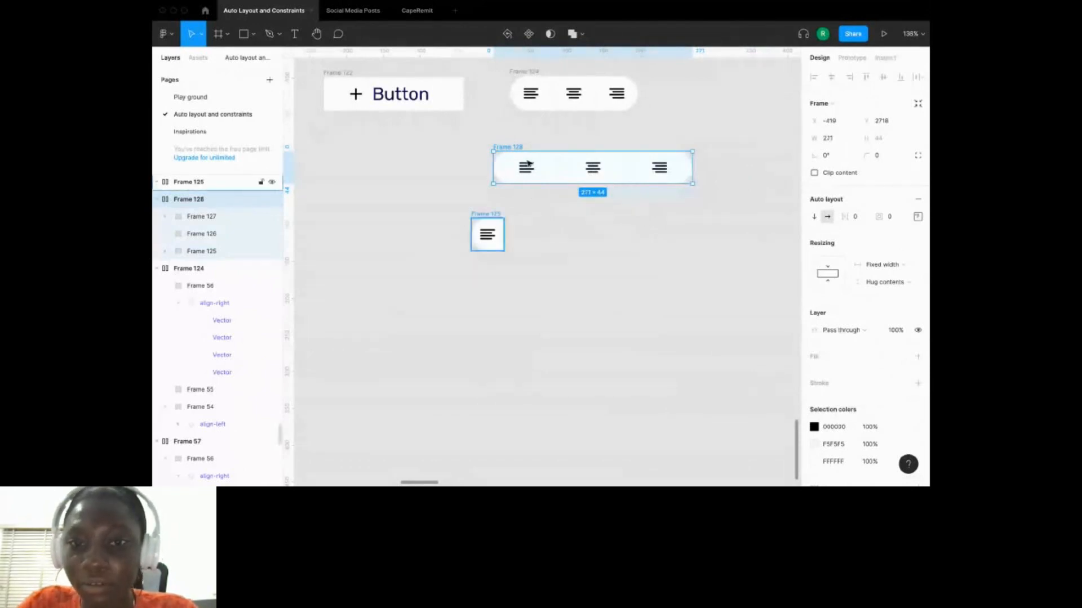
{"action": "left_click", "coordinate": [489, 217]}
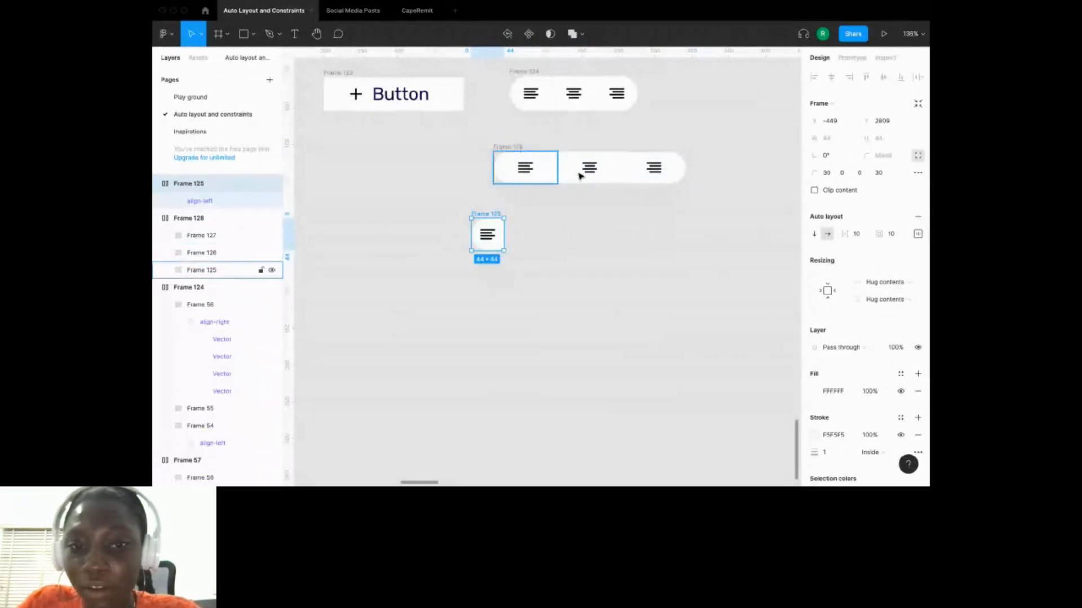
Move the standalone align-left copy away from the three-icon frame and compare its resizing with the nested align-left frame's.
{"action": "left_click_drag", "start_coordinate": [485, 217], "coordinate": [403, 180]}
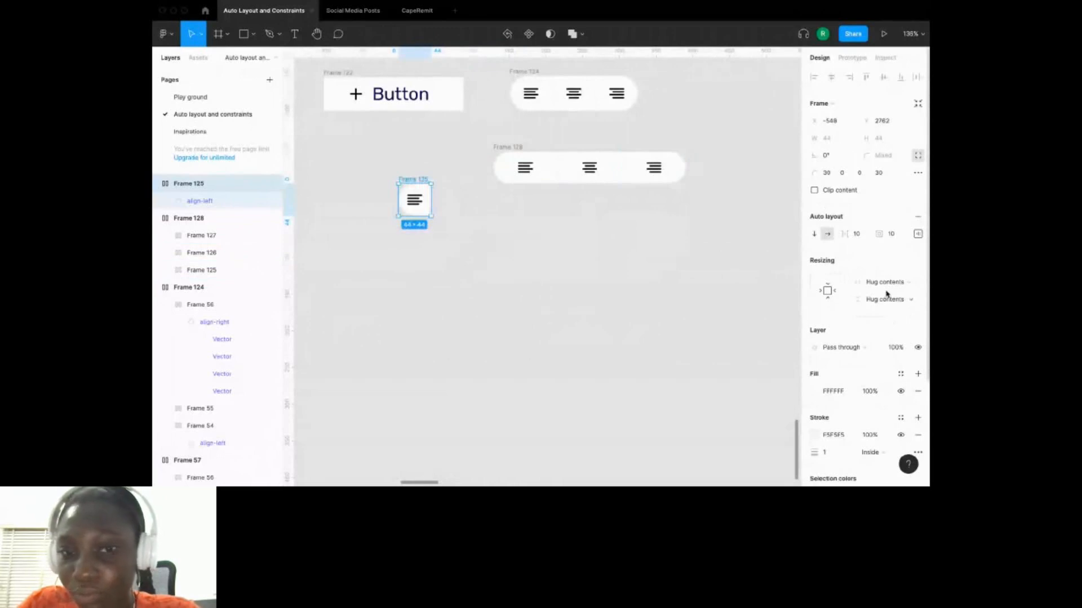
{"action": "left_click", "coordinate": [550, 147]}
{"action": "left_click", "coordinate": [524, 167]}
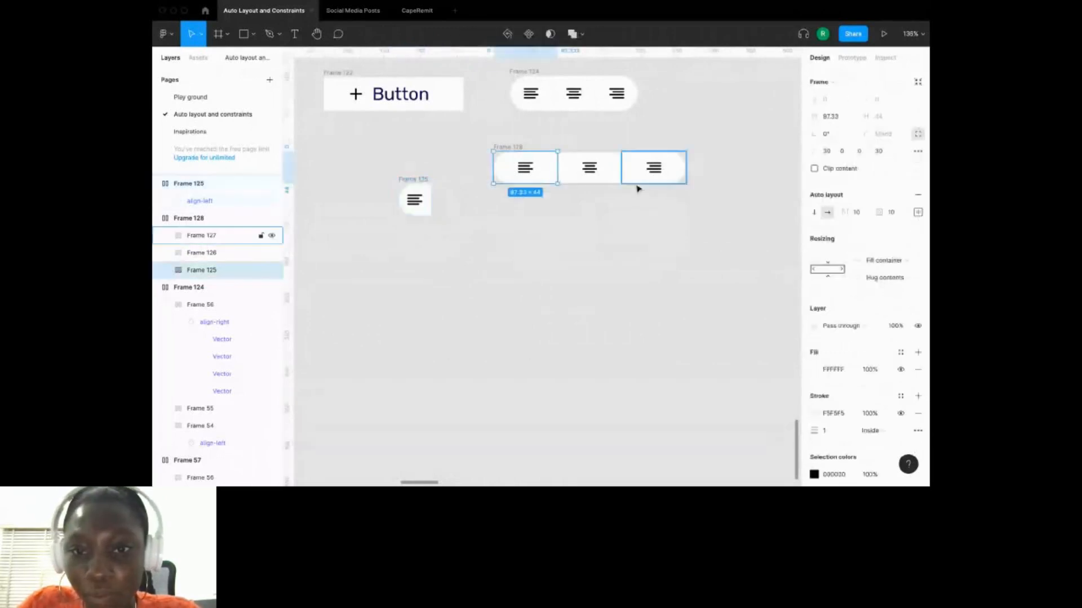
Stretch the three-icon frame to a height of about 102 and set its vertical resizing to Hug contents.
{"action": "key", "text": "Escape"}
{"action": "left_click_drag", "start_coordinate": [606, 184], "coordinate": [607, 226]}
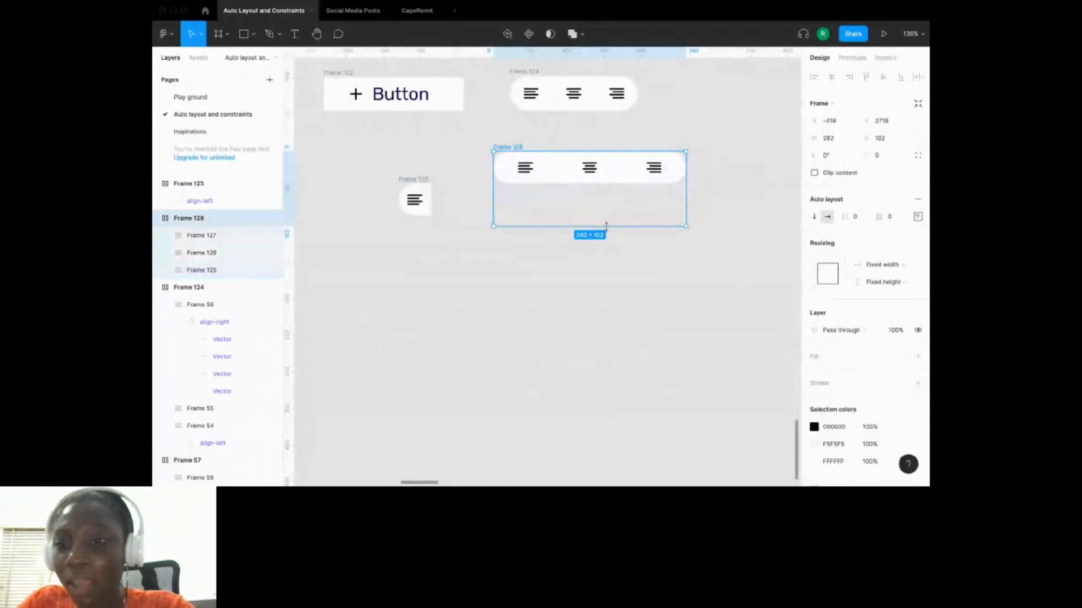
{"action": "left_click", "coordinate": [887, 284]}
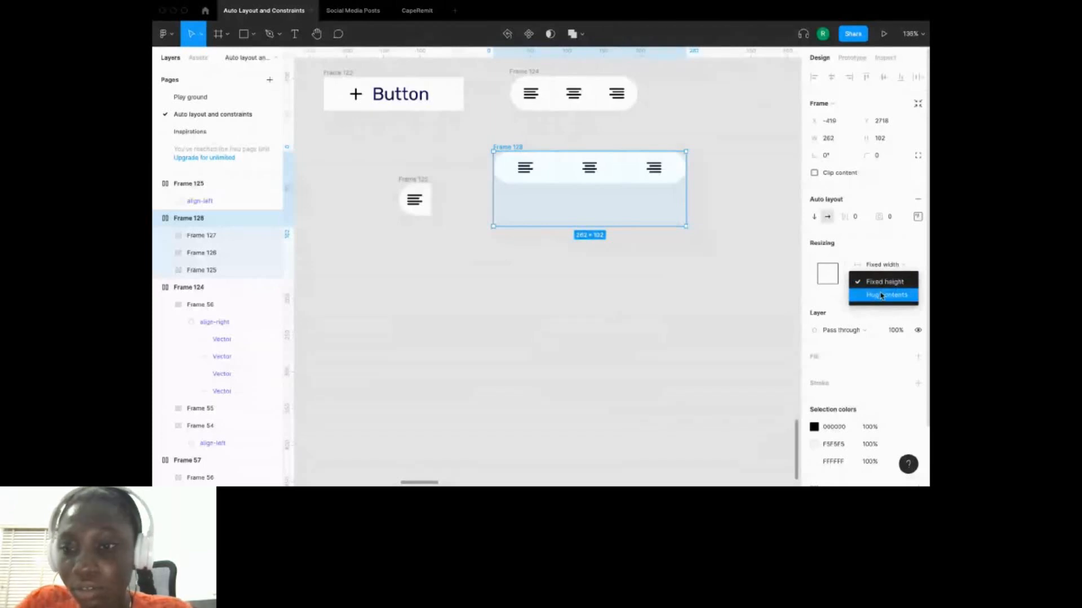
{"action": "left_click", "coordinate": [882, 296]}
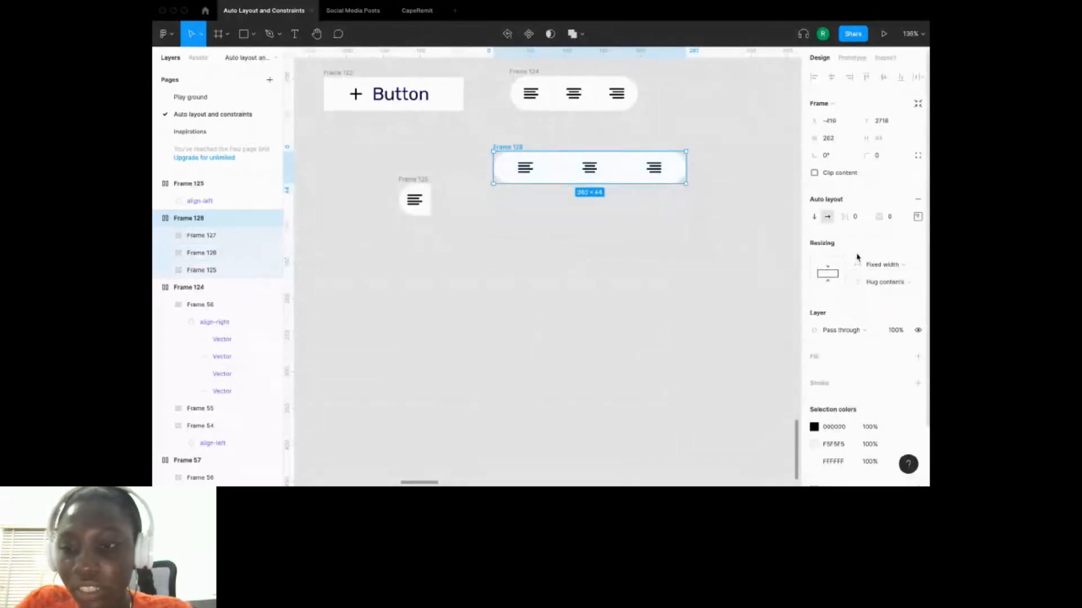
Switch the three-icon frame to Fixed height, stretch it to about 109 tall, and restore Hug contents vertically.
{"action": "left_click", "coordinate": [884, 283]}
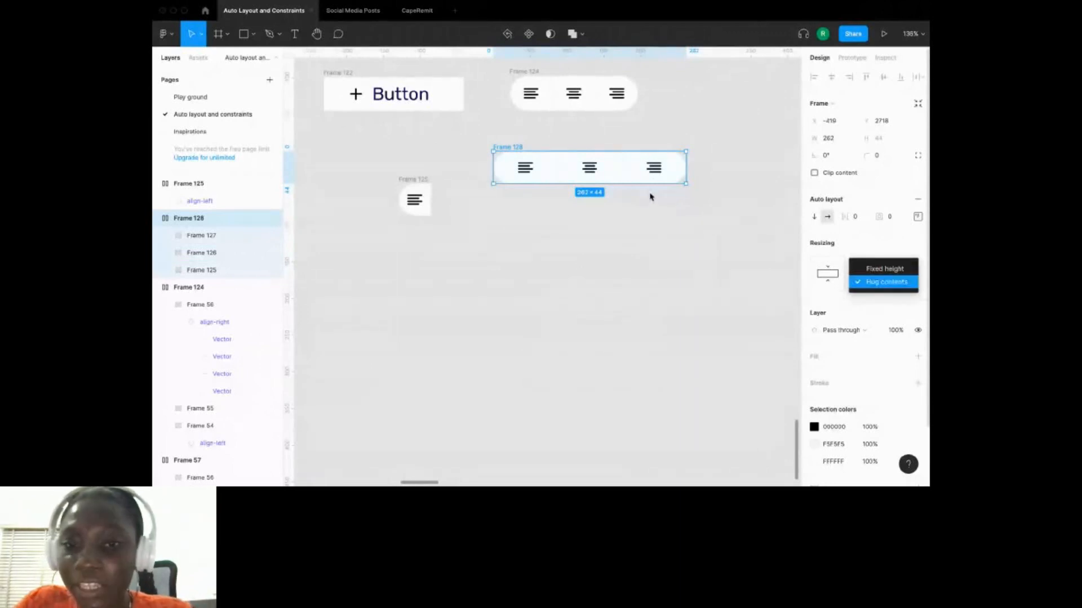
{"action": "left_click", "coordinate": [884, 268]}
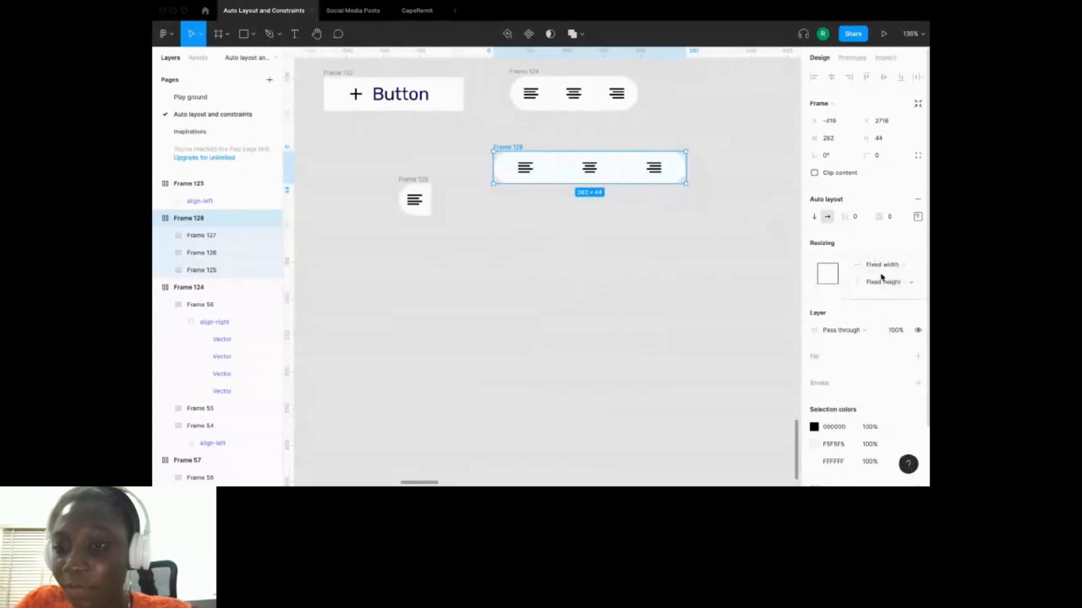
{"action": "left_click", "coordinate": [888, 281]}
{"action": "left_click", "coordinate": [628, 185]}
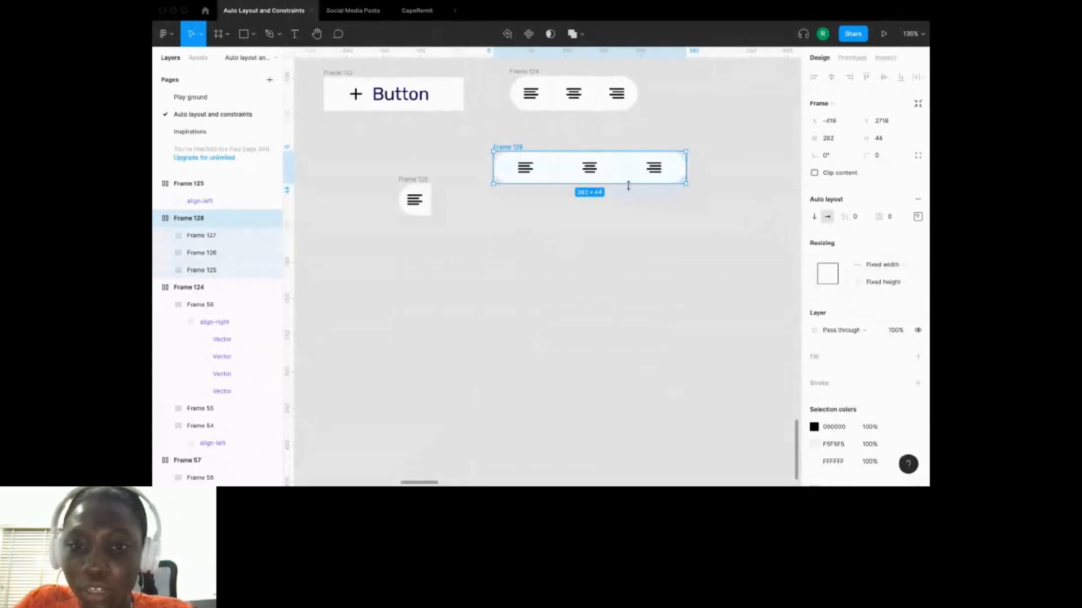
{"action": "left_click_drag", "start_coordinate": [628, 186], "coordinate": [630, 232]}
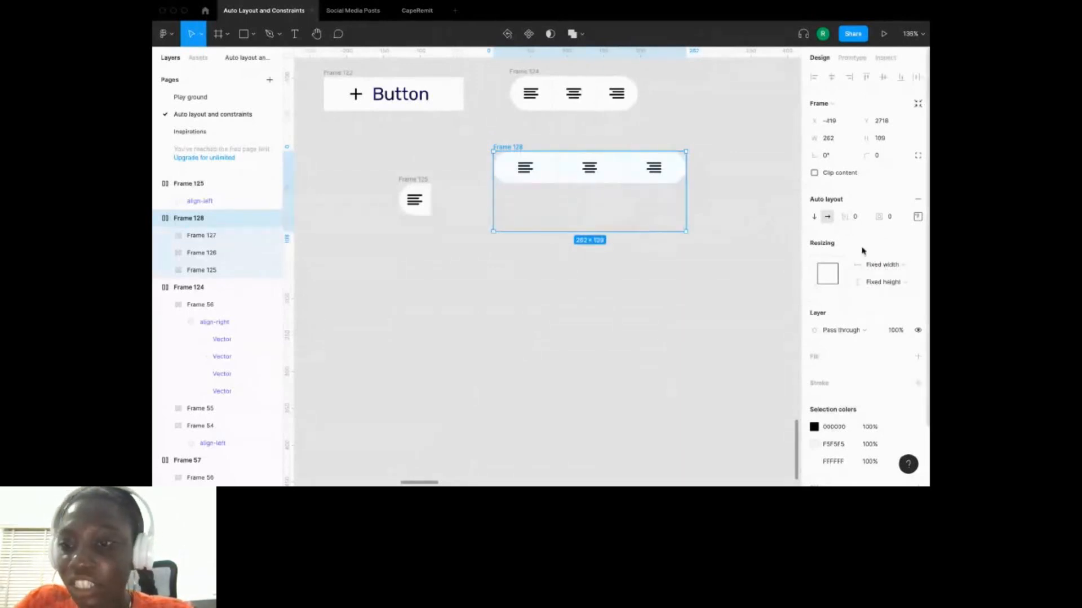
{"action": "left_click", "coordinate": [884, 281]}
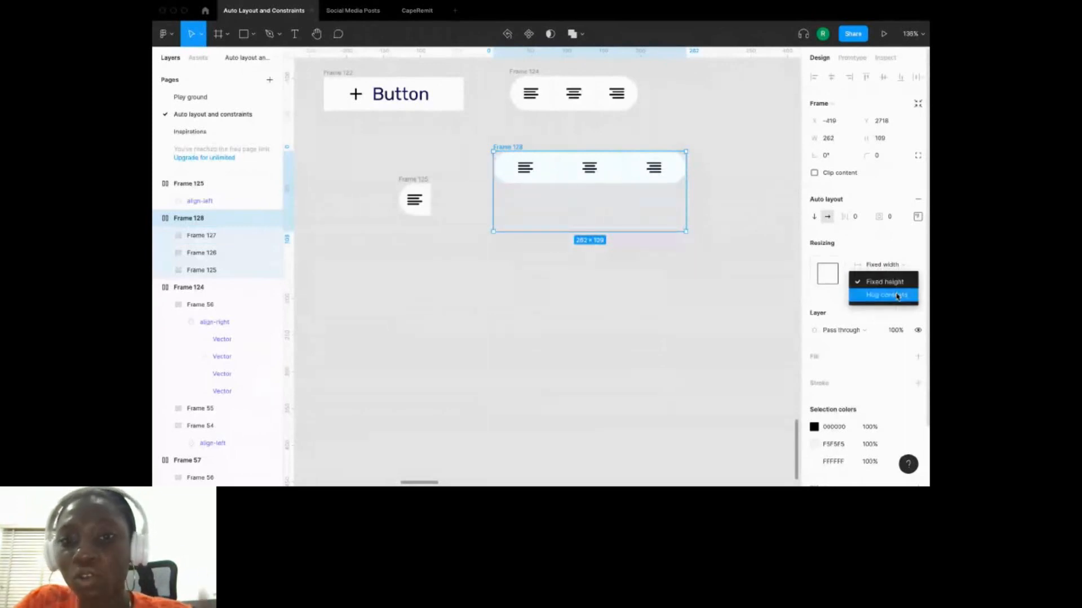
{"action": "left_click", "coordinate": [897, 296]}
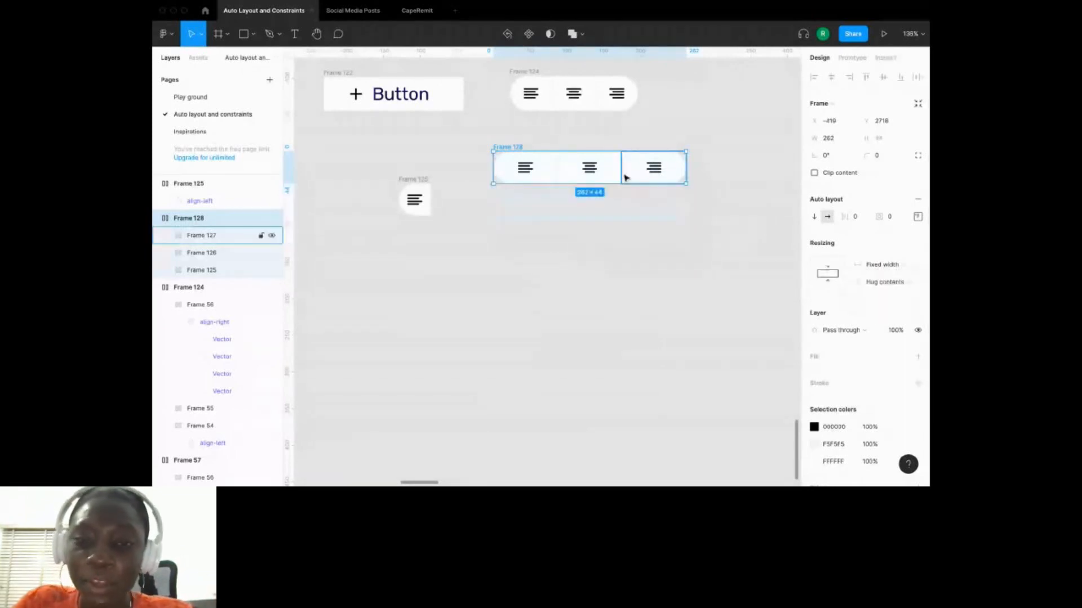
Set the vertical resizing of the three nested icon frames to Fill container.
{"action": "left_click", "coordinate": [509, 172]}
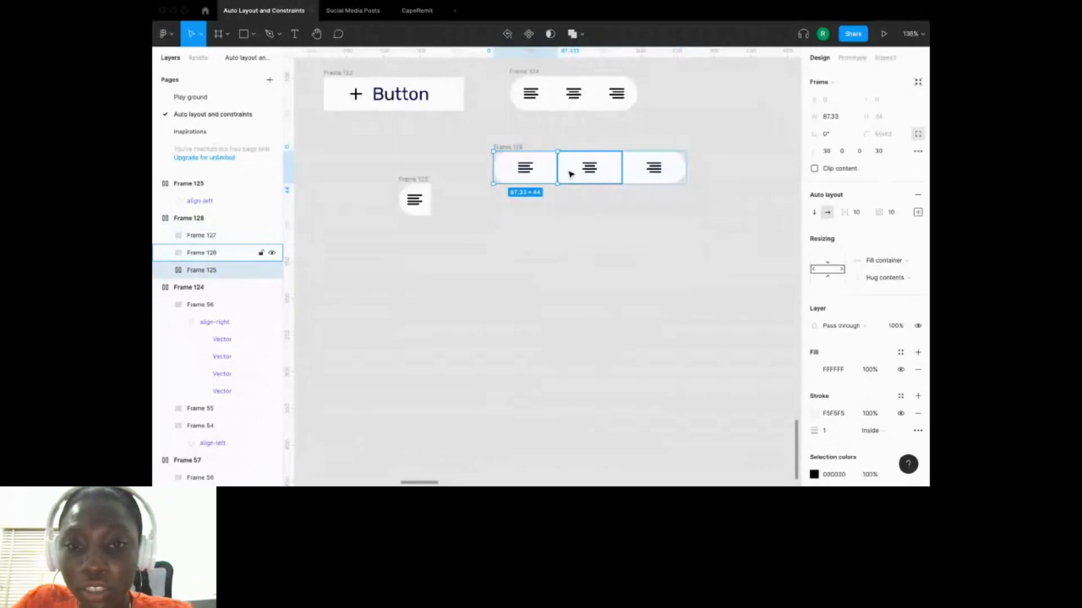
{"action": "left_click", "coordinate": [570, 173], "text": "shift"}
{"action": "left_click", "coordinate": [650, 172], "text": "shift"}
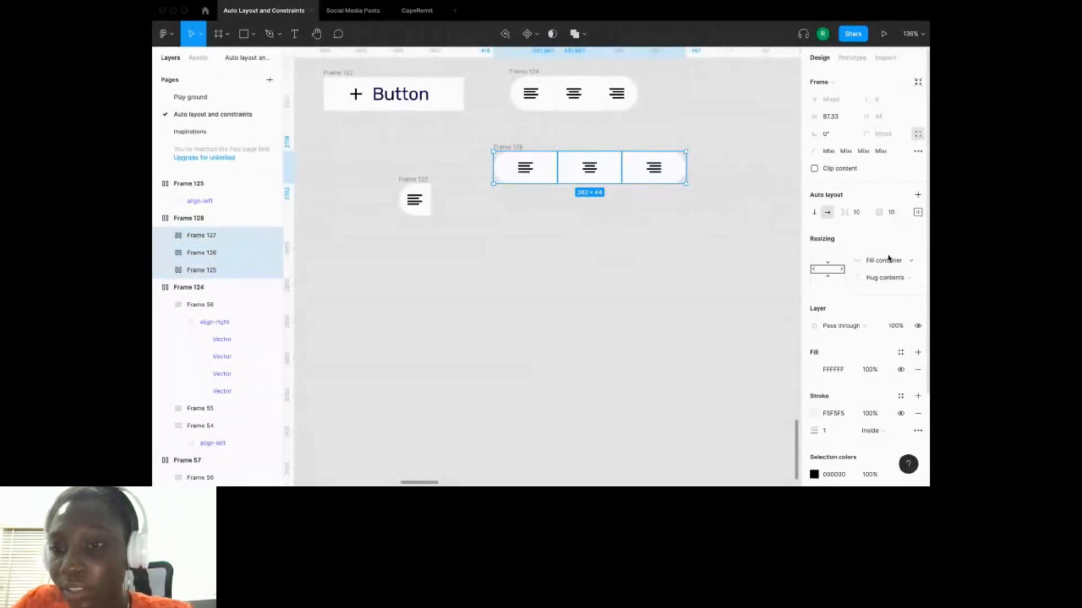
{"action": "left_click", "coordinate": [899, 282]}
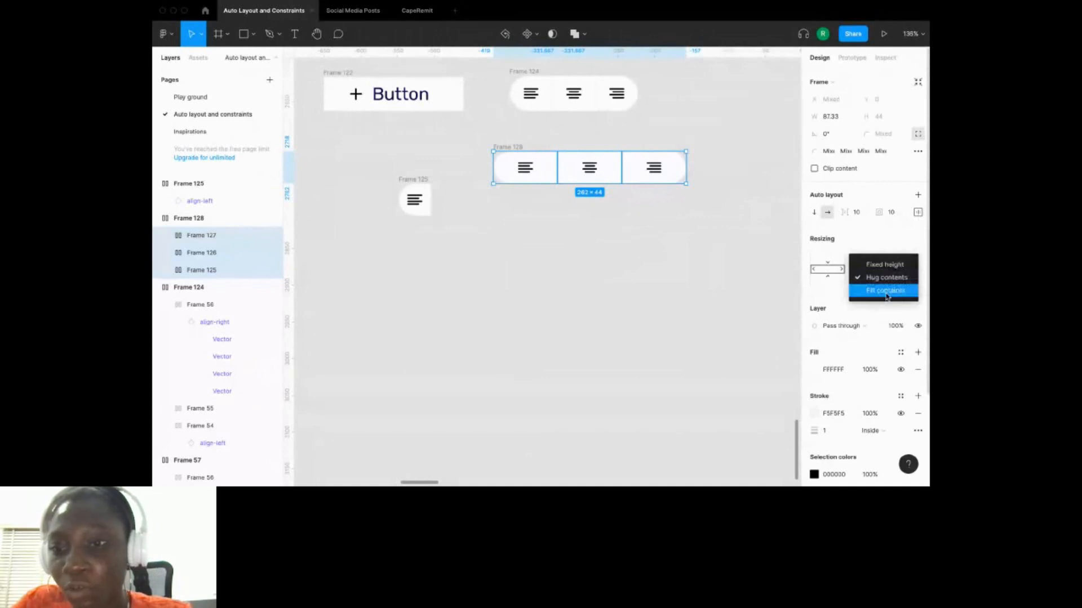
{"action": "left_click", "coordinate": [886, 293]}
{"action": "left_click", "coordinate": [637, 239]}
Stretch the three-icon frame to about 347 × 310 to test the filling icon frames, and undo the resizing.
{"action": "left_click", "coordinate": [510, 148]}
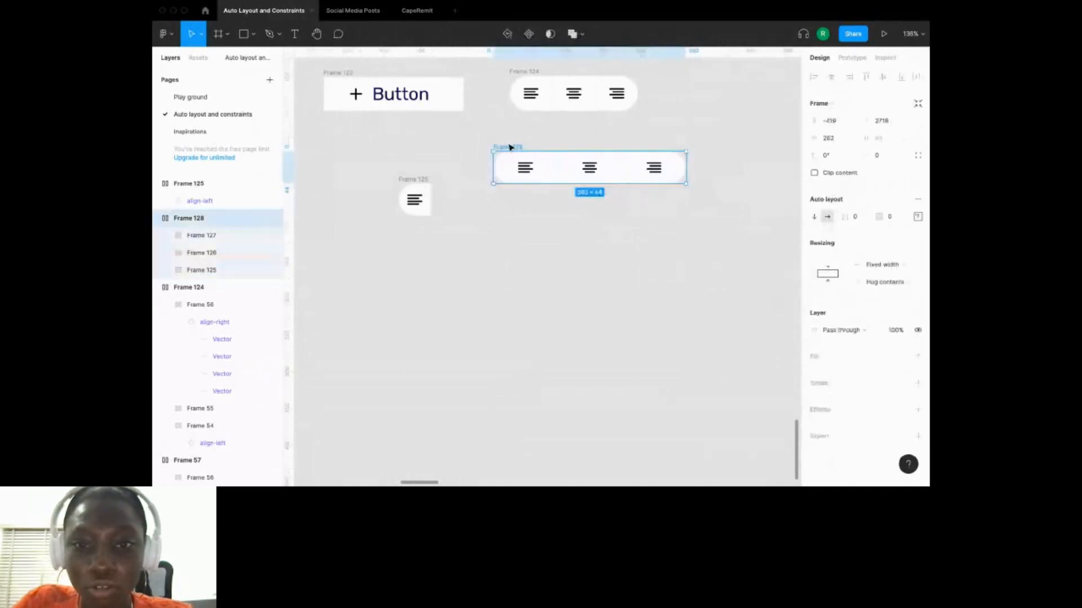
{"action": "left_click_drag", "start_coordinate": [614, 183], "coordinate": [635, 307]}
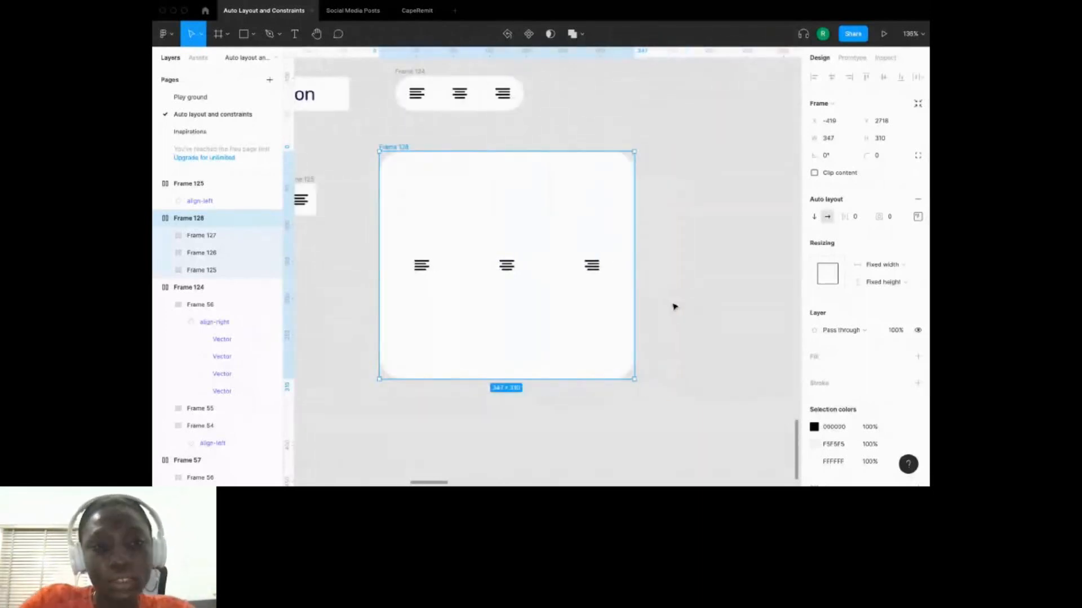
{"action": "key", "text": "ctrl+z"}
{"action": "key", "text": "ctrl+z"}
{"action": "key", "text": "ctrl+z"}
{"action": "key", "text": "ctrl+z"}
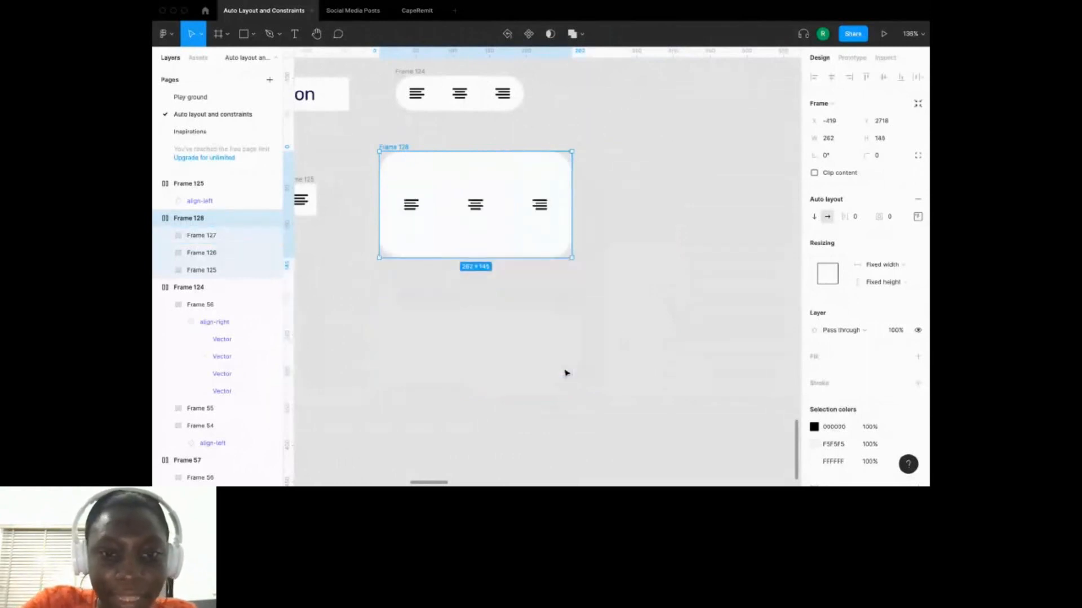
Copy the Avatar frame from the Avatars samples and paste it beside the practice buttons below the CLASS banner.
{"action": "scroll", "coordinate": [451, 300], "scroll_direction": "down", "scroll_amount": 5}
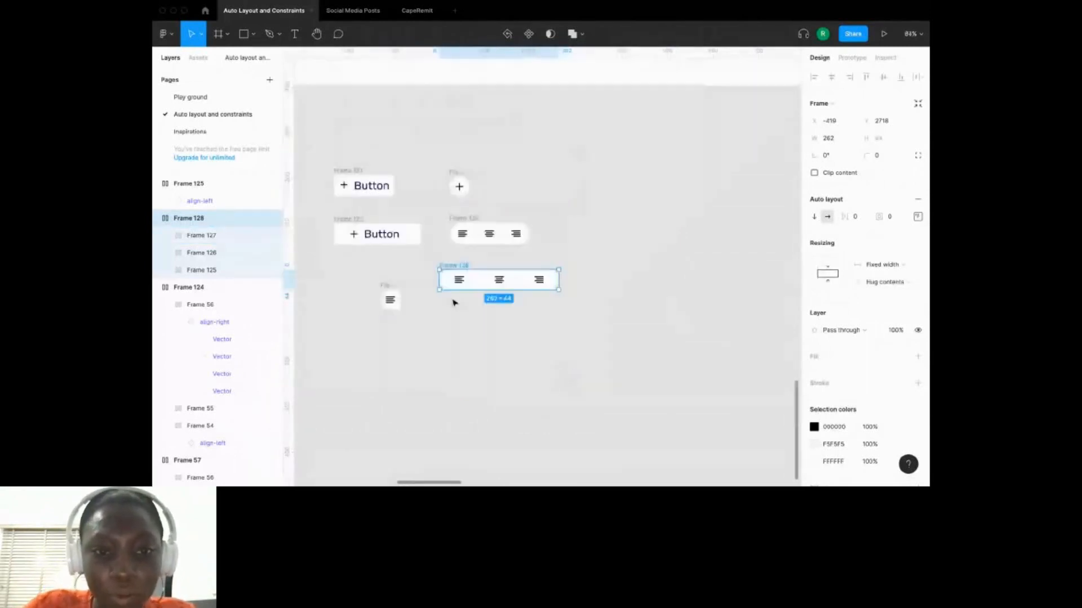
{"action": "scroll", "coordinate": [344, 228], "scroll_direction": "down", "scroll_amount": 5}
{"action": "scroll", "coordinate": [341, 232], "scroll_direction": "up", "scroll_amount": 3}
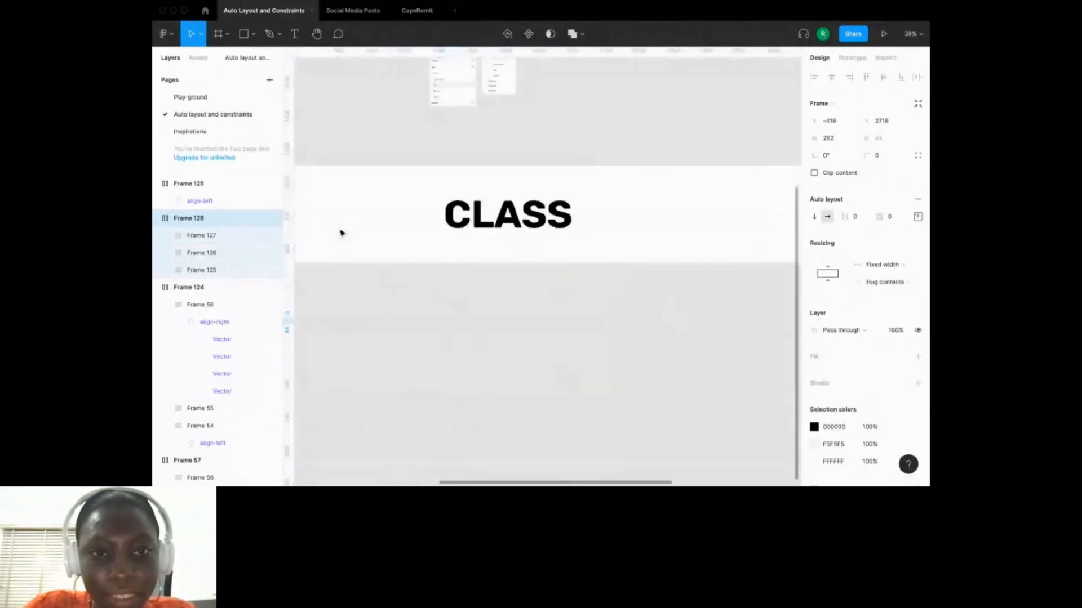
{"action": "scroll", "coordinate": [340, 232], "scroll_direction": "up", "scroll_amount": 5}
{"action": "scroll", "coordinate": [340, 233], "scroll_direction": "left", "scroll_amount": 3}
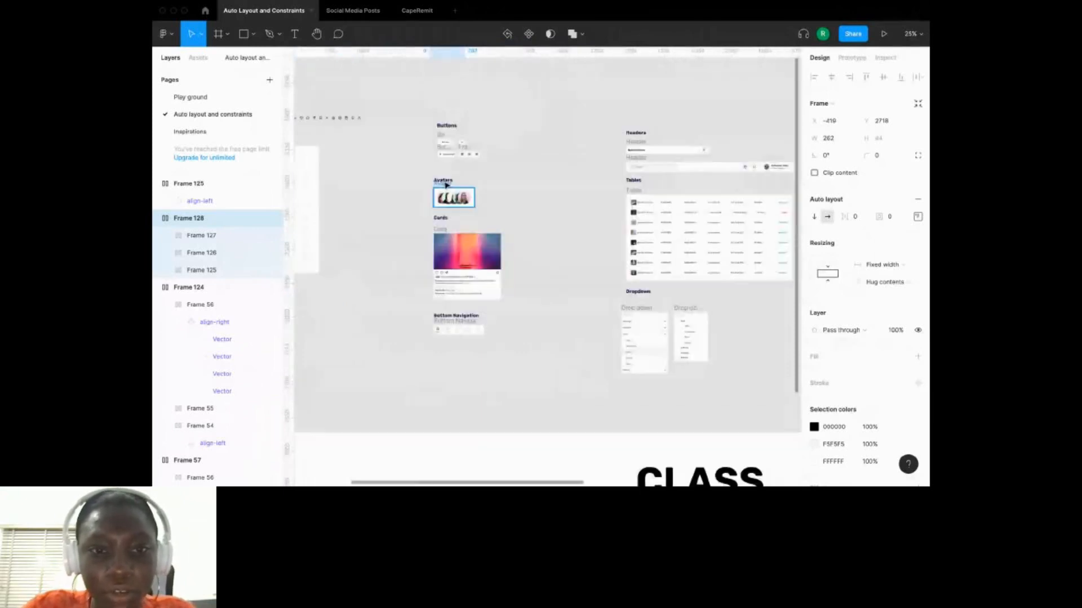
{"action": "left_click", "coordinate": [438, 178]}
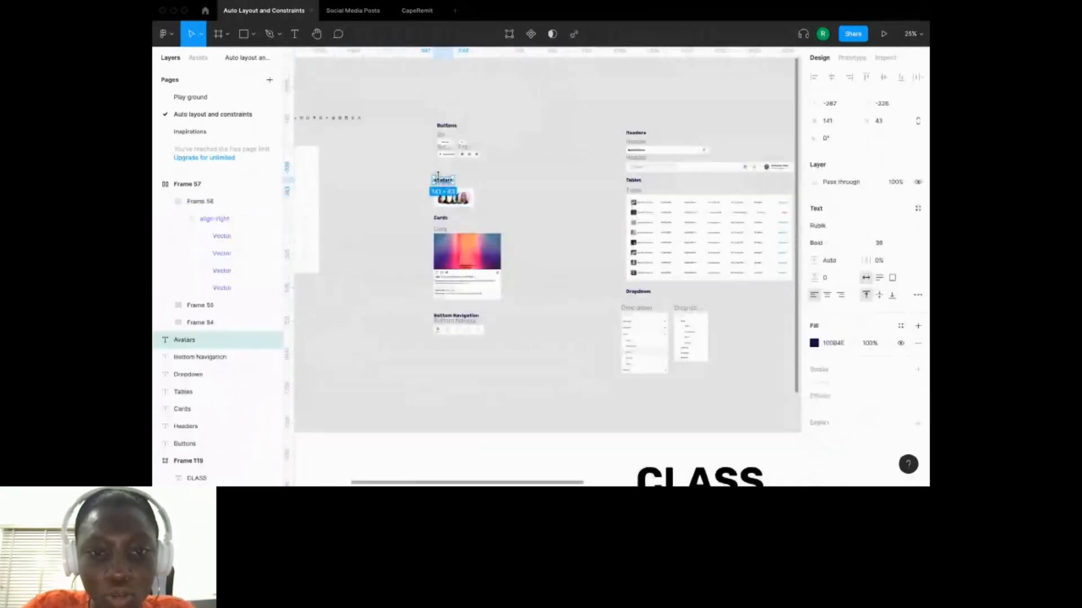
{"action": "left_click", "coordinate": [474, 187]}
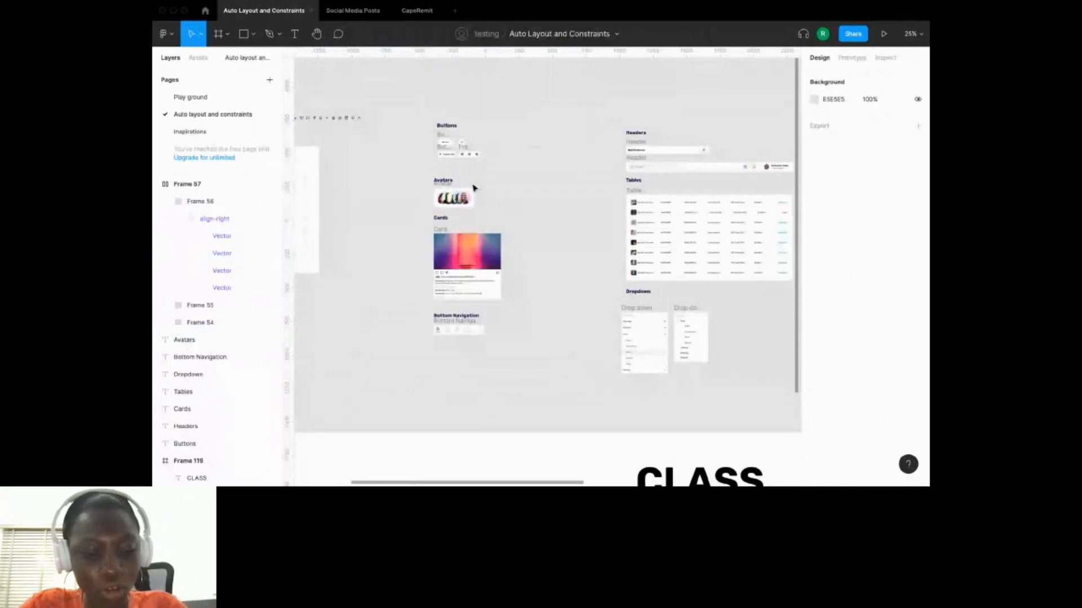
{"action": "left_click", "coordinate": [454, 197]}
{"action": "scroll", "coordinate": [454, 197], "scroll_direction": "down", "scroll_amount": 2}
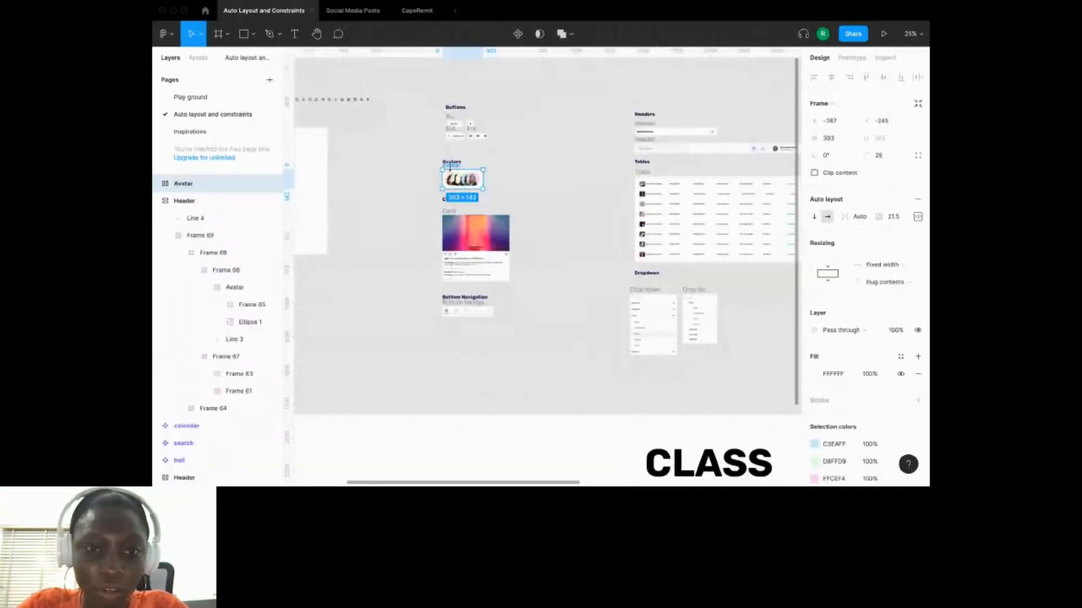
{"action": "scroll", "coordinate": [467, 168], "scroll_direction": "up", "scroll_amount": 5}
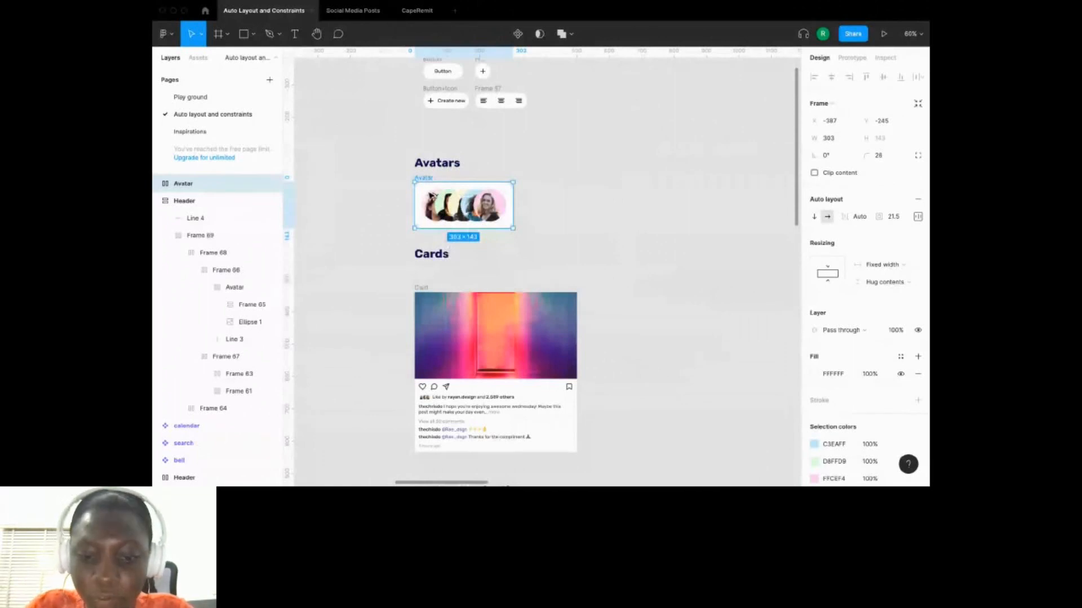
{"action": "key", "text": "ctrl+v"}
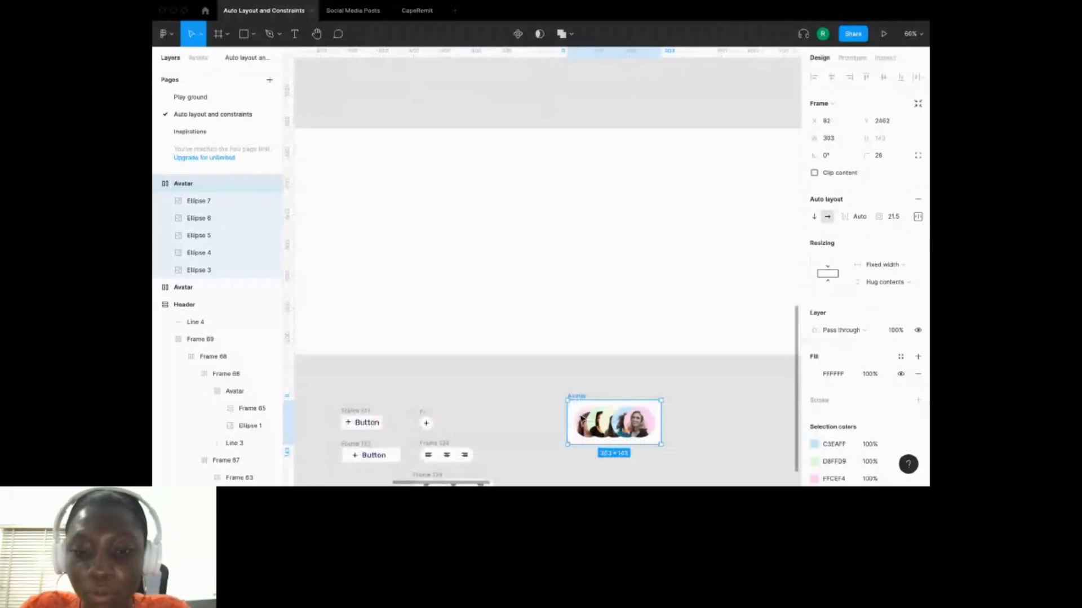
Narrow the pasted Avatar frame until its portraits stack, and widen it to about 736 so they spread apart.
{"action": "scroll", "coordinate": [583, 420], "scroll_direction": "up", "scroll_amount": 2}
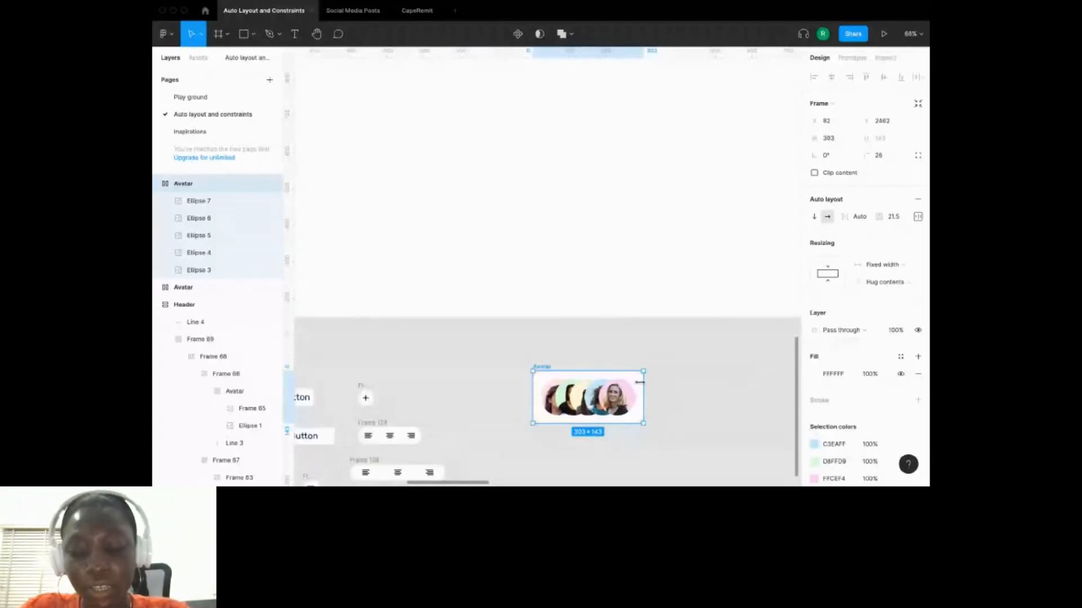
{"action": "scroll", "coordinate": [639, 389], "scroll_direction": "down", "scroll_amount": 1}
{"action": "scroll", "coordinate": [639, 382], "scroll_direction": "down", "scroll_amount": 3}
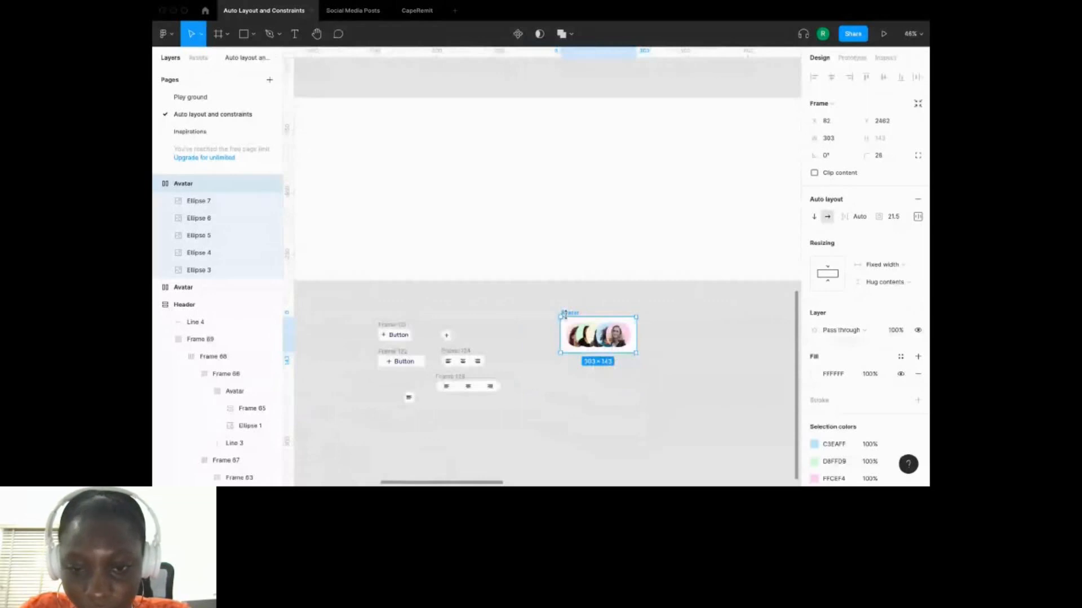
{"action": "left_click_drag", "start_coordinate": [637, 335], "coordinate": [413, 330]}
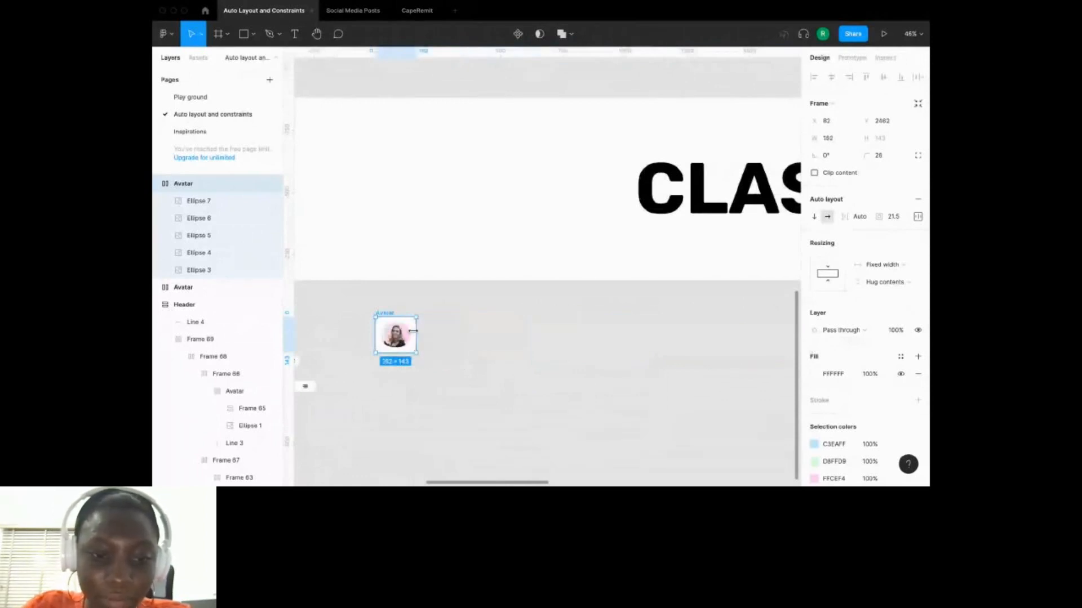
{"action": "left_click_drag", "start_coordinate": [413, 330], "coordinate": [568, 342]}
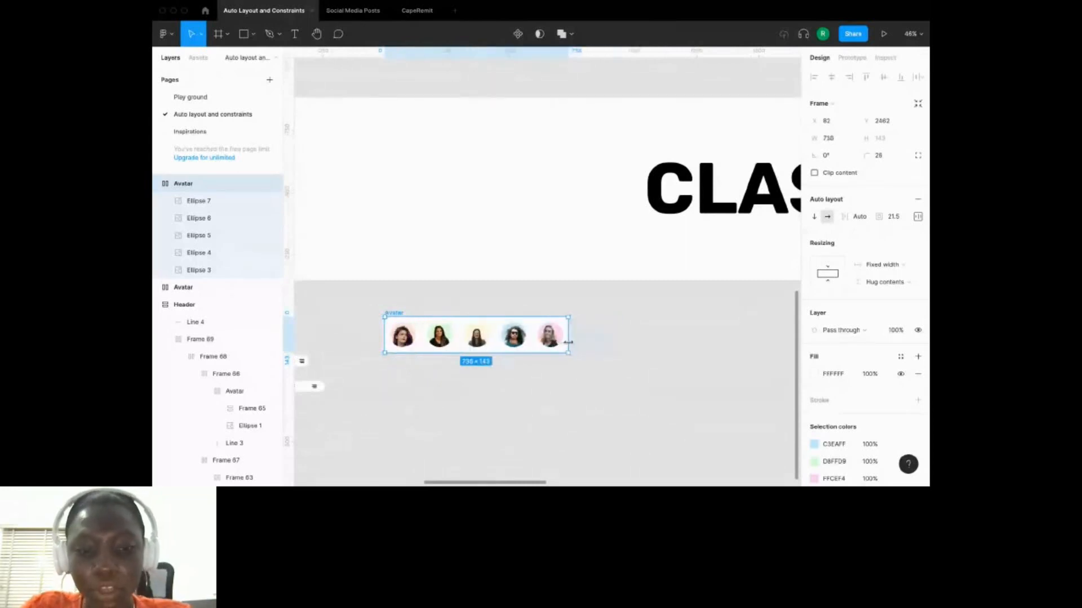
{"action": "left_click", "coordinate": [602, 387]}
Review the resizing settings of the three icon frames nested in Frame 124 and compare them with the loose avatar row.
{"action": "scroll", "coordinate": [602, 387], "scroll_direction": "down", "scroll_amount": 5}
{"action": "scroll", "coordinate": [602, 387], "scroll_direction": "up", "scroll_amount": 3}
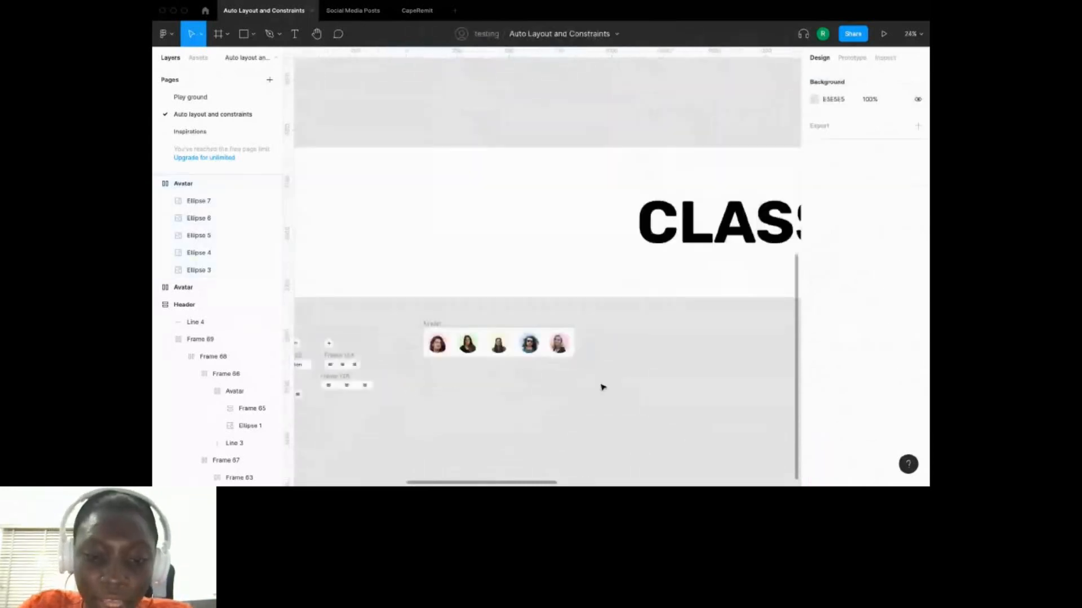
{"action": "scroll", "coordinate": [602, 387], "scroll_direction": "up", "scroll_amount": 2}
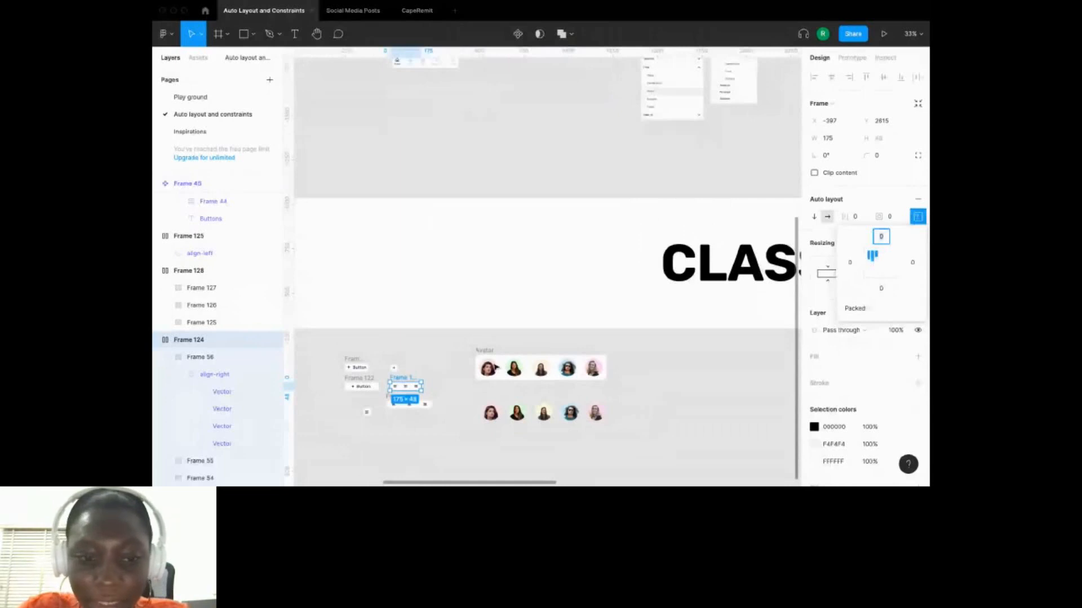
{"action": "scroll", "coordinate": [398, 380], "scroll_direction": "up", "scroll_amount": 5}
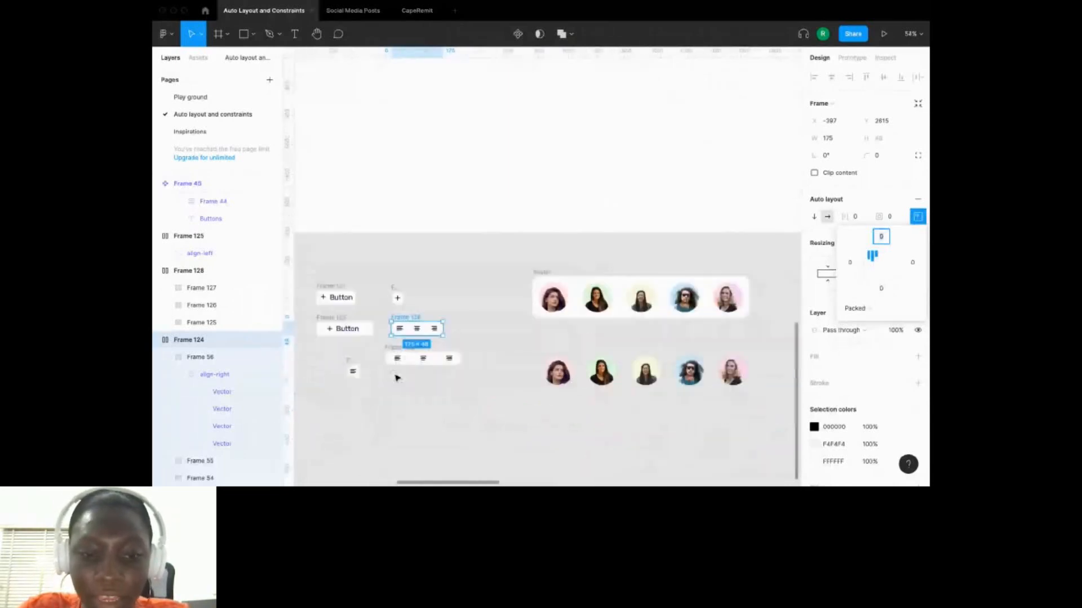
{"action": "scroll", "coordinate": [397, 377], "scroll_direction": "up", "scroll_amount": 3}
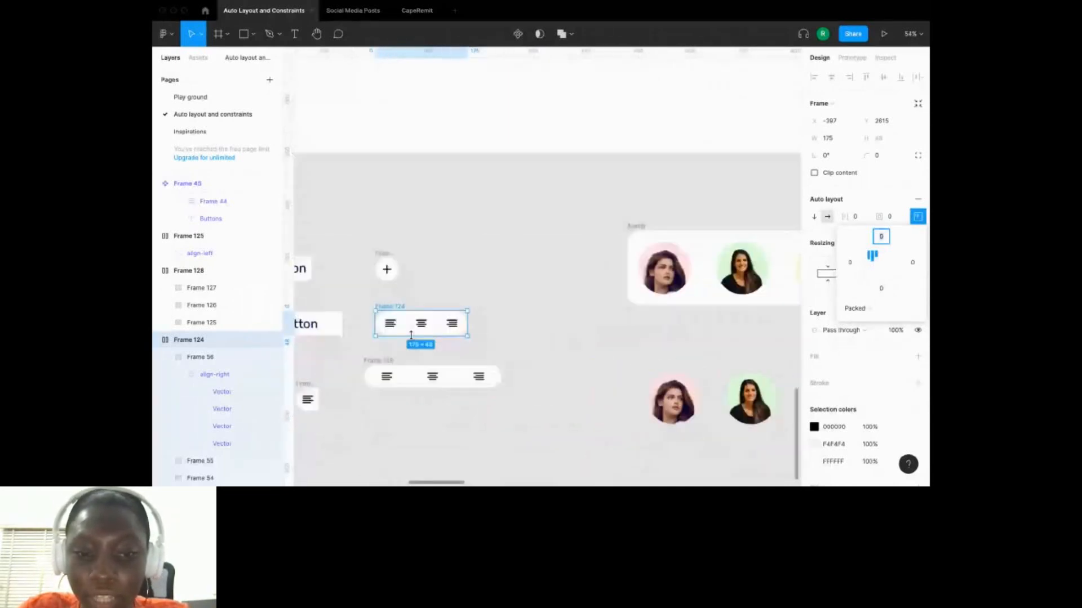
{"action": "double_click", "coordinate": [397, 327]}
{"action": "left_click", "coordinate": [429, 328], "text": "shift"}
{"action": "left_click", "coordinate": [451, 321], "text": "shift"}
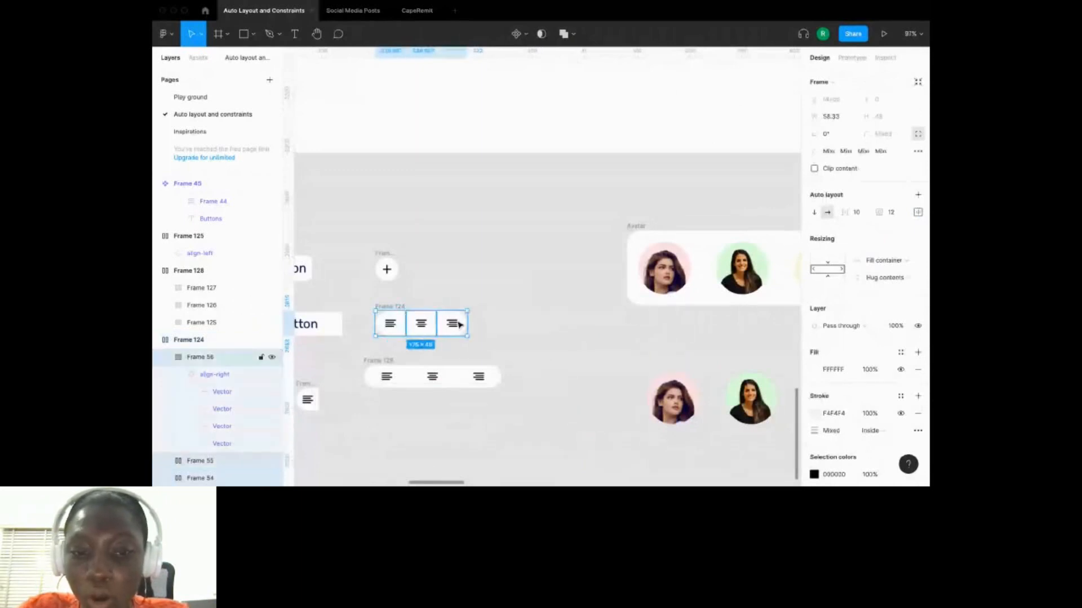
{"action": "scroll", "coordinate": [453, 323], "scroll_direction": "down", "scroll_amount": 1}
{"action": "scroll", "coordinate": [453, 323], "scroll_direction": "down", "scroll_amount": 2}
{"action": "scroll", "coordinate": [452, 324], "scroll_direction": "right", "scroll_amount": 3}
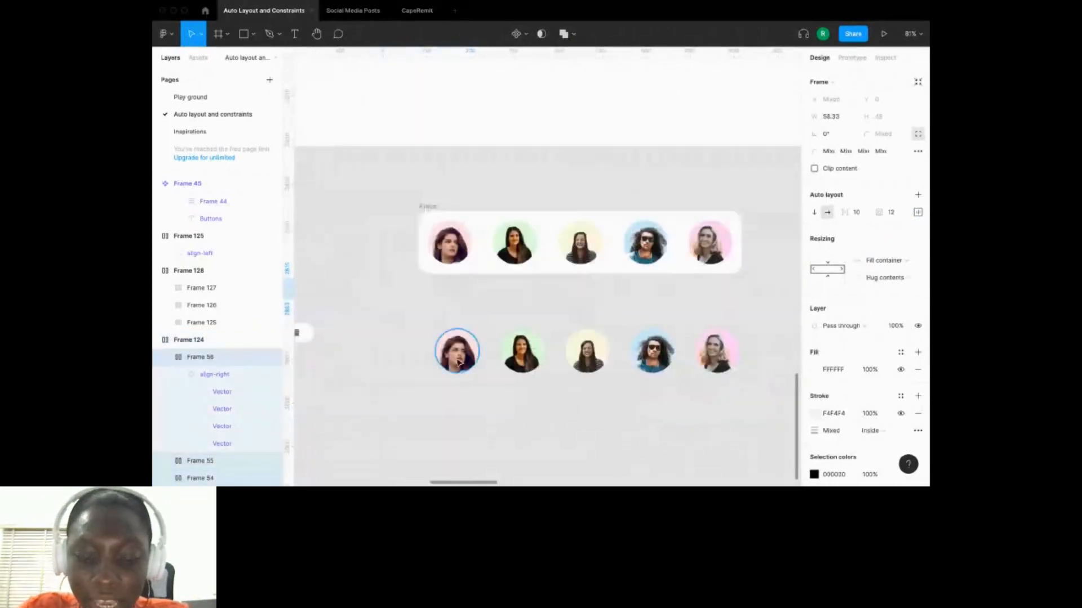
Check the padding and the Packed and Space between spacing options of the three icon frames' auto layout.
{"action": "scroll", "coordinate": [459, 363], "scroll_direction": "down", "scroll_amount": 3}
{"action": "left_click", "coordinate": [917, 212]}
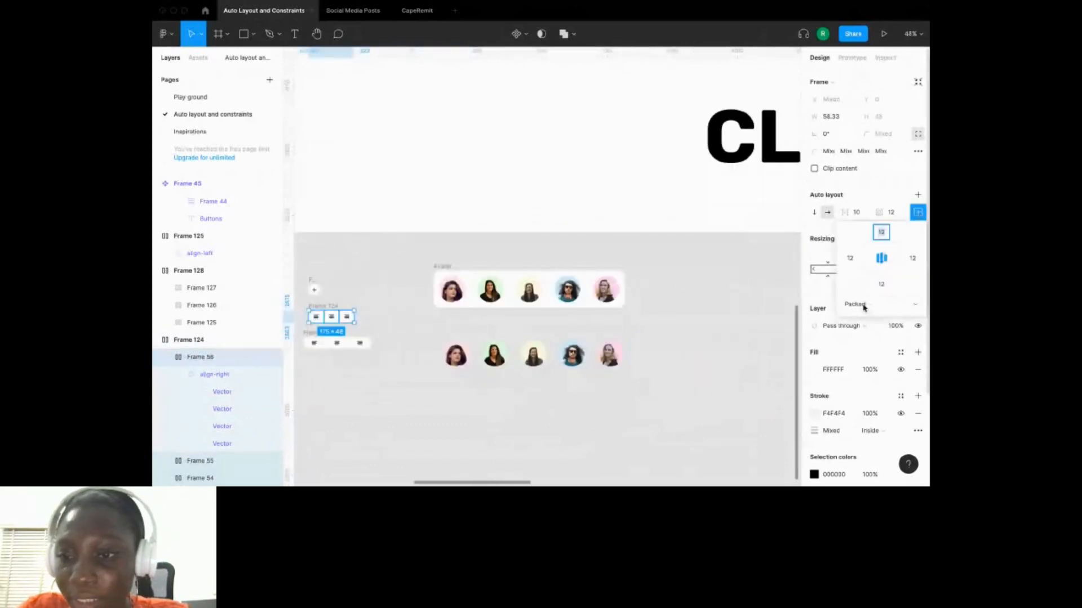
{"action": "left_click", "coordinate": [865, 307]}
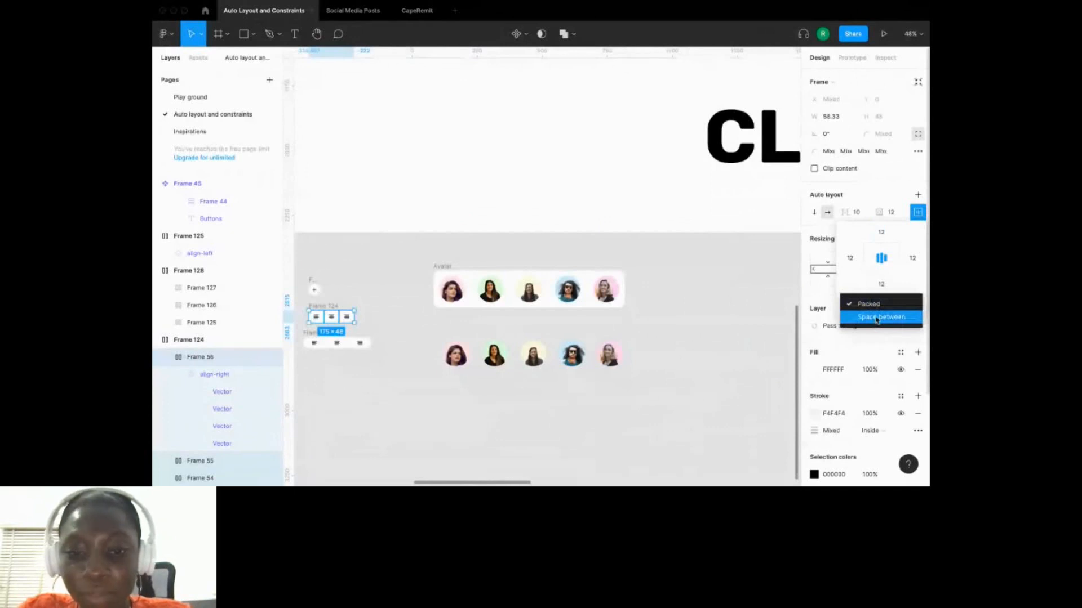
{"action": "scroll", "coordinate": [478, 251], "scroll_direction": "down", "scroll_amount": 2}
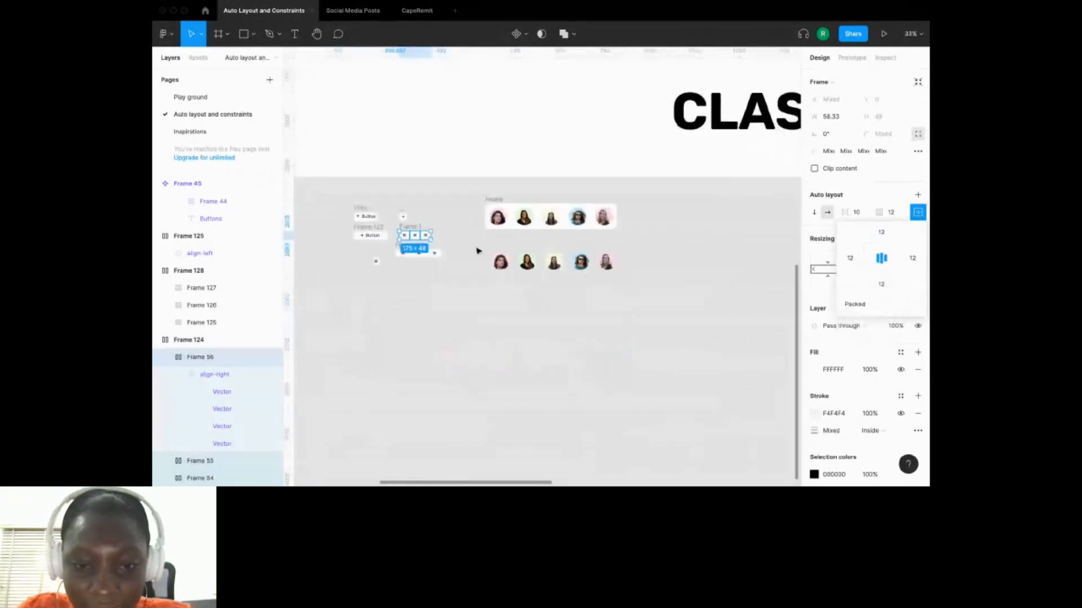
Wrap the five loose avatars in a horizontal auto layout frame with padding 12, a white fill and corner radius 20.
{"action": "left_click_drag", "start_coordinate": [478, 248], "coordinate": [626, 277]}
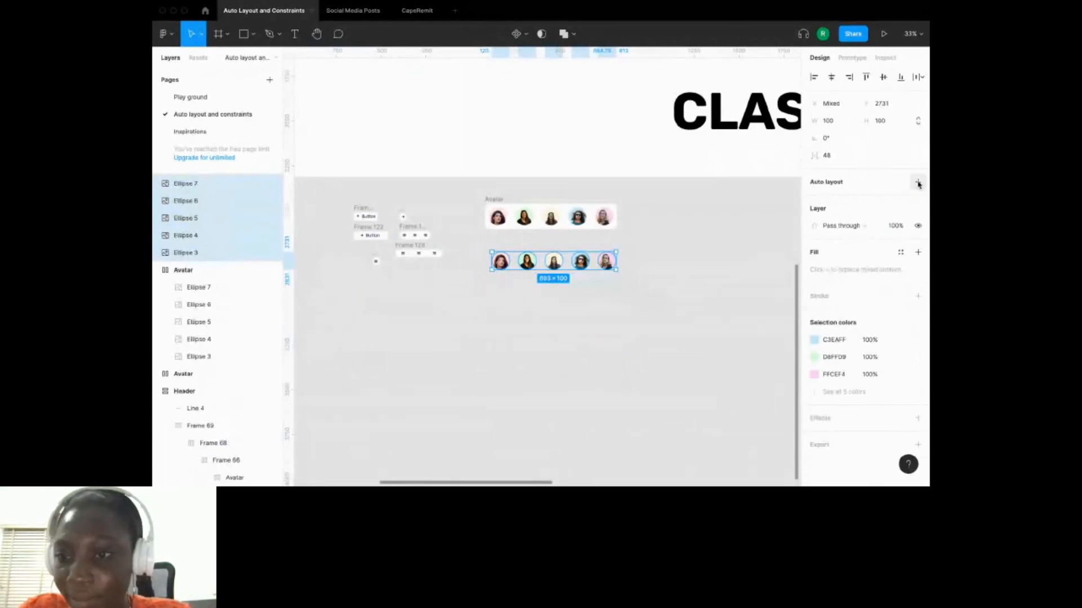
{"action": "left_click", "coordinate": [918, 183]}
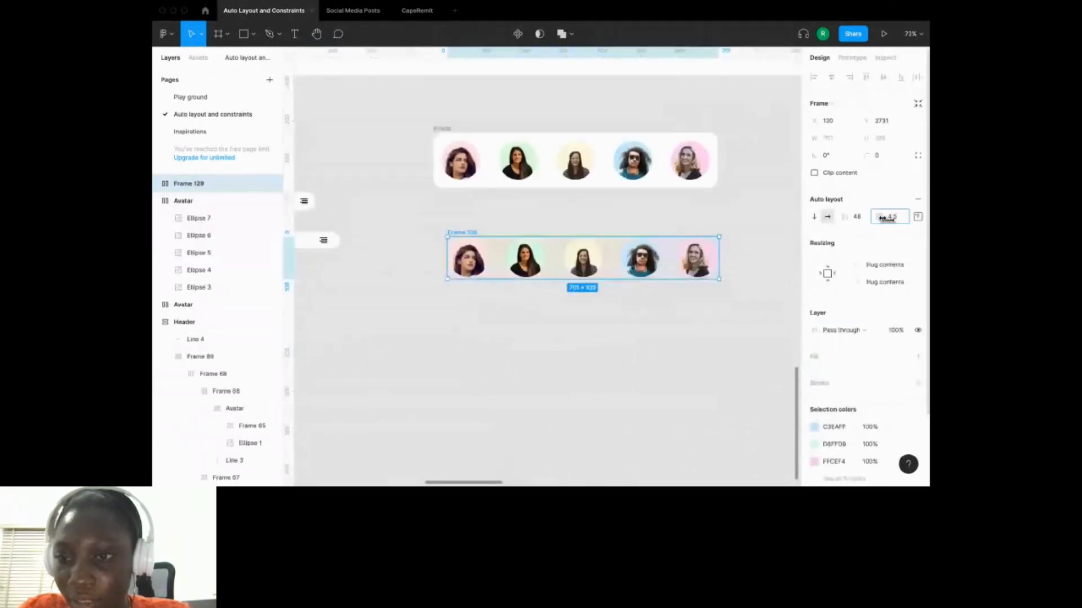
{"action": "left_click_drag", "start_coordinate": [881, 217], "coordinate": [896, 223]}
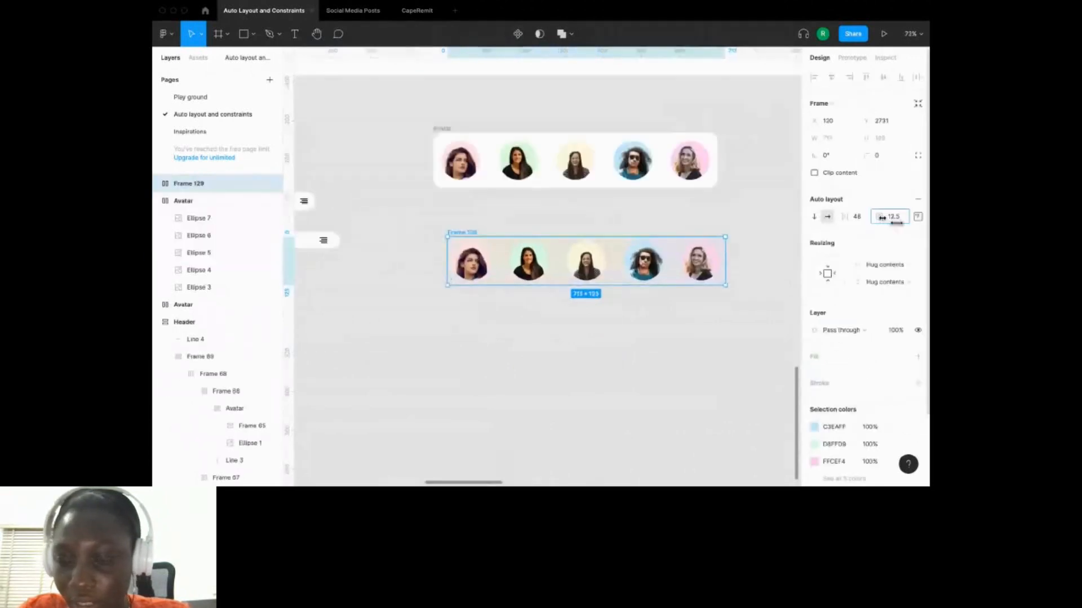
{"action": "left_click", "coordinate": [895, 219]}
{"action": "type", "text": "12"}
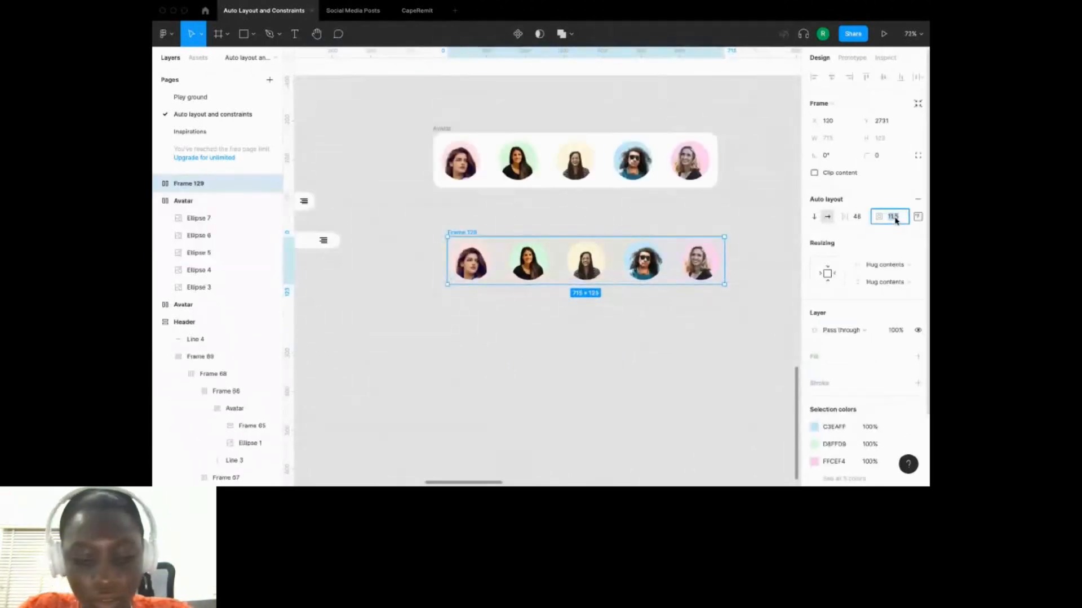
{"action": "key", "text": "Return"}
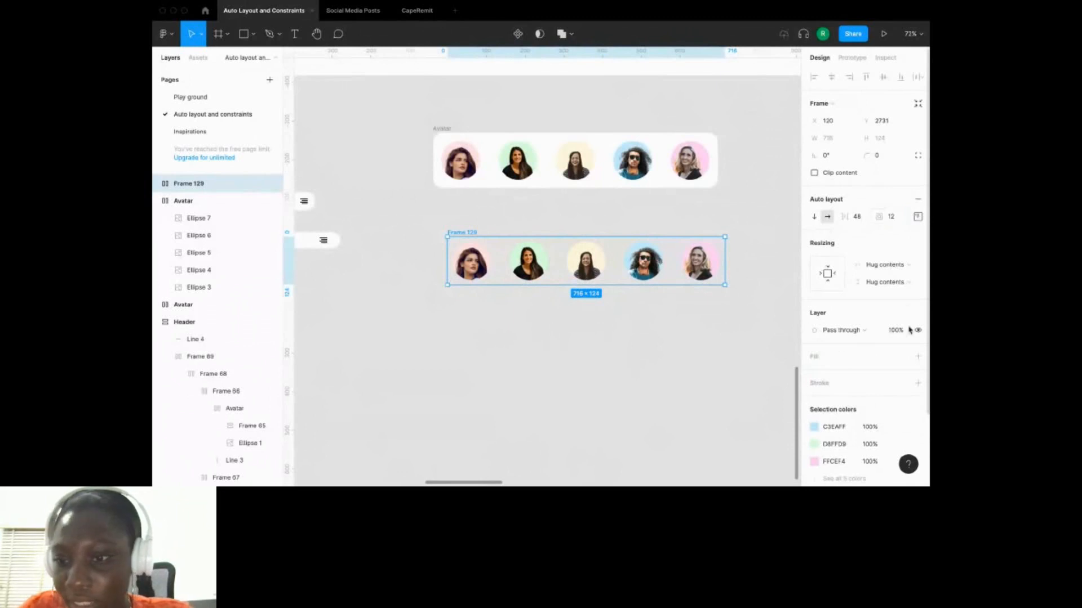
{"action": "left_click", "coordinate": [918, 356]}
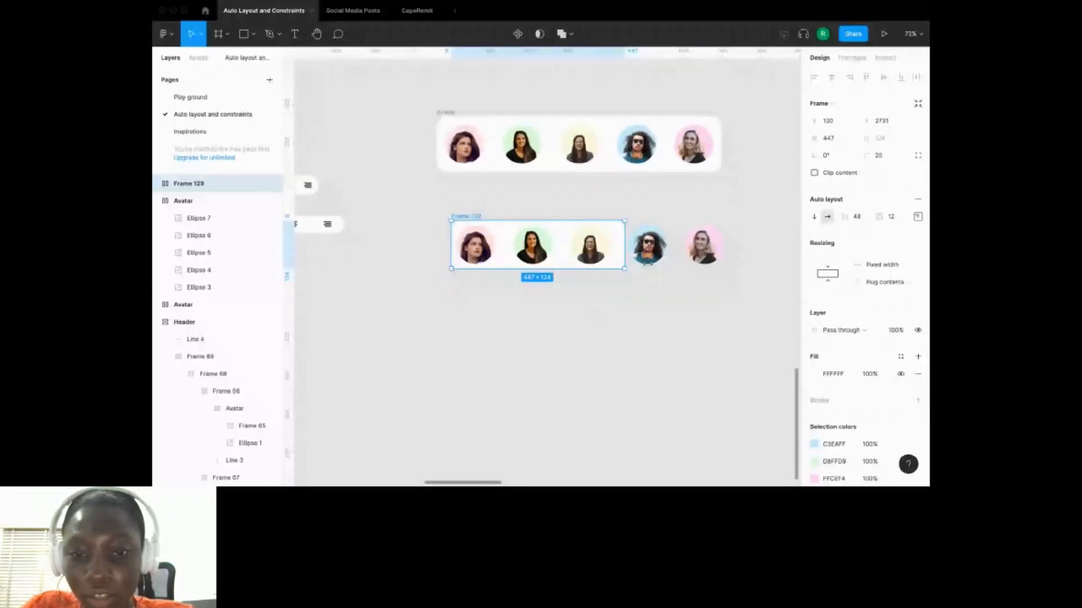
Widen the new avatar frame to about 801, and fit its width back to hug its contents.
{"action": "left_click_drag", "start_coordinate": [625, 263], "coordinate": [762, 272]}
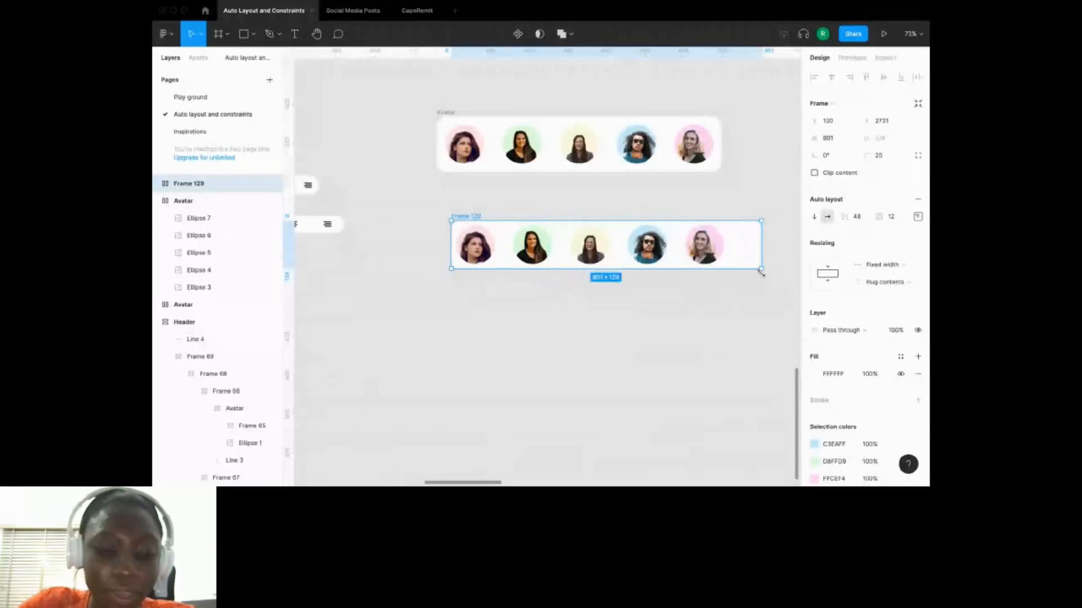
{"action": "double_click", "coordinate": [762, 272]}
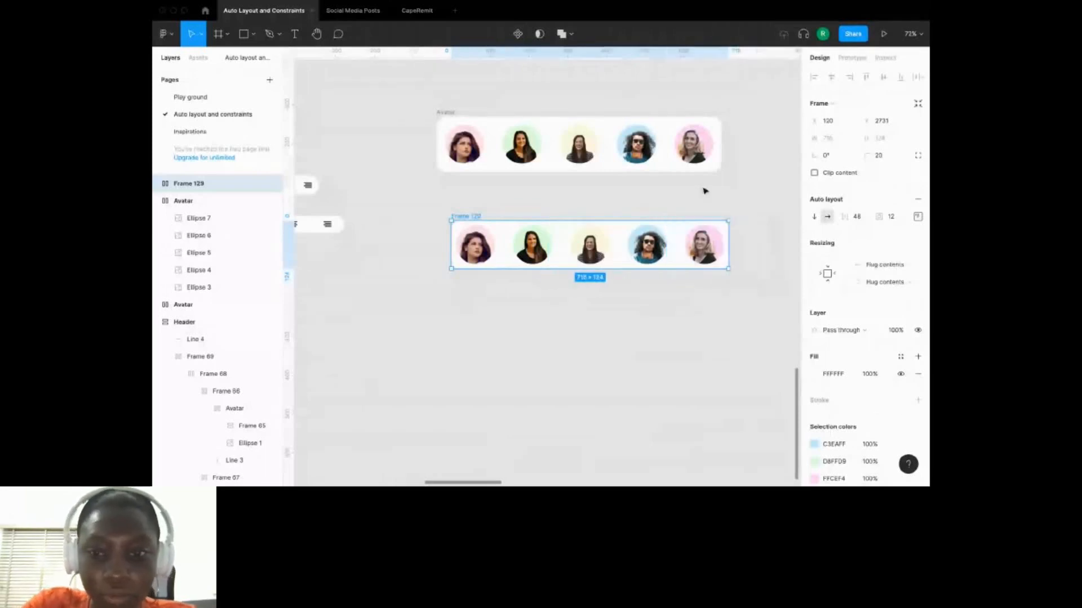
Compare the resizing settings of the first avatar with those of its enclosing frame.
{"action": "left_click", "coordinate": [475, 238]}
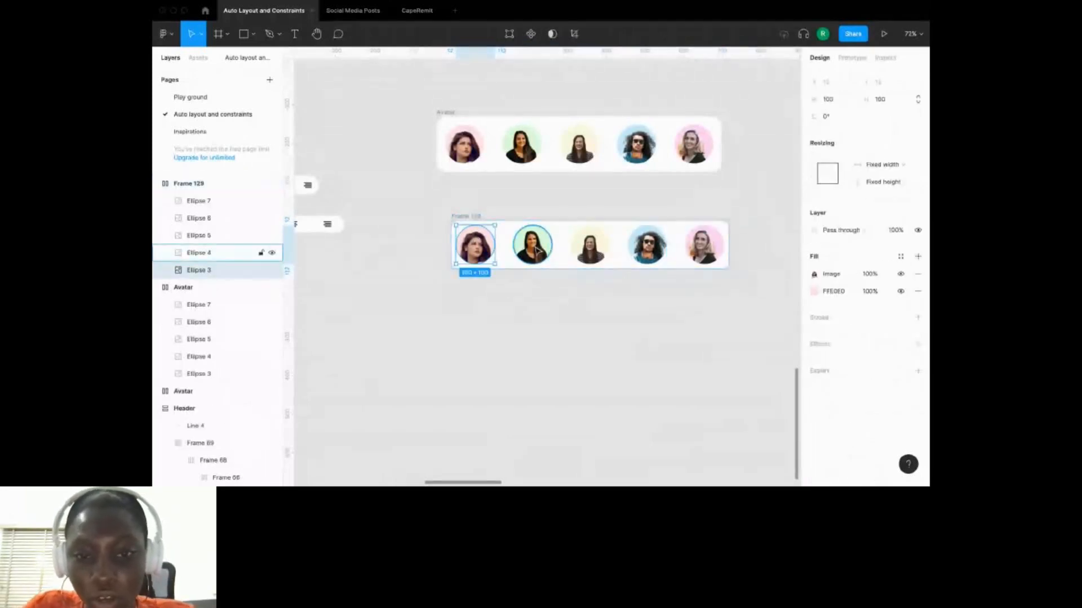
{"action": "left_click", "coordinate": [621, 321]}
{"action": "left_click", "coordinate": [489, 241]}
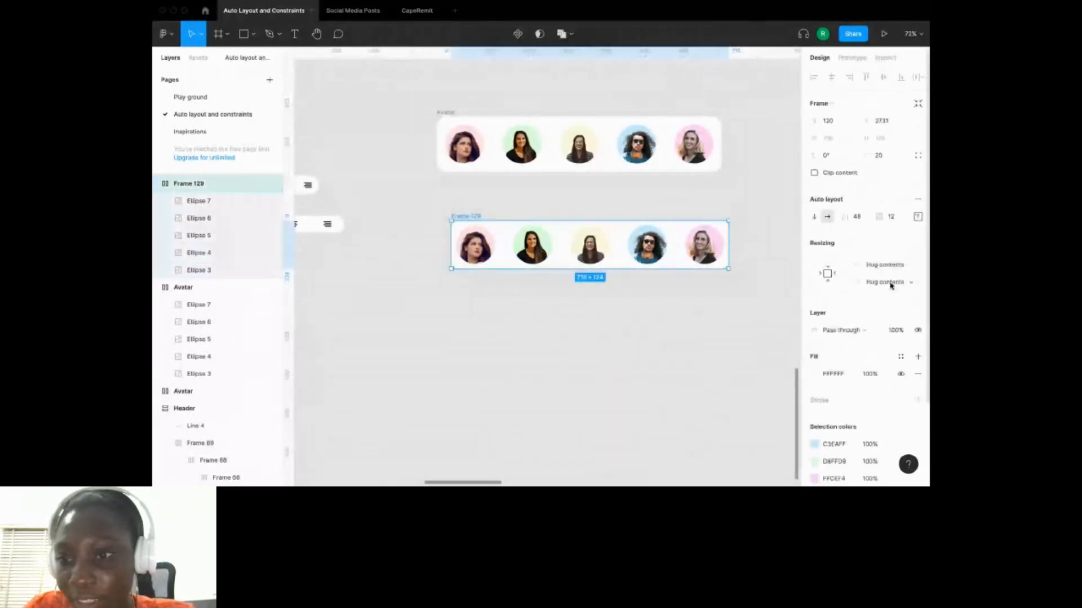
{"action": "left_click", "coordinate": [885, 268]}
{"action": "left_click", "coordinate": [687, 314]}
Set the horizontal resizing of all five avatars in the new frame to Fill container.
{"action": "left_click", "coordinate": [474, 249]}
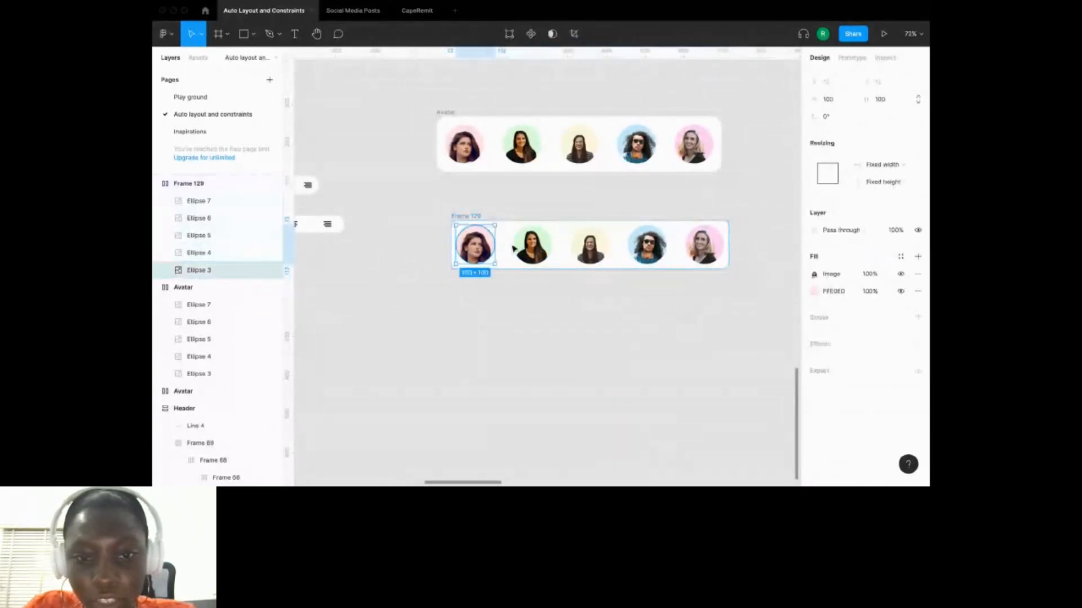
{"action": "left_click", "coordinate": [533, 249], "text": "shift"}
{"action": "left_click", "coordinate": [589, 249], "text": "shift"}
{"action": "left_click", "coordinate": [647, 248], "text": "shift"}
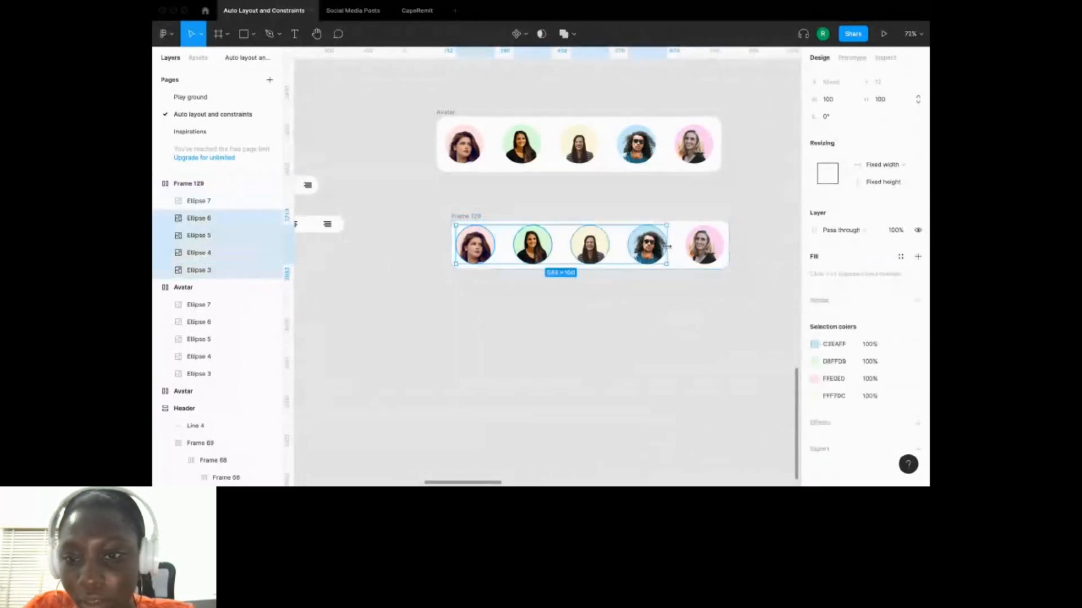
{"action": "left_click", "coordinate": [705, 249], "text": "shift"}
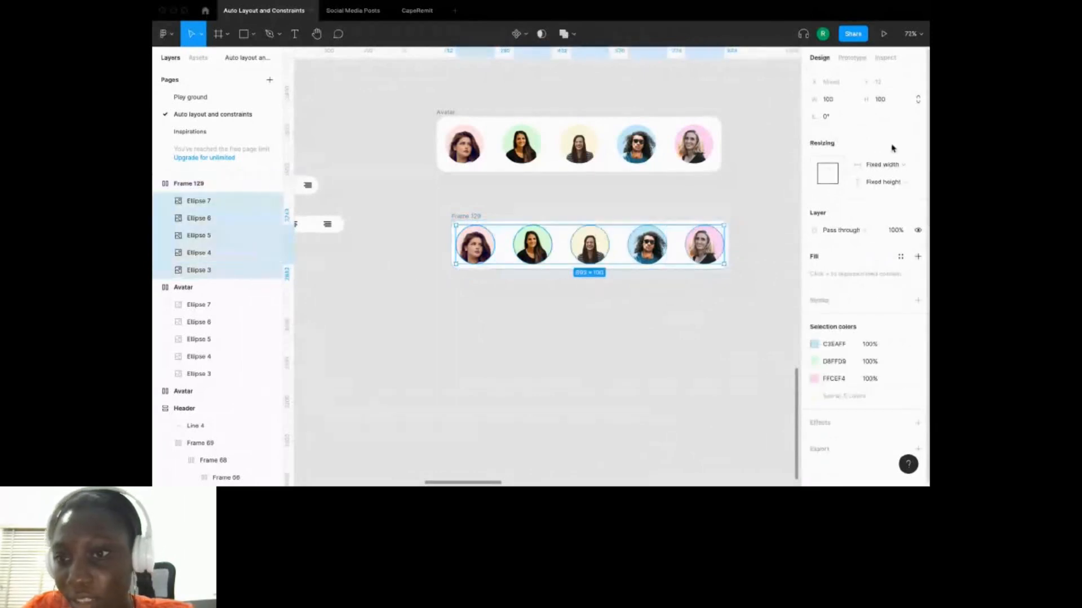
{"action": "left_click", "coordinate": [888, 165]}
{"action": "left_click", "coordinate": [892, 177]}
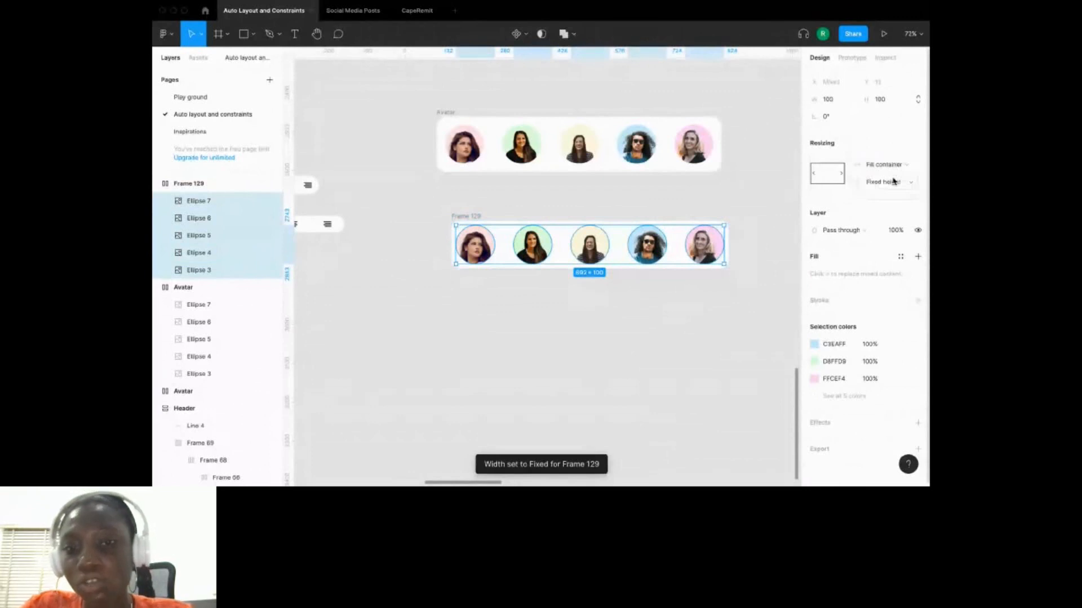
{"action": "left_click", "coordinate": [676, 314]}
Narrow the new avatar frame to about 398 and widen it to about 820 to test the filling avatars.
{"action": "left_click", "coordinate": [602, 224]}
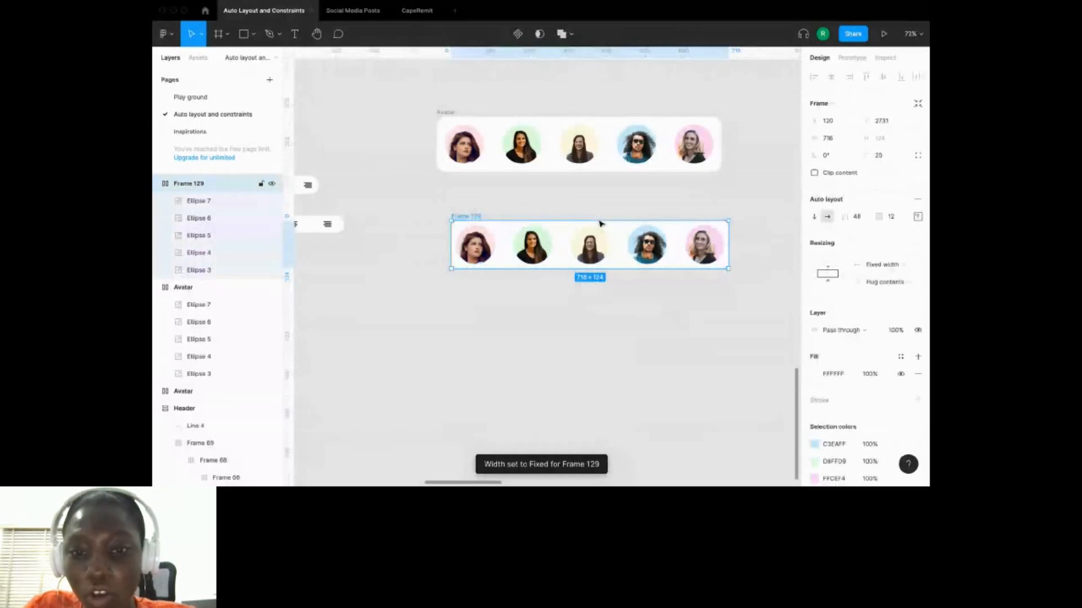
{"action": "left_click_drag", "start_coordinate": [728, 251], "coordinate": [605, 254]}
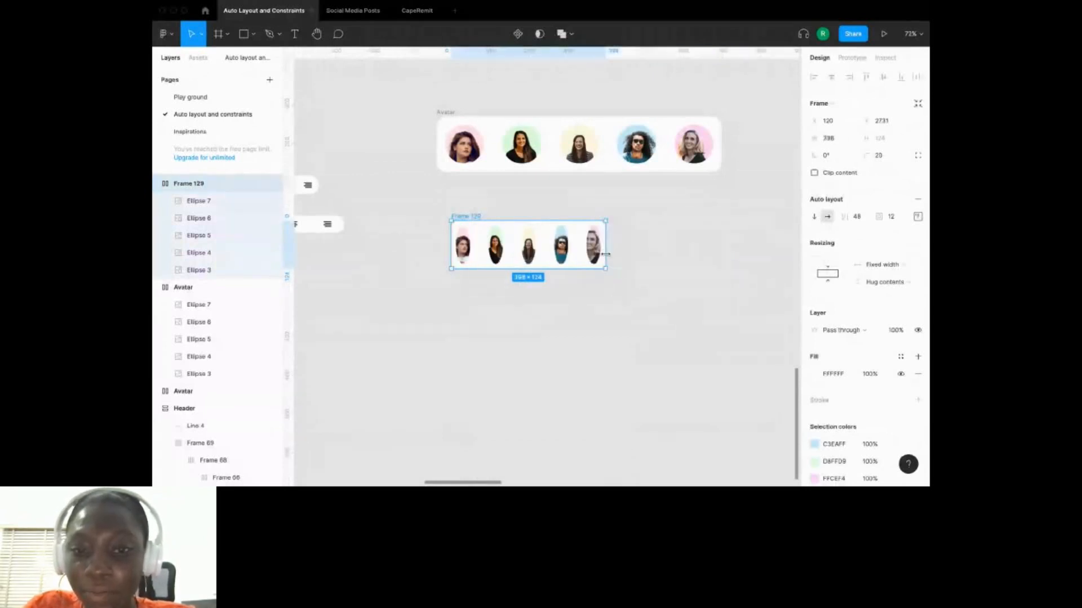
{"action": "left_click_drag", "start_coordinate": [606, 255], "coordinate": [783, 271]}
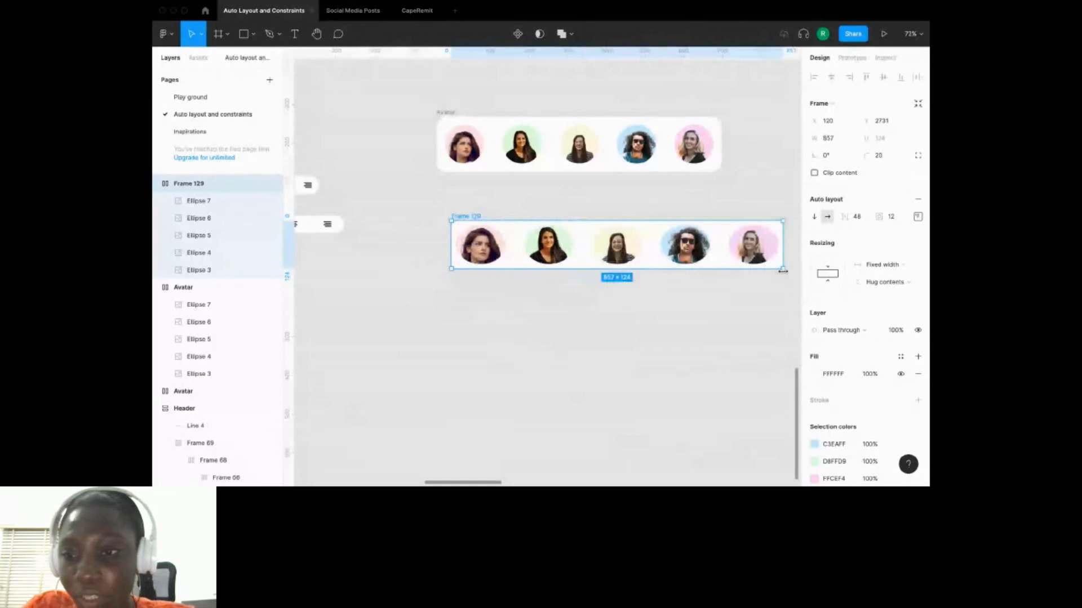
{"action": "left_click_drag", "start_coordinate": [783, 271], "coordinate": [769, 269]}
Narrow the frame to about 690 with its height kept on Hug contents, and inspect the first avatar's resizing settings.
{"action": "left_click", "coordinate": [885, 282]}
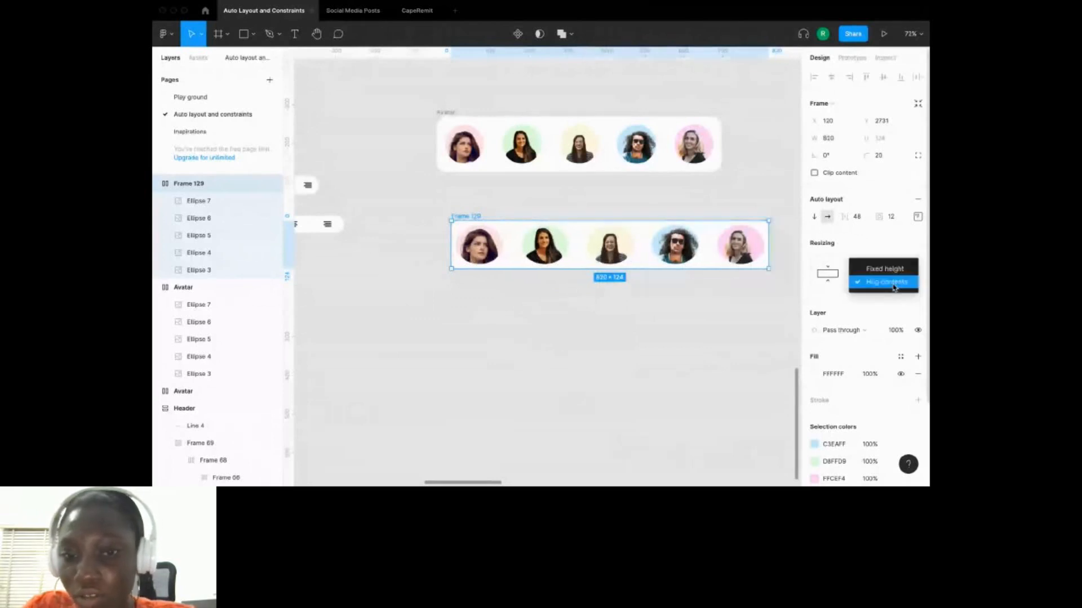
{"action": "left_click", "coordinate": [893, 288]}
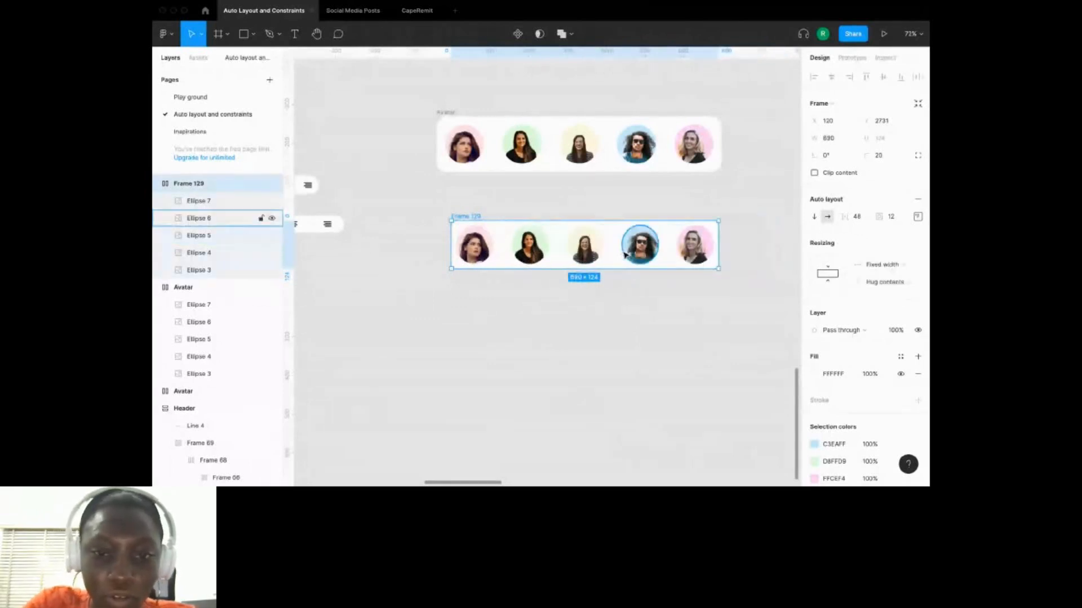
{"action": "left_click", "coordinate": [480, 255]}
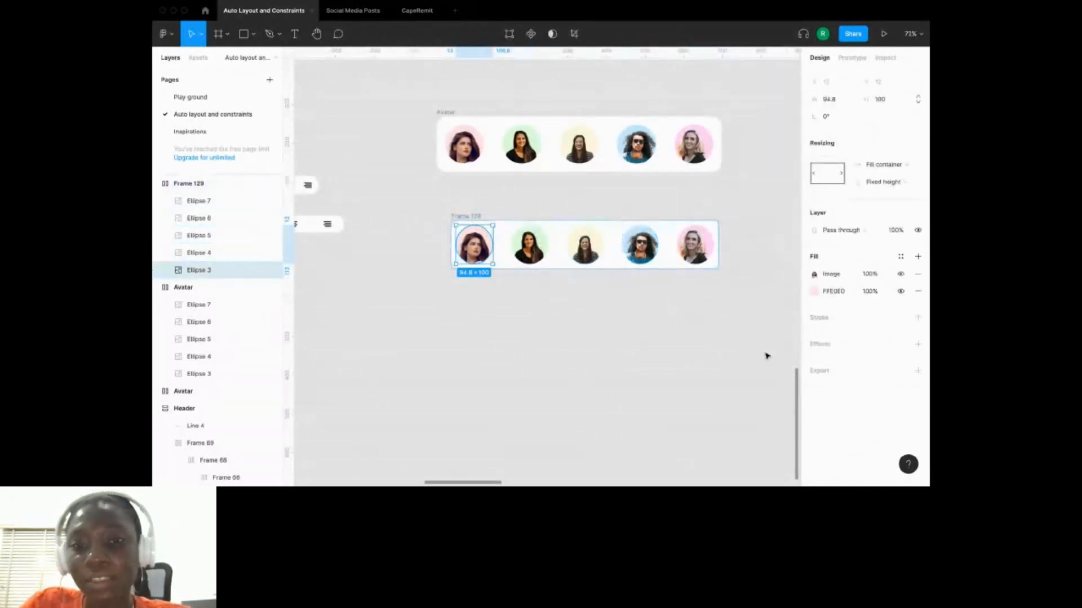
{"action": "left_click", "coordinate": [436, 113]}
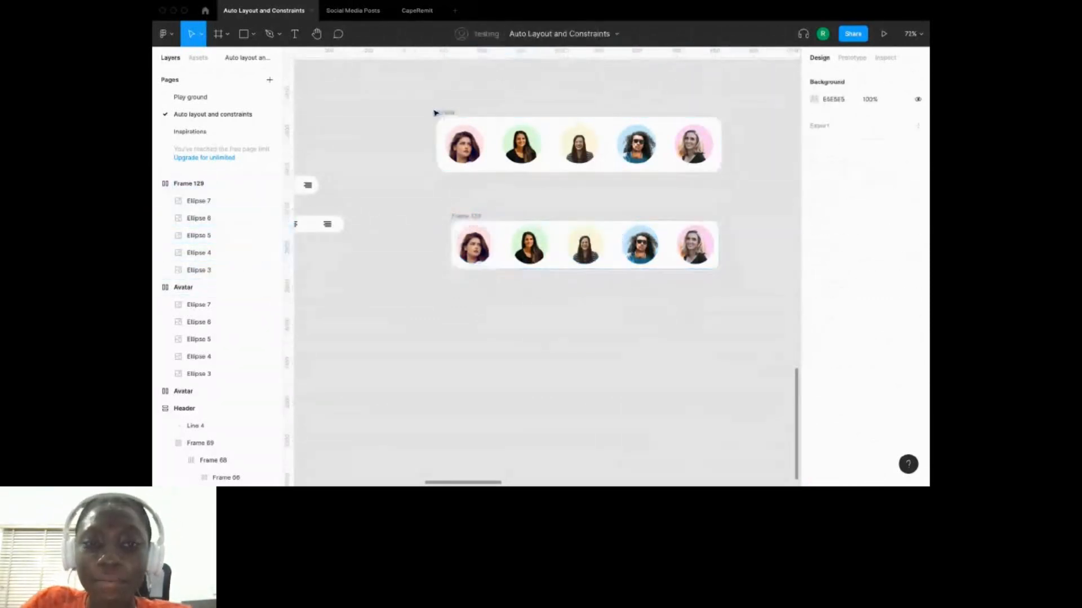
Narrow the Avatar frame to about 698 wide.
{"action": "left_click", "coordinate": [436, 113]}
{"action": "mouse_move", "coordinate": [721, 145]}
{"action": "left_mouse_down"}
{"action": "mouse_move", "coordinate": [541, 145]}
{"action": "mouse_move", "coordinate": [704, 155]}
{"action": "left_mouse_up"}
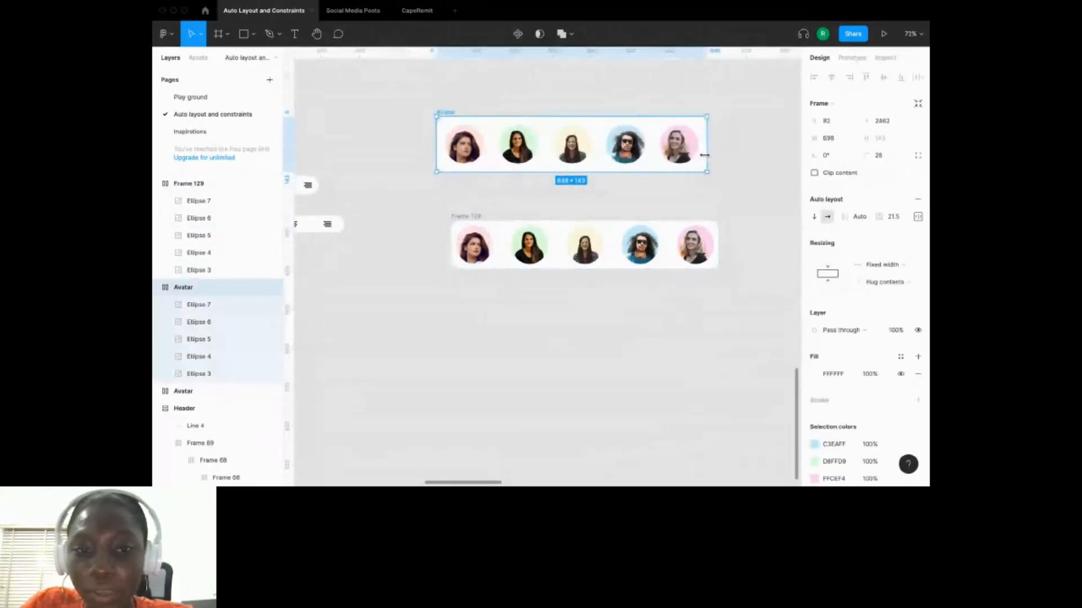
{"action": "left_click", "coordinate": [188, 184]}
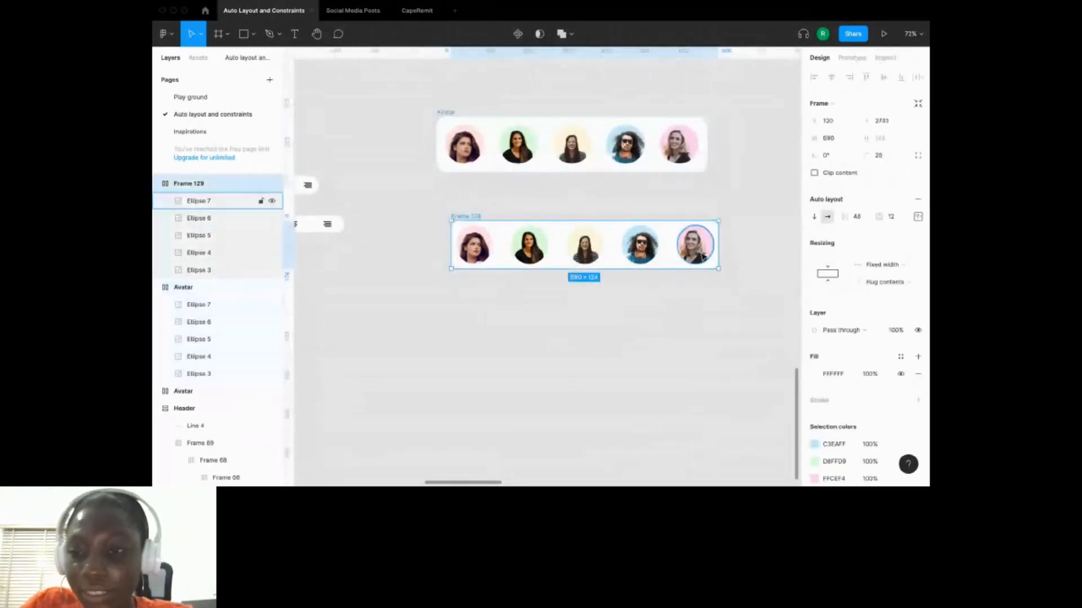
{"action": "left_click", "coordinate": [916, 217]}
{"action": "left_click", "coordinate": [705, 294]}
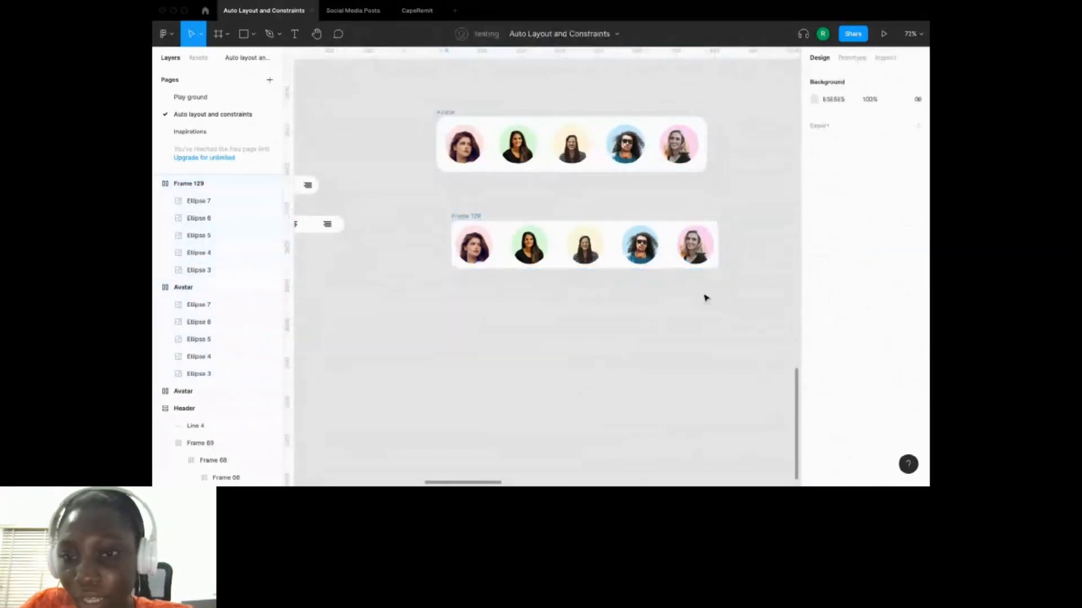
Set the width of all five ellipses in Frame 129 to 100.
{"action": "left_click", "coordinate": [633, 253]}
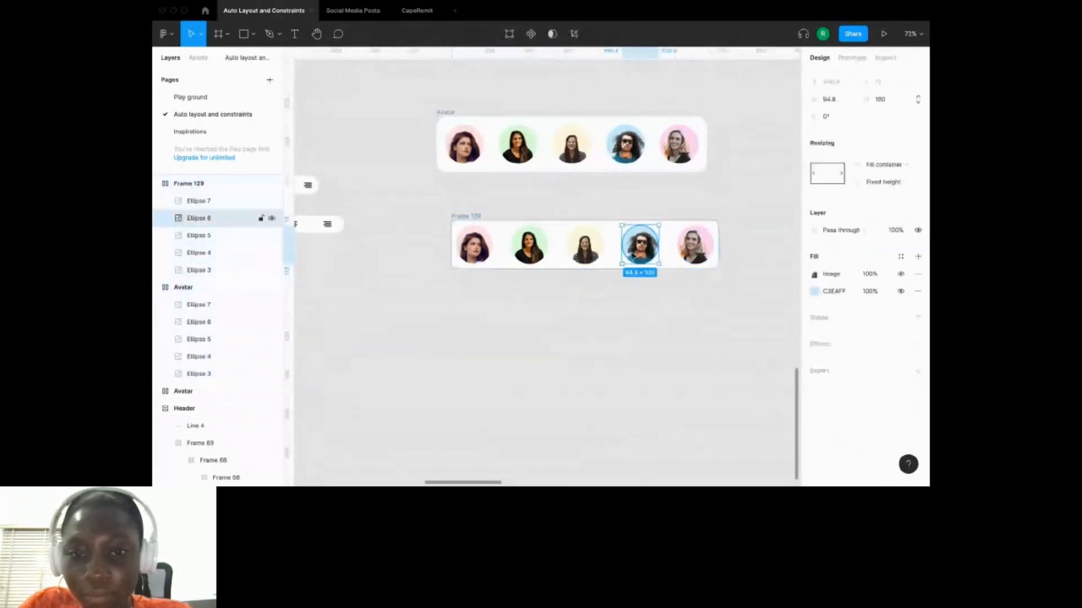
{"action": "left_click", "coordinate": [586, 254]}
{"action": "left_click", "coordinate": [530, 248], "text": "shift"}
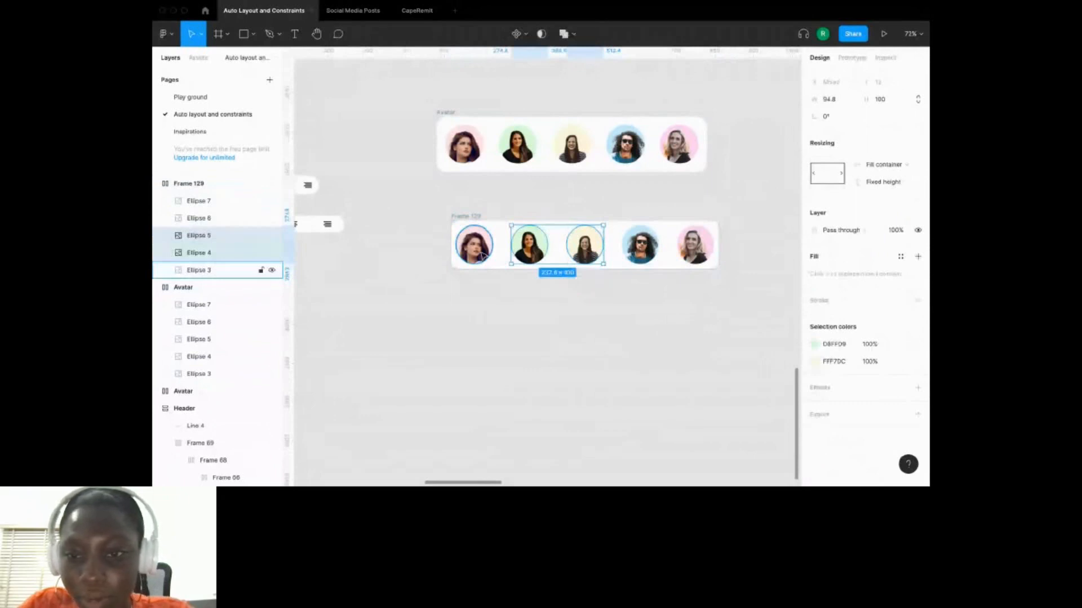
{"action": "left_click", "coordinate": [483, 257], "text": "shift"}
{"action": "left_click", "coordinate": [640, 248], "text": "shift"}
{"action": "left_click", "coordinate": [695, 245], "text": "shift"}
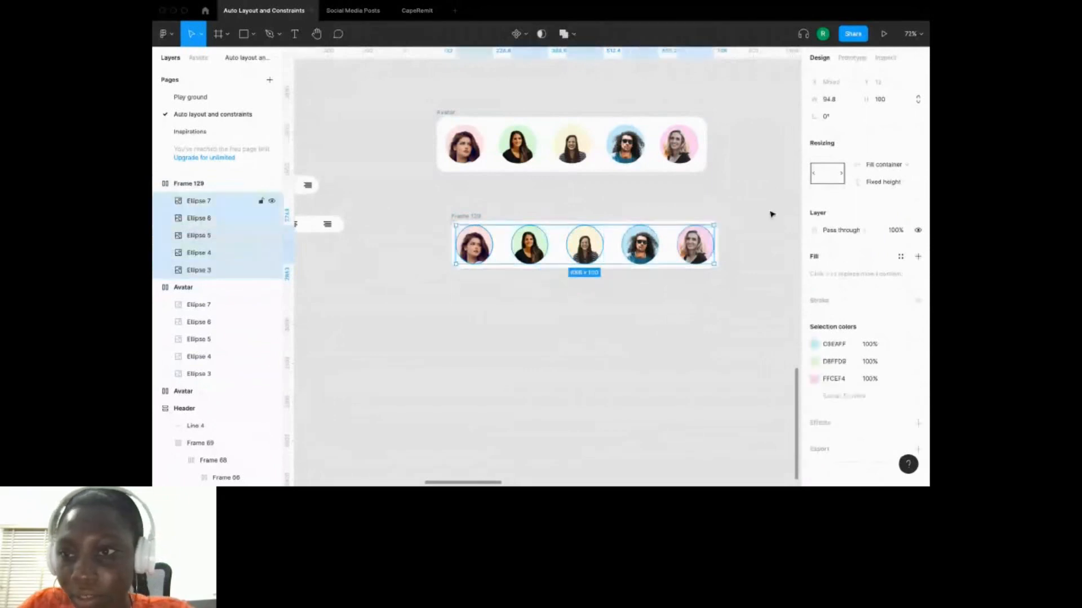
{"action": "left_click", "coordinate": [830, 105]}
{"action": "type", "text": "100"}
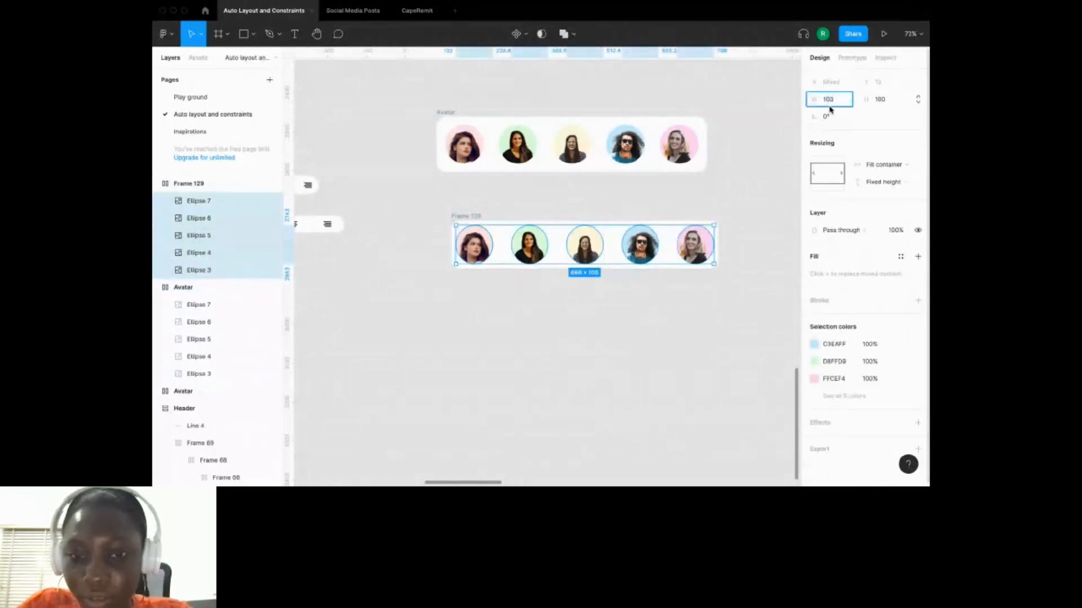
{"action": "left_click", "coordinate": [755, 186]}
Widen Frame 129 to about 720 and set its auto layout spacing mode to Space between.
{"action": "left_click", "coordinate": [458, 217]}
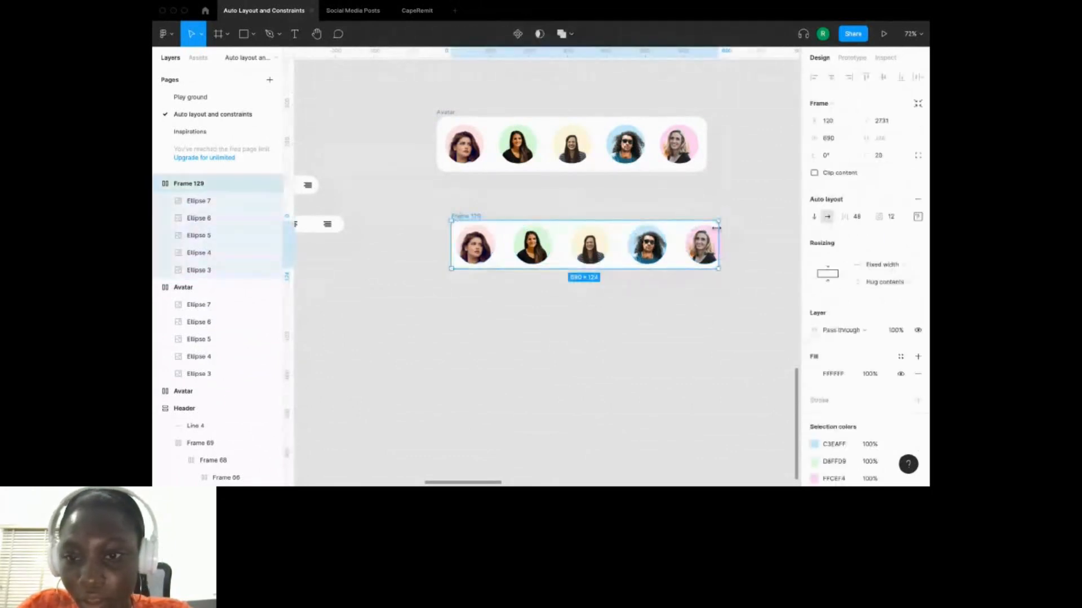
{"action": "left_click_drag", "start_coordinate": [716, 228], "coordinate": [729, 229]}
{"action": "left_click", "coordinate": [708, 335]}
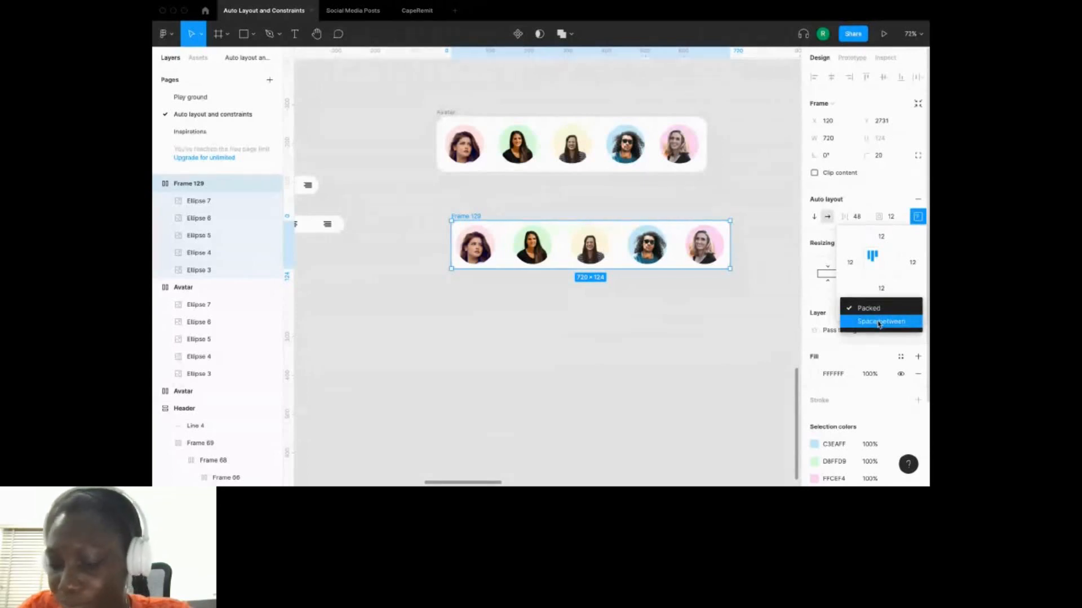
{"action": "left_click", "coordinate": [880, 322]}
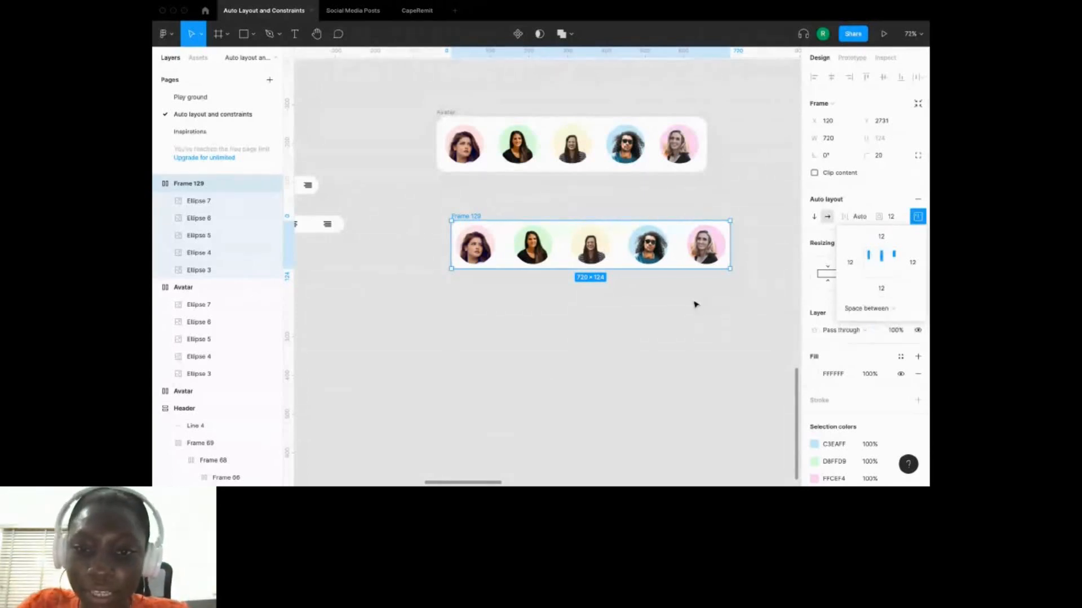
Test the spacing by shrinking Frame 129 to about 89 wide and widening it again to about 601.
{"action": "left_click_drag", "start_coordinate": [730, 245], "coordinate": [478, 245]}
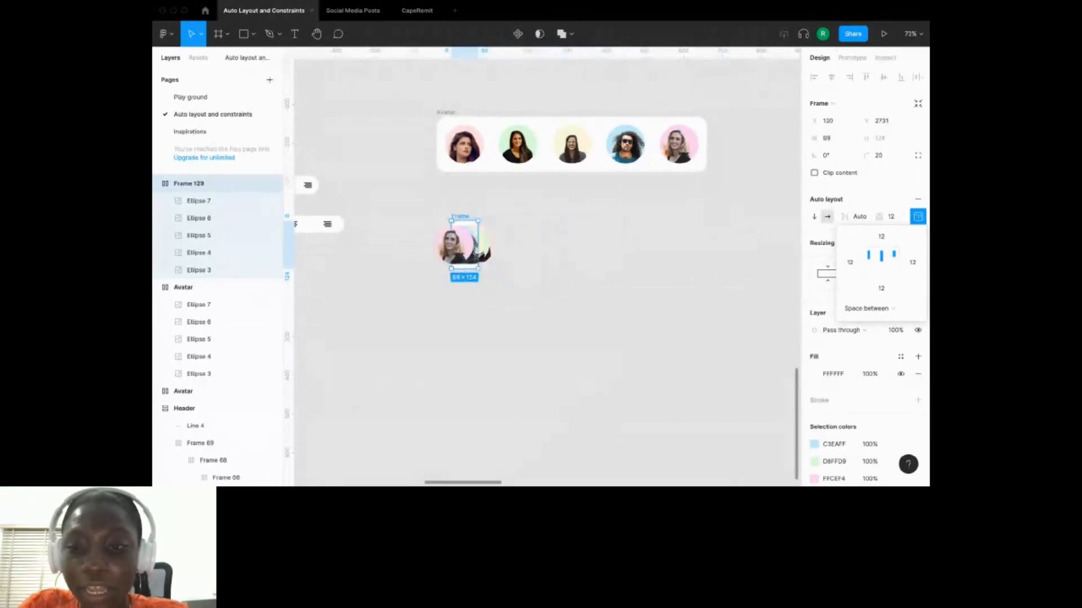
{"action": "left_click", "coordinate": [879, 308]}
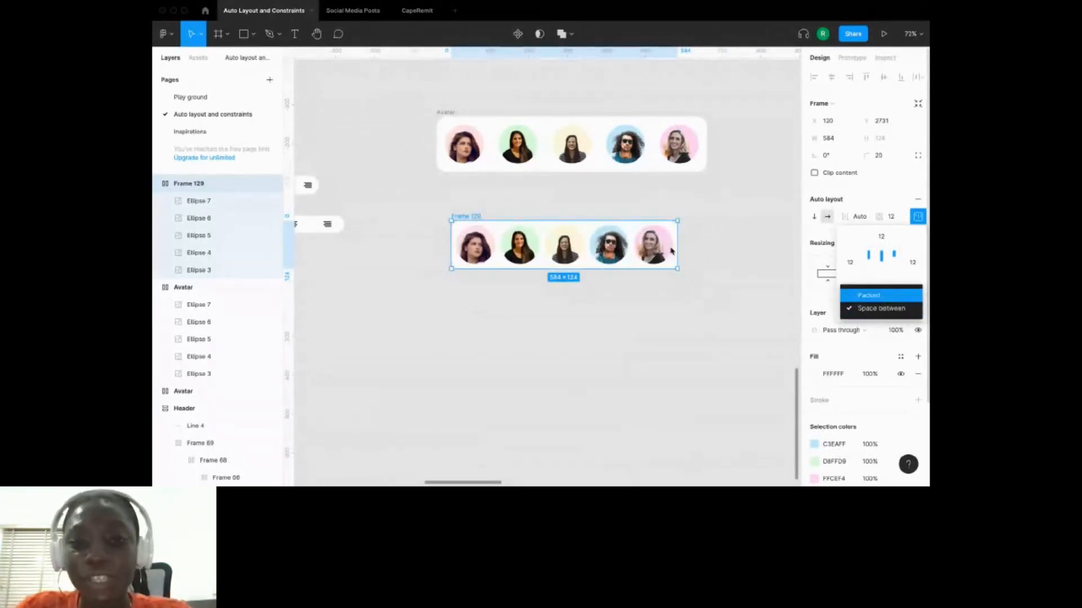
{"action": "key", "text": "Escape"}
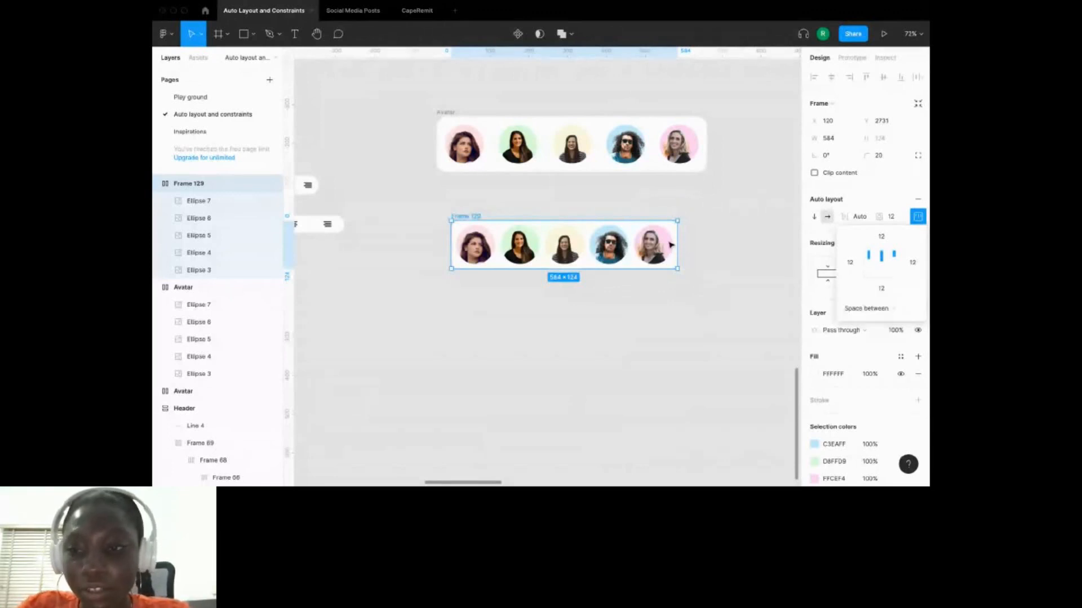
{"action": "key", "text": "Escape"}
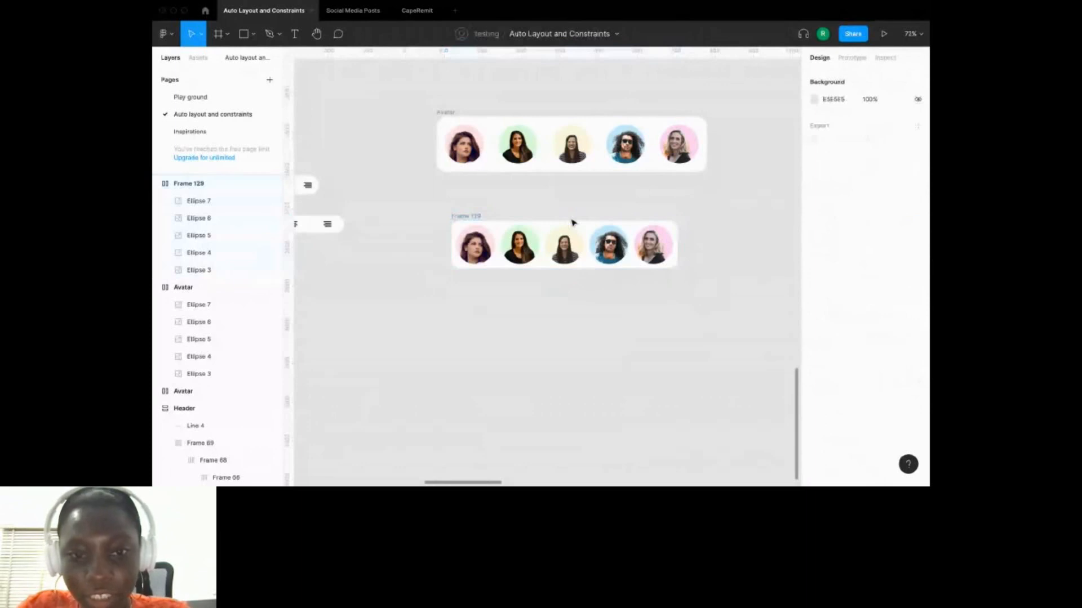
{"action": "left_click", "coordinate": [572, 223]}
{"action": "left_click_drag", "start_coordinate": [678, 242], "coordinate": [684, 243]}
Move the stacked bank card frame from the upper canvas area to the empty space below the CLASS banner.
{"action": "scroll", "coordinate": [700, 307], "scroll_direction": "down", "scroll_amount": 5}
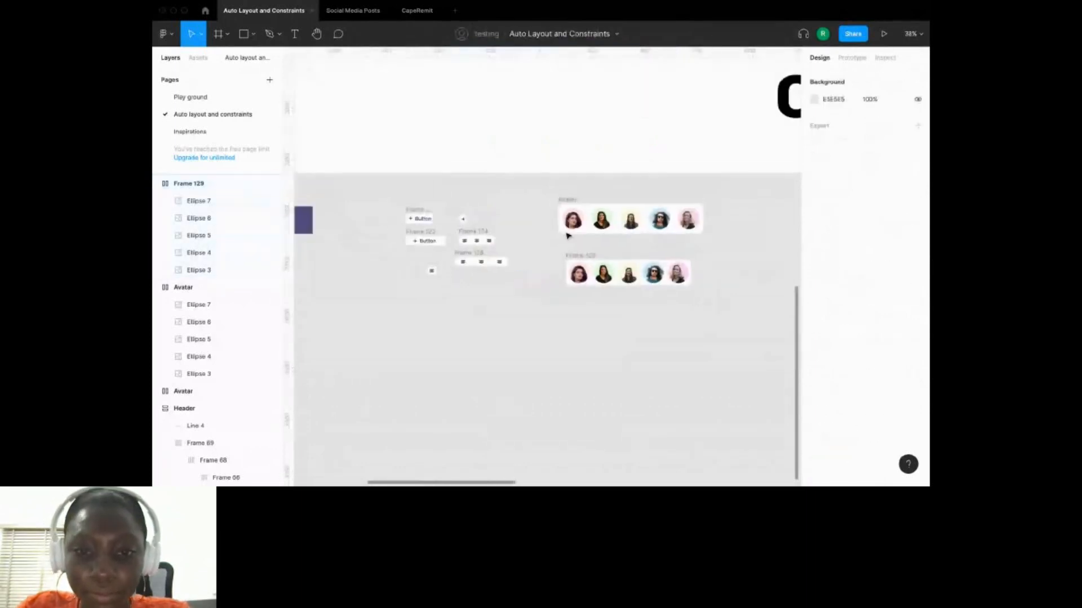
{"action": "scroll", "coordinate": [581, 256], "scroll_direction": "down", "scroll_amount": 3}
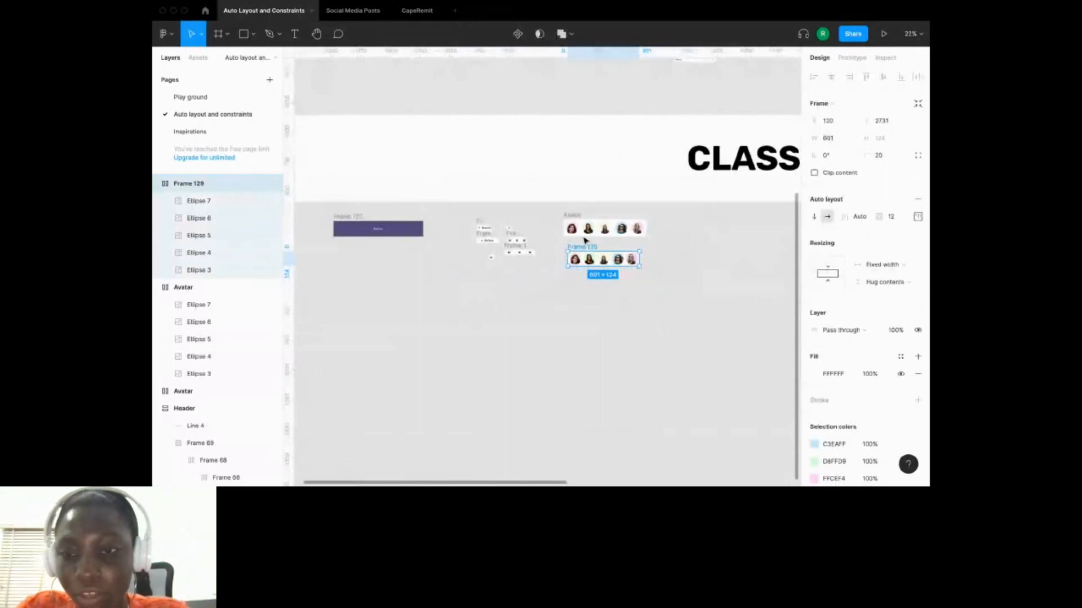
{"action": "scroll", "coordinate": [584, 241], "scroll_direction": "down", "scroll_amount": 2}
{"action": "scroll", "coordinate": [691, 309], "scroll_direction": "right", "scroll_amount": 5}
{"action": "scroll", "coordinate": [635, 151], "scroll_direction": "left", "scroll_amount": 1}
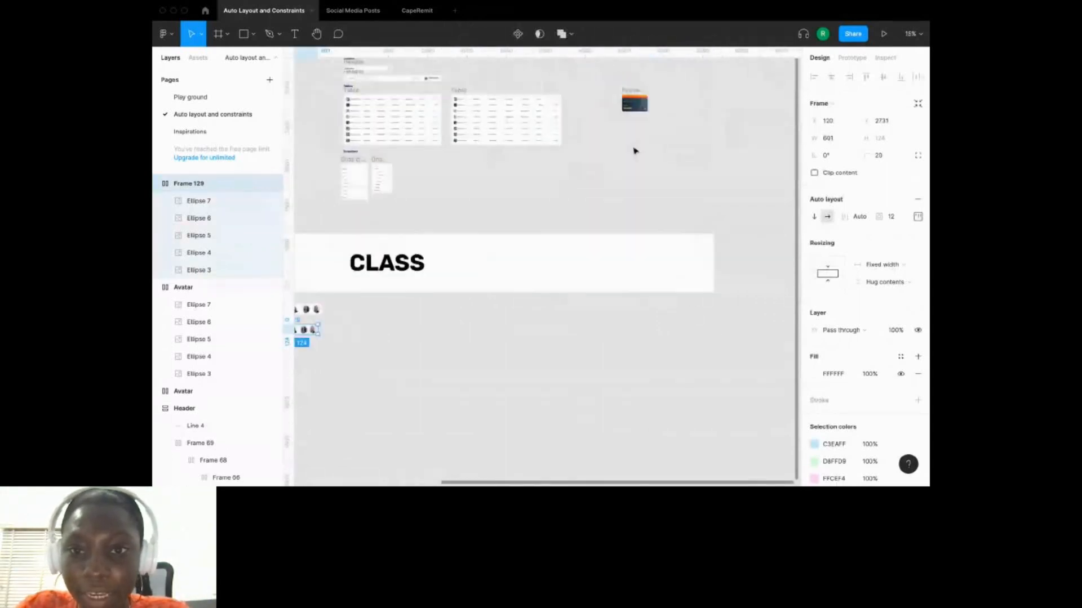
{"action": "scroll", "coordinate": [635, 151], "scroll_direction": "up", "scroll_amount": 1}
{"action": "scroll", "coordinate": [642, 141], "scroll_direction": "left", "scroll_amount": 1}
{"action": "left_click", "coordinate": [653, 127]}
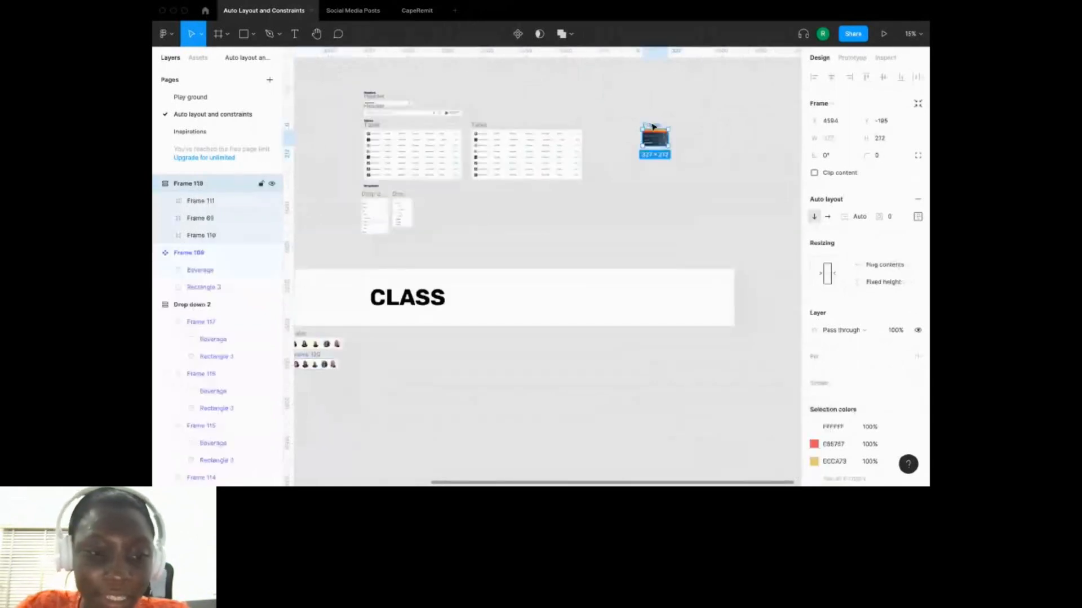
{"action": "left_click_drag", "start_coordinate": [654, 126], "coordinate": [399, 399]}
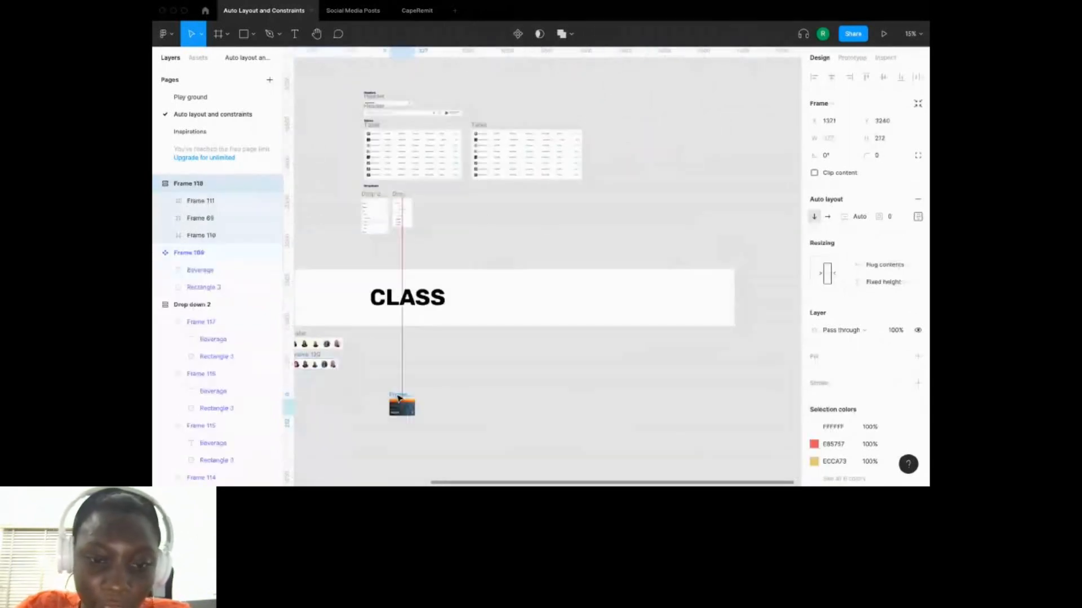
{"action": "left_click_drag", "start_coordinate": [398, 399], "coordinate": [395, 397]}
Shrink Frame 129 to about 329 wide so its avatars overlap.
{"action": "scroll", "coordinate": [333, 366], "scroll_direction": "up", "scroll_amount": 5}
{"action": "left_click", "coordinate": [543, 343]}
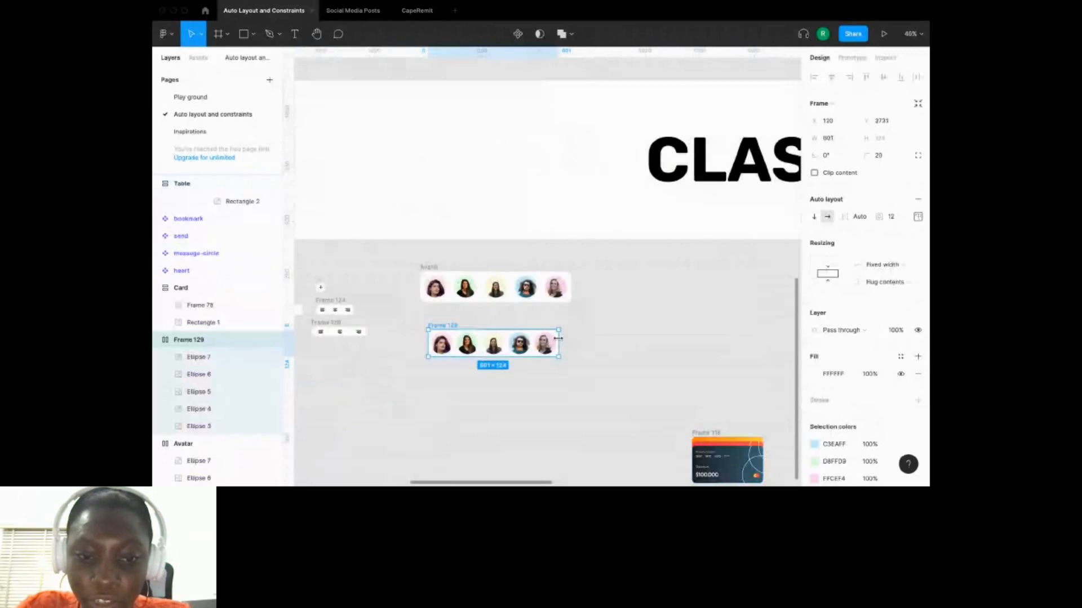
{"action": "left_click_drag", "start_coordinate": [557, 338], "coordinate": [500, 340]}
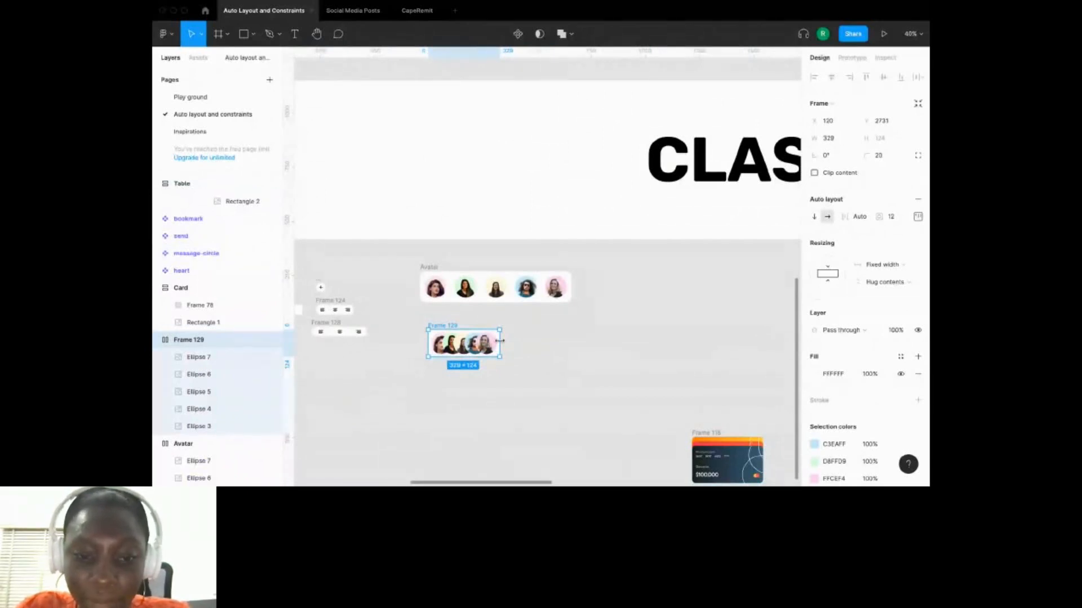
Move the bank card frame up beside the avatar rows and stretch its height to about 802.
{"action": "scroll", "coordinate": [619, 254], "scroll_direction": "down", "scroll_amount": 5}
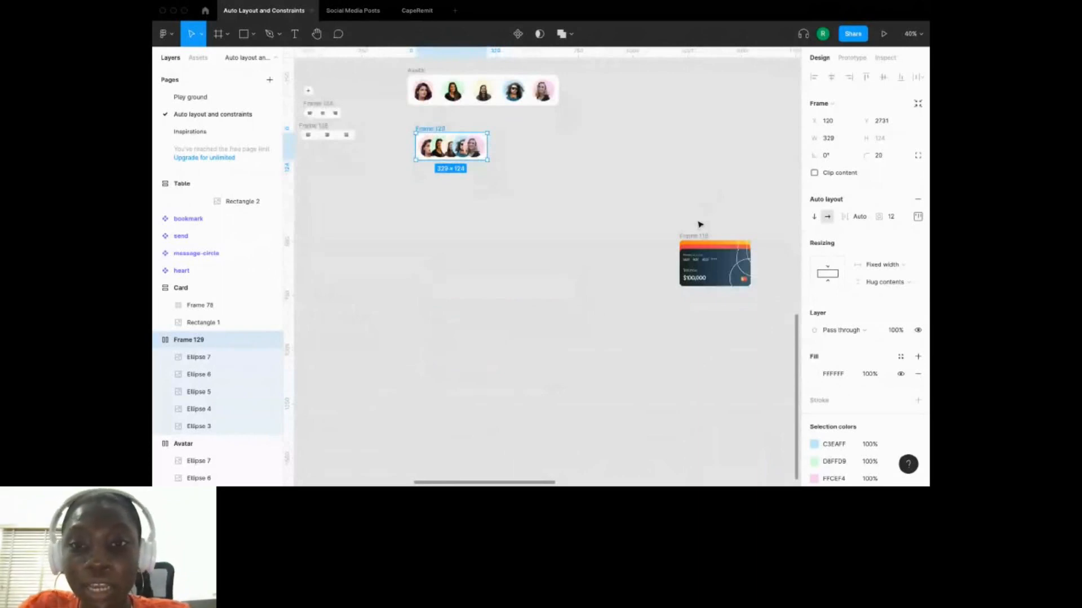
{"action": "left_click_drag", "start_coordinate": [695, 239], "coordinate": [617, 112]}
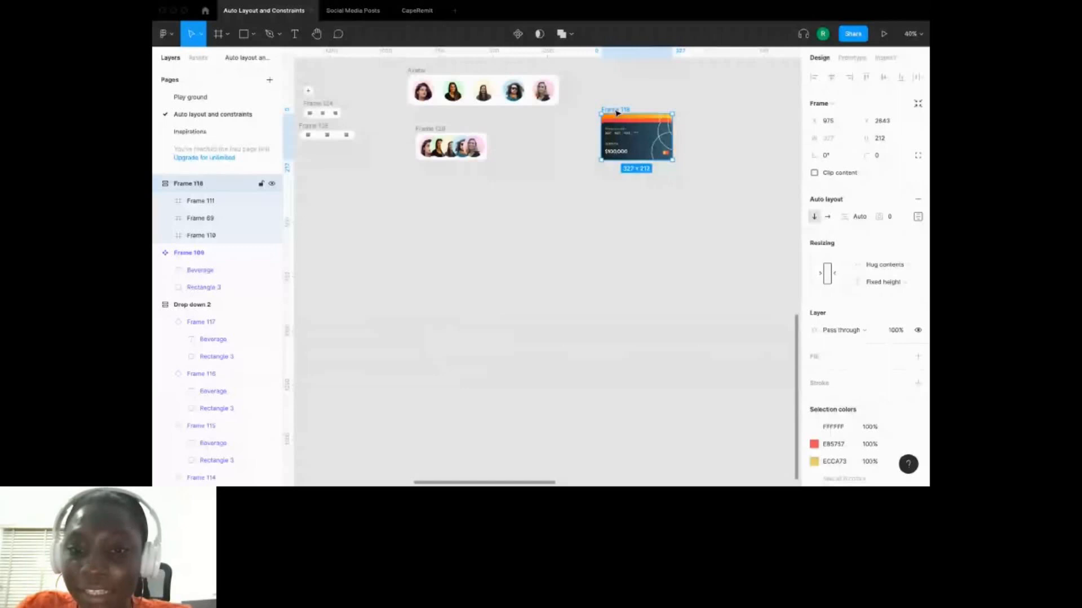
{"action": "left_click_drag", "start_coordinate": [626, 160], "coordinate": [646, 288]}
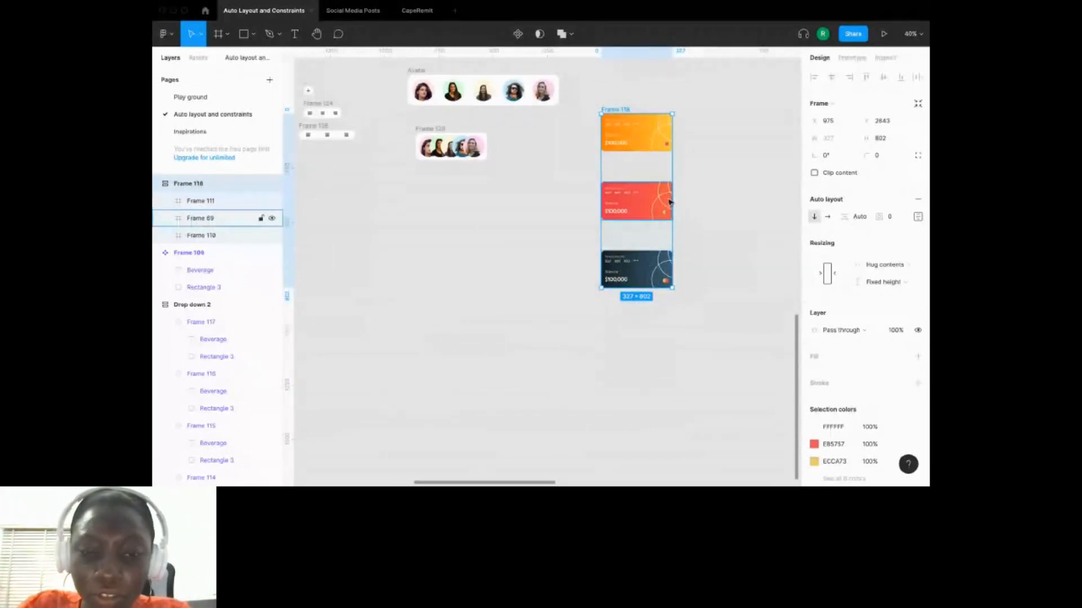
Duplicate the five ellipses of the Avatar frame onto the empty canvas below Frame 129.
{"action": "scroll", "coordinate": [670, 201], "scroll_direction": "up", "scroll_amount": 3}
{"action": "left_click", "coordinate": [400, 195]}
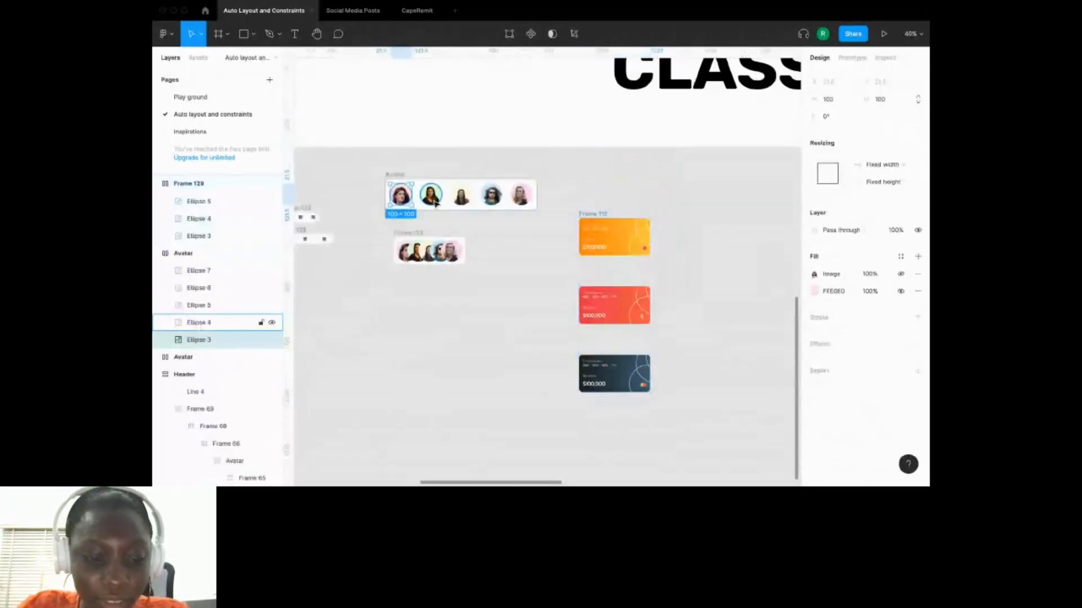
{"action": "key", "text": "ctrl+a"}
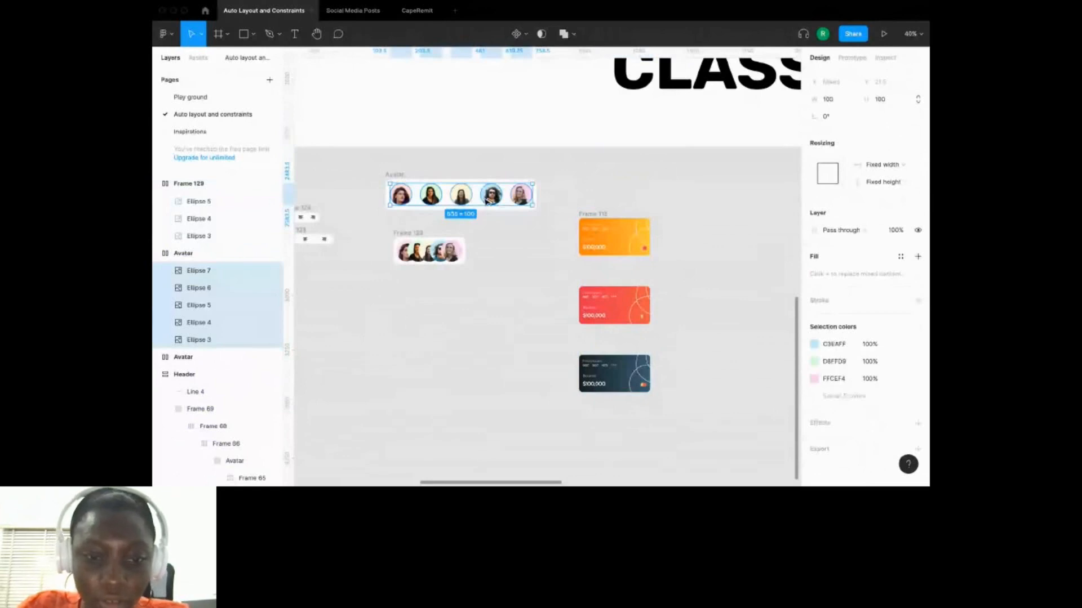
{"action": "left_click_drag", "start_coordinate": [488, 202], "coordinate": [492, 347]}
{"action": "scroll", "coordinate": [475, 317], "scroll_direction": "left", "scroll_amount": 2}
{"action": "scroll", "coordinate": [475, 316], "scroll_direction": "down", "scroll_amount": 1}
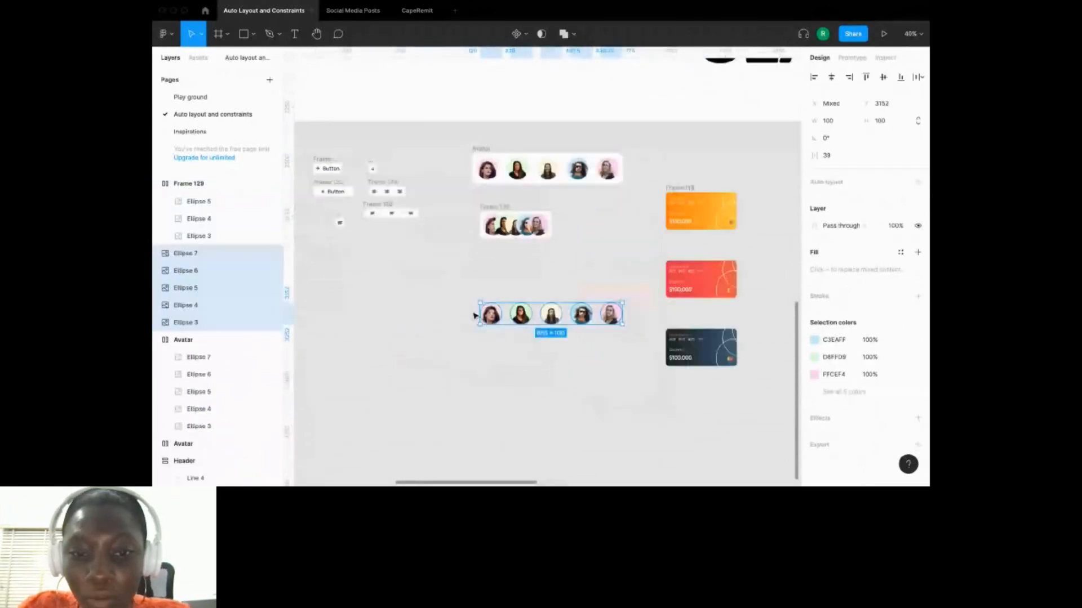
{"action": "left_click", "coordinate": [475, 316]}
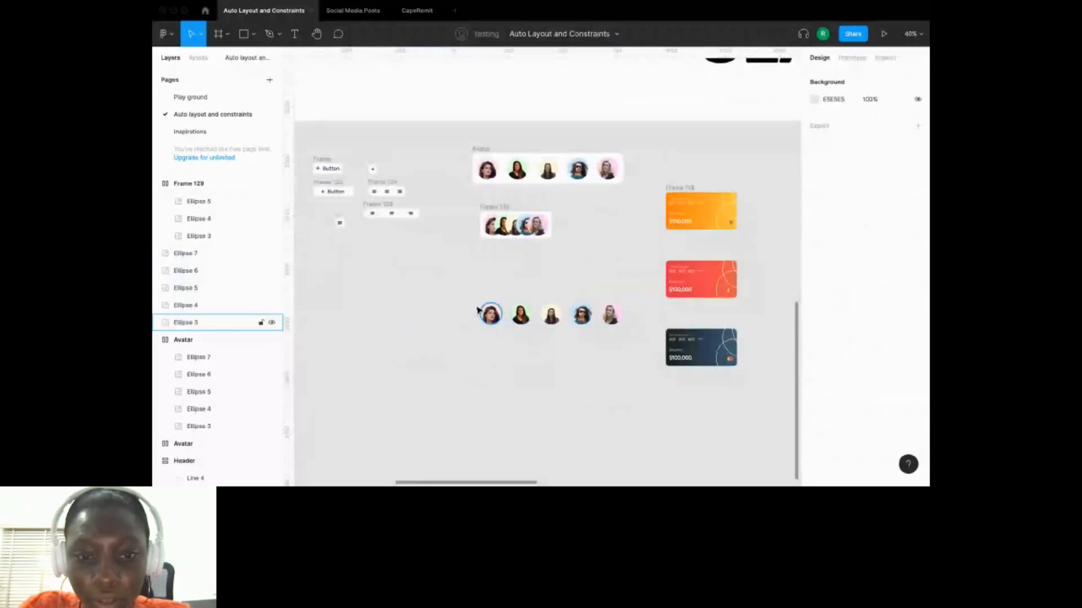
Add auto layout to the five copied ellipses and set the spacing mode to Space between.
{"action": "left_click_drag", "start_coordinate": [468, 303], "coordinate": [604, 344]}
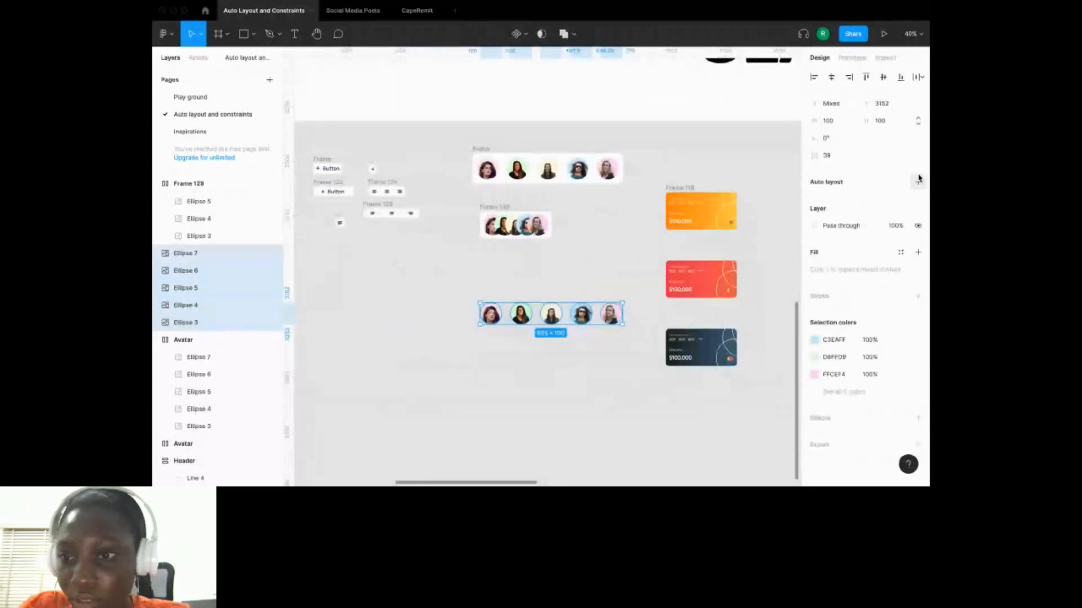
{"action": "key", "text": "shift+a"}
{"action": "left_click", "coordinate": [918, 216]}
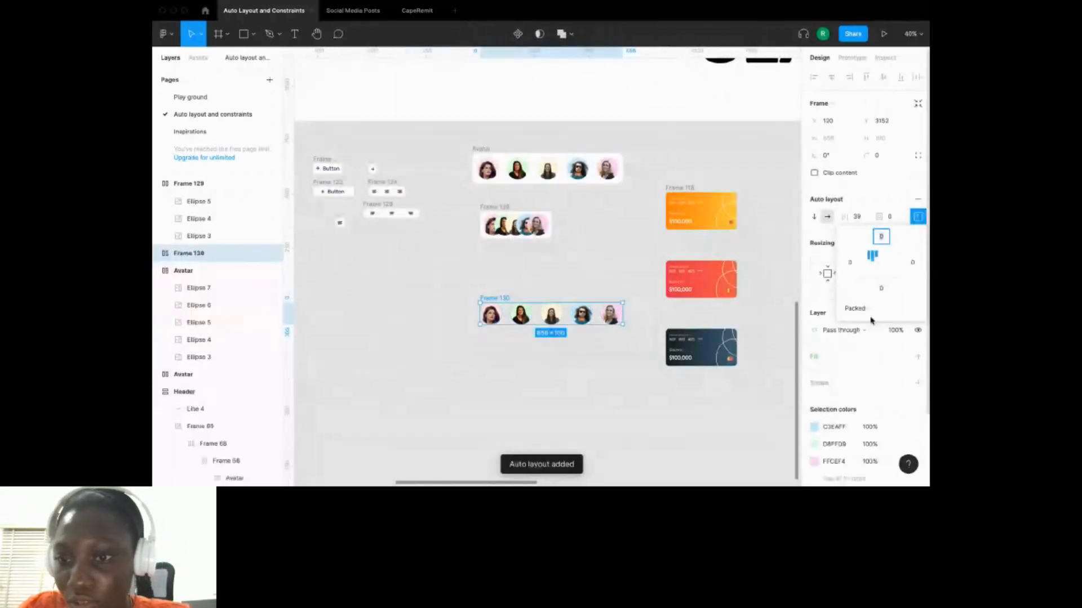
{"action": "left_click", "coordinate": [868, 310]}
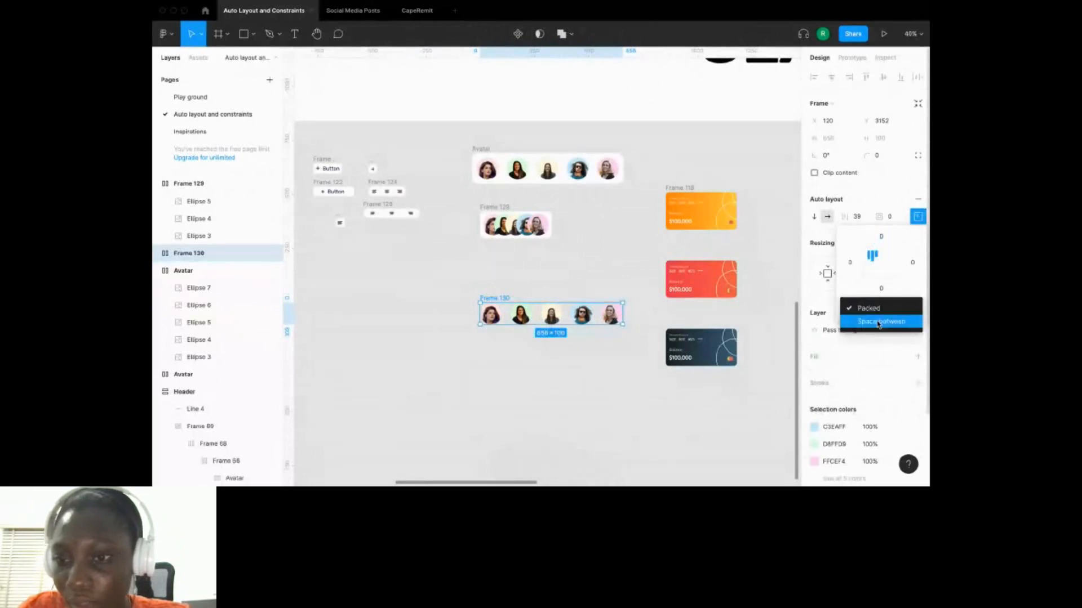
{"action": "left_click", "coordinate": [879, 322]}
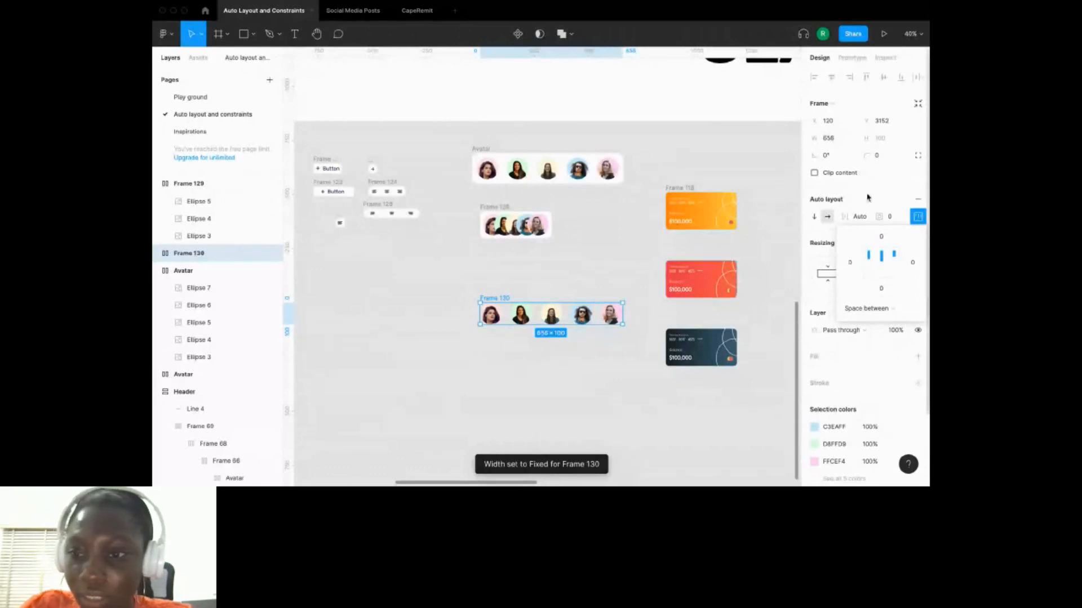
Switch the new avatar row's auto layout spacing mode back to Packed.
{"action": "left_click", "coordinate": [866, 308]}
{"action": "left_click", "coordinate": [868, 296]}
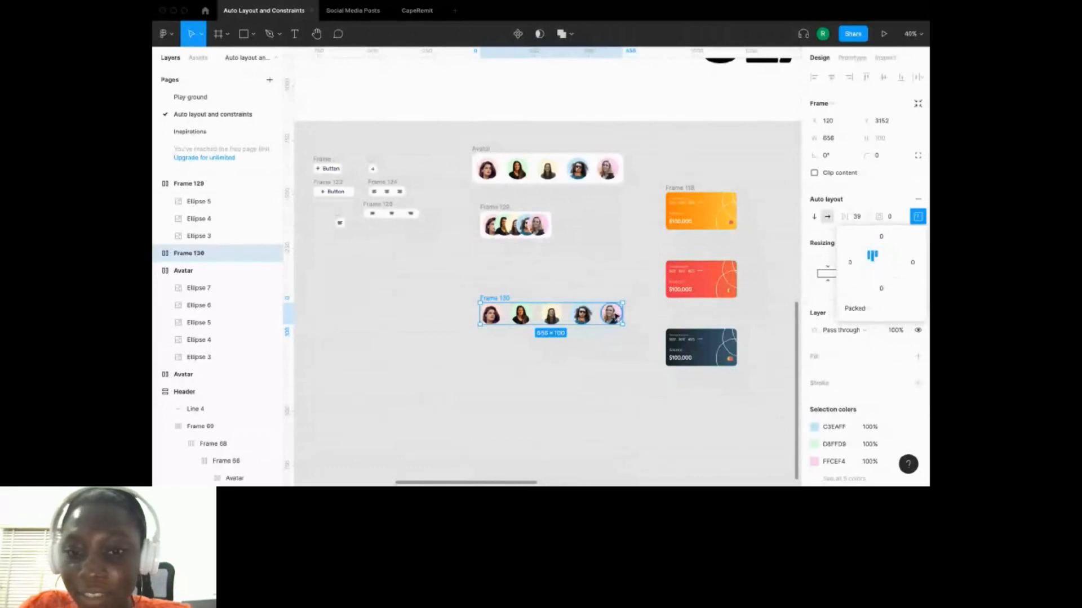
{"action": "left_click", "coordinate": [865, 306]}
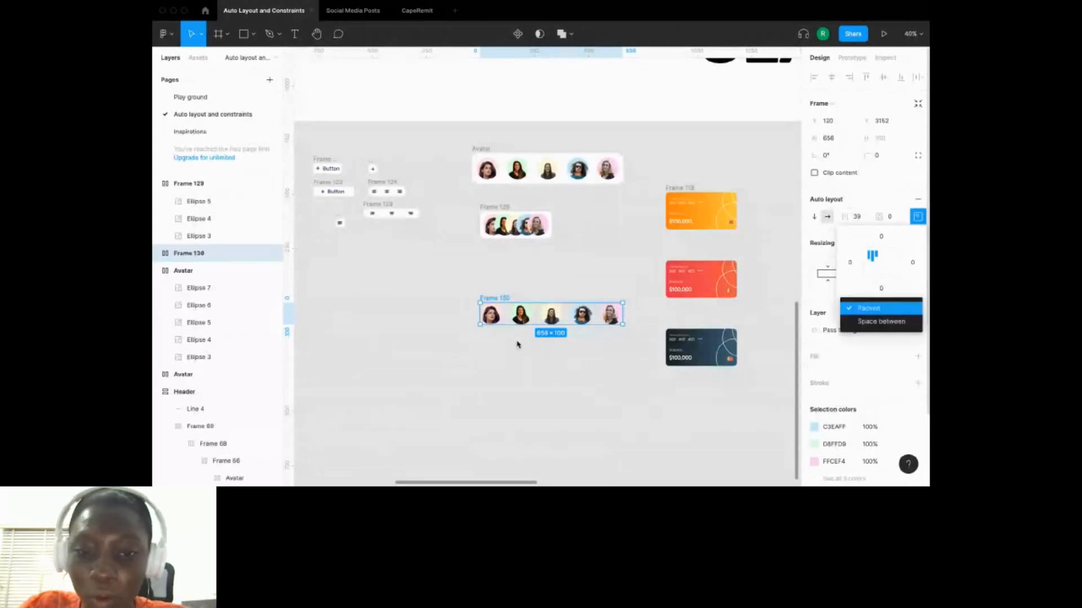
{"action": "left_click", "coordinate": [551, 312]}
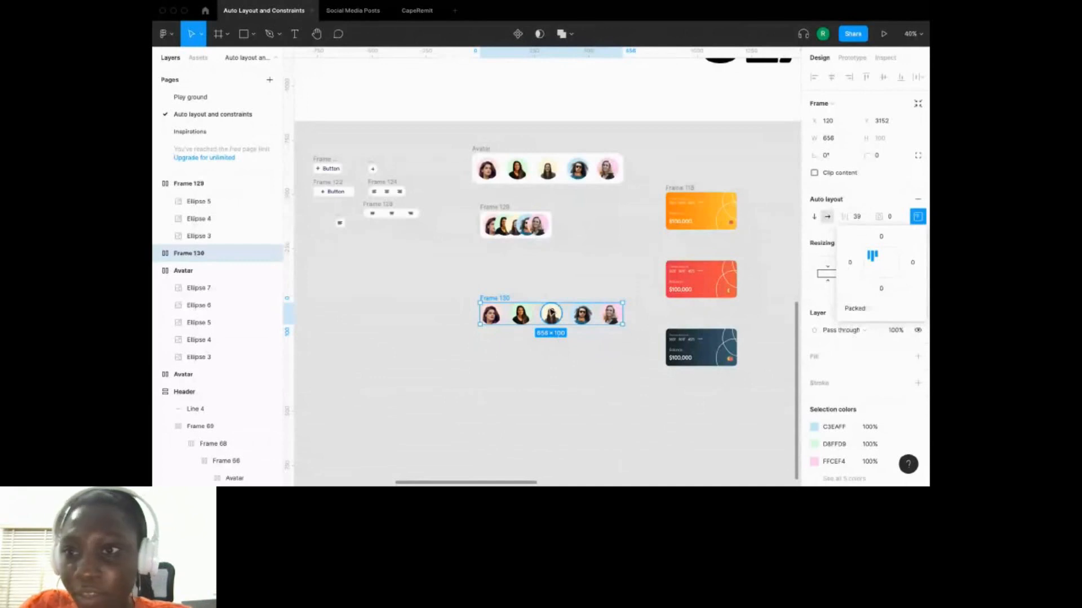
Set the padding of the new avatar row, Frame 130, to 23 and its horizontal resizing to Hug contents.
{"action": "left_click", "coordinate": [551, 313]}
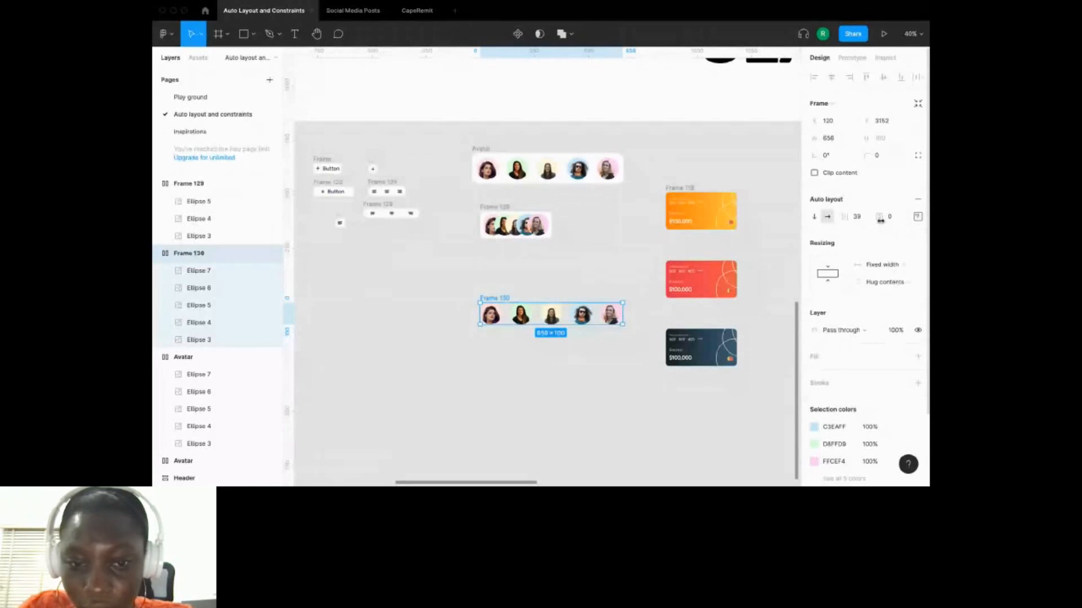
{"action": "left_click_drag", "start_coordinate": [881, 220], "coordinate": [894, 221]}
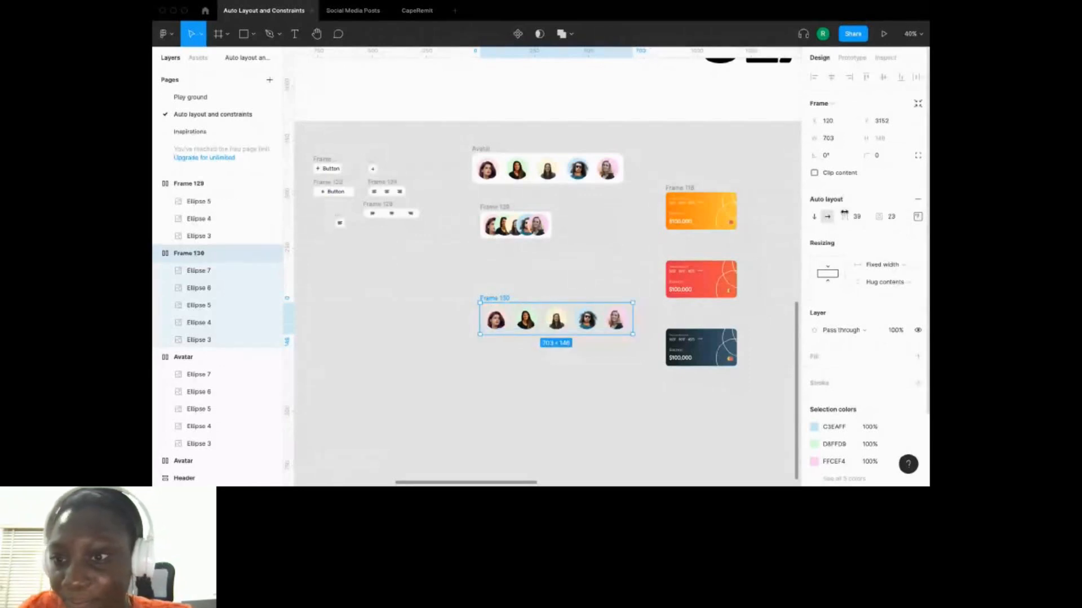
{"action": "left_click", "coordinate": [882, 265]}
{"action": "left_click", "coordinate": [882, 278]}
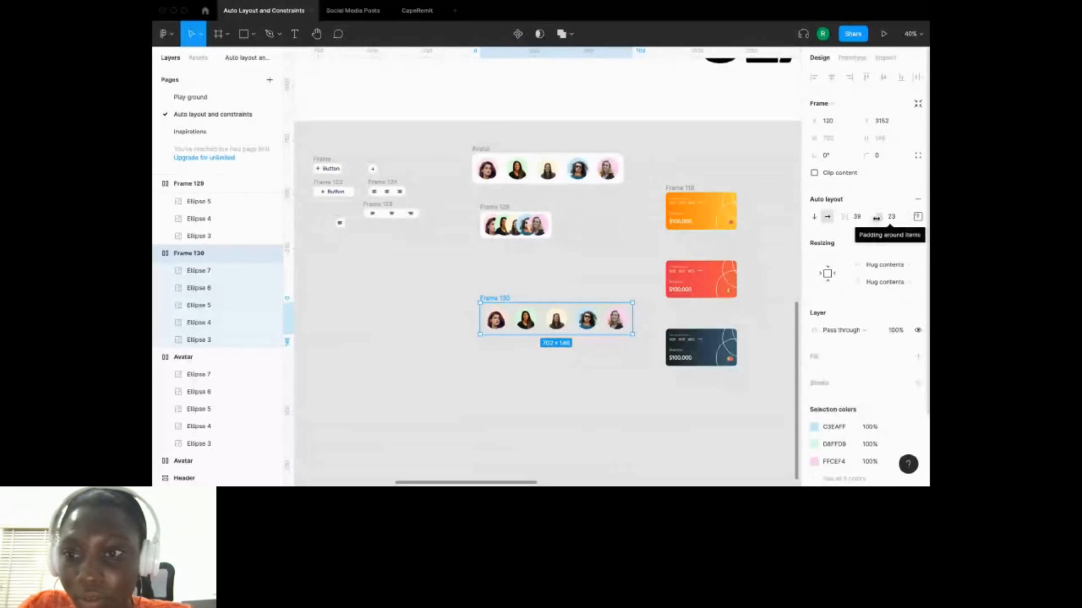
Add a white FFFFFF fill to Frame 130 and delete the middle yellow avatar from the row.
{"action": "left_click", "coordinate": [918, 357]}
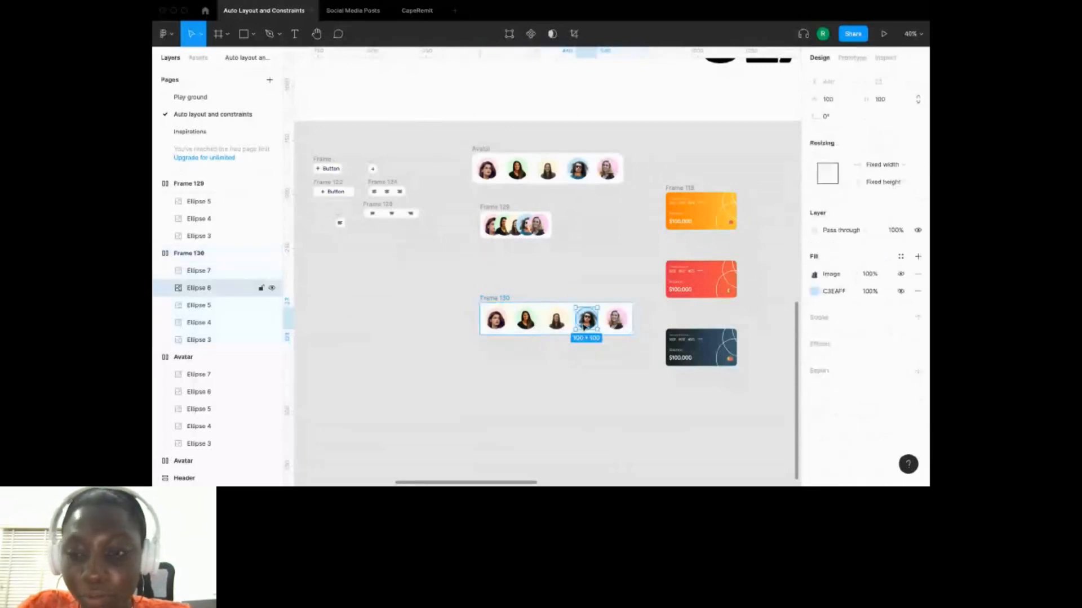
{"action": "left_click", "coordinate": [586, 370]}
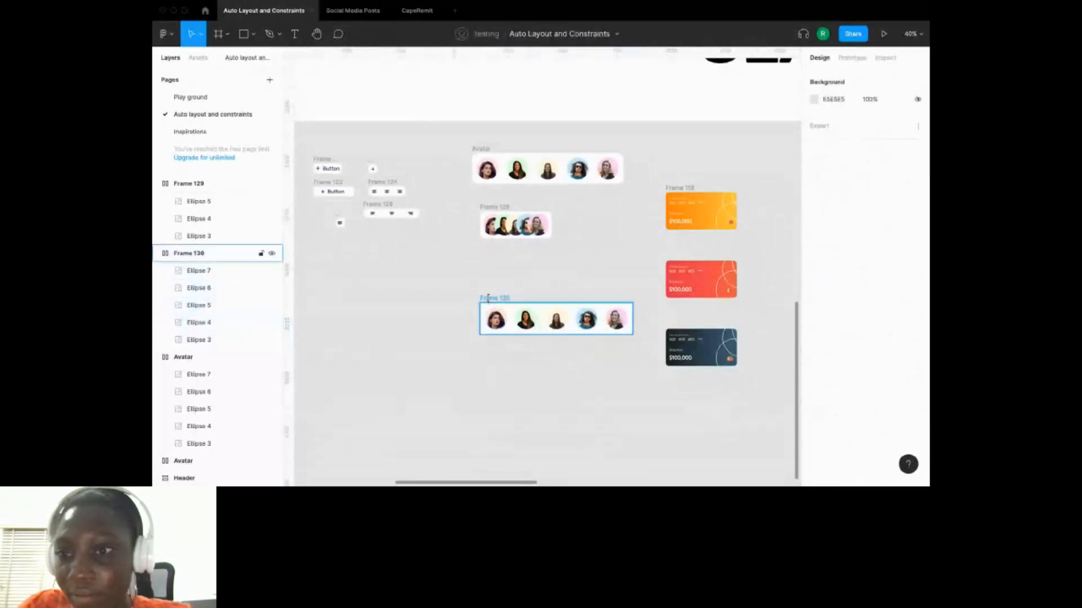
{"action": "left_click", "coordinate": [488, 299]}
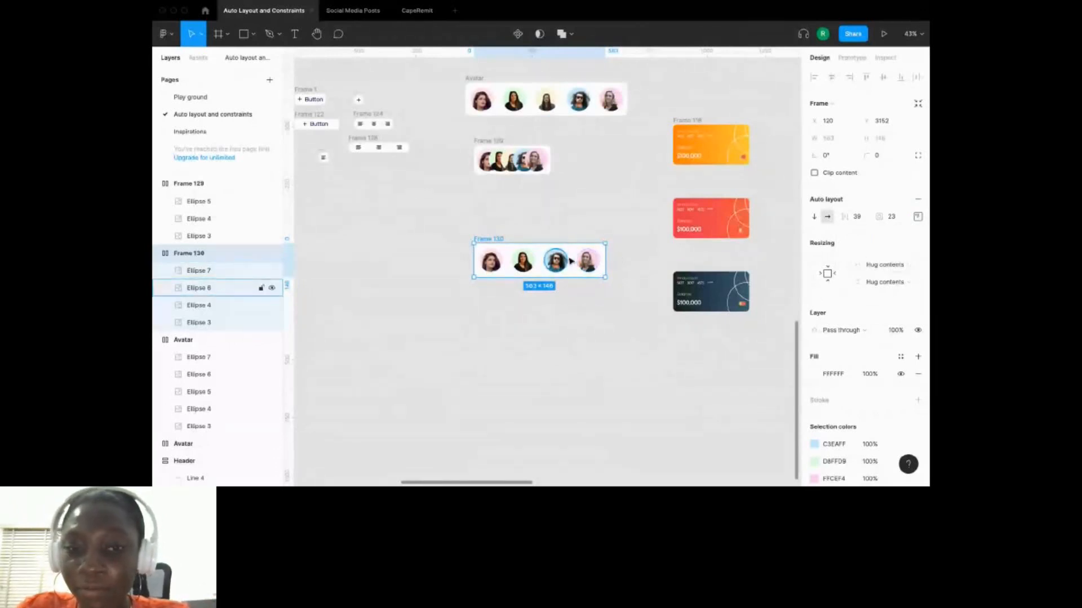
Set Frame 130's spacing mode to Space between and delete its blue avatar.
{"action": "left_click", "coordinate": [918, 216]}
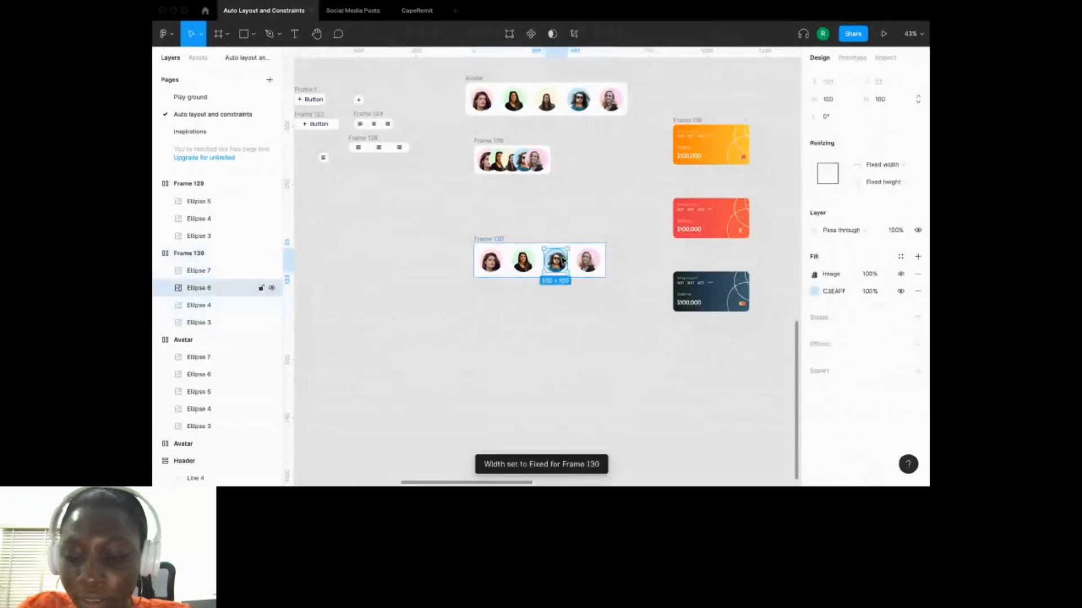
{"action": "key", "text": "Delete"}
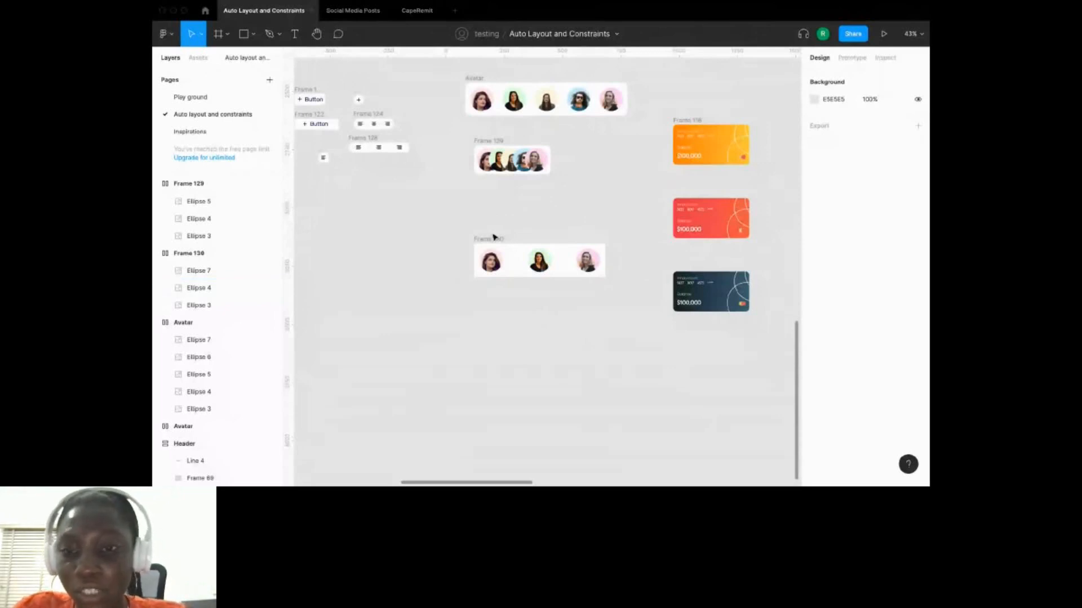
Move Frame 130 up to sit just below the overlapping avatar row.
{"action": "left_click_drag", "start_coordinate": [493, 237], "coordinate": [493, 197]}
Shrink and re-stretch the bank card frame to a height of about 373 and switch its auto layout direction to horizontal.
{"action": "left_click", "coordinate": [690, 122]}
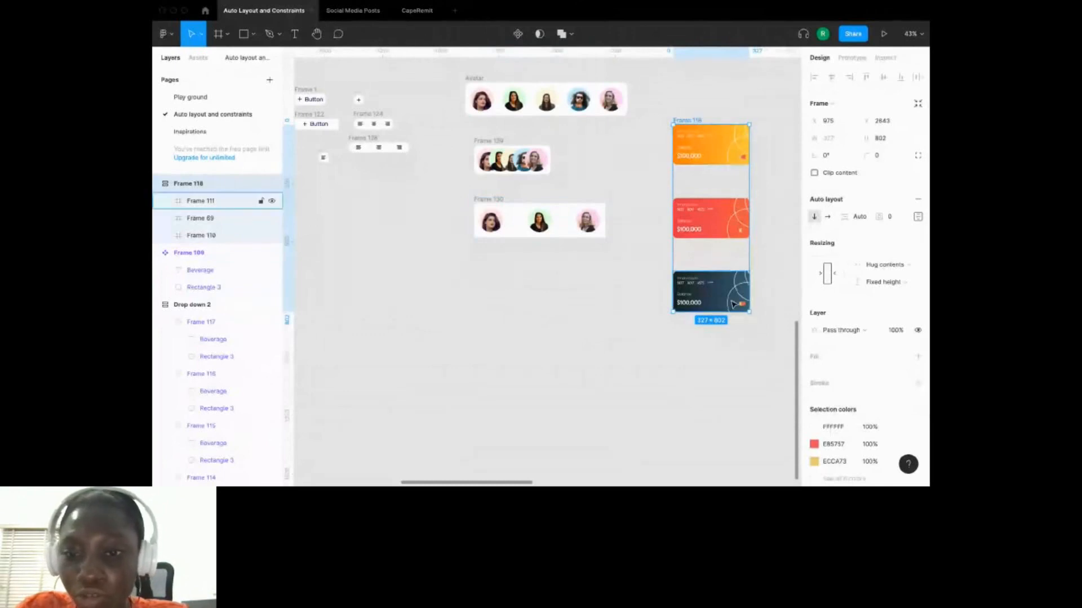
{"action": "left_click_drag", "start_coordinate": [731, 310], "coordinate": [738, 171]}
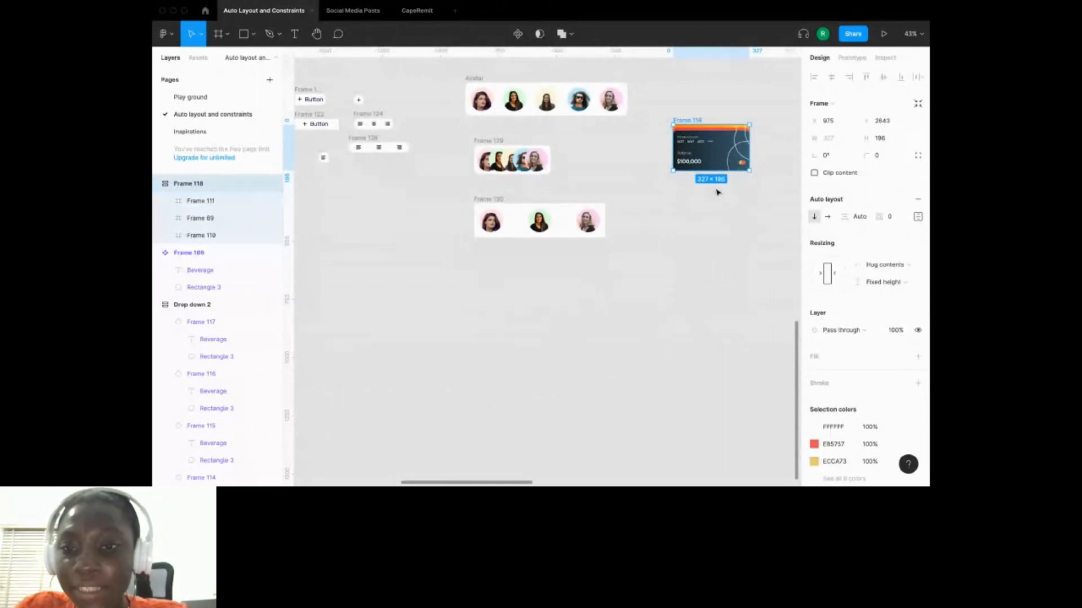
{"action": "scroll", "coordinate": [717, 193], "scroll_direction": "up", "scroll_amount": 2}
{"action": "left_click_drag", "start_coordinate": [717, 192], "coordinate": [718, 235]}
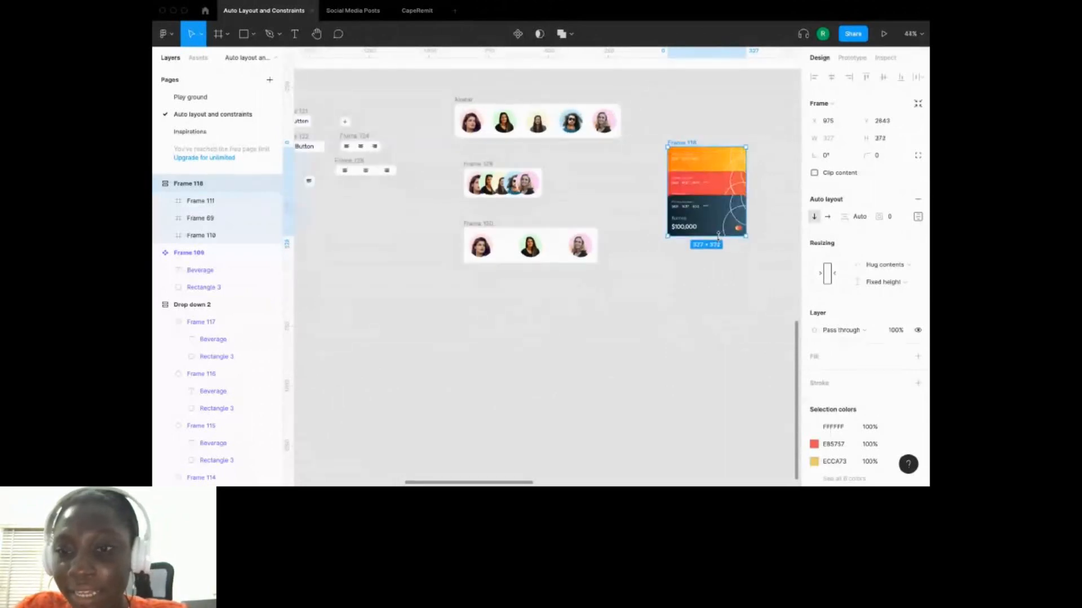
{"action": "left_click", "coordinate": [827, 217]}
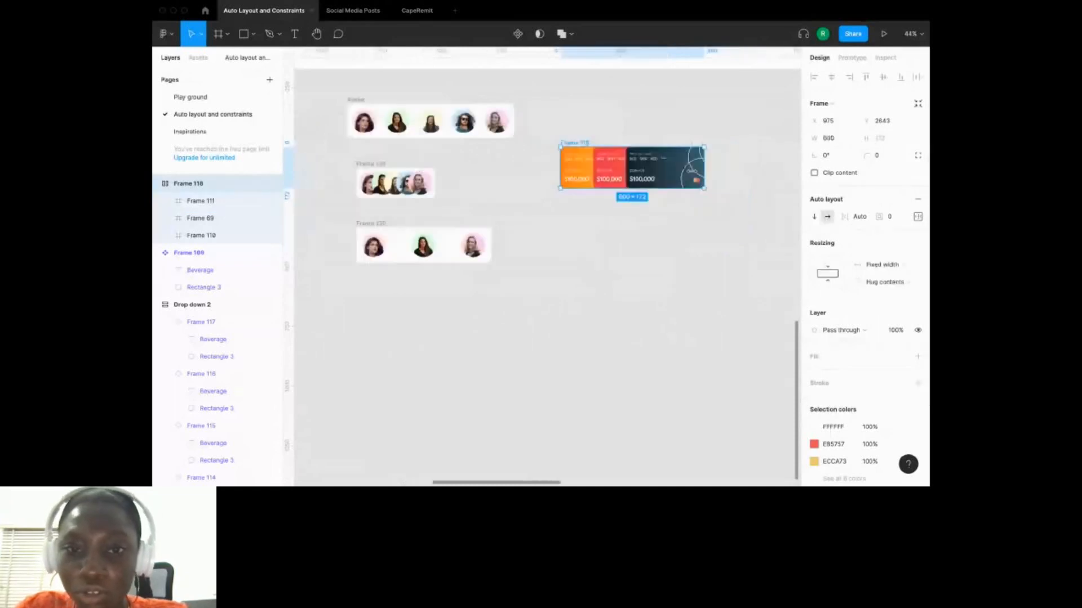
Try the bank card frame in vertical direction stretched to a height of about 431, and undo it.
{"action": "left_click", "coordinate": [814, 216]}
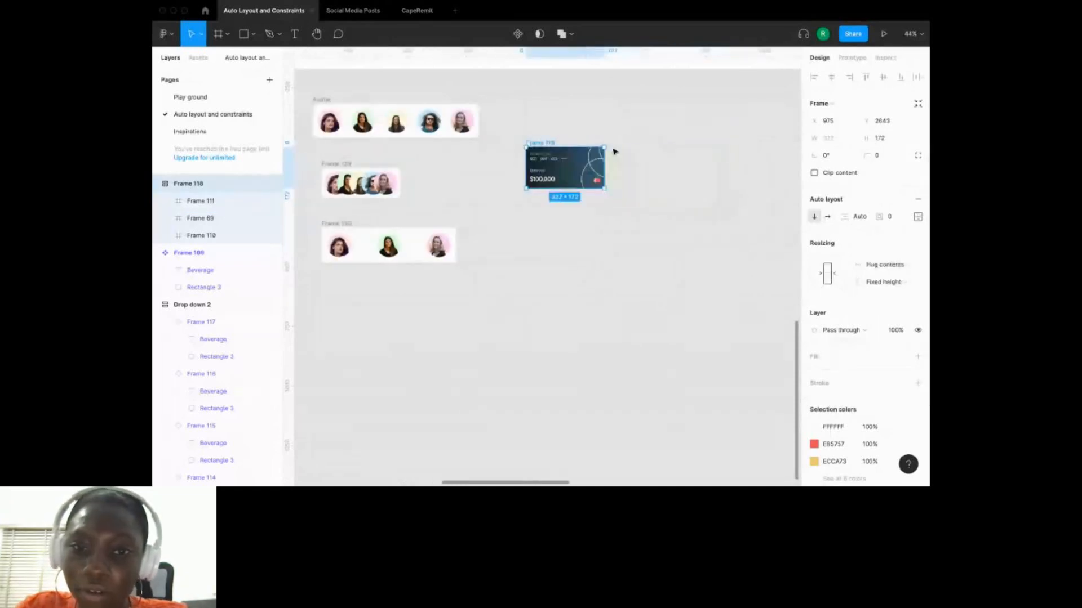
{"action": "left_click_drag", "start_coordinate": [564, 188], "coordinate": [570, 248]}
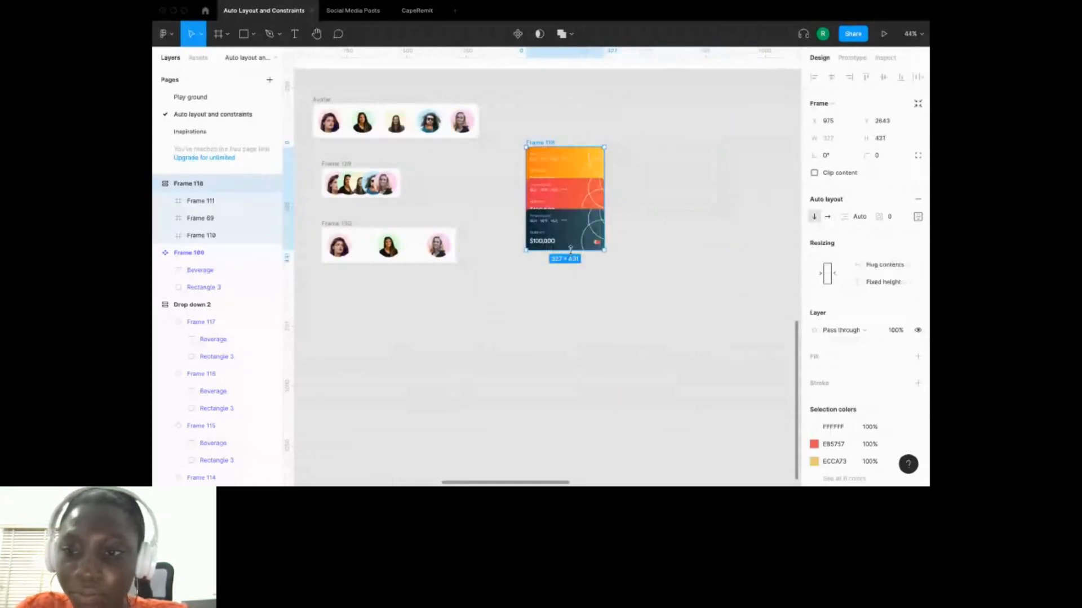
{"action": "key", "text": "ctrl+z"}
{"action": "key", "text": "ctrl+z"}
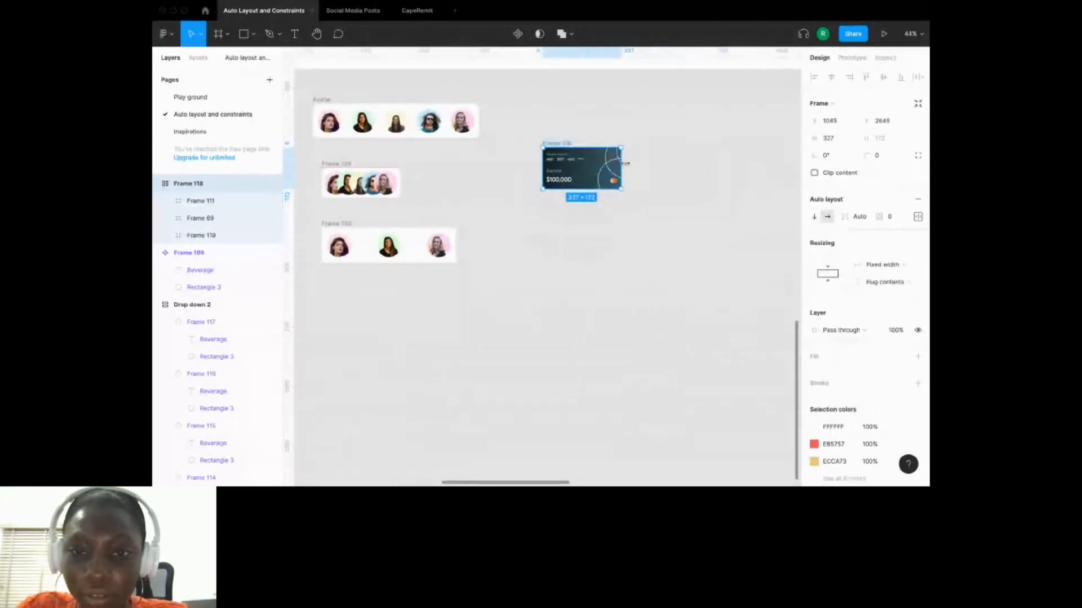
Widen the horizontal bank card frame to about 580 so the three cards overlap side by side.
{"action": "left_click_drag", "start_coordinate": [621, 163], "coordinate": [684, 166]}
{"action": "scroll", "coordinate": [645, 243], "scroll_direction": "down", "scroll_amount": 5}
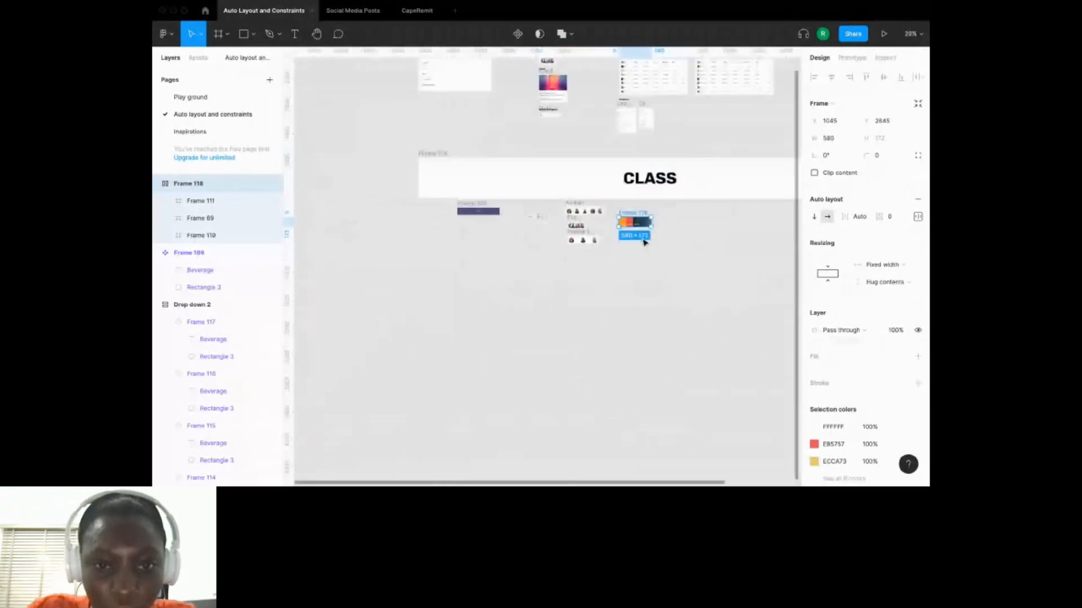
{"action": "left_click", "coordinate": [646, 243]}
Examine the Notifications header and the search header examples in the Headers section.
{"action": "scroll", "coordinate": [582, 273], "scroll_direction": "down", "scroll_amount": 5}
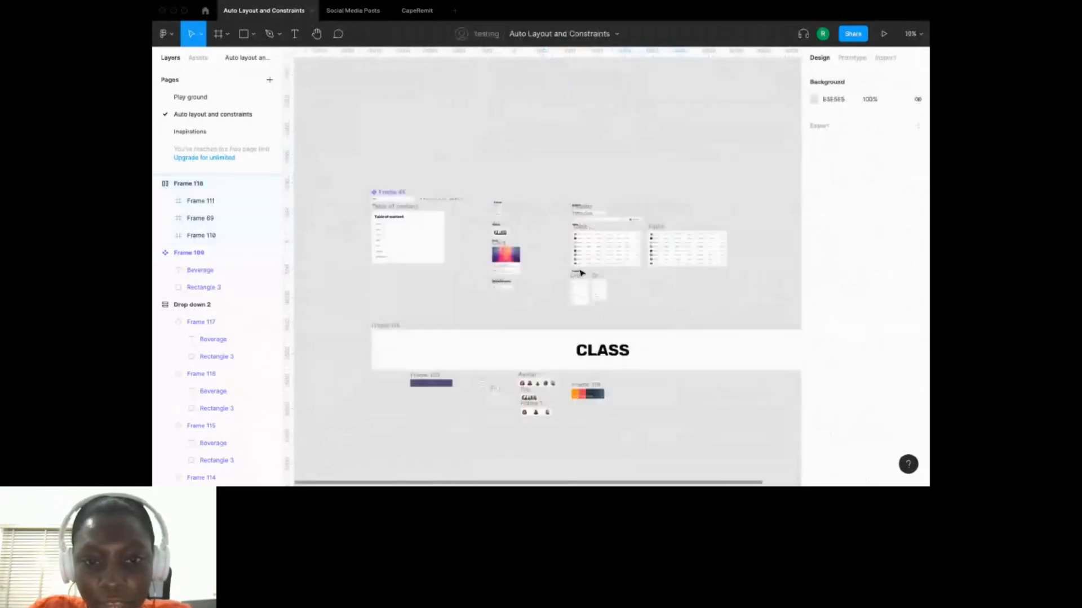
{"action": "scroll", "coordinate": [566, 220], "scroll_direction": "up", "scroll_amount": 5}
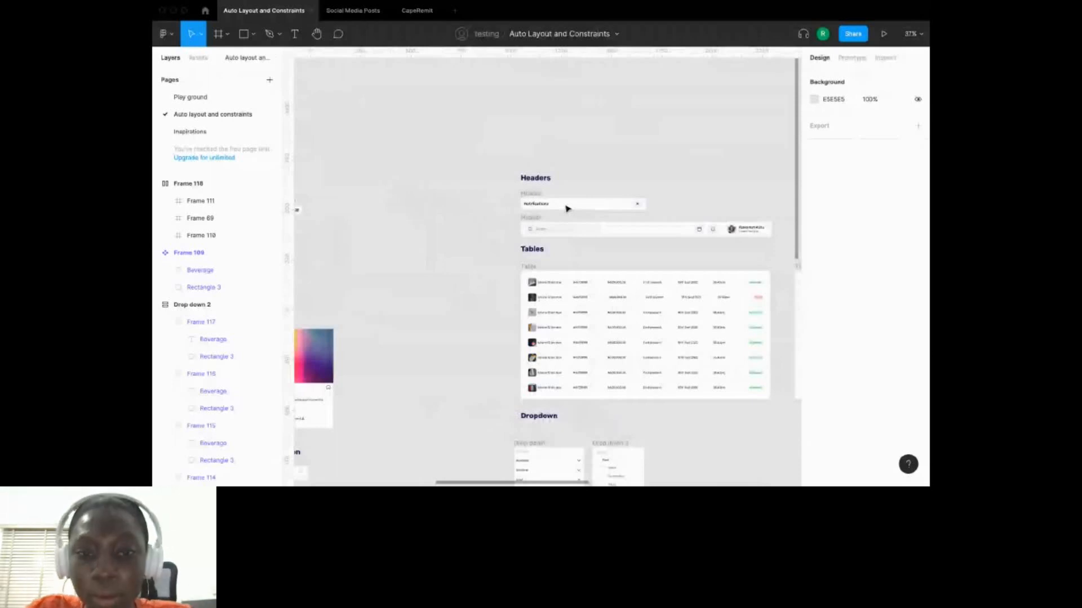
{"action": "left_click", "coordinate": [566, 209]}
{"action": "scroll", "coordinate": [490, 227], "scroll_direction": "down", "scroll_amount": 2}
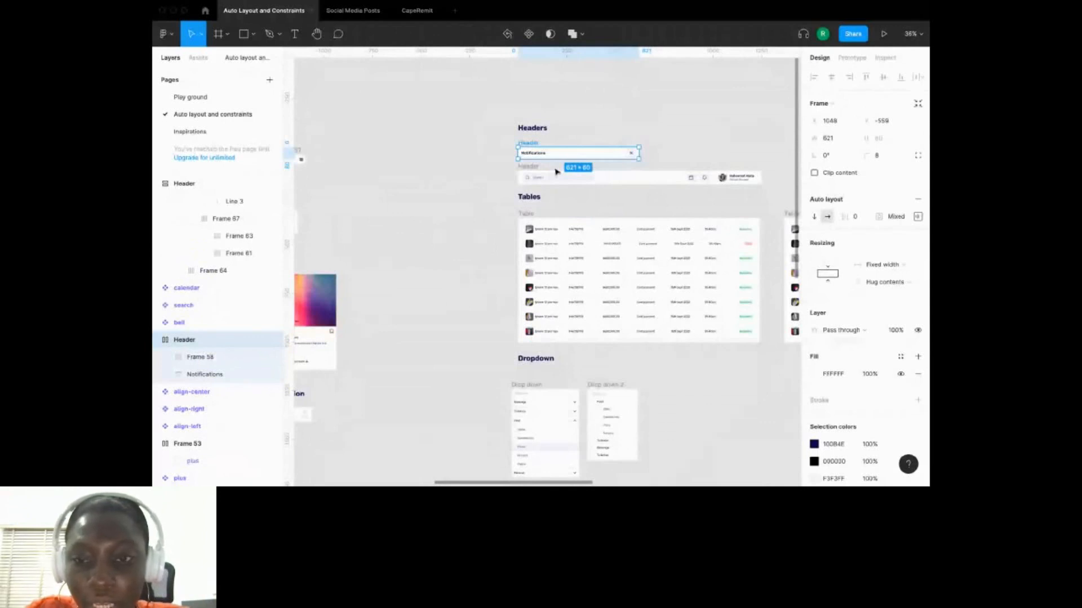
{"action": "left_click", "coordinate": [637, 180]}
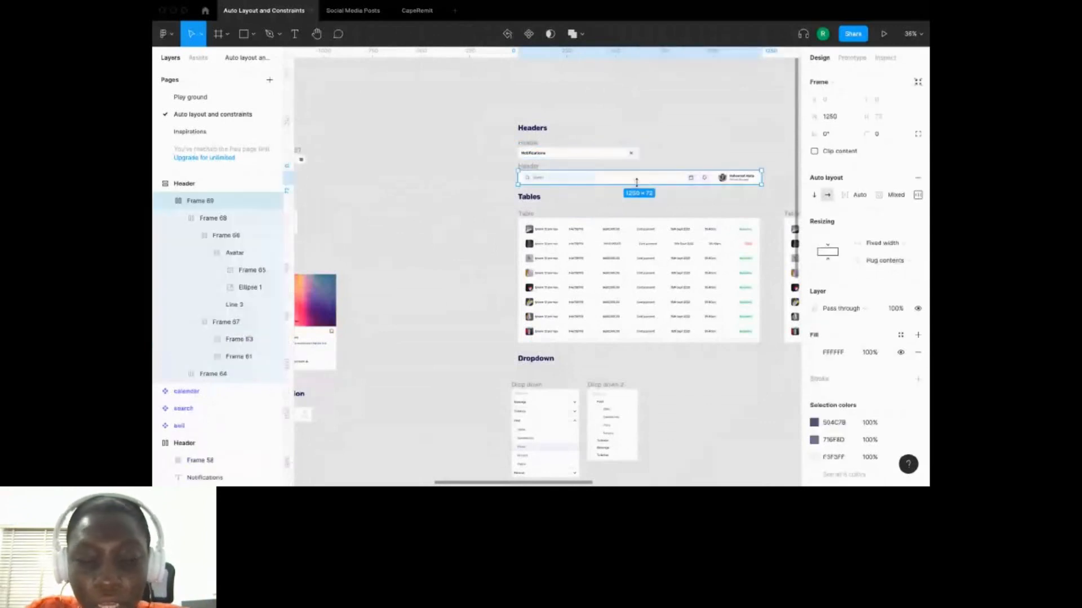
{"action": "left_click", "coordinate": [533, 150]}
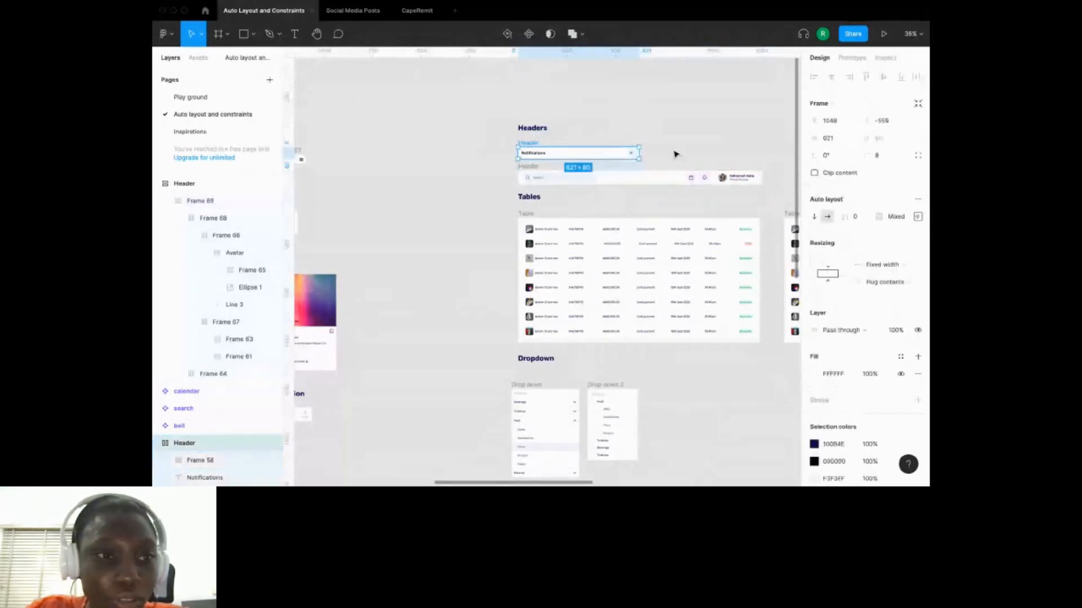
Examine the header layouts in the dashboard and modal screenshots on the Inspirations page.
{"action": "left_click", "coordinate": [190, 131]}
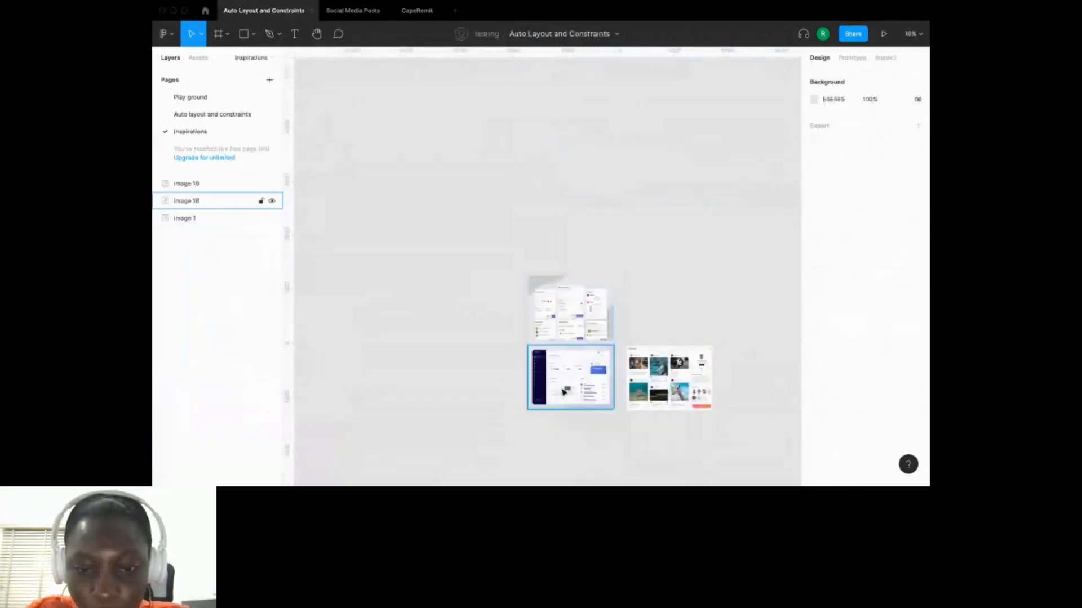
{"action": "scroll", "coordinate": [570, 379], "scroll_direction": "up", "scroll_amount": 5}
{"action": "scroll", "coordinate": [570, 379], "scroll_direction": "down", "scroll_amount": 1}
{"action": "left_click", "coordinate": [555, 169]}
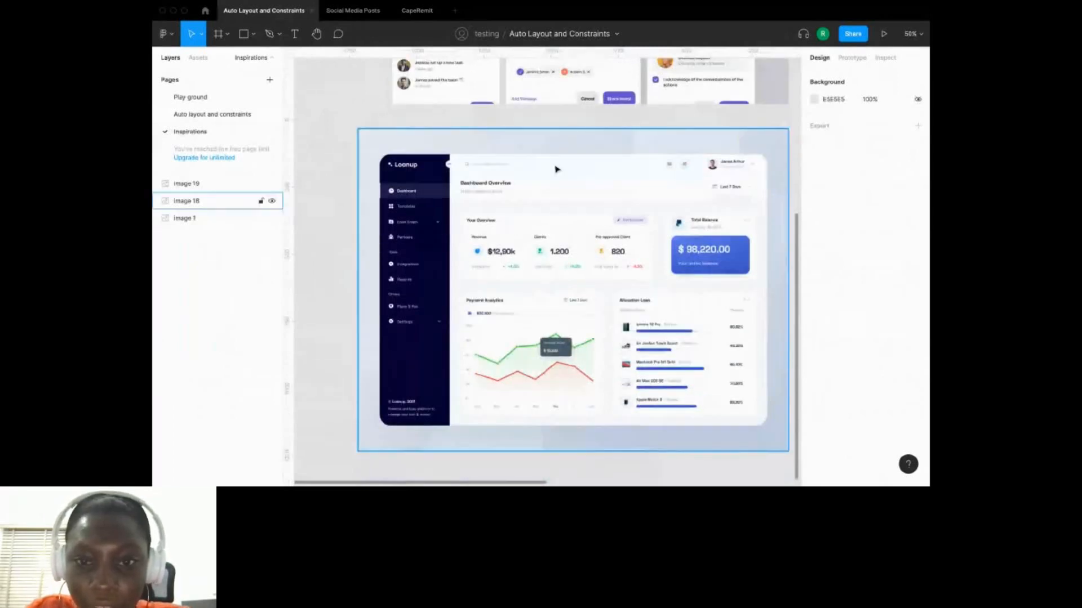
{"action": "scroll", "coordinate": [676, 213], "scroll_direction": "right", "scroll_amount": 2}
{"action": "scroll", "coordinate": [676, 212], "scroll_direction": "up", "scroll_amount": 1}
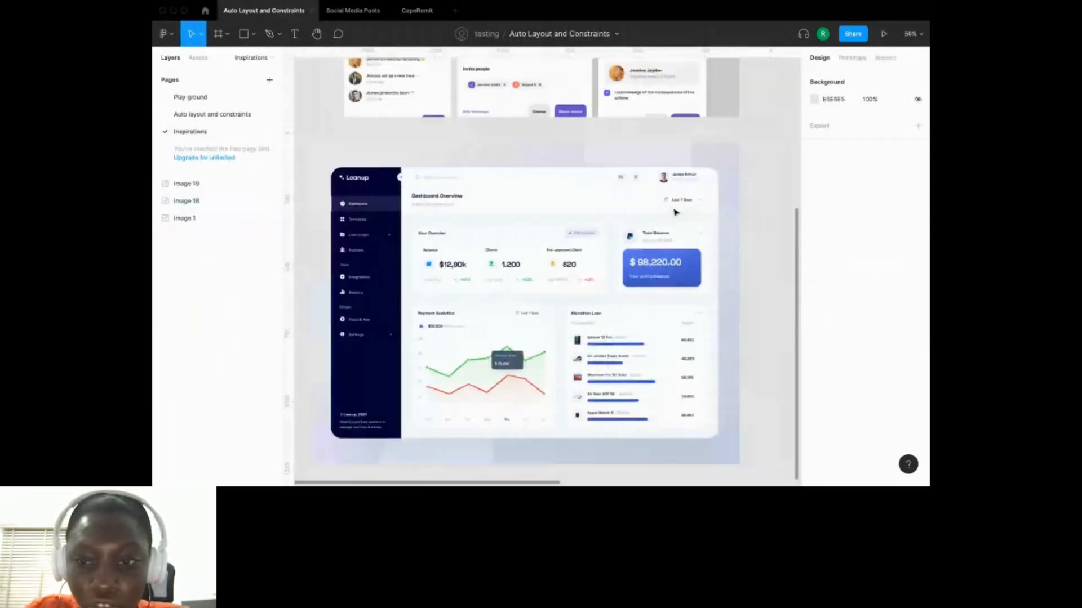
{"action": "scroll", "coordinate": [677, 212], "scroll_direction": "up", "scroll_amount": 5}
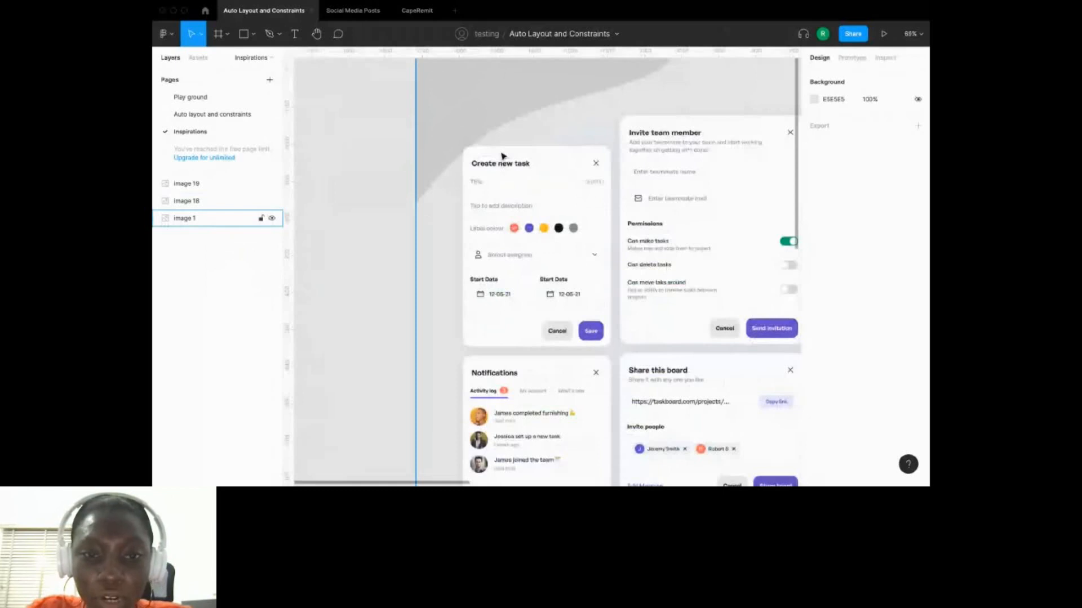
{"action": "scroll", "coordinate": [496, 186], "scroll_direction": "down", "scroll_amount": 5}
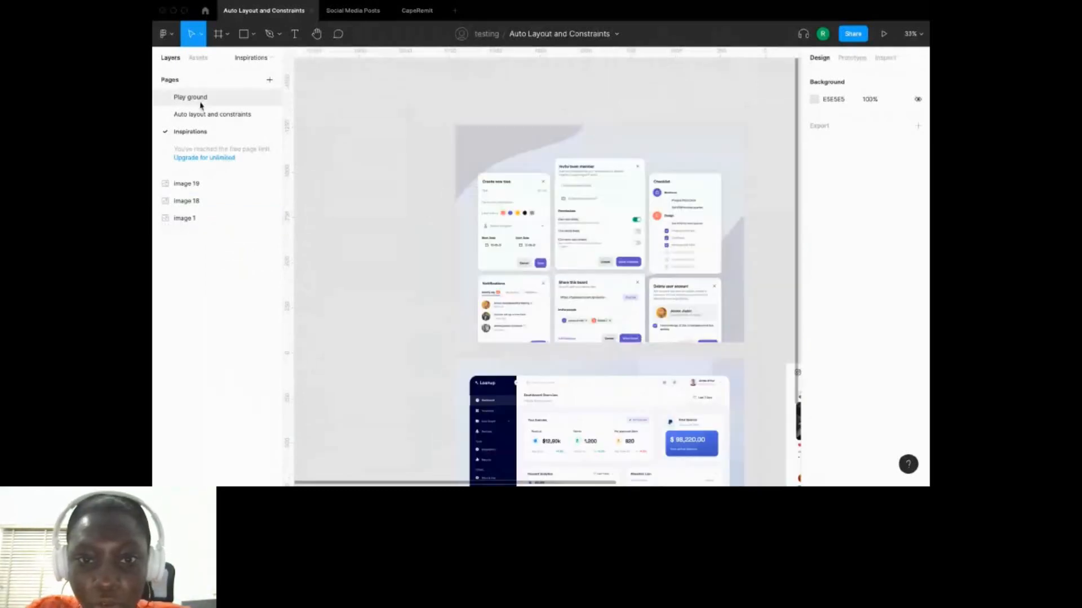
On the Auto layout and constraints page, duplicate the Notifications header to the empty canvas below the bank card frame.
{"action": "left_click", "coordinate": [202, 113]}
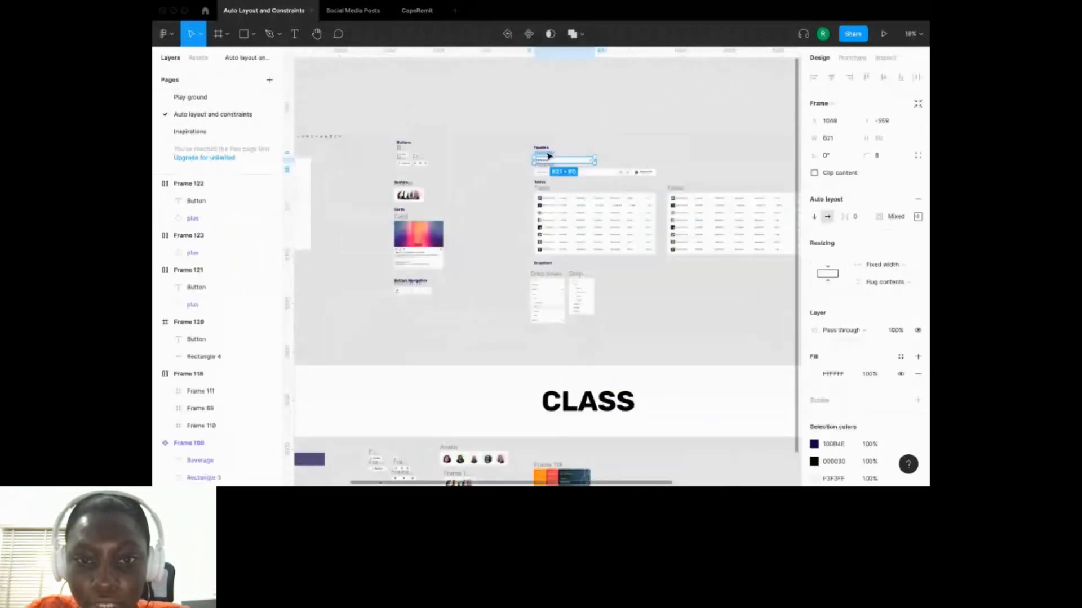
{"action": "left_click", "coordinate": [639, 345]}
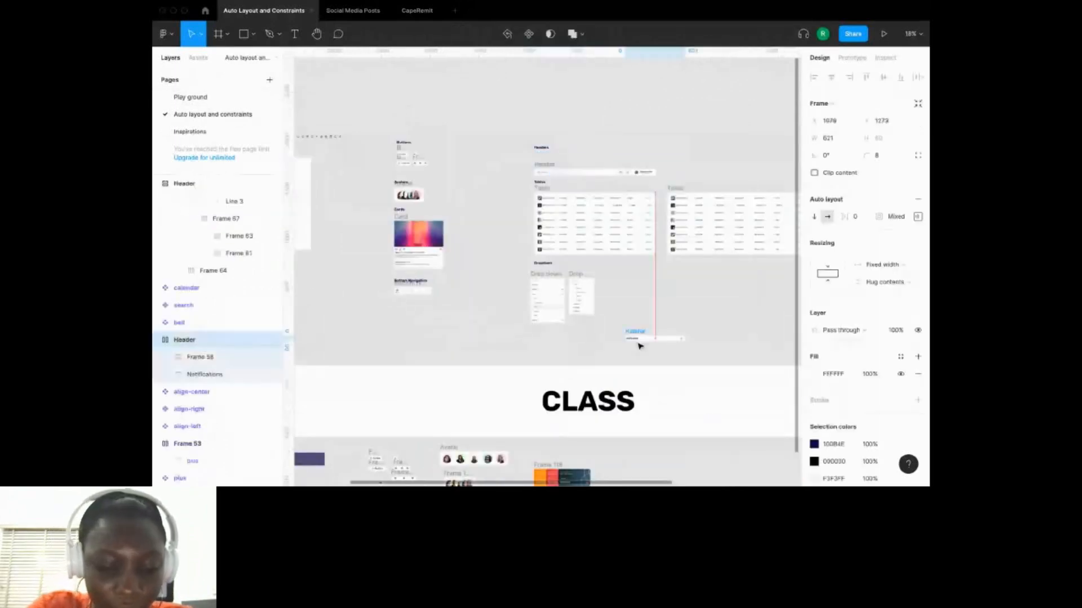
{"action": "scroll", "coordinate": [572, 226], "scroll_direction": "down", "scroll_amount": 1}
{"action": "left_click_drag", "start_coordinate": [640, 345], "coordinate": [571, 431]}
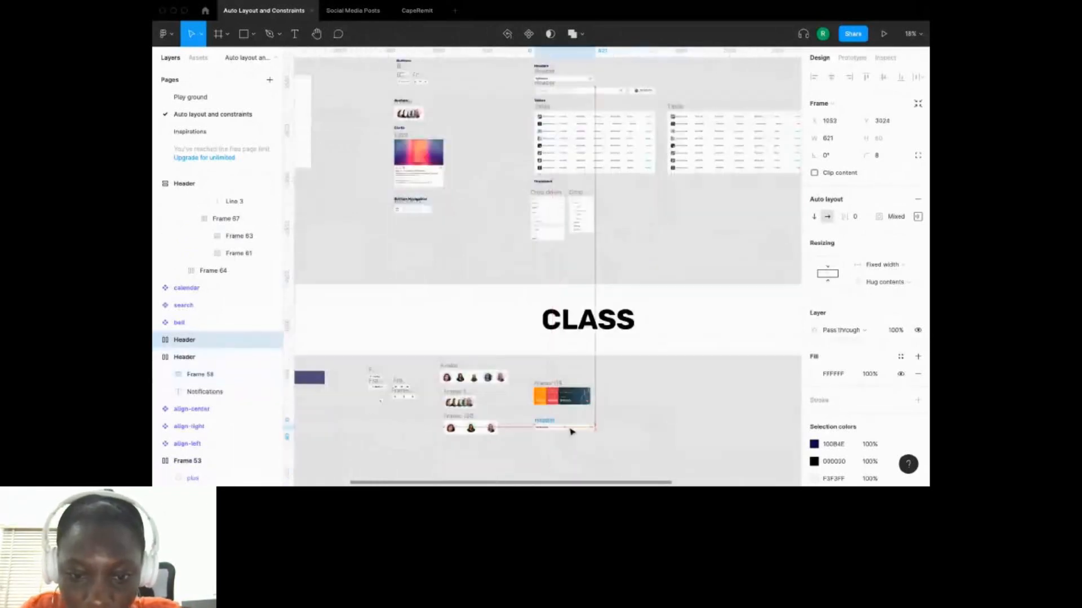
Ungroup the copied Notifications header and check its separate close button frame.
{"action": "scroll", "coordinate": [571, 432], "scroll_direction": "up", "scroll_amount": 5}
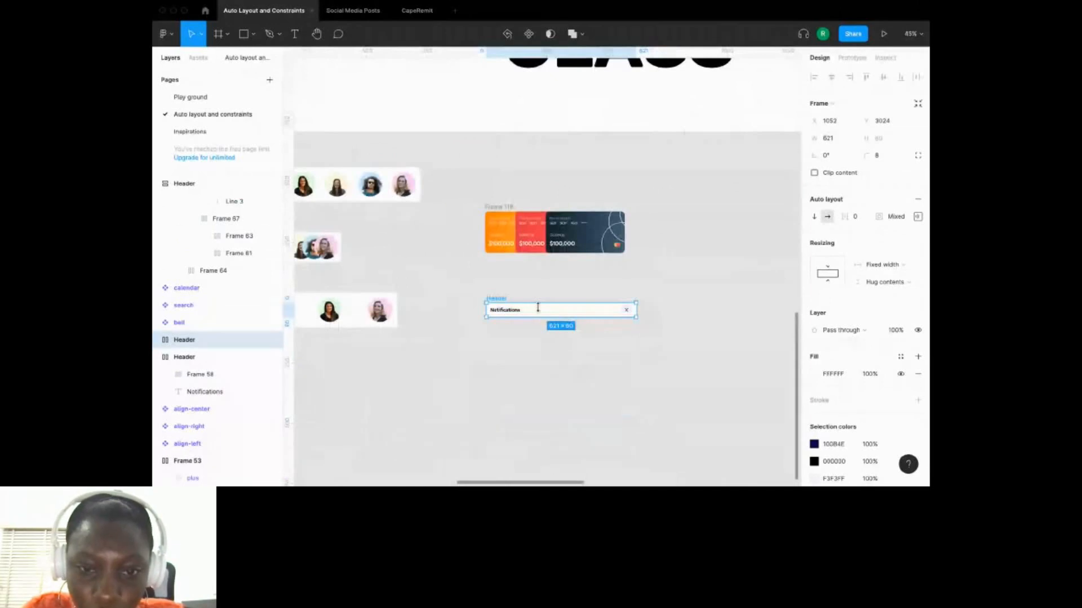
{"action": "right_click", "coordinate": [539, 310]}
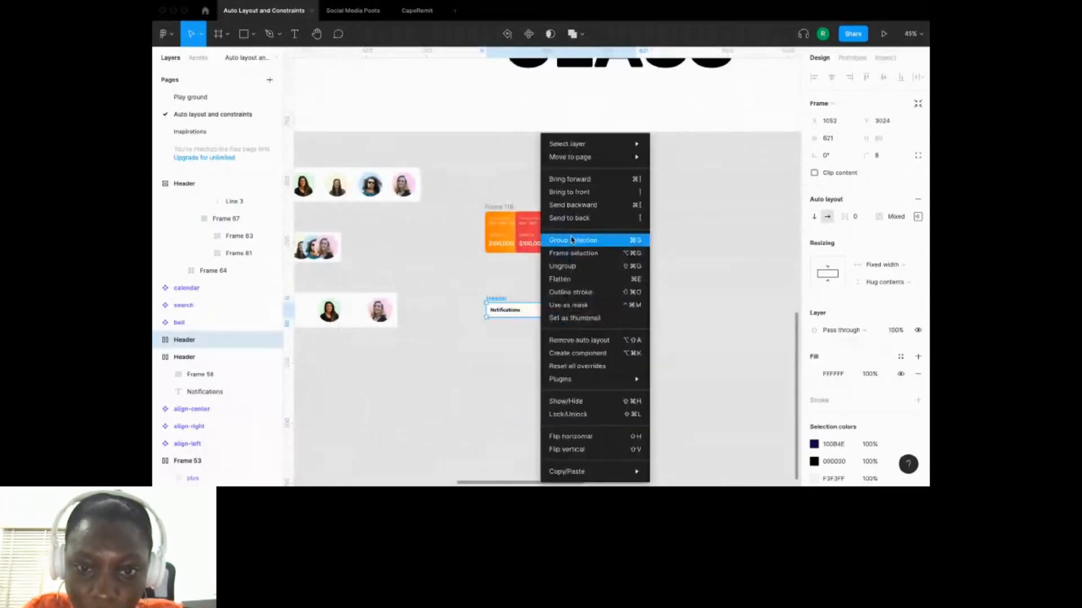
{"action": "left_click", "coordinate": [572, 267]}
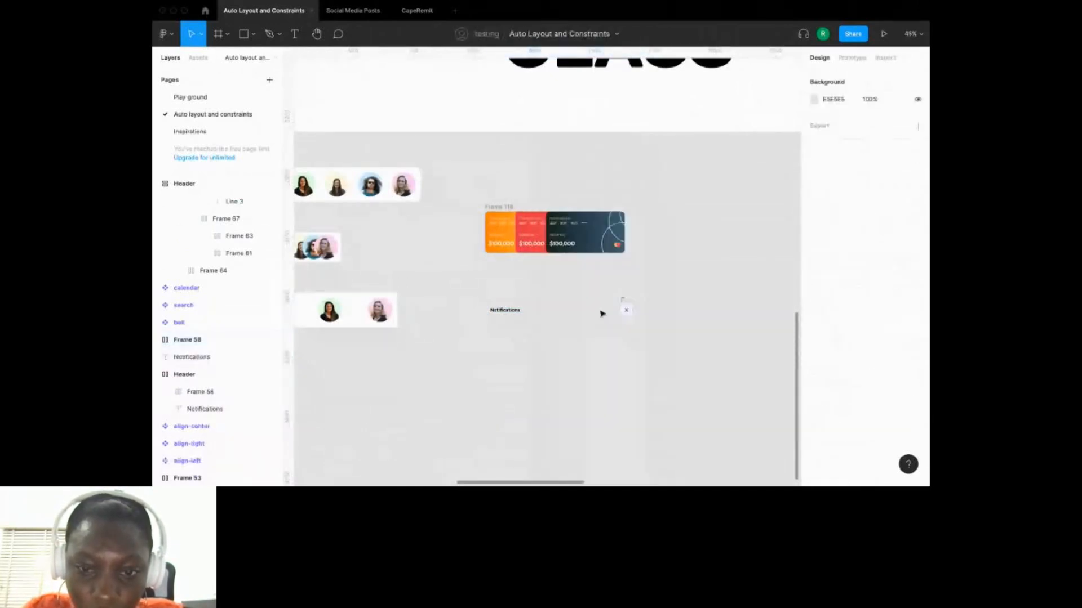
{"action": "left_click", "coordinate": [626, 309]}
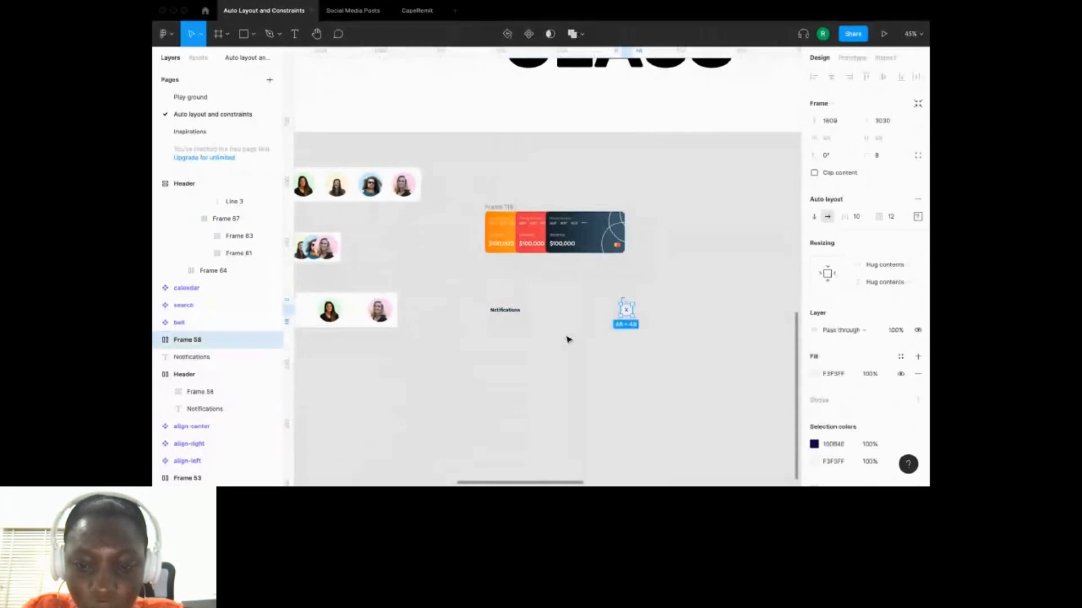
{"action": "double_click", "coordinate": [628, 310]}
{"action": "left_click", "coordinate": [627, 305]}
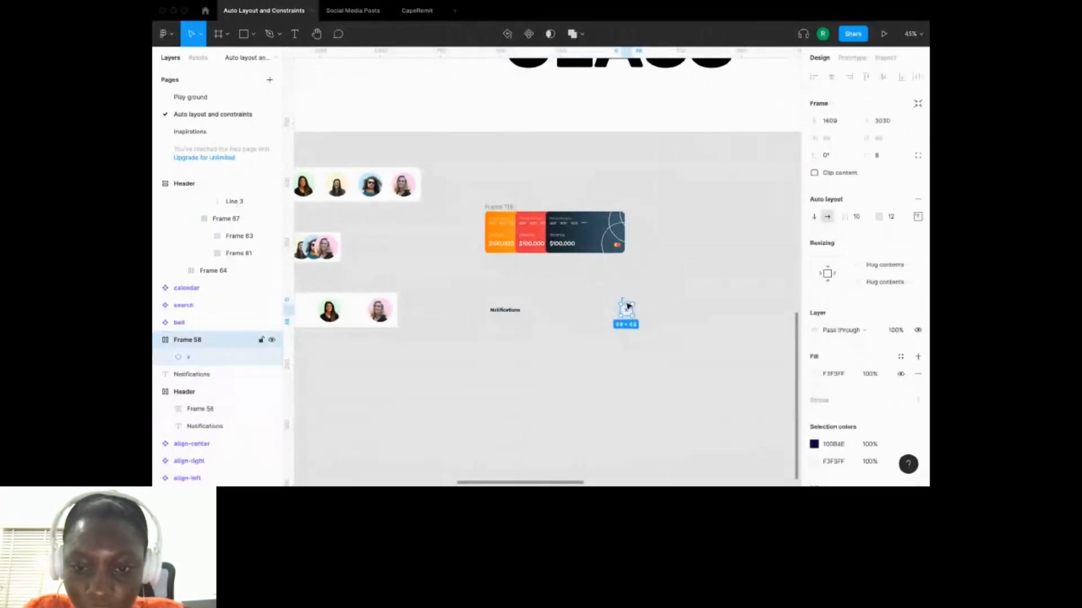
{"action": "left_click", "coordinate": [631, 298]}
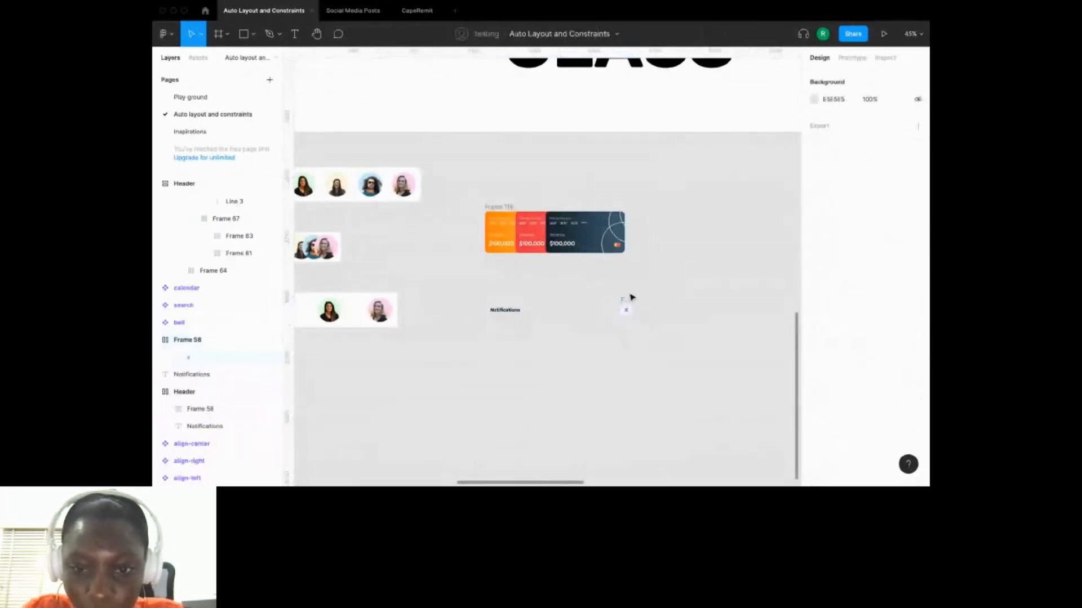
{"action": "left_click", "coordinate": [627, 304]}
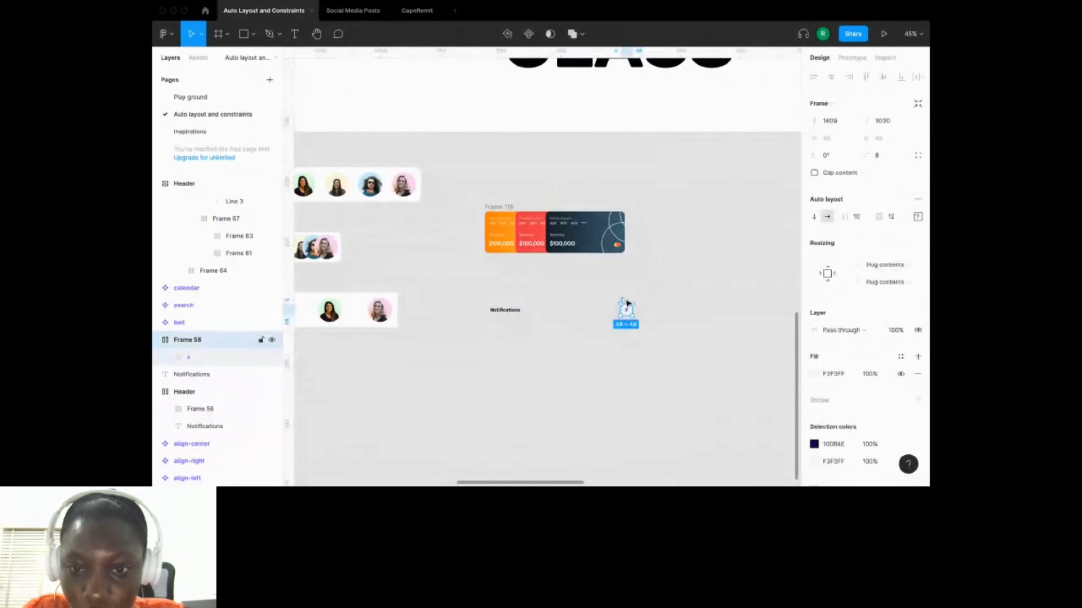
{"action": "key", "text": "super+shift+g"}
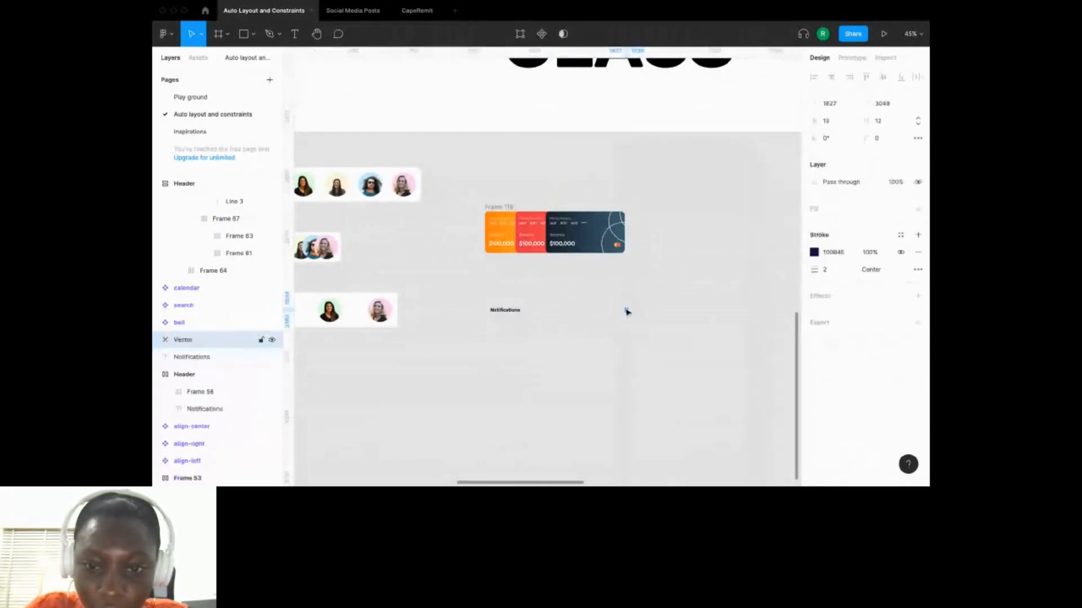
{"action": "key", "text": "super+z"}
{"action": "left_click", "coordinate": [643, 287]}
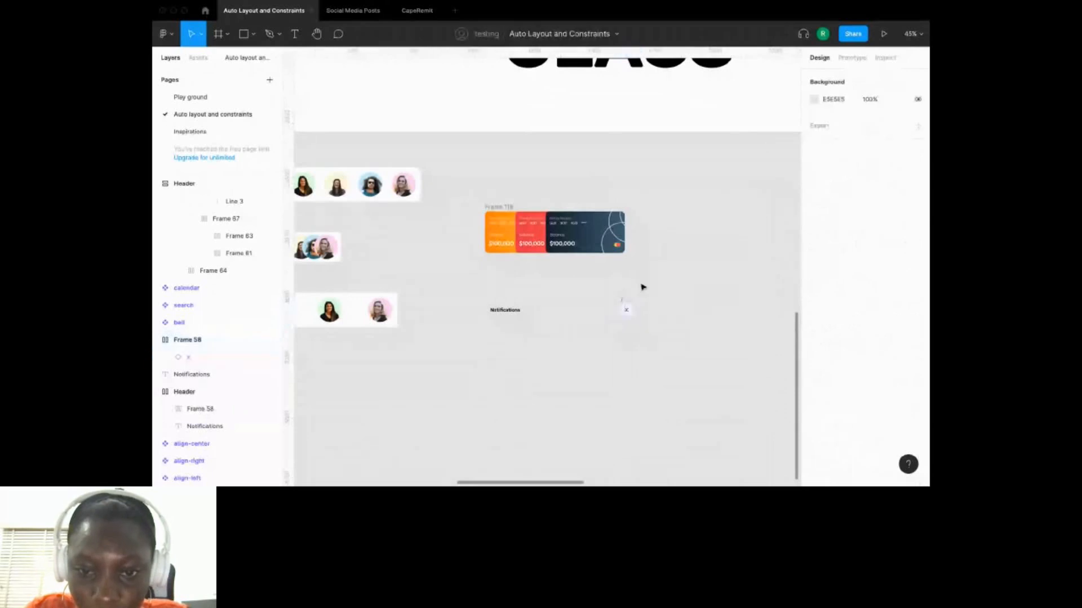
Remove the frame around the copied header's close icon, leaving the x icon on its own.
{"action": "left_click", "coordinate": [627, 304]}
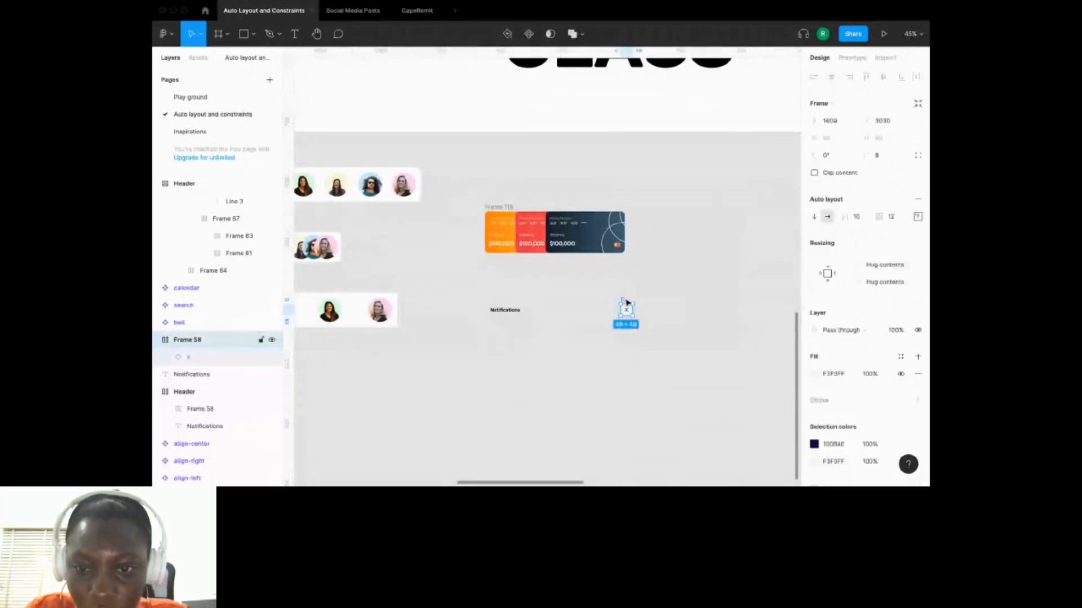
{"action": "right_click", "coordinate": [627, 304]}
{"action": "left_click", "coordinate": [642, 270]}
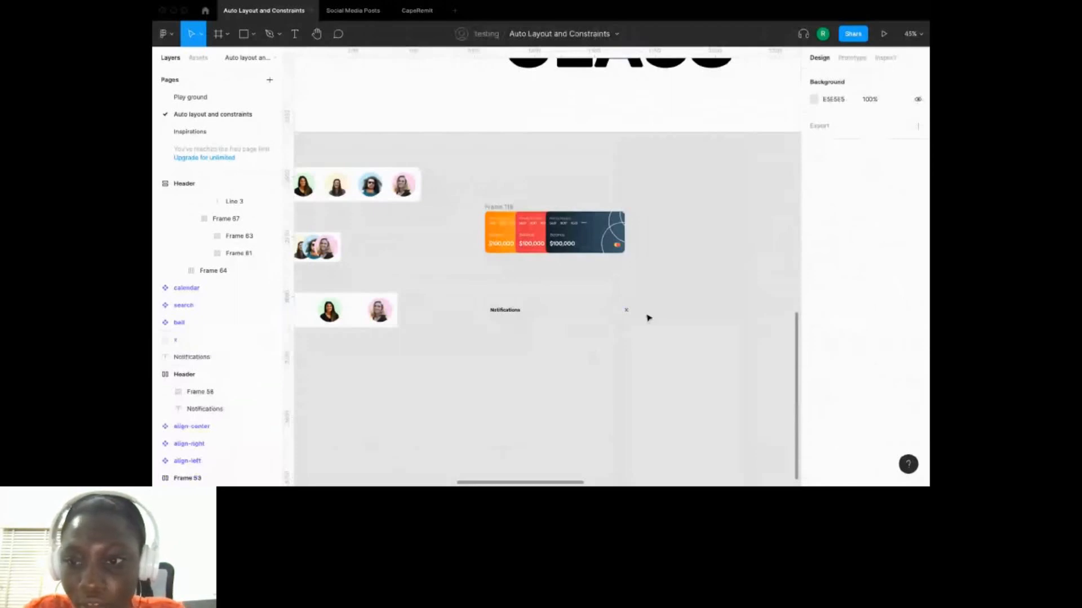
Wrap the x icon beside the copied Notifications text in an auto layout frame with a padding of 8.
{"action": "scroll", "coordinate": [642, 324], "scroll_direction": "up", "scroll_amount": 3}
{"action": "left_click", "coordinate": [626, 310]}
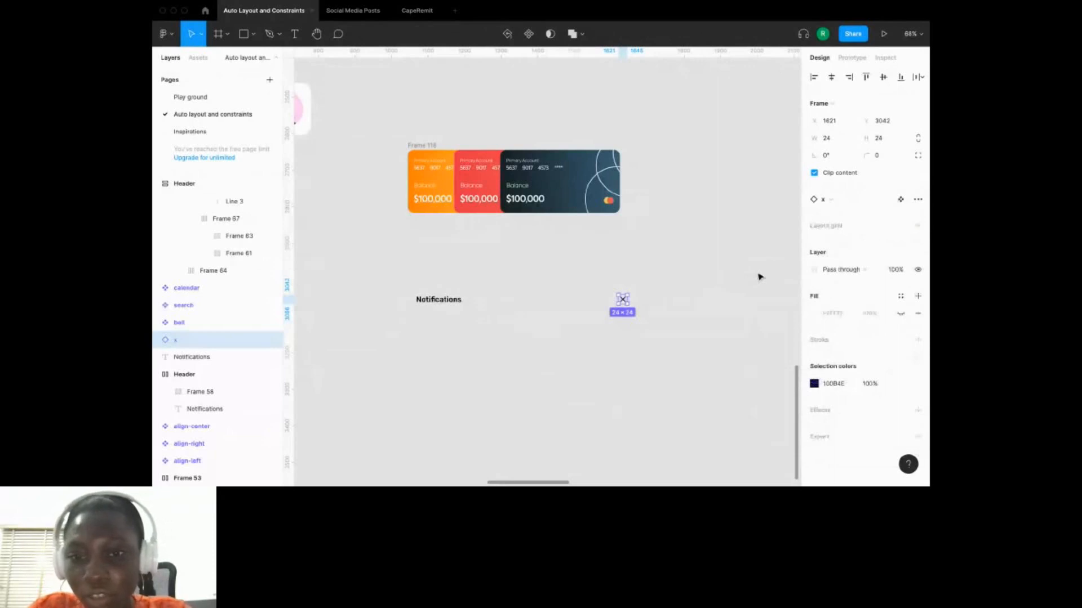
{"action": "key", "text": "shift+a"}
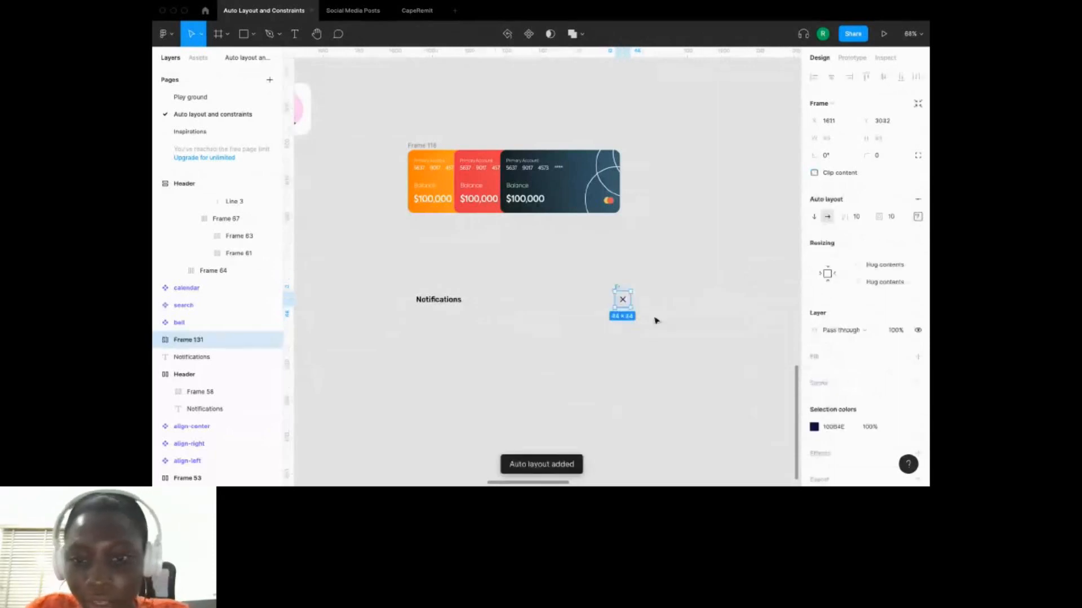
{"action": "left_click", "coordinate": [616, 290]}
{"action": "left_click", "coordinate": [620, 294]}
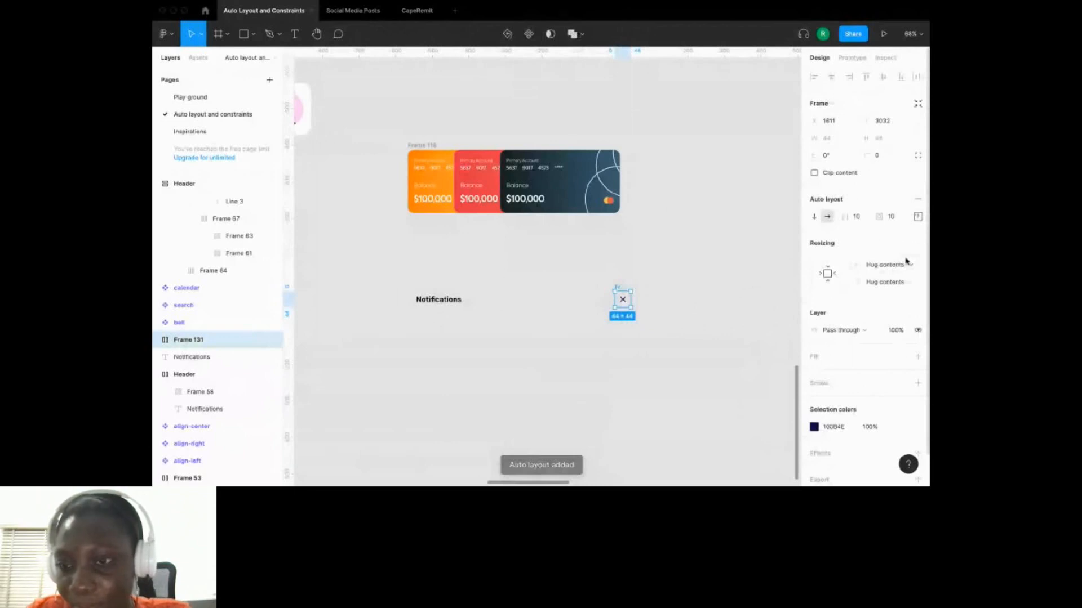
{"action": "left_click", "coordinate": [891, 217]}
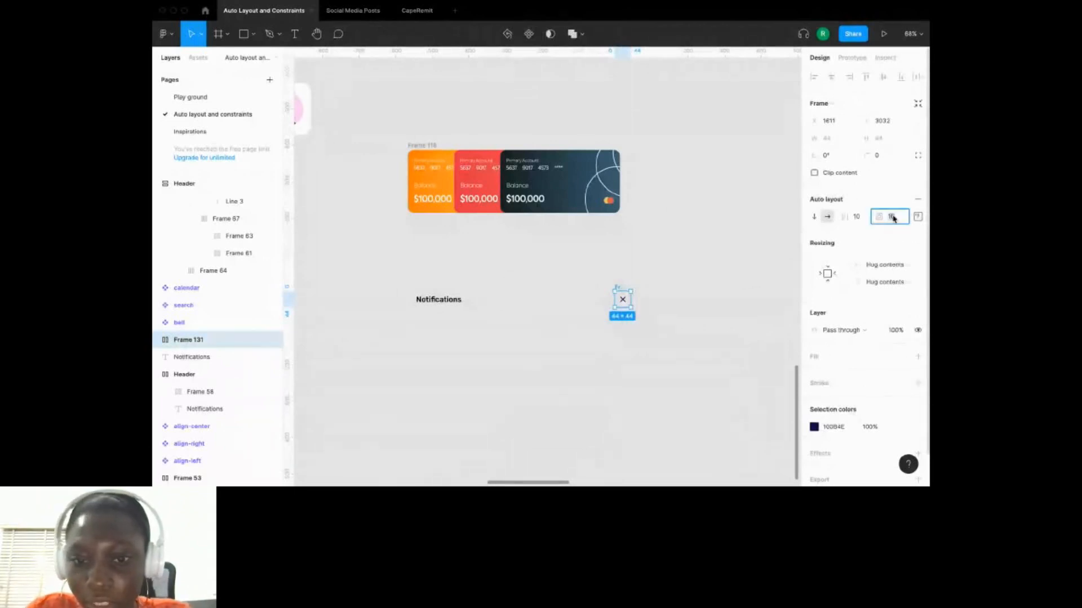
{"action": "type", "text": "8"}
{"action": "key", "text": "Return"}
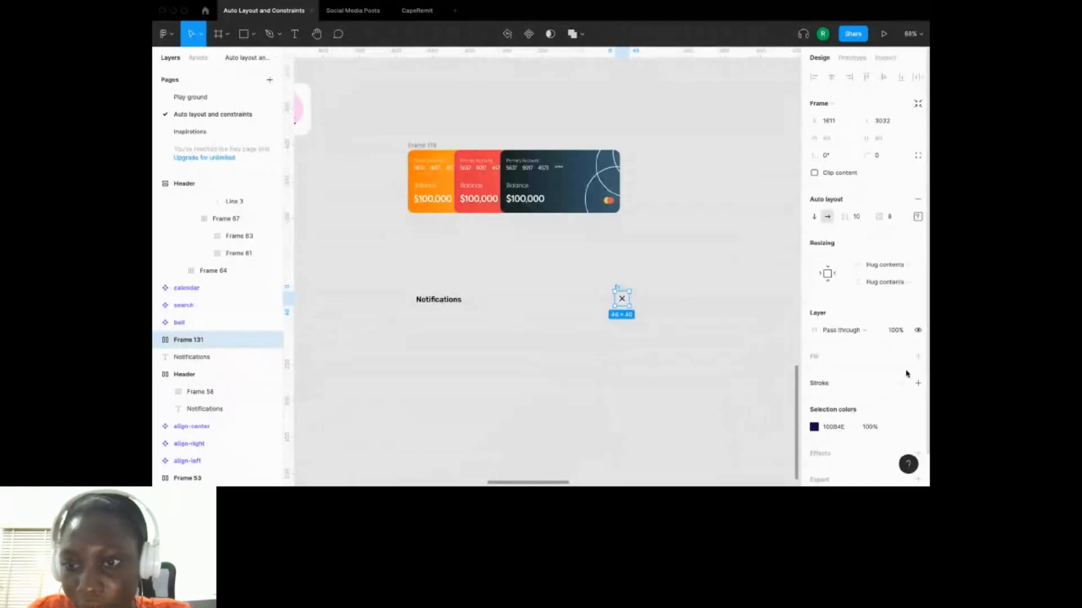
Give the x icon's frame a corner radius of 4 and an F3F3FF fill from the document colors.
{"action": "left_click", "coordinate": [918, 356]}
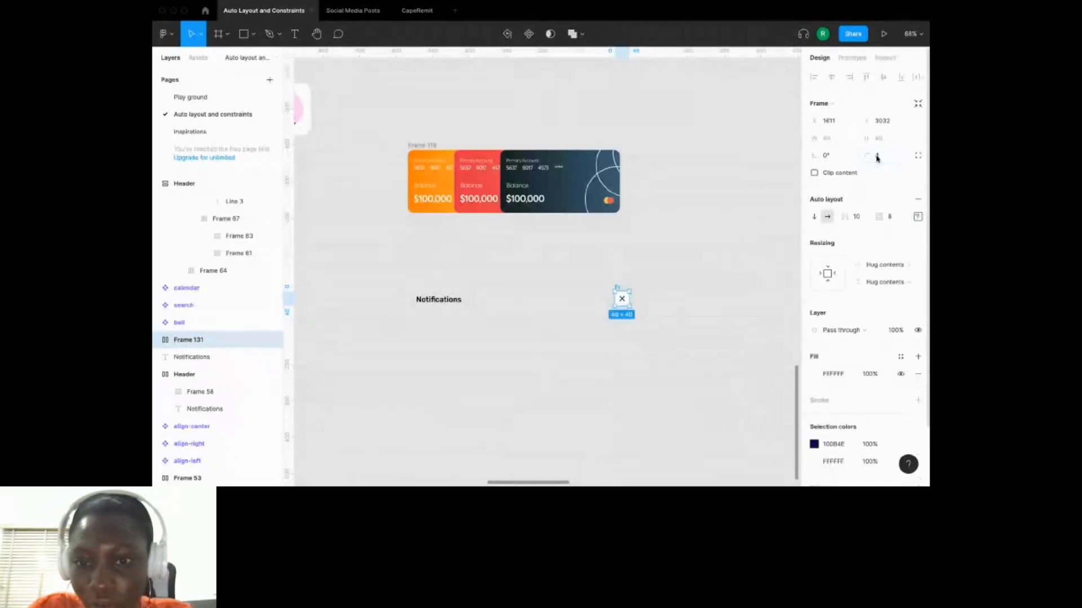
{"action": "left_click", "coordinate": [677, 419]}
{"action": "scroll", "coordinate": [677, 419], "scroll_direction": "down", "scroll_amount": 2}
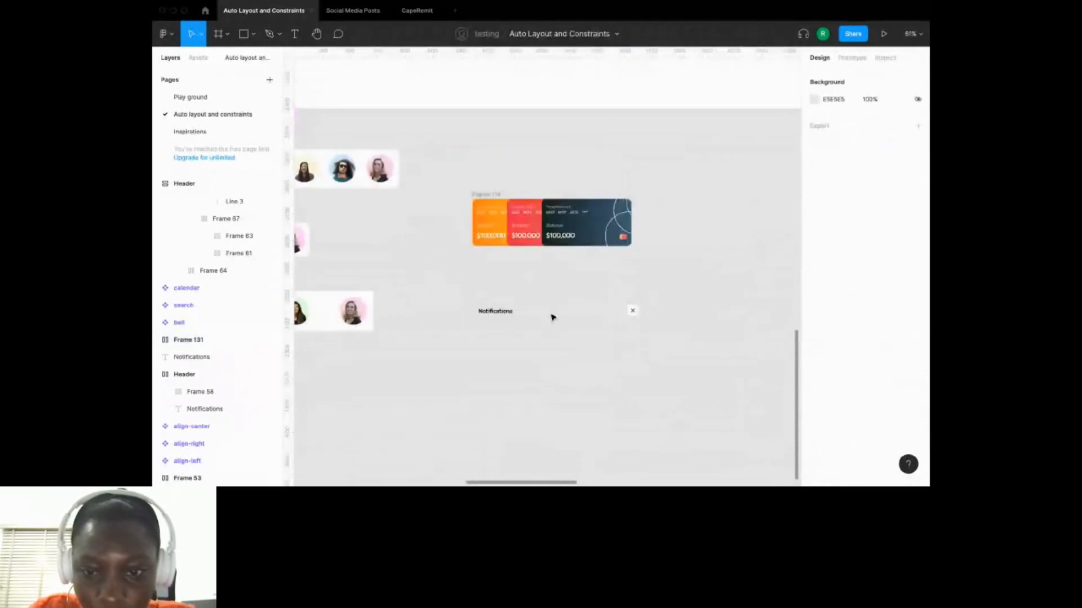
{"action": "left_click", "coordinate": [633, 310]}
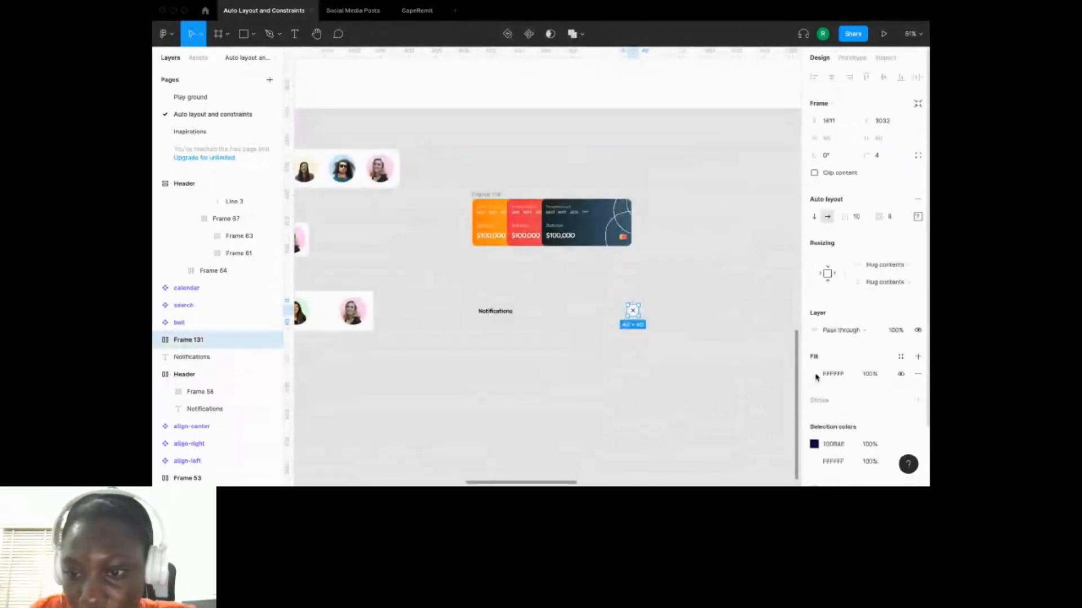
{"action": "left_click", "coordinate": [815, 374]}
{"action": "left_click", "coordinate": [764, 444]}
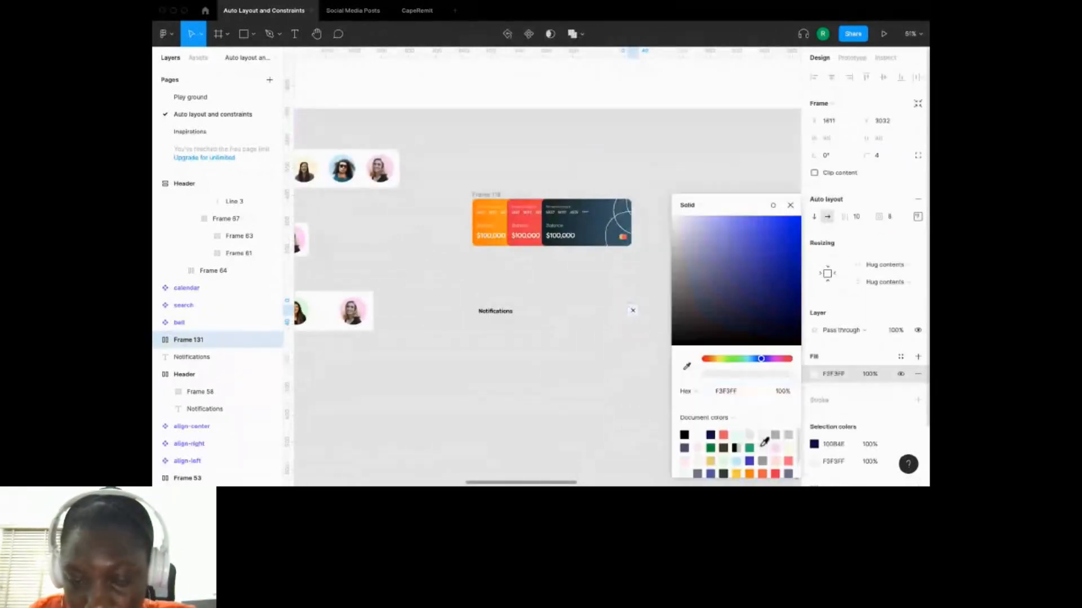
{"action": "left_click", "coordinate": [581, 353]}
Set the copied Notifications text to auto width so its box fits the word.
{"action": "scroll", "coordinate": [582, 352], "scroll_direction": "left", "scroll_amount": 2}
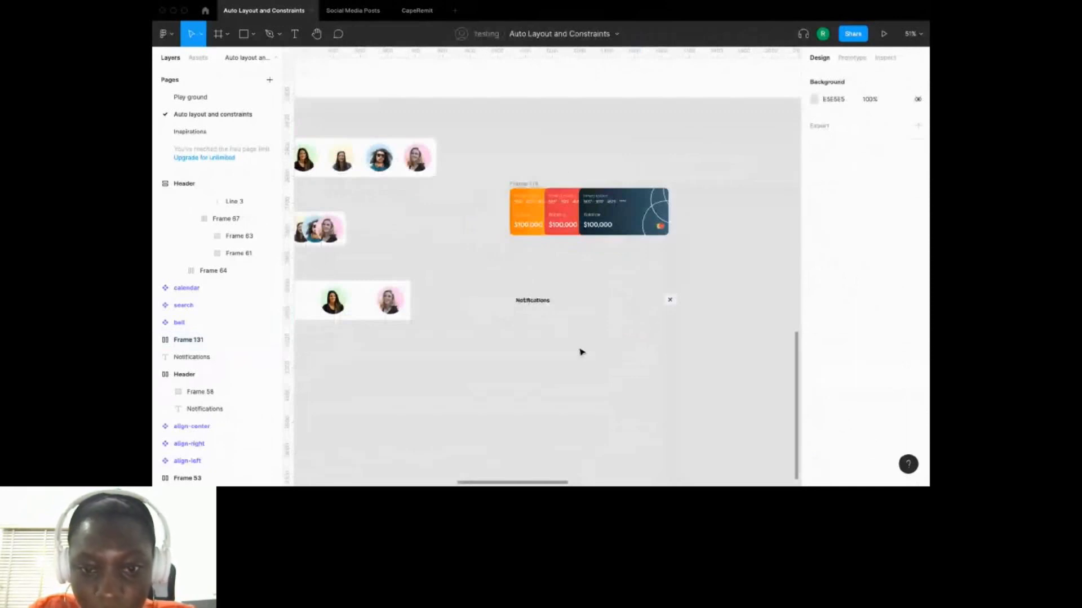
{"action": "scroll", "coordinate": [581, 352], "scroll_direction": "left", "scroll_amount": 1}
{"action": "left_click", "coordinate": [545, 301]}
{"action": "left_click", "coordinate": [679, 338]}
{"action": "left_click", "coordinate": [547, 304]}
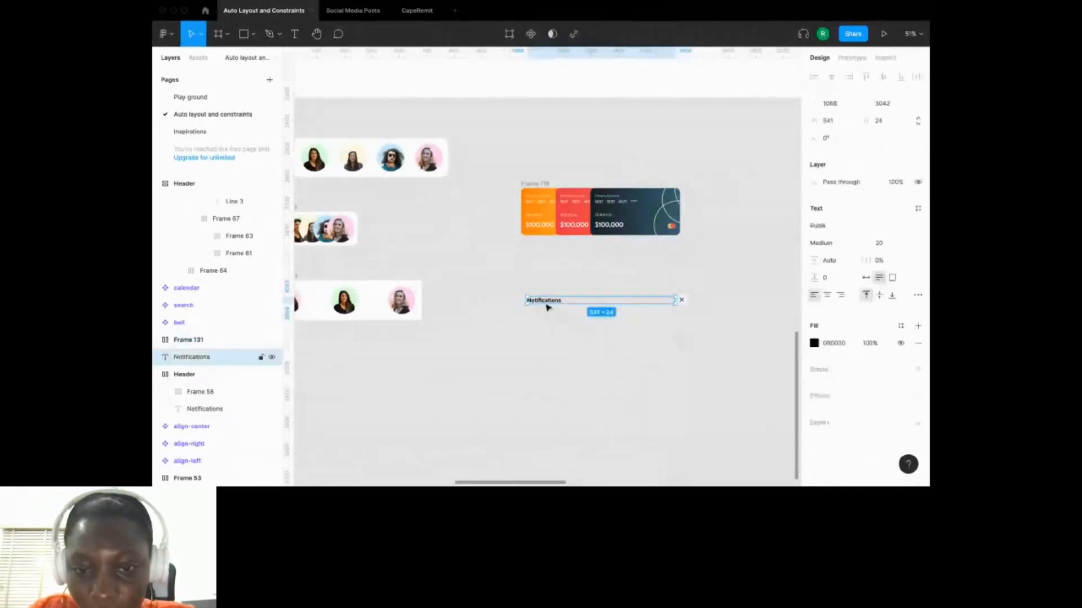
{"action": "left_click", "coordinate": [604, 351]}
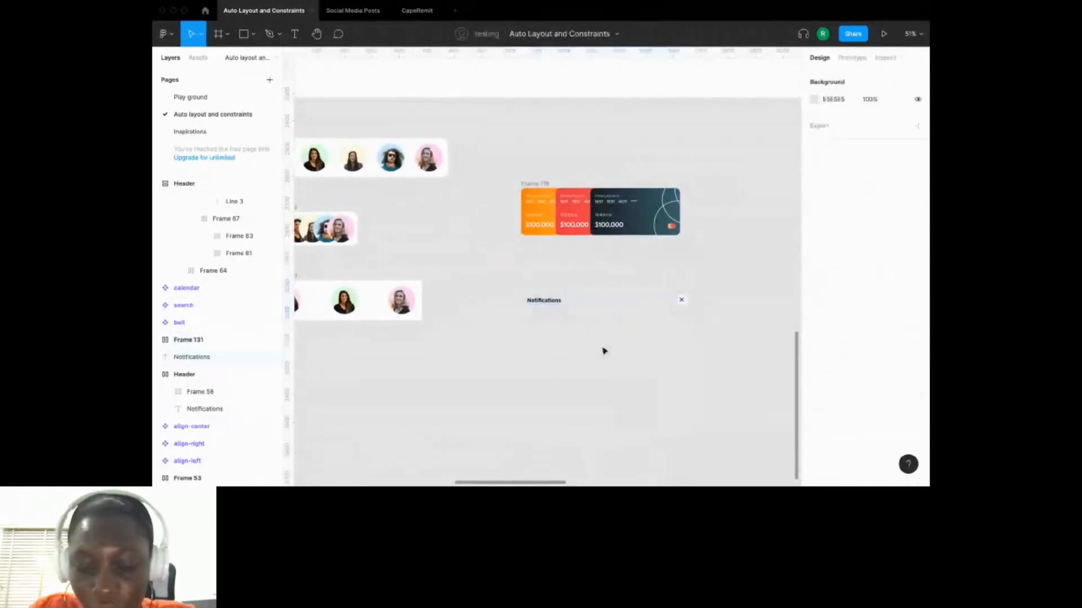
{"action": "scroll", "coordinate": [544, 248], "scroll_direction": "down", "scroll_amount": 2}
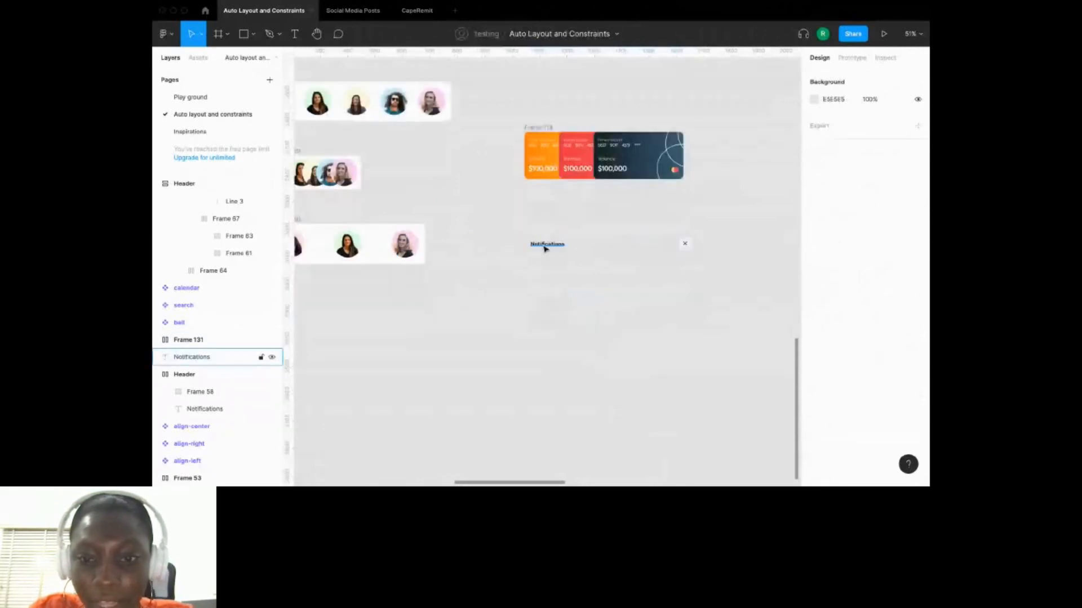
Combine the Notifications text and the close button in a horizontal auto layout frame, aligned left and vertically centered.
{"action": "left_click", "coordinate": [546, 248]}
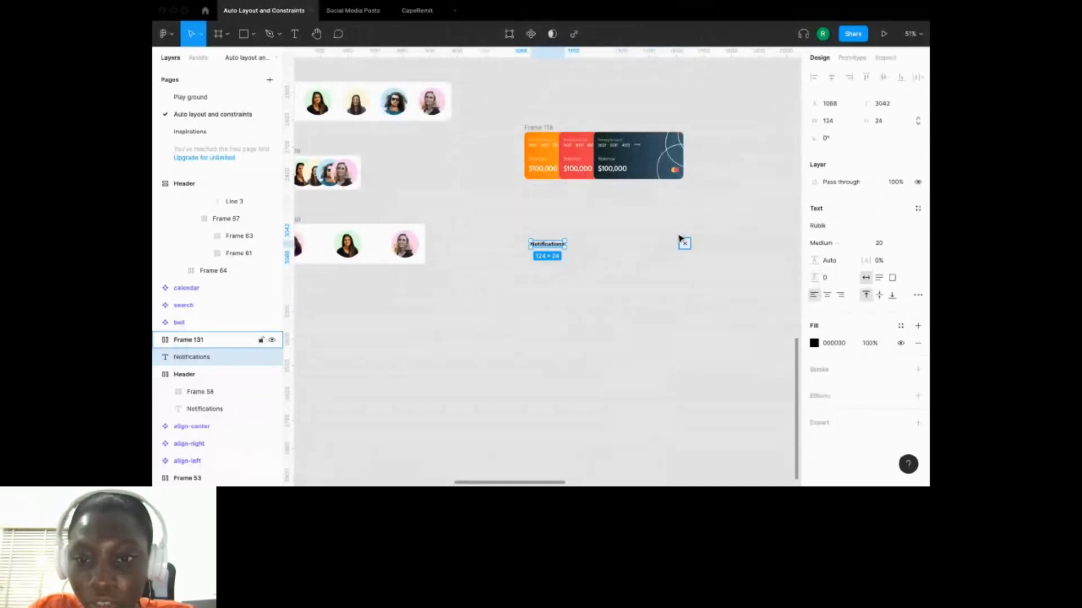
{"action": "left_click", "coordinate": [684, 241], "text": "shift"}
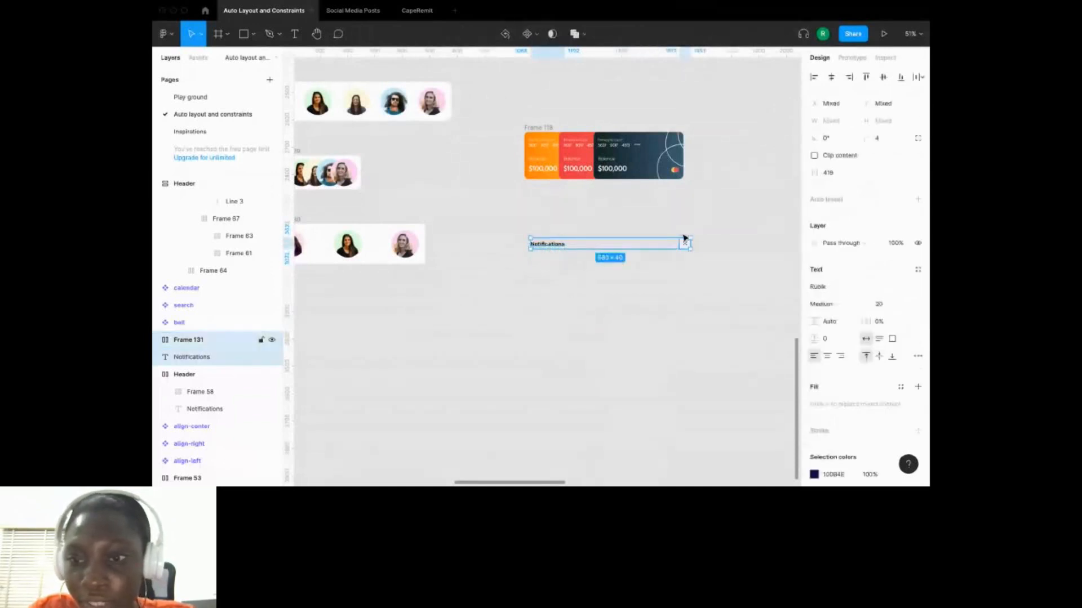
{"action": "key", "text": "shift+a"}
{"action": "left_click", "coordinate": [918, 217]}
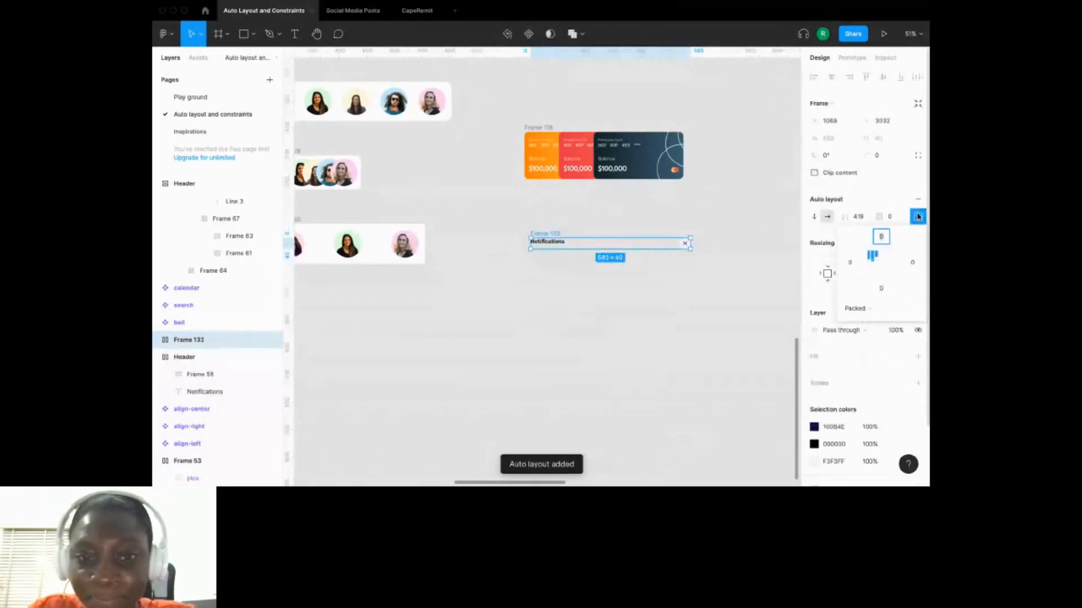
{"action": "left_click", "coordinate": [872, 262]}
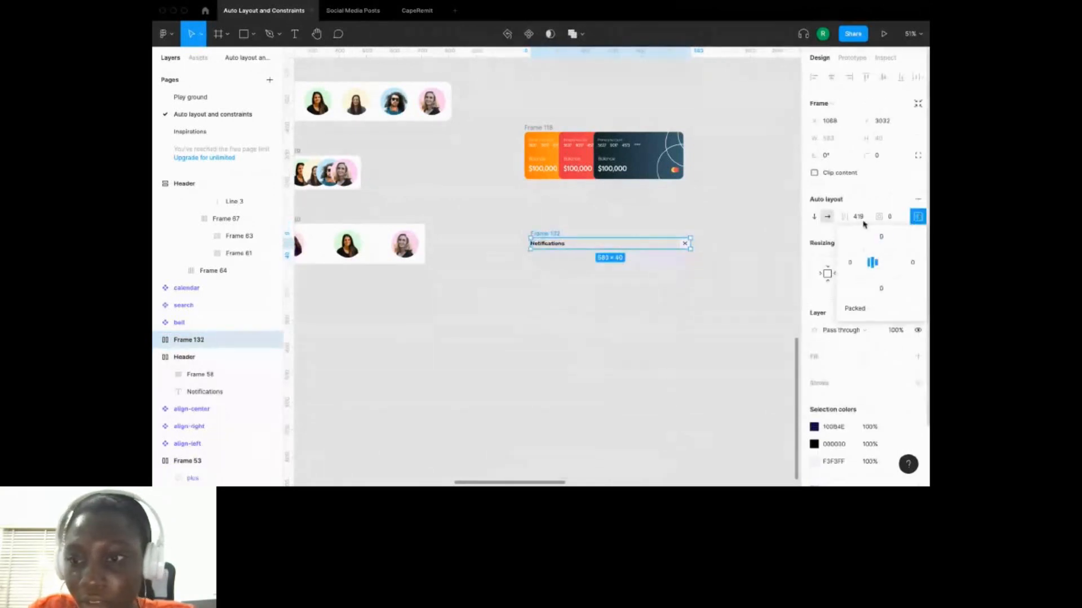
Set the new Notifications header's padding to 16 on all sides and add an FFFFFF fill.
{"action": "left_click_drag", "start_coordinate": [886, 217], "coordinate": [893, 217]}
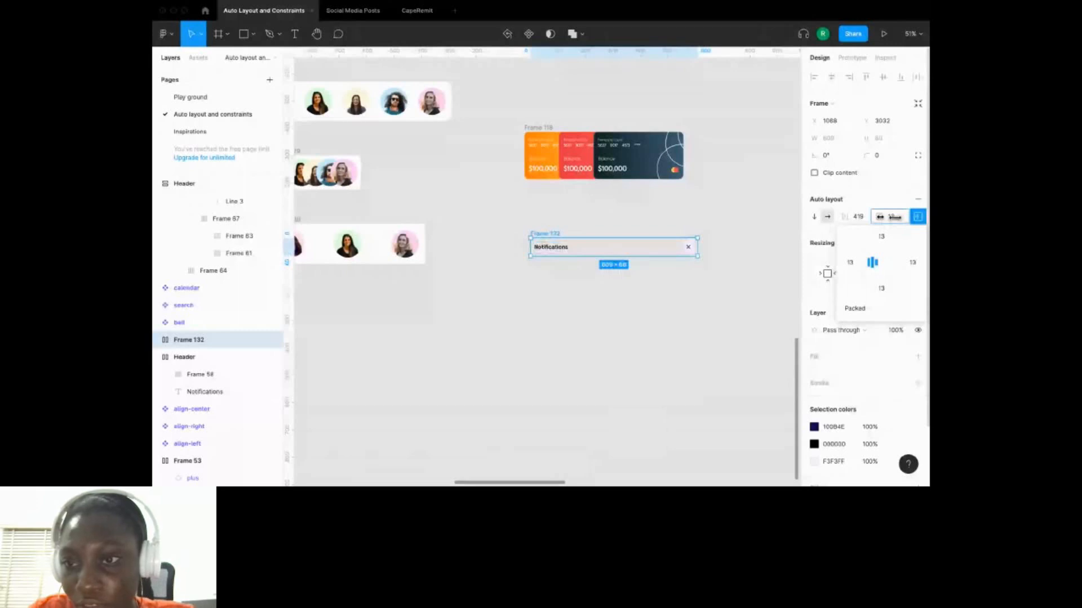
{"action": "left_click_drag", "start_coordinate": [894, 217], "coordinate": [896, 217]}
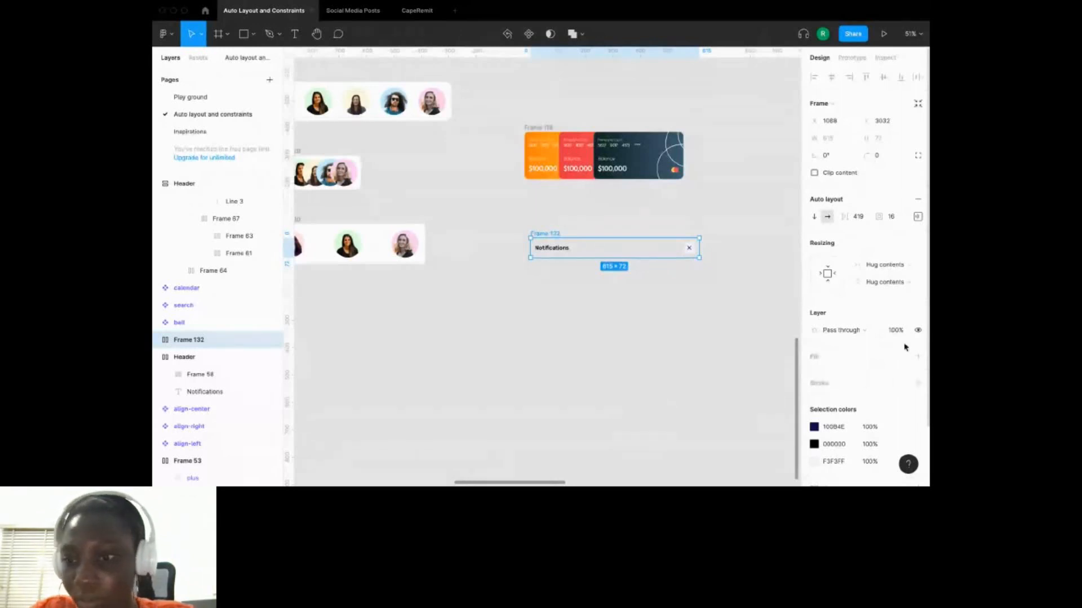
{"action": "left_click", "coordinate": [918, 356]}
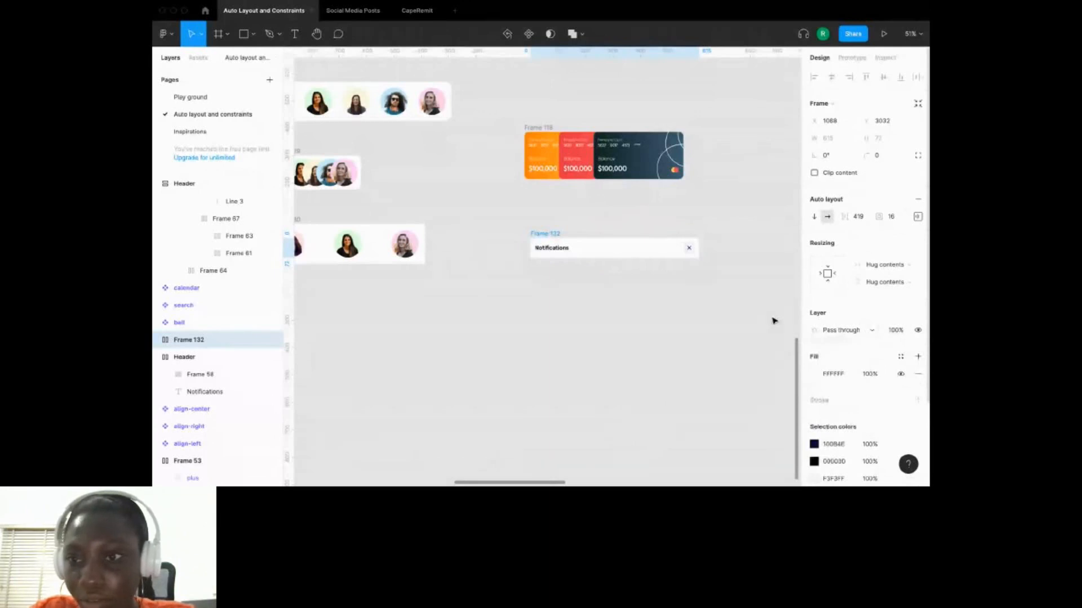
Round only the two upper corners of the new Notifications header with a radius of 10.
{"action": "left_click", "coordinate": [884, 156]}
{"action": "left_click", "coordinate": [558, 283]}
{"action": "left_click", "coordinate": [577, 252]}
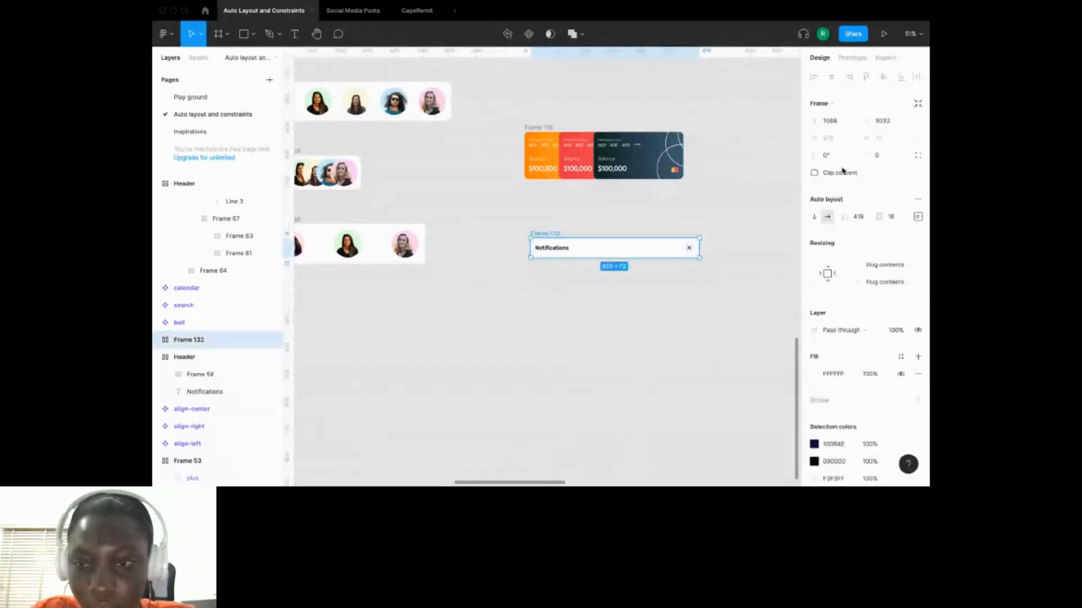
{"action": "left_click", "coordinate": [918, 156]}
{"action": "left_click", "coordinate": [831, 173]}
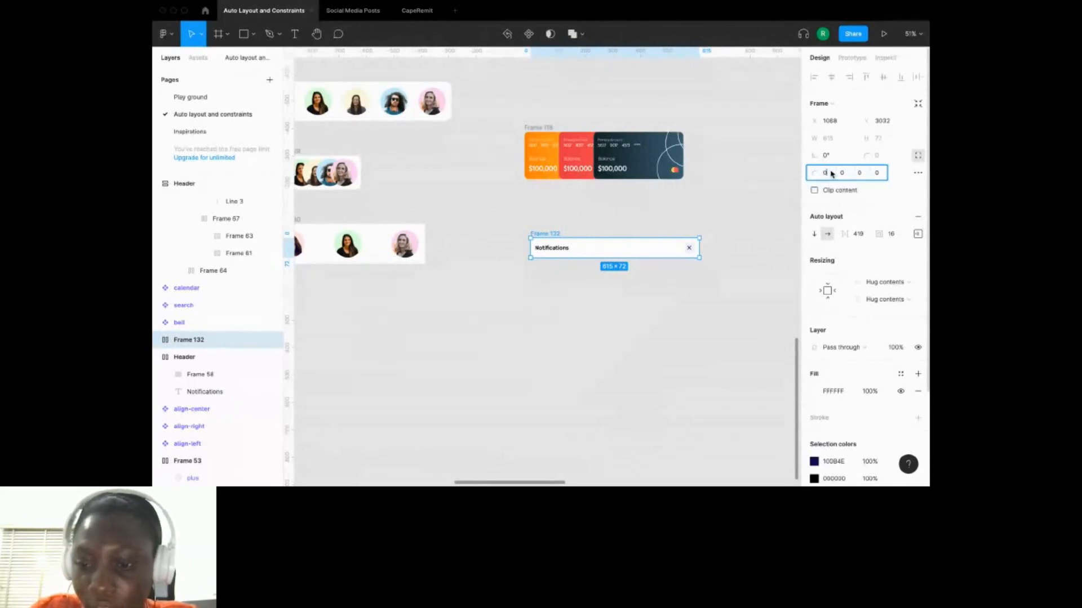
{"action": "type", "text": "0"}
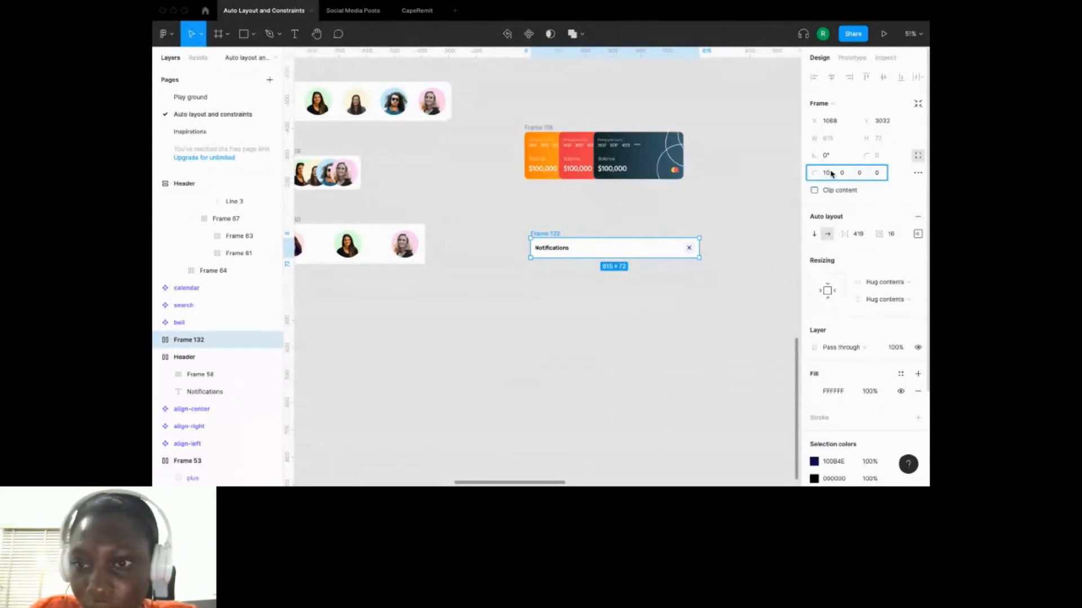
{"action": "left_click", "coordinate": [842, 173]}
{"action": "type", "text": "10"}
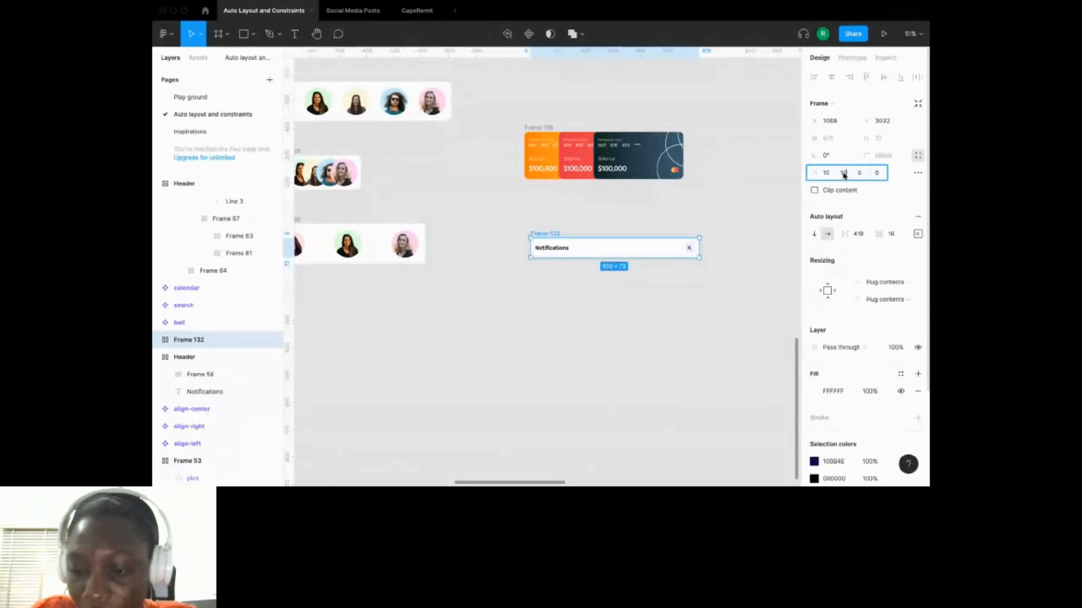
{"action": "left_click", "coordinate": [711, 318]}
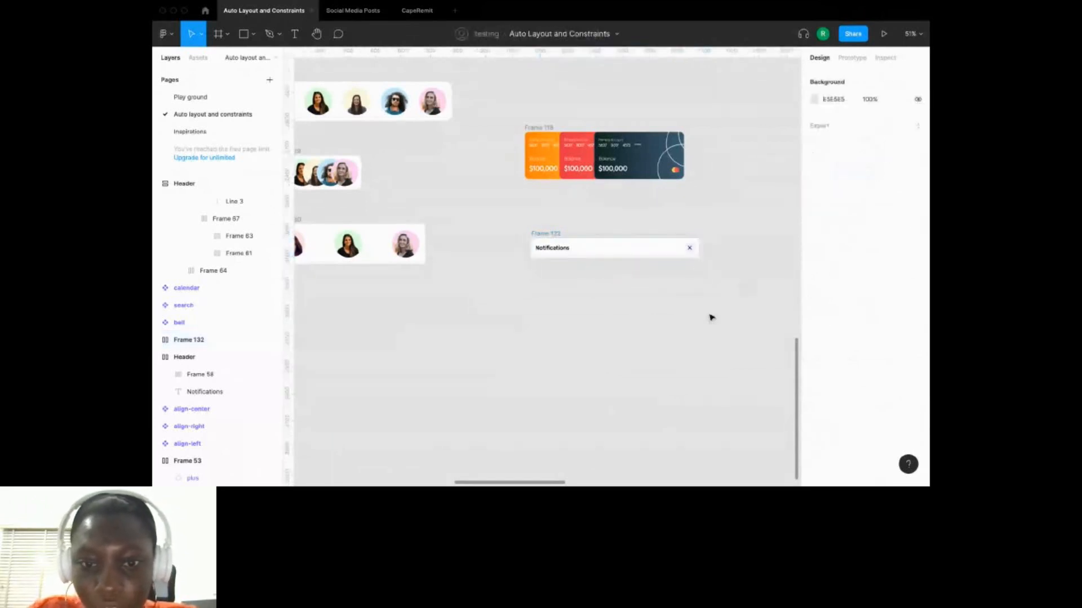
Try narrowing the new Notifications header to a width of about 310, and restore its width to hug contents.
{"action": "scroll", "coordinate": [555, 271], "scroll_direction": "up", "scroll_amount": 5}
{"action": "left_click", "coordinate": [512, 248]}
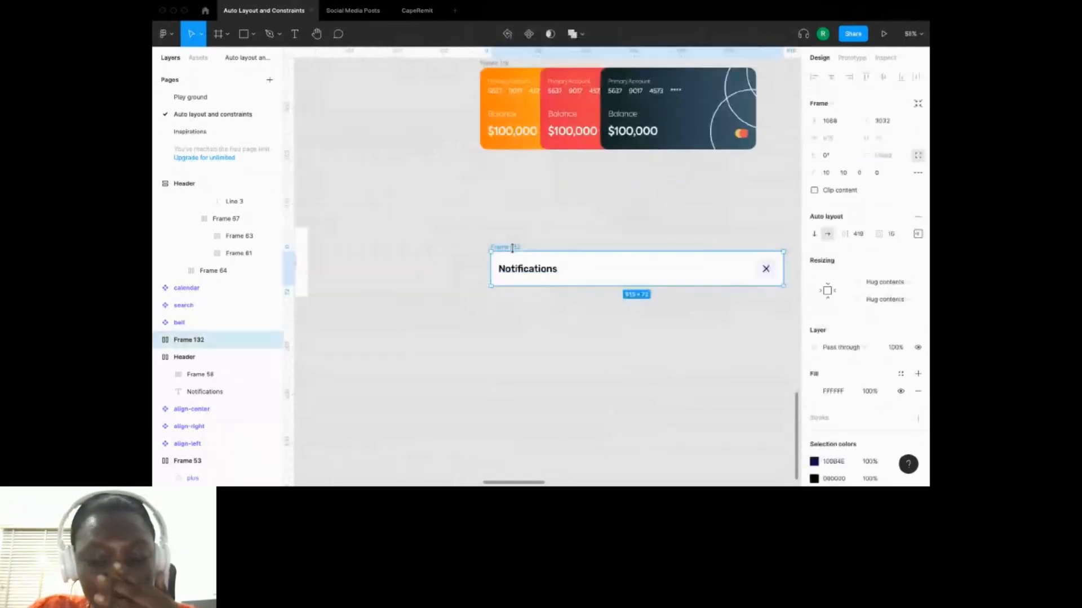
{"action": "scroll", "coordinate": [512, 249], "scroll_direction": "down", "scroll_amount": 3}
{"action": "left_click_drag", "start_coordinate": [676, 260], "coordinate": [591, 257]}
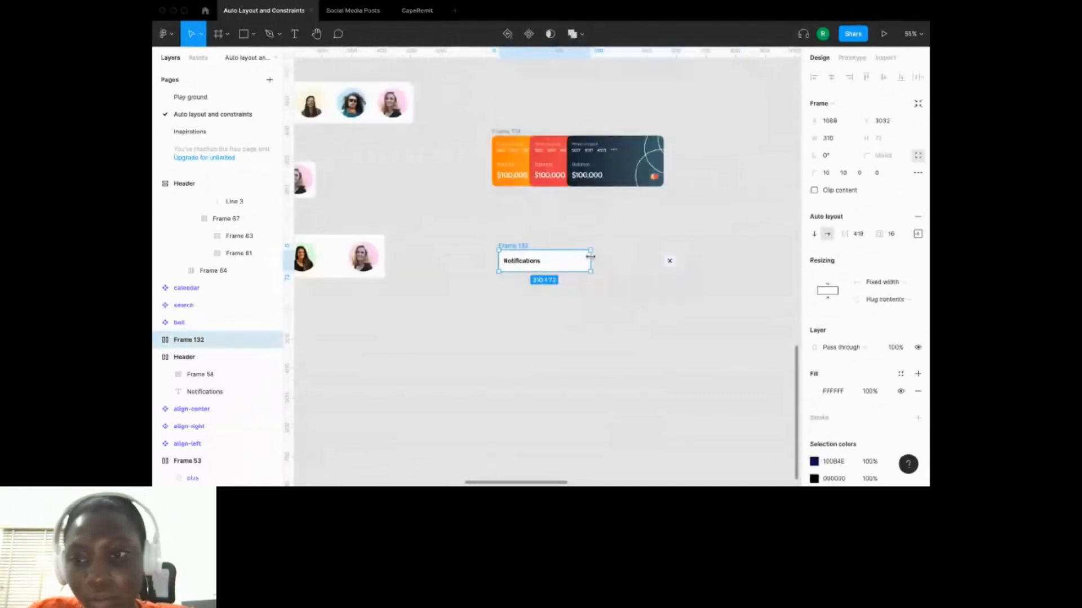
{"action": "double_click", "coordinate": [590, 257]}
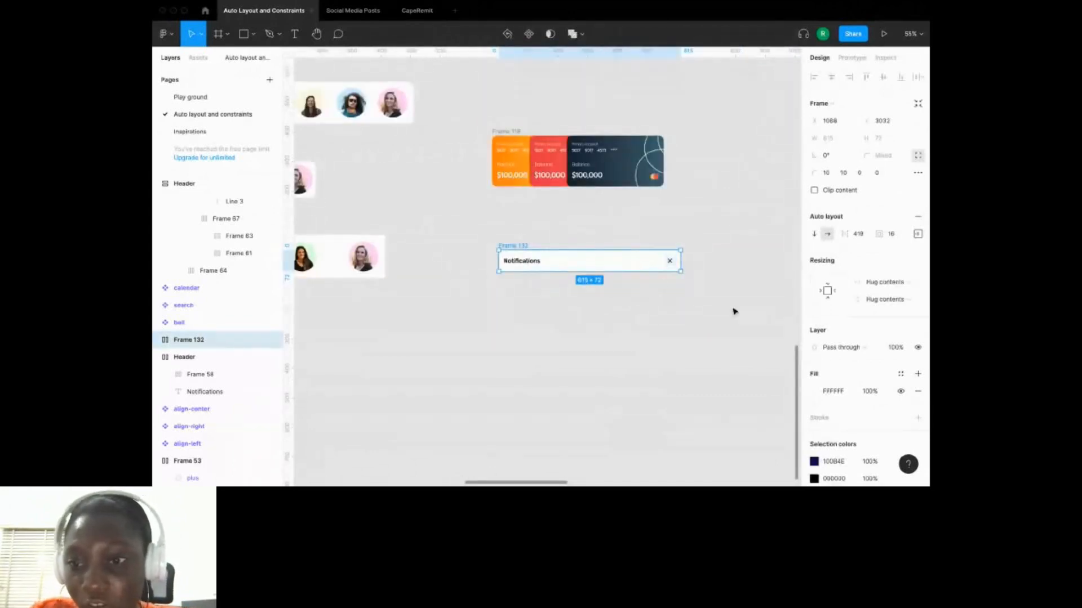
{"action": "left_click", "coordinate": [754, 309]}
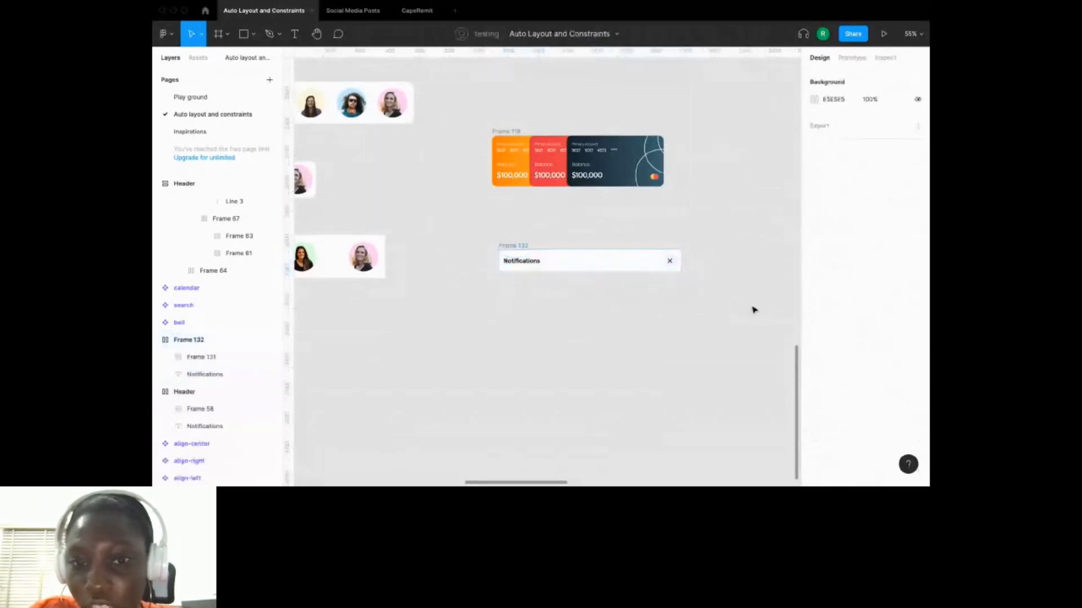
{"action": "left_click", "coordinate": [519, 255]}
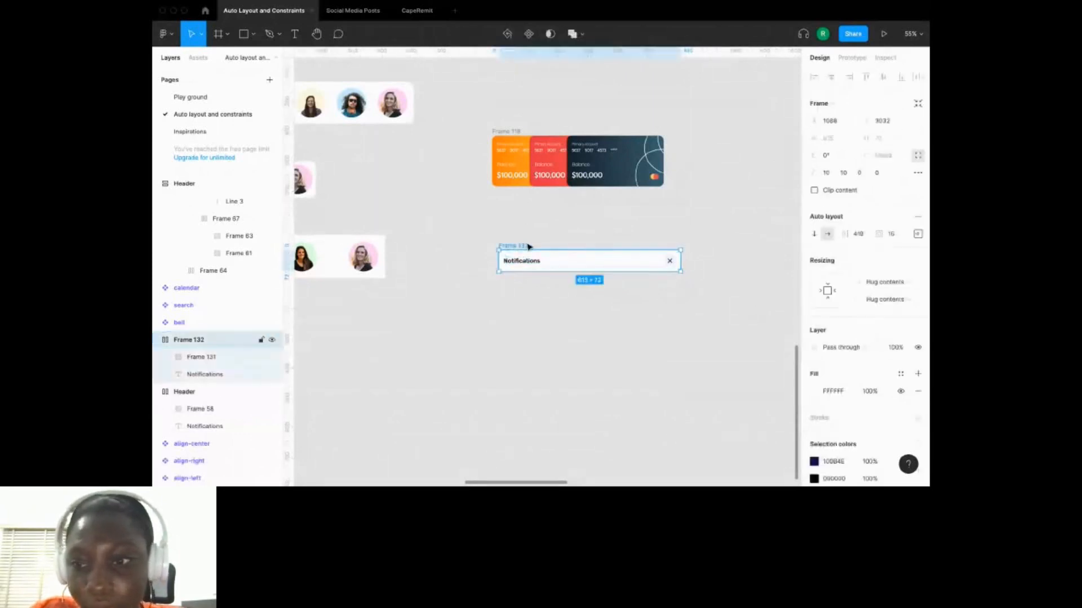
{"action": "left_click", "coordinate": [900, 287]}
{"action": "left_click", "coordinate": [898, 285]}
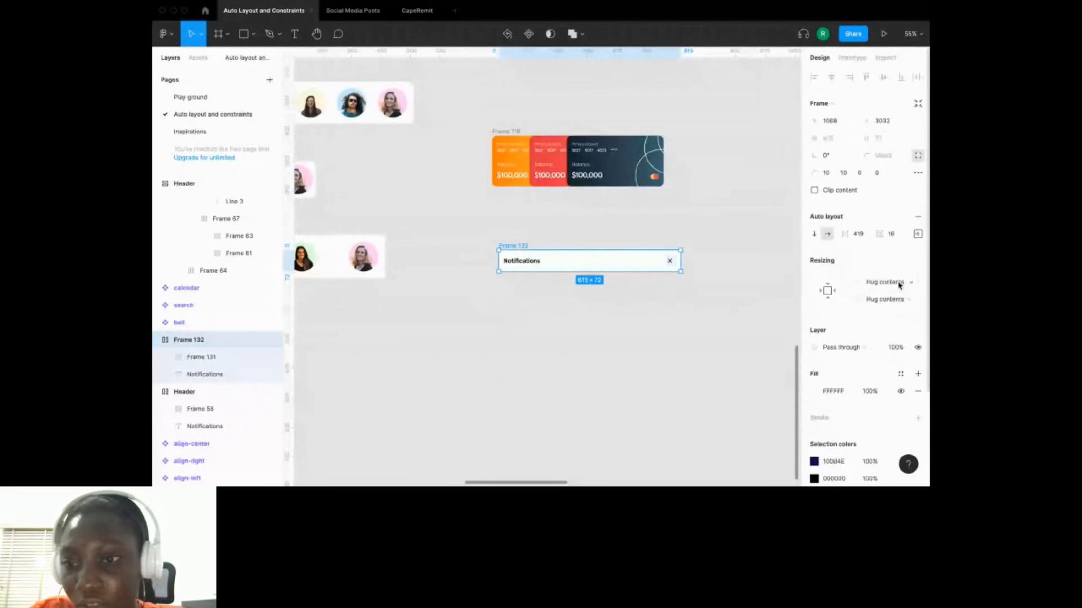
{"action": "left_click", "coordinate": [685, 345]}
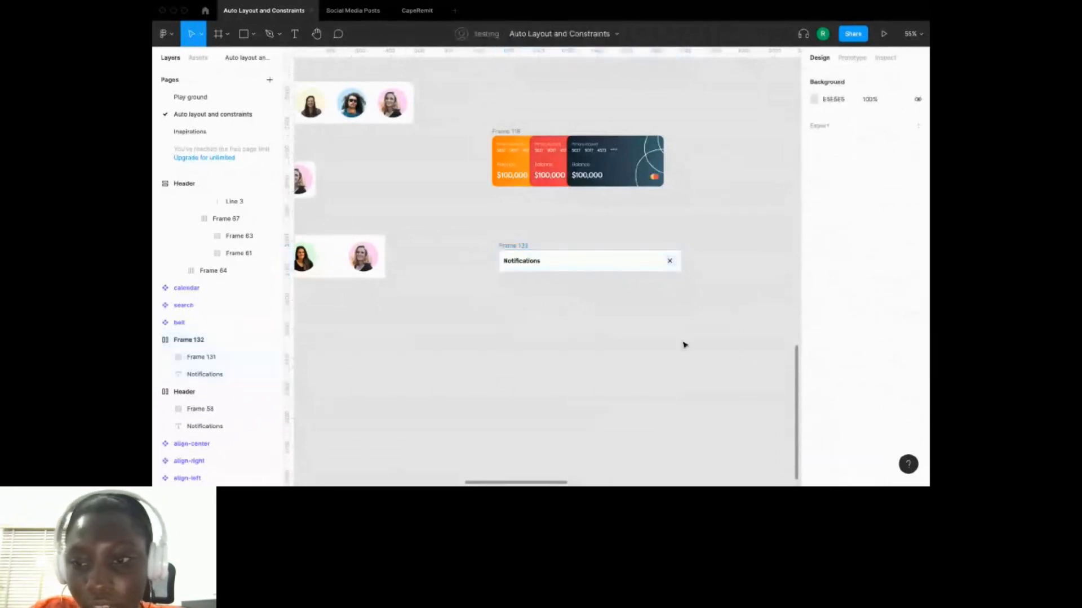
{"action": "left_click", "coordinate": [643, 263]}
{"action": "left_click", "coordinate": [902, 279]}
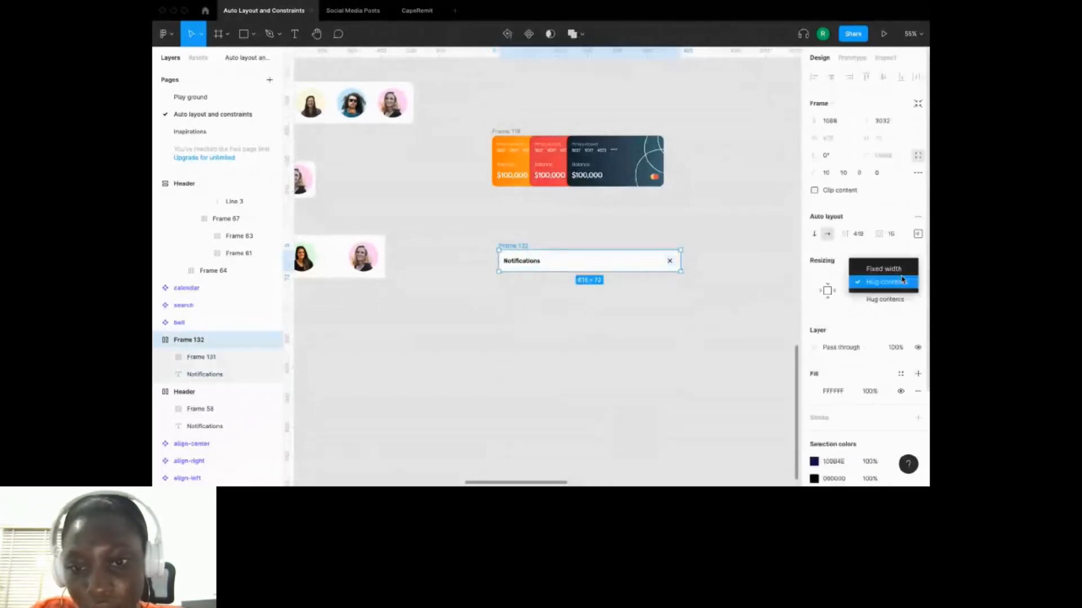
{"action": "left_click", "coordinate": [902, 281]}
{"action": "left_click", "coordinate": [671, 261]}
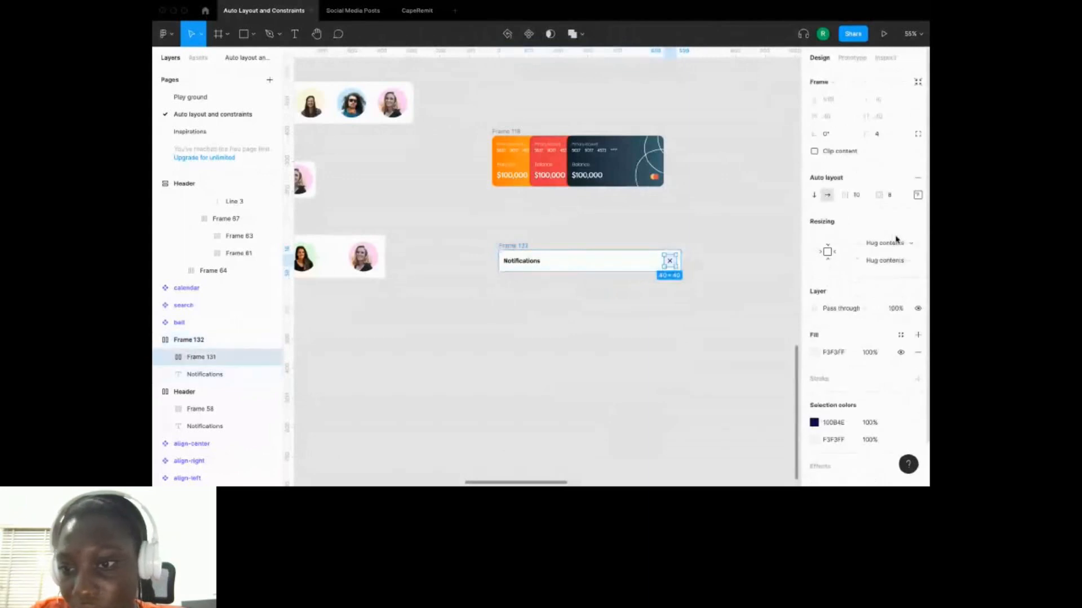
{"action": "left_click", "coordinate": [718, 324]}
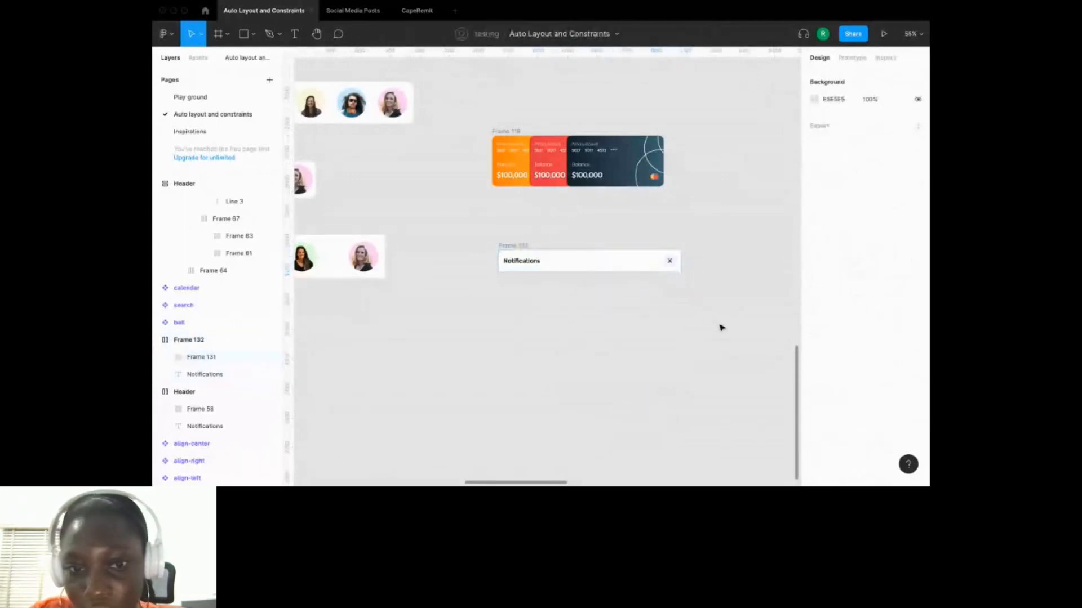
Set the horizontal resizing of the Notifications text in the new header to Fill container.
{"action": "left_click", "coordinate": [514, 258]}
{"action": "left_click", "coordinate": [885, 164]}
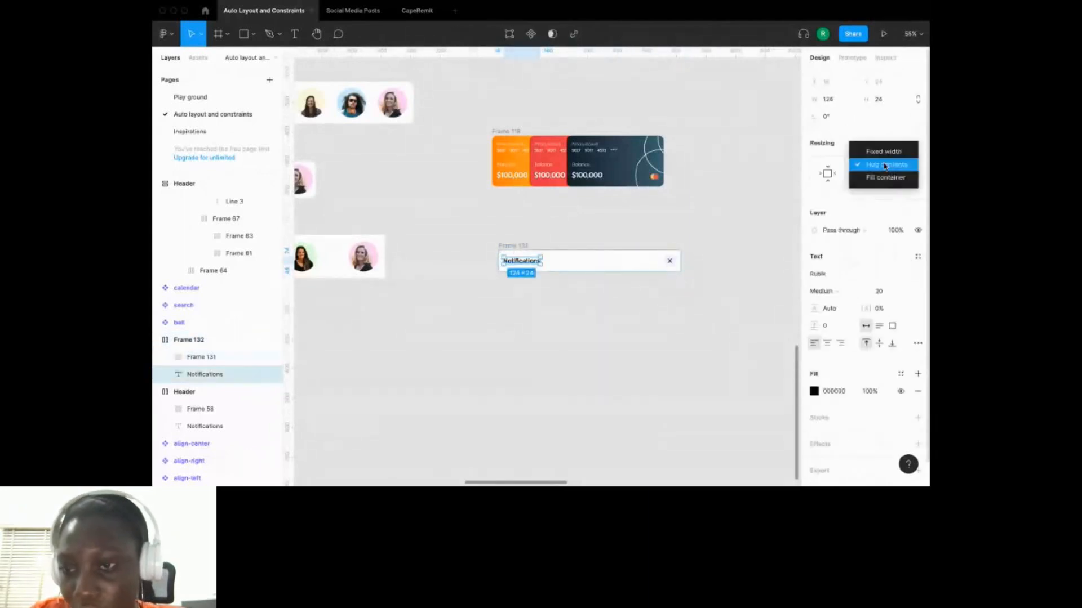
{"action": "left_click", "coordinate": [884, 176]}
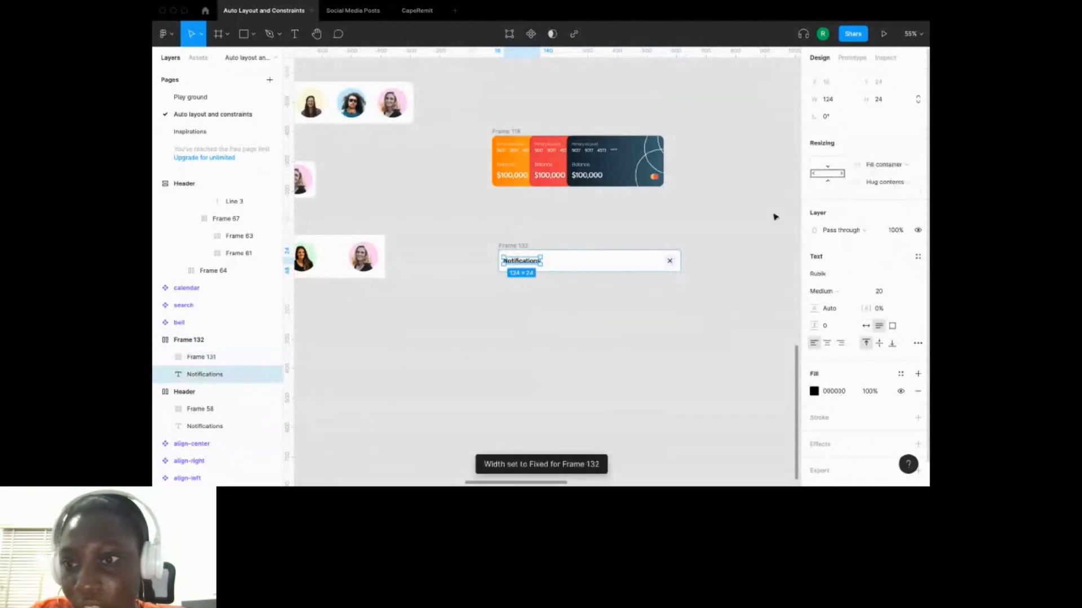
{"action": "left_click", "coordinate": [774, 217]}
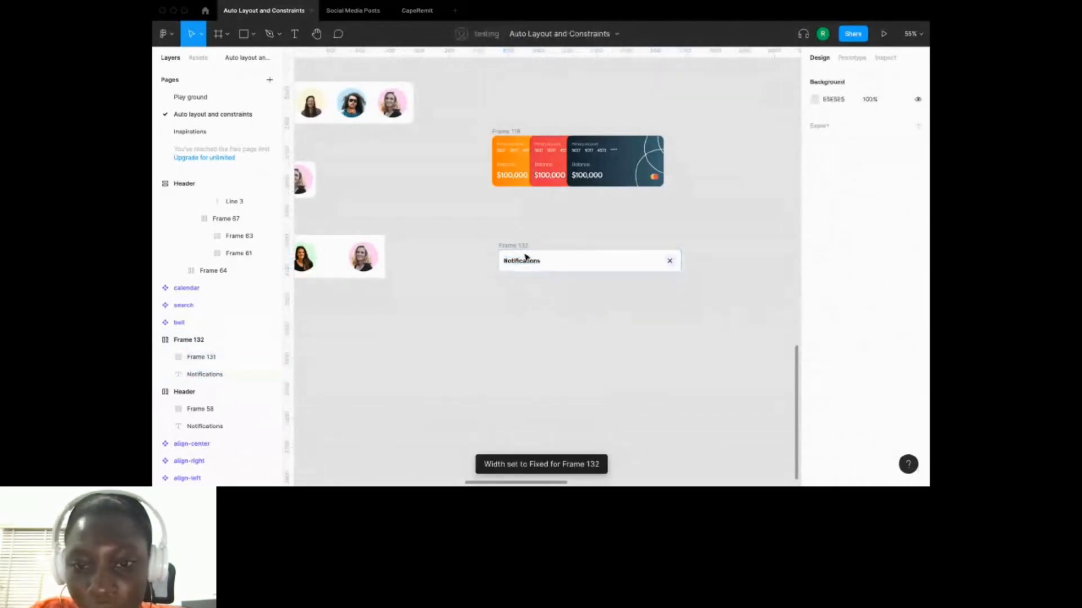
Try resizing the new Notifications header to widths of about 279 and 441, and undo both changes.
{"action": "left_click", "coordinate": [525, 257]}
{"action": "left_click_drag", "start_coordinate": [680, 260], "coordinate": [581, 265]}
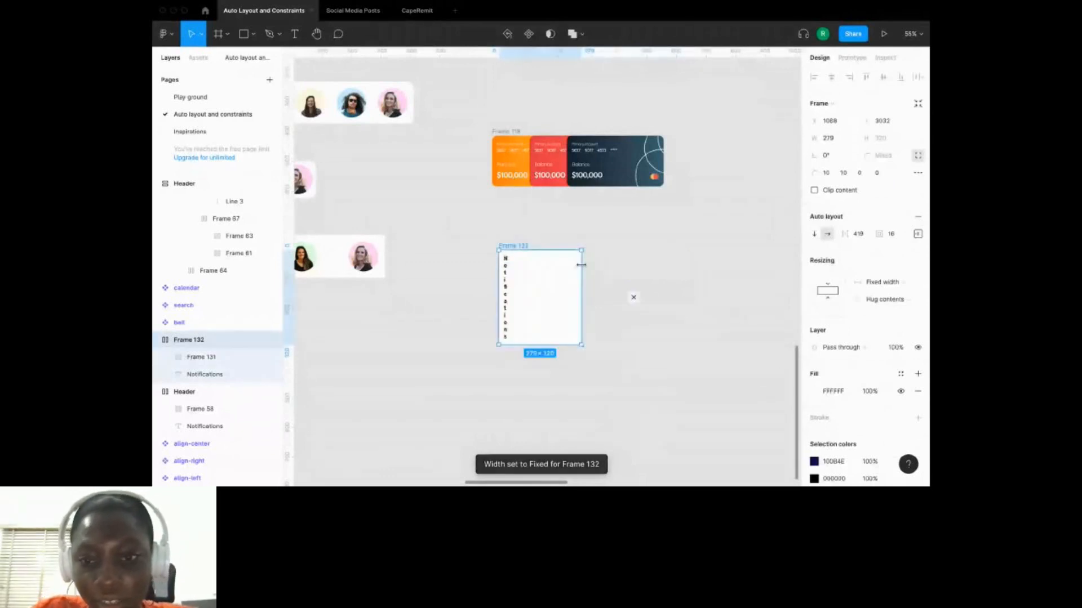
{"action": "left_click_drag", "start_coordinate": [581, 265], "coordinate": [629, 258]}
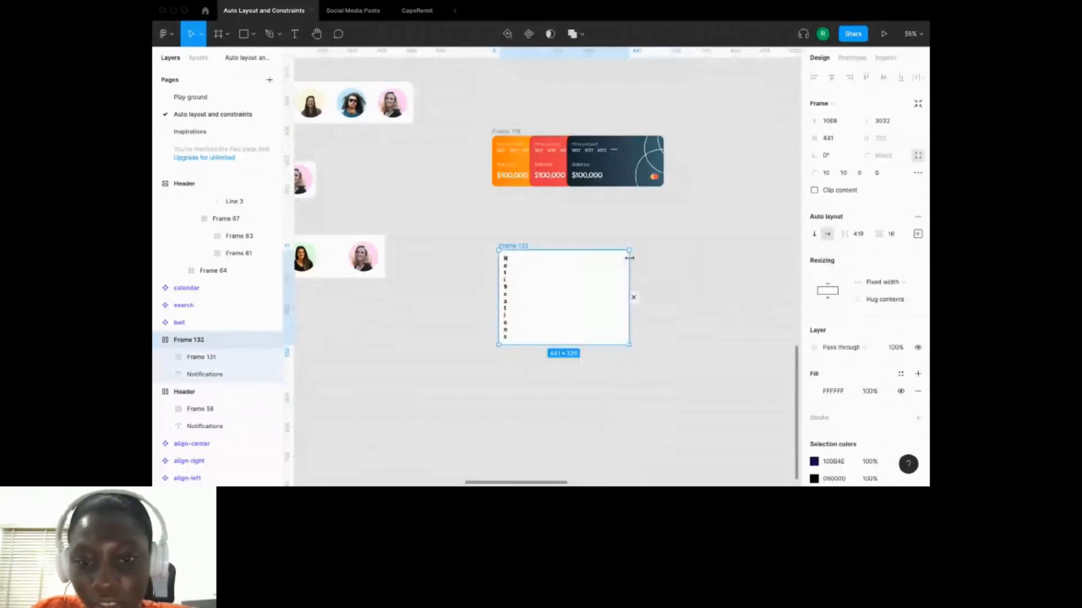
{"action": "key", "text": "super+z"}
{"action": "key", "text": "super+z"}
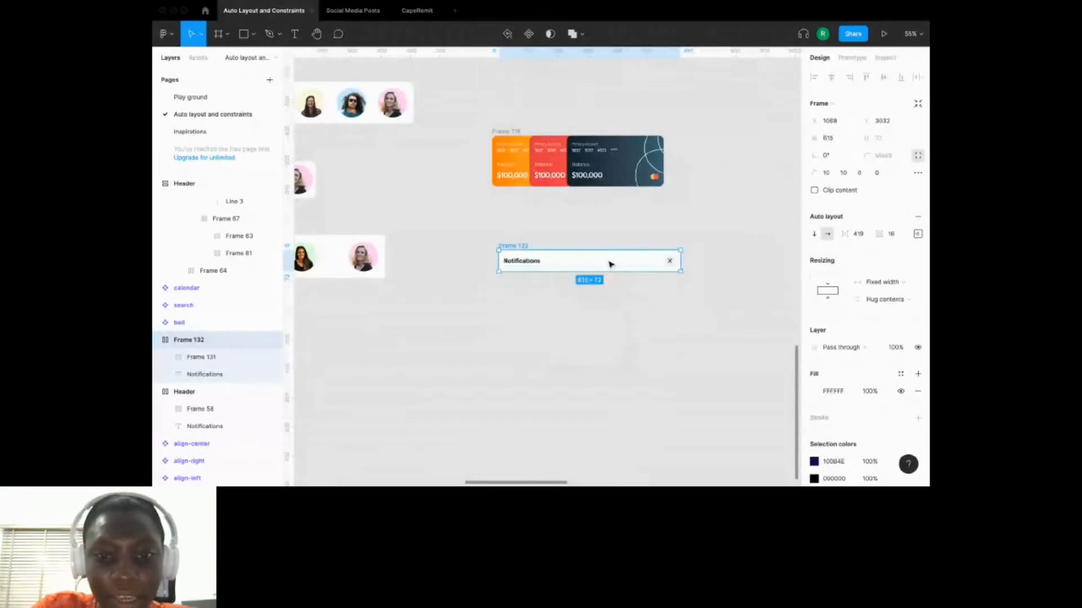
Try narrowing the new Notifications header again to a width of about 401, and undo it.
{"action": "double_click", "coordinate": [564, 260]}
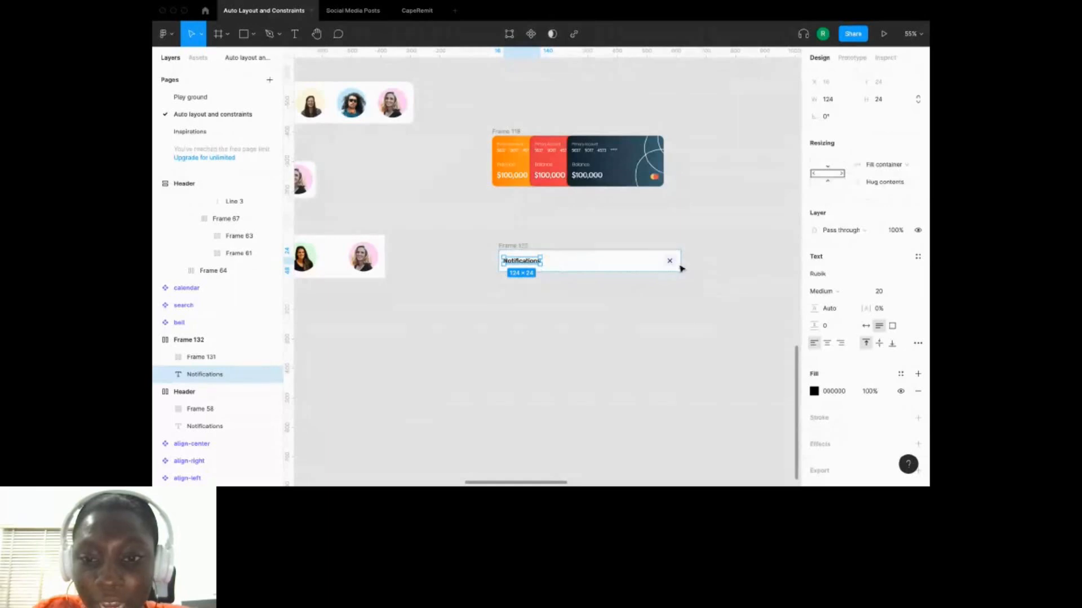
{"action": "left_click", "coordinate": [520, 244]}
{"action": "left_click_drag", "start_coordinate": [684, 260], "coordinate": [606, 262]}
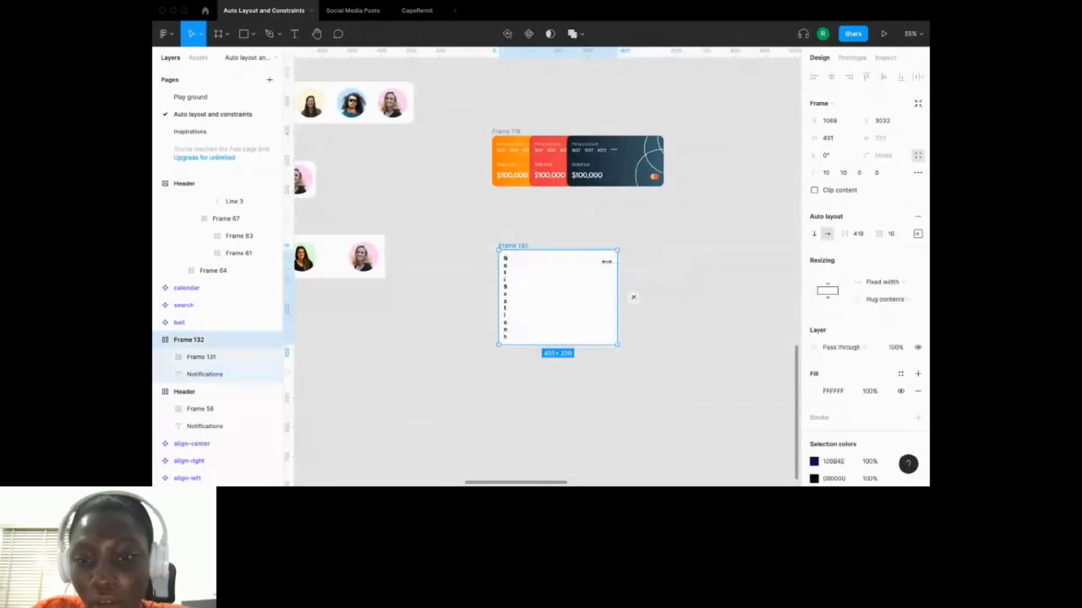
{"action": "key", "text": "ctrl+z"}
{"action": "left_click", "coordinate": [722, 328]}
Switch the new Notifications header's auto layout spacing mode from Packed to Space between.
{"action": "left_click", "coordinate": [525, 255]}
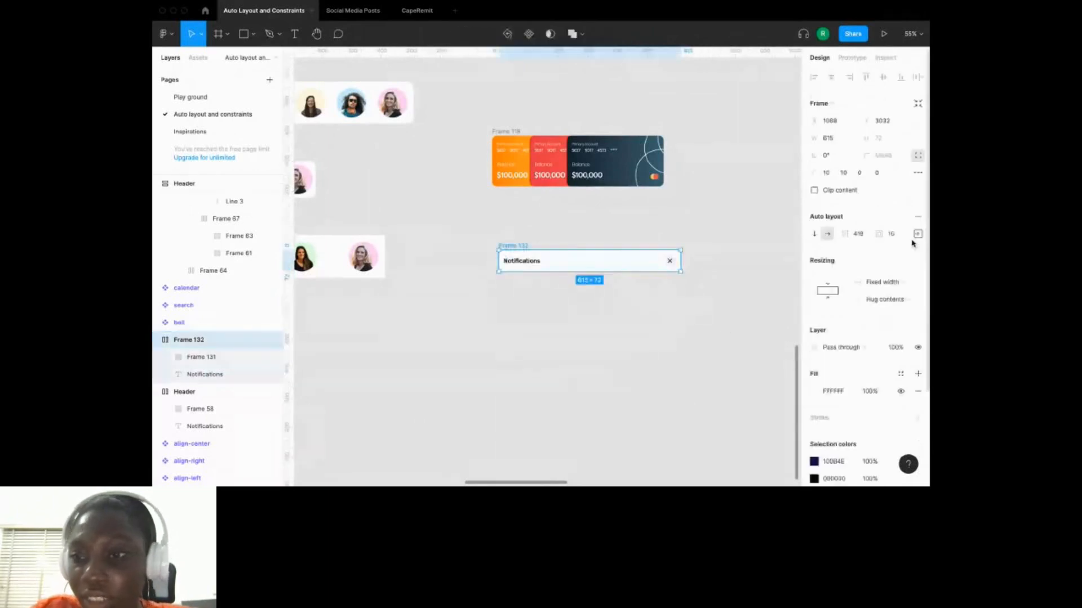
{"action": "left_click", "coordinate": [918, 234]}
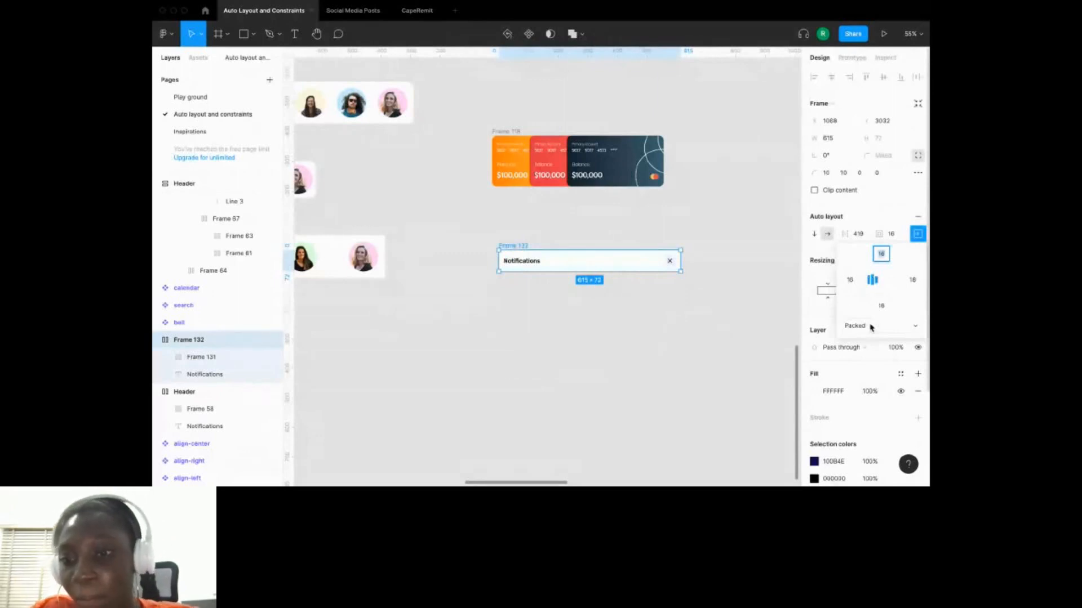
{"action": "left_click", "coordinate": [871, 326]}
{"action": "left_click", "coordinate": [878, 339]}
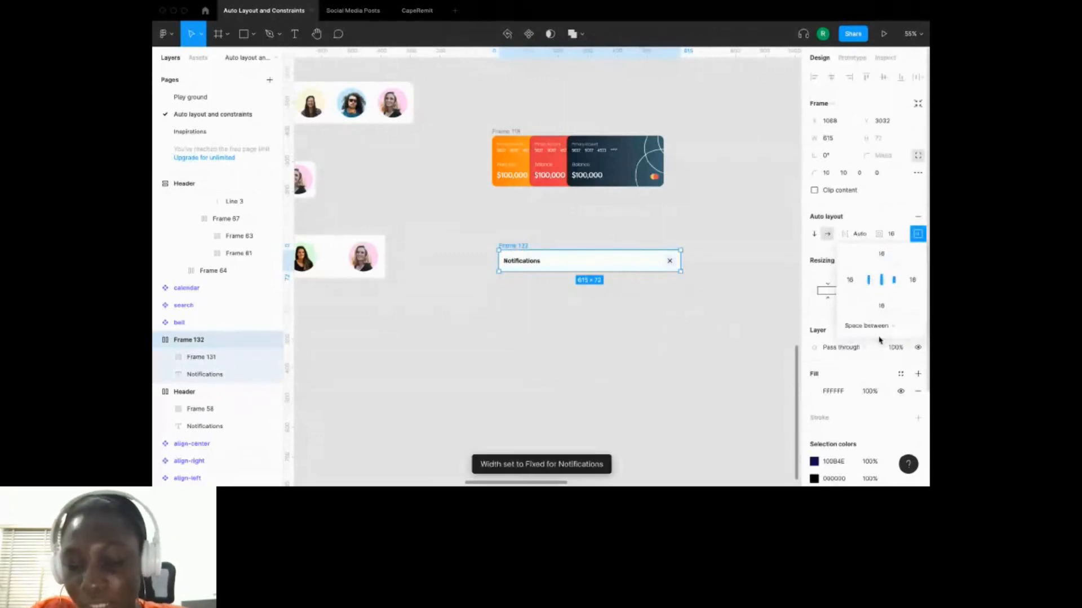
{"action": "left_click", "coordinate": [722, 362]}
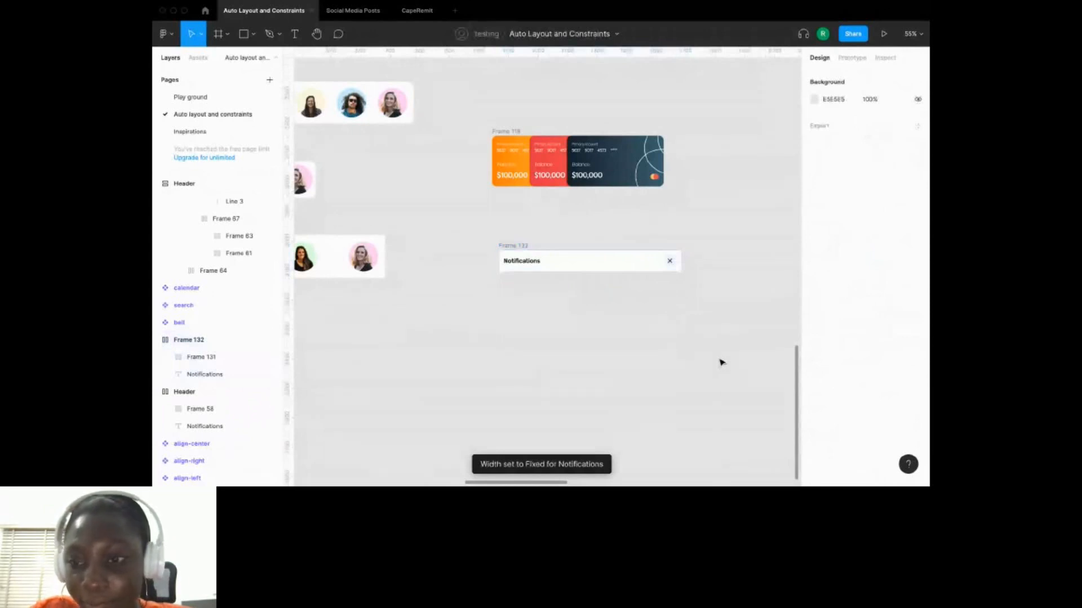
Try narrowing the Space between header to a width of about 599, and restore its width to 615.
{"action": "left_click", "coordinate": [644, 263]}
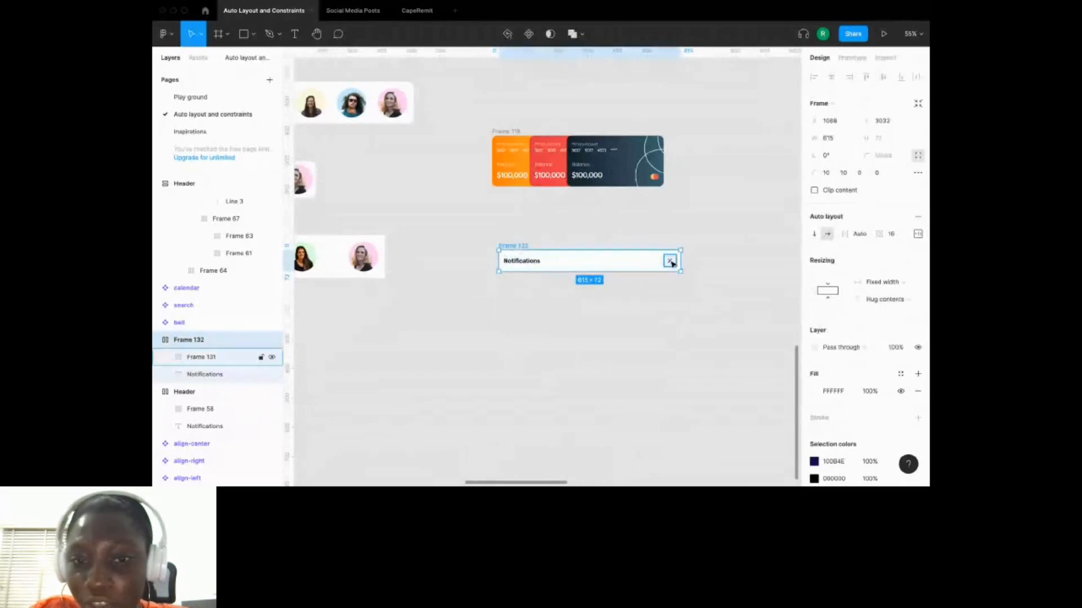
{"action": "left_click", "coordinate": [719, 284]}
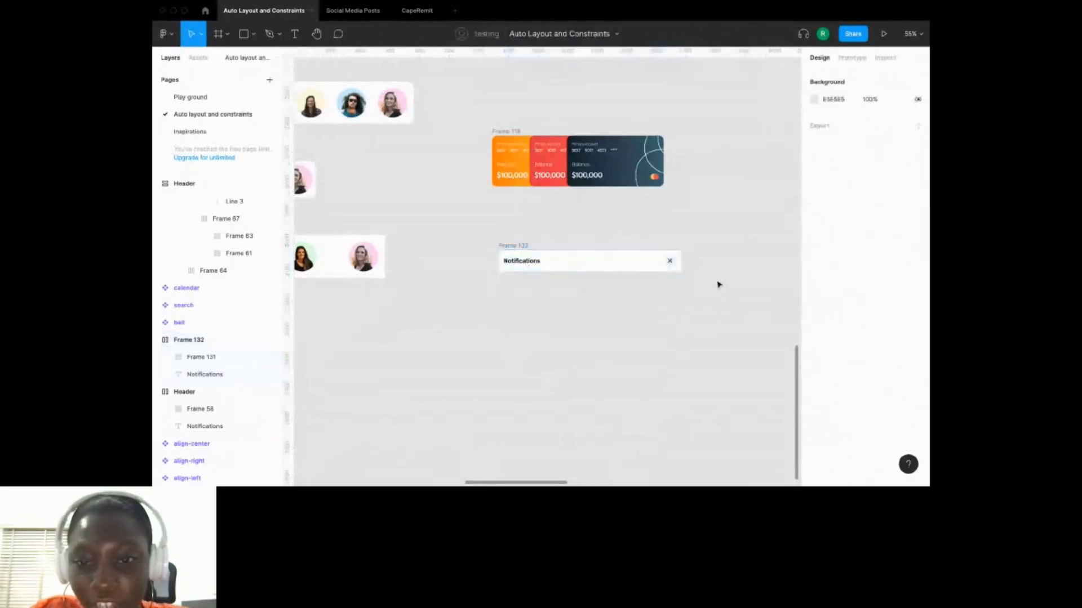
{"action": "left_click", "coordinate": [679, 262]}
{"action": "left_click_drag", "start_coordinate": [680, 261], "coordinate": [683, 298]}
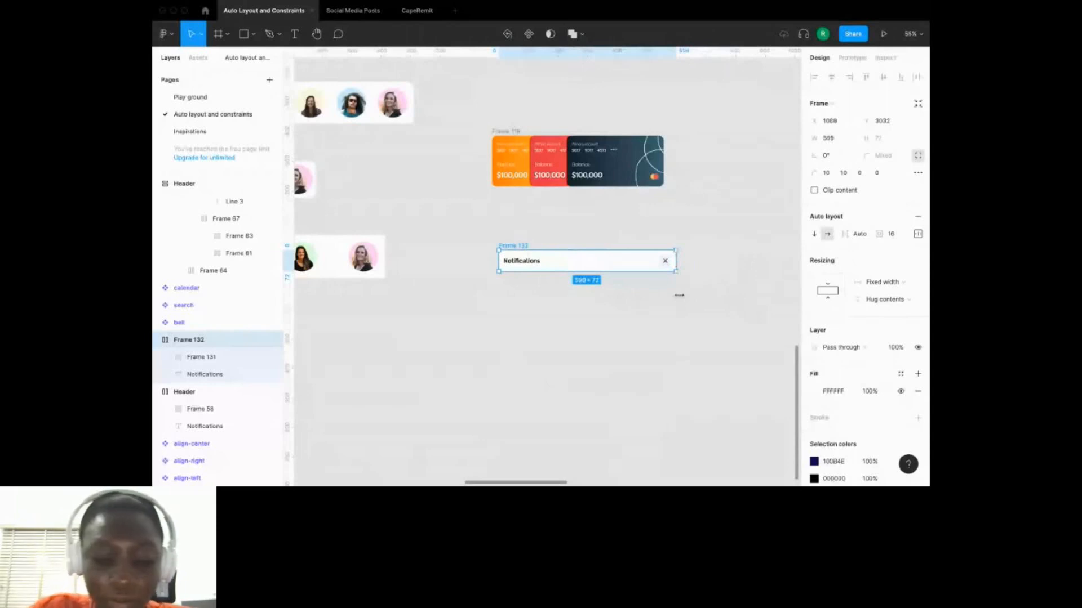
{"action": "left_click_drag", "start_coordinate": [679, 295], "coordinate": [682, 298]}
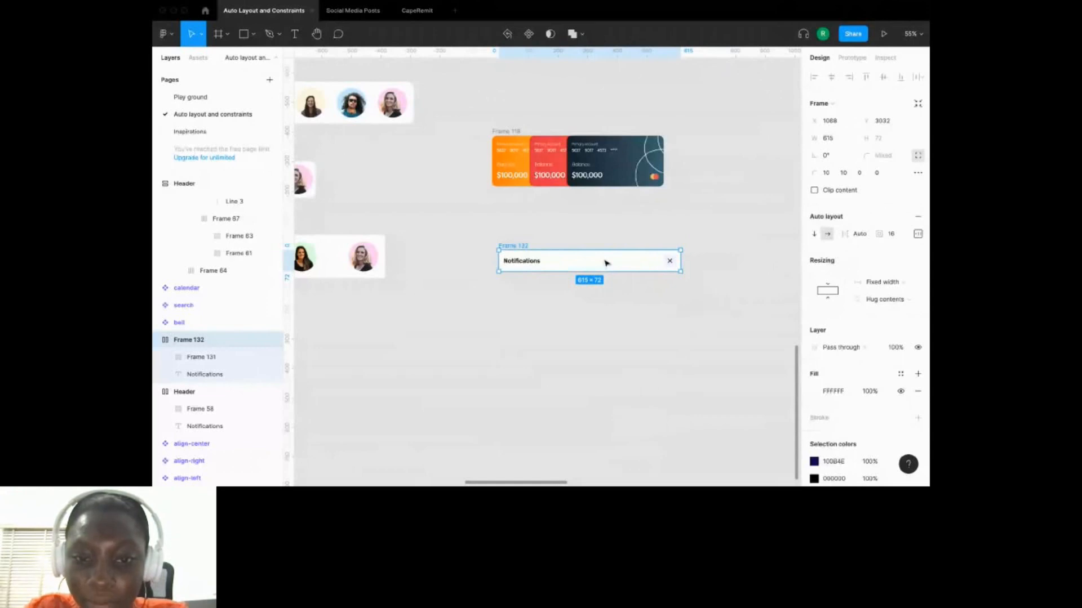
Place the header with the search field in the class area, to the right of the overlapping cards.
{"action": "scroll", "coordinate": [605, 263], "scroll_direction": "up", "scroll_amount": 3}
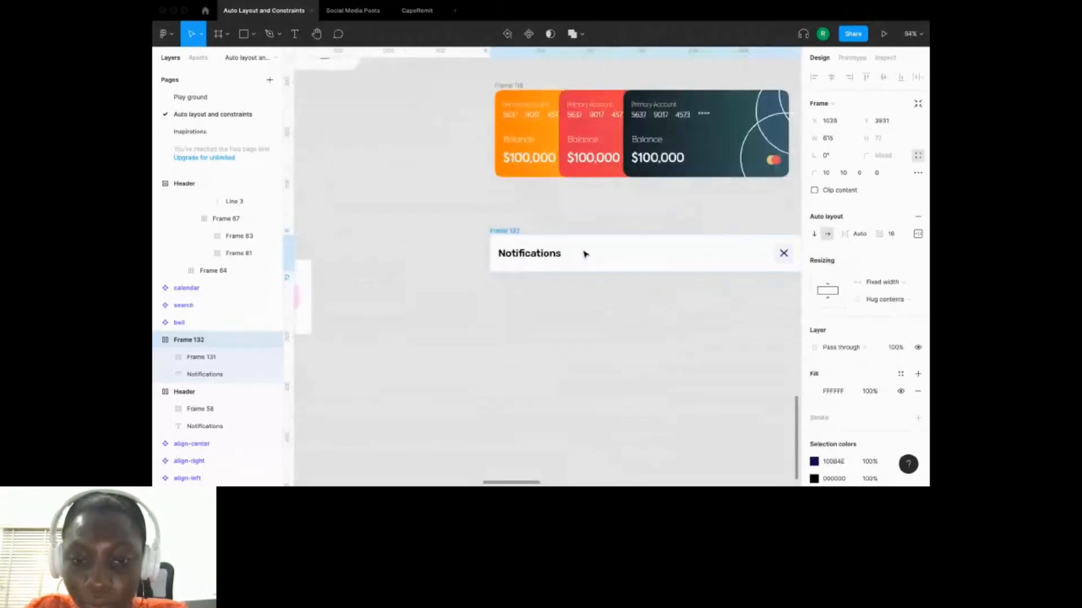
{"action": "scroll", "coordinate": [585, 254], "scroll_direction": "down", "scroll_amount": 5}
{"action": "left_click", "coordinate": [684, 243]}
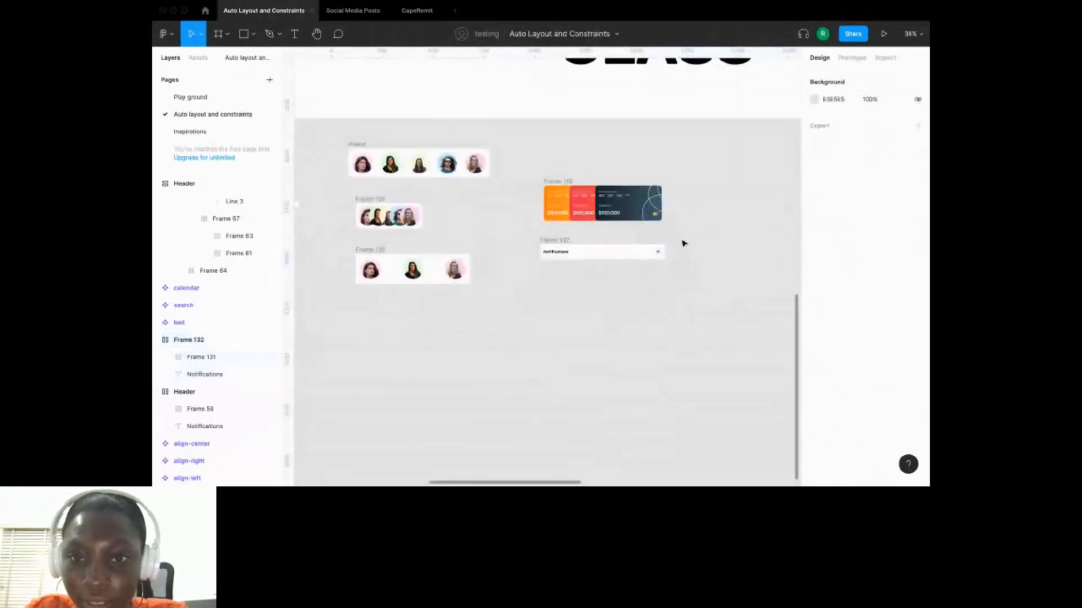
{"action": "scroll", "coordinate": [684, 244], "scroll_direction": "down", "scroll_amount": 5}
{"action": "scroll", "coordinate": [684, 243], "scroll_direction": "up", "scroll_amount": 4}
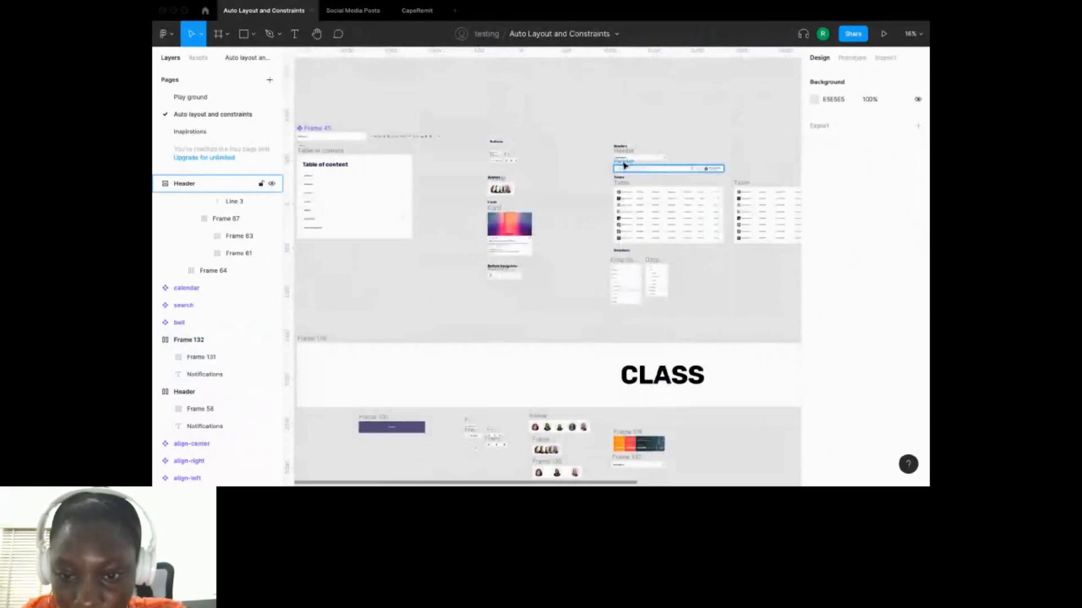
{"action": "left_click_drag", "start_coordinate": [625, 165], "coordinate": [703, 358]}
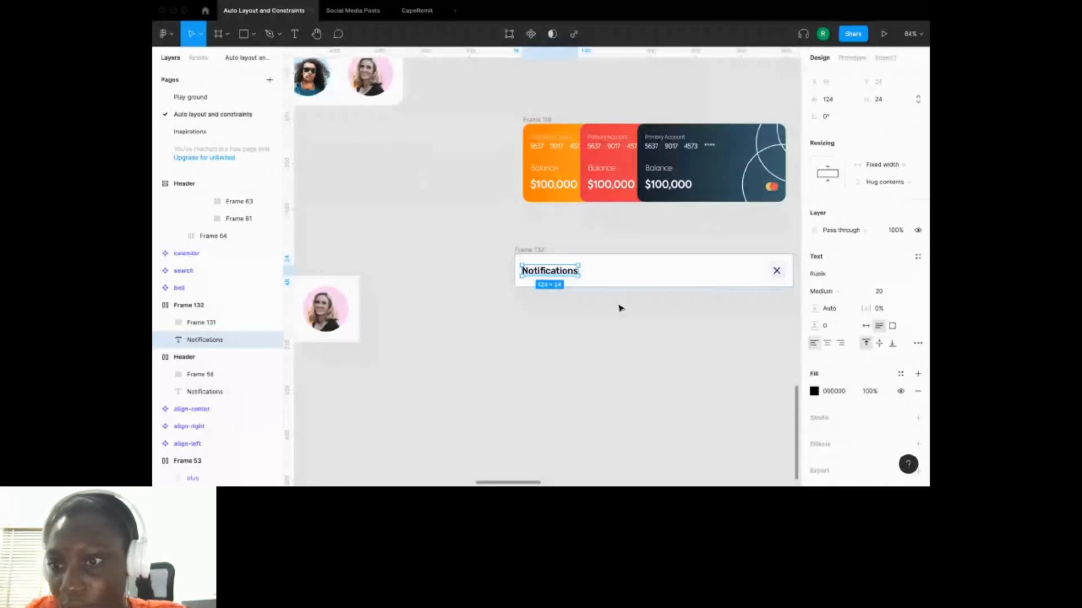
Set the spacing mode of the Notifications header below the cards to Space between.
{"action": "left_click", "coordinate": [629, 276]}
{"action": "left_click", "coordinate": [918, 234]}
{"action": "left_click", "coordinate": [871, 328]}
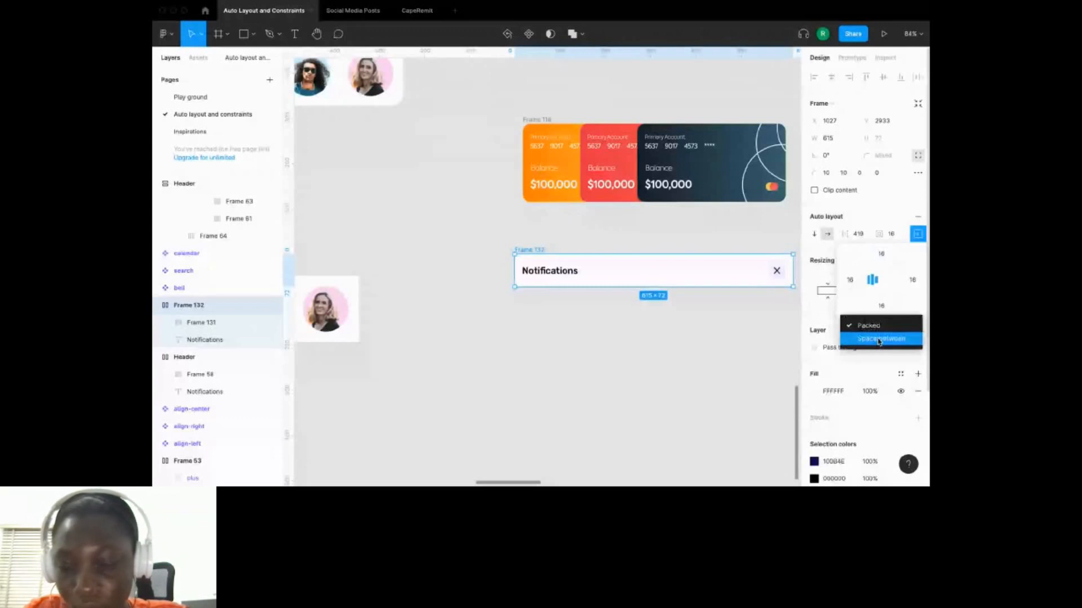
{"action": "left_click", "coordinate": [879, 339]}
{"action": "left_click", "coordinate": [765, 268]}
{"action": "double_click", "coordinate": [767, 265]}
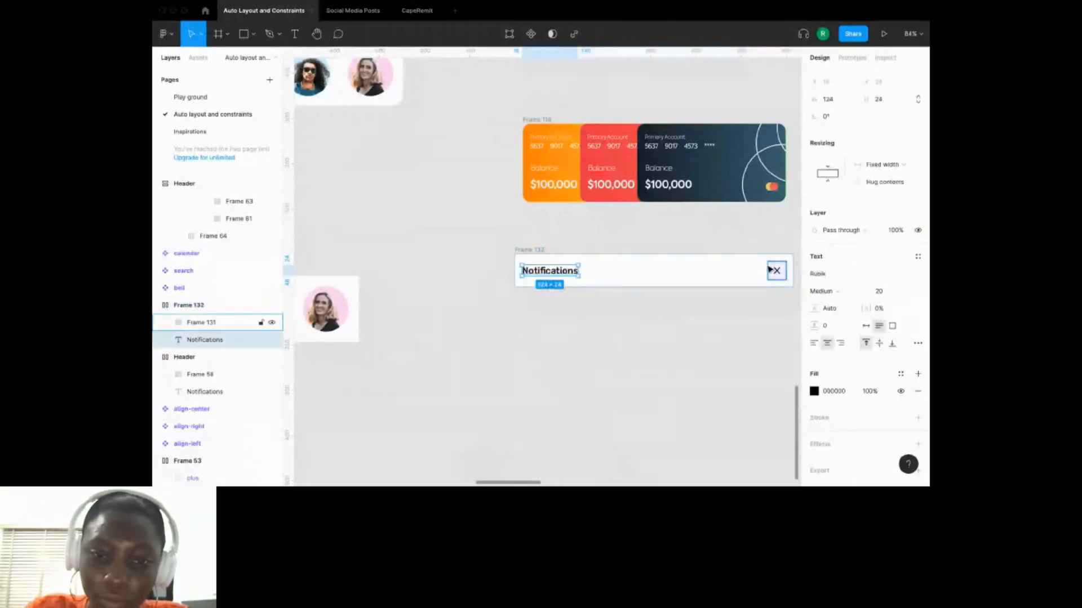
{"action": "left_click", "coordinate": [532, 362]}
Duplicate the Notifications header and place the copy directly below the original.
{"action": "scroll", "coordinate": [505, 235], "scroll_direction": "down", "scroll_amount": 3}
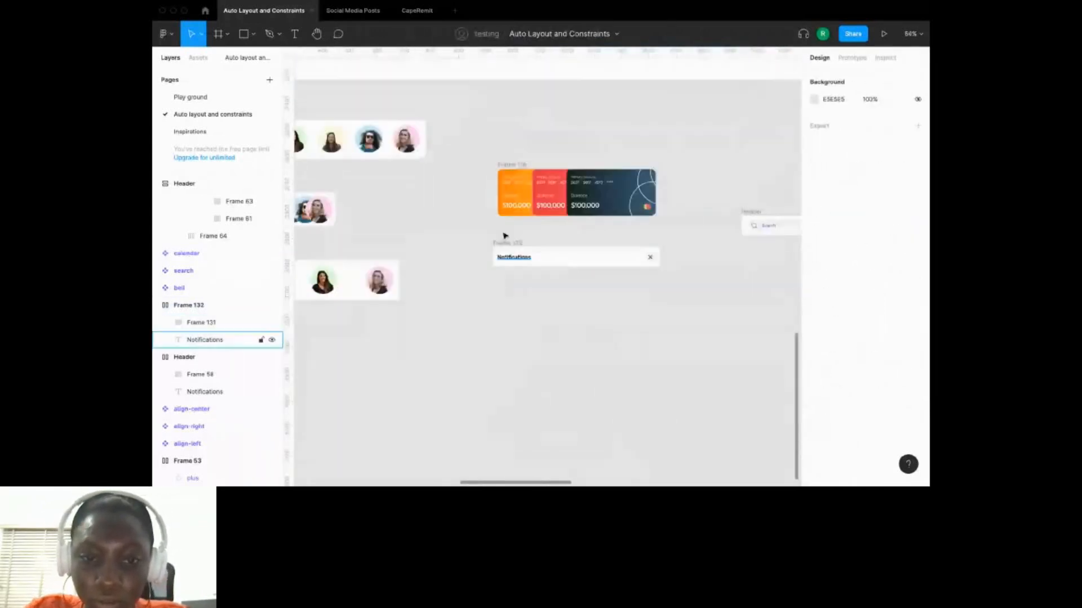
{"action": "left_click", "coordinate": [507, 244]}
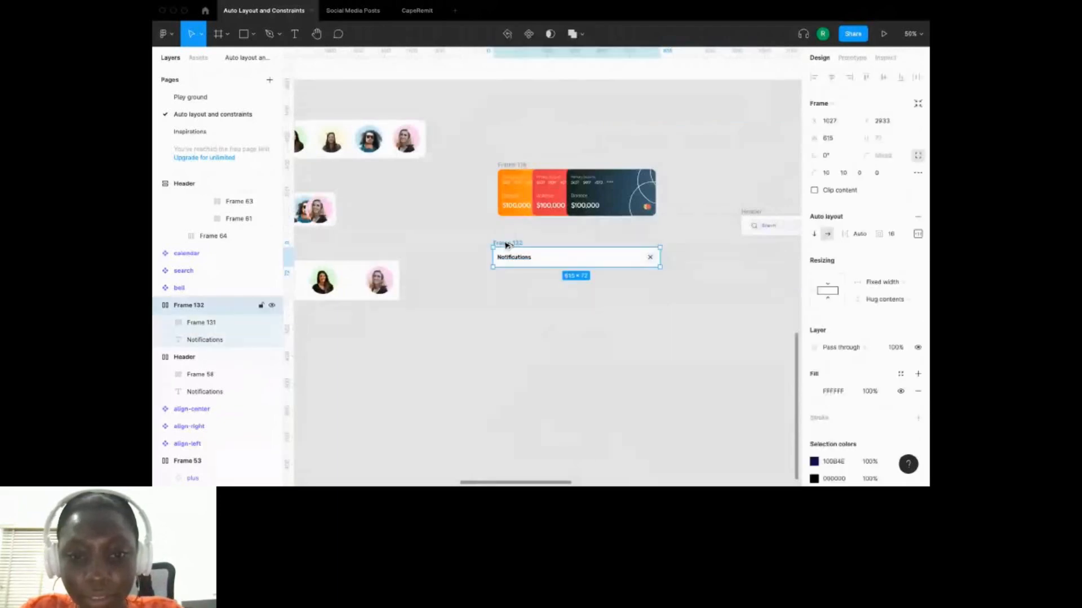
{"action": "left_click_drag", "start_coordinate": [507, 244], "coordinate": [502, 283]}
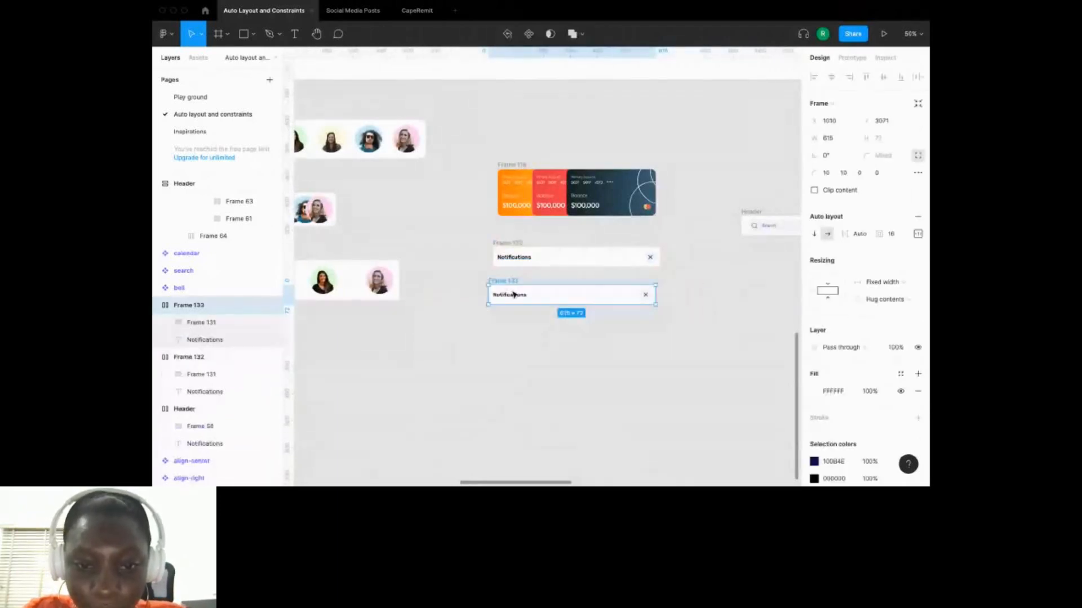
Change the duplicated Notifications header's auto layout spacing mode to Packed.
{"action": "double_click", "coordinate": [513, 295]}
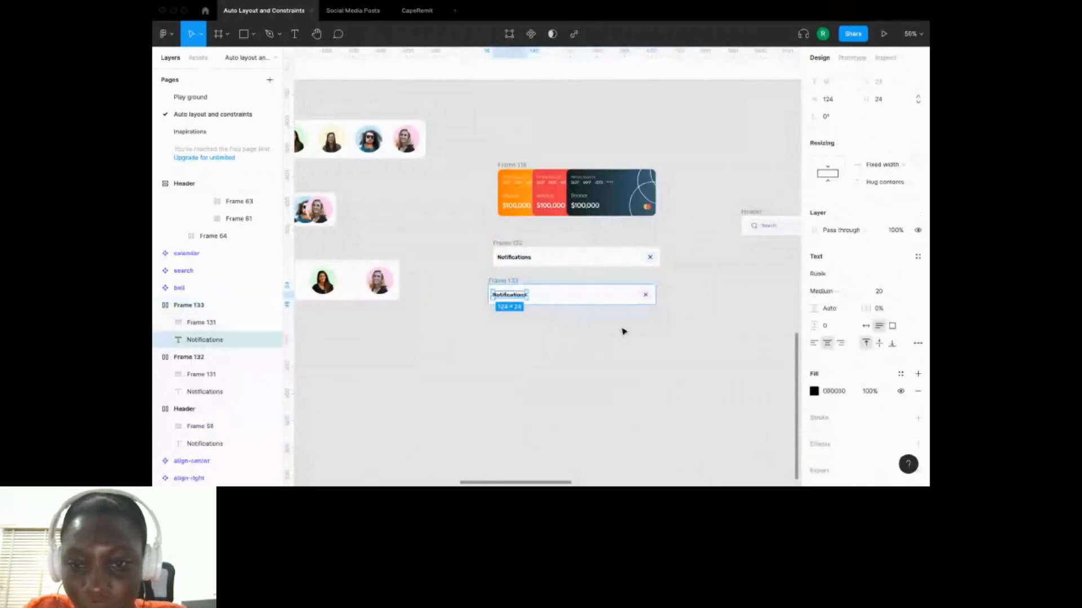
{"action": "left_click", "coordinate": [608, 299]}
{"action": "left_click", "coordinate": [917, 234]}
{"action": "left_click", "coordinate": [873, 325]}
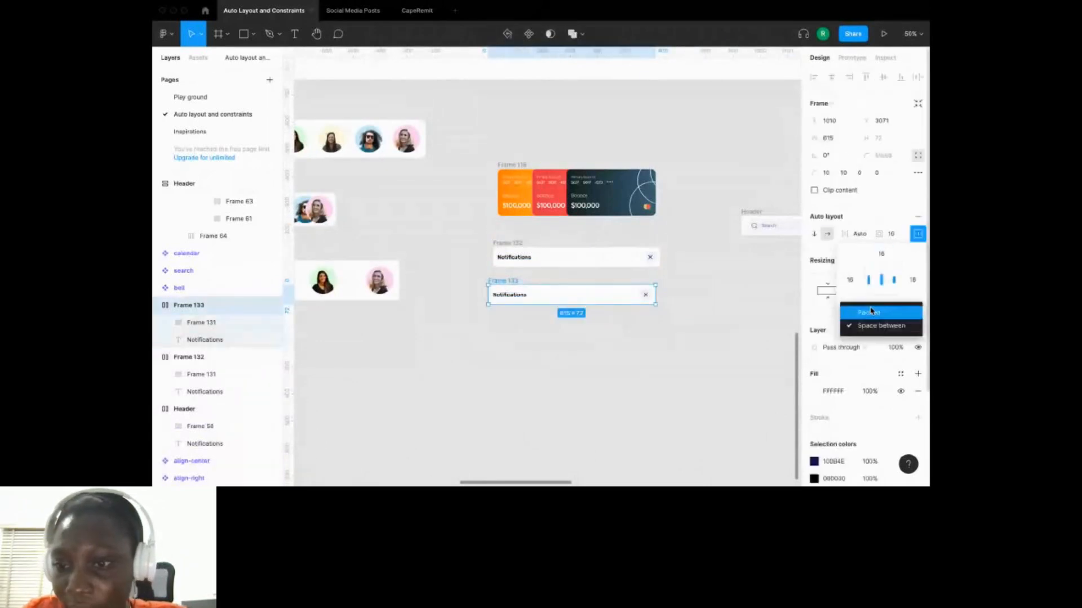
{"action": "left_click", "coordinate": [872, 312]}
Set the spacing between the text and close button in the duplicated Notifications header to 0.
{"action": "left_click", "coordinate": [855, 234]}
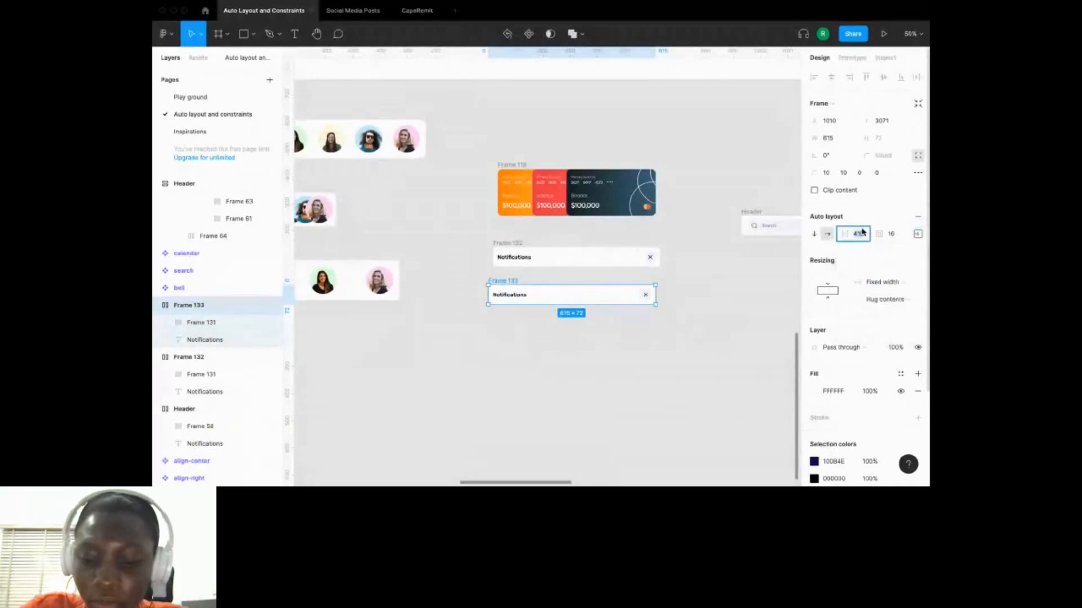
{"action": "type", "text": "0"}
{"action": "key", "text": "Return"}
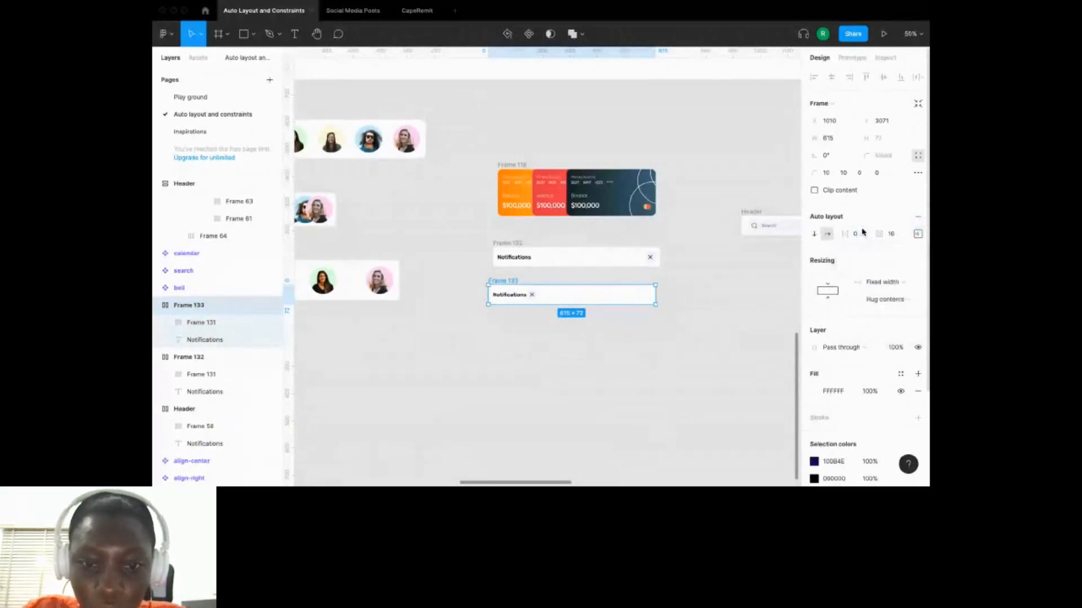
{"action": "left_click", "coordinate": [684, 267]}
{"action": "scroll", "coordinate": [515, 288], "scroll_direction": "up", "scroll_amount": 5}
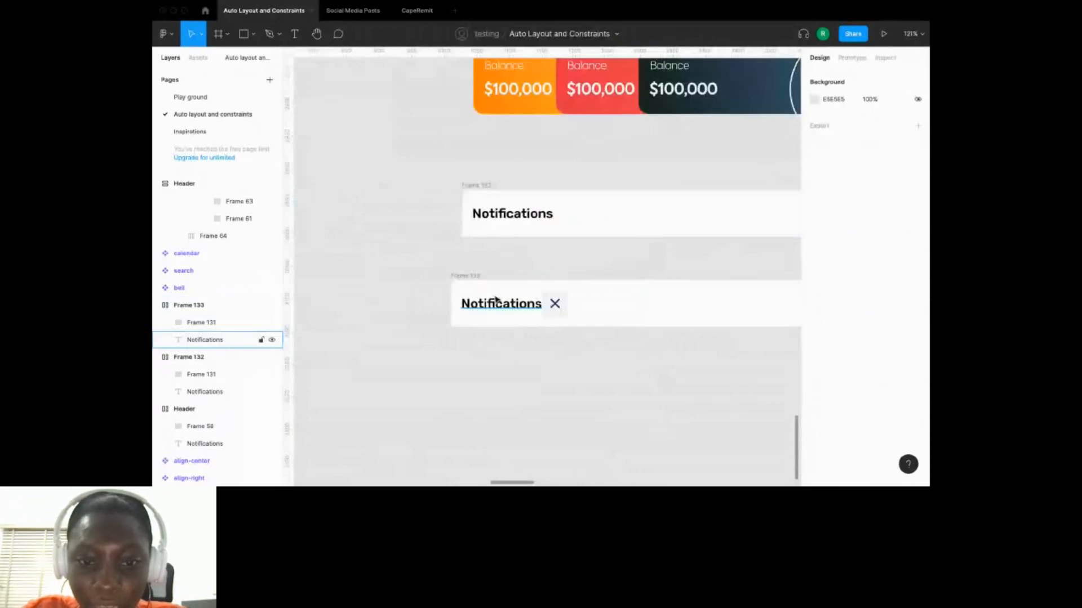
Set the auto layout spacing mode of the duplicated Notifications header to Space between.
{"action": "left_click", "coordinate": [496, 300]}
{"action": "left_click", "coordinate": [917, 234]}
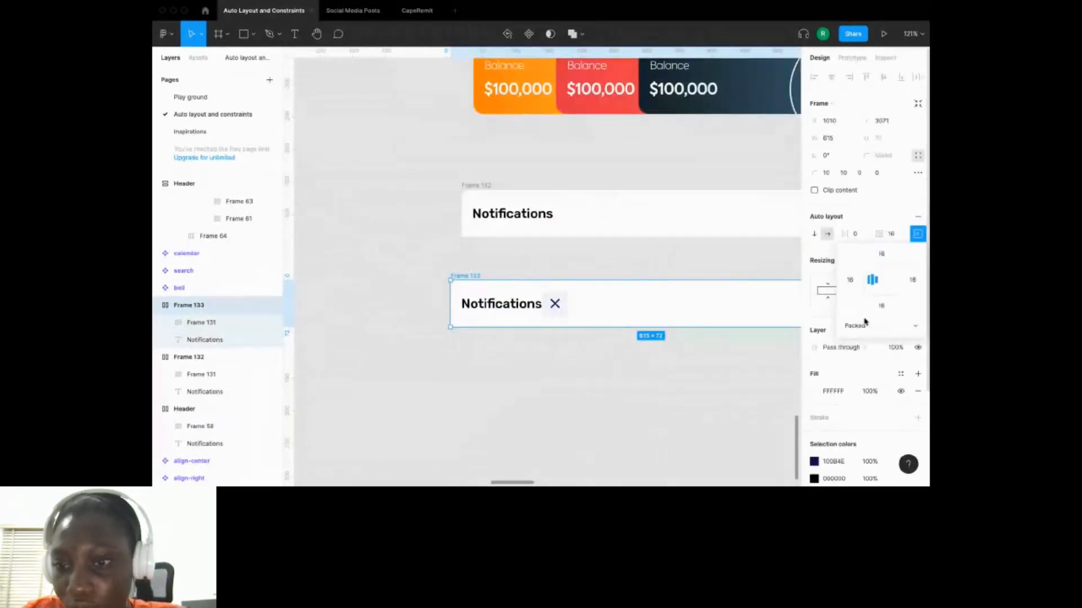
{"action": "left_click", "coordinate": [856, 325]}
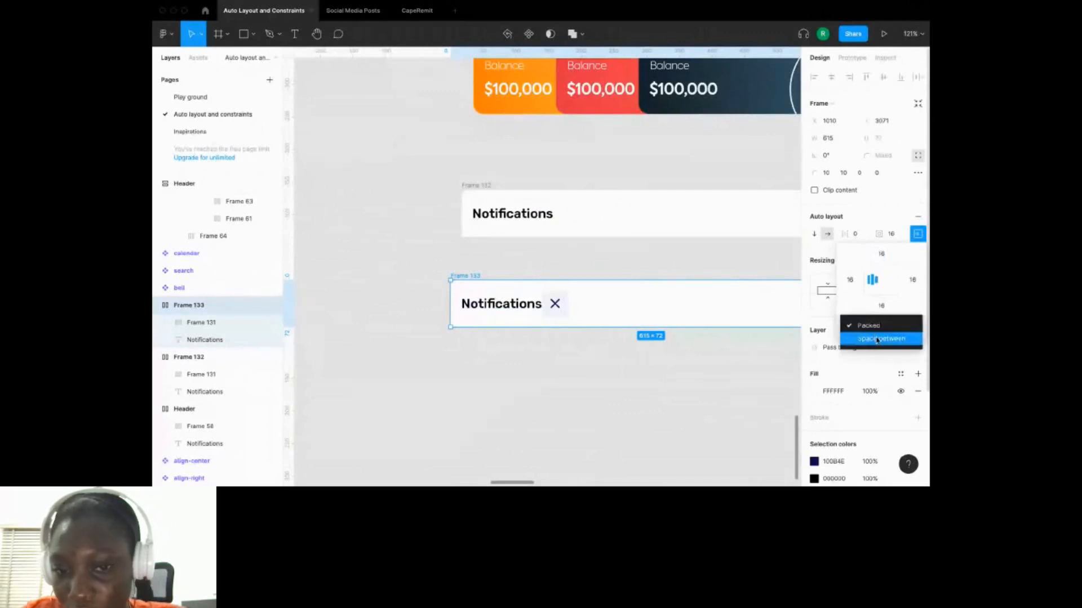
{"action": "left_click", "coordinate": [877, 338]}
{"action": "scroll", "coordinate": [645, 438], "scroll_direction": "down", "scroll_amount": 3}
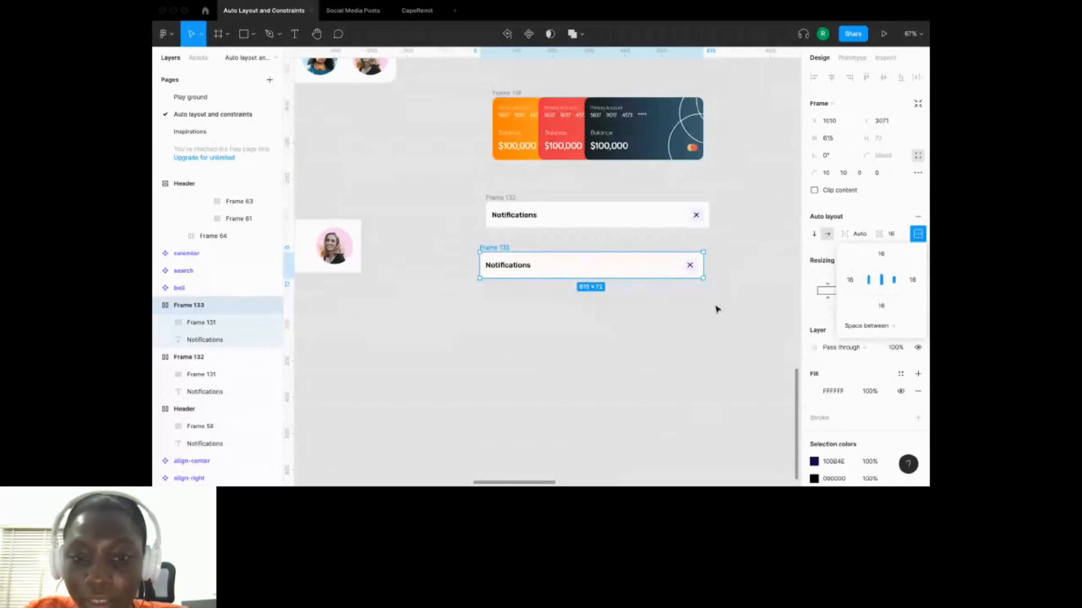
Set the horizontal resizing of the Notifications text in the duplicated header to Fill container.
{"action": "left_click", "coordinate": [536, 266]}
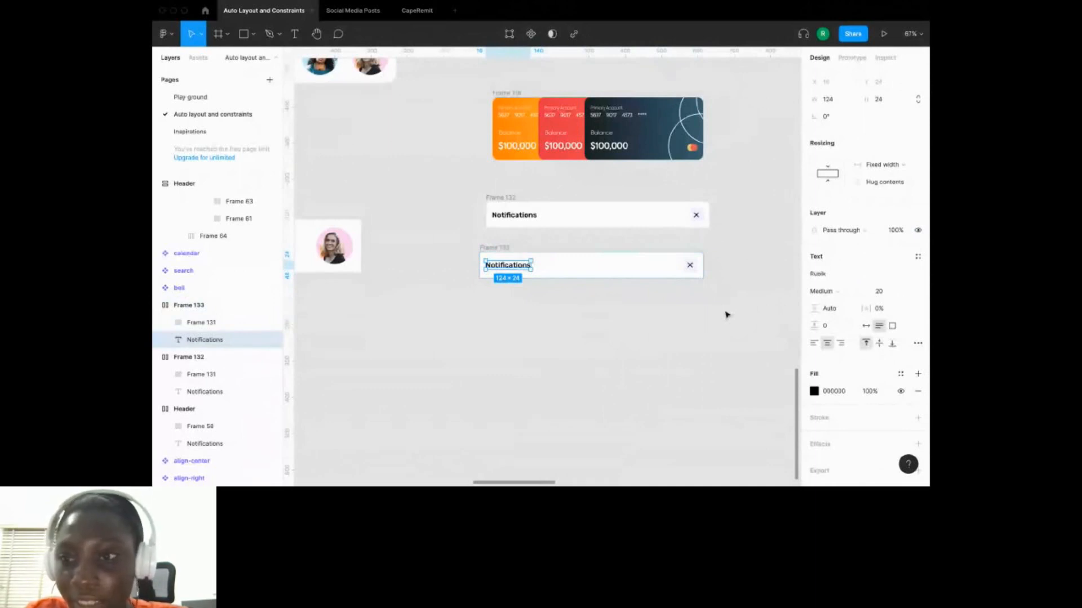
{"action": "left_click", "coordinate": [885, 165]}
{"action": "left_click", "coordinate": [902, 191]}
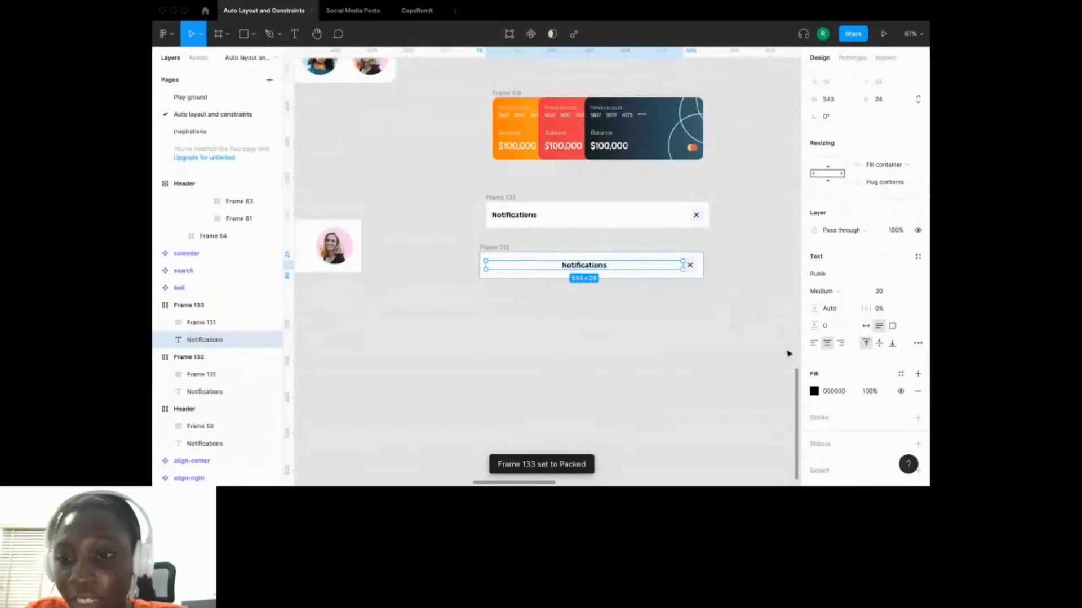
{"action": "left_click", "coordinate": [698, 311]}
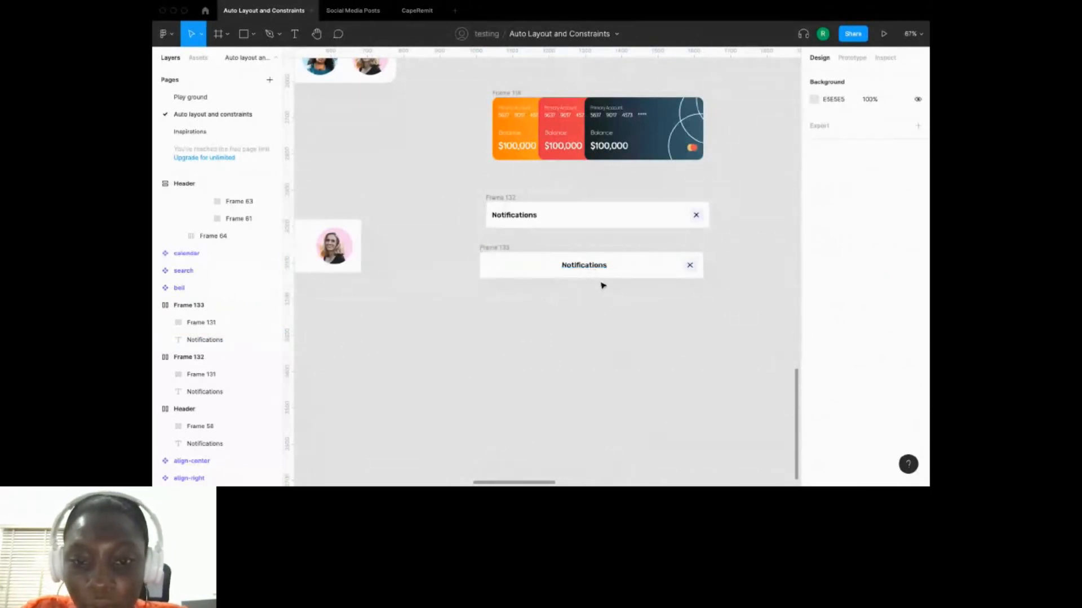
{"action": "scroll", "coordinate": [586, 270], "scroll_direction": "up", "scroll_amount": 5}
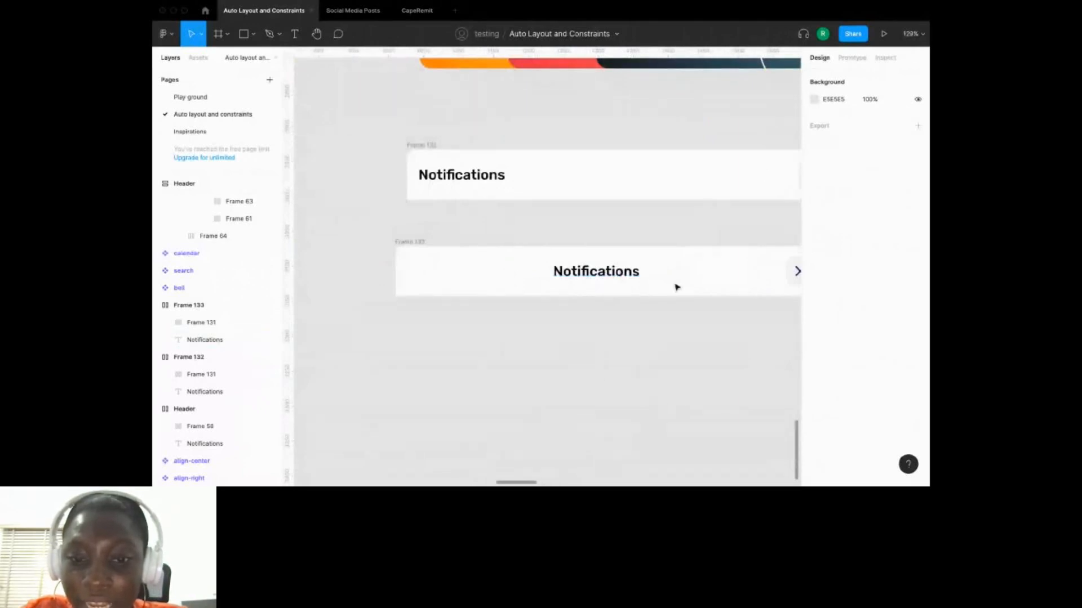
{"action": "scroll", "coordinate": [678, 287], "scroll_direction": "down", "scroll_amount": 1}
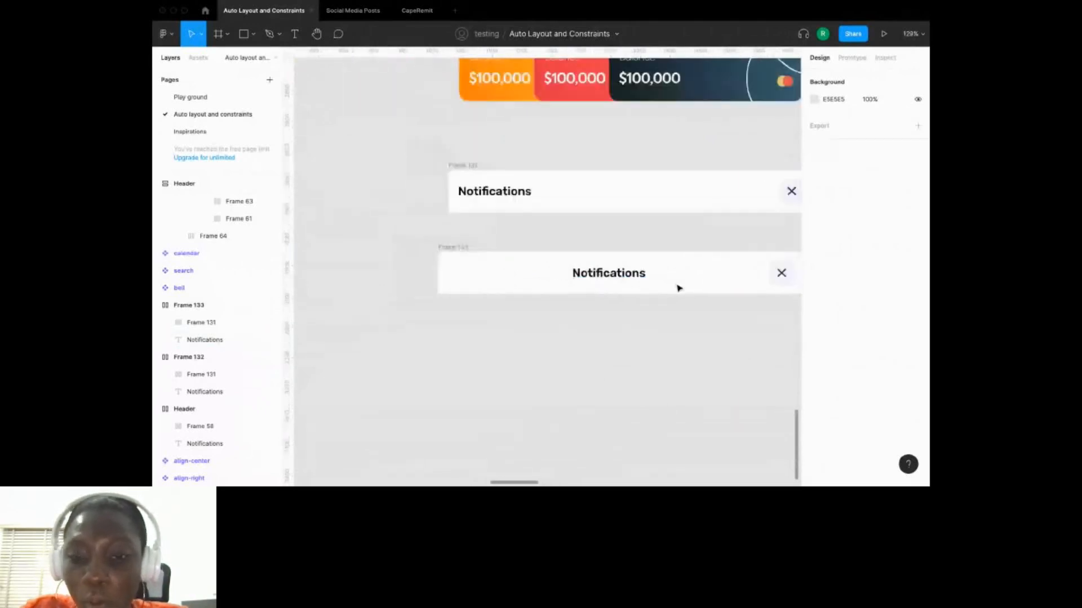
{"action": "scroll", "coordinate": [679, 288], "scroll_direction": "down", "scroll_amount": 2}
{"action": "left_click", "coordinate": [642, 276]}
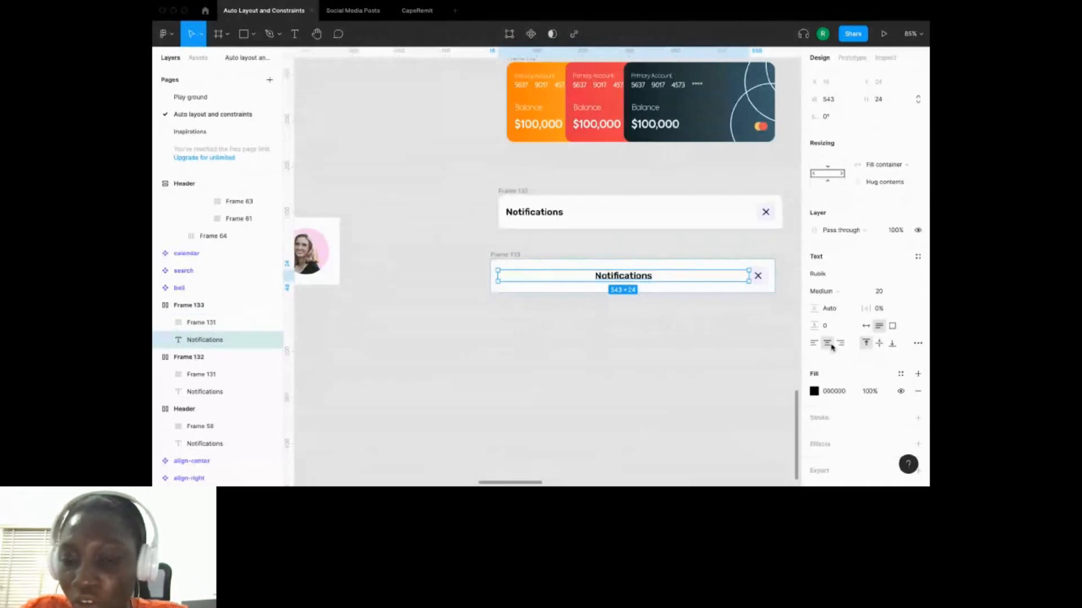
{"action": "left_click", "coordinate": [676, 322]}
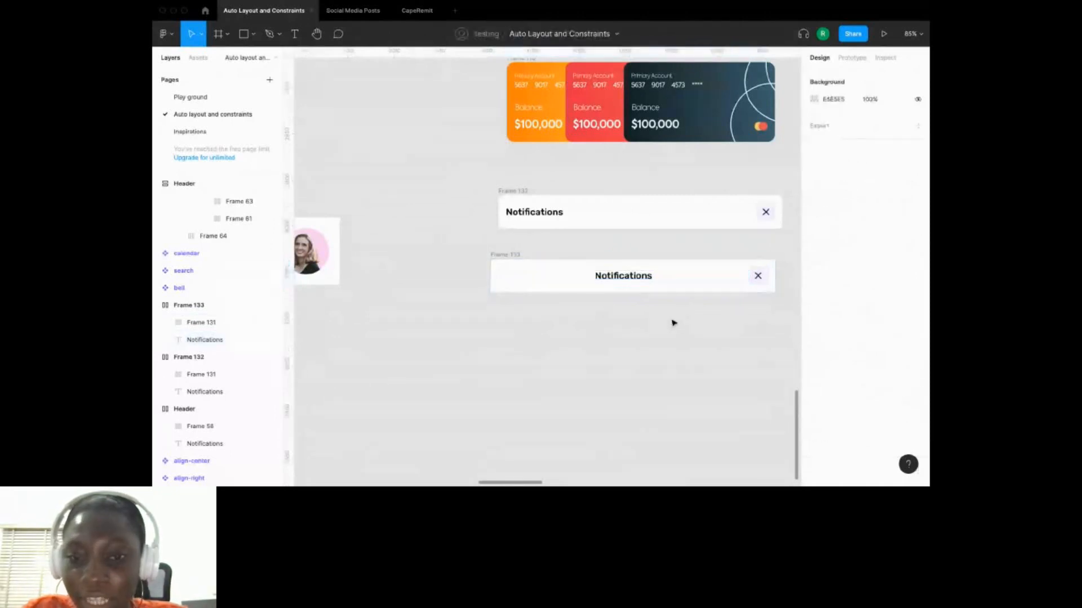
Widen the duplicated Notifications header to about 632 px so its end lines up with the header above.
{"action": "left_click", "coordinate": [583, 277]}
{"action": "left_click_drag", "start_coordinate": [775, 276], "coordinate": [728, 276]}
{"action": "scroll", "coordinate": [663, 287], "scroll_direction": "right", "scroll_amount": 2}
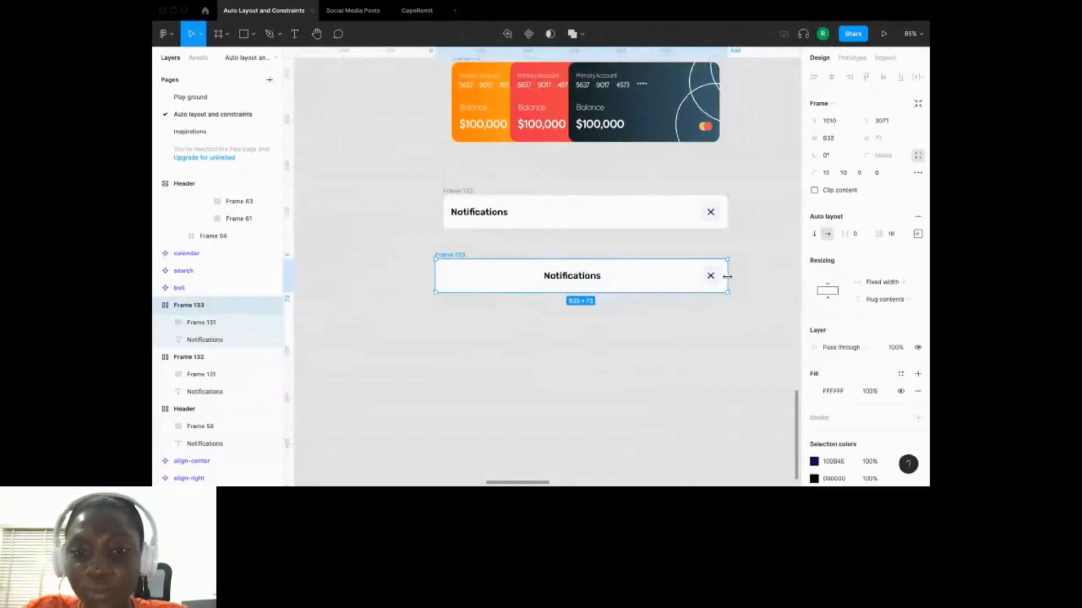
{"action": "key", "text": "shift+1"}
{"action": "left_click", "coordinate": [701, 350]}
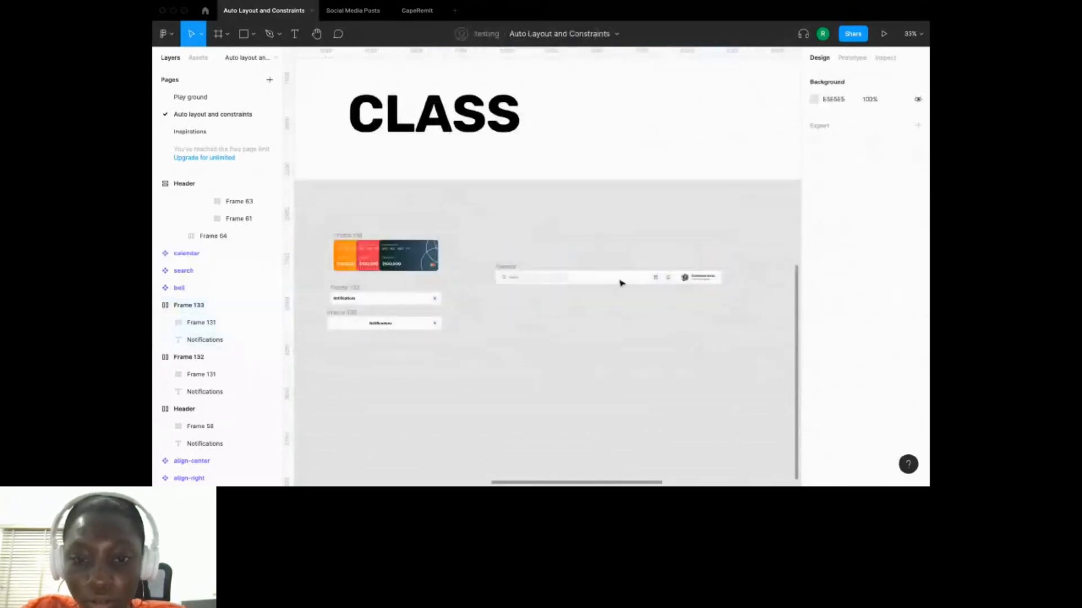
{"action": "scroll", "coordinate": [549, 282], "scroll_direction": "up", "scroll_amount": 2}
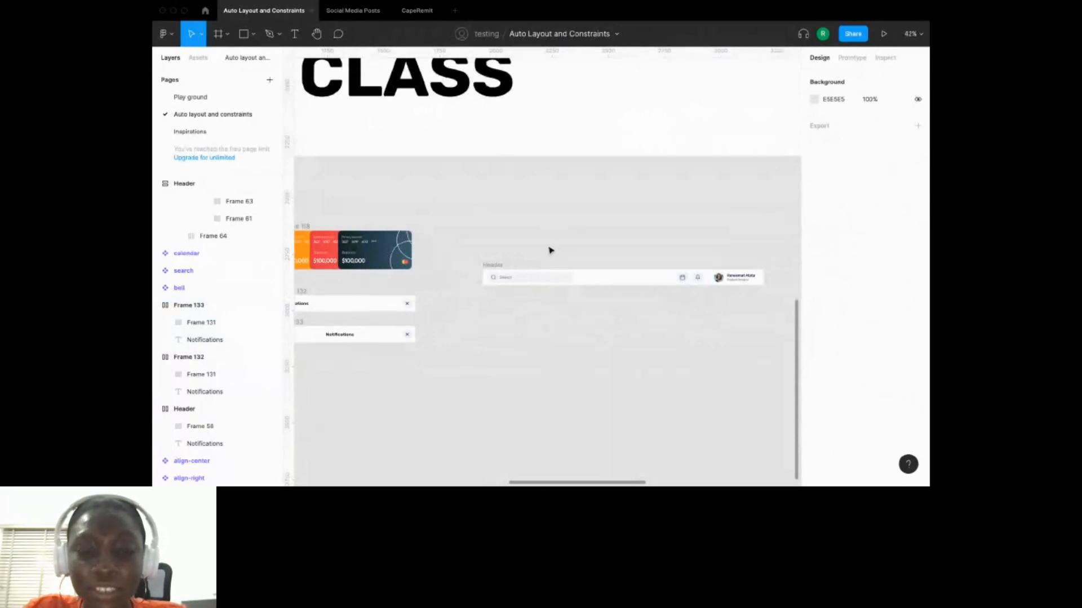
{"action": "scroll", "coordinate": [549, 248], "scroll_direction": "down", "scroll_amount": 3}
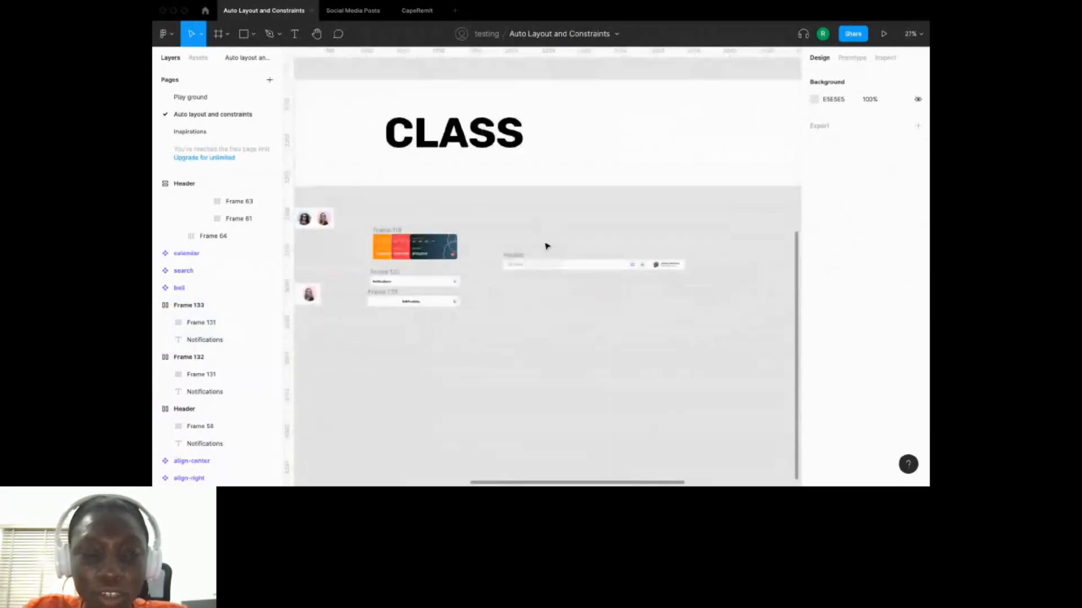
{"action": "right_click", "coordinate": [545, 245]}
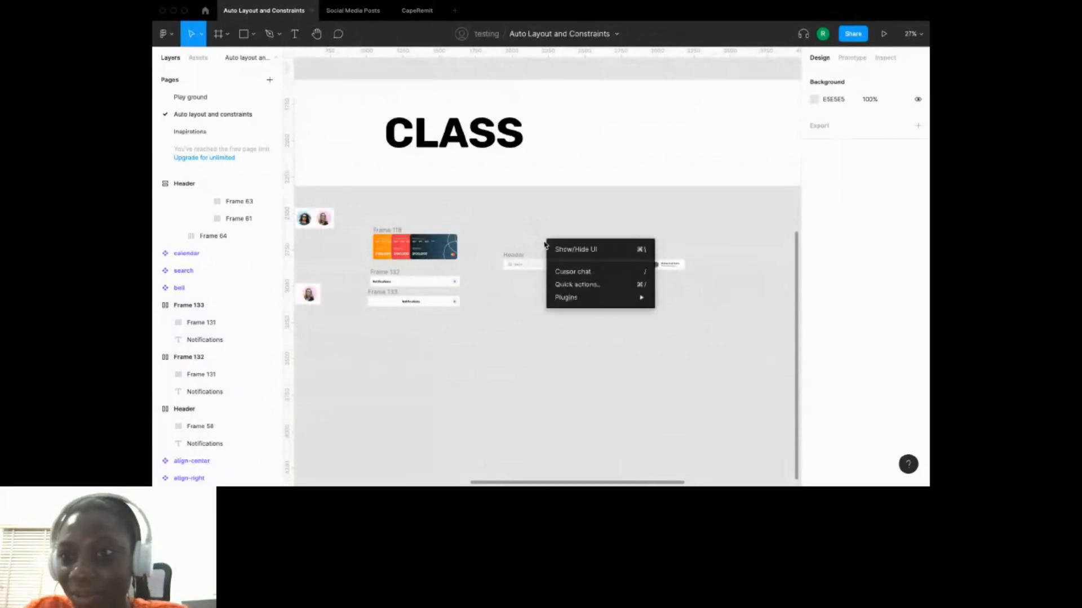
Switch to the live session in the browser and read the most recent chat messages.
{"action": "key", "text": "super+Tab"}
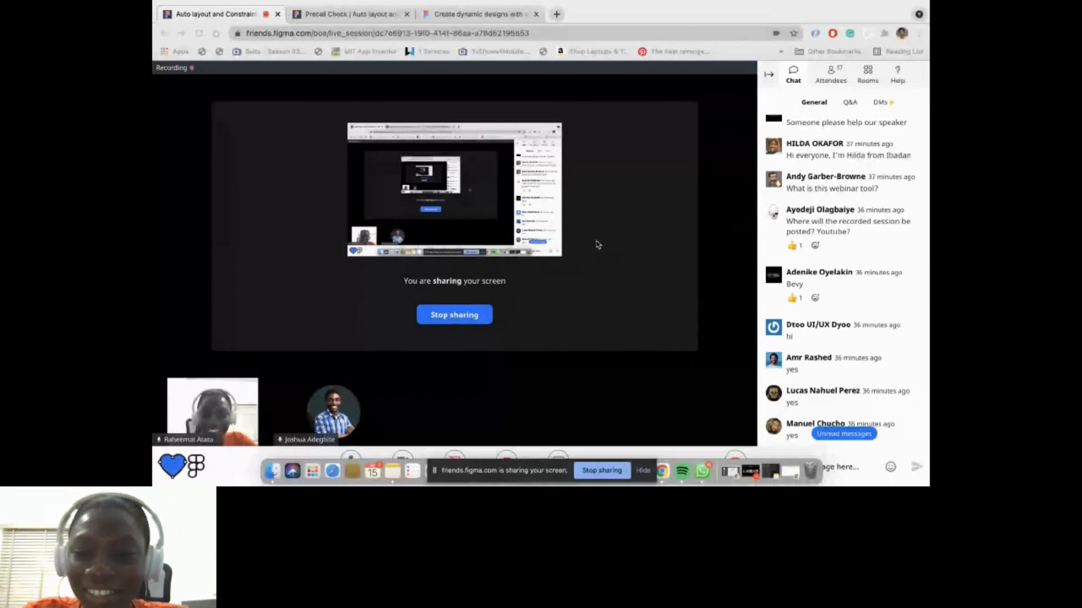
{"action": "scroll", "coordinate": [820, 318], "scroll_direction": "down", "scroll_amount": 5}
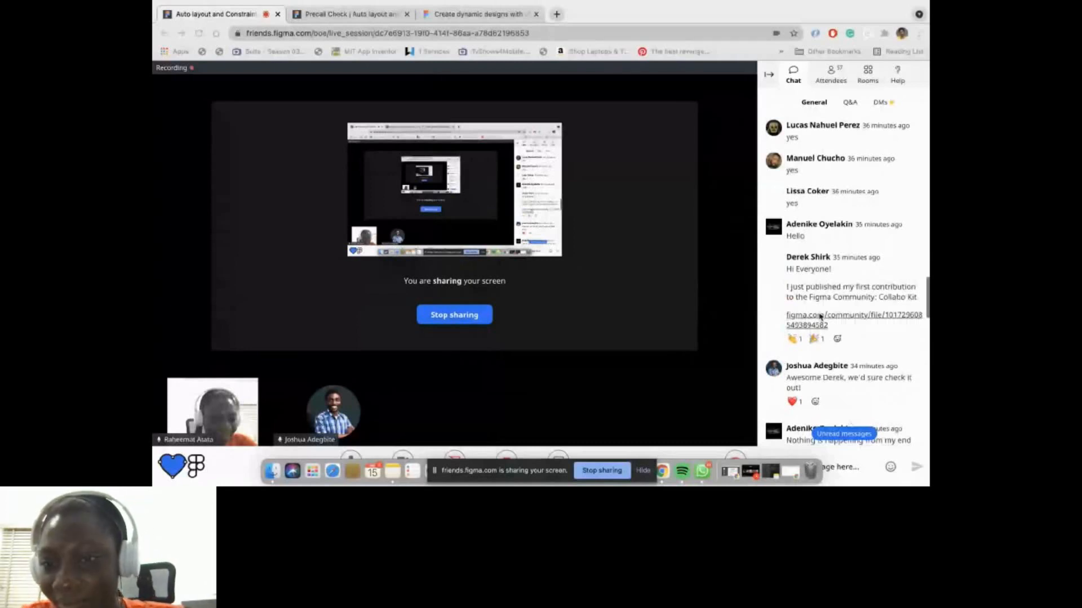
{"action": "scroll", "coordinate": [820, 317], "scroll_direction": "down", "scroll_amount": 15}
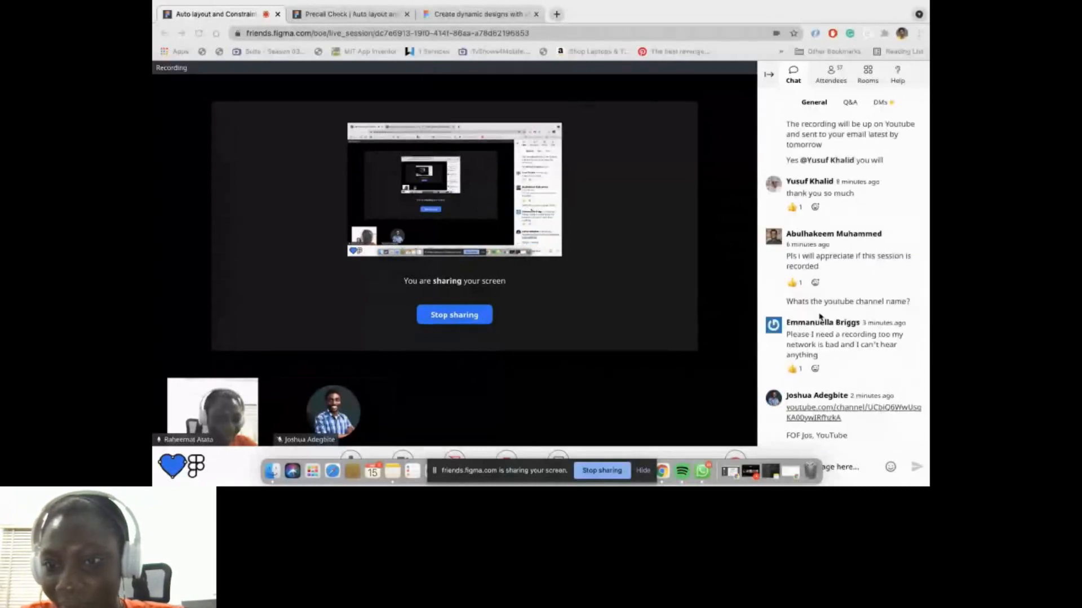
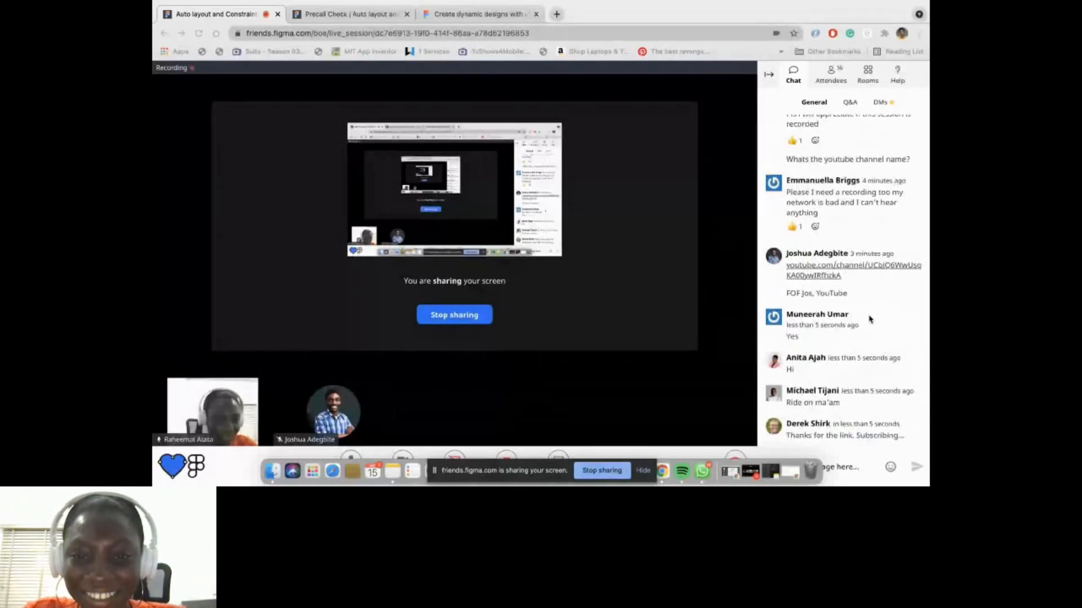
Switch back to Figma and place a copy of the search Header's inner bar directly below the original.
{"action": "key", "text": "super+Tab"}
{"action": "scroll", "coordinate": [527, 255], "scroll_direction": "up", "scroll_amount": 4}
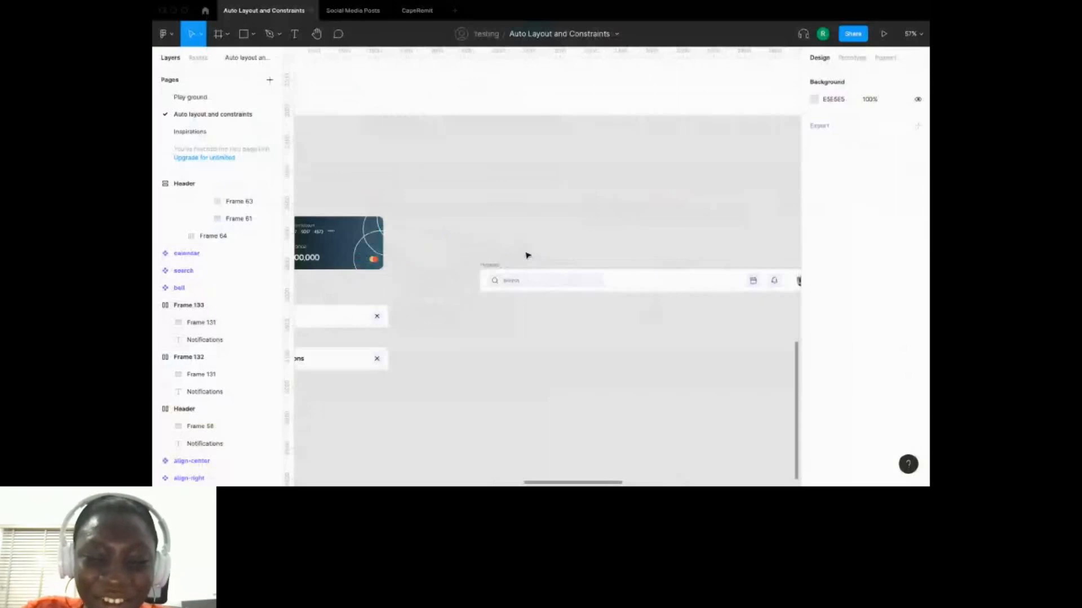
{"action": "scroll", "coordinate": [527, 255], "scroll_direction": "down", "scroll_amount": 4}
{"action": "scroll", "coordinate": [521, 212], "scroll_direction": "up", "scroll_amount": 2}
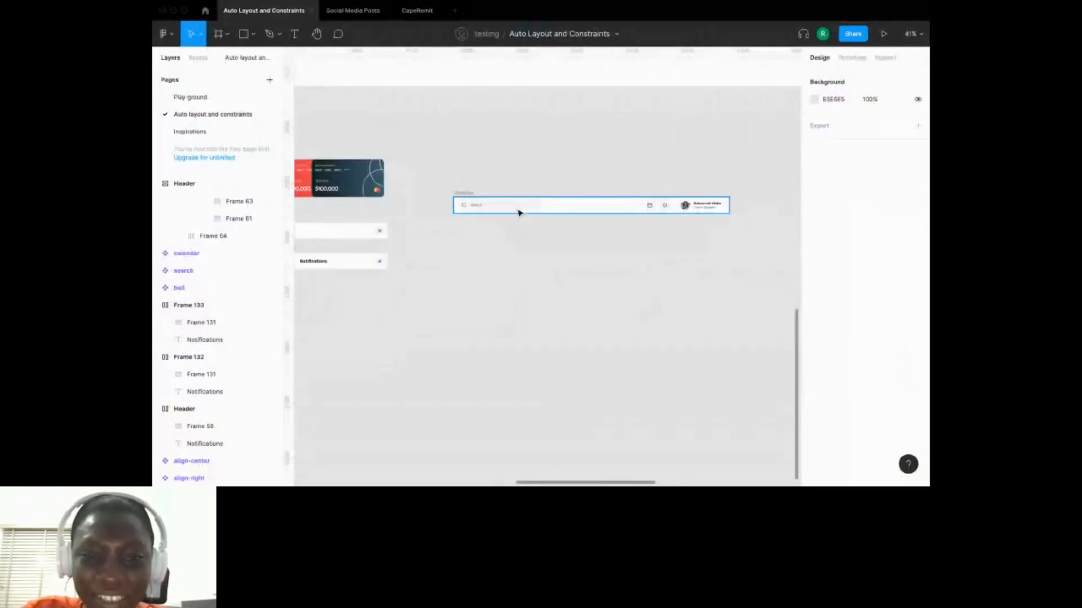
{"action": "left_click", "coordinate": [460, 194]}
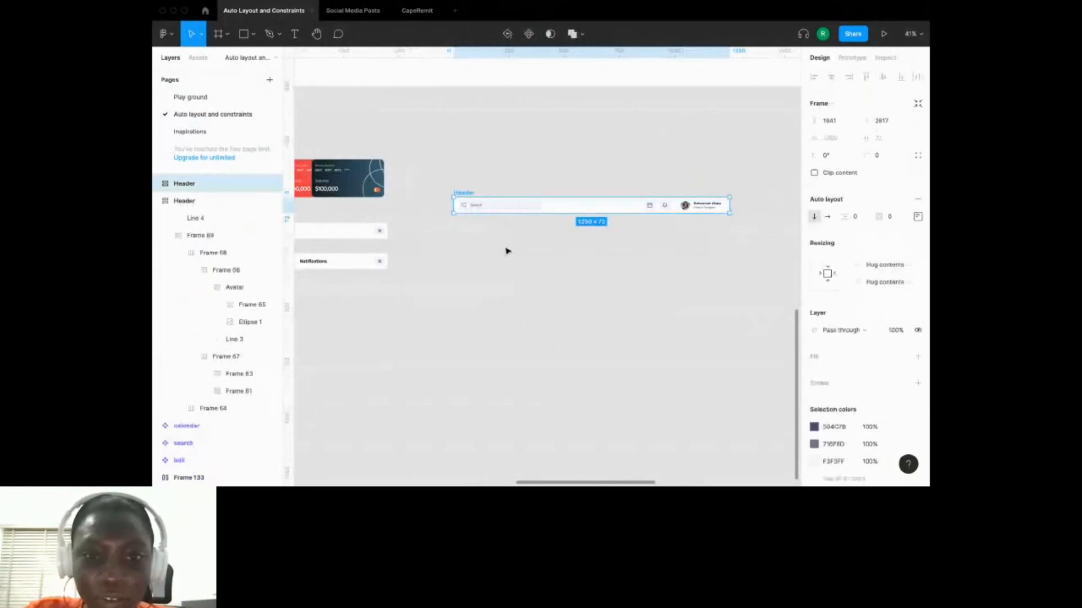
{"action": "left_click", "coordinate": [507, 207]}
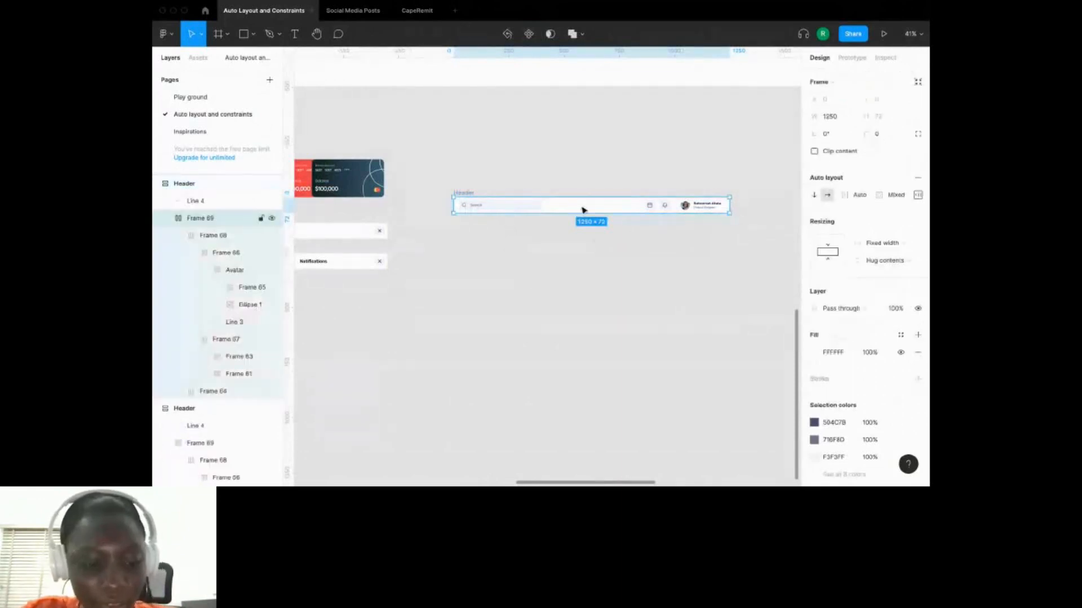
{"action": "left_click_drag", "start_coordinate": [583, 210], "coordinate": [580, 259]}
{"action": "key", "text": "Escape"}
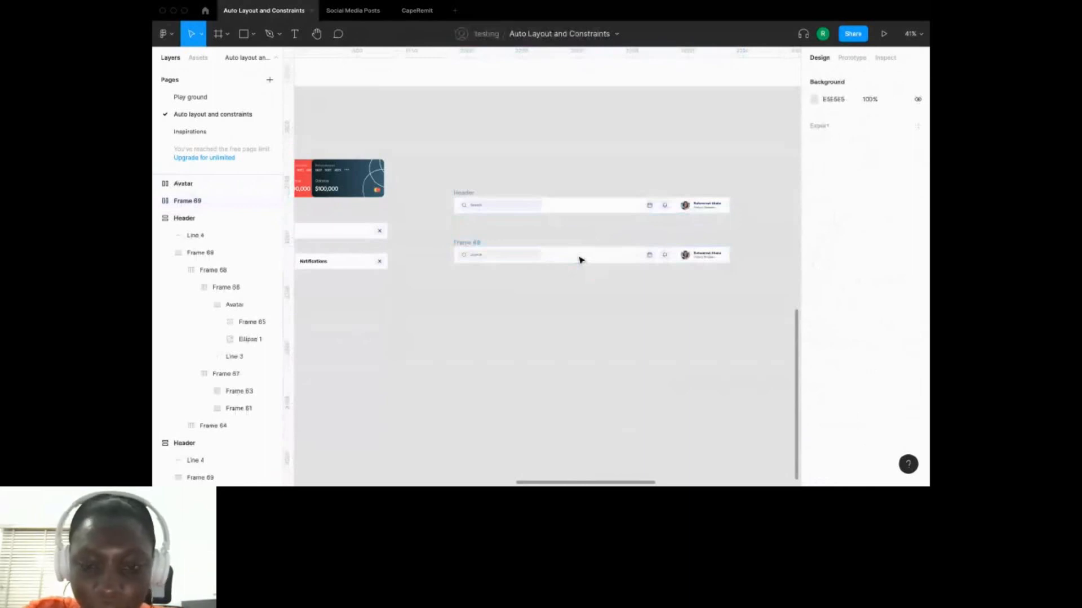
Ungroup the copied search header bar, including the nested frames around the calendar and bell buttons.
{"action": "right_click", "coordinate": [581, 259]}
{"action": "left_click", "coordinate": [589, 265]}
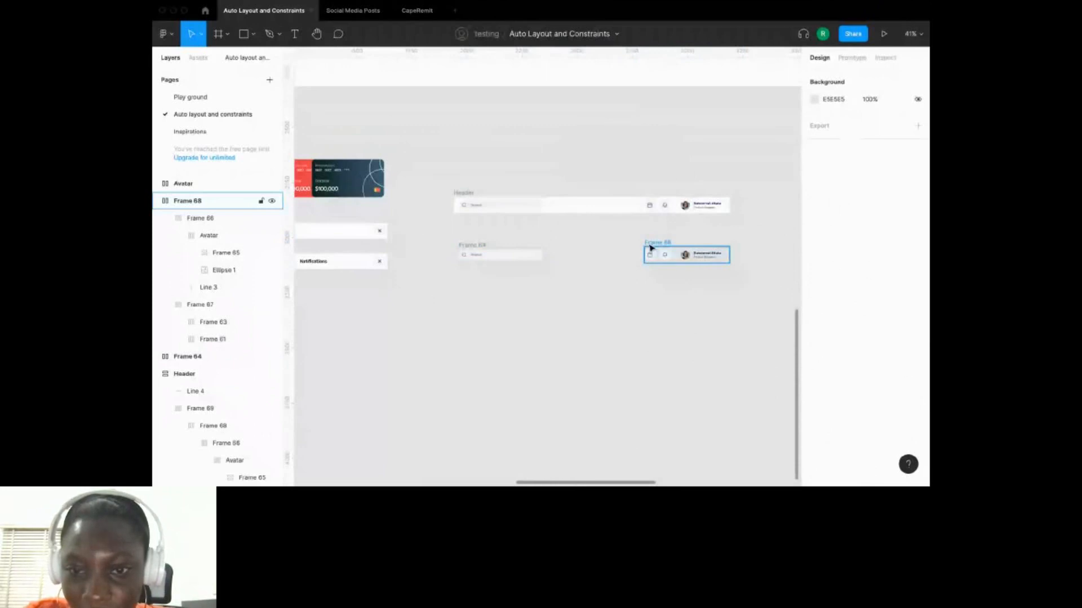
{"action": "left_click", "coordinate": [655, 249]}
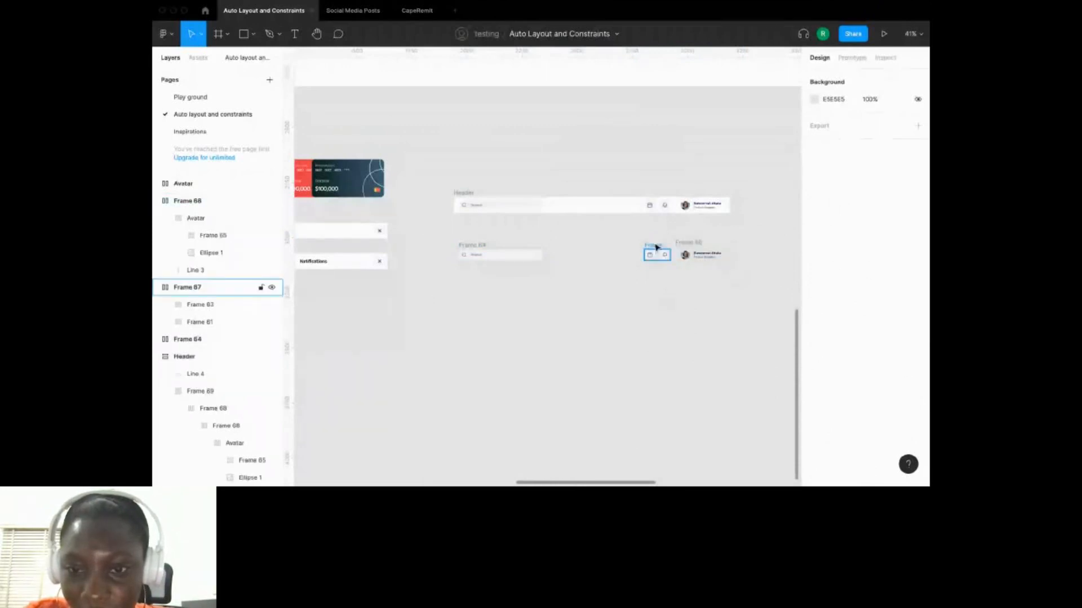
{"action": "left_click", "coordinate": [655, 247]}
{"action": "key", "text": "super+shift+g"}
Ungroup the copied frame that holds the avatar block and its divider line.
{"action": "left_click", "coordinate": [691, 244]}
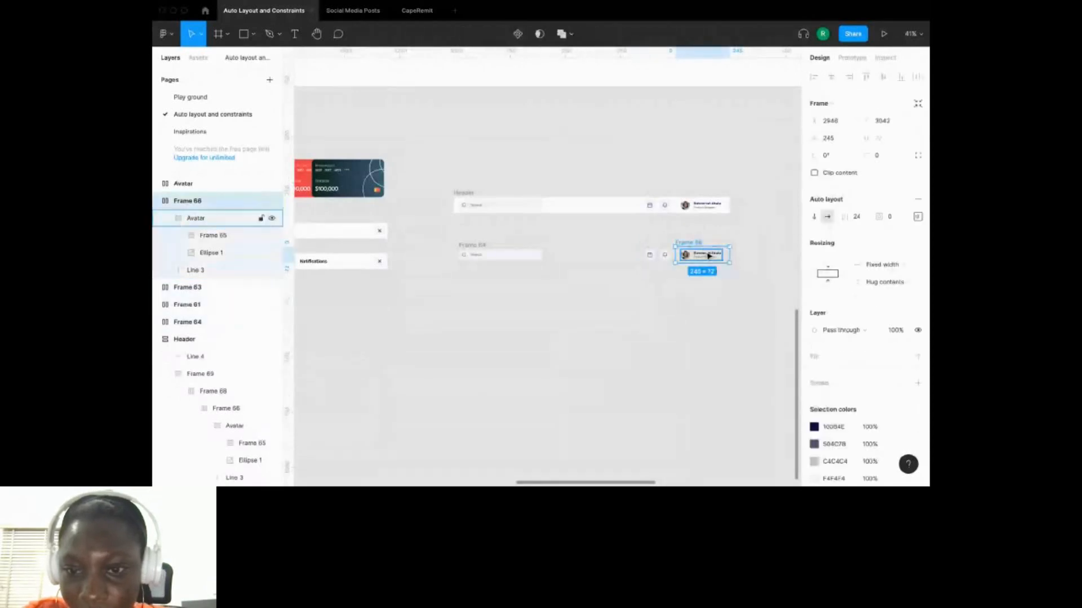
{"action": "key", "text": "Escape"}
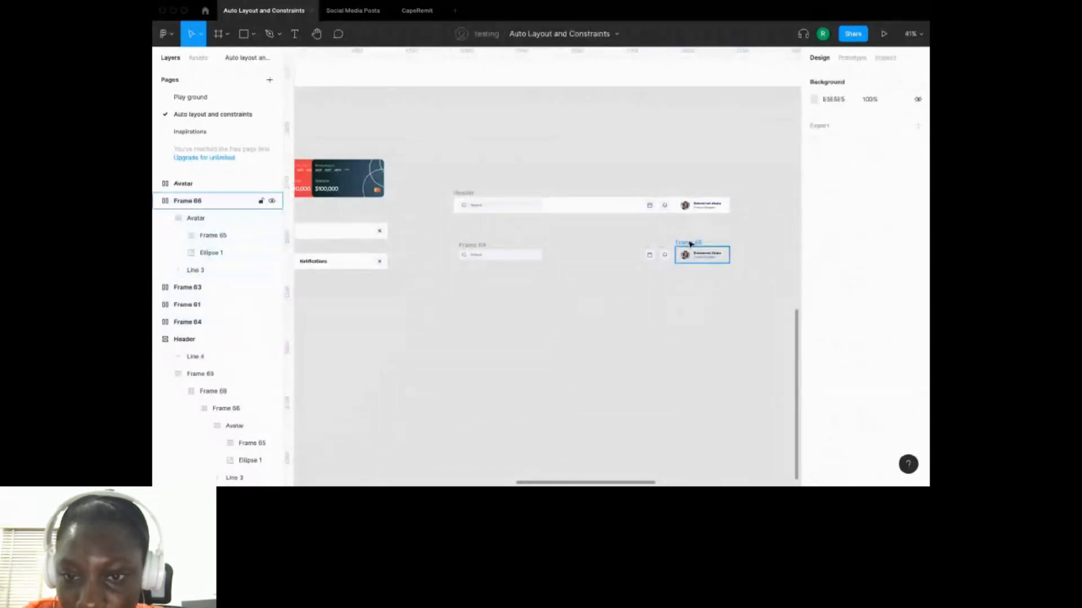
{"action": "right_click", "coordinate": [691, 244]}
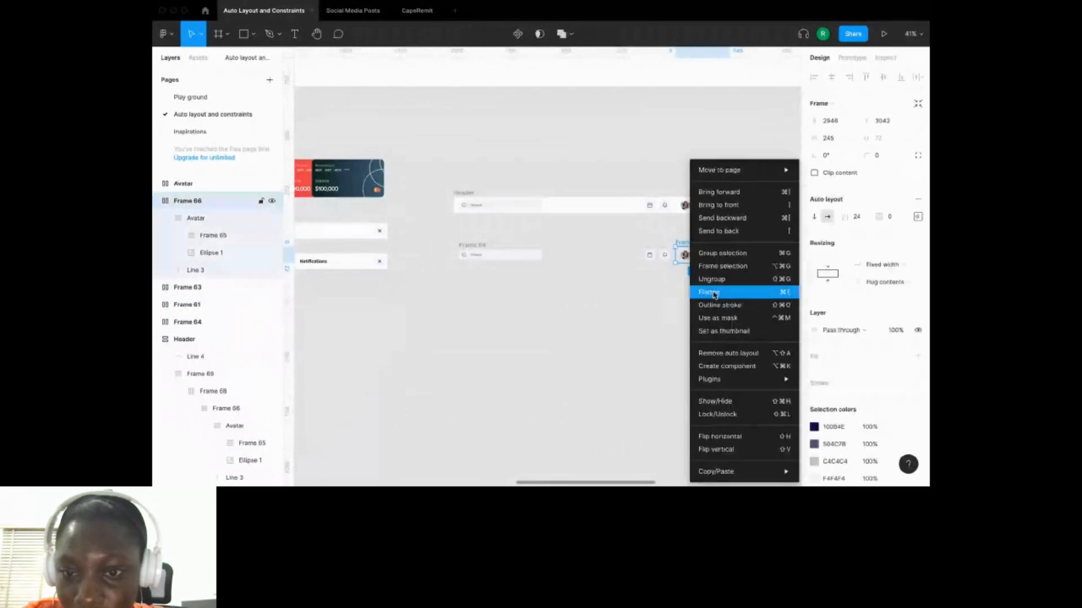
{"action": "left_click", "coordinate": [727, 285]}
{"action": "left_click", "coordinate": [694, 273]}
Ungroup the copied Avatar frame and its text frame into a separate profile picture, name and job title.
{"action": "left_click", "coordinate": [701, 255]}
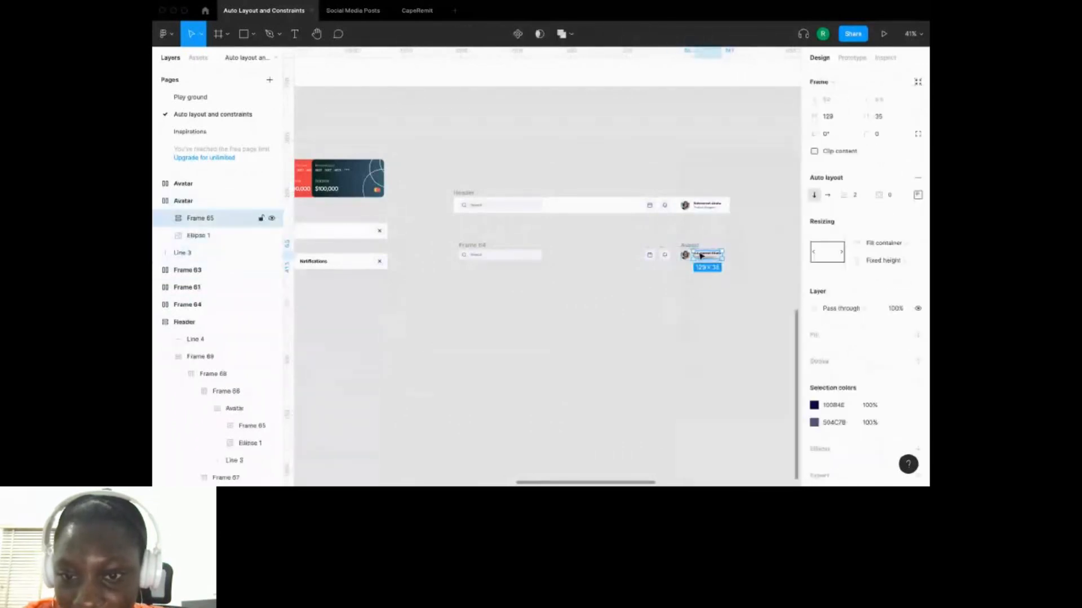
{"action": "scroll", "coordinate": [701, 256], "scroll_direction": "up", "scroll_amount": 5}
{"action": "left_click", "coordinate": [665, 217]}
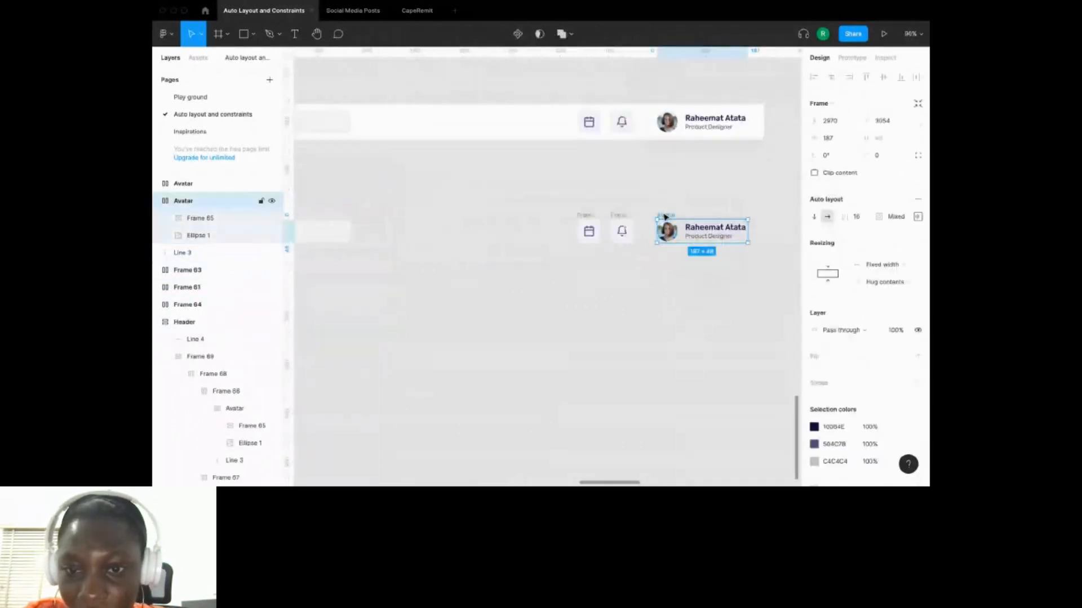
{"action": "left_click", "coordinate": [703, 234]}
{"action": "right_click", "coordinate": [700, 234]}
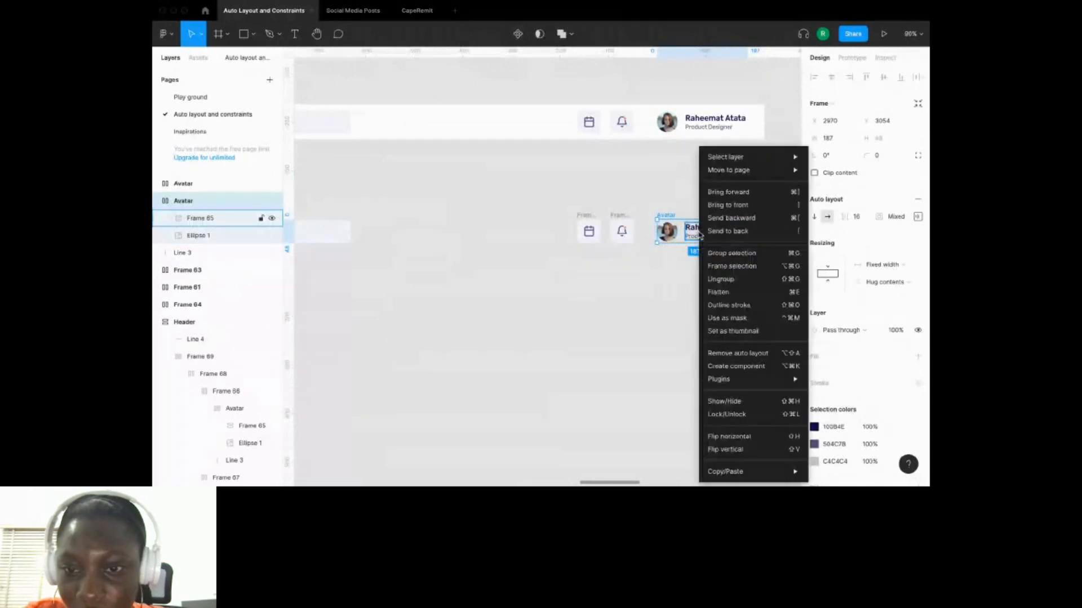
{"action": "left_click", "coordinate": [728, 280]}
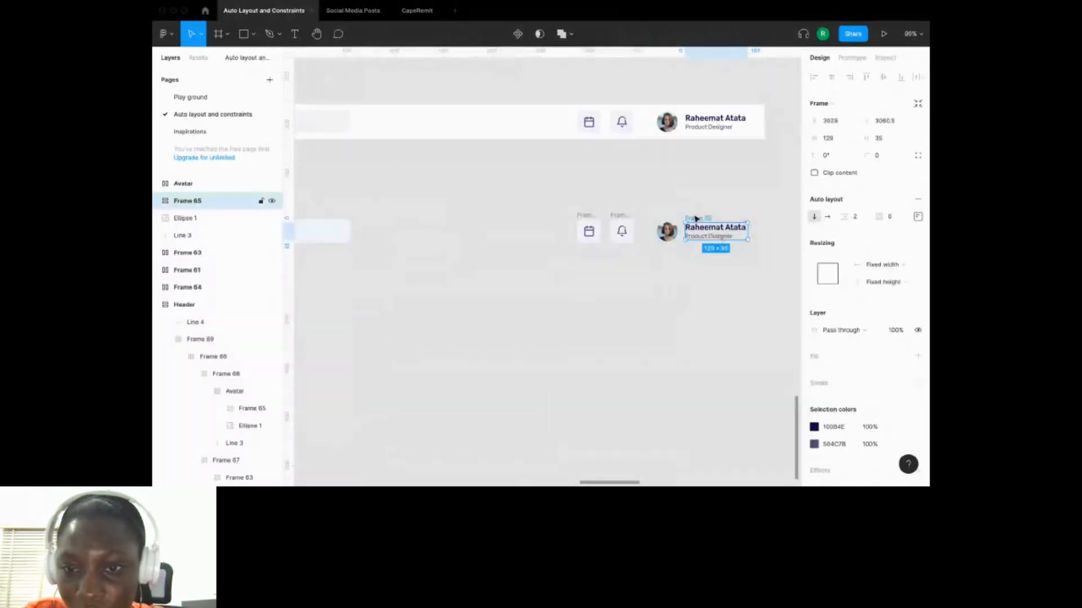
{"action": "right_click", "coordinate": [714, 234]}
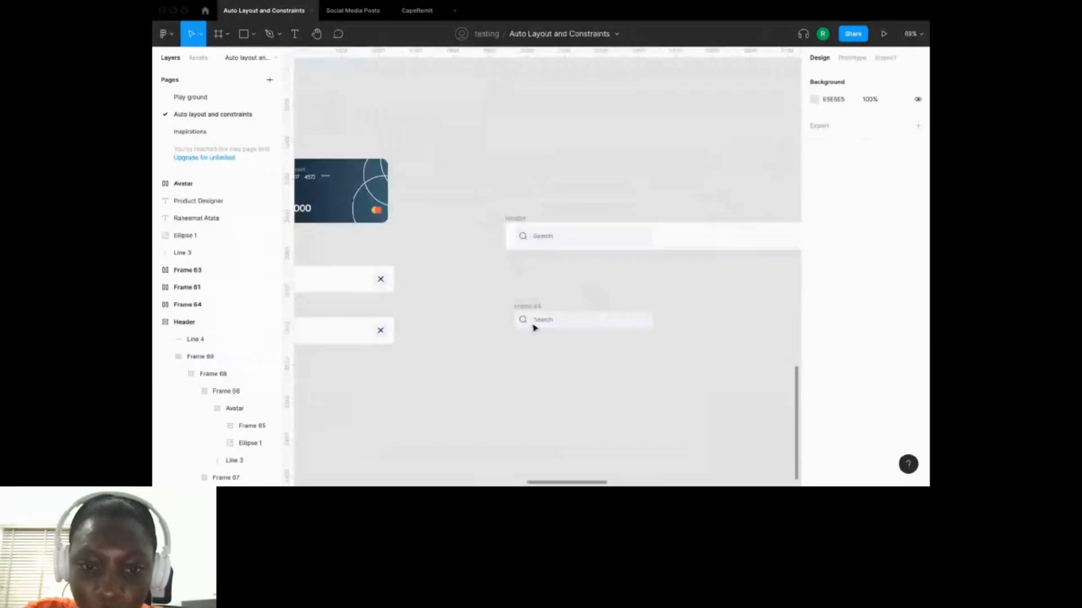
Move the copied calendar button and bell button down to sit side by side below the rest of the copied header.
{"action": "left_click", "coordinate": [527, 309]}
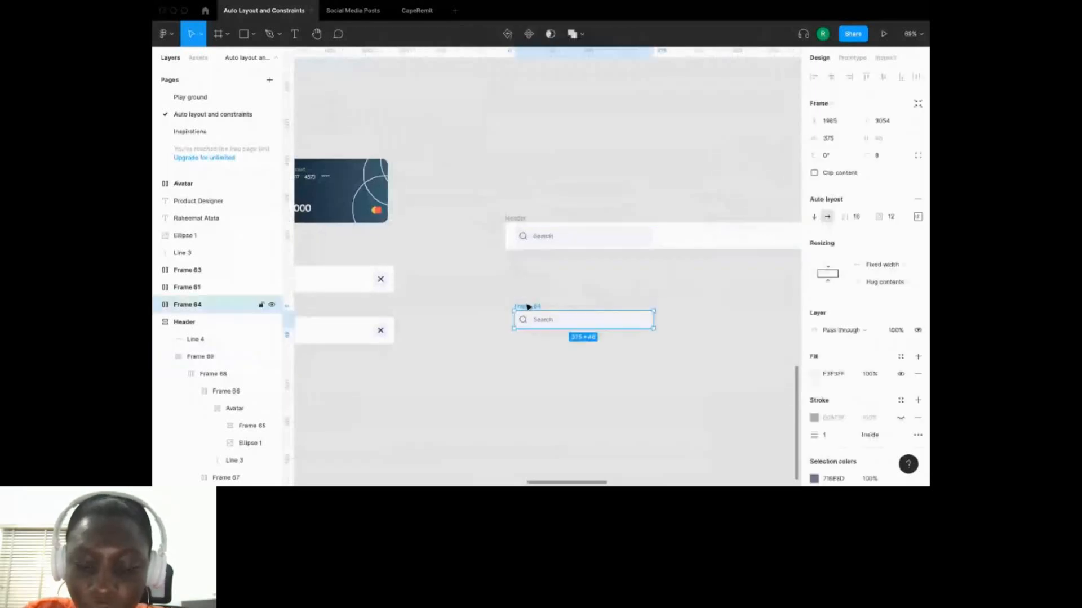
{"action": "scroll", "coordinate": [528, 306], "scroll_direction": "right", "scroll_amount": 5}
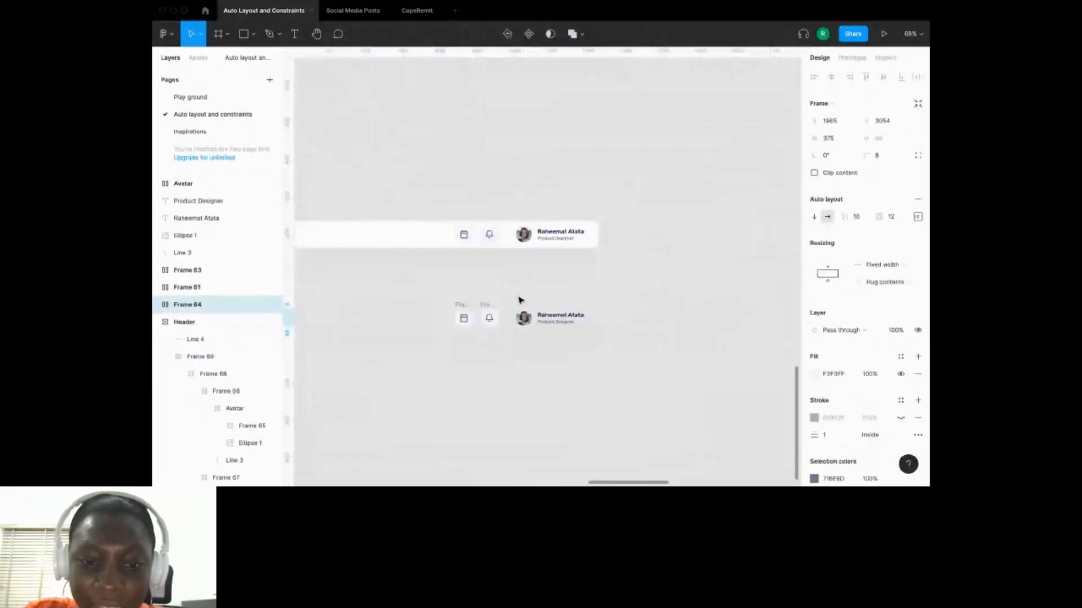
{"action": "scroll", "coordinate": [546, 299], "scroll_direction": "up", "scroll_amount": 3}
{"action": "scroll", "coordinate": [546, 299], "scroll_direction": "down", "scroll_amount": 3}
{"action": "scroll", "coordinate": [540, 290], "scroll_direction": "left", "scroll_amount": 2}
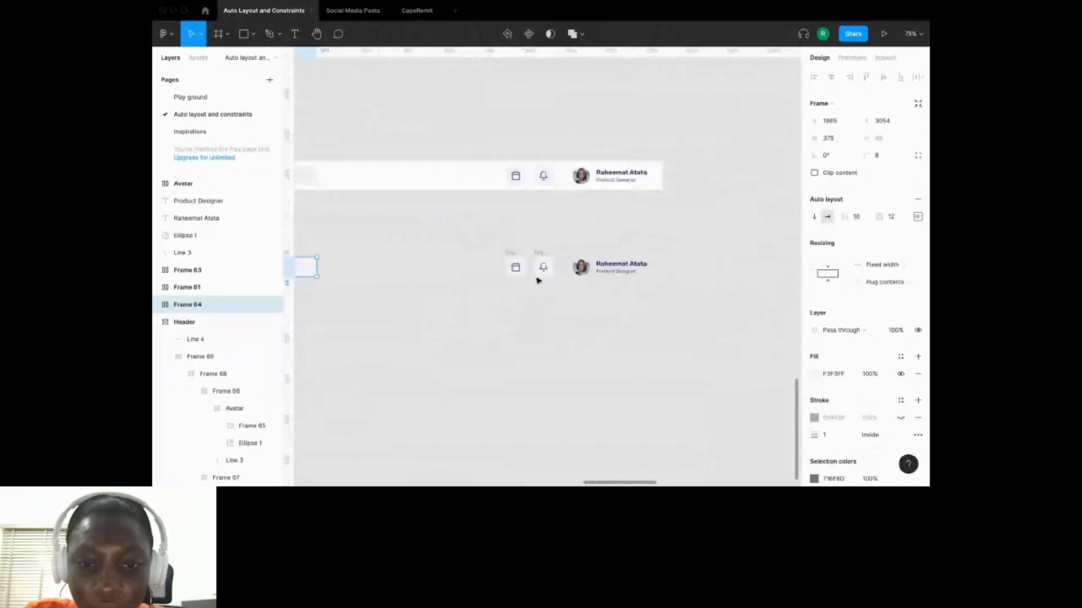
{"action": "left_click", "coordinate": [515, 285]}
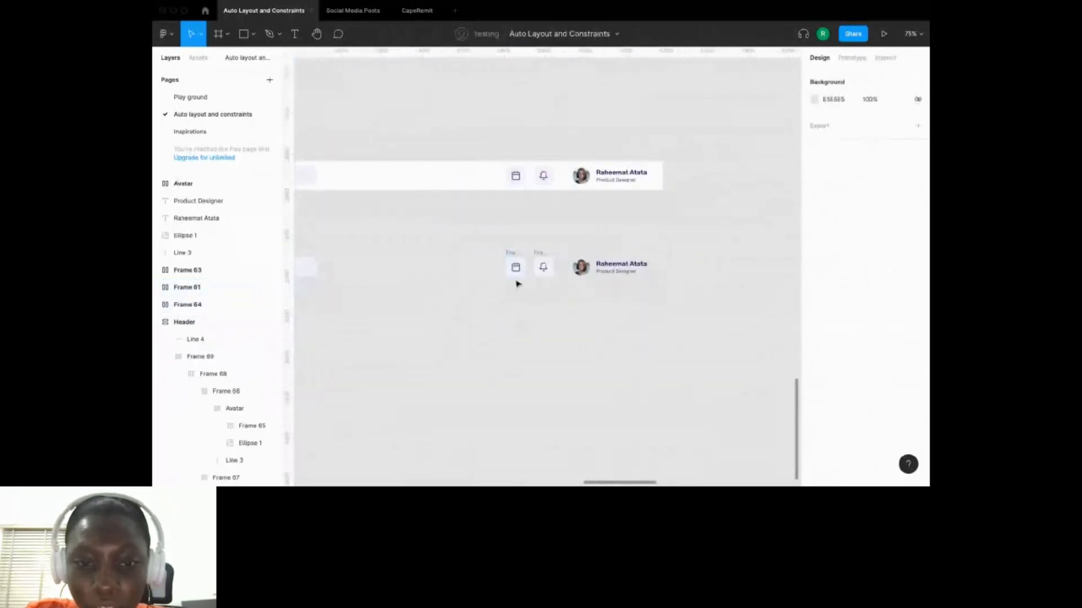
{"action": "left_click", "coordinate": [515, 266]}
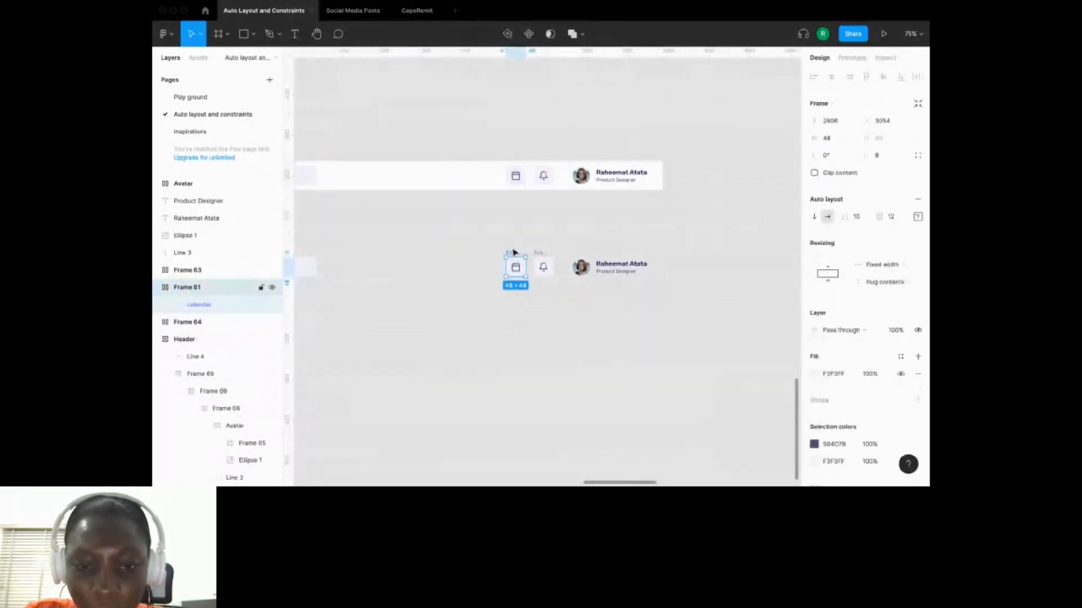
{"action": "left_click_drag", "start_coordinate": [513, 253], "coordinate": [512, 322]}
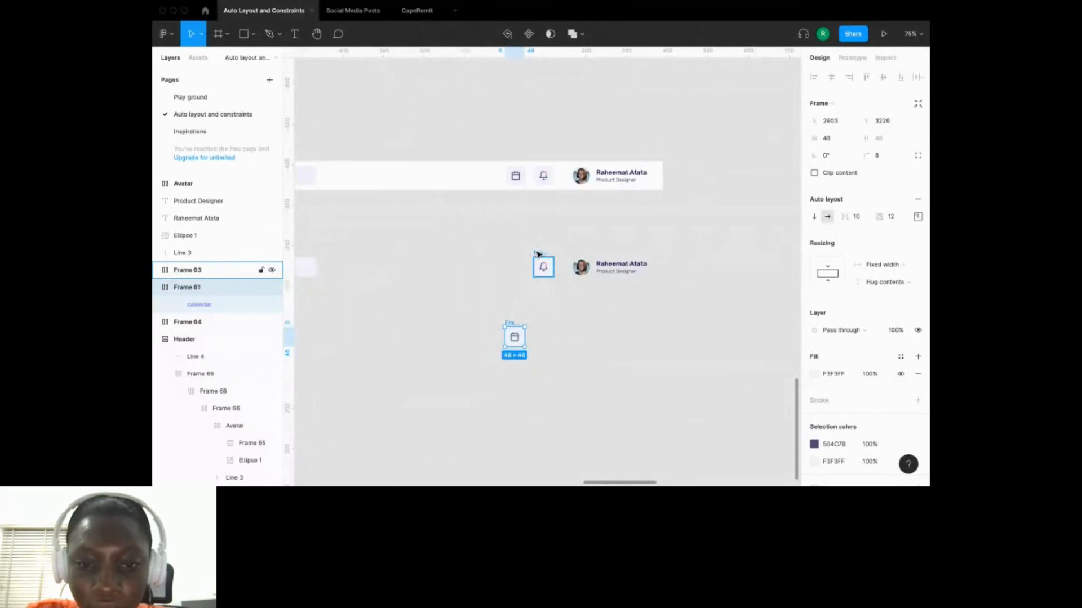
{"action": "left_click_drag", "start_coordinate": [538, 255], "coordinate": [540, 323]}
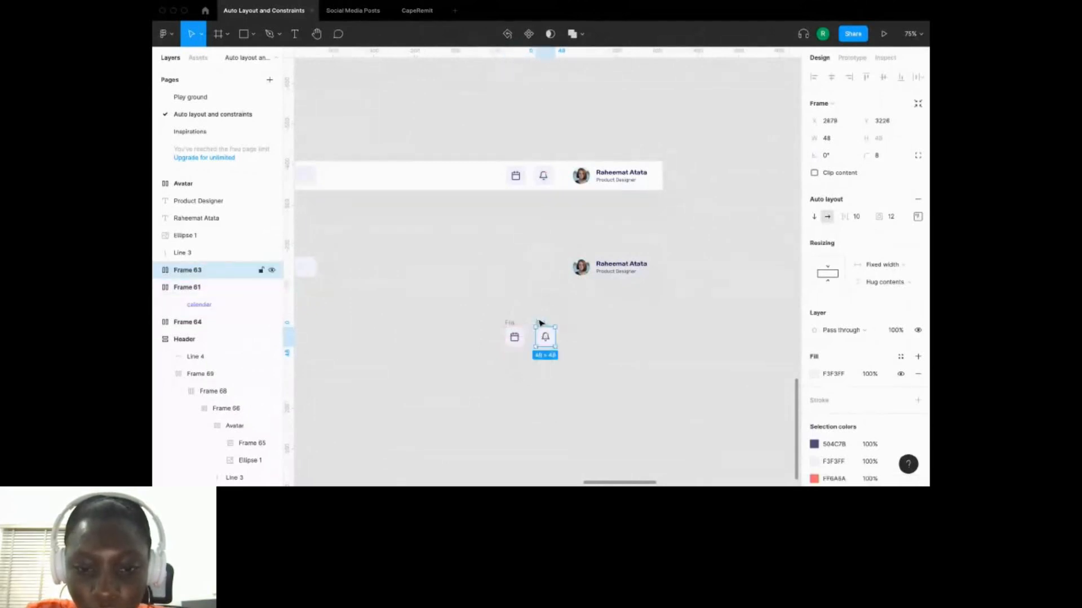
Combine the copied calendar and bell buttons into a horizontal auto layout frame and reduce the spacing between them.
{"action": "left_click", "coordinate": [518, 325], "text": "shift"}
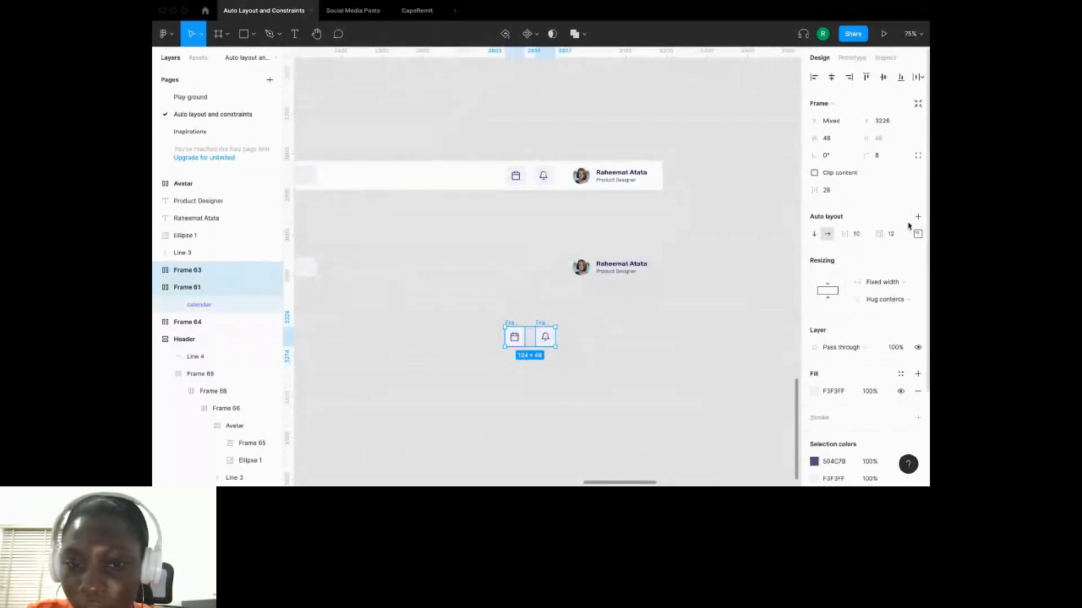
{"action": "left_click", "coordinate": [917, 217]}
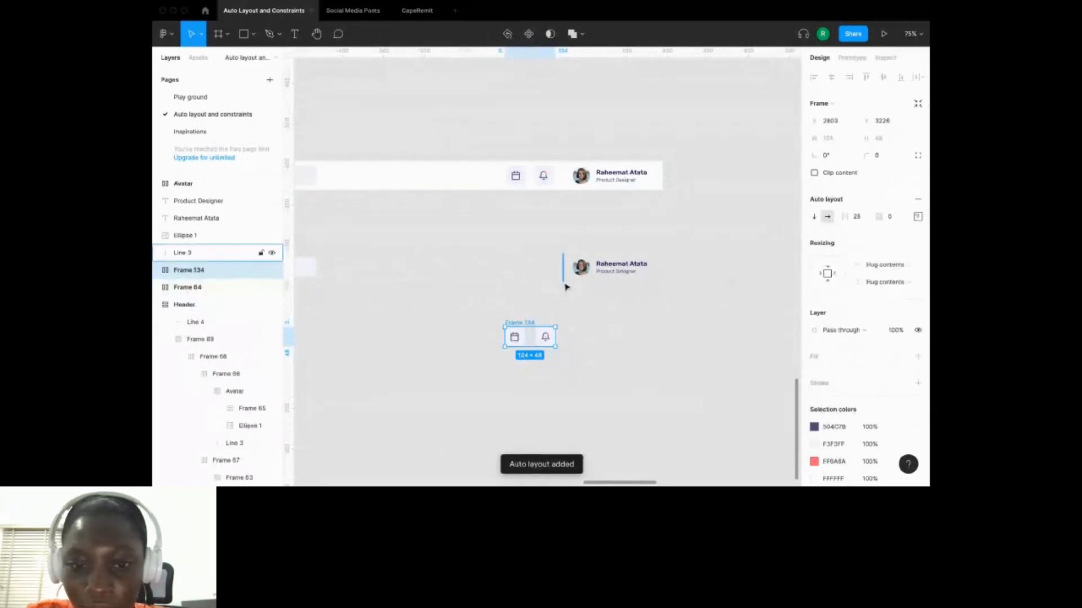
{"action": "left_click", "coordinate": [853, 217]}
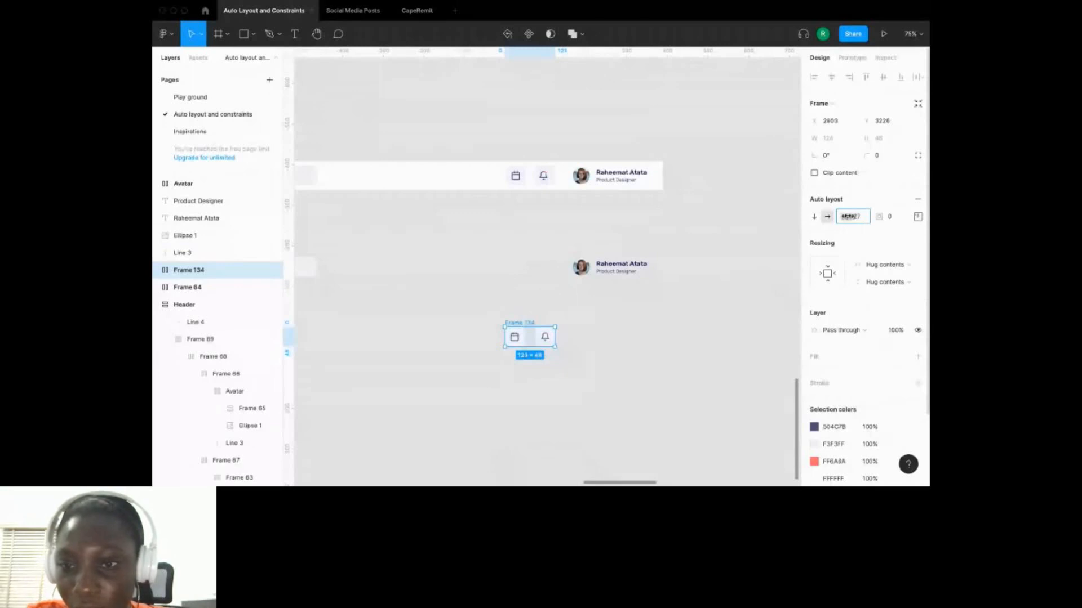
{"action": "left_click", "coordinate": [592, 365]}
Add a vertical auto layout around the copied name and job title texts.
{"action": "left_click", "coordinate": [622, 272]}
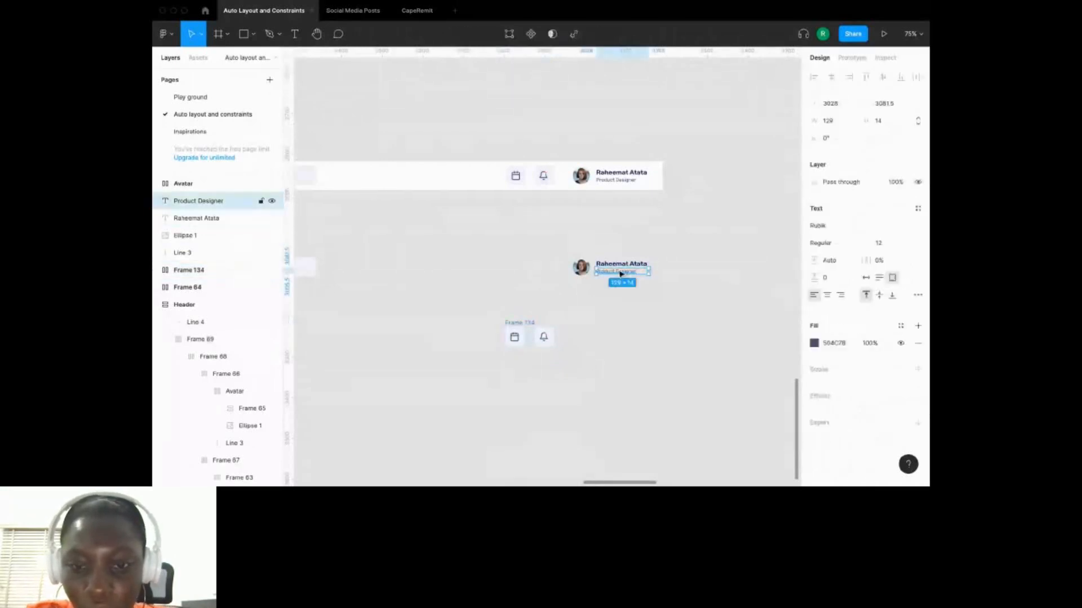
{"action": "double_click", "coordinate": [618, 271]}
{"action": "scroll", "coordinate": [616, 269], "scroll_direction": "up", "scroll_amount": 5}
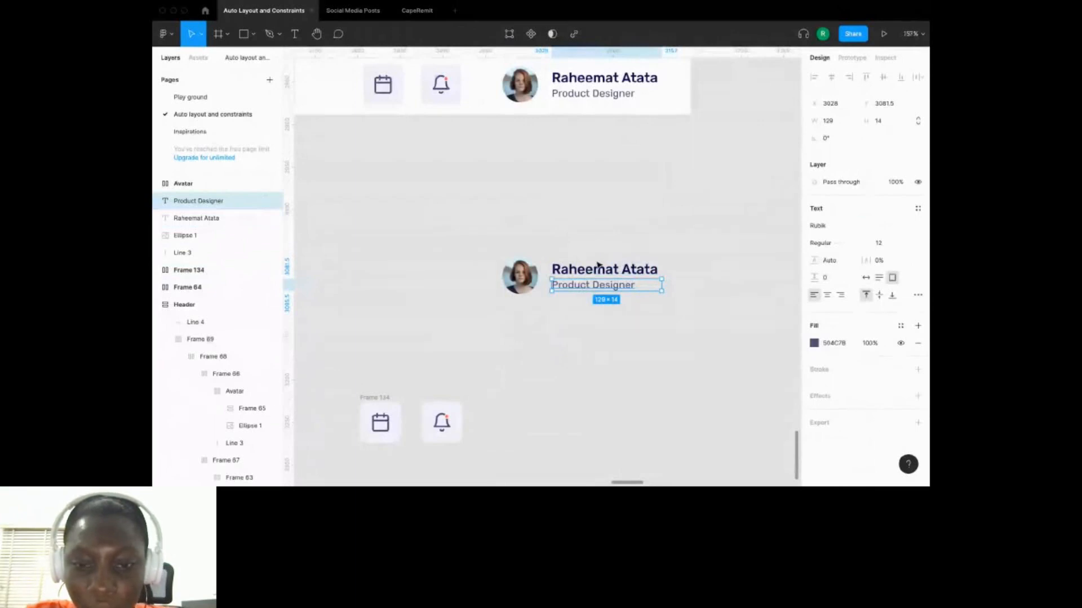
{"action": "left_click", "coordinate": [599, 267], "text": "shift"}
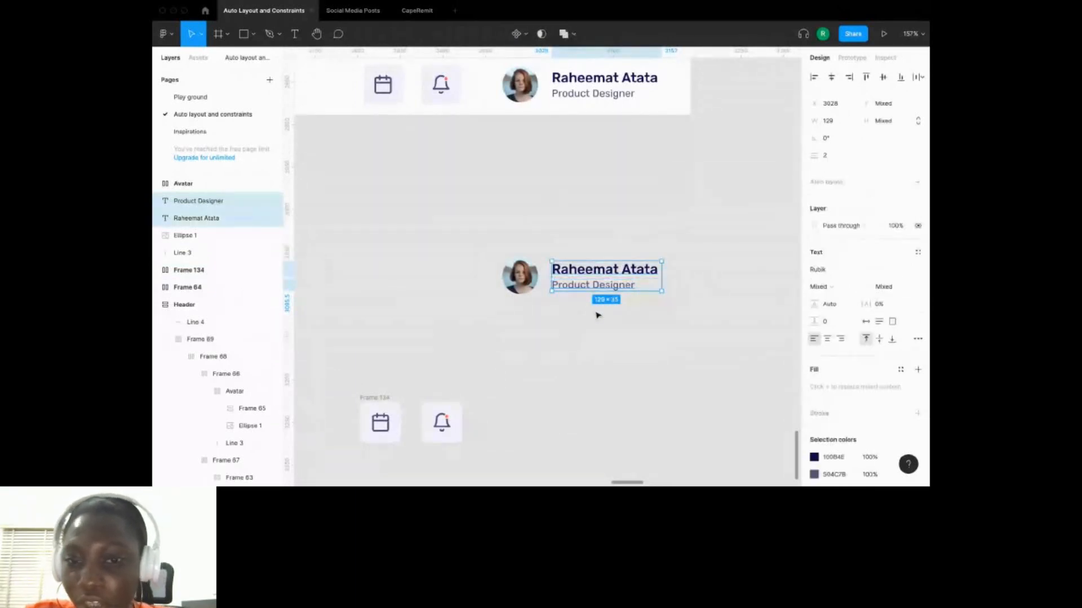
{"action": "left_click", "coordinate": [919, 188]}
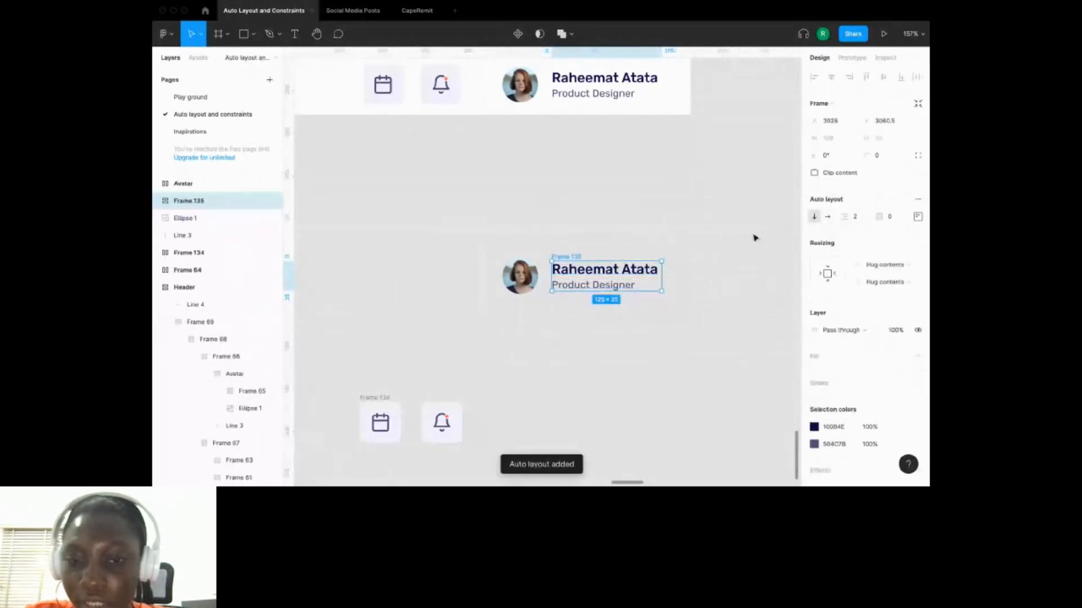
{"action": "left_click", "coordinate": [568, 328]}
{"action": "scroll", "coordinate": [572, 293], "scroll_direction": "down", "scroll_amount": 3}
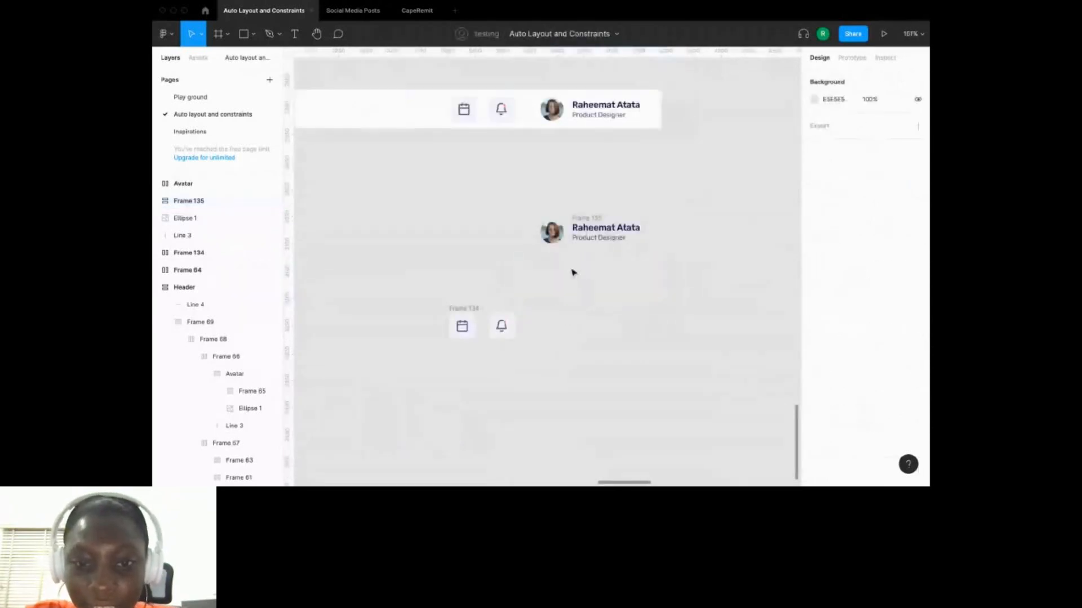
{"action": "left_click", "coordinate": [555, 238]}
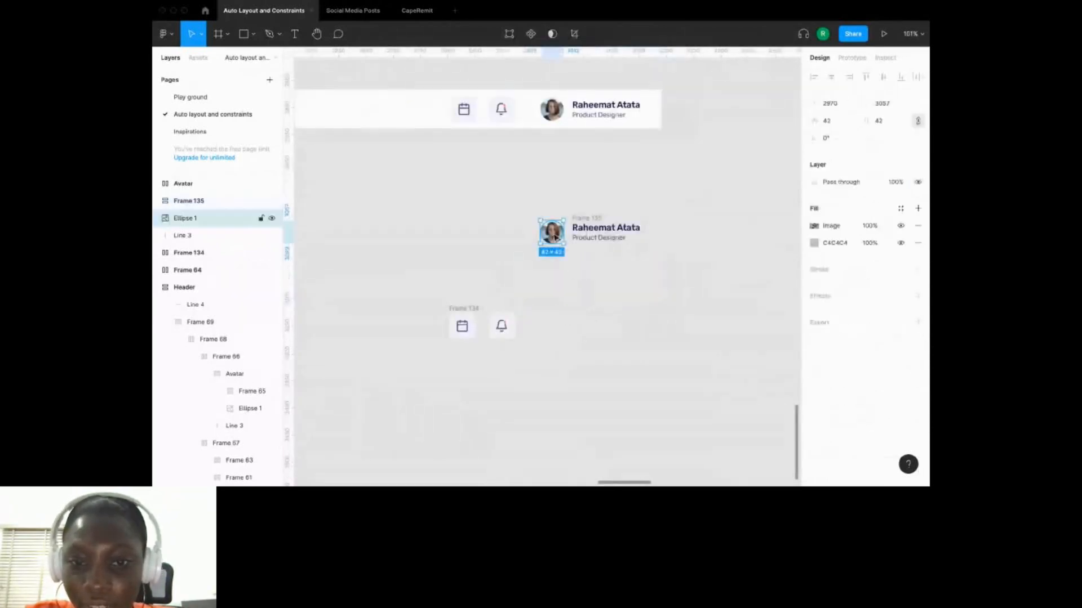
{"action": "left_click", "coordinate": [587, 232]}
{"action": "left_click", "coordinate": [552, 228], "text": "shift"}
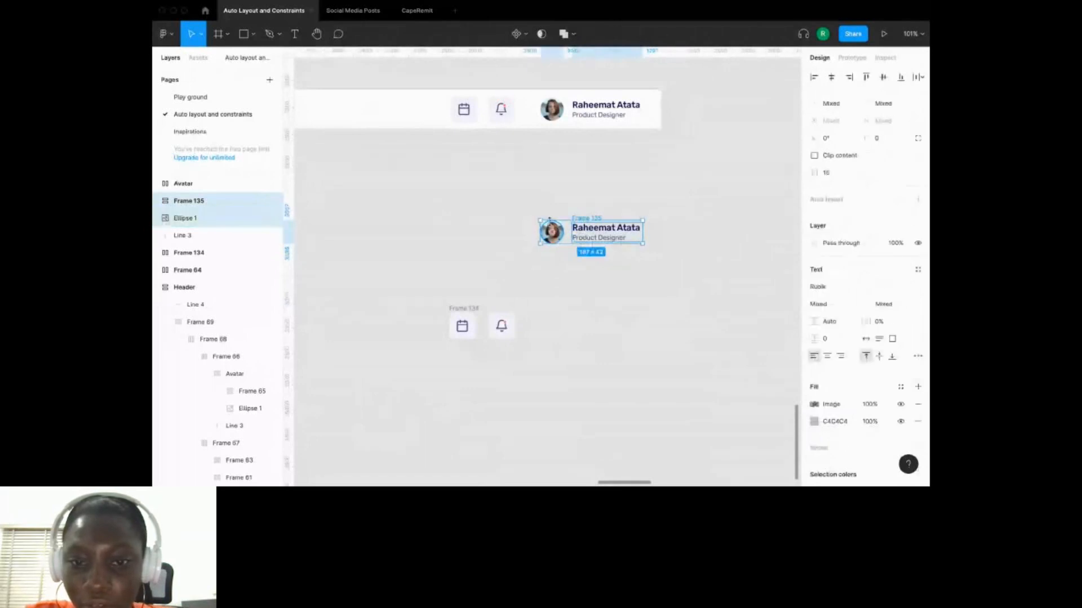
{"action": "left_click", "coordinate": [606, 259]}
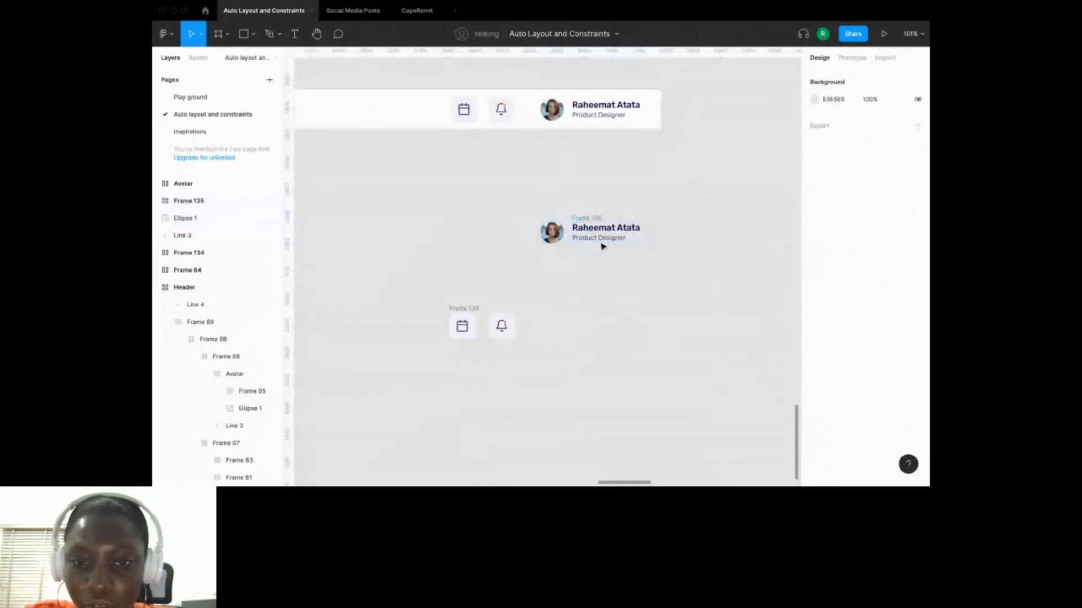
{"action": "left_click", "coordinate": [562, 230]}
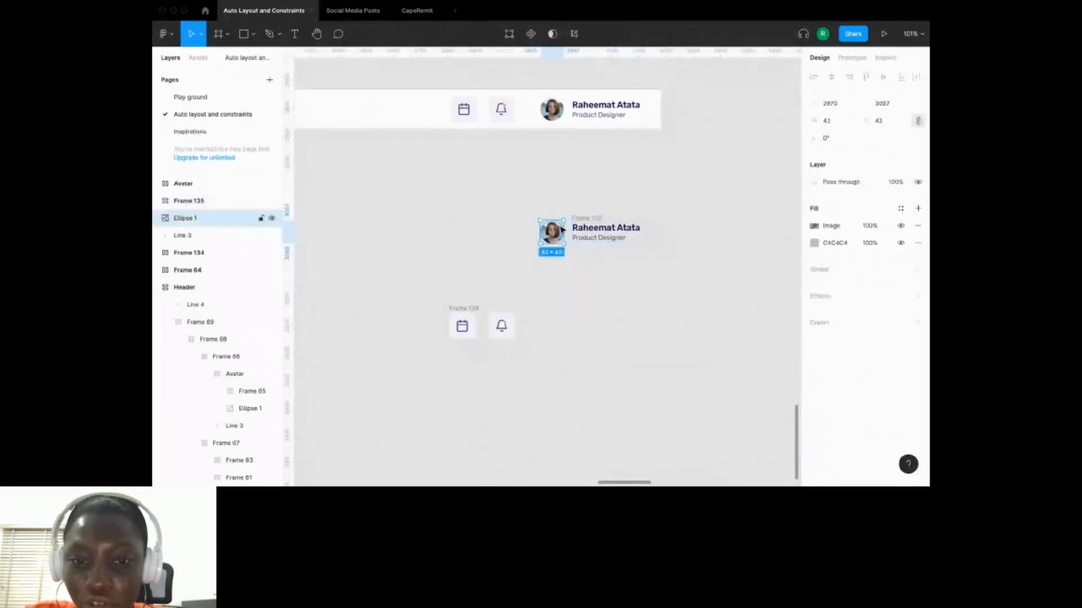
{"action": "scroll", "coordinate": [601, 275], "scroll_direction": "down", "scroll_amount": 3}
{"action": "left_click", "coordinate": [606, 212]}
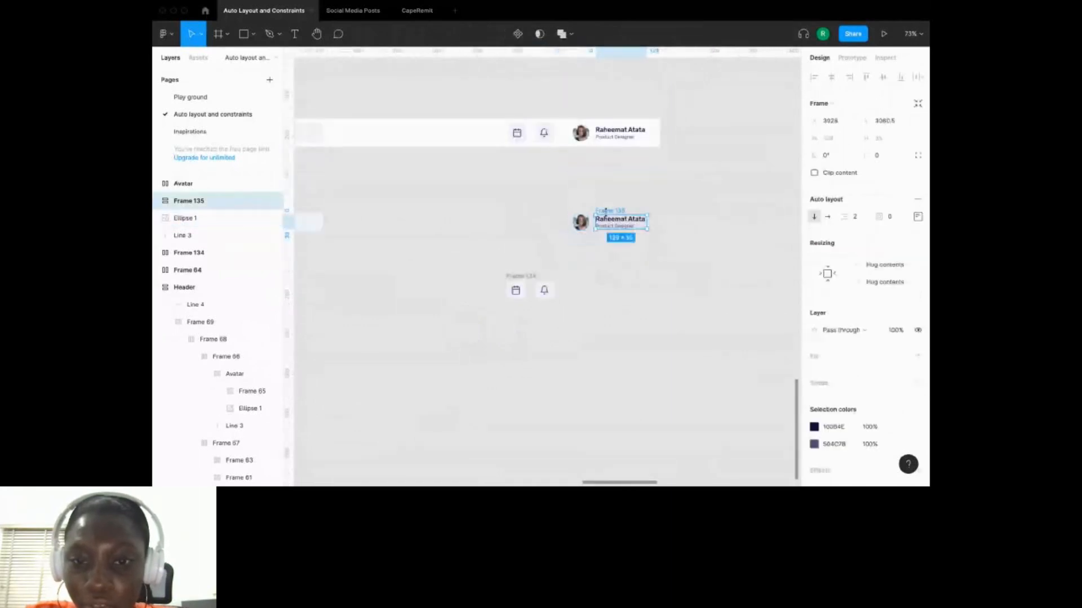
{"action": "left_click", "coordinate": [600, 270]}
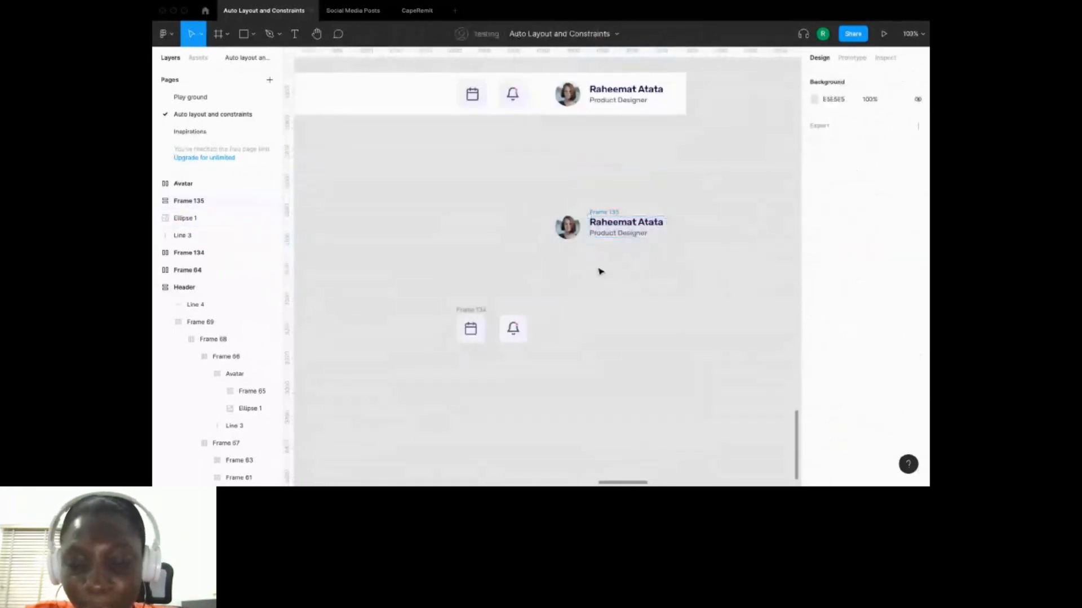
{"action": "scroll", "coordinate": [601, 270], "scroll_direction": "up", "scroll_amount": 3}
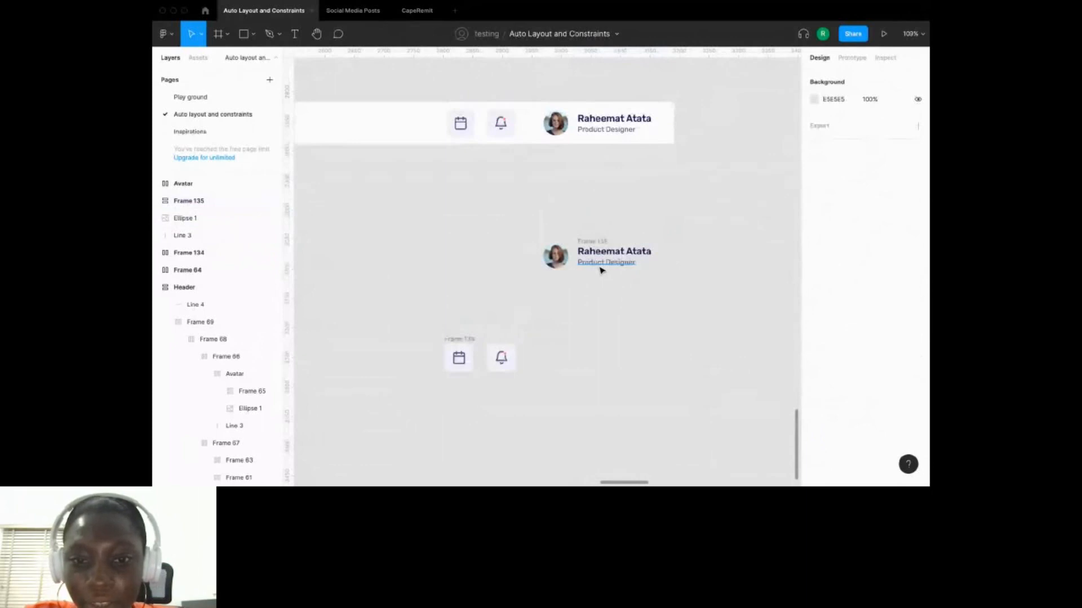
{"action": "scroll", "coordinate": [601, 270], "scroll_direction": "up", "scroll_amount": 3}
Wrap the profile picture and the name and job title frame in a horizontal auto layout with vertically centred contents.
{"action": "left_click", "coordinate": [601, 265]}
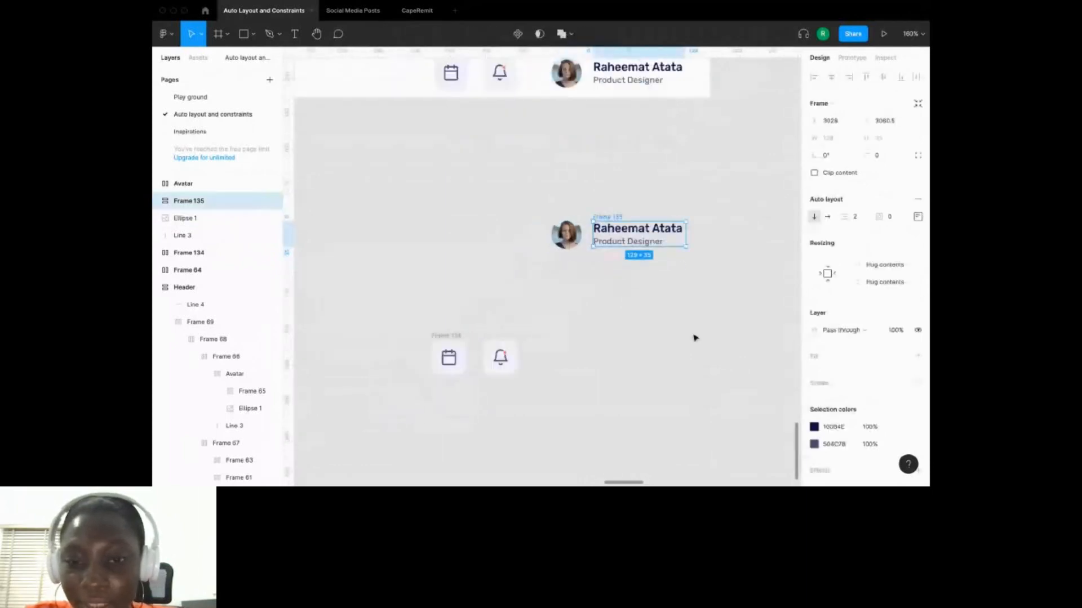
{"action": "scroll", "coordinate": [653, 284], "scroll_direction": "down", "scroll_amount": 1}
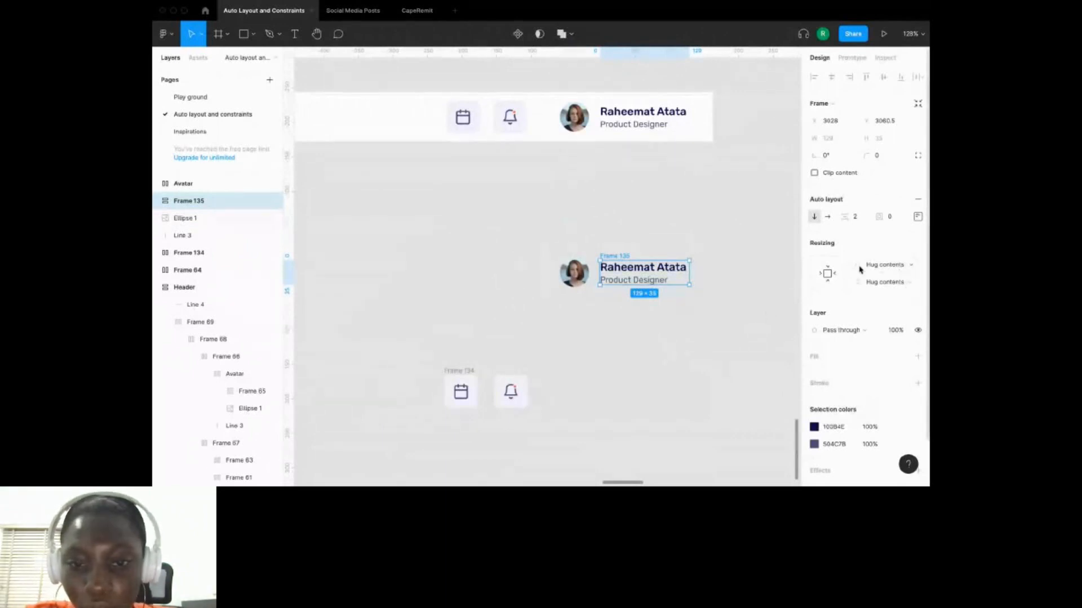
{"action": "left_click", "coordinate": [574, 273], "text": "shift"}
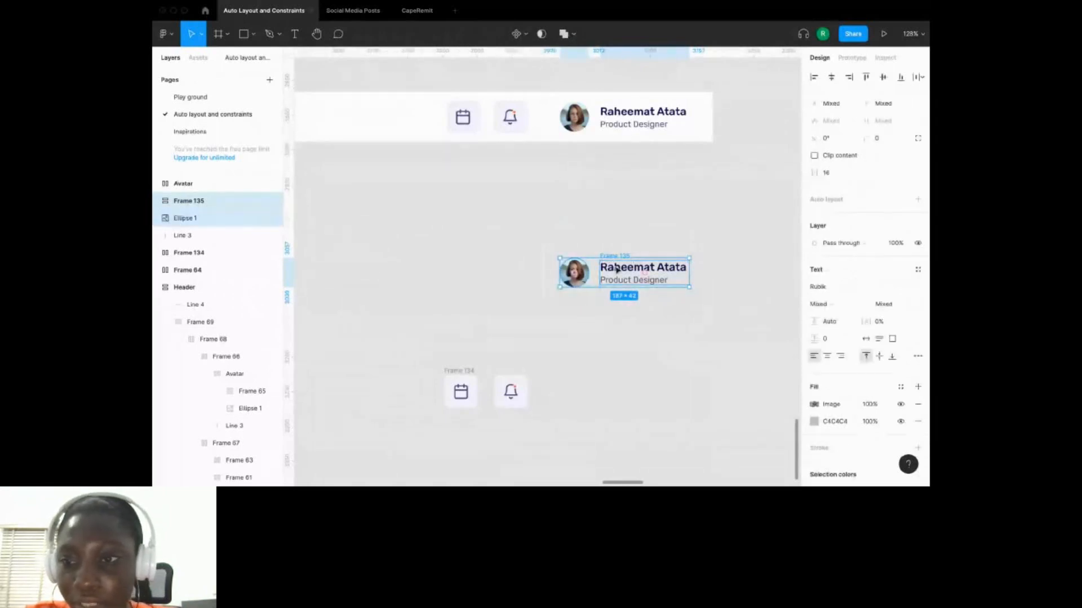
{"action": "key", "text": "shift+a"}
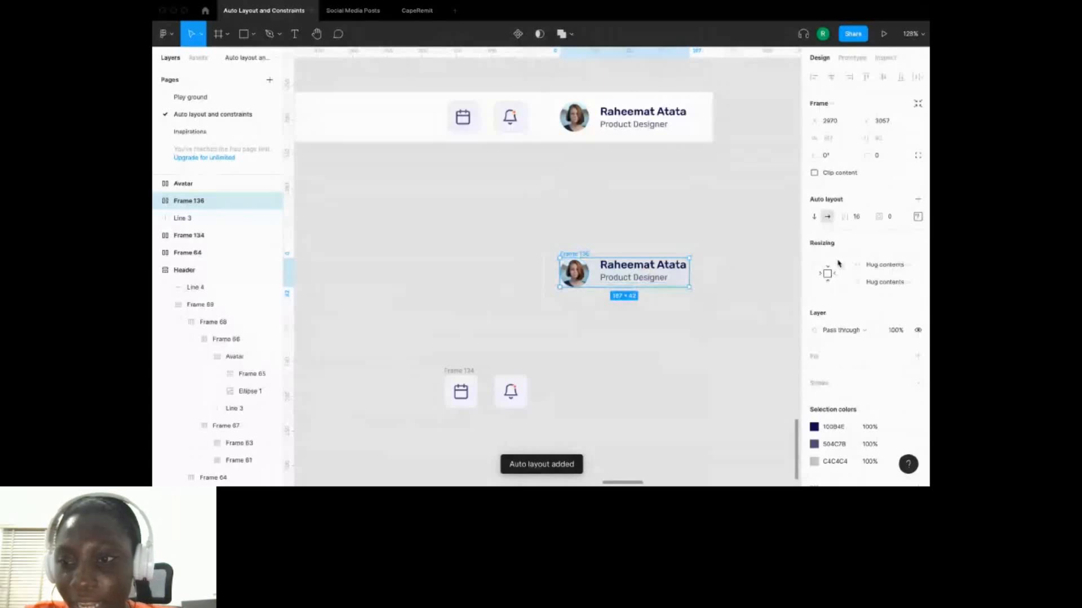
{"action": "left_click", "coordinate": [632, 316]}
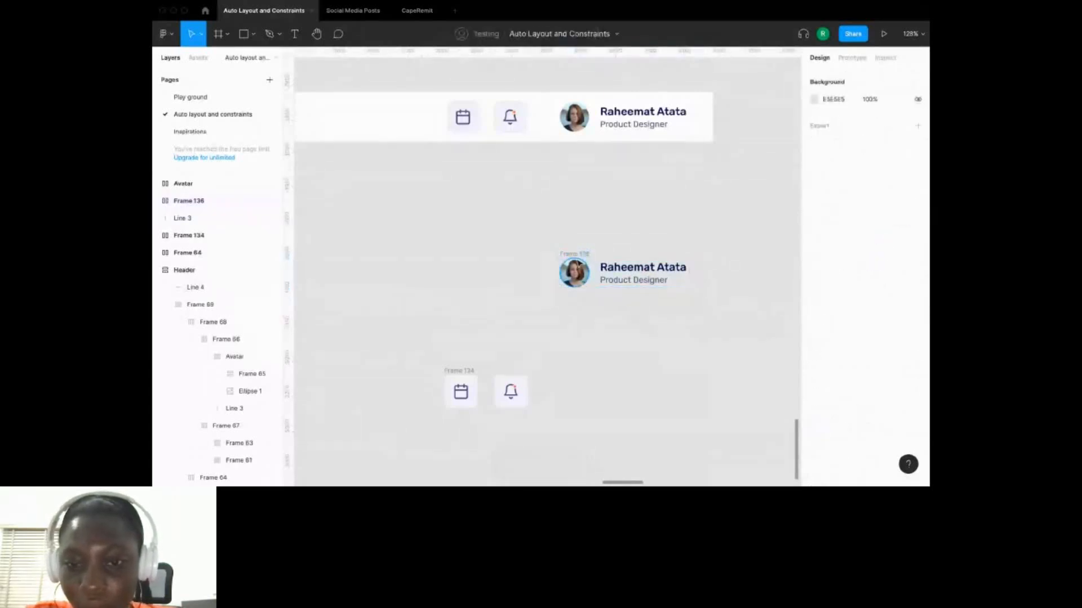
Set the width of the text frame beside the profile picture to Fill container.
{"action": "left_click", "coordinate": [577, 265]}
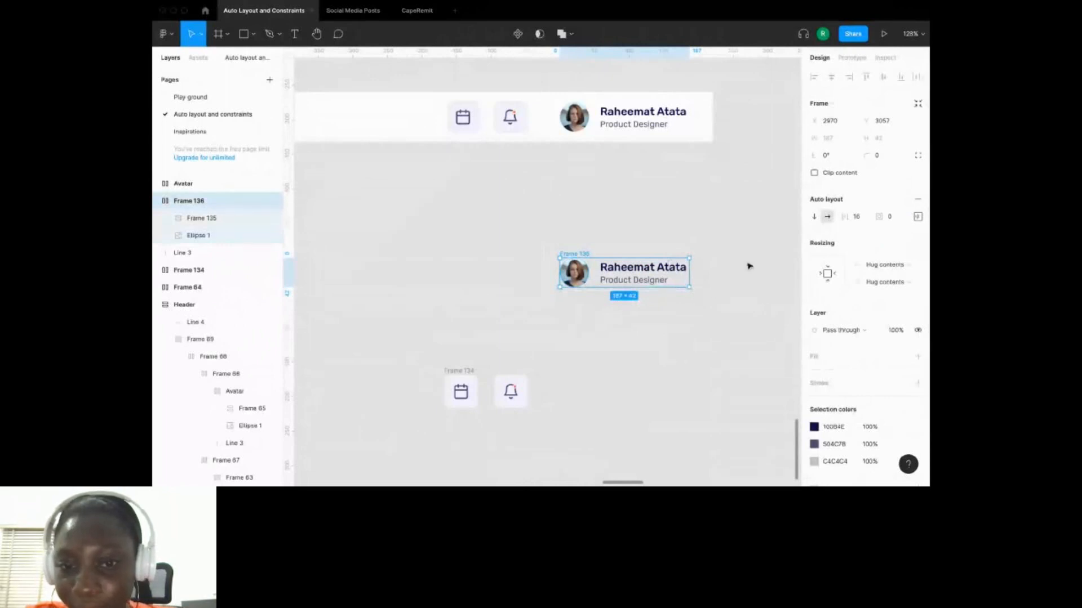
{"action": "left_click", "coordinate": [692, 280]}
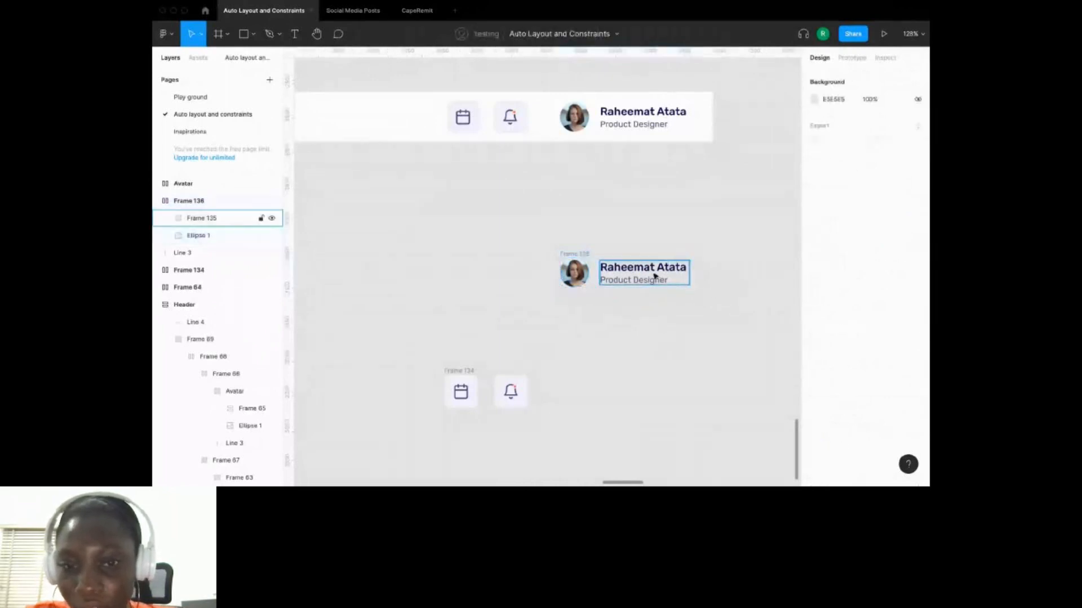
{"action": "left_click", "coordinate": [656, 276]}
{"action": "left_click", "coordinate": [917, 247]}
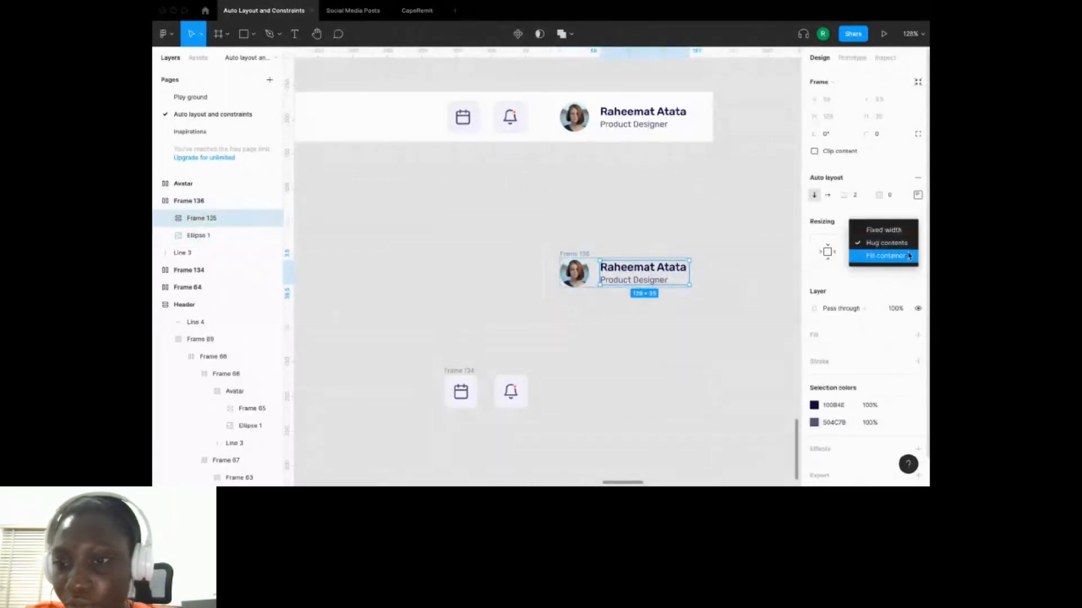
{"action": "left_click", "coordinate": [885, 256]}
{"action": "left_click", "coordinate": [701, 338]}
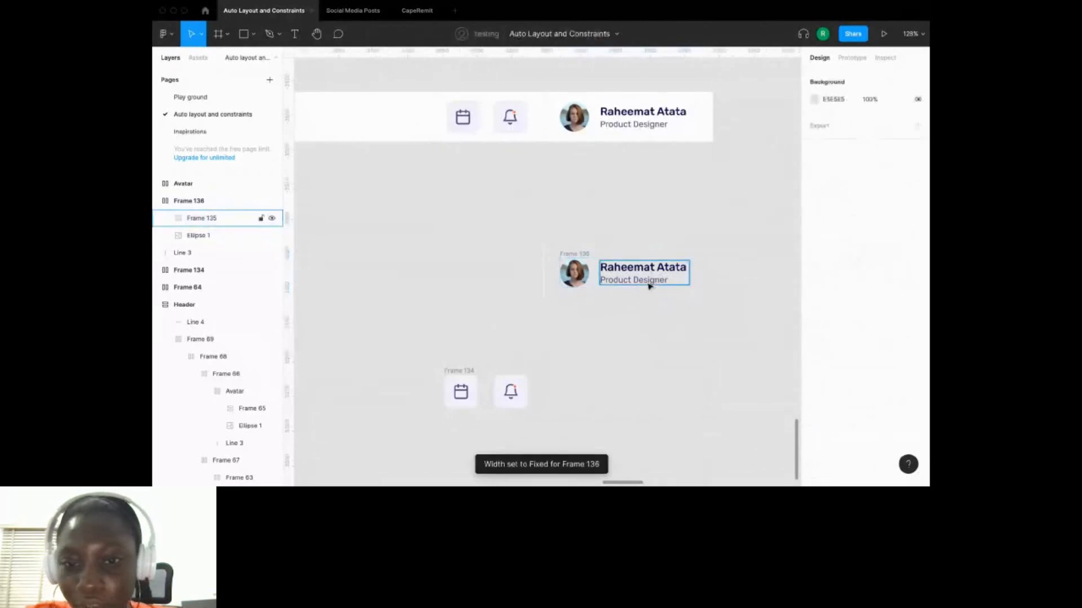
Set the widths of the name text and the Product Designer text to Fill container.
{"action": "double_click", "coordinate": [642, 268]}
{"action": "left_click", "coordinate": [895, 165]}
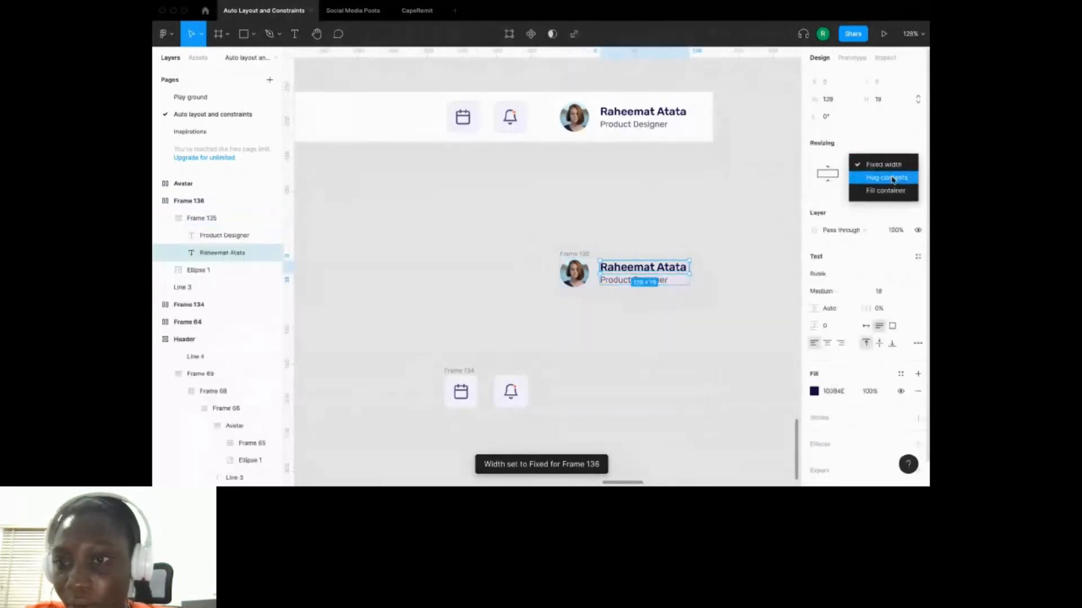
{"action": "left_click", "coordinate": [886, 193]}
{"action": "left_click", "coordinate": [633, 283]}
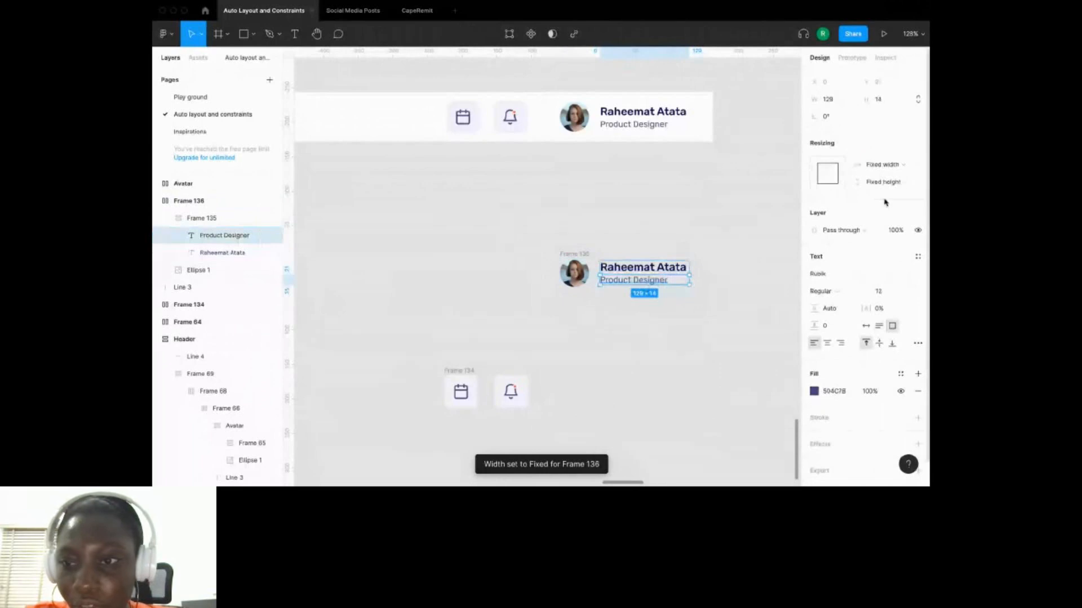
{"action": "left_click", "coordinate": [888, 165]}
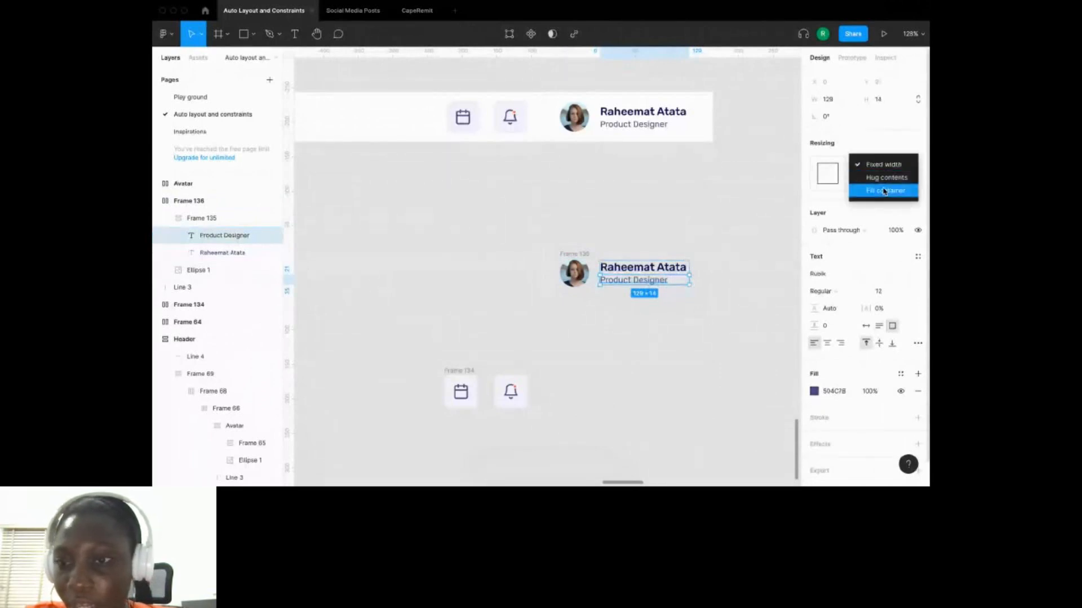
{"action": "left_click", "coordinate": [884, 191]}
{"action": "left_click", "coordinate": [669, 312]}
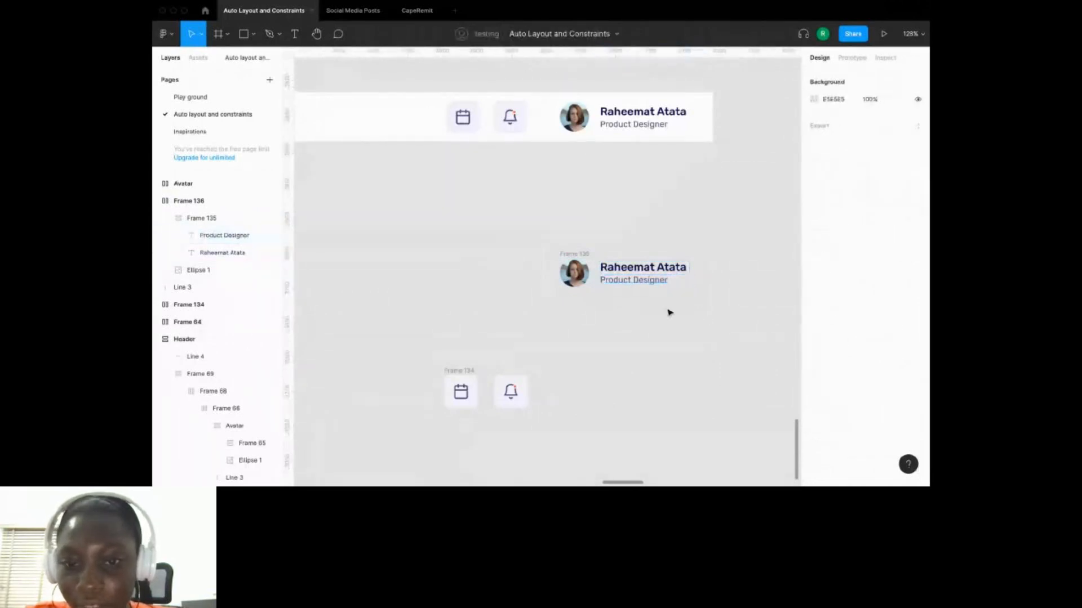
Inspect the resizing settings of the profile block's text frame, profile picture and enclosing frame.
{"action": "left_click", "coordinate": [640, 263]}
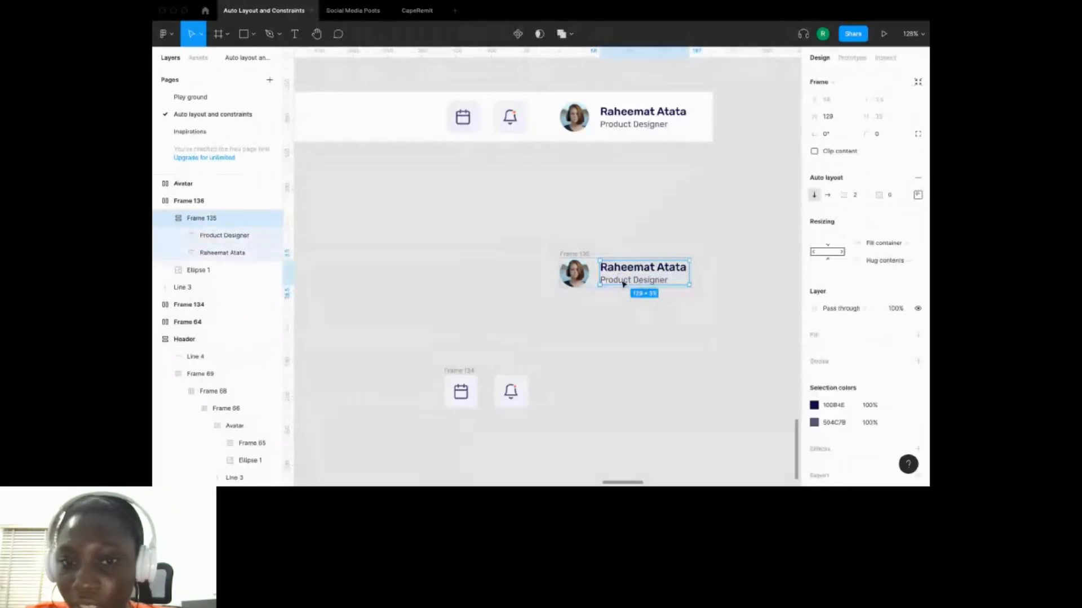
{"action": "left_click", "coordinate": [586, 276]}
{"action": "scroll", "coordinate": [596, 310], "scroll_direction": "up", "scroll_amount": 1}
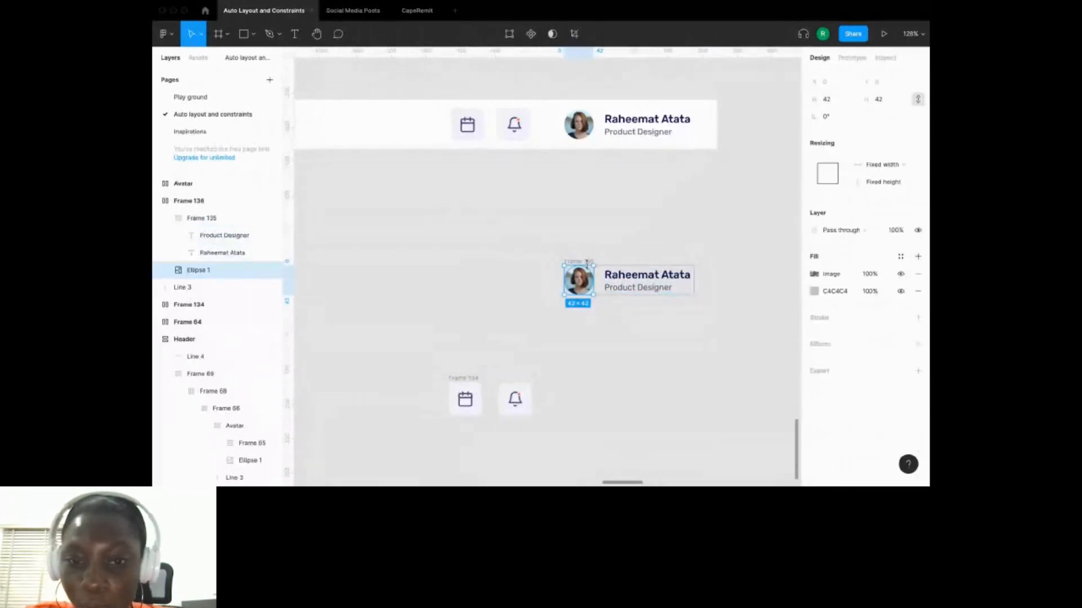
{"action": "left_click", "coordinate": [598, 280]}
{"action": "scroll", "coordinate": [600, 246], "scroll_direction": "down", "scroll_amount": 3}
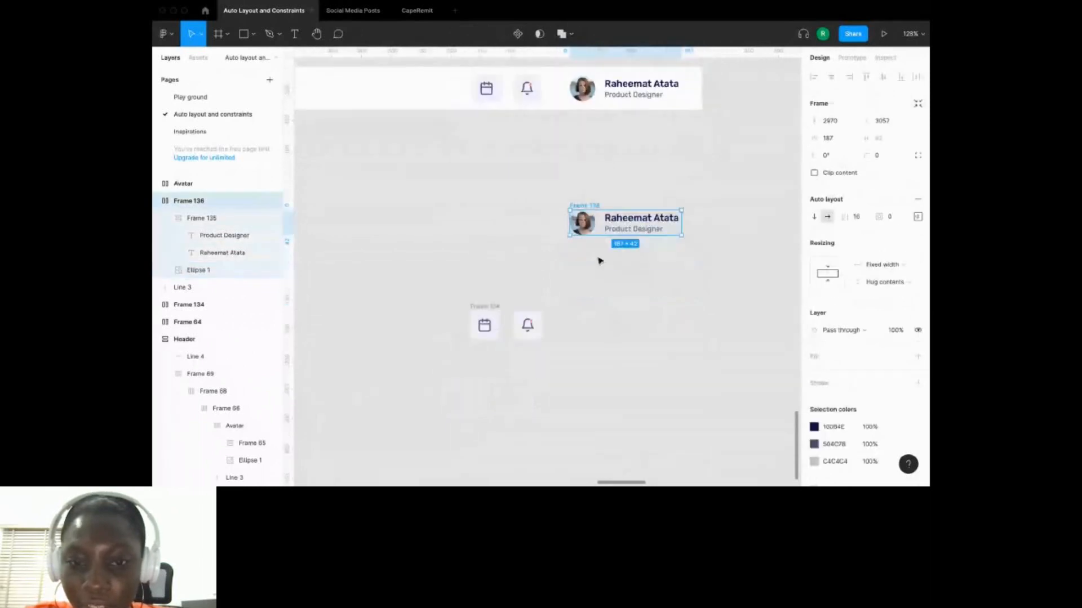
{"action": "scroll", "coordinate": [603, 279], "scroll_direction": "up", "scroll_amount": 1}
{"action": "scroll", "coordinate": [603, 278], "scroll_direction": "left", "scroll_amount": 1}
Wrap the vertical divider line and the profile frame in a horizontal auto layout with vertically centred contents.
{"action": "left_click", "coordinate": [577, 264]}
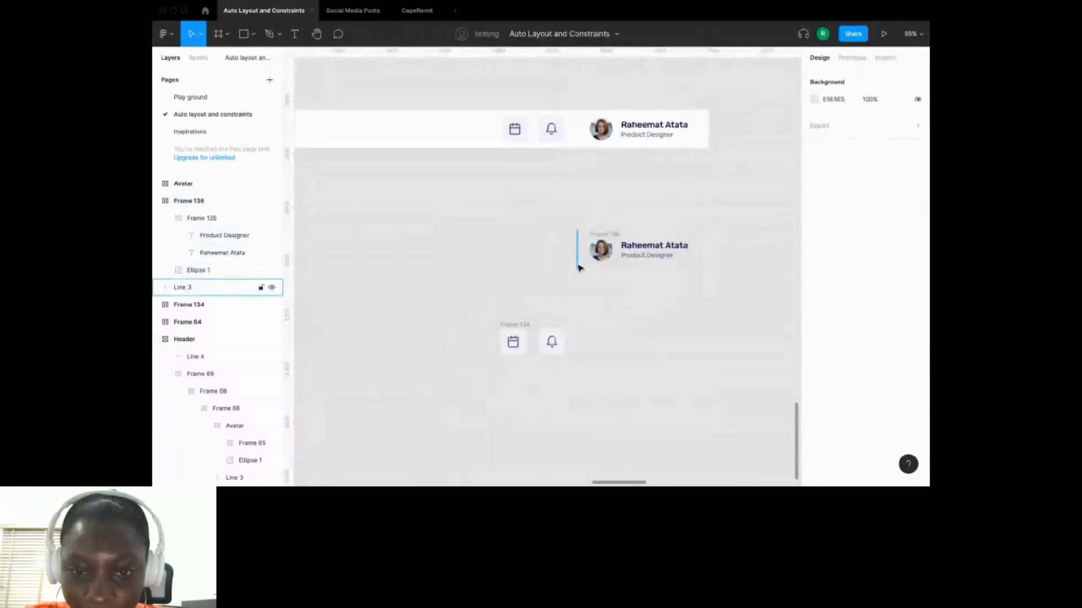
{"action": "left_click", "coordinate": [607, 233]}
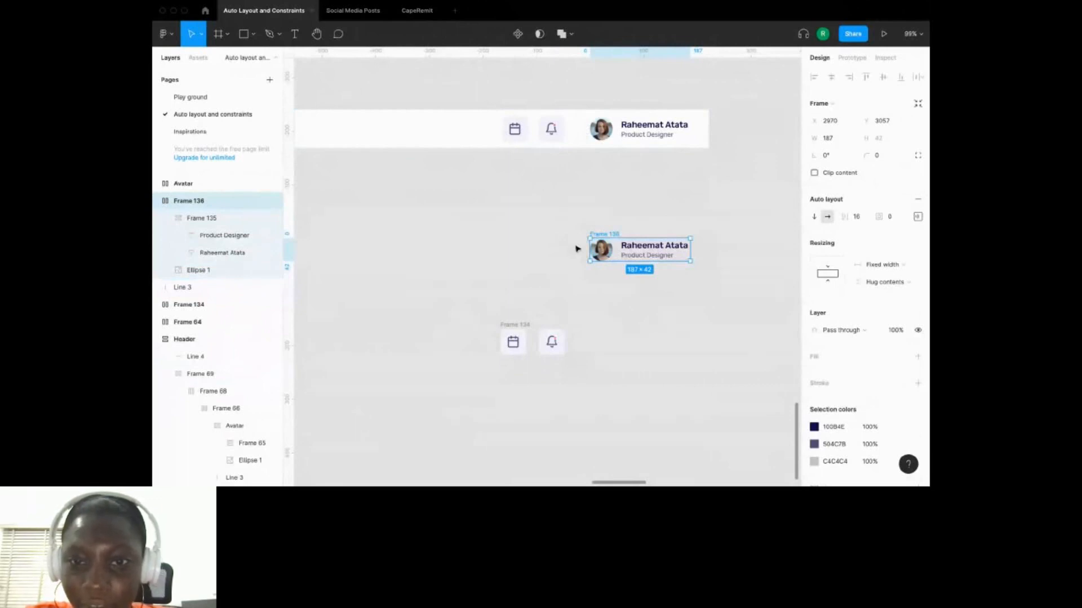
{"action": "left_click", "coordinate": [576, 249], "text": "shift"}
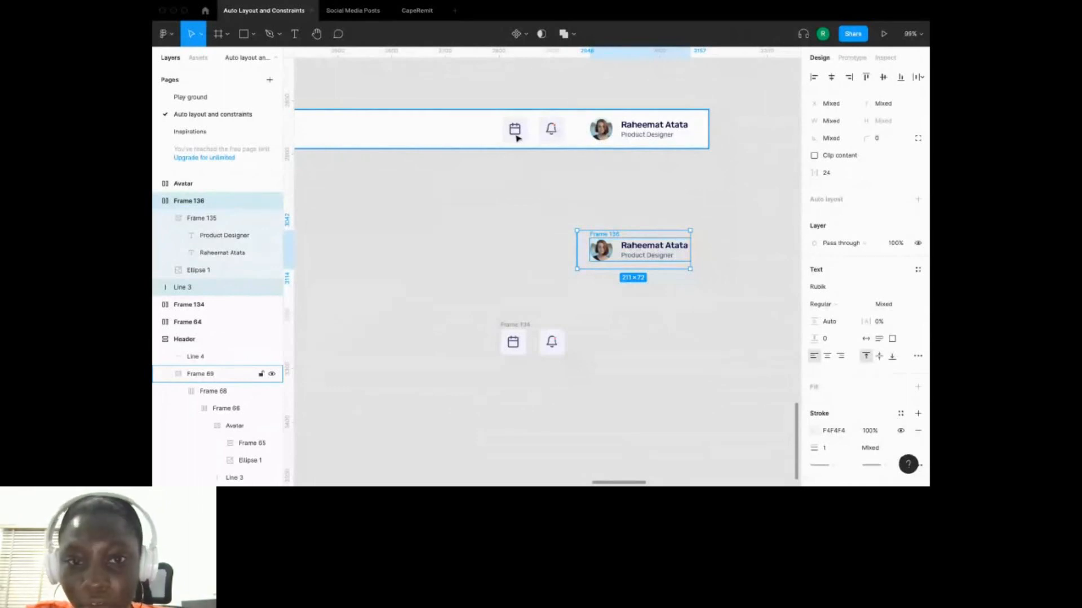
{"action": "key", "text": "Escape"}
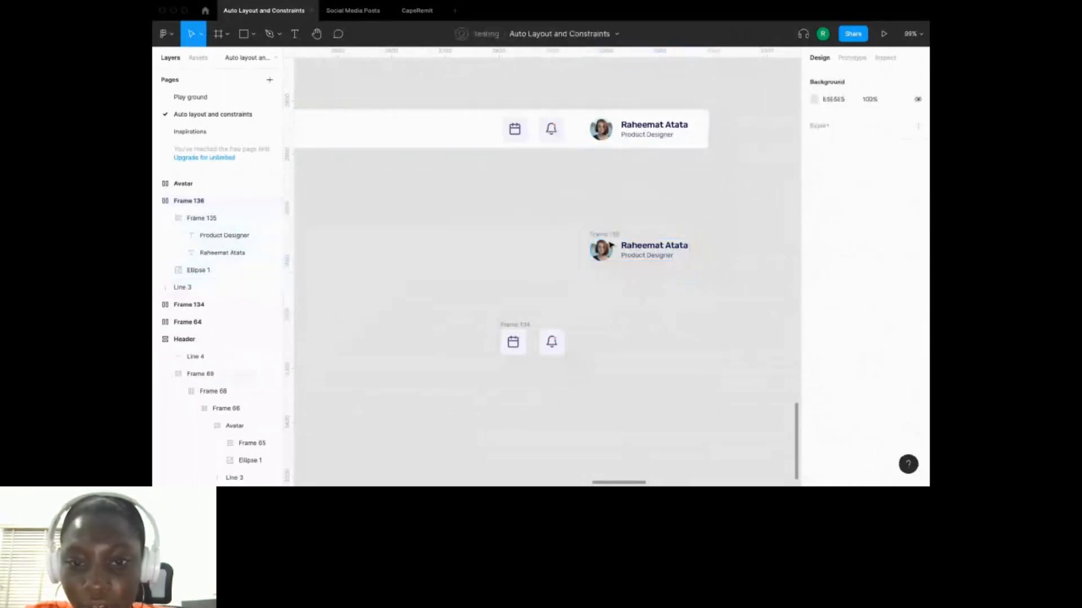
{"action": "left_click", "coordinate": [610, 245]}
{"action": "left_click", "coordinate": [578, 243], "text": "shift"}
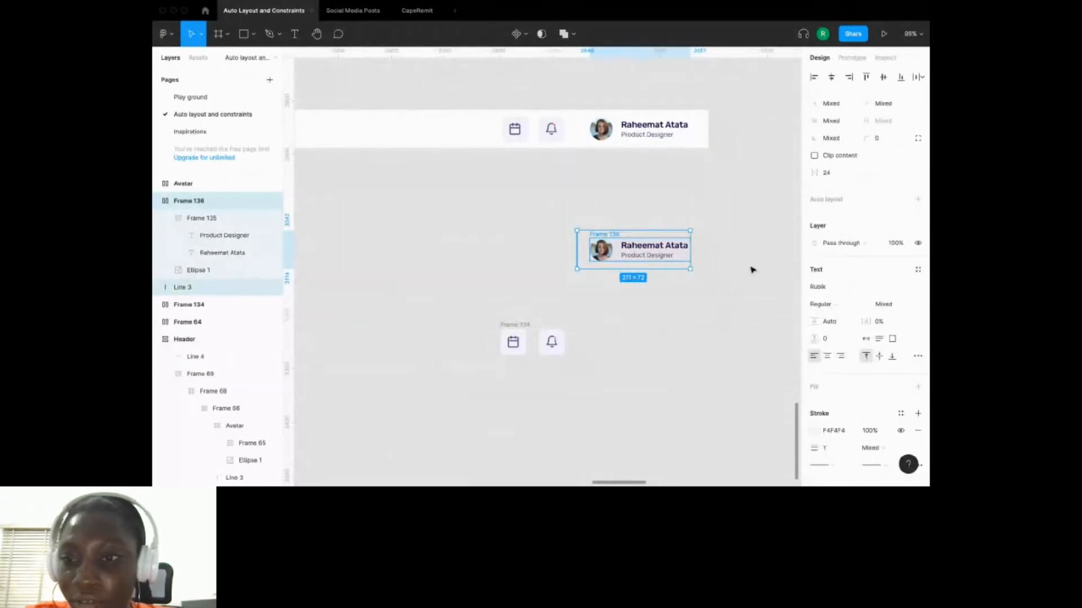
{"action": "left_click", "coordinate": [918, 199]}
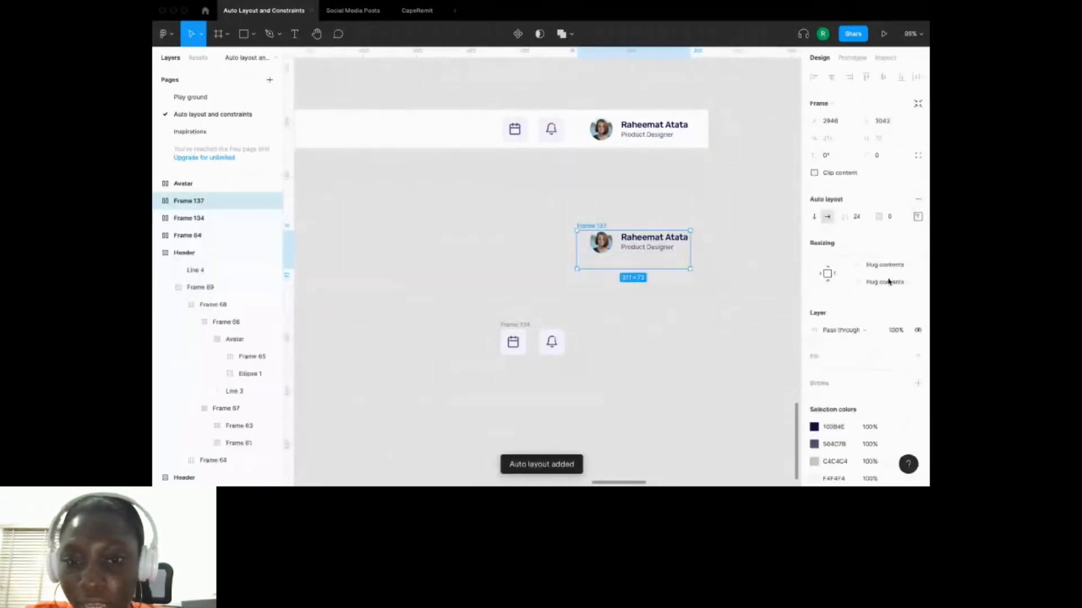
{"action": "left_click", "coordinate": [889, 282]}
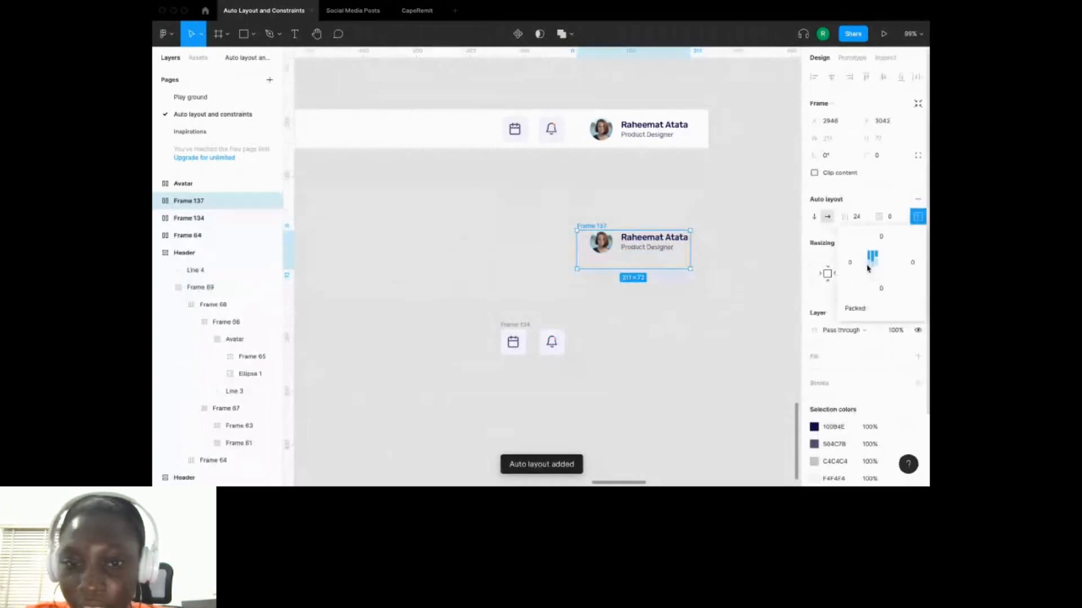
{"action": "left_click", "coordinate": [879, 259]}
{"action": "left_click", "coordinate": [683, 339]}
{"action": "scroll", "coordinate": [658, 355], "scroll_direction": "left", "scroll_amount": 1}
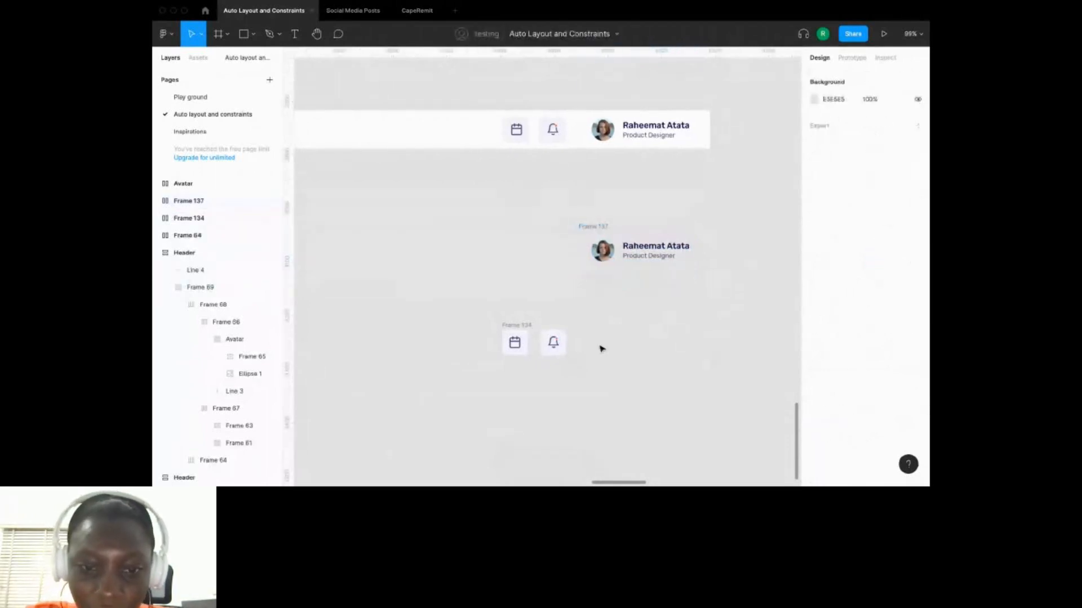
Move the calendar and bell frame beside the profile frame and wrap both in a horizontal auto layout with vertically centred contents.
{"action": "left_click_drag", "start_coordinate": [520, 327], "coordinate": [509, 232]}
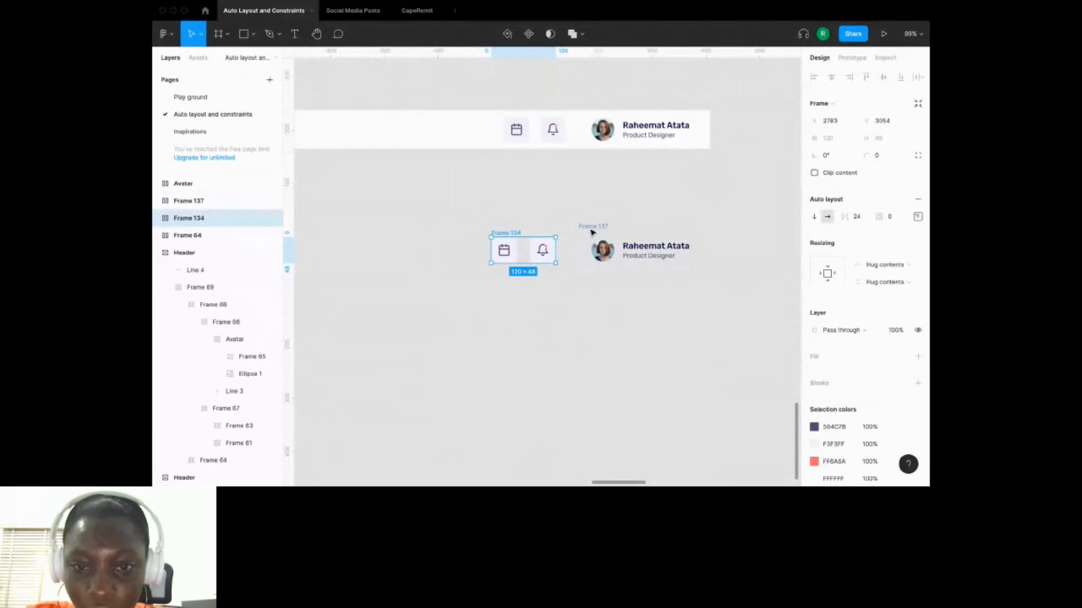
{"action": "left_click", "coordinate": [585, 248]}
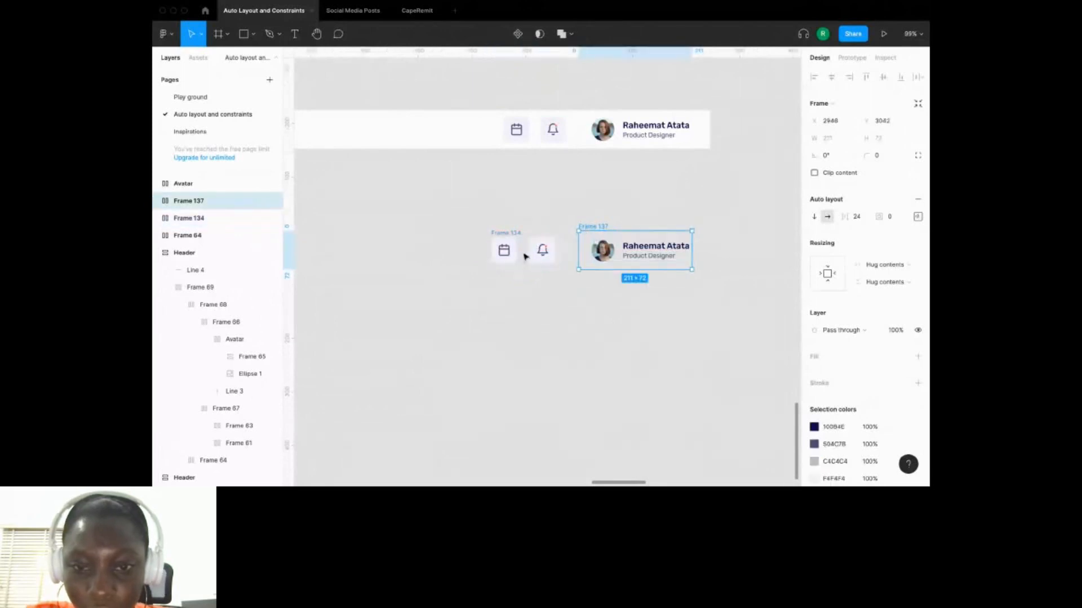
{"action": "left_click", "coordinate": [509, 231], "text": "shift"}
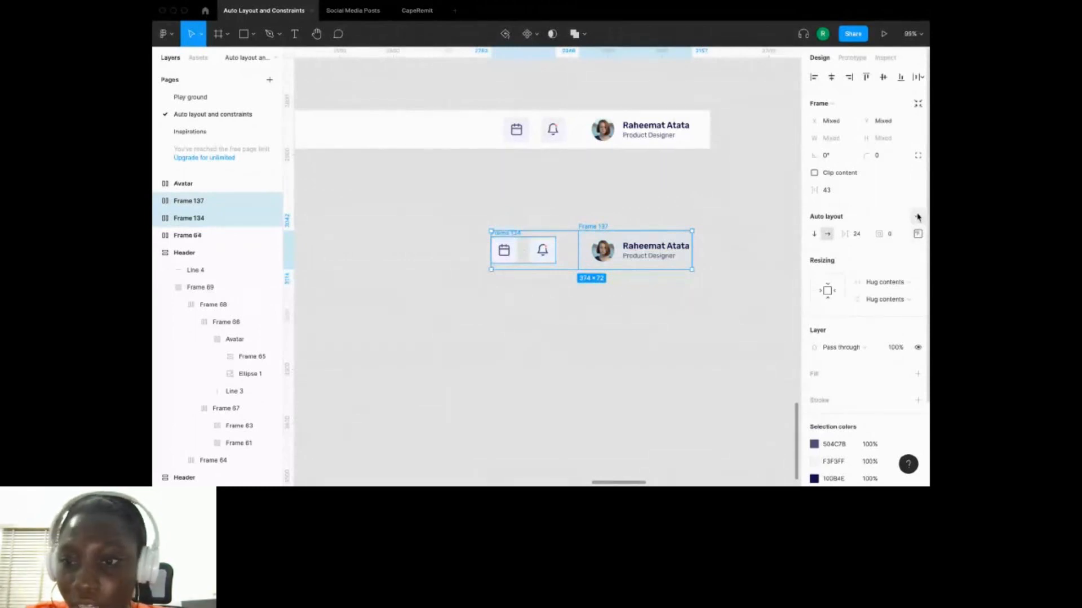
{"action": "left_click", "coordinate": [918, 218]}
{"action": "left_click", "coordinate": [918, 217]}
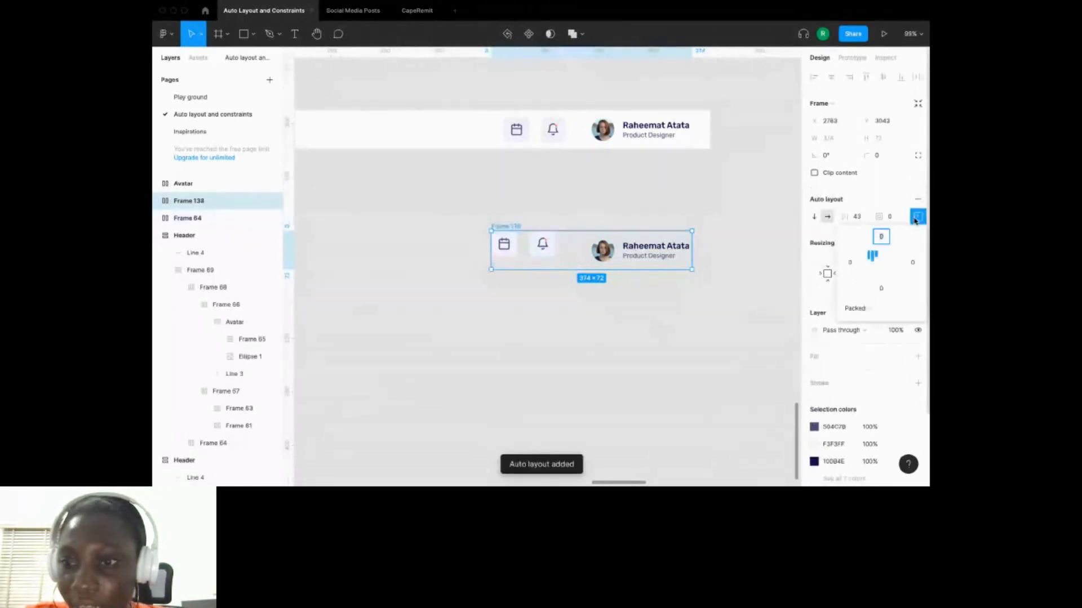
{"action": "left_click", "coordinate": [871, 262]}
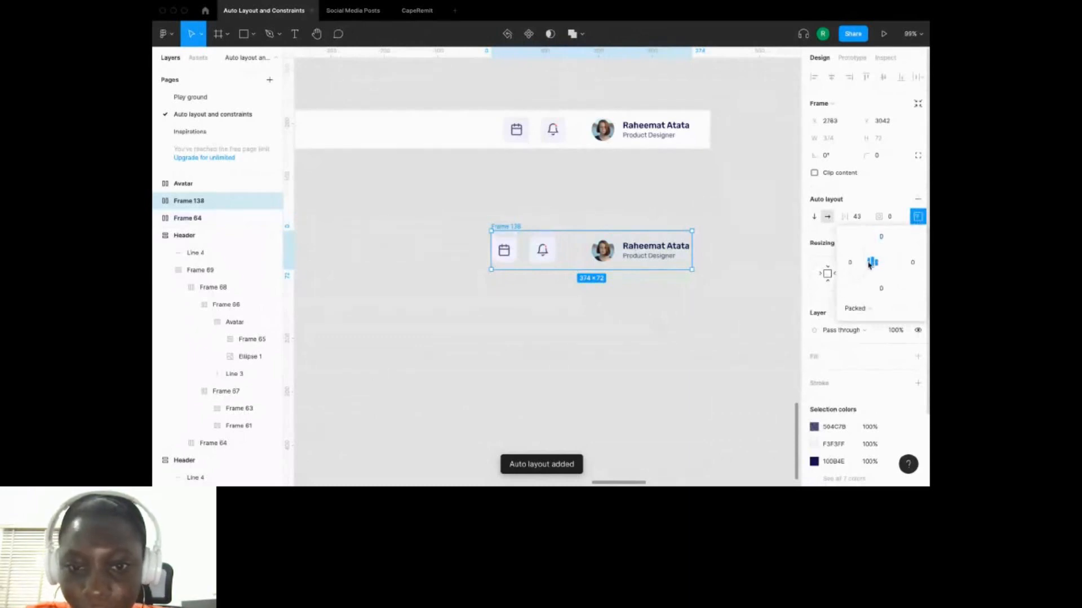
{"action": "left_click", "coordinate": [726, 282]}
Slightly reduce the spacing between the calendar and bell icons and the profile frame in their shared auto layout.
{"action": "left_click", "coordinate": [504, 227]}
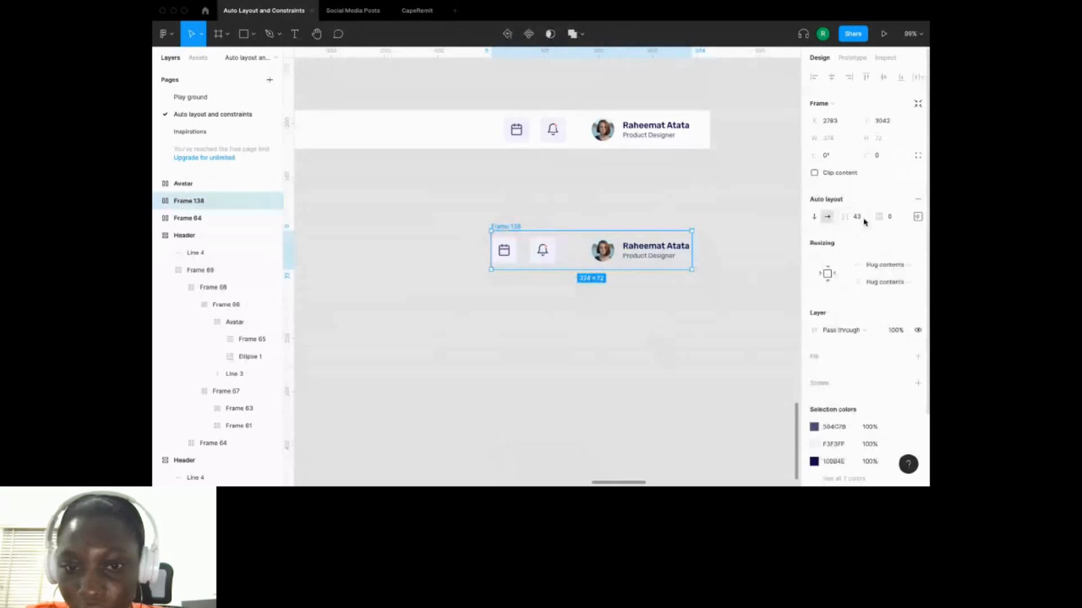
{"action": "left_click_drag", "start_coordinate": [846, 218], "coordinate": [843, 219]}
{"action": "left_click", "coordinate": [697, 342]}
Ungroup the copied search bar frame below the Header into its loose search icon and Search text.
{"action": "scroll", "coordinate": [669, 352], "scroll_direction": "down", "scroll_amount": 5}
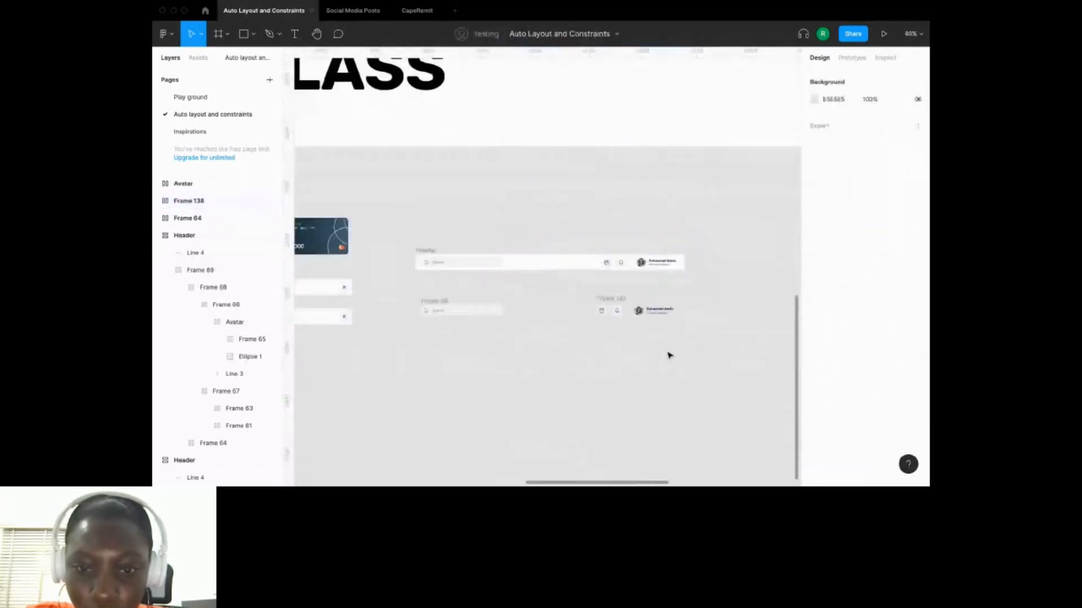
{"action": "scroll", "coordinate": [667, 354], "scroll_direction": "left", "scroll_amount": 1}
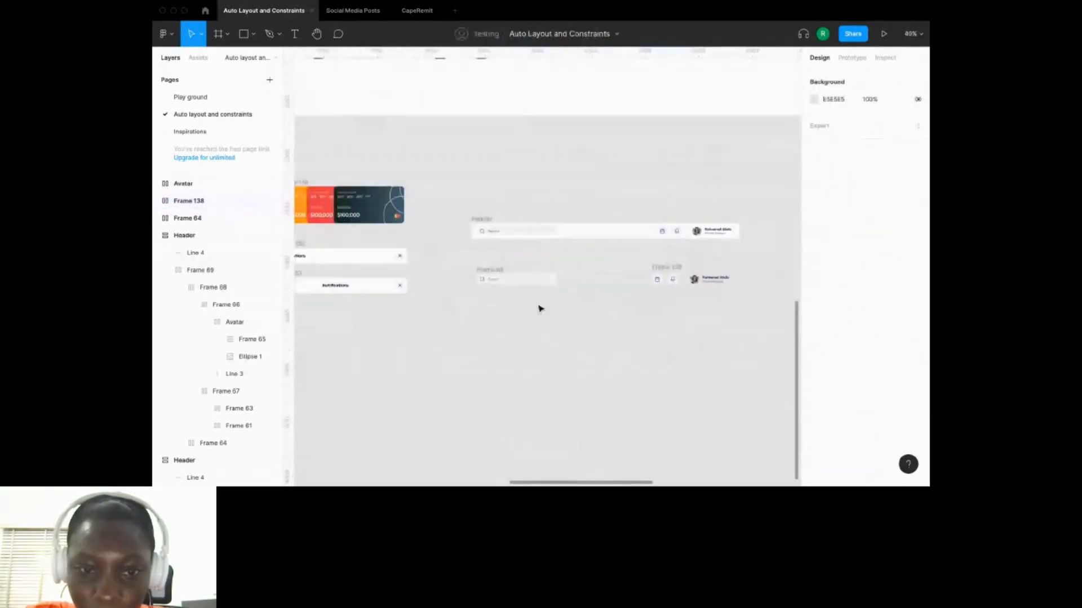
{"action": "left_click", "coordinate": [500, 278]}
{"action": "scroll", "coordinate": [496, 271], "scroll_direction": "up", "scroll_amount": 5}
{"action": "left_click", "coordinate": [485, 209]}
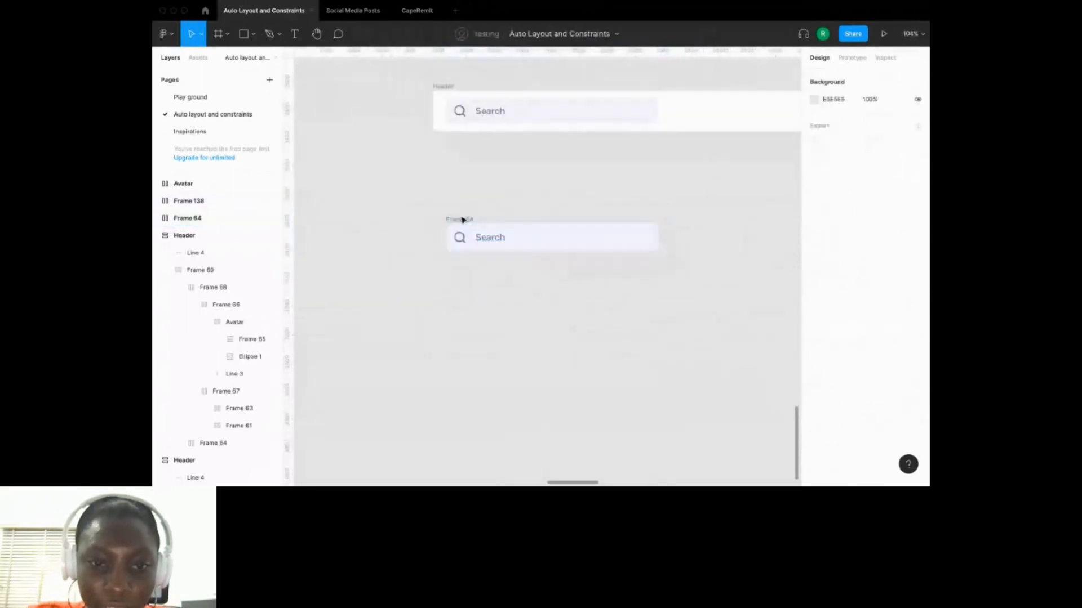
{"action": "left_click", "coordinate": [464, 220]}
{"action": "right_click", "coordinate": [566, 239]}
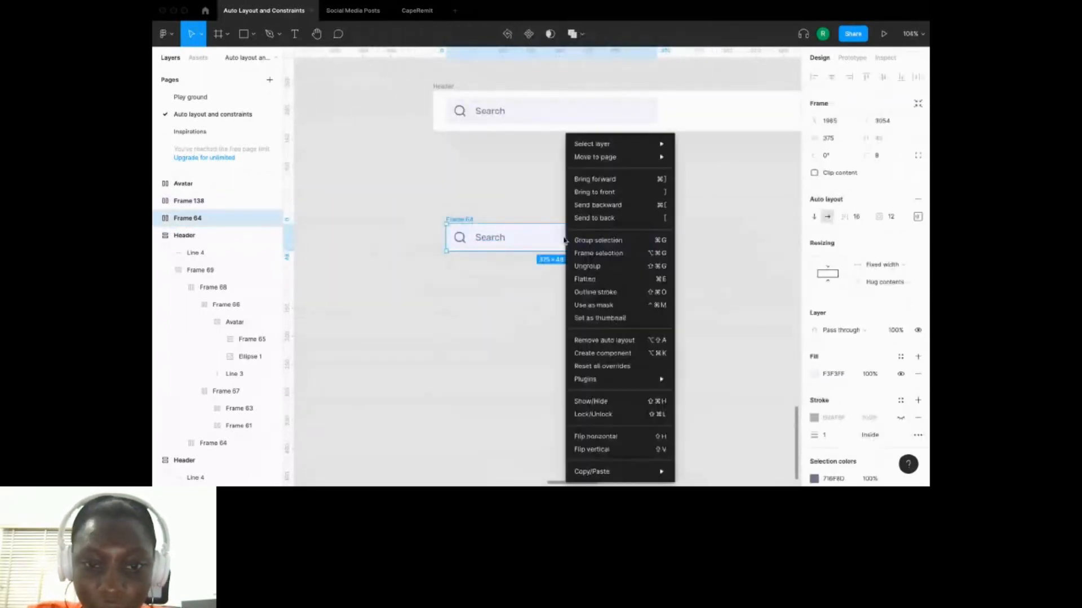
{"action": "left_click", "coordinate": [589, 267]}
{"action": "left_click", "coordinate": [472, 226]}
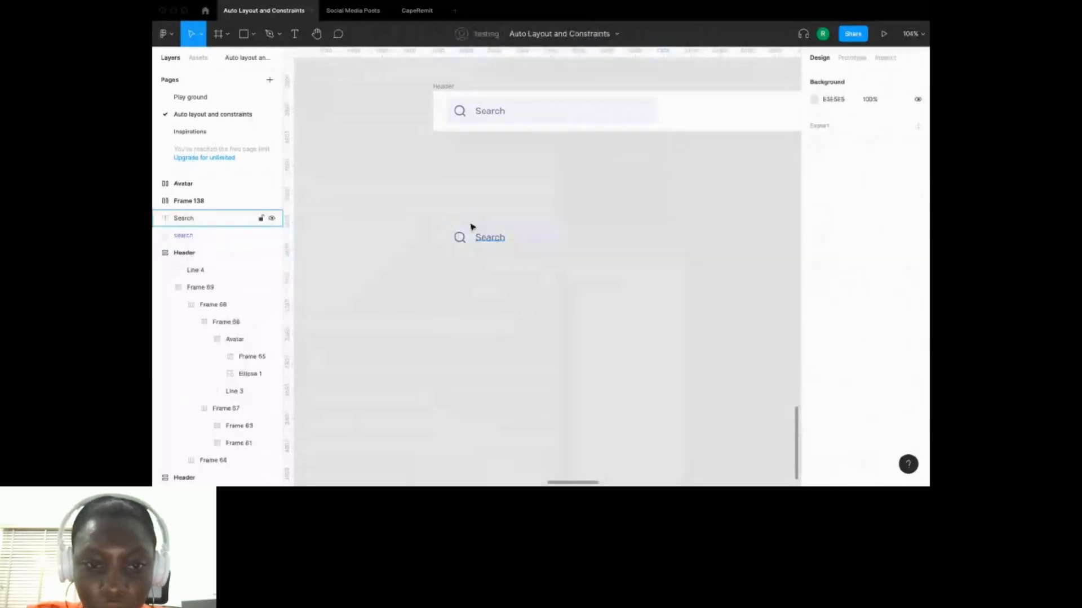
Set the loose Search text to auto width so its box fits the word.
{"action": "left_click", "coordinate": [460, 238]}
{"action": "left_click", "coordinate": [496, 238], "text": "shift"}
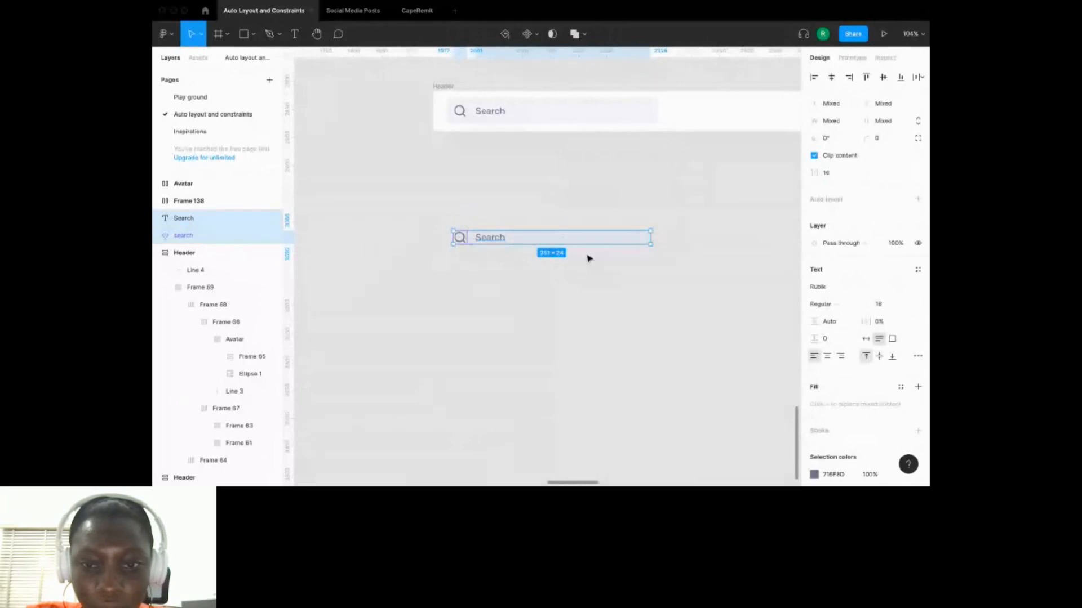
{"action": "left_click", "coordinate": [507, 259]}
{"action": "left_click", "coordinate": [490, 241]}
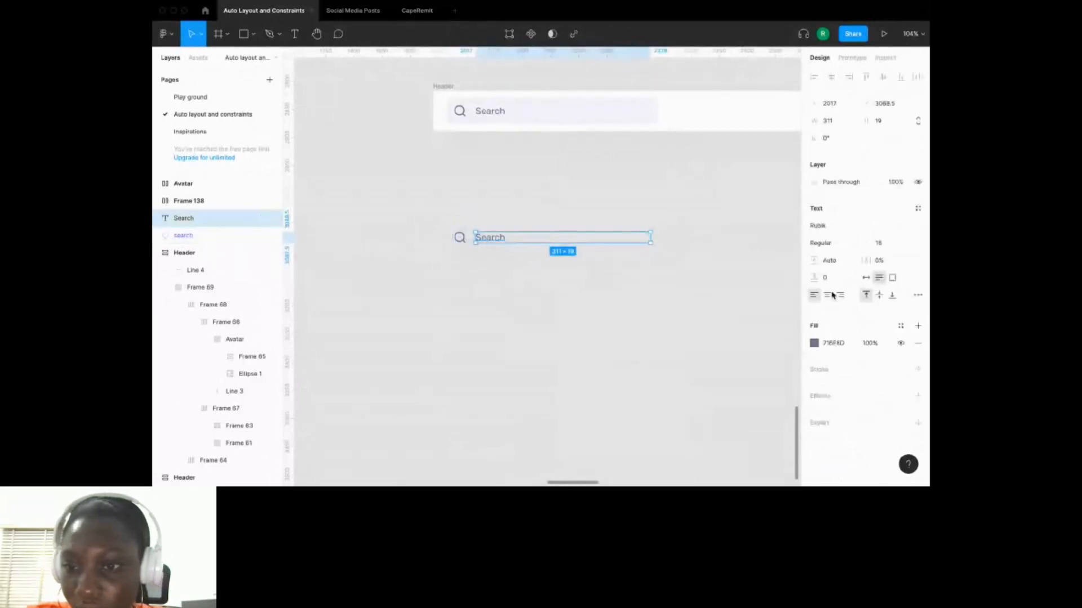
{"action": "left_click", "coordinate": [590, 308]}
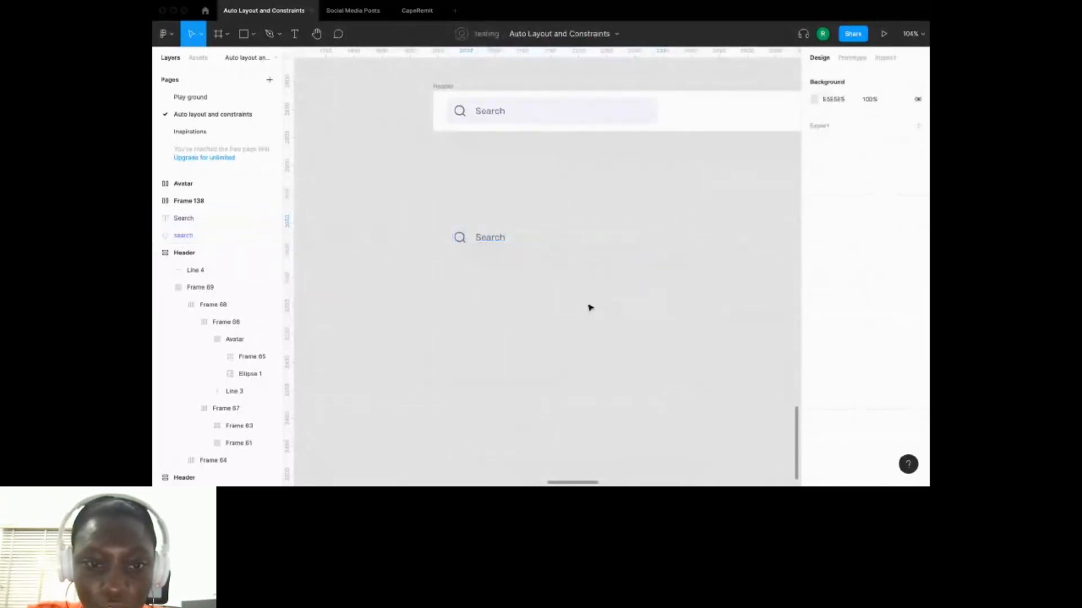
Wrap the search icon and the Search text in a horizontal auto layout.
{"action": "left_click", "coordinate": [460, 238]}
{"action": "left_click", "coordinate": [502, 239], "text": "shift"}
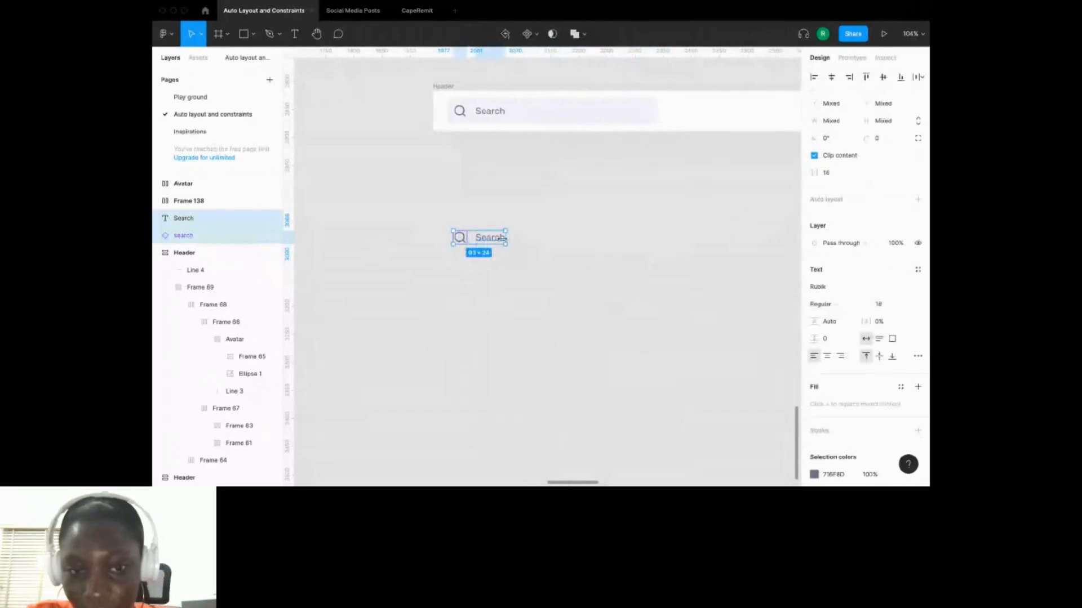
{"action": "left_click", "coordinate": [464, 275]}
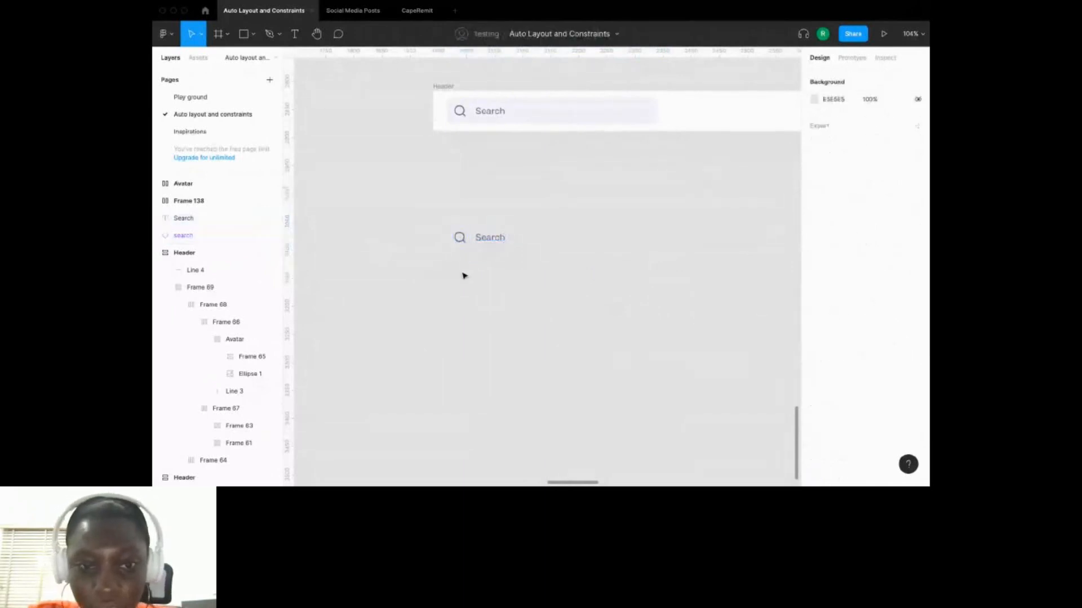
{"action": "key", "text": "shift+a"}
{"action": "left_click", "coordinate": [460, 239]}
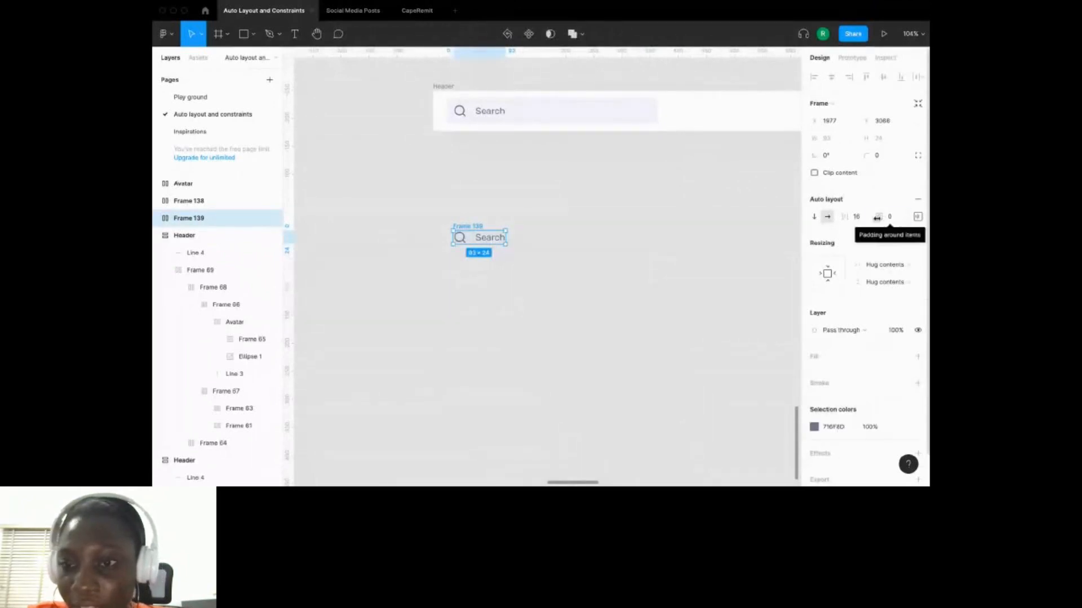
Set the padding around the items in the new search frame to 12.
{"action": "left_click_drag", "start_coordinate": [880, 219], "coordinate": [887, 218]}
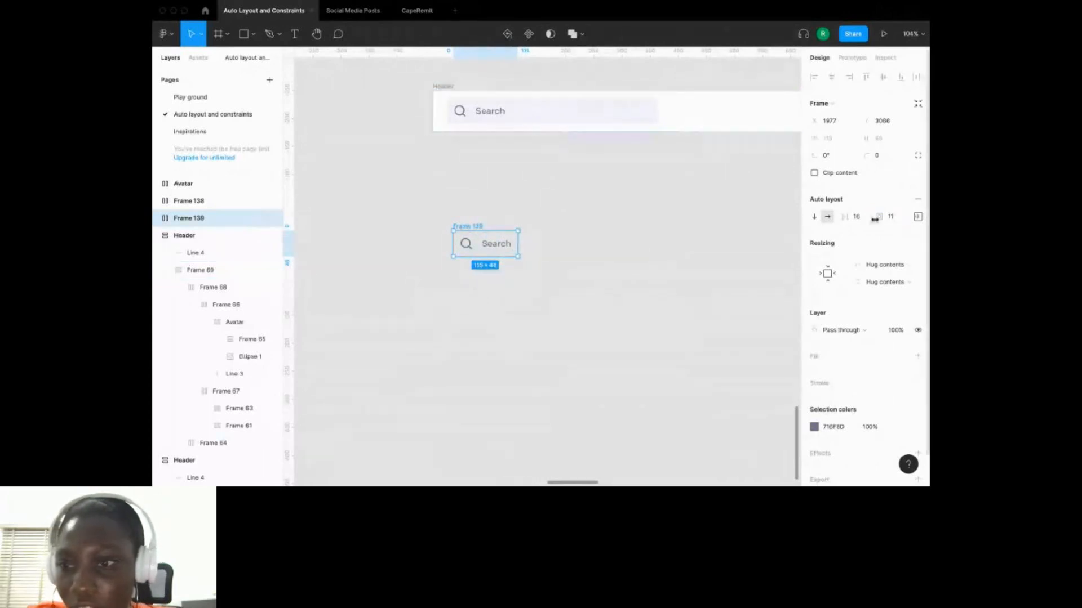
{"action": "left_click", "coordinate": [893, 220]}
{"action": "type", "text": "1"}
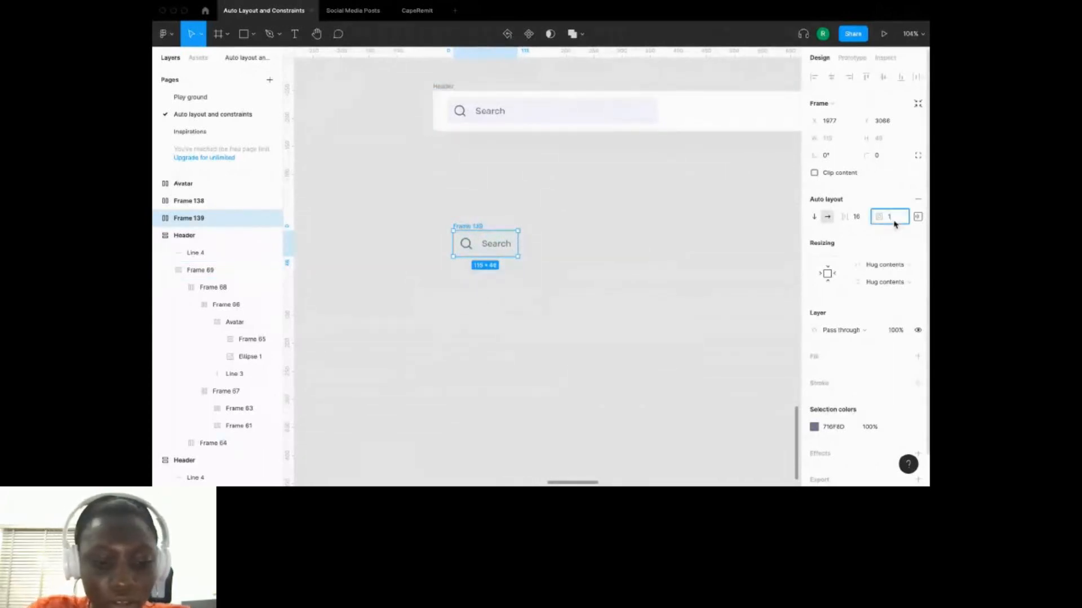
{"action": "key", "text": "Return"}
{"action": "left_click", "coordinate": [710, 307]}
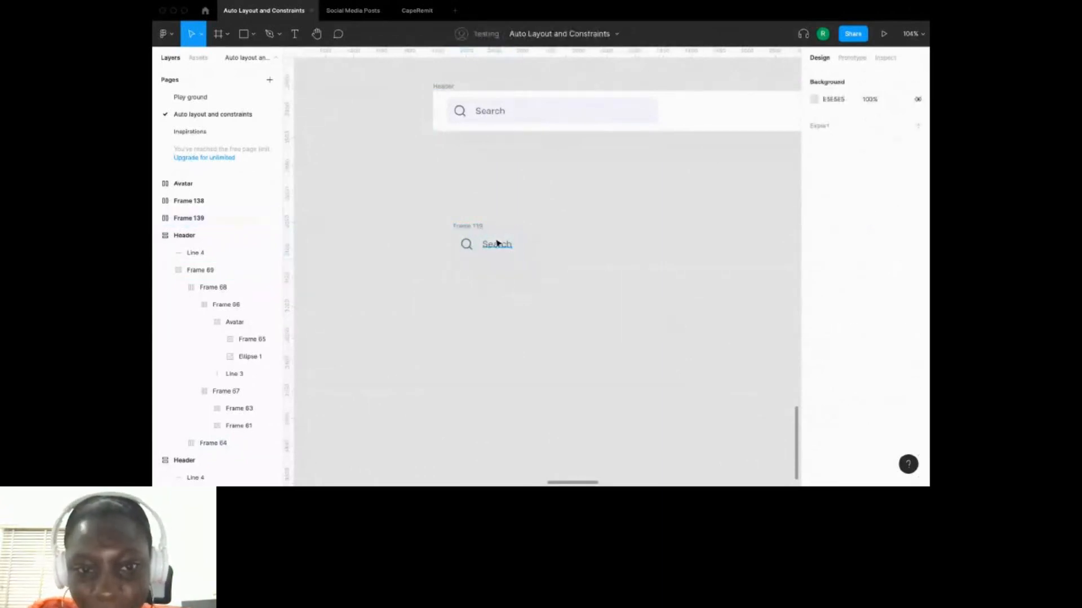
Add a white FFFFFF fill to the new search auto layout frame.
{"action": "left_click", "coordinate": [497, 244]}
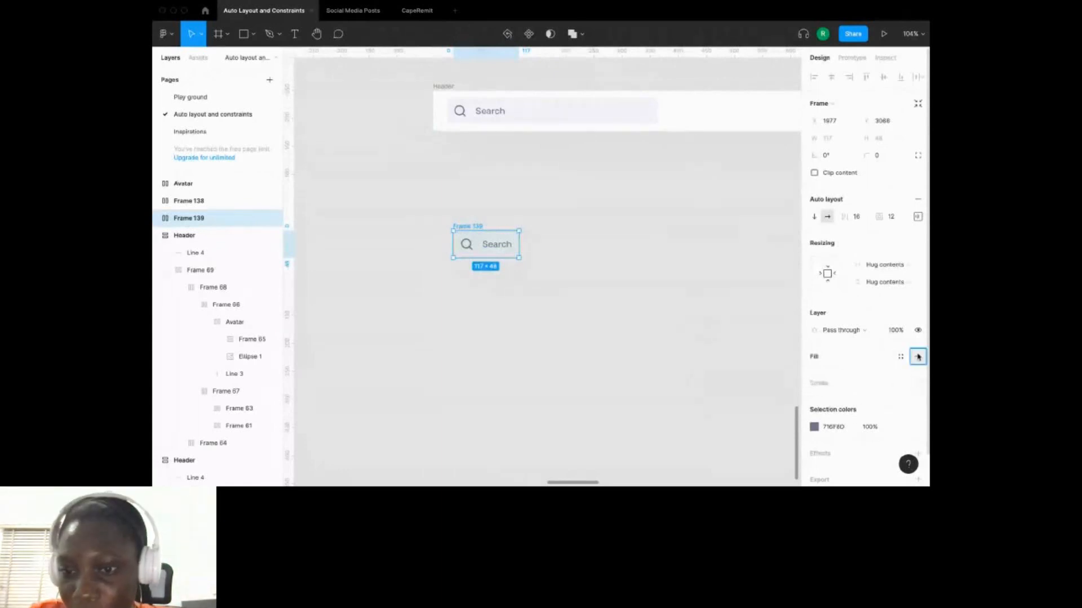
{"action": "left_click", "coordinate": [917, 356]}
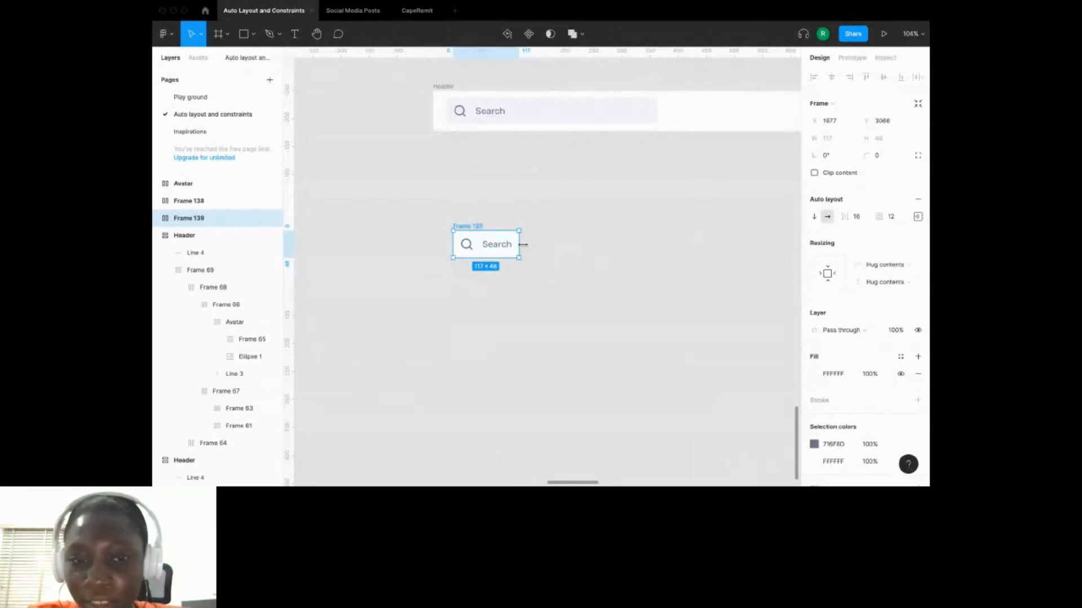
{"action": "left_click", "coordinate": [491, 245]}
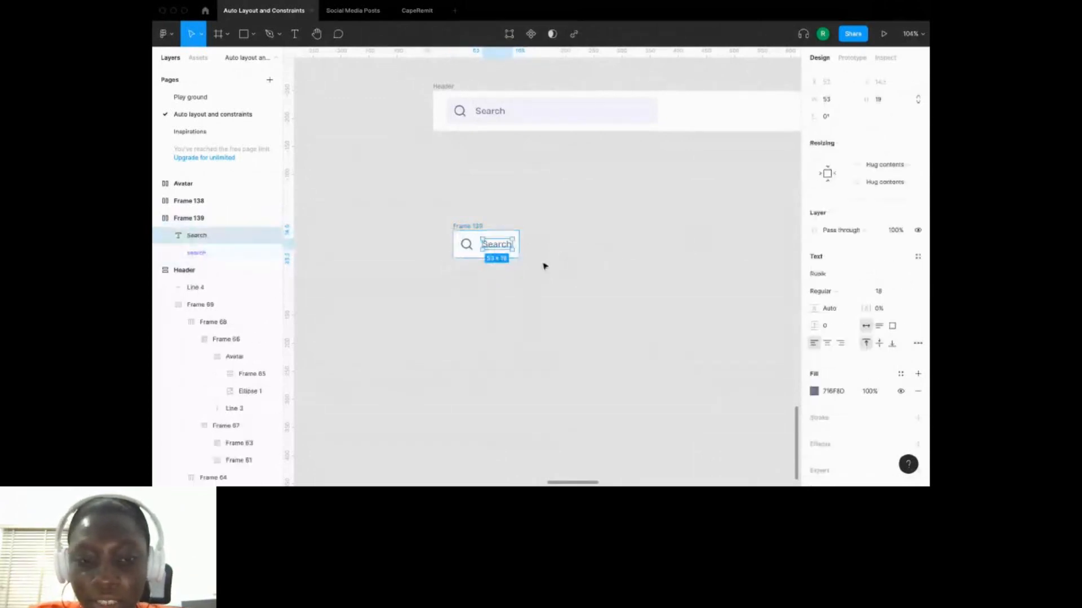
{"action": "key", "text": "Escape"}
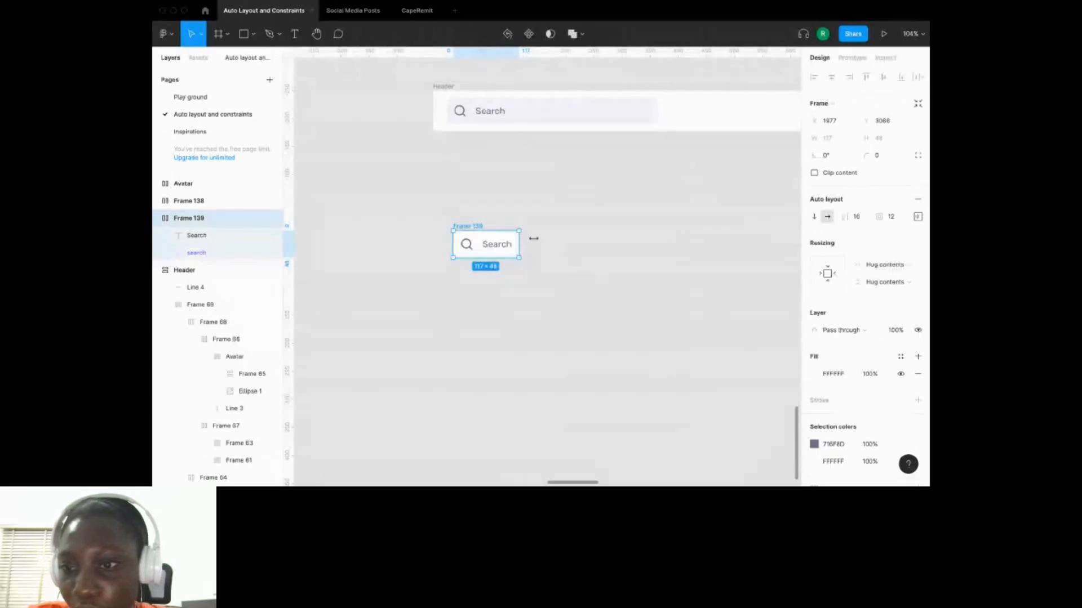
Widen the new search auto layout frame to 379 and round its corners with a radius of 8.
{"action": "left_click_drag", "start_coordinate": [519, 243], "coordinate": [666, 243]}
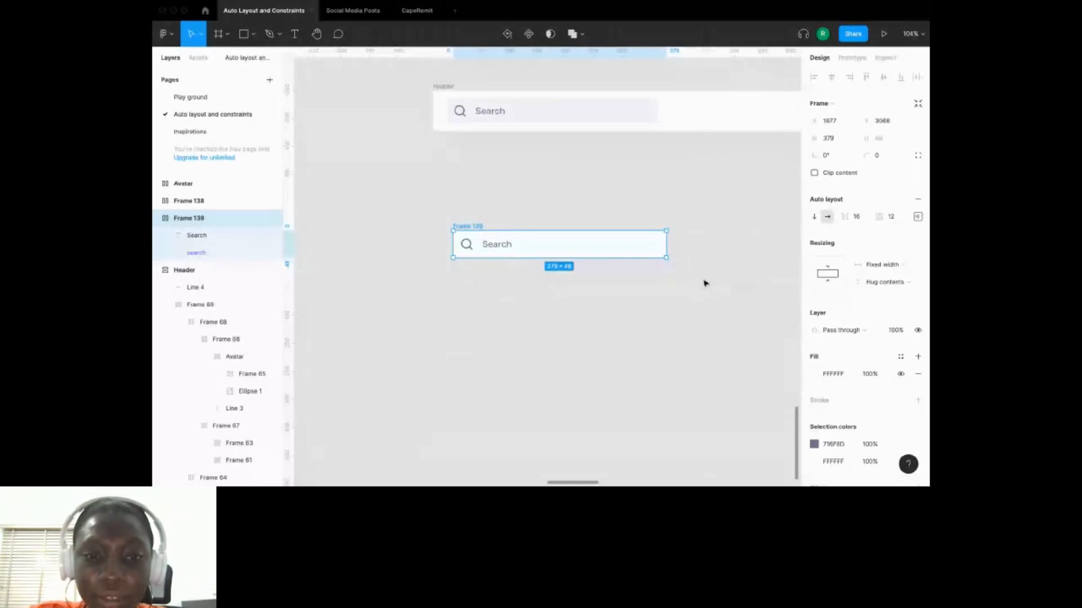
{"action": "left_click", "coordinate": [889, 159]}
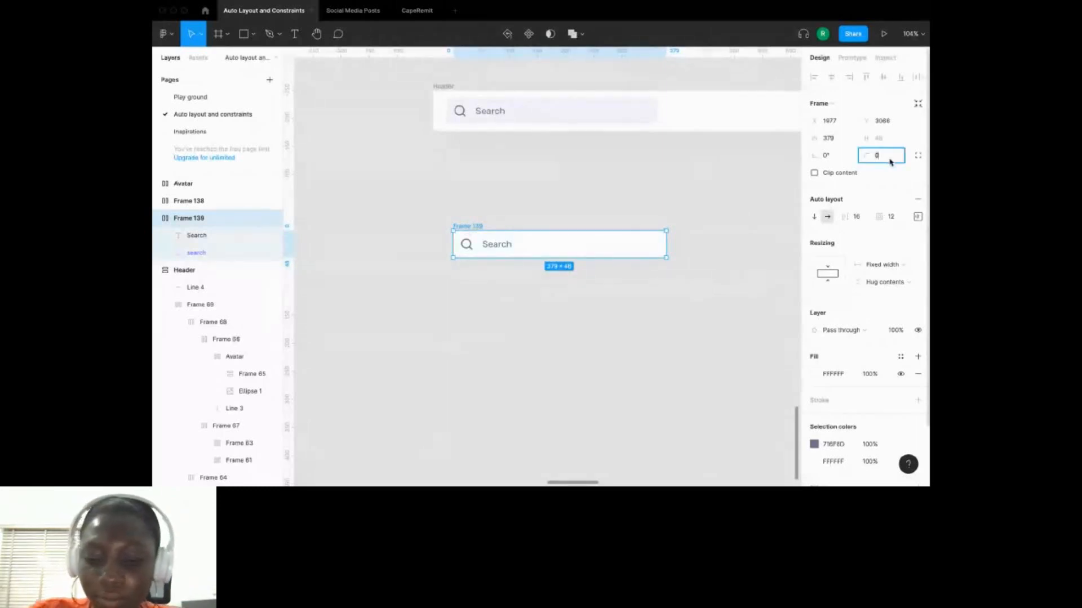
{"action": "type", "text": "8"}
{"action": "key", "text": "Return"}
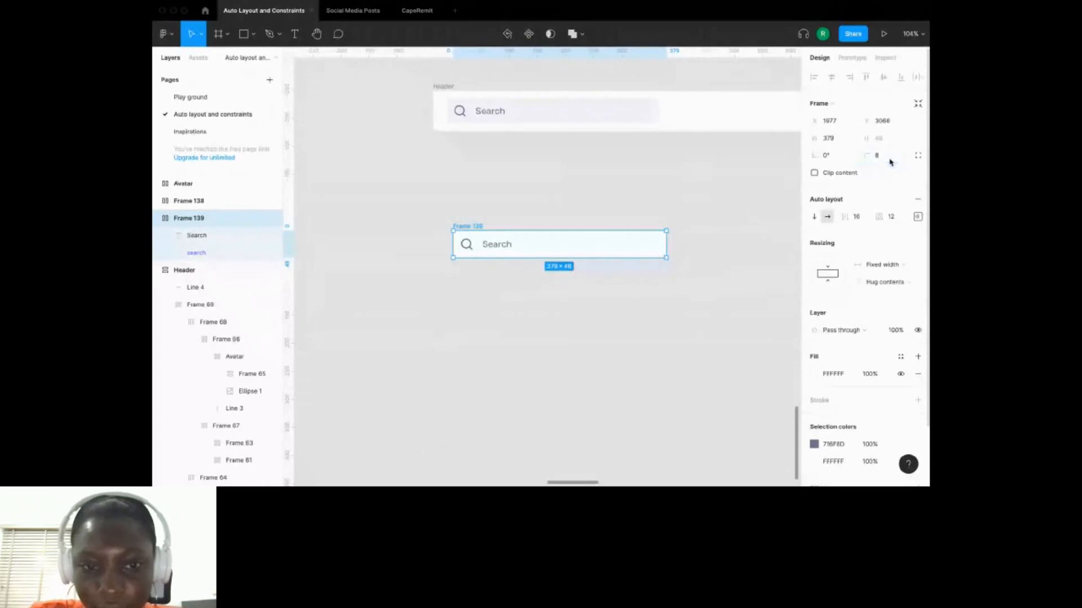
{"action": "left_click", "coordinate": [814, 216]}
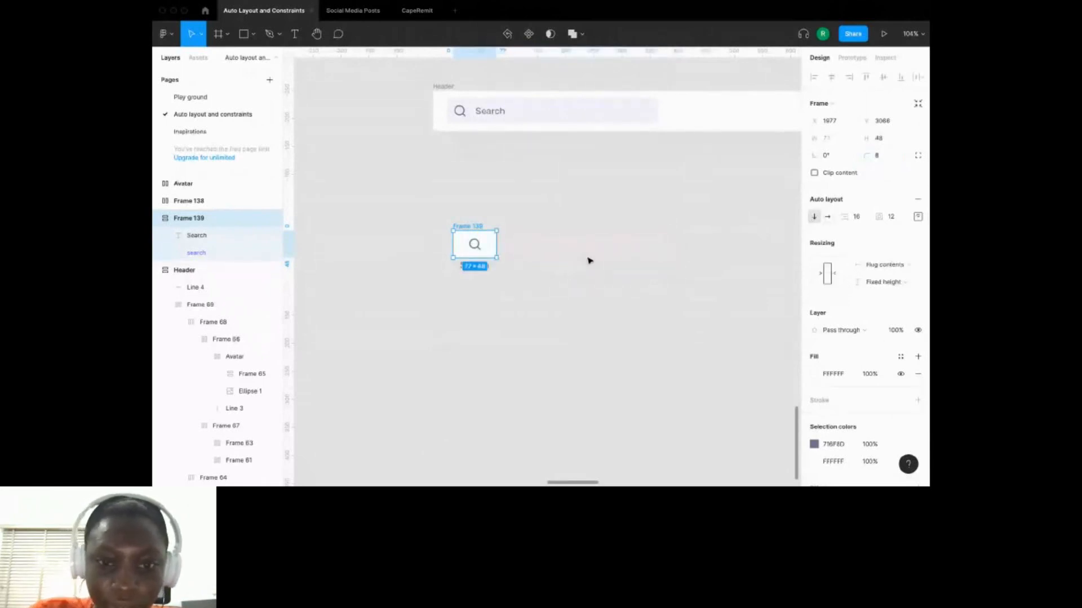
{"action": "key", "text": "super+z"}
{"action": "left_click", "coordinate": [623, 278]}
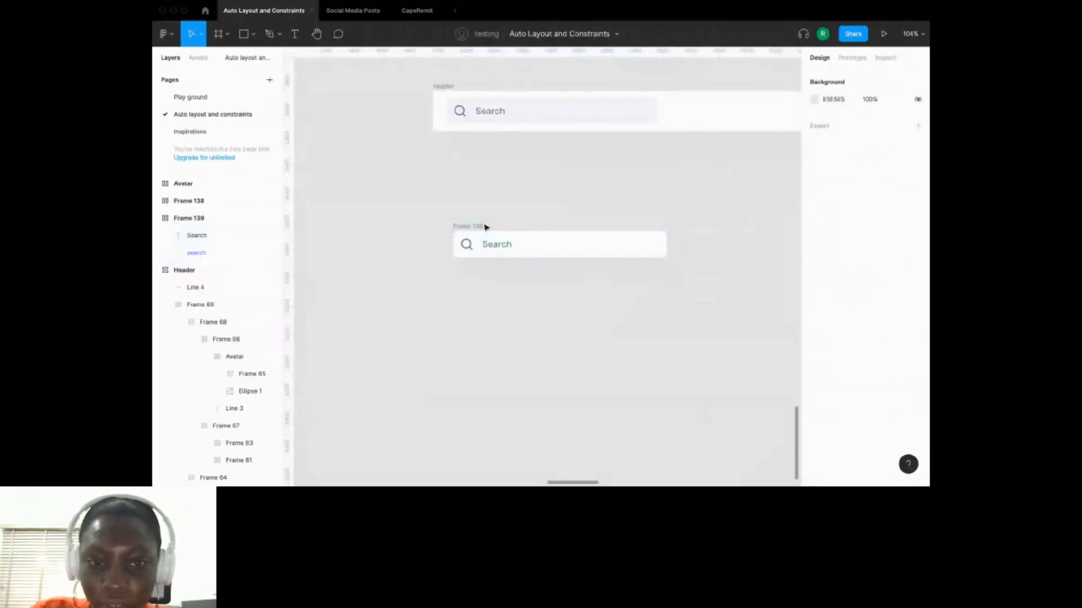
Inspect the new search frame and its search icon against the original Header's search bar and the icons-and-profile frame.
{"action": "left_click", "coordinate": [466, 227]}
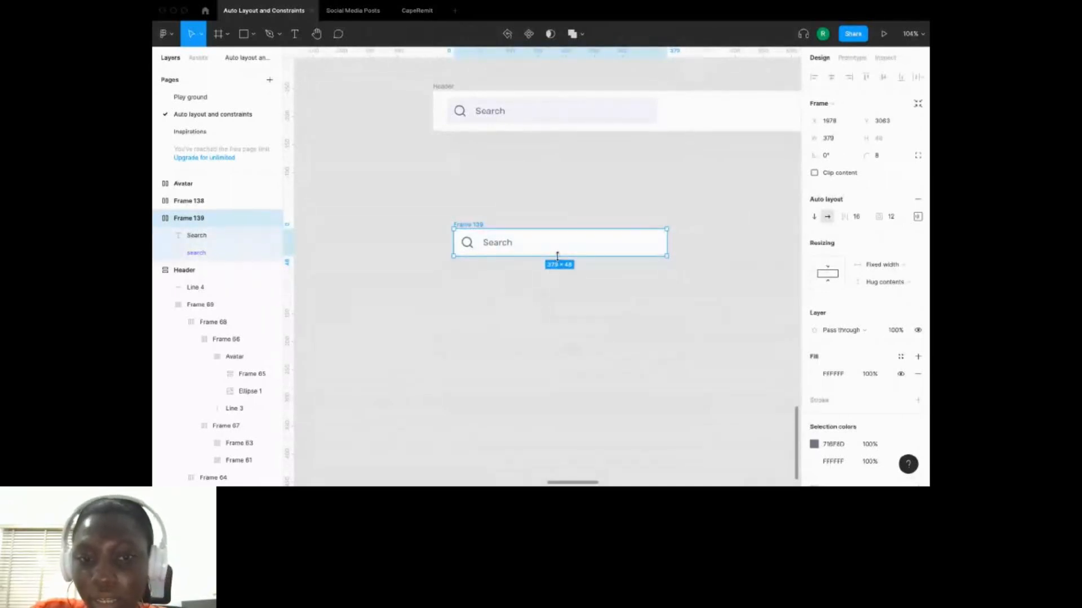
{"action": "scroll", "coordinate": [555, 252], "scroll_direction": "down", "scroll_amount": 2}
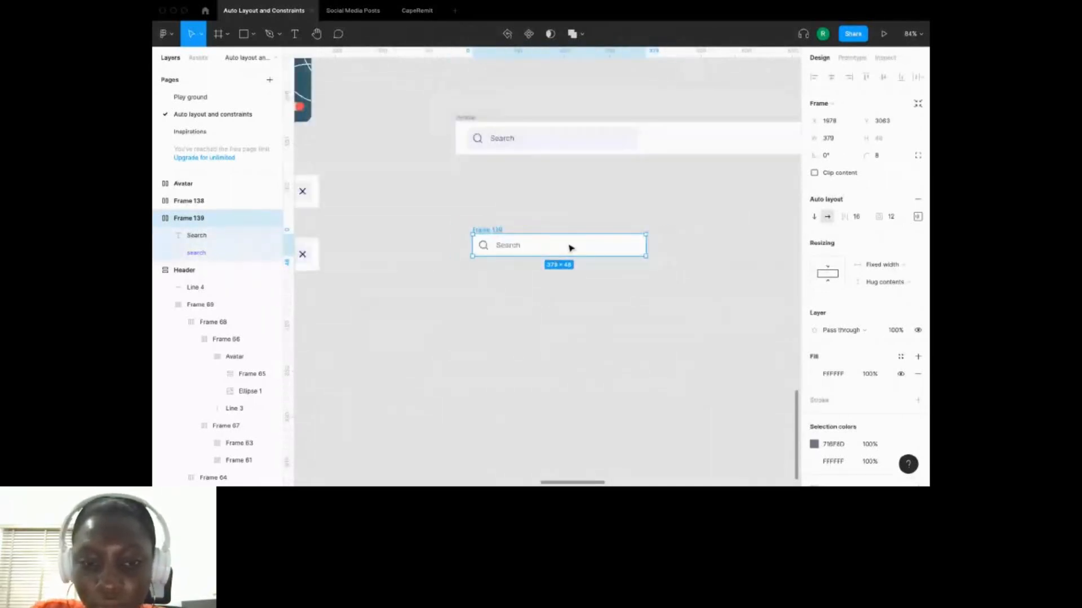
{"action": "scroll", "coordinate": [571, 248], "scroll_direction": "down", "scroll_amount": 3}
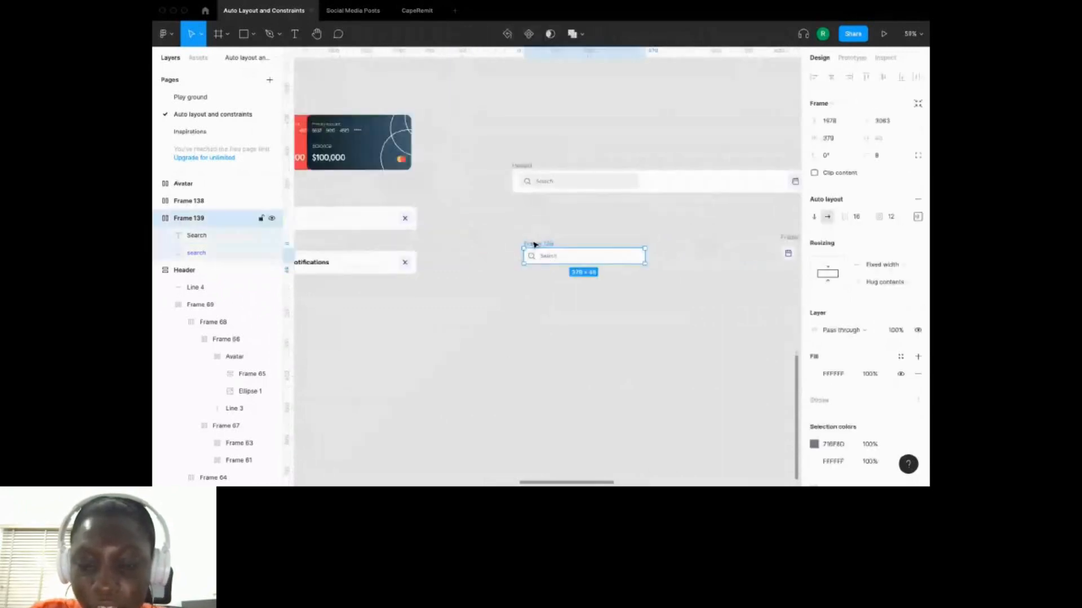
{"action": "scroll", "coordinate": [535, 244], "scroll_direction": "right", "scroll_amount": 4}
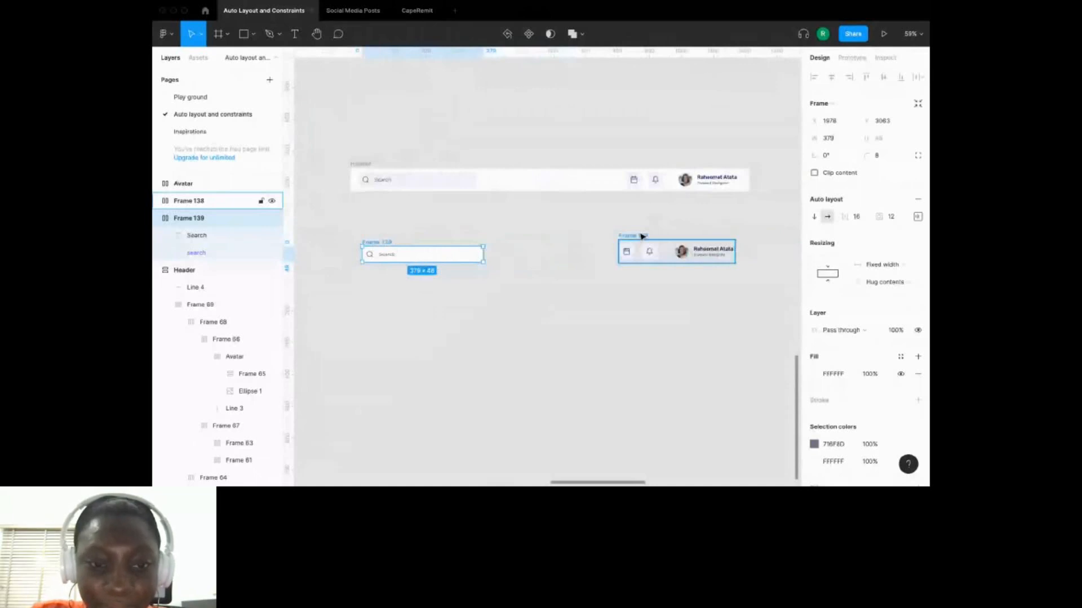
{"action": "key", "text": "Escape"}
{"action": "scroll", "coordinate": [380, 246], "scroll_direction": "up", "scroll_amount": 3}
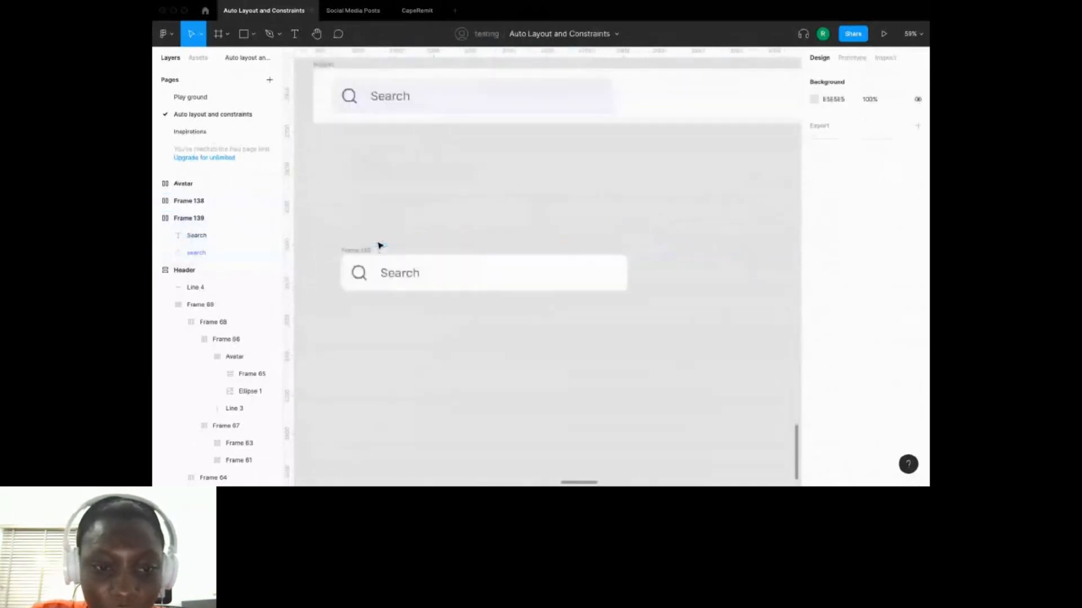
{"action": "left_click", "coordinate": [359, 274]}
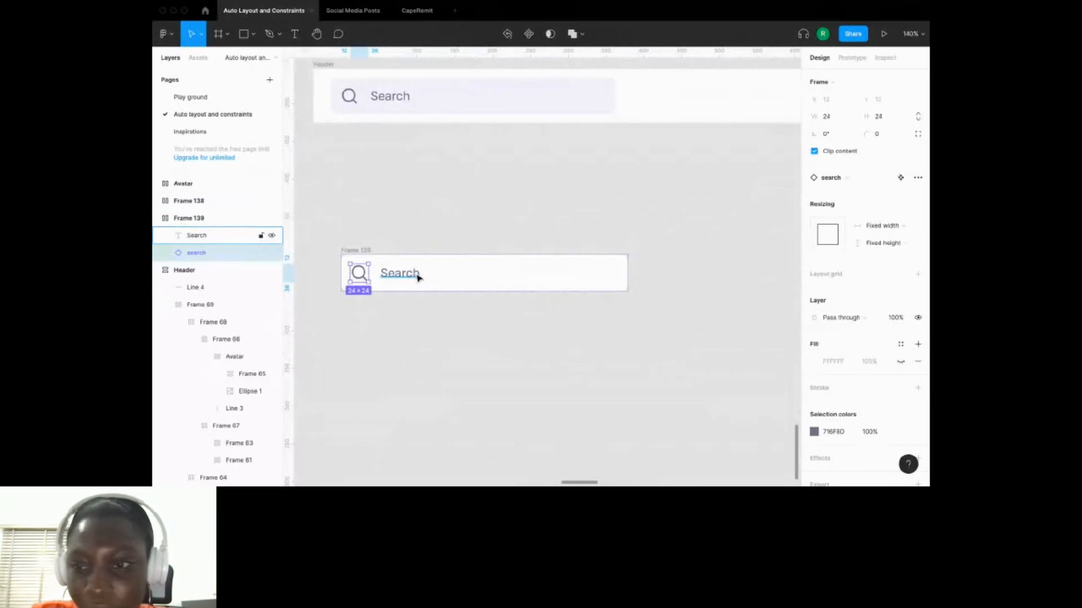
{"action": "left_click", "coordinate": [659, 330]}
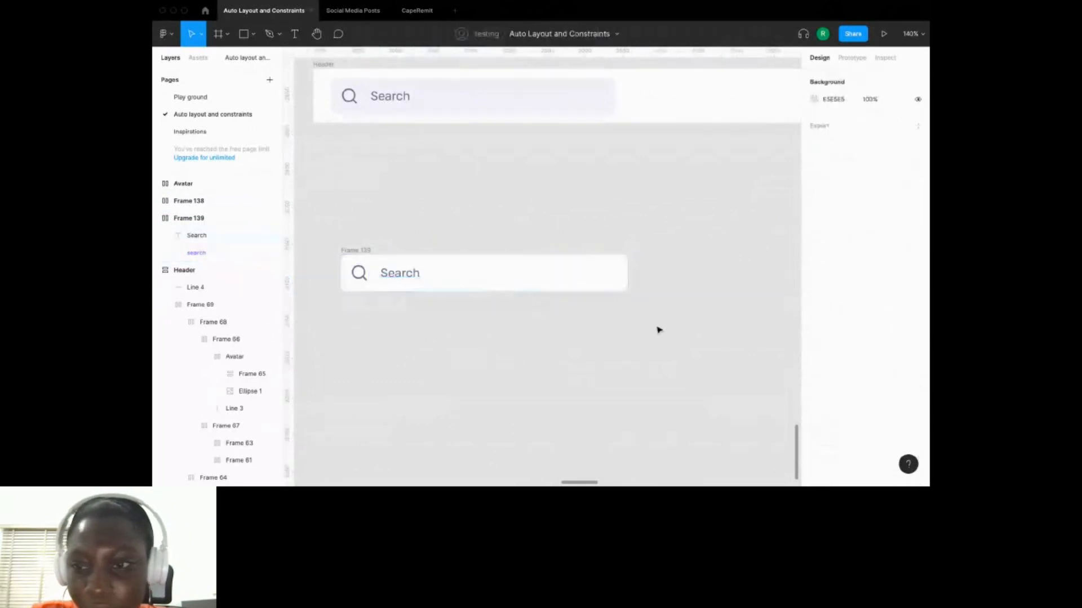
{"action": "scroll", "coordinate": [658, 328], "scroll_direction": "down", "scroll_amount": 4}
Wrap the search frame and the icons-and-profile frame together in one horizontal auto layout.
{"action": "left_click", "coordinate": [475, 278]}
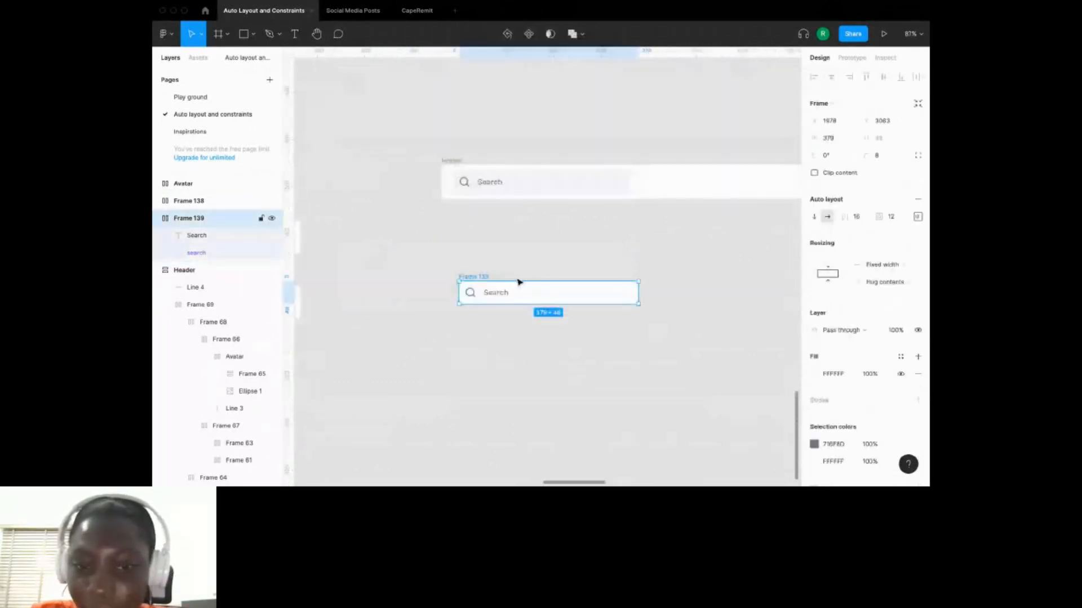
{"action": "scroll", "coordinate": [521, 283], "scroll_direction": "right", "scroll_amount": 1}
{"action": "scroll", "coordinate": [598, 301], "scroll_direction": "down", "scroll_amount": 1}
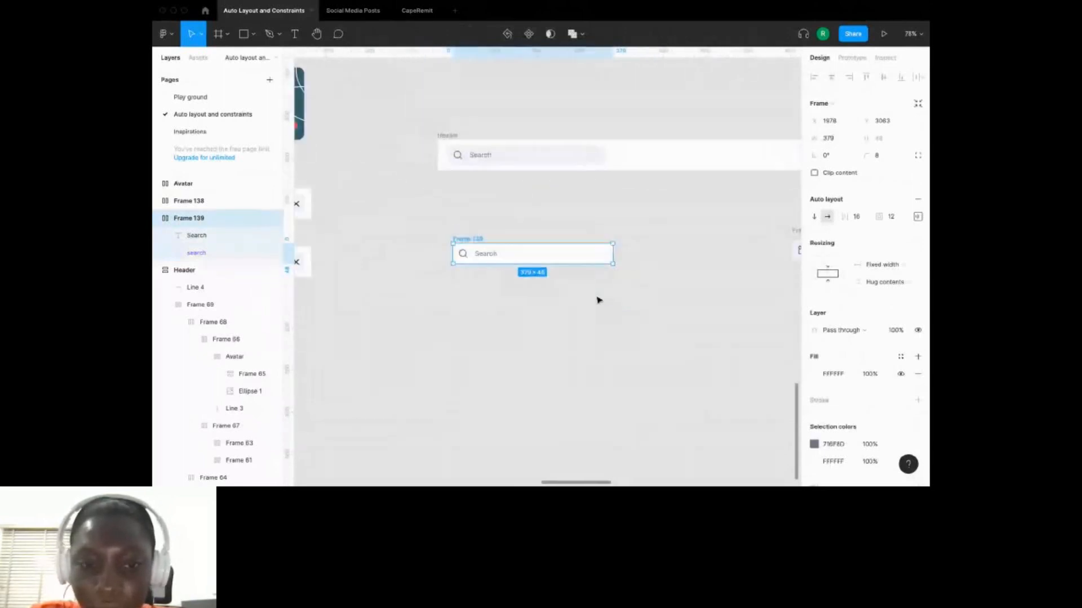
{"action": "scroll", "coordinate": [458, 237], "scroll_direction": "right", "scroll_amount": 2}
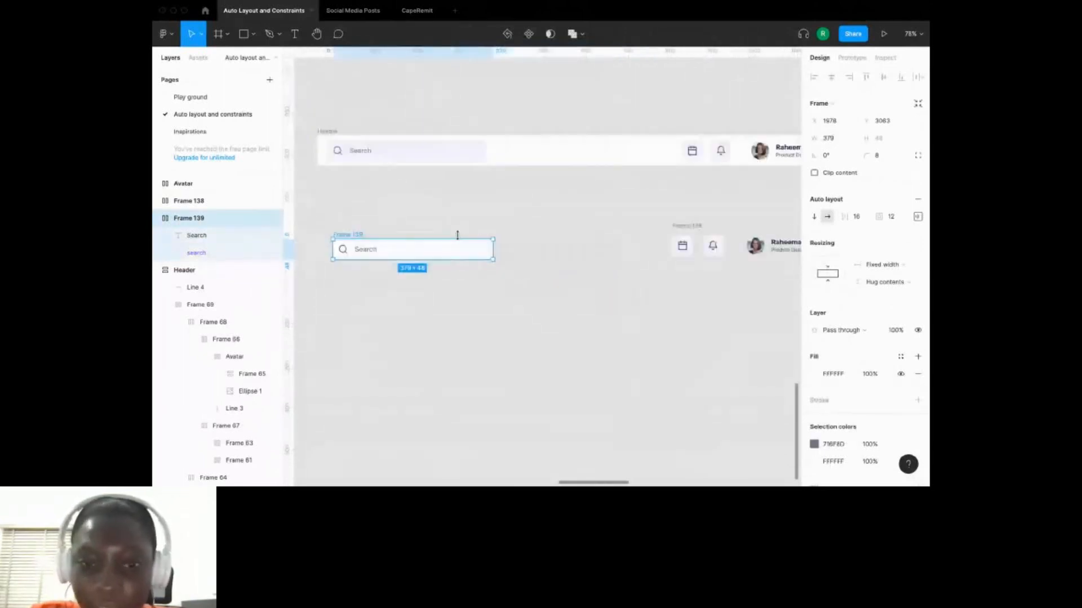
{"action": "left_click", "coordinate": [687, 226], "text": "shift"}
{"action": "scroll", "coordinate": [524, 226], "scroll_direction": "down", "scroll_amount": 1}
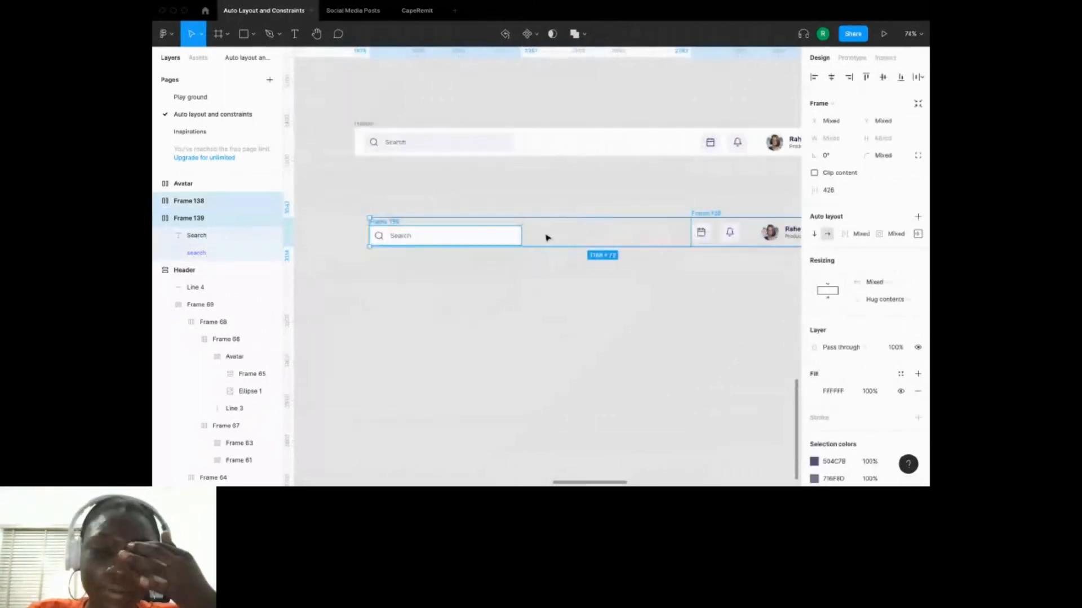
{"action": "left_click", "coordinate": [546, 303]}
{"action": "left_click", "coordinate": [394, 221]}
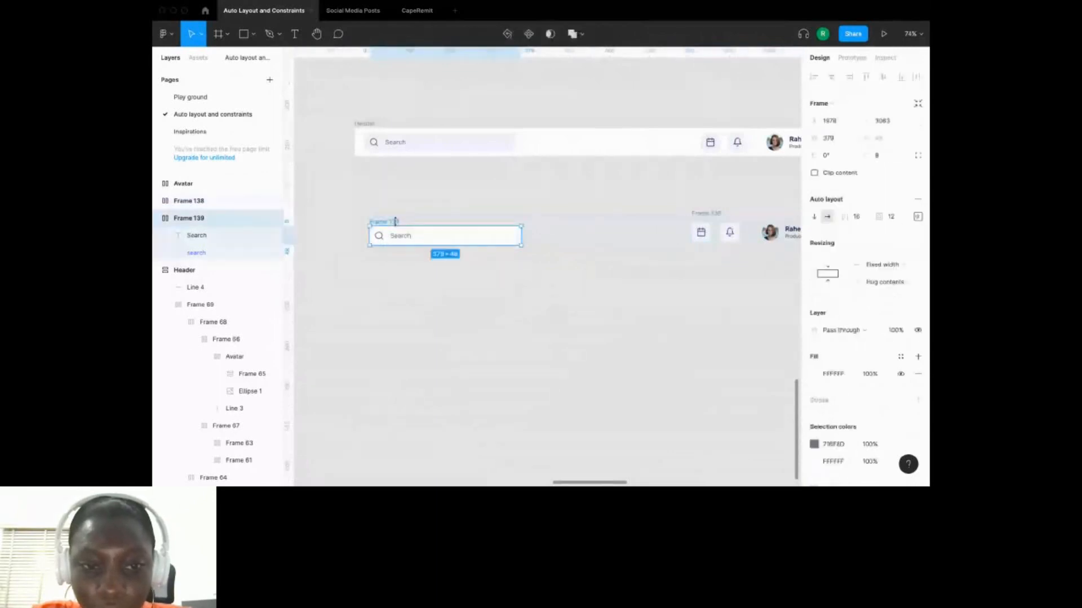
{"action": "left_click_drag", "start_coordinate": [708, 199], "coordinate": [478, 229]}
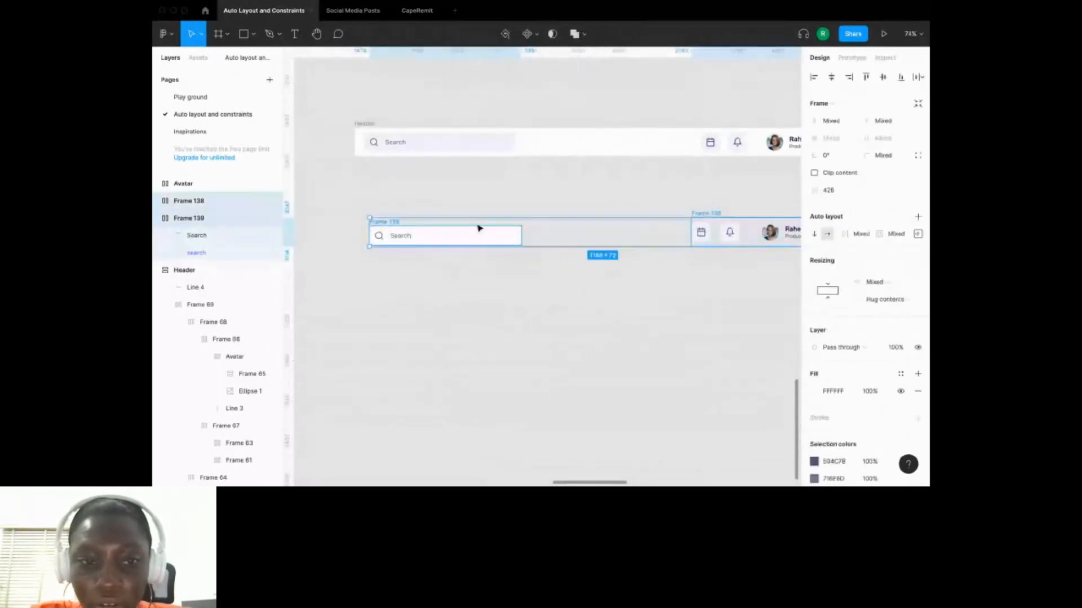
{"action": "left_click", "coordinate": [461, 327]}
{"action": "left_click", "coordinate": [387, 219]}
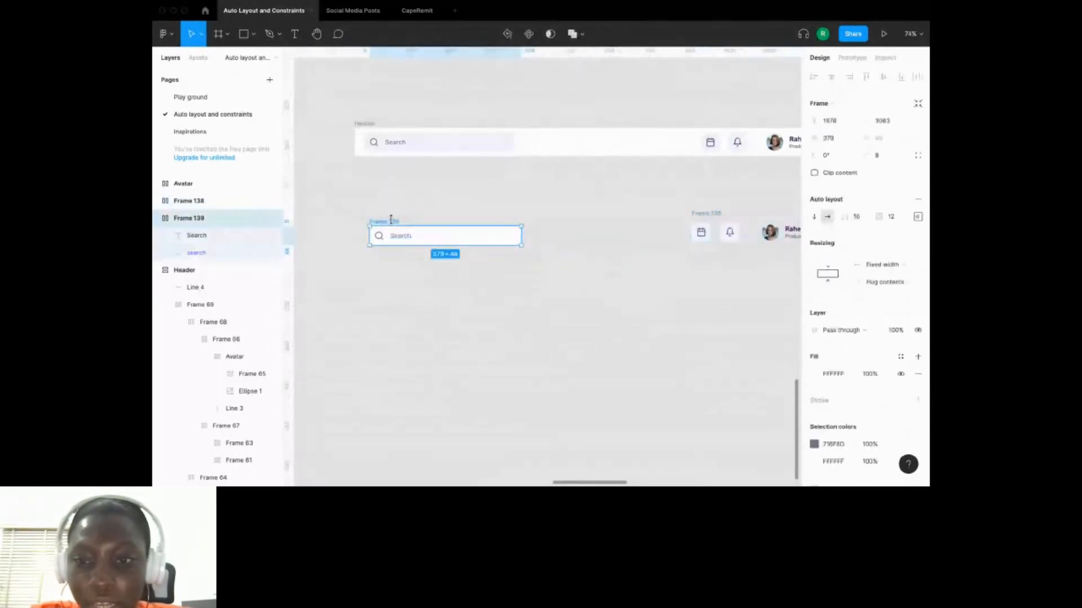
{"action": "left_click", "coordinate": [720, 218], "text": "shift"}
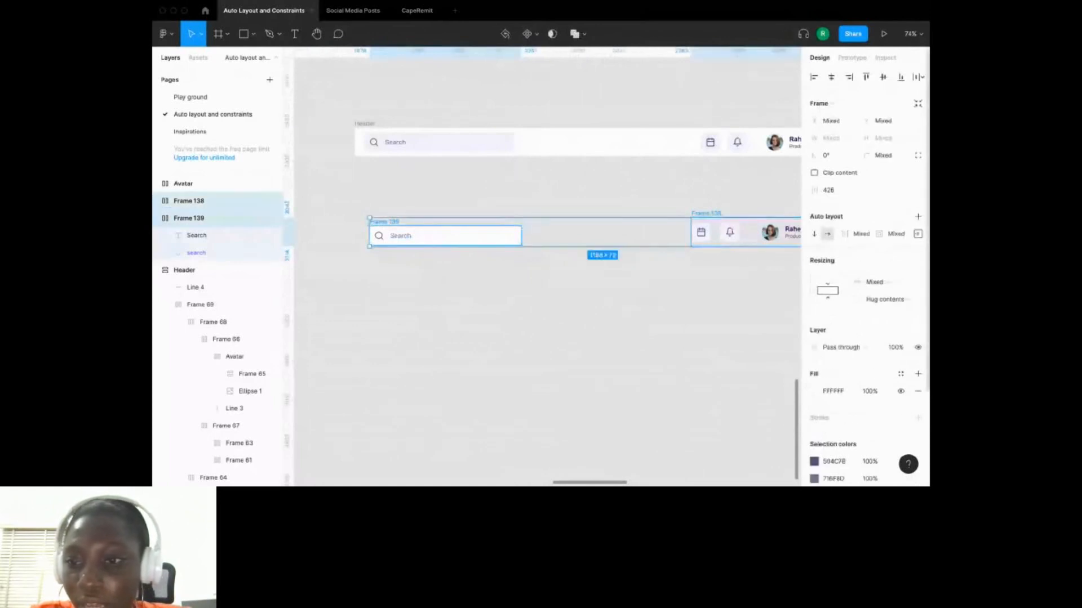
{"action": "left_click", "coordinate": [919, 218]}
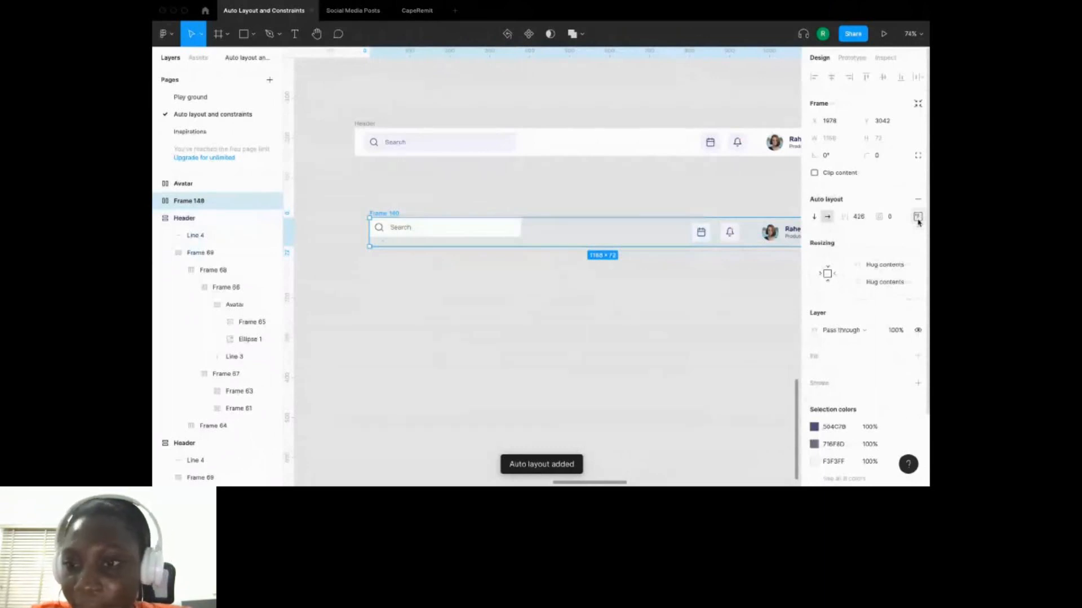
Centre the items of the new outer auto layout frame vertically and leave the padding around them at 0.
{"action": "mouse_move", "coordinate": [878, 217]}
{"action": "left_mouse_down"}
{"action": "mouse_move", "coordinate": [896, 222]}
{"action": "mouse_move", "coordinate": [883, 219]}
{"action": "left_mouse_up"}
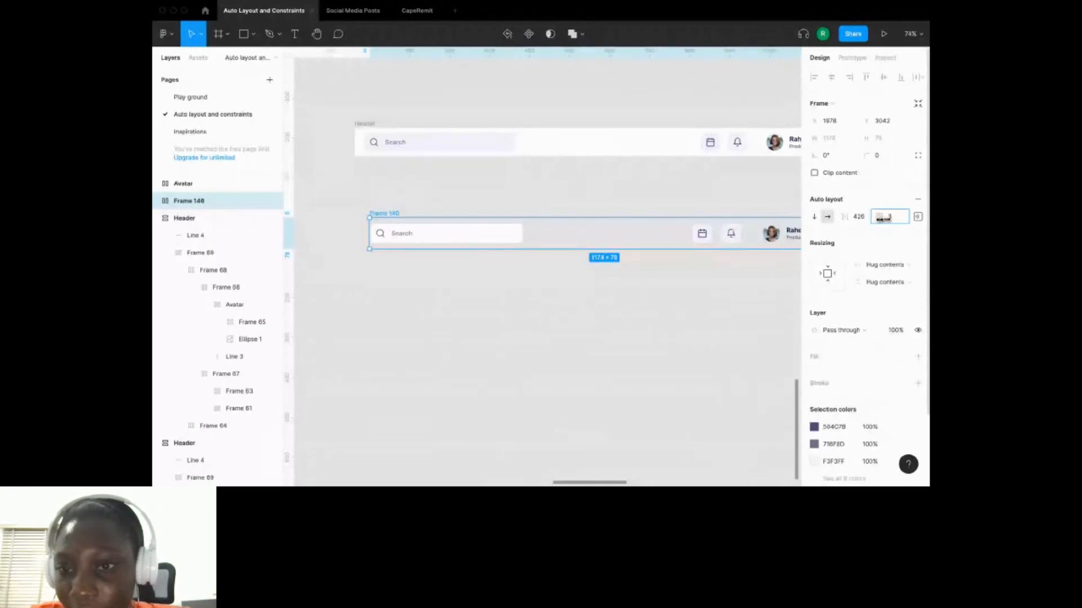
{"action": "left_click_drag", "start_coordinate": [883, 218], "coordinate": [883, 218]}
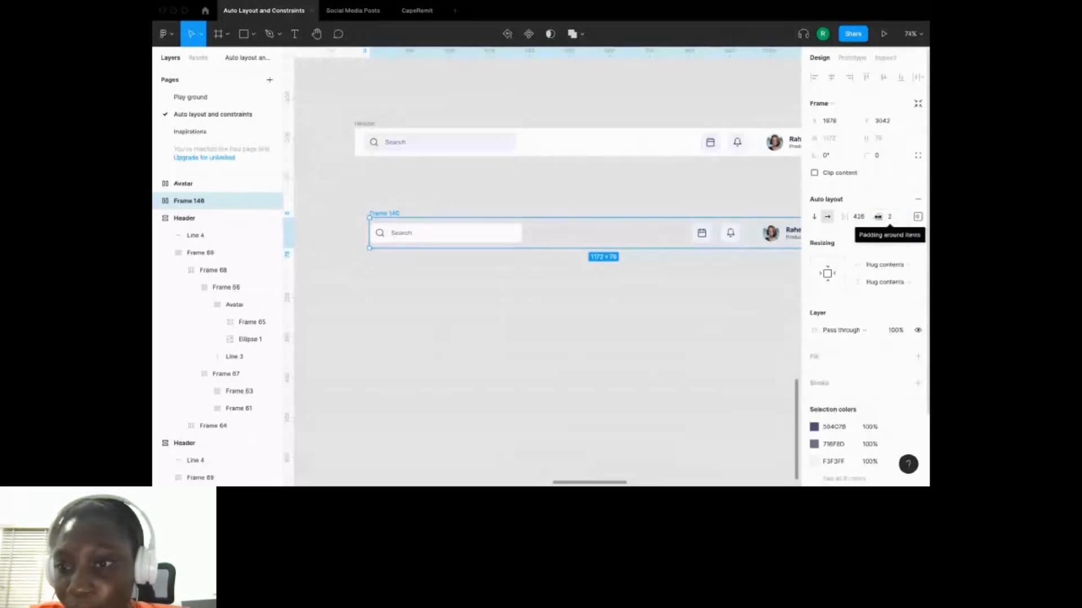
{"action": "left_click_drag", "start_coordinate": [878, 217], "coordinate": [882, 217]}
{"action": "key", "text": "Return"}
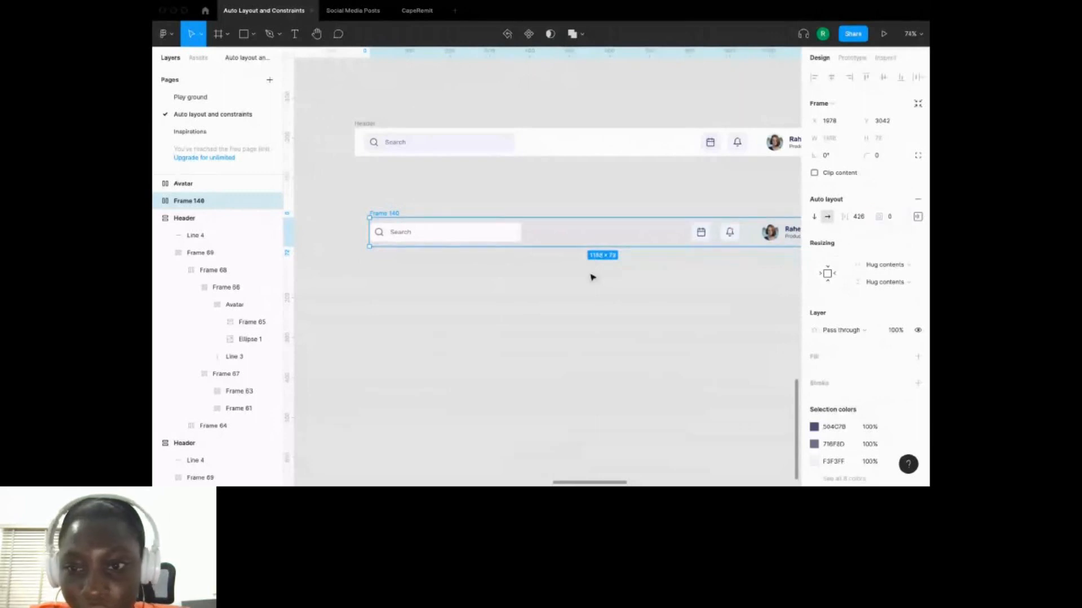
Examine the nested frames holding the calendar and bell icons and the profile, and compare them with the original Header.
{"action": "scroll", "coordinate": [588, 279], "scroll_direction": "right", "scroll_amount": 1}
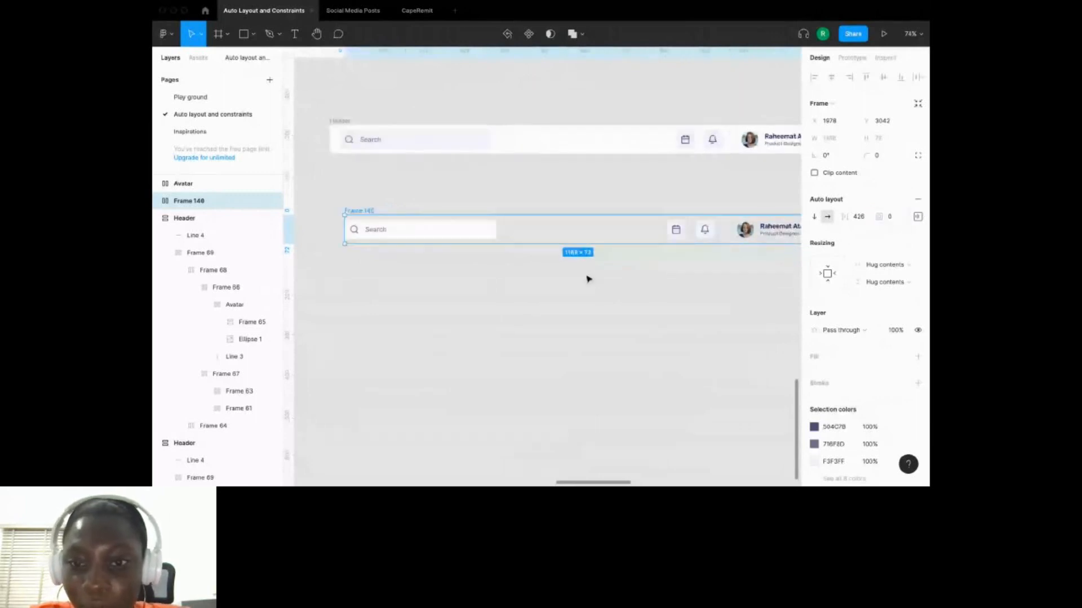
{"action": "scroll", "coordinate": [588, 279], "scroll_direction": "right", "scroll_amount": 3}
{"action": "left_click", "coordinate": [649, 203]}
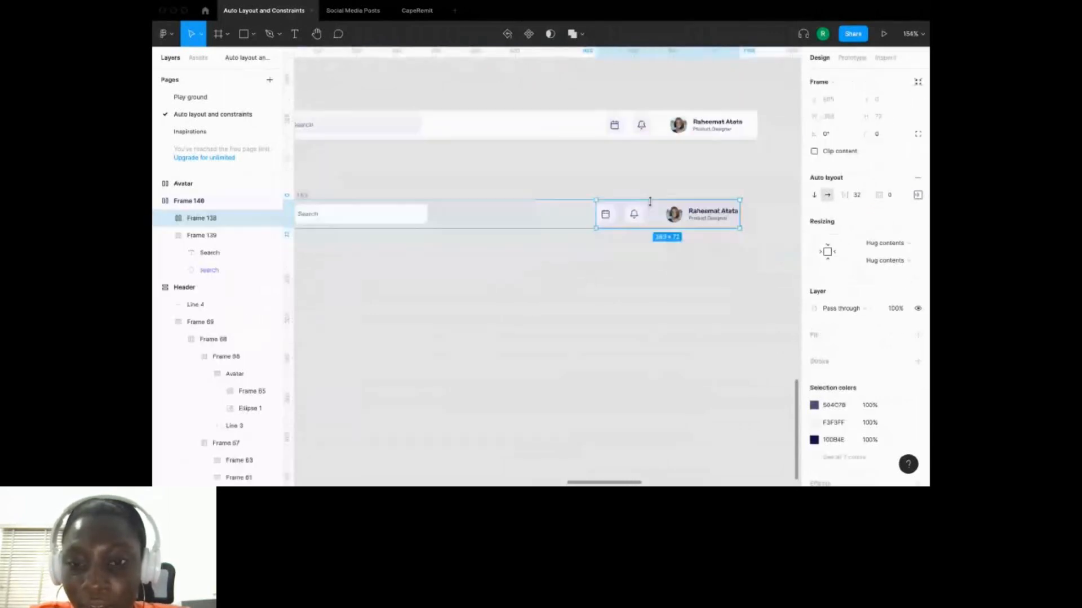
{"action": "key", "text": "Escape"}
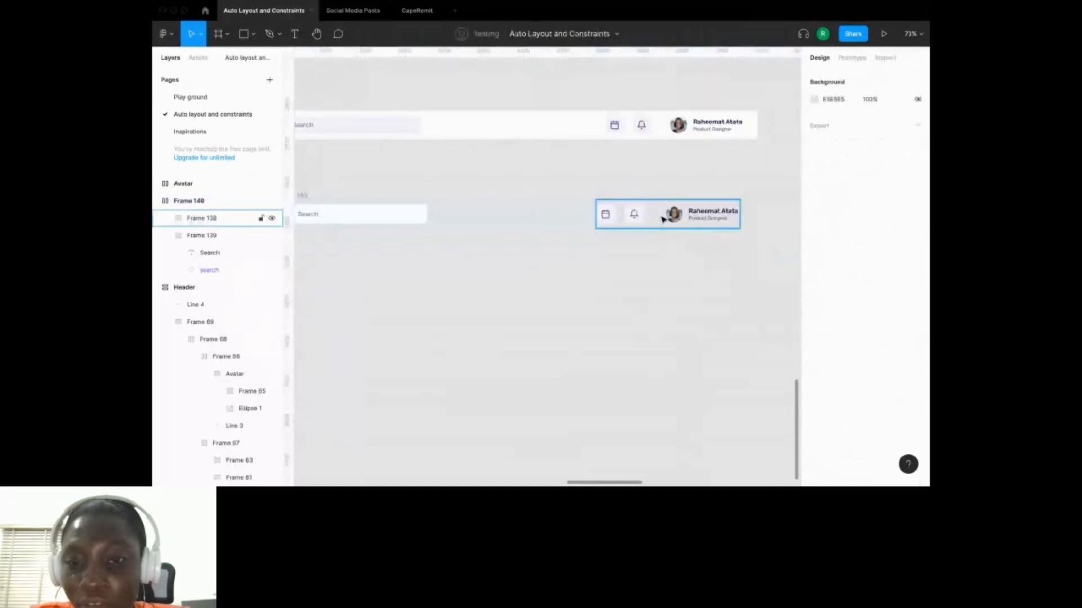
{"action": "left_click", "coordinate": [663, 219]}
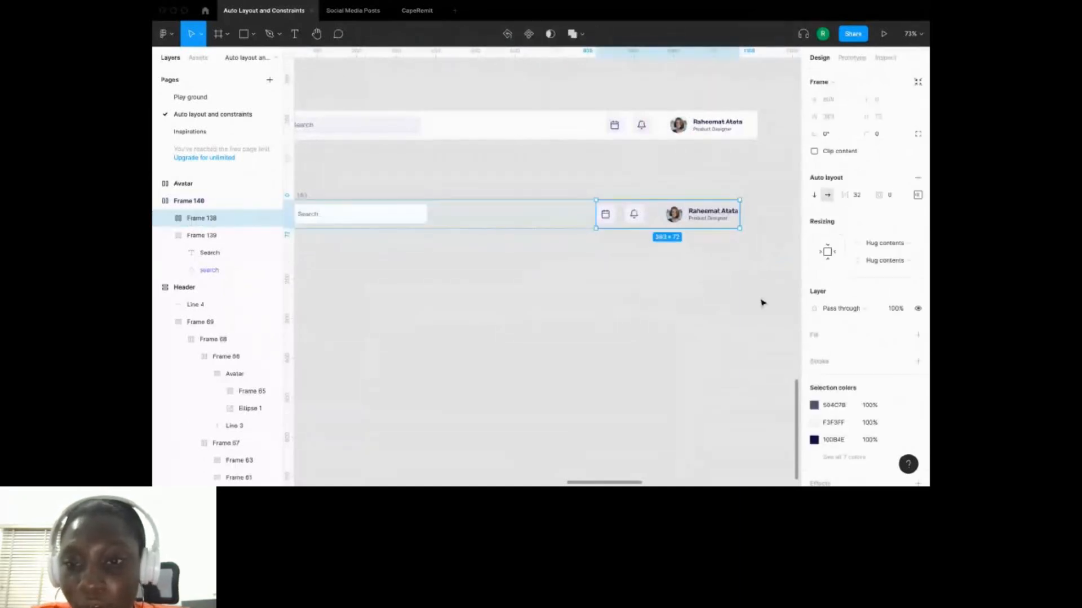
{"action": "key", "text": "Escape"}
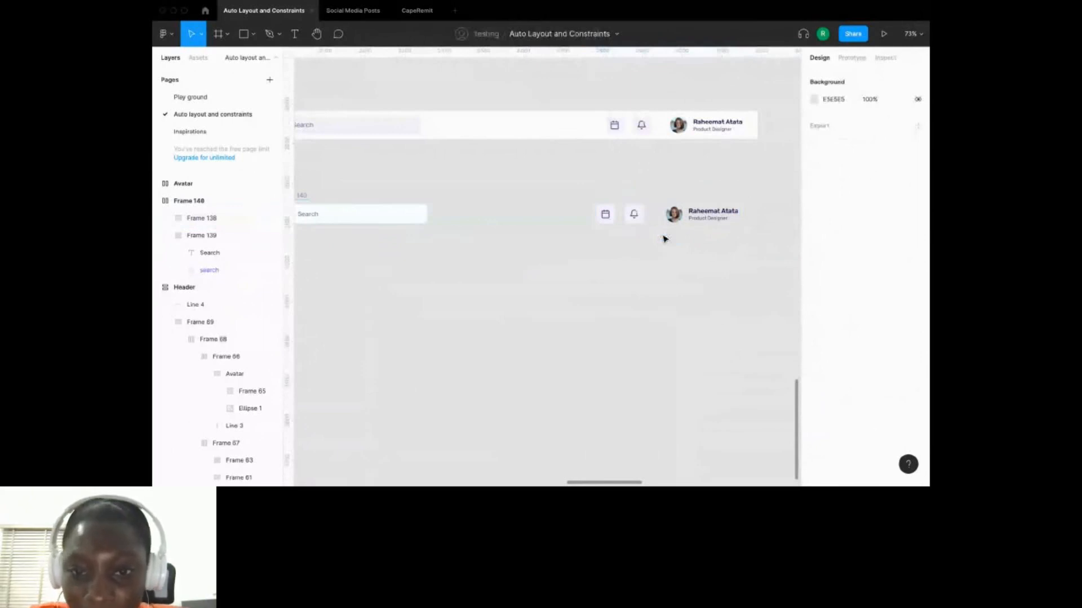
{"action": "double_click", "coordinate": [636, 215]}
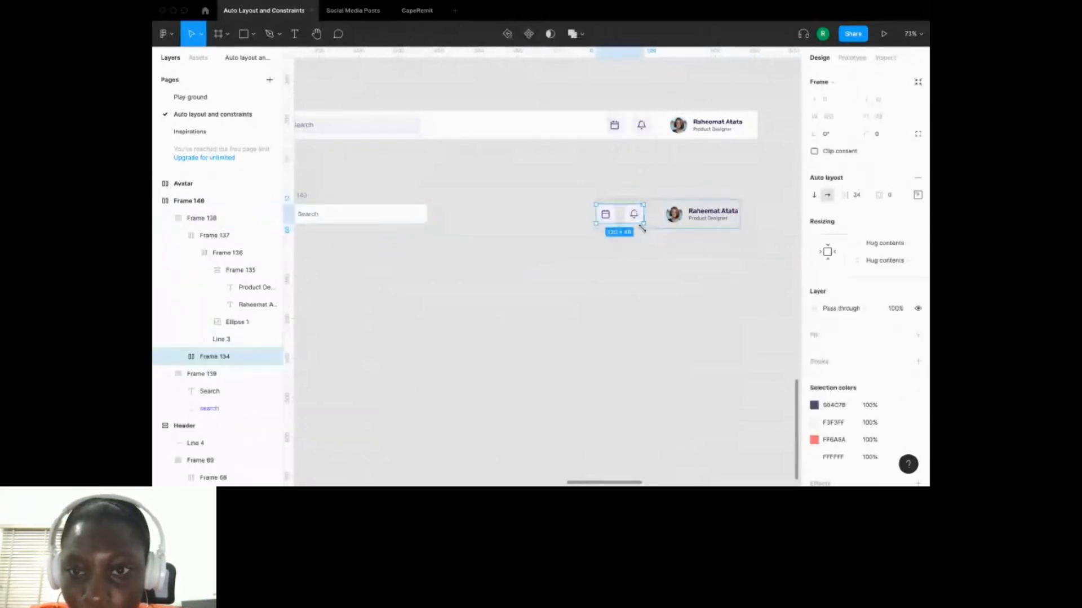
{"action": "left_click", "coordinate": [663, 130]}
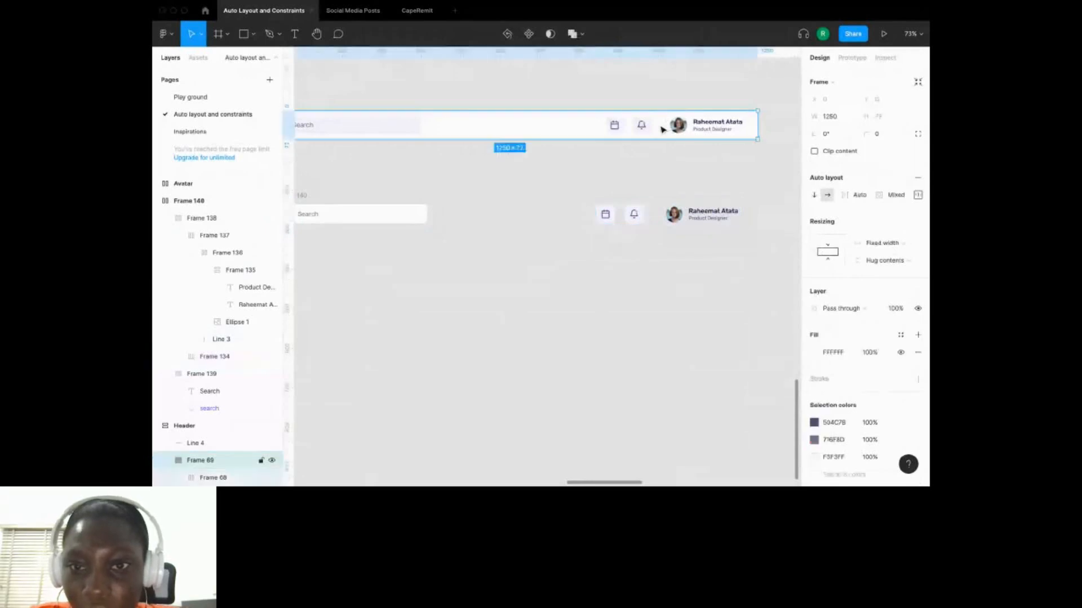
Set the left and right padding of the new outer header frame to 20 each.
{"action": "scroll", "coordinate": [517, 299], "scroll_direction": "left", "scroll_amount": 5}
{"action": "left_click", "coordinate": [515, 180]}
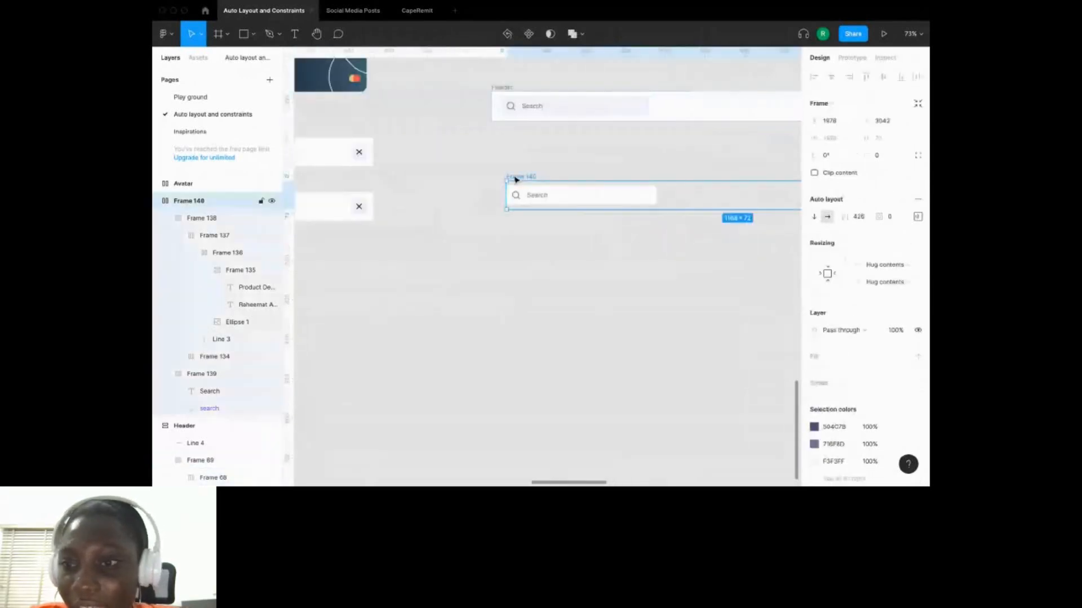
{"action": "scroll", "coordinate": [515, 179], "scroll_direction": "right", "scroll_amount": 2}
{"action": "left_click", "coordinate": [918, 218]}
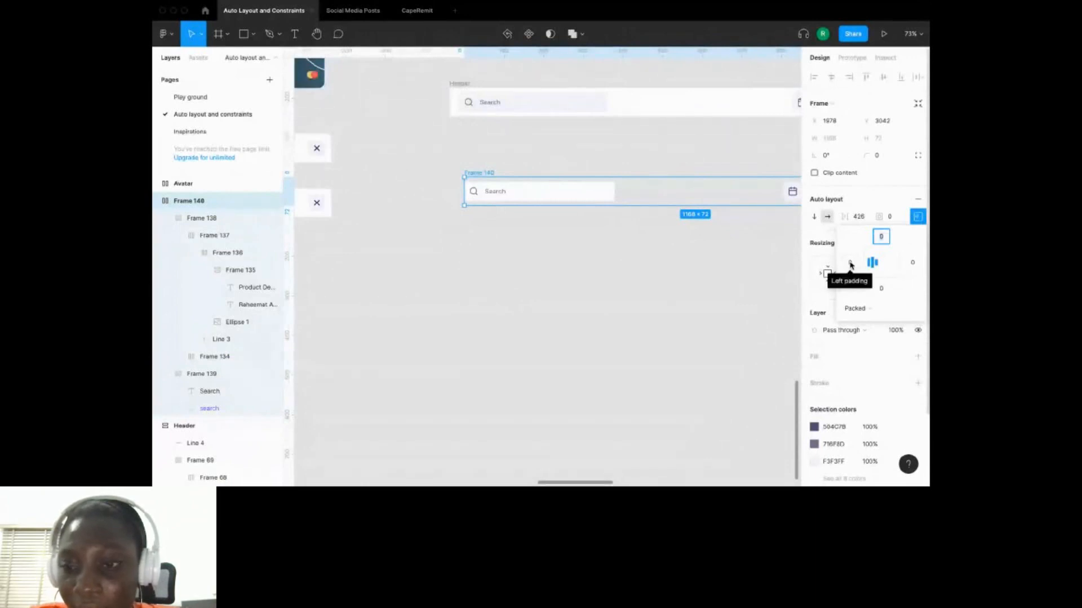
{"action": "left_click", "coordinate": [851, 263]}
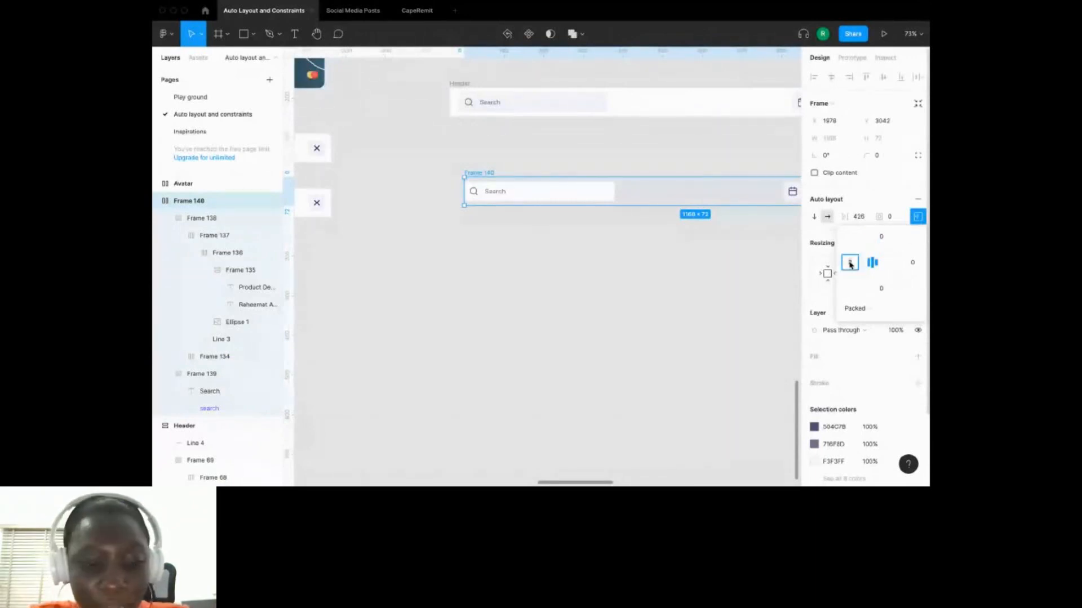
{"action": "type", "text": "20"}
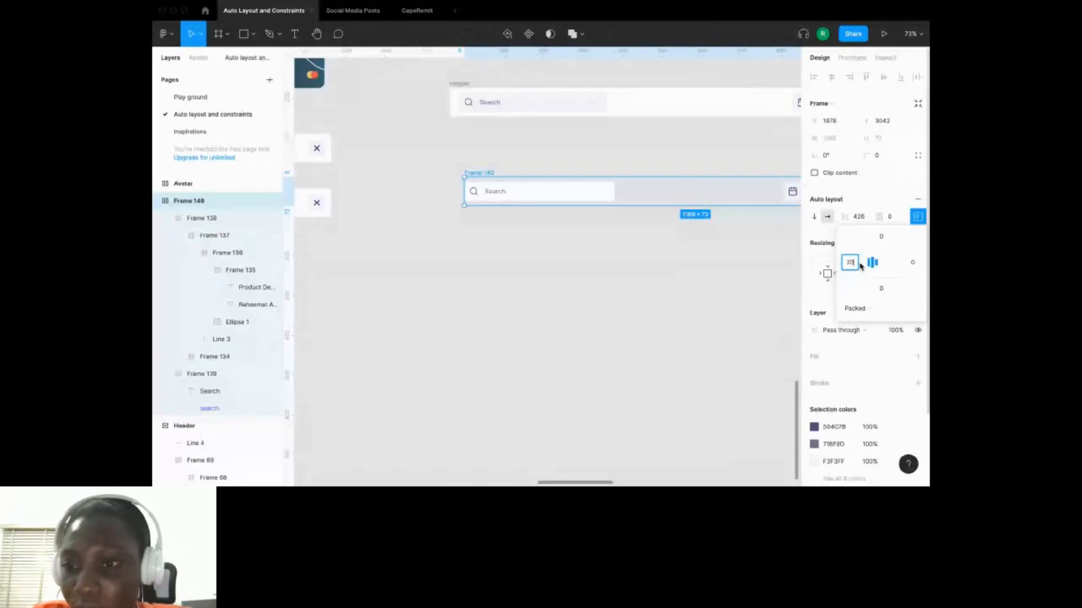
{"action": "left_click", "coordinate": [915, 264]}
{"action": "type", "text": "20"}
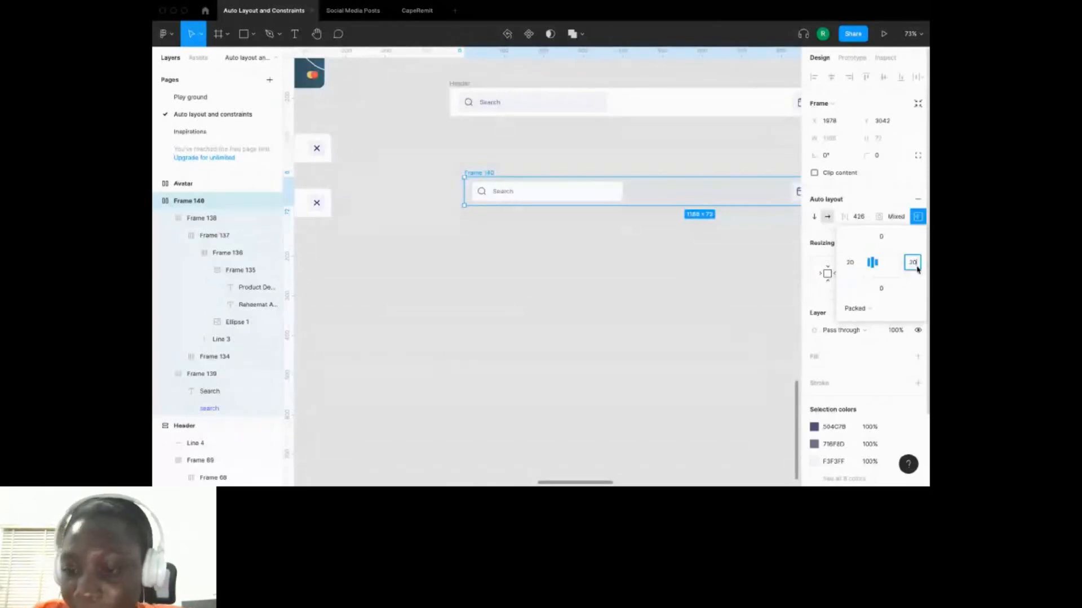
{"action": "left_click", "coordinate": [627, 355]}
Add a FFFFFF fill to the new outer header frame and give its search frame the original search bar's light tint.
{"action": "scroll", "coordinate": [627, 355], "scroll_direction": "right", "scroll_amount": 5}
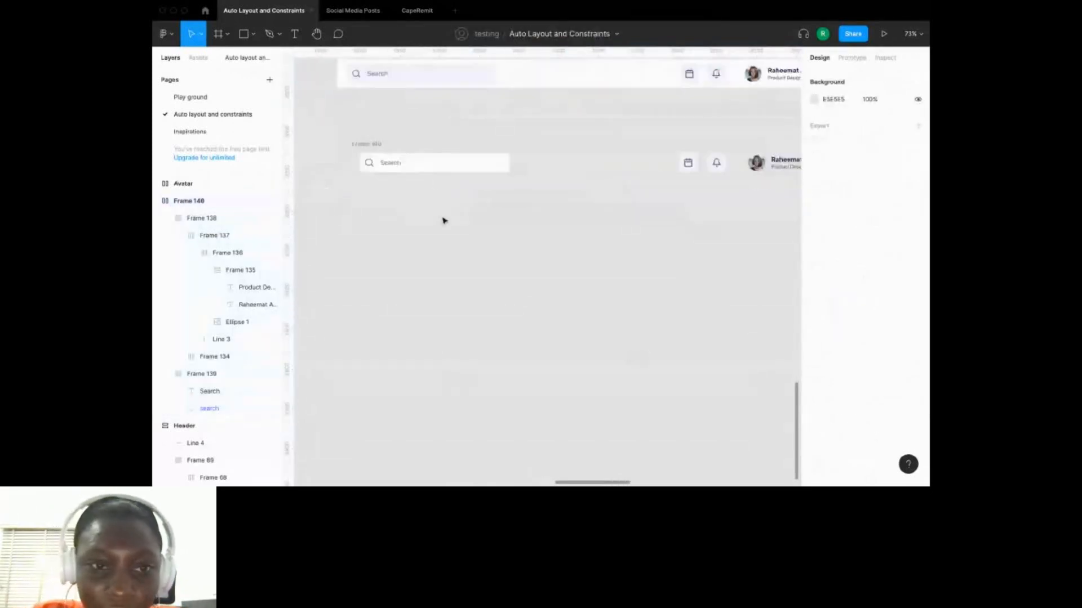
{"action": "left_click", "coordinate": [377, 151]}
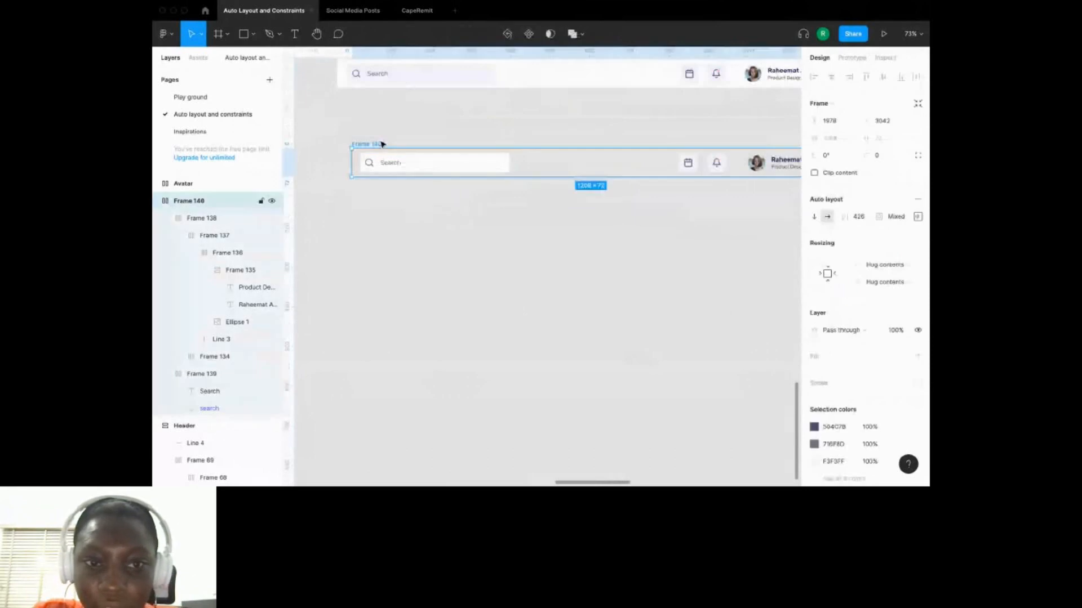
{"action": "left_click", "coordinate": [918, 356]}
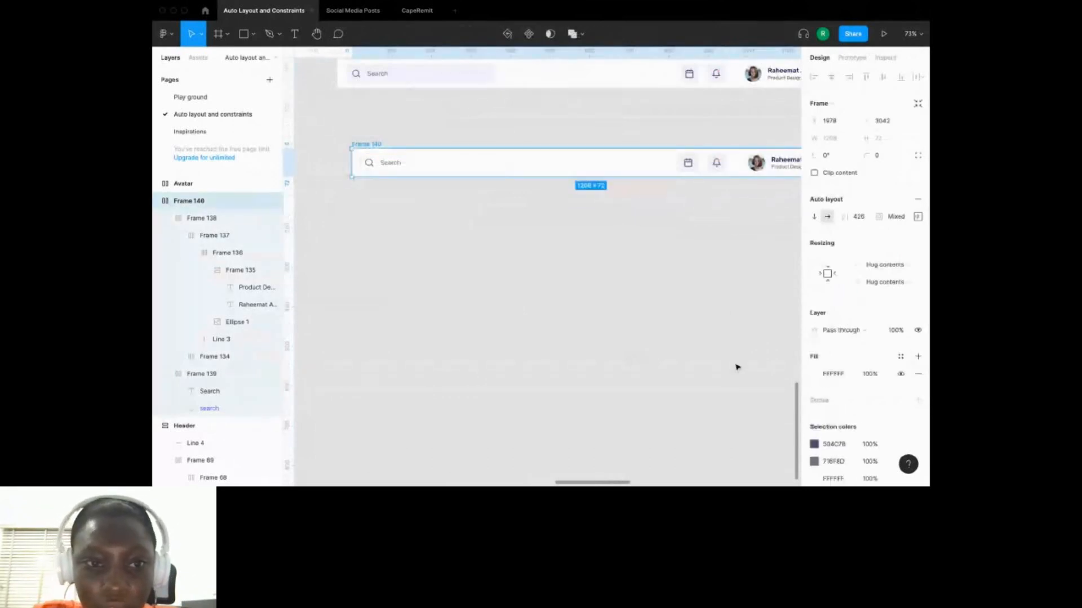
{"action": "left_click", "coordinate": [396, 163]}
{"action": "left_click", "coordinate": [814, 352]}
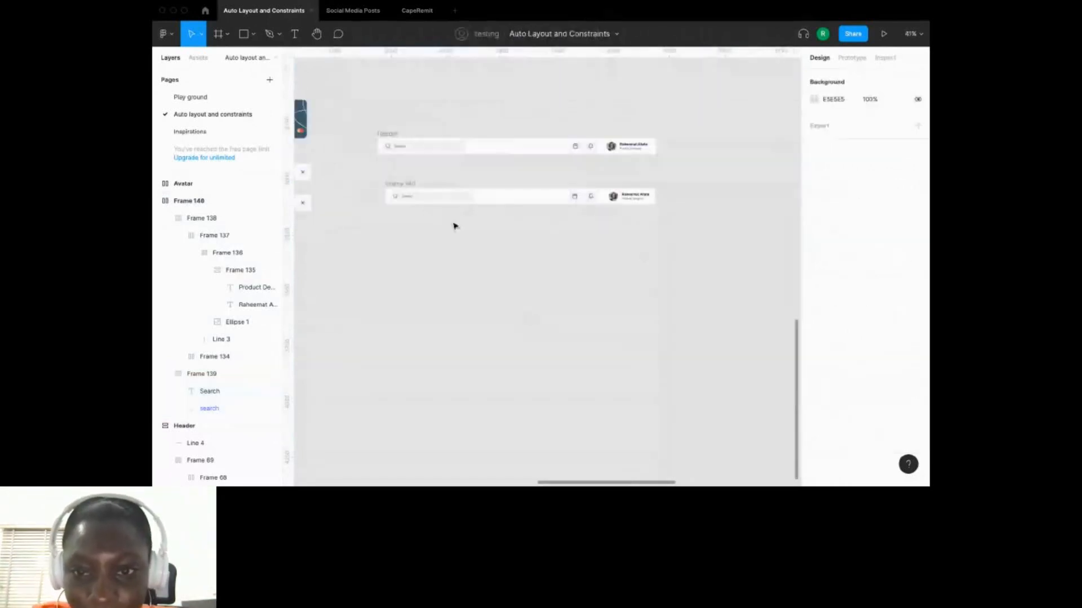
Check the nested icons-and-profile frame and give the outer header frame Auto item spacing with a fixed width of 1213.
{"action": "left_click", "coordinate": [619, 200]}
{"action": "scroll", "coordinate": [628, 204], "scroll_direction": "up", "scroll_amount": 3}
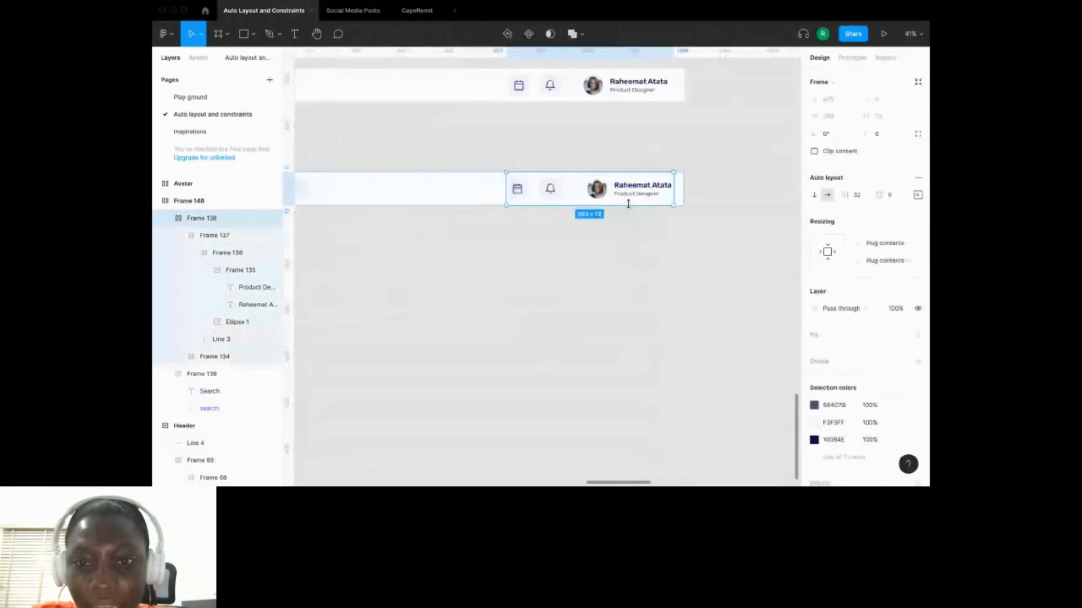
{"action": "left_click", "coordinate": [667, 218]}
{"action": "scroll", "coordinate": [667, 218], "scroll_direction": "down", "scroll_amount": 3}
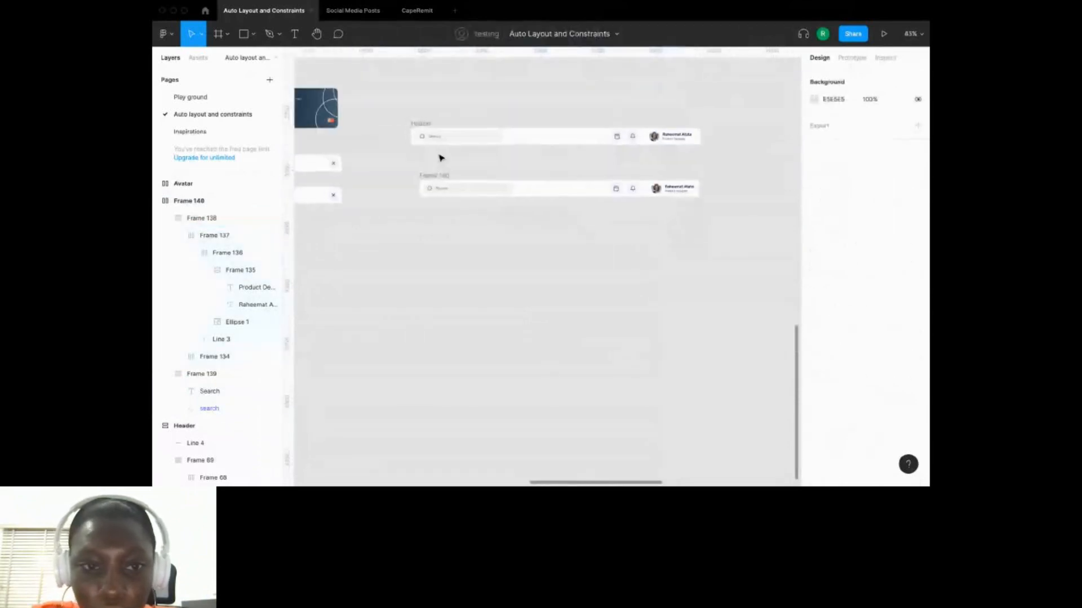
{"action": "left_click", "coordinate": [435, 175]}
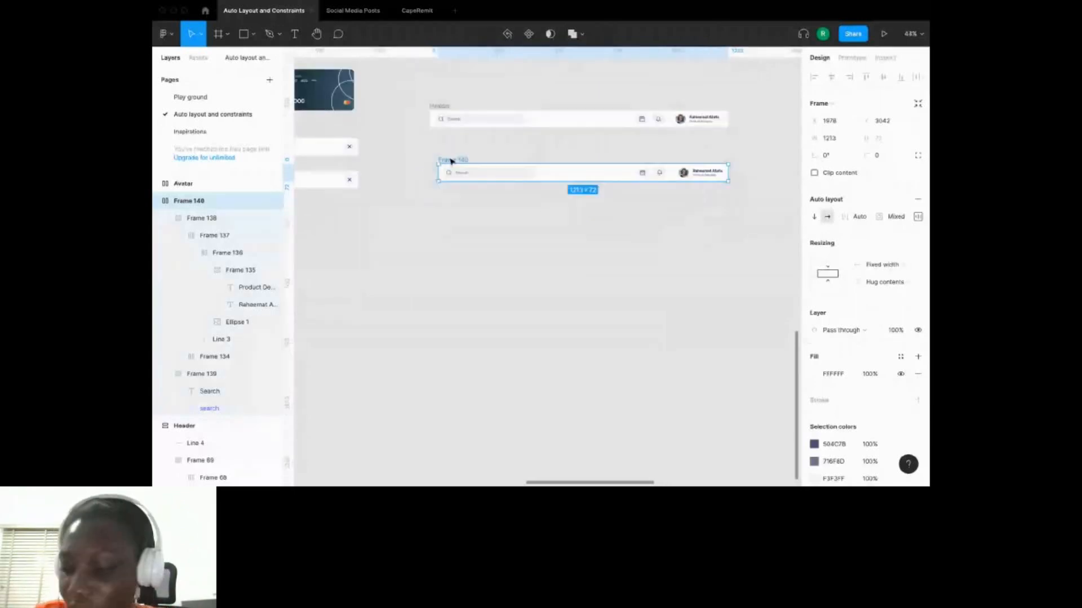
Move the rebuilt header directly below the original Header, align their left edges and match its width.
{"action": "left_click_drag", "start_coordinate": [450, 161], "coordinate": [445, 144]}
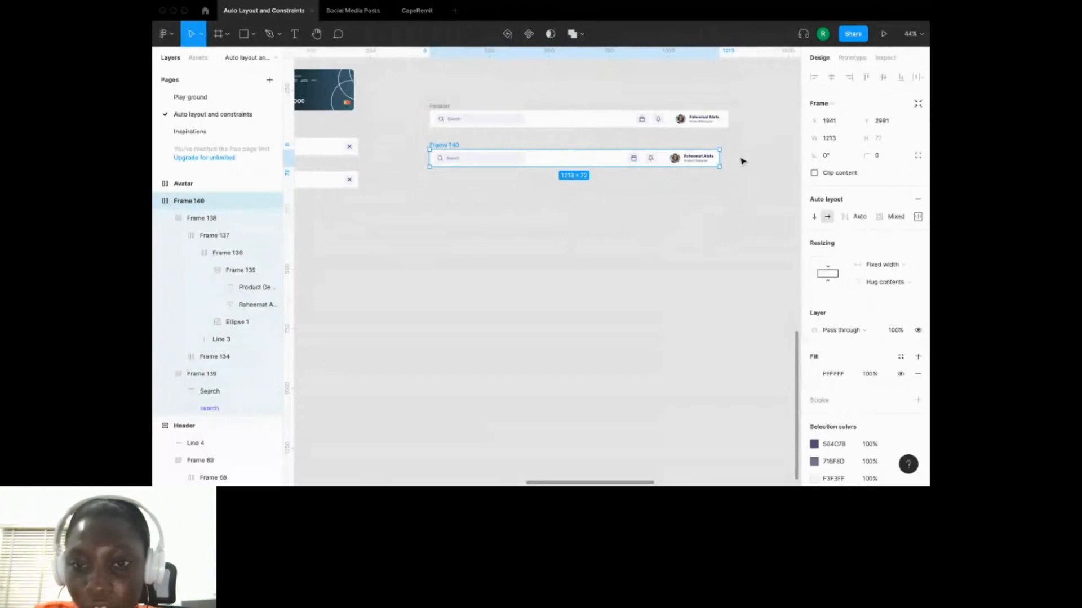
{"action": "left_click", "coordinate": [681, 164]}
{"action": "left_click", "coordinate": [681, 205]}
{"action": "scroll", "coordinate": [682, 205], "scroll_direction": "left", "scroll_amount": 1}
{"action": "scroll", "coordinate": [681, 204], "scroll_direction": "up", "scroll_amount": 1}
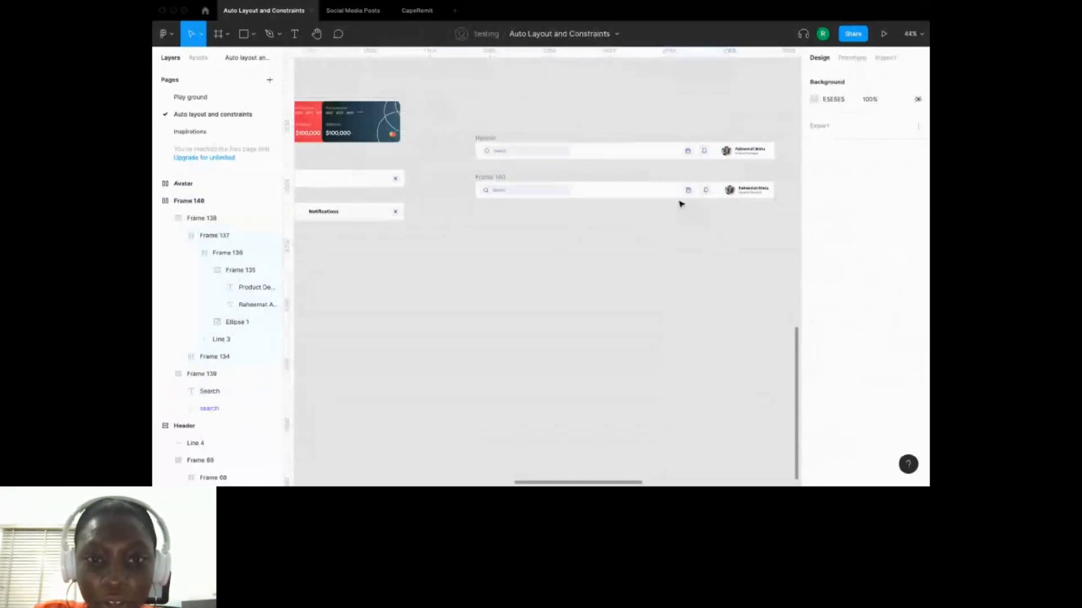
Duplicate the Card from the Cards section into the class area's empty space below the avatar and notification examples.
{"action": "scroll", "coordinate": [681, 204], "scroll_direction": "down", "scroll_amount": 3}
{"action": "scroll", "coordinate": [535, 197], "scroll_direction": "up", "scroll_amount": 1}
{"action": "scroll", "coordinate": [535, 201], "scroll_direction": "down", "scroll_amount": 3}
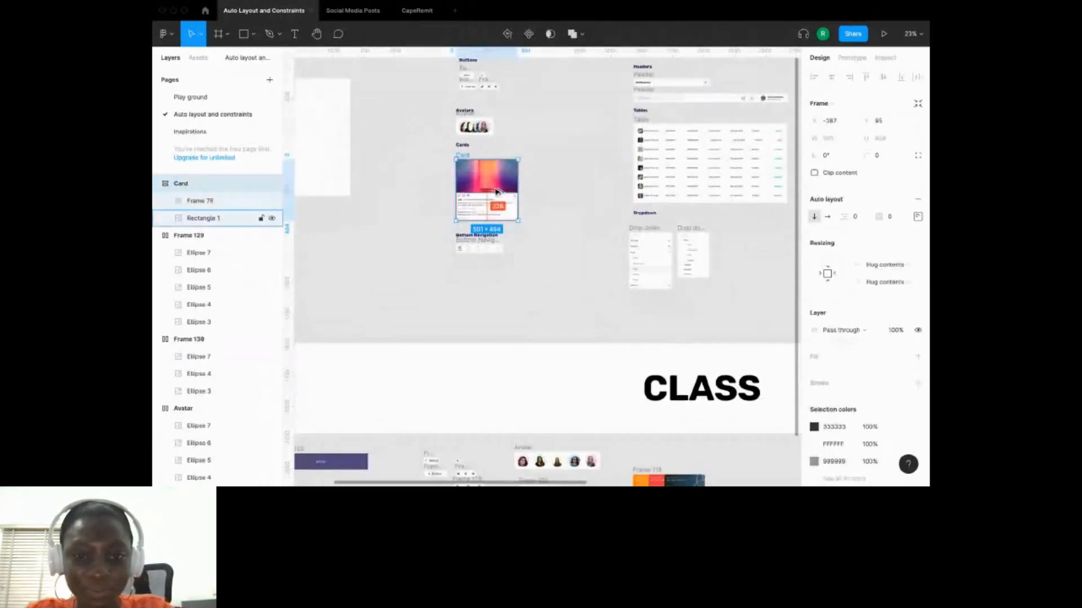
{"action": "left_click_drag", "start_coordinate": [496, 191], "coordinate": [660, 485]}
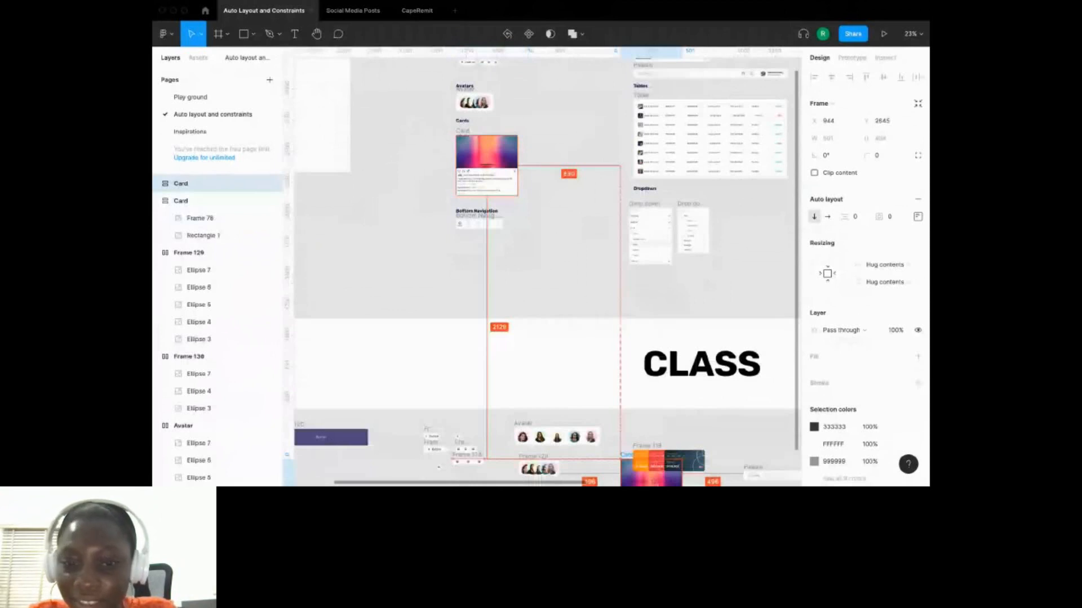
{"action": "left_click_drag", "start_coordinate": [661, 486], "coordinate": [598, 352]}
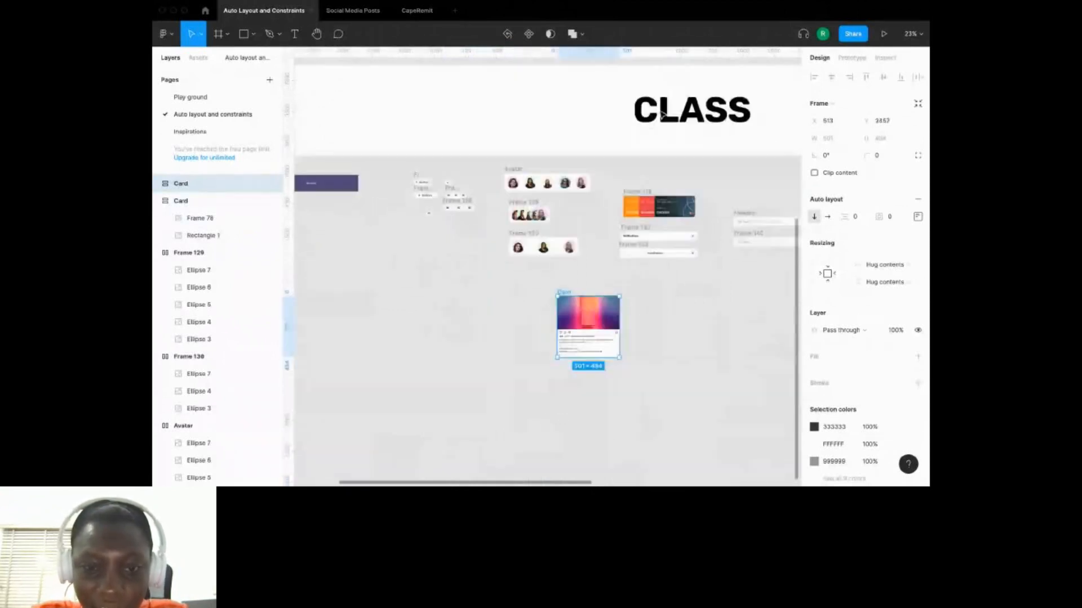
{"action": "scroll", "coordinate": [600, 247], "scroll_direction": "up", "scroll_amount": 5}
{"action": "scroll", "coordinate": [526, 192], "scroll_direction": "up", "scroll_amount": 1}
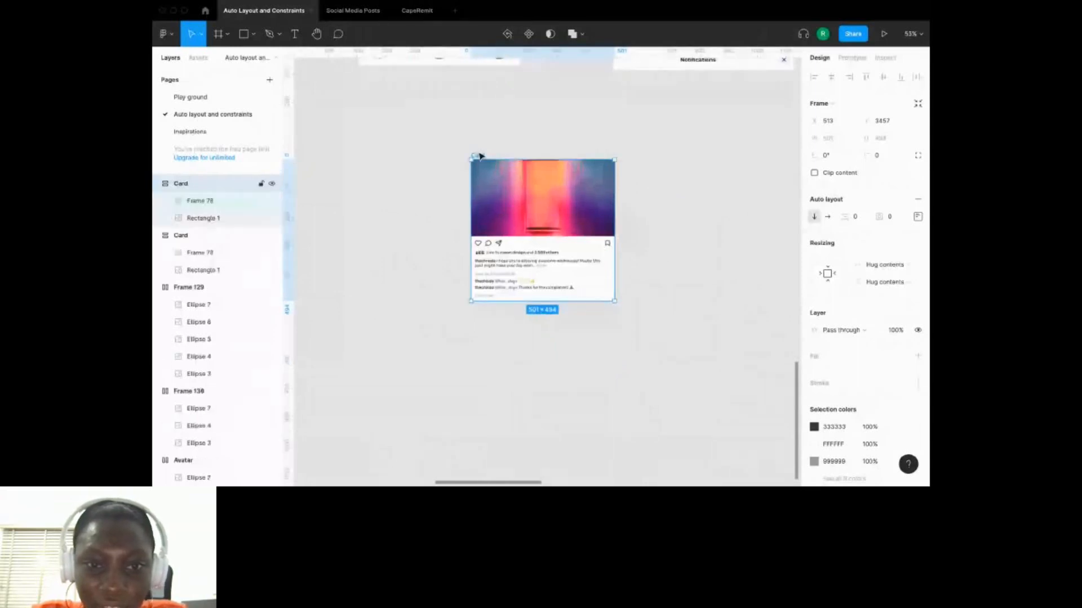
{"action": "right_click", "coordinate": [533, 195]}
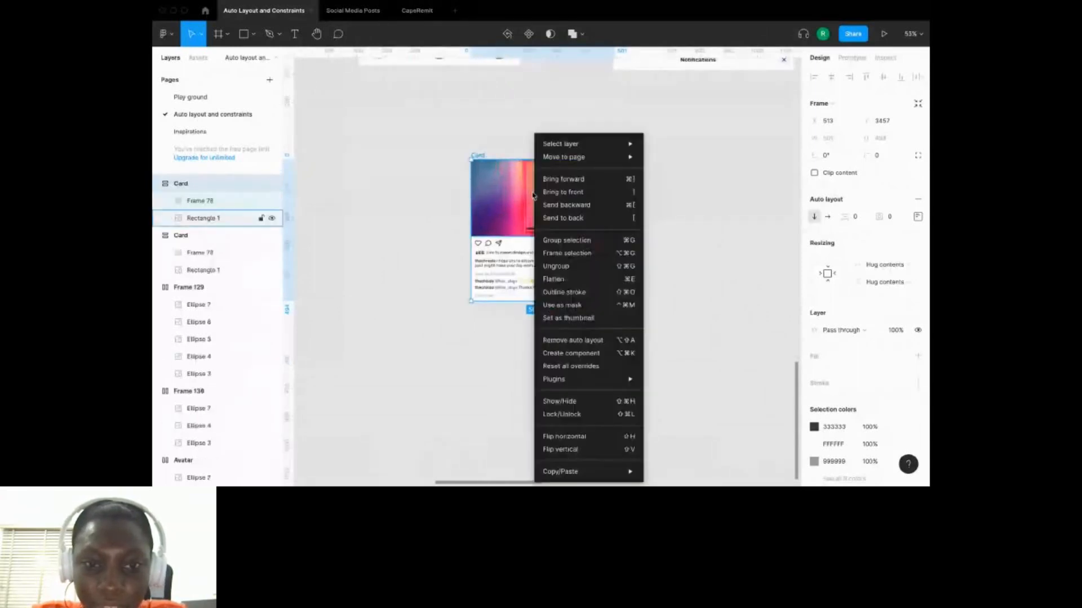
{"action": "left_click", "coordinate": [477, 156]}
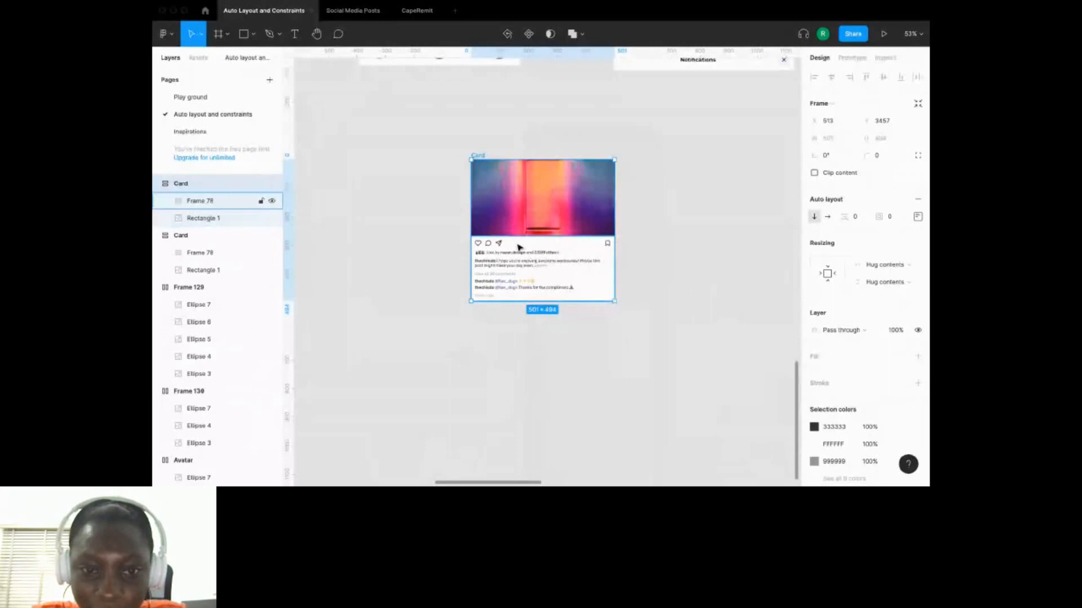
{"action": "key", "text": "shift+super+g"}
{"action": "left_click", "coordinate": [438, 158]}
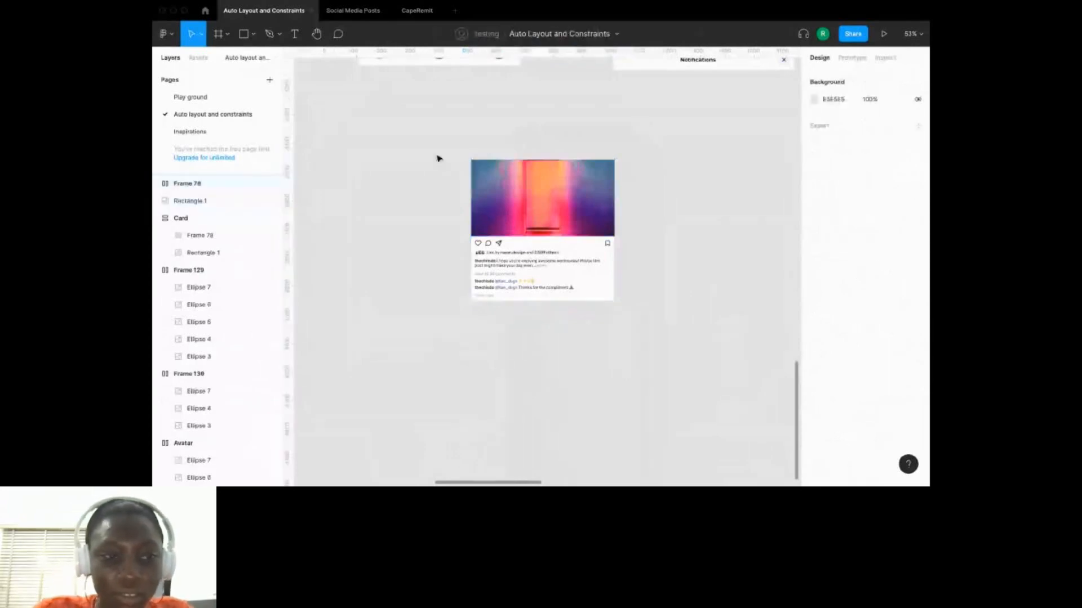
{"action": "key", "text": "super+z"}
{"action": "key", "text": "Escape"}
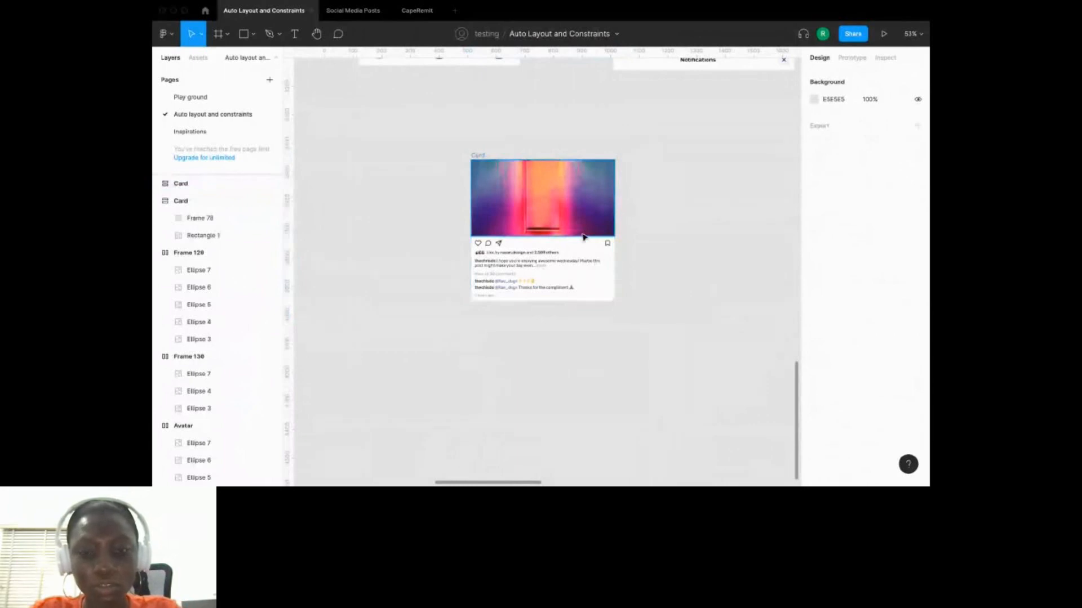
{"action": "left_click_drag", "start_coordinate": [583, 238], "coordinate": [766, 209]}
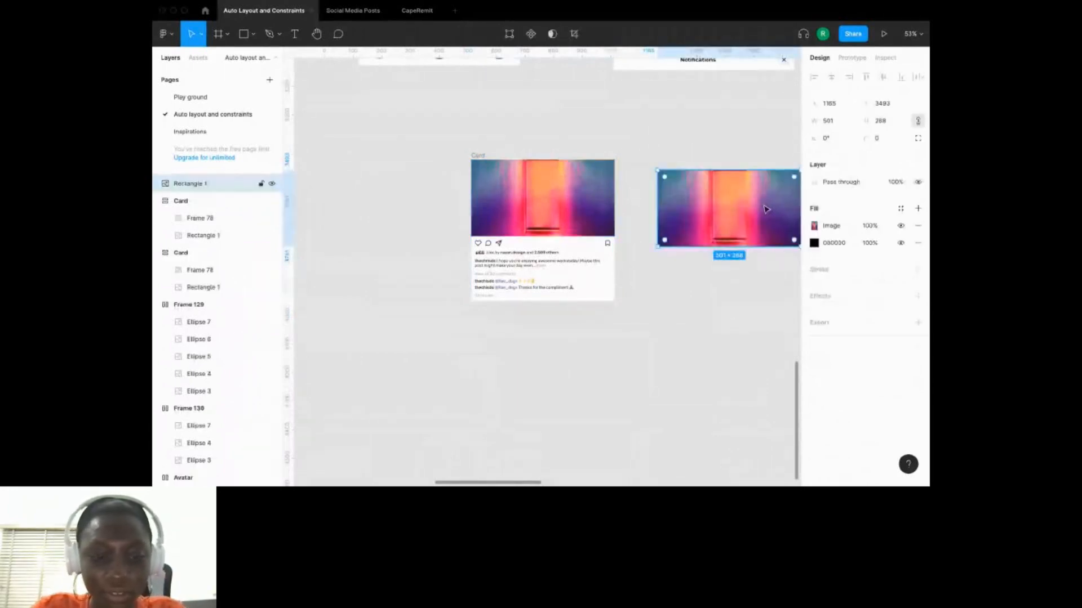
{"action": "key", "text": "super+z"}
Duplicate the copied Card beside itself and ungroup the duplicate into its image, bookmark and content frame.
{"action": "left_click_drag", "start_coordinate": [477, 156], "coordinate": [756, 181]}
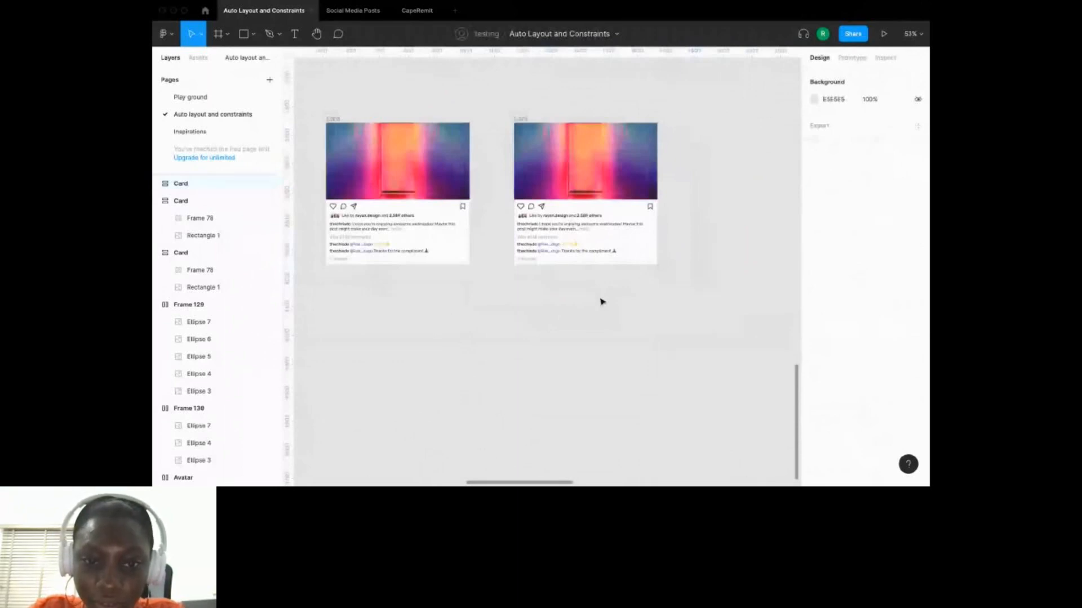
{"action": "scroll", "coordinate": [615, 145], "scroll_direction": "up", "scroll_amount": 3}
{"action": "left_click", "coordinate": [526, 191]}
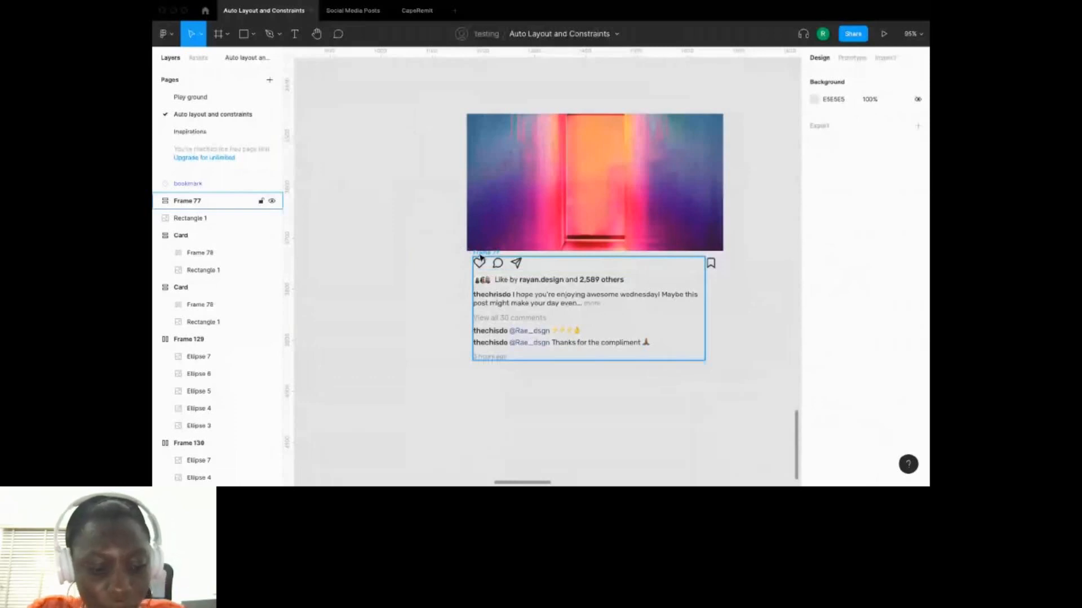
Ungroup the duplicate's content frame and its nested frames into loose icons, avatars, captions and comments.
{"action": "left_click", "coordinate": [480, 258]}
{"action": "key", "text": "Return"}
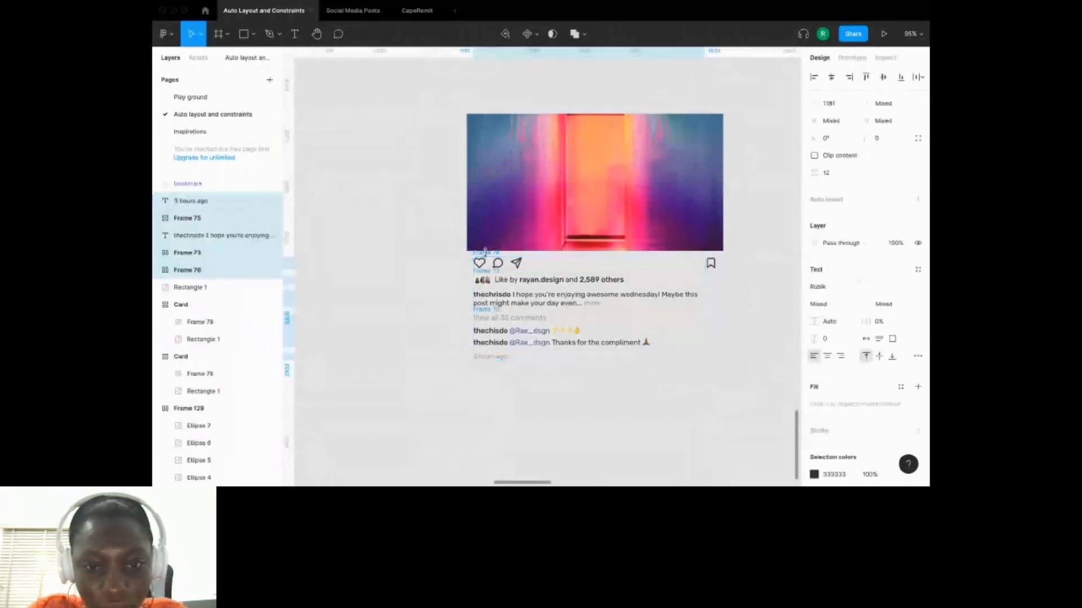
{"action": "key", "text": "Return"}
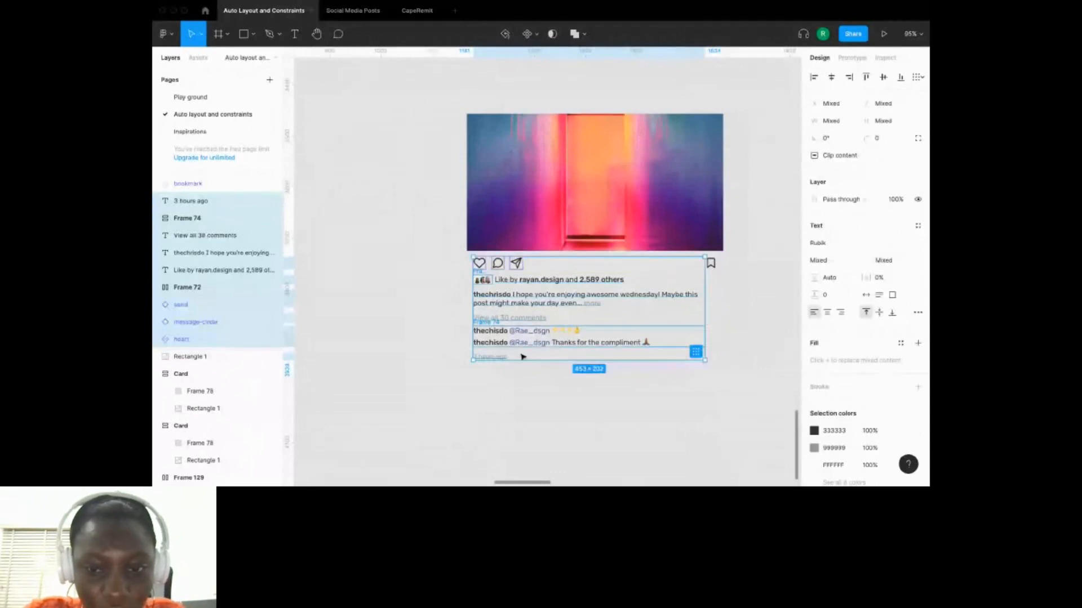
{"action": "left_click", "coordinate": [580, 409]}
Move the ungrouped card's image up, leaving a gap above its icons and text.
{"action": "scroll", "coordinate": [580, 409], "scroll_direction": "down", "scroll_amount": 2}
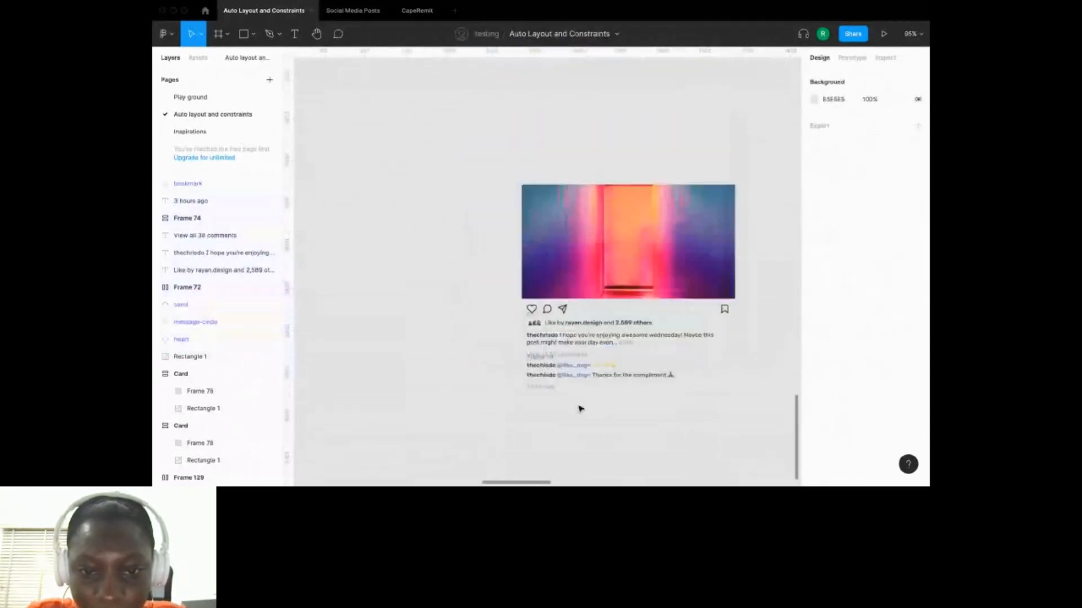
{"action": "scroll", "coordinate": [581, 409], "scroll_direction": "down", "scroll_amount": 3}
{"action": "left_click", "coordinate": [569, 307]}
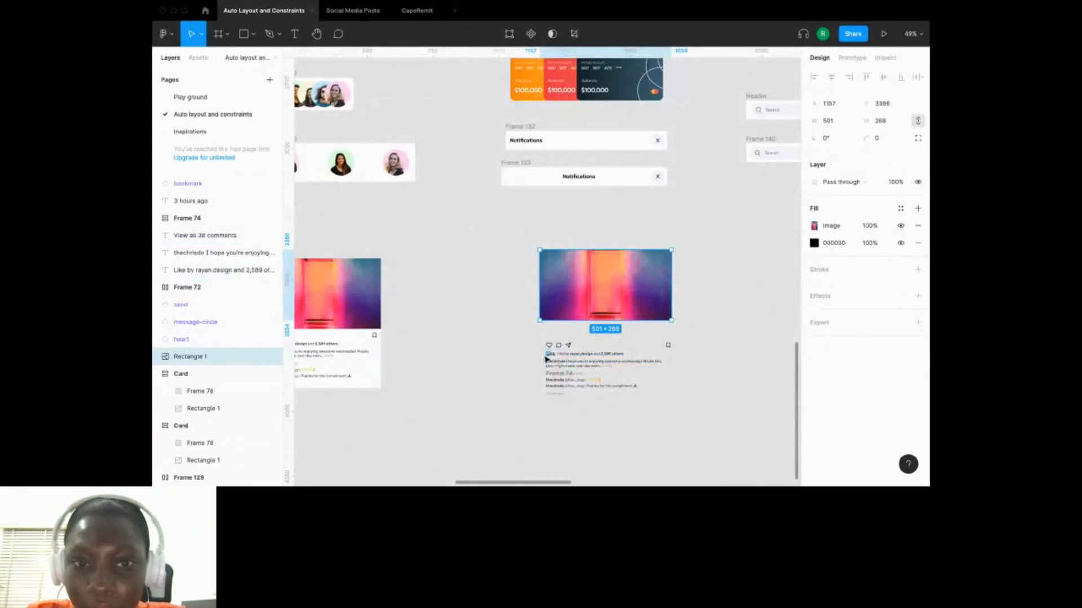
Wrap the heart, message-circle and send icons below the image in one horizontal auto layout frame.
{"action": "scroll", "coordinate": [564, 349], "scroll_direction": "up", "scroll_amount": 1, "text": "ctrl"}
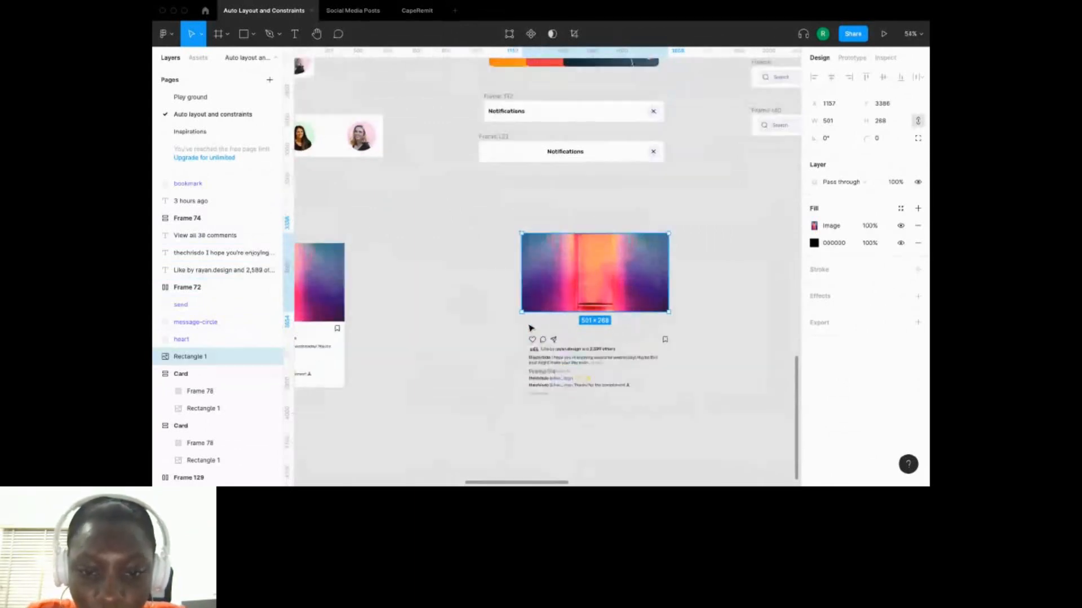
{"action": "scroll", "coordinate": [578, 341], "scroll_direction": "up", "scroll_amount": 3, "text": "ctrl"}
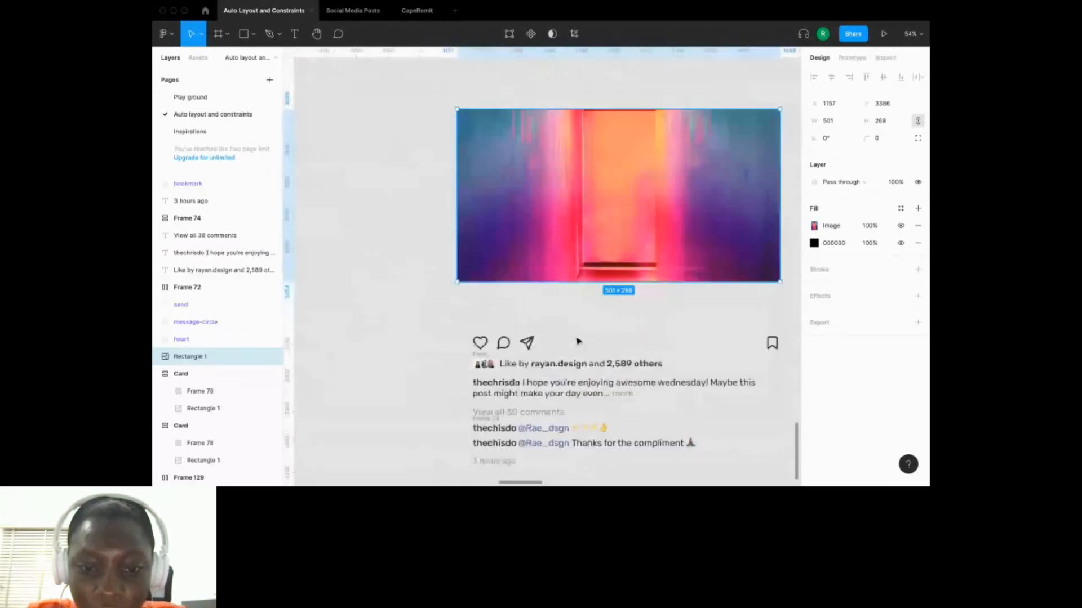
{"action": "scroll", "coordinate": [578, 341], "scroll_direction": "down", "scroll_amount": 2, "text": "ctrl"}
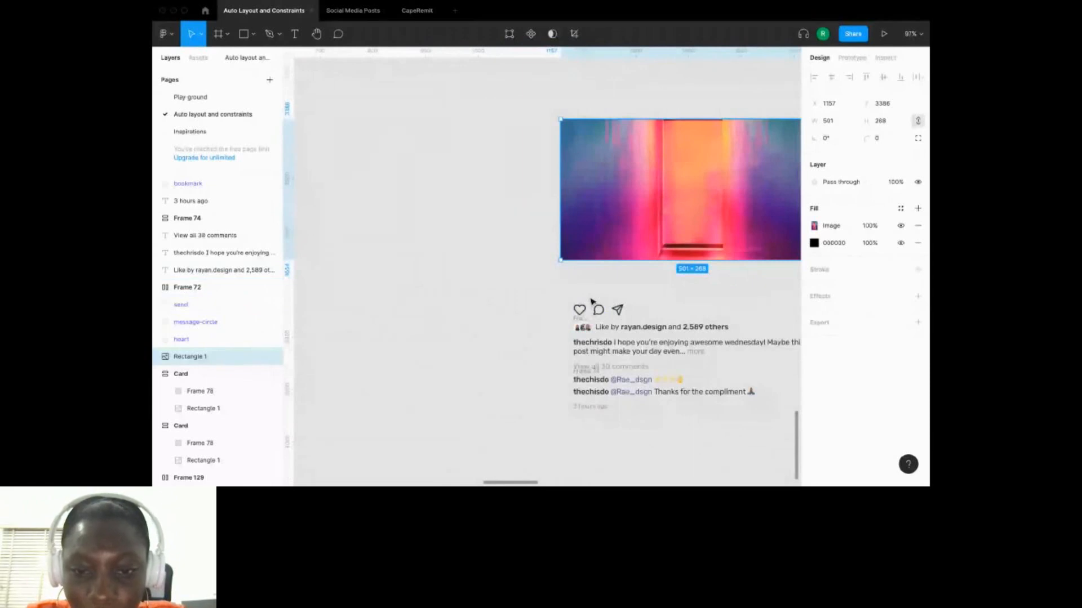
{"action": "left_click", "coordinate": [579, 310]}
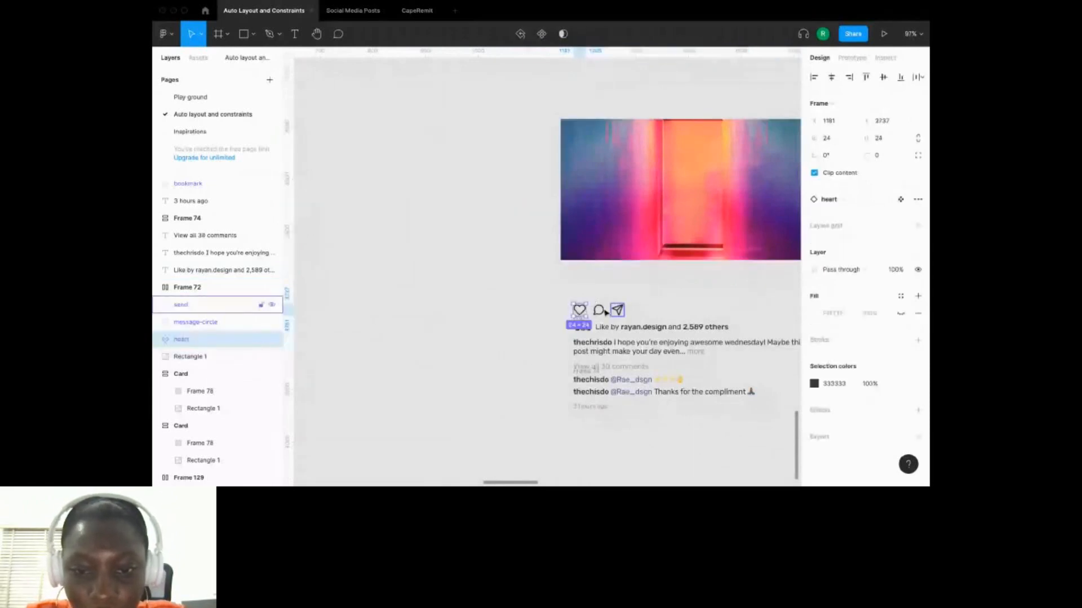
{"action": "key", "text": "ctrl+a"}
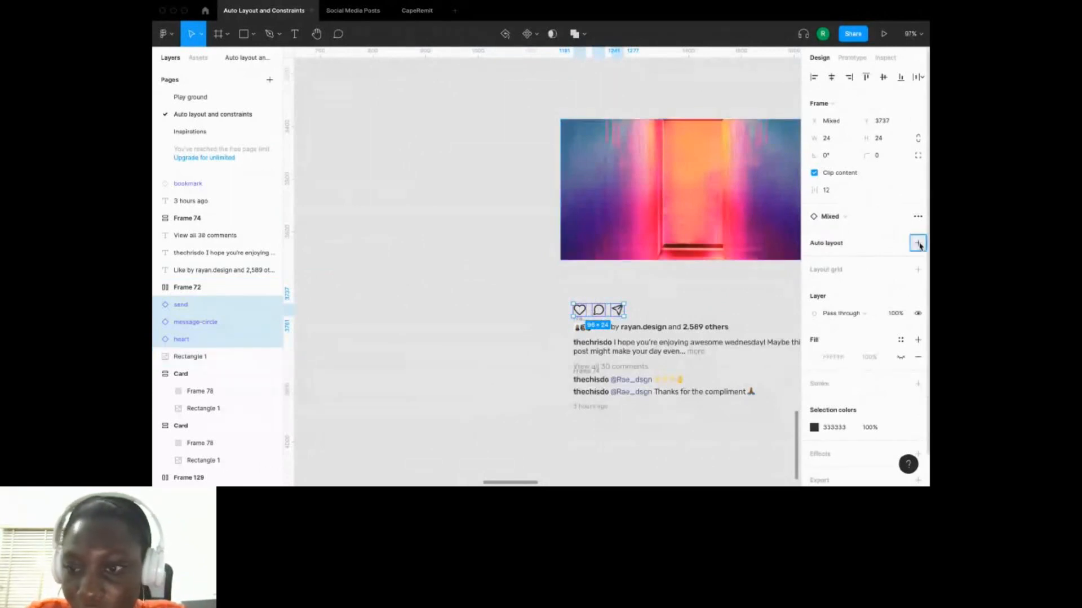
{"action": "left_click", "coordinate": [918, 244]}
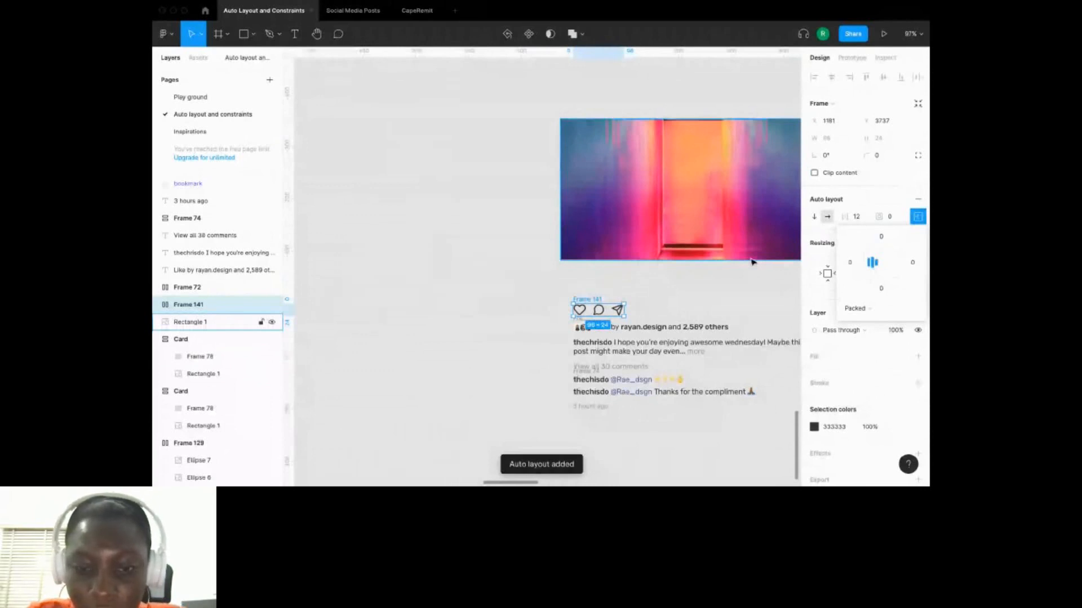
Move the heart, message and send icon row up, leaving a gap above the avatars and likes caption.
{"action": "left_click", "coordinate": [726, 276]}
{"action": "left_click_drag", "start_coordinate": [592, 305], "coordinate": [592, 288]}
{"action": "scroll", "coordinate": [645, 290], "scroll_direction": "down", "scroll_amount": 2}
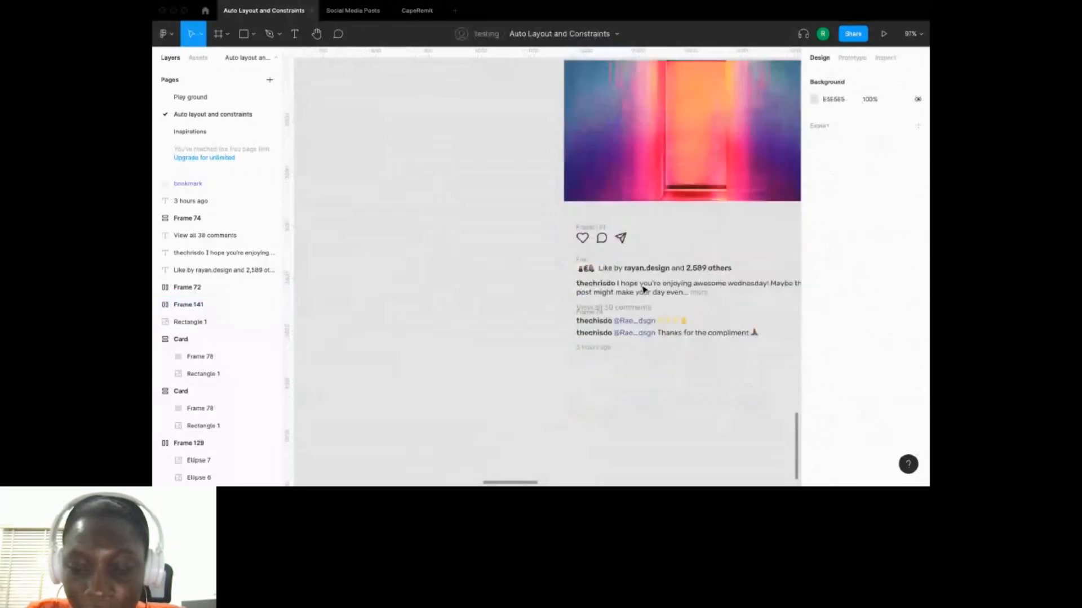
{"action": "left_click", "coordinate": [583, 259]}
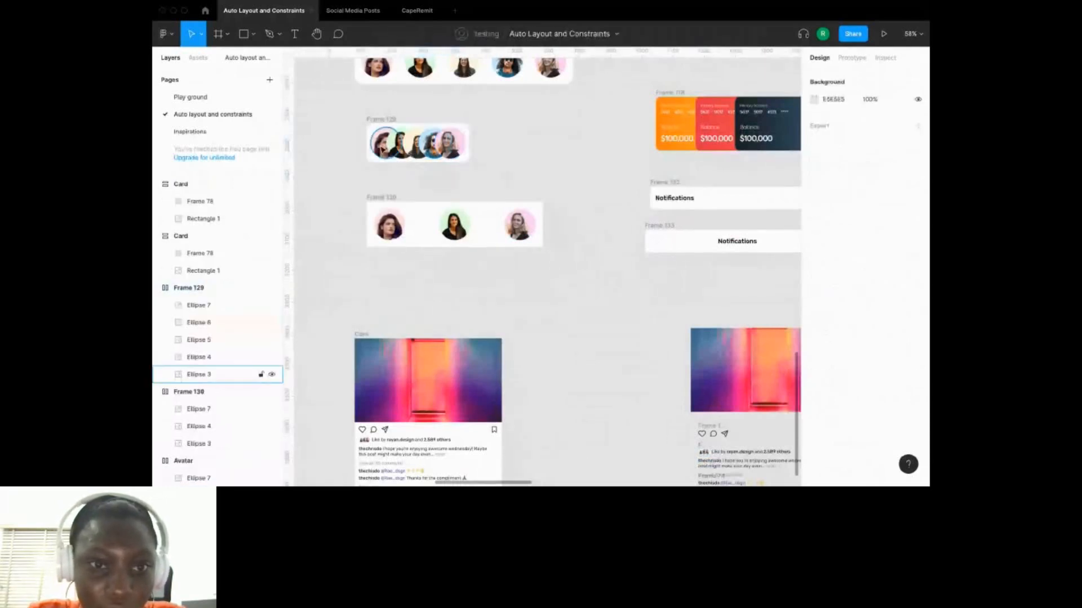
Copy the first three overlapping avatars of Frame 129 onto the empty canvas beside it.
{"action": "left_click", "coordinate": [383, 150]}
{"action": "left_click", "coordinate": [399, 148], "text": "shift"}
{"action": "left_click", "coordinate": [410, 148], "text": "shift"}
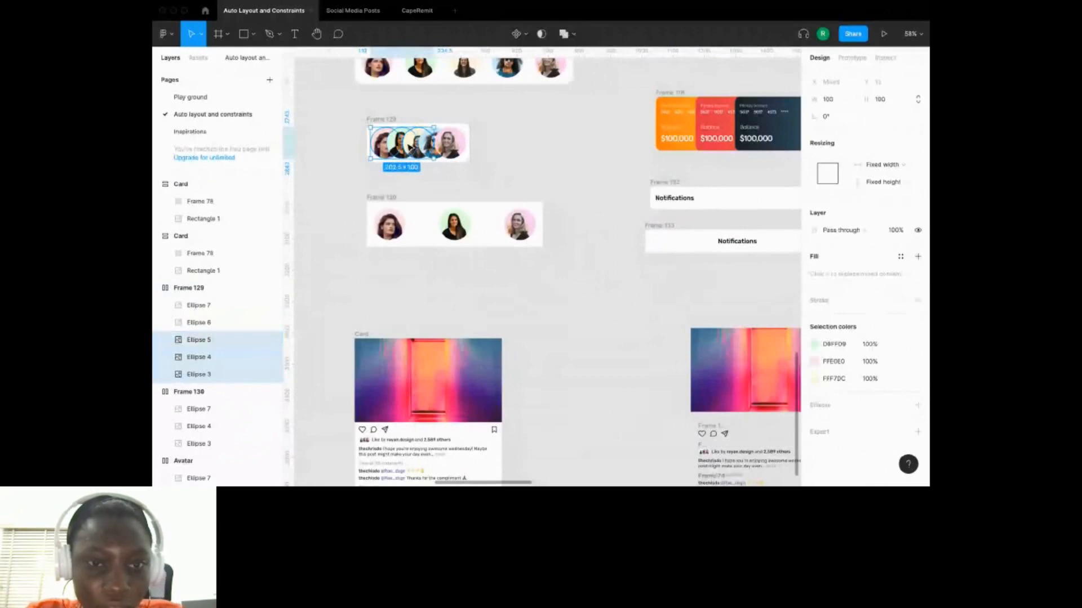
{"action": "left_click_drag", "start_coordinate": [410, 148], "coordinate": [594, 198]}
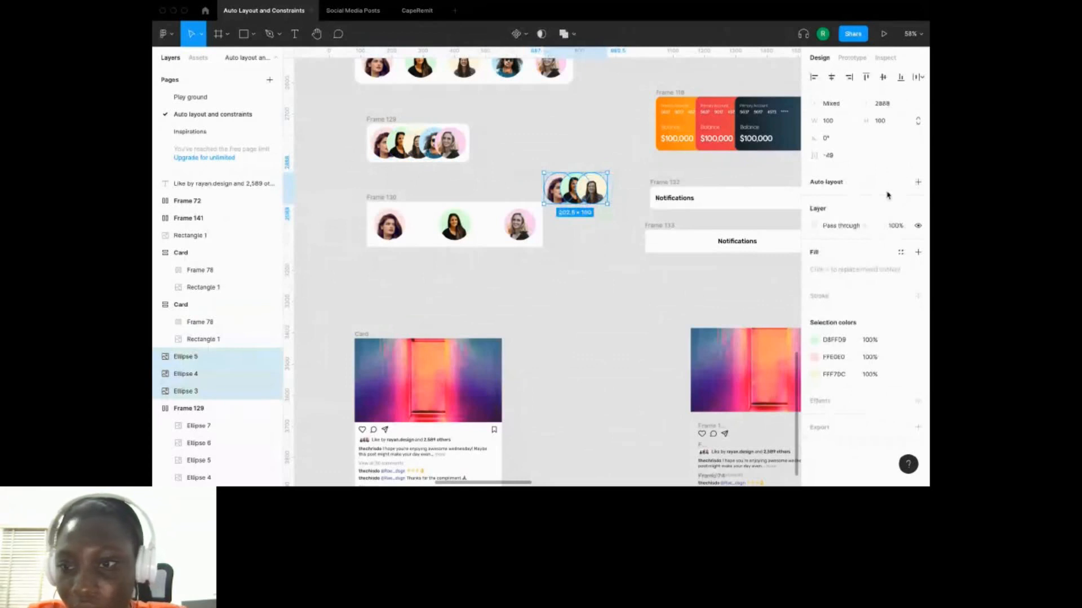
Wrap the three copied avatars in a horizontal auto layout with space between, and narrow it to 163 wide so they overlap.
{"action": "key", "text": "shift+a"}
{"action": "left_click", "coordinate": [918, 216]}
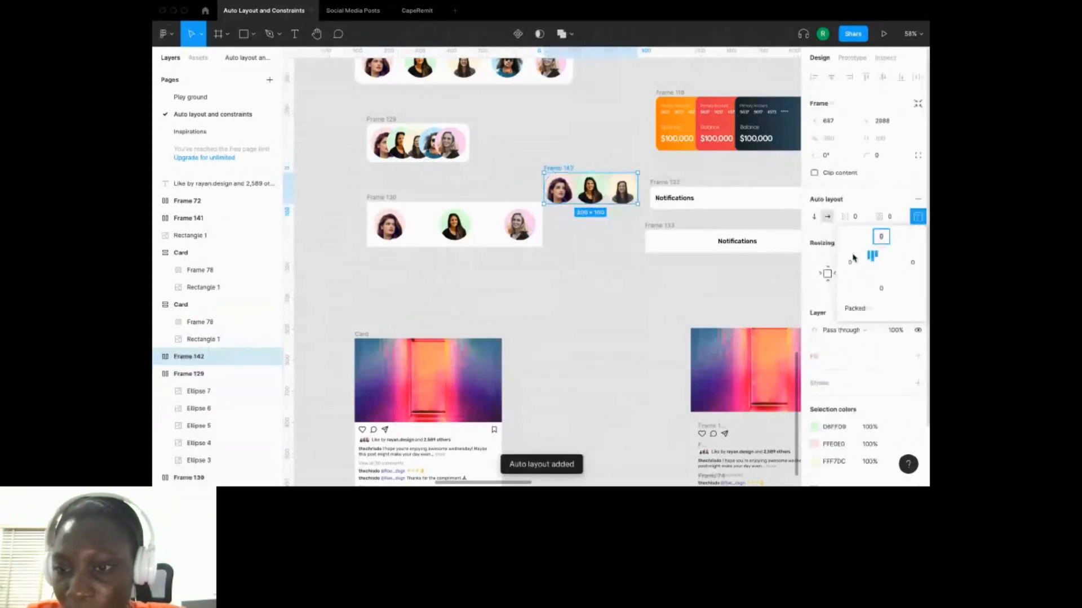
{"action": "double_click", "coordinate": [853, 258]}
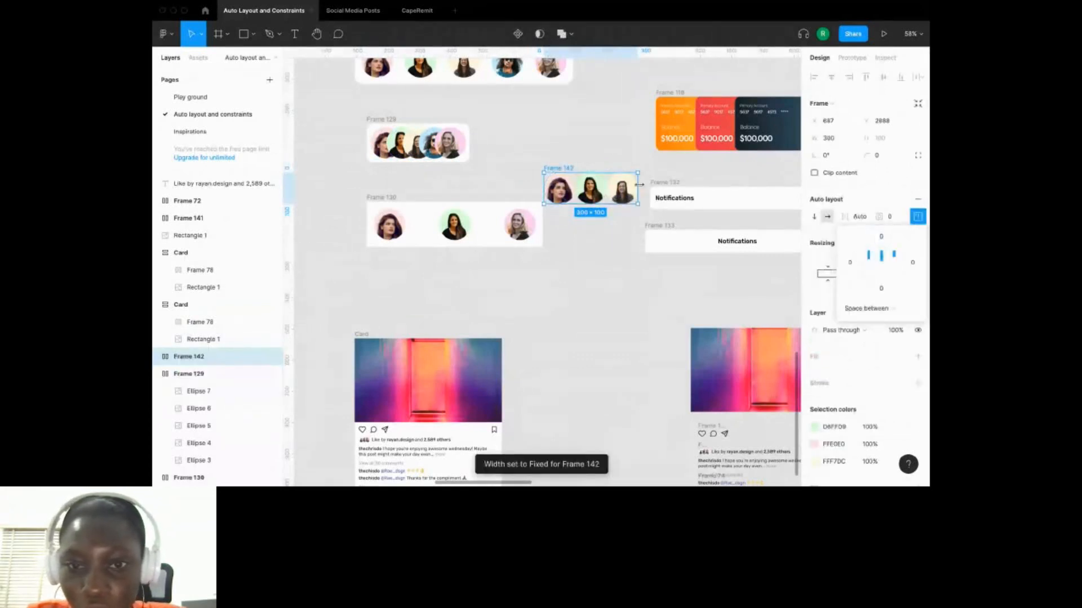
{"action": "left_click_drag", "start_coordinate": [636, 186], "coordinate": [595, 186]}
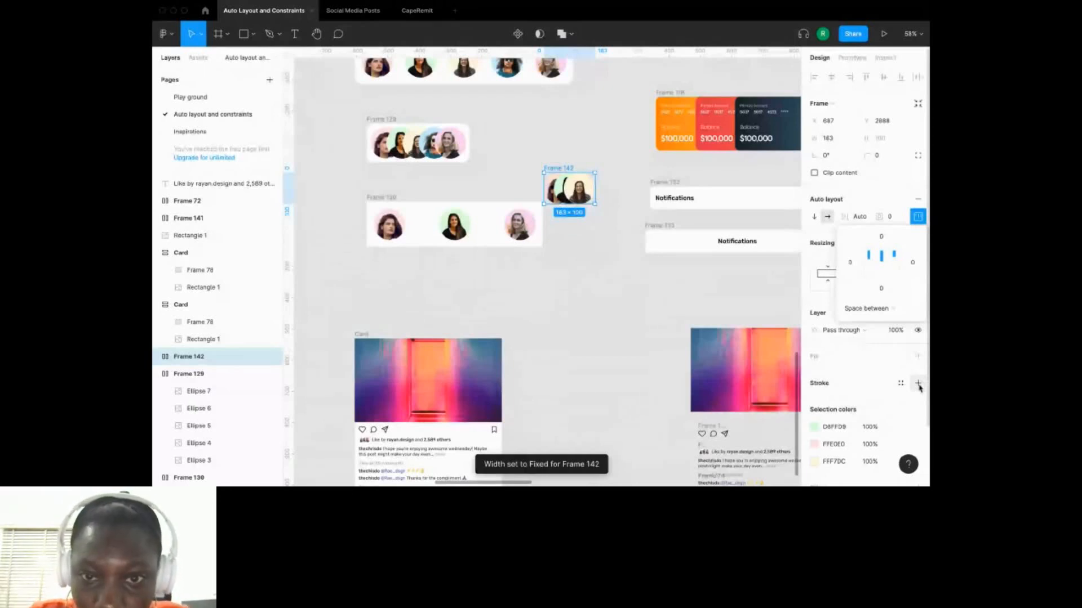
Add a white stroke to the copied avatars' frame and shrink the frame to about 59 × 31.
{"action": "left_click", "coordinate": [918, 383]}
{"action": "key", "text": "shift+2"}
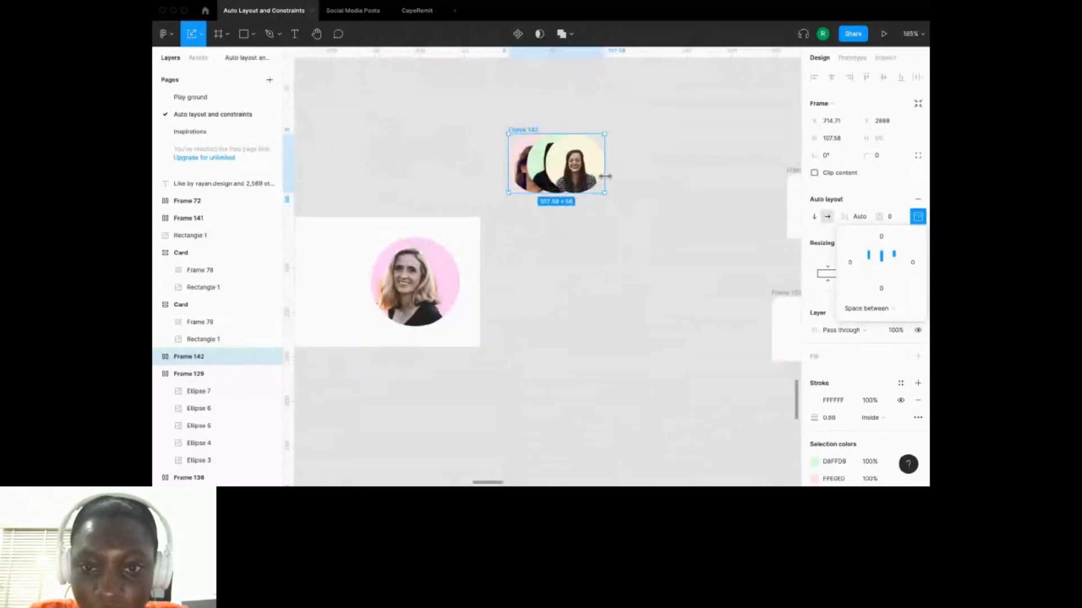
{"action": "left_click_drag", "start_coordinate": [605, 176], "coordinate": [554, 179]}
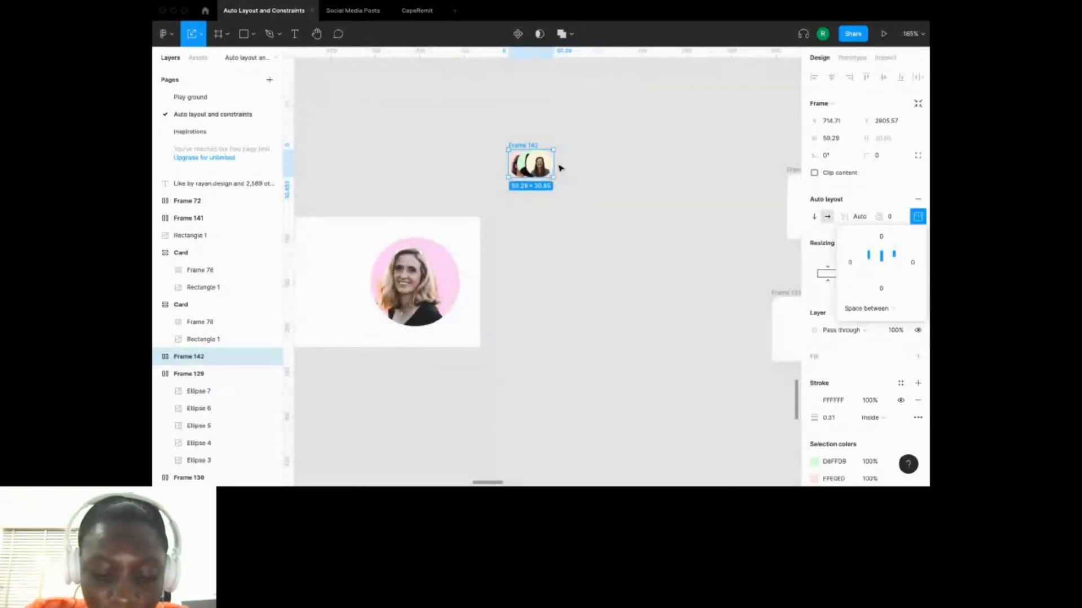
{"action": "key", "text": "v"}
{"action": "left_click_drag", "start_coordinate": [553, 164], "coordinate": [560, 163]}
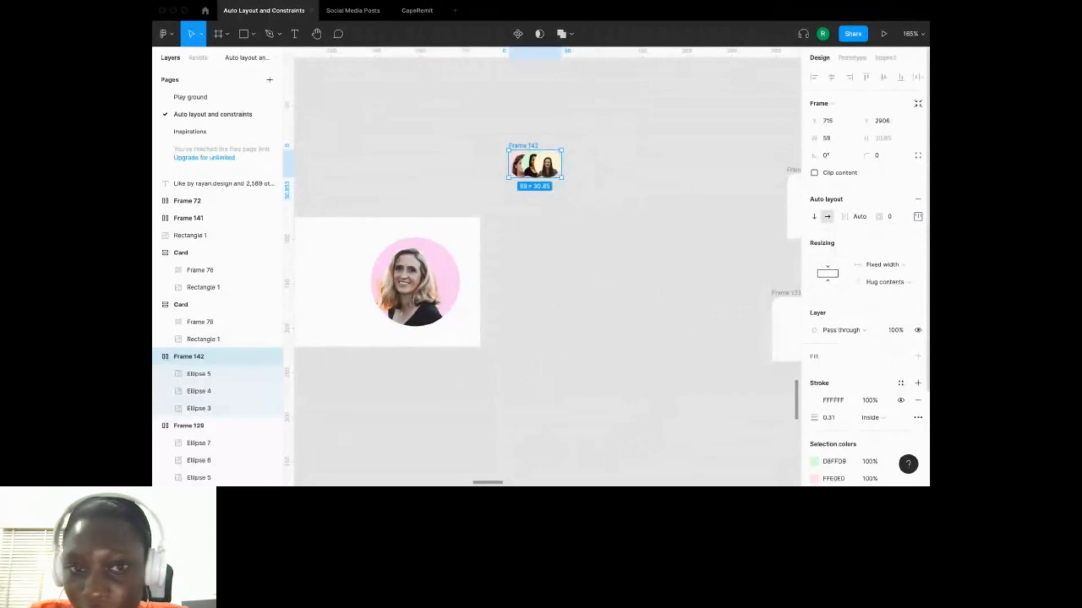
Remove the stroke from the copied avatars' frame.
{"action": "left_click", "coordinate": [659, 243]}
{"action": "left_click", "coordinate": [525, 146]}
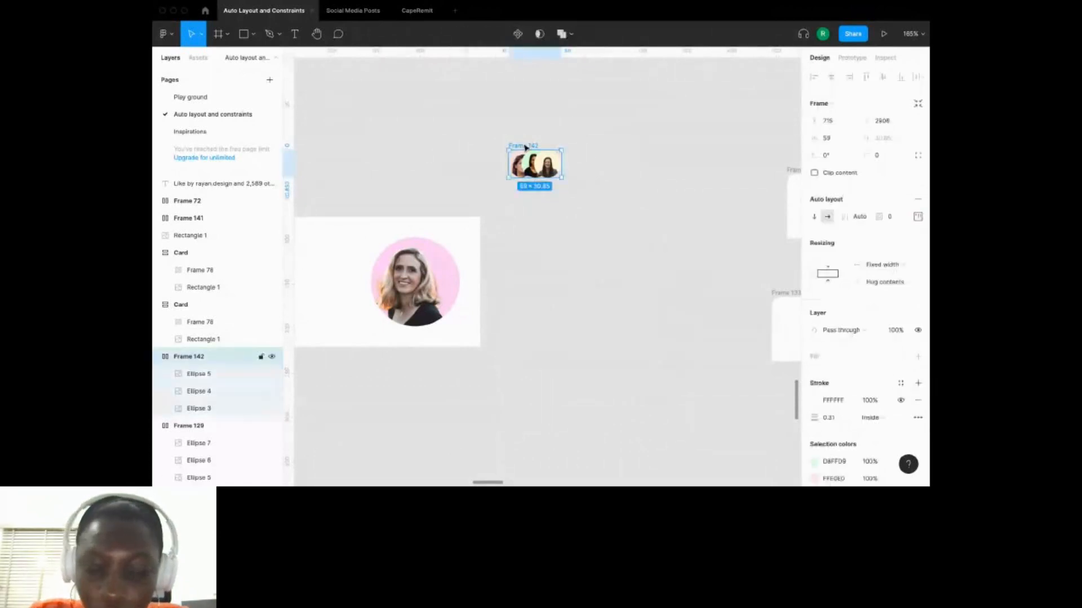
{"action": "left_click", "coordinate": [918, 400]}
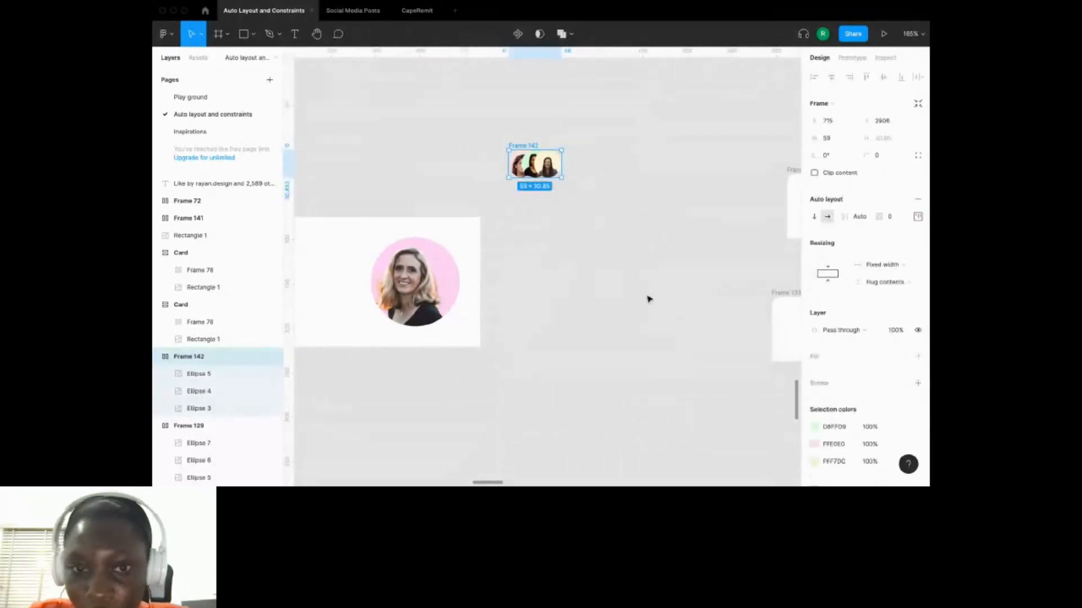
Give the three avatars inside the frame a white (FFFFFF) inside stroke of 1.
{"action": "left_click", "coordinate": [516, 167]}
{"action": "left_click", "coordinate": [530, 168], "text": "shift"}
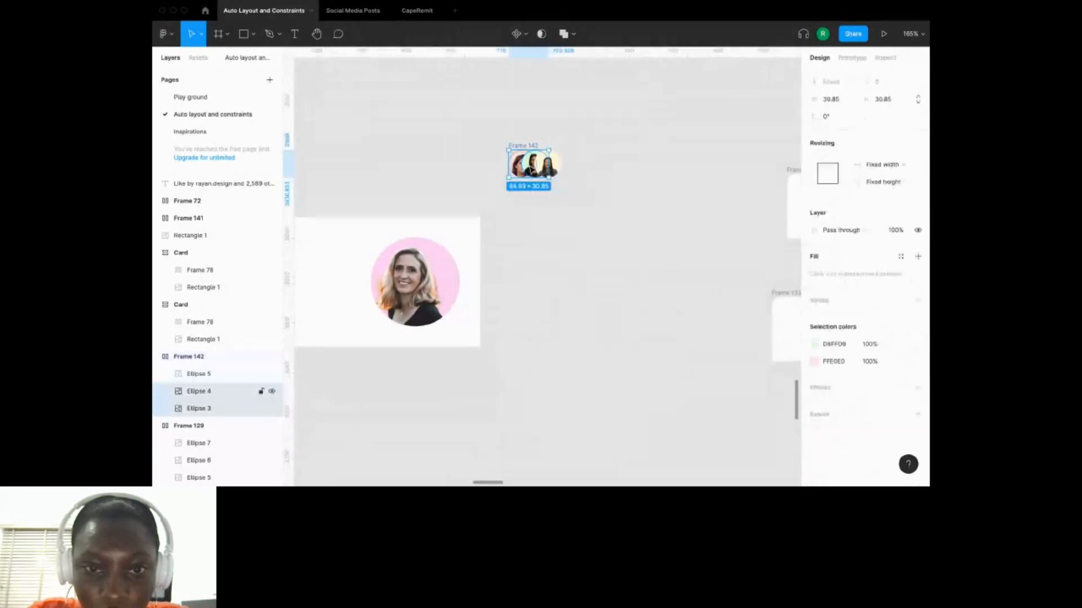
{"action": "left_click", "coordinate": [220, 374], "text": "shift"}
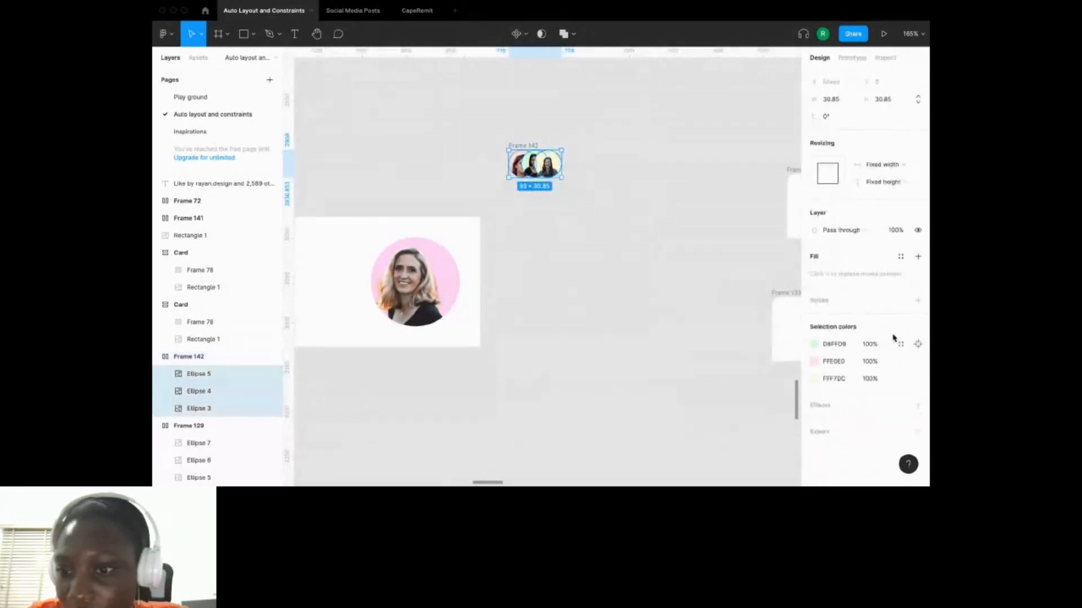
{"action": "left_click", "coordinate": [918, 301]}
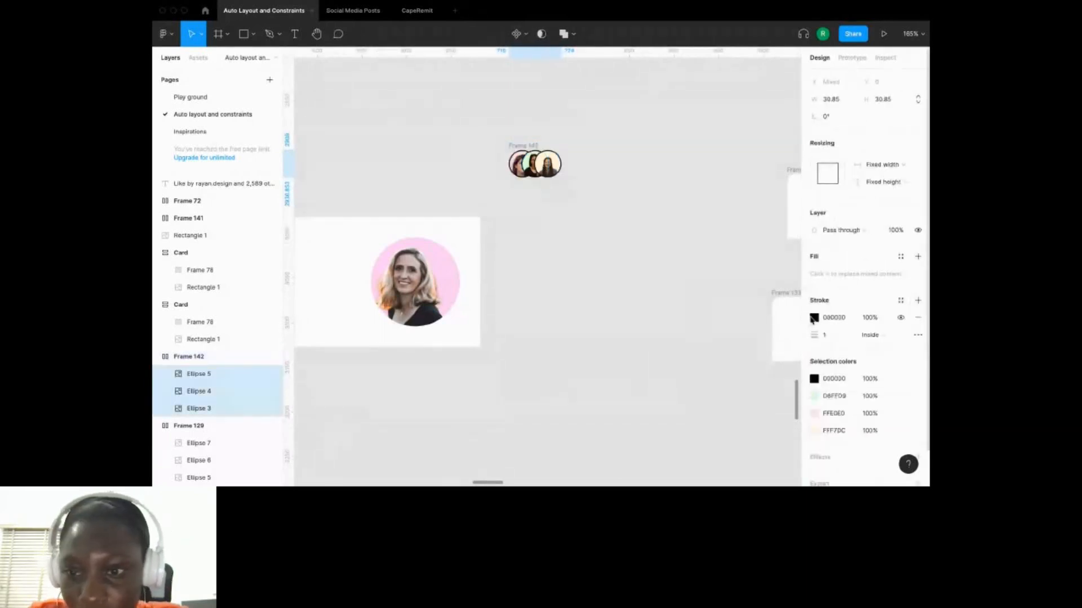
{"action": "left_click", "coordinate": [813, 318]}
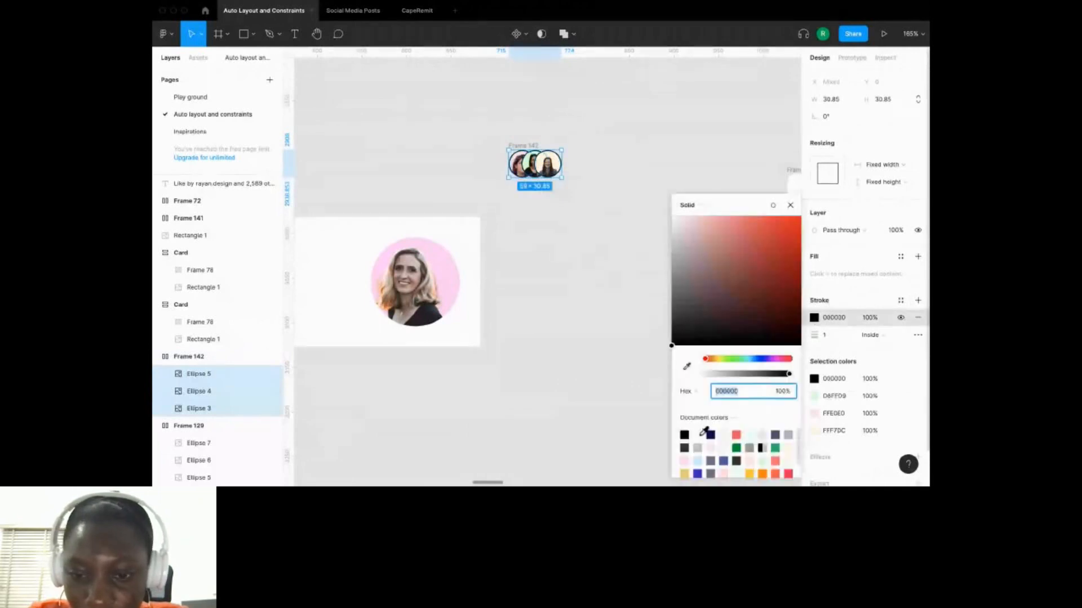
{"action": "left_click", "coordinate": [608, 345]}
Position the new avatar frame beside the ungrouped card's avatars and scale it proportionally down to 24 wide.
{"action": "scroll", "coordinate": [610, 348], "scroll_direction": "down", "scroll_amount": 5}
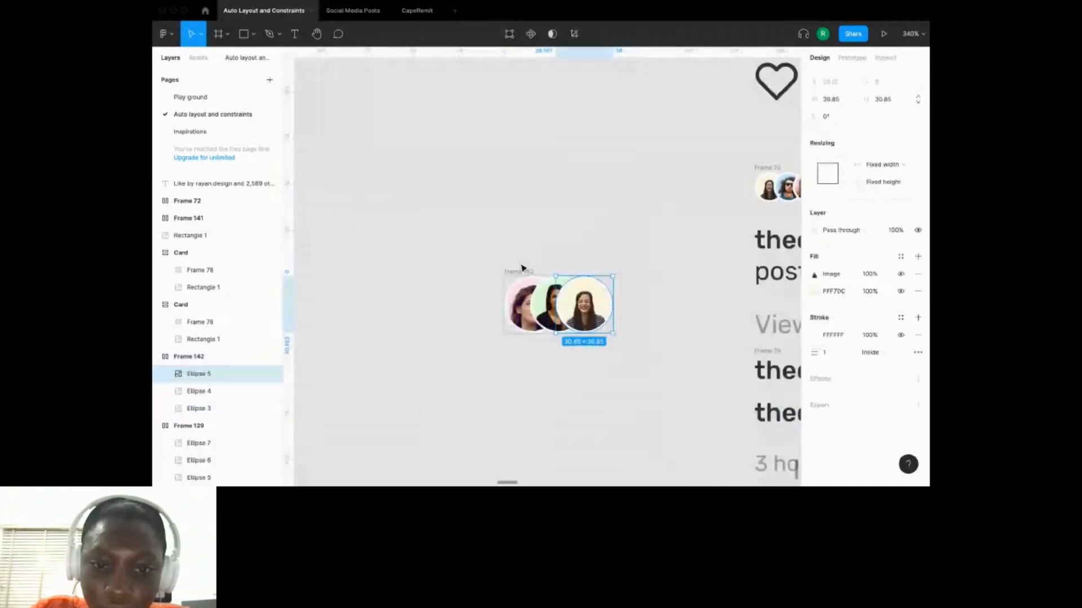
{"action": "left_click_drag", "start_coordinate": [521, 272], "coordinate": [462, 153]}
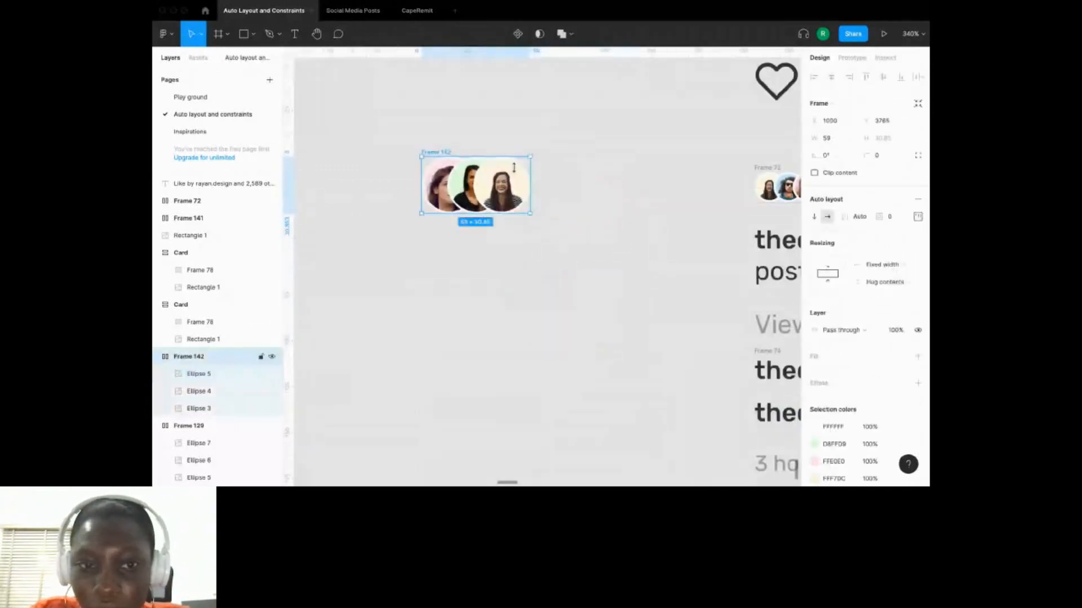
{"action": "scroll", "coordinate": [613, 182], "scroll_direction": "down", "scroll_amount": 3}
{"action": "key", "text": "k"}
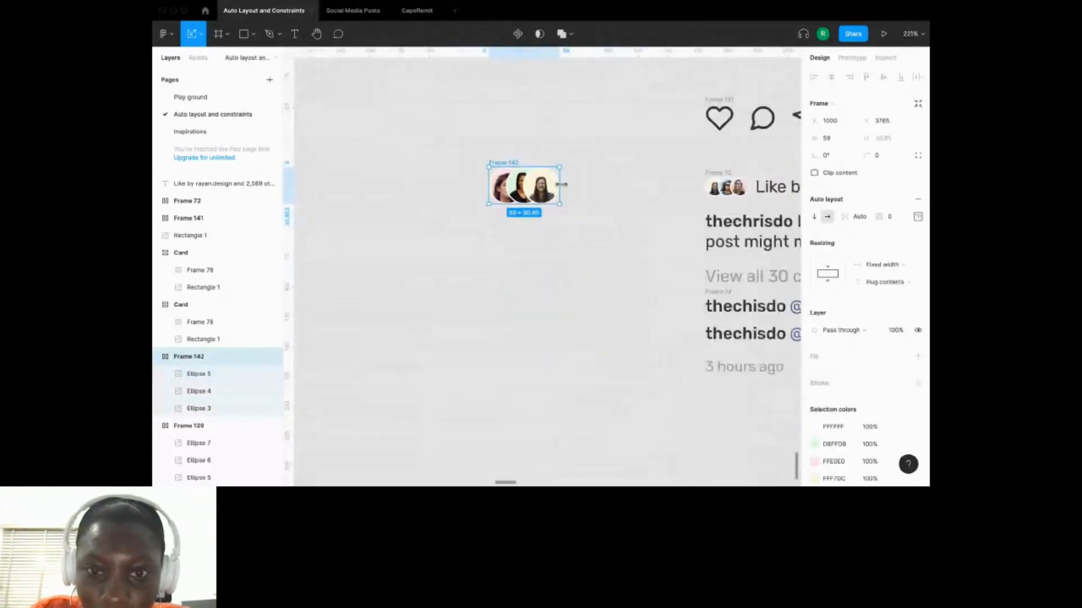
{"action": "left_click_drag", "start_coordinate": [560, 184], "coordinate": [647, 194]}
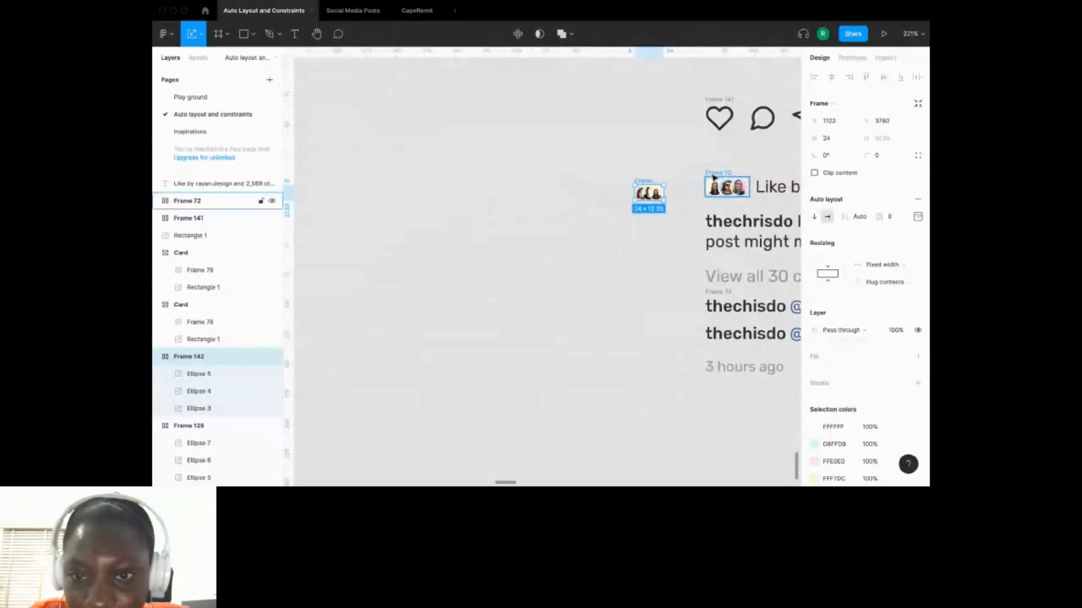
Nudge the scaled avatar frame away from the ungrouped card to X 1010.
{"action": "key", "text": "shift+Left"}
{"action": "key", "text": "shift+Left"}
{"action": "key", "text": "shift+Left"}
{"action": "key", "text": "shift+Left"}
{"action": "key", "text": "shift+Left"}
{"action": "key", "text": "shift+Left"}
{"action": "key", "text": "shift+Left"}
{"action": "key", "text": "shift+Left"}
{"action": "key", "text": "shift+Left"}
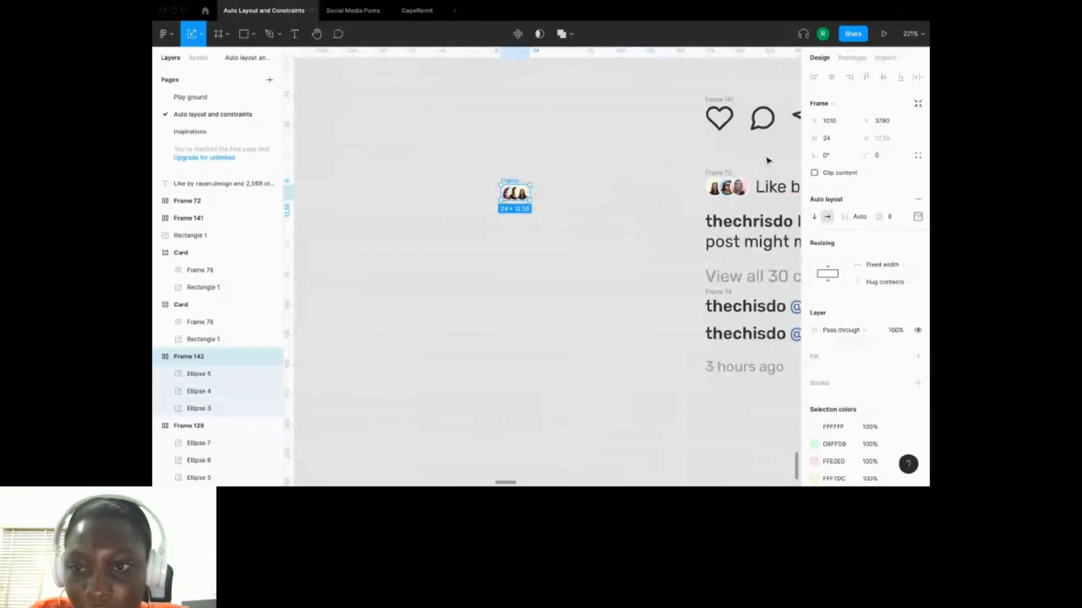
Select the likes caption next to the ungrouped card's existing avatar group.
{"action": "scroll", "coordinate": [539, 177], "scroll_direction": "down", "scroll_amount": 4}
{"action": "left_click", "coordinate": [643, 180]}
{"action": "scroll", "coordinate": [649, 192], "scroll_direction": "right", "scroll_amount": 3}
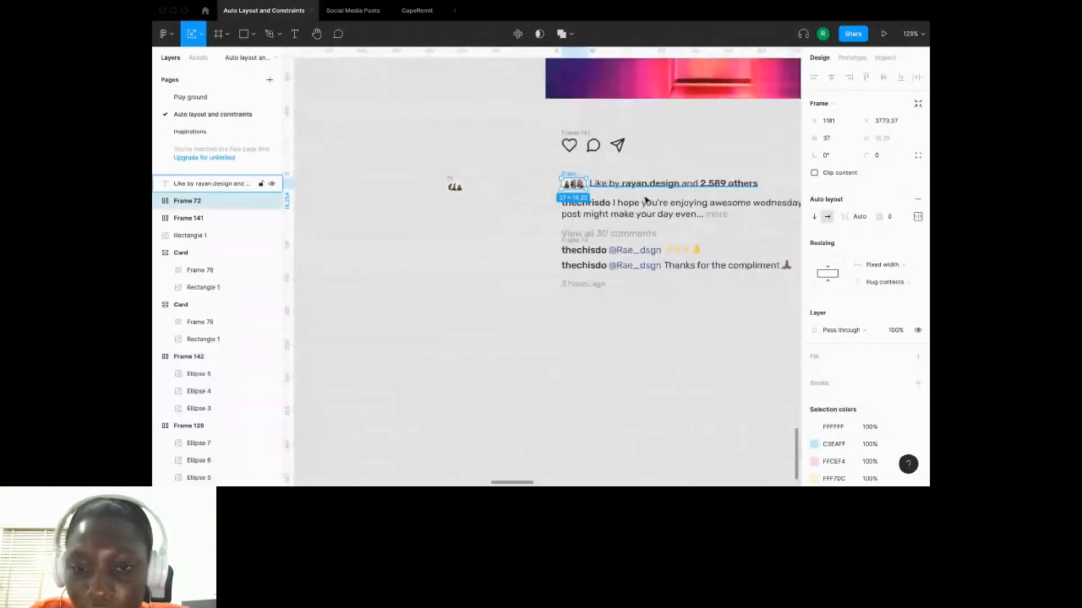
{"action": "left_click", "coordinate": [646, 199]}
{"action": "scroll", "coordinate": [704, 195], "scroll_direction": "right", "scroll_amount": 3}
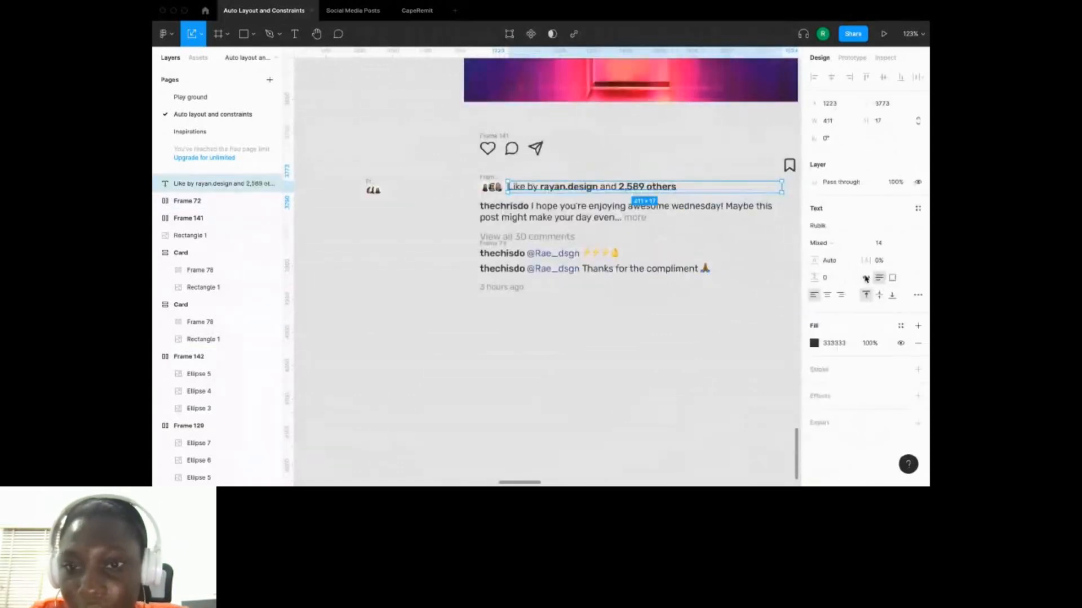
Set the likes text to auto width and combine it with the avatar frame in a vertically centred horizontal auto layout.
{"action": "left_click", "coordinate": [866, 279]}
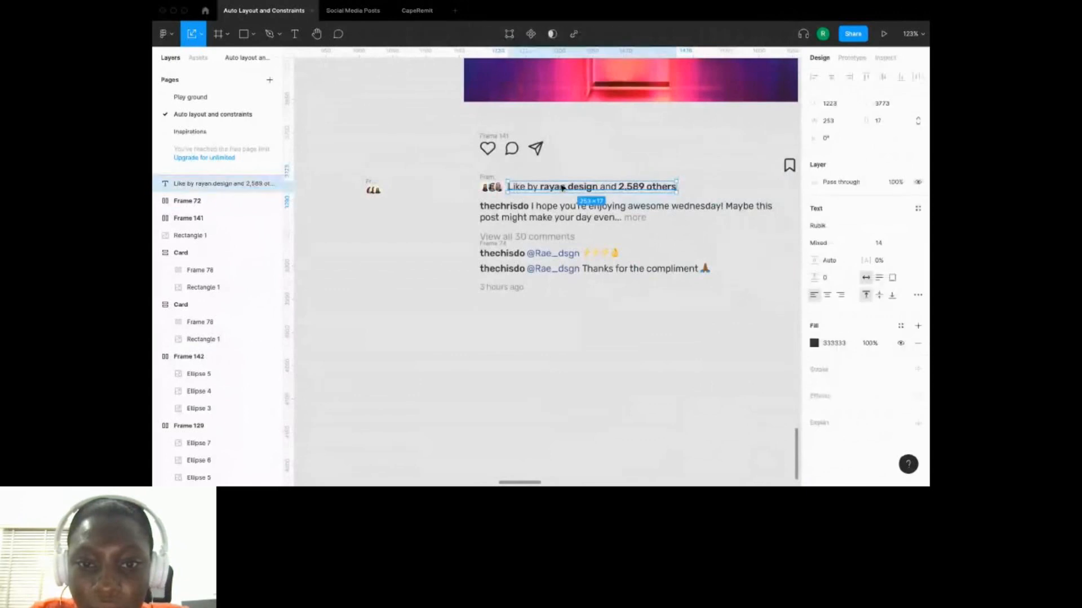
{"action": "left_click", "coordinate": [491, 187], "text": "shift"}
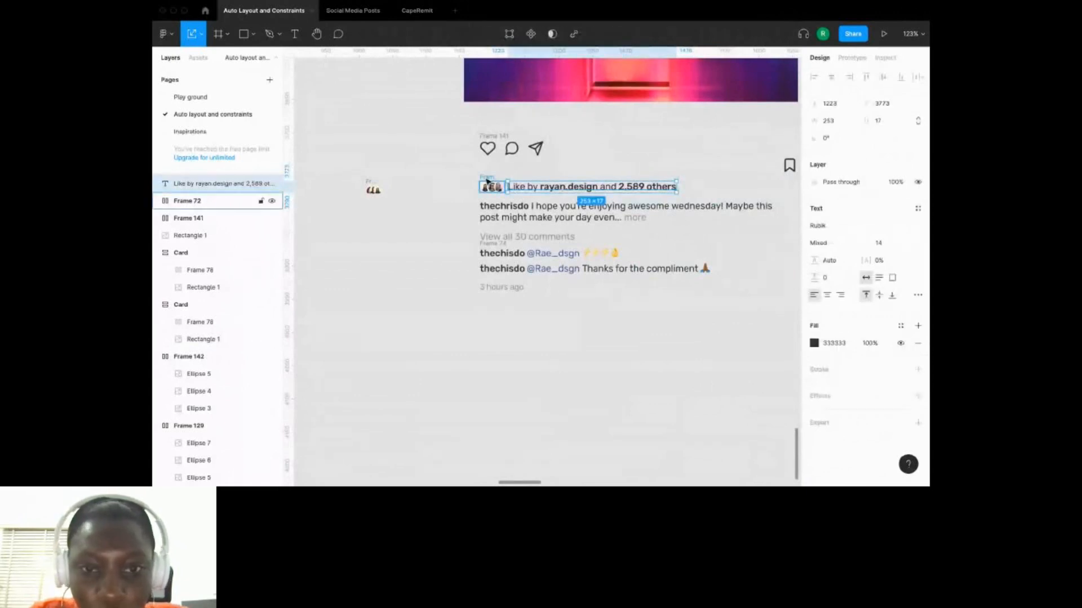
{"action": "left_click", "coordinate": [918, 200]}
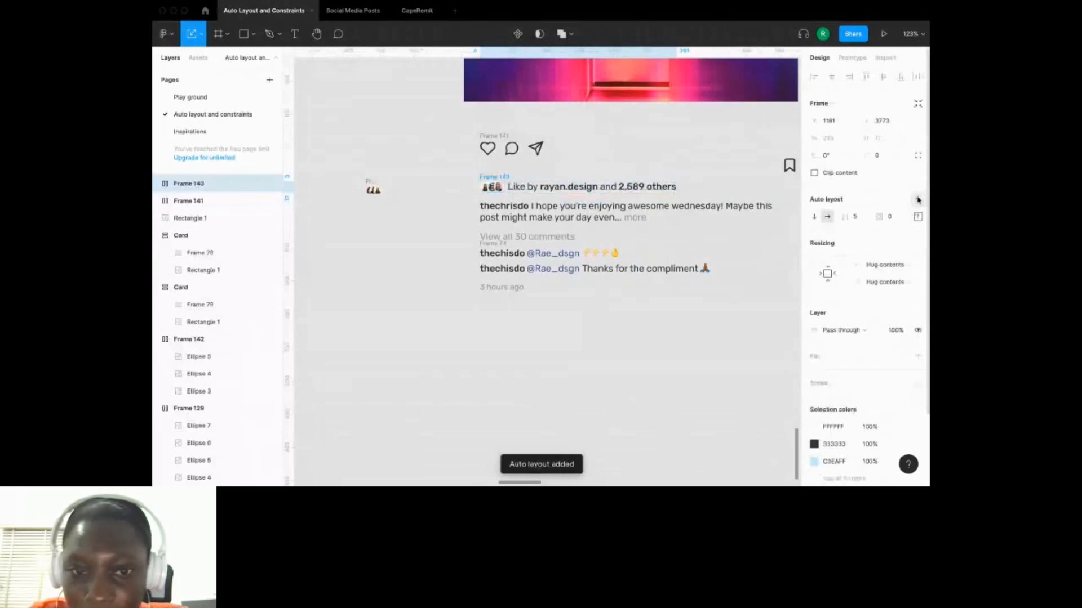
{"action": "left_click", "coordinate": [918, 216]}
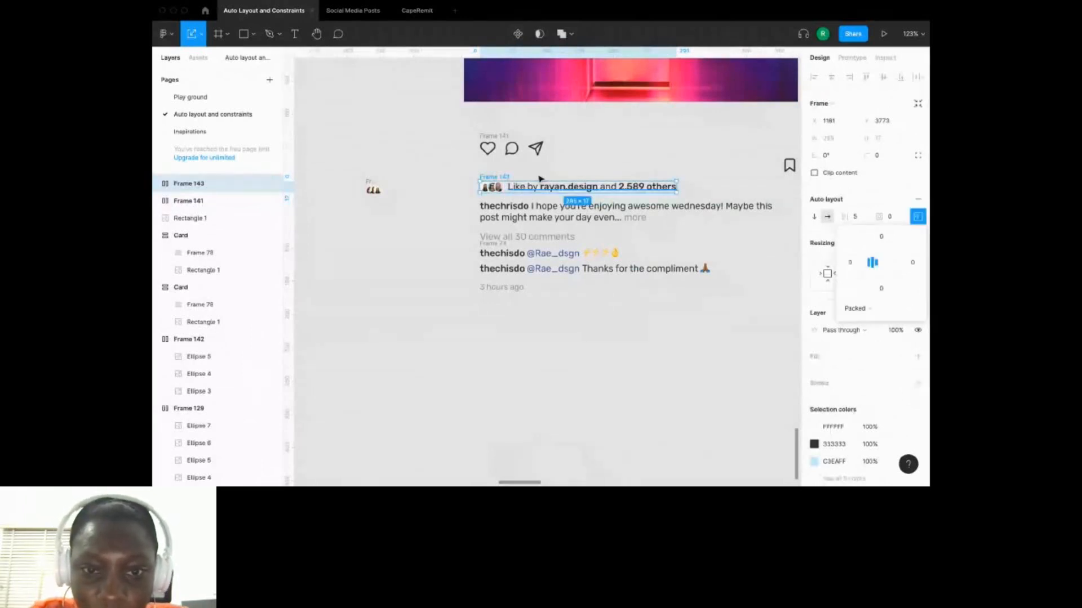
Tighten the spacing by moving the likes row up, the caption to Y 3792 and the "View all 30 comments" line to Y 3850.
{"action": "left_click", "coordinate": [539, 215]}
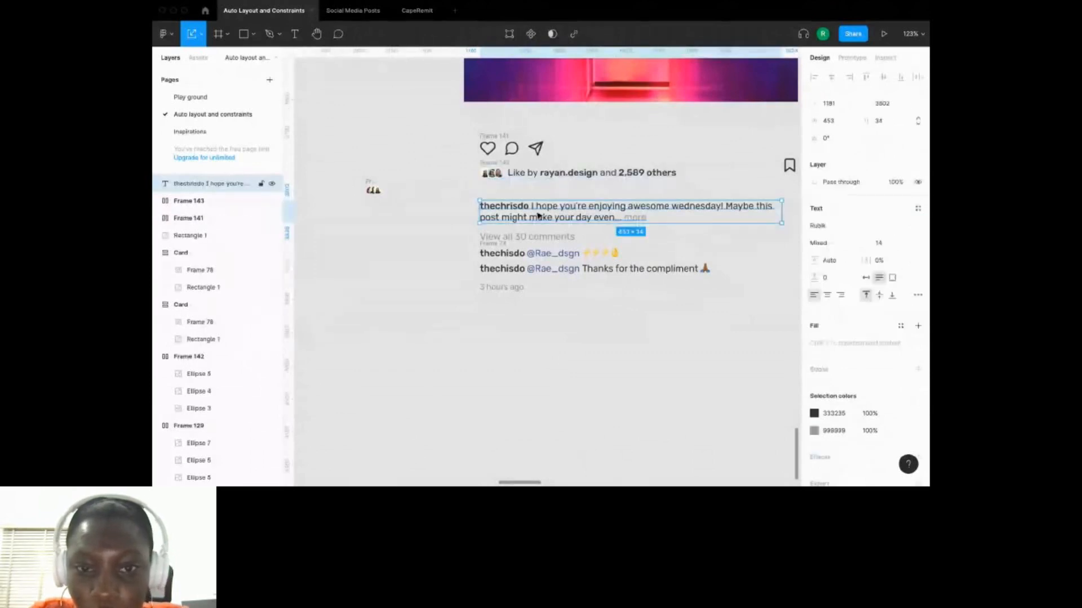
{"action": "left_click_drag", "start_coordinate": [538, 216], "coordinate": [562, 209]}
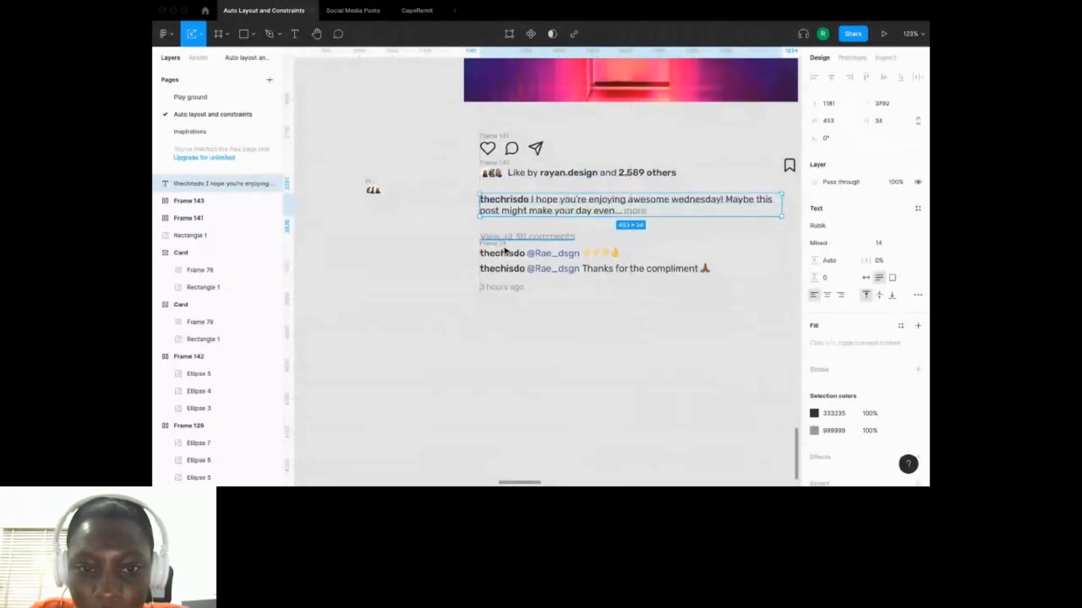
{"action": "left_click_drag", "start_coordinate": [512, 237], "coordinate": [516, 255]}
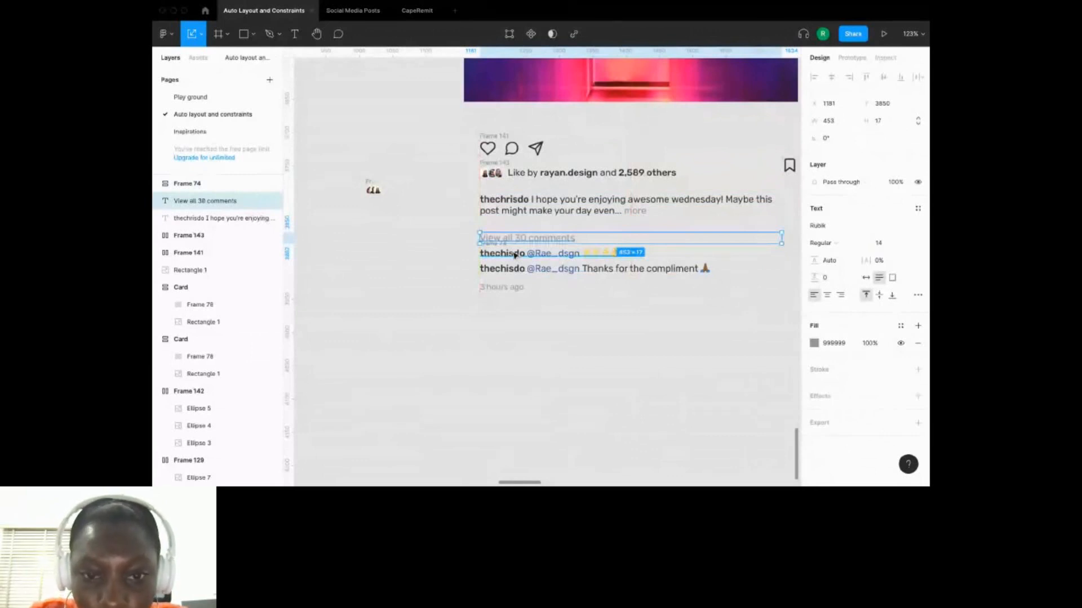
{"action": "left_click", "coordinate": [517, 256]}
{"action": "left_click", "coordinate": [545, 271], "text": "shift"}
{"action": "left_click", "coordinate": [594, 304]}
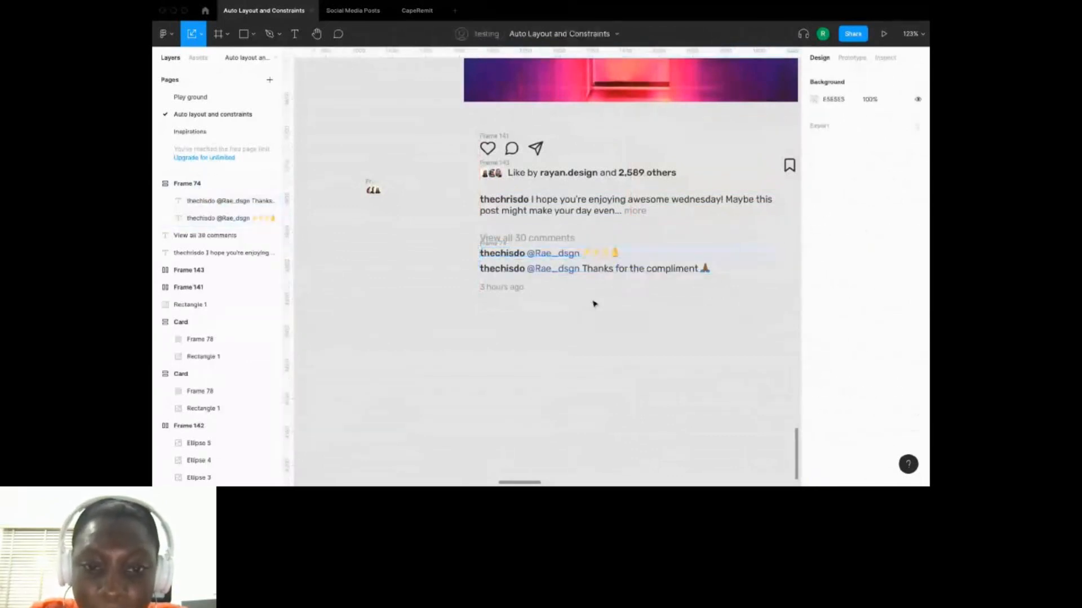
{"action": "left_click", "coordinate": [527, 256]}
{"action": "left_click", "coordinate": [602, 263]}
{"action": "scroll", "coordinate": [603, 264], "scroll_direction": "up", "scroll_amount": 3}
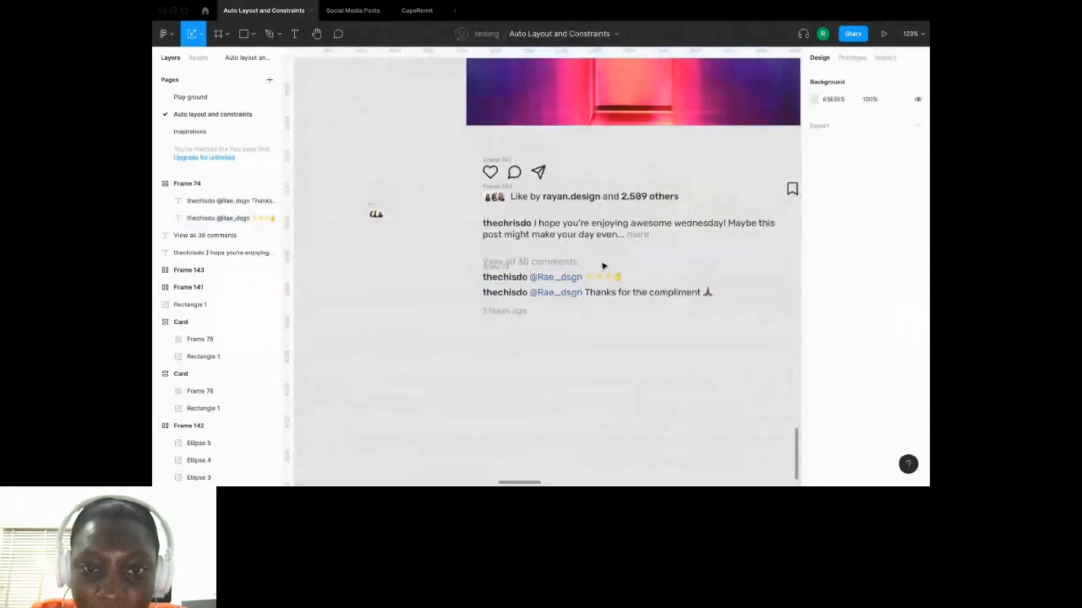
{"action": "scroll", "coordinate": [603, 265], "scroll_direction": "down", "scroll_amount": 4}
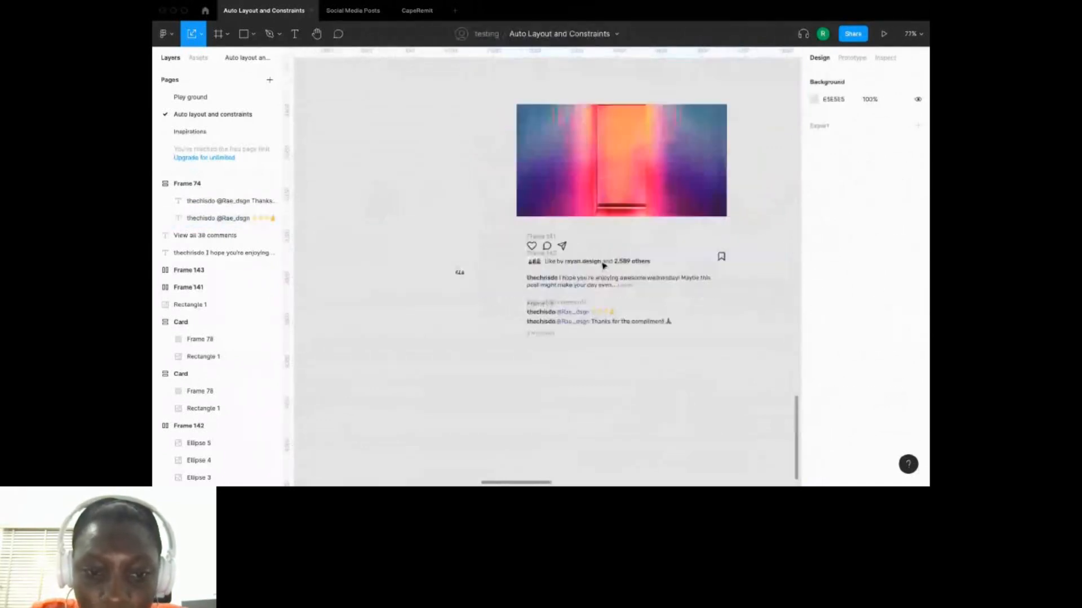
{"action": "scroll", "coordinate": [603, 266], "scroll_direction": "up", "scroll_amount": 5}
{"action": "left_click", "coordinate": [463, 281]}
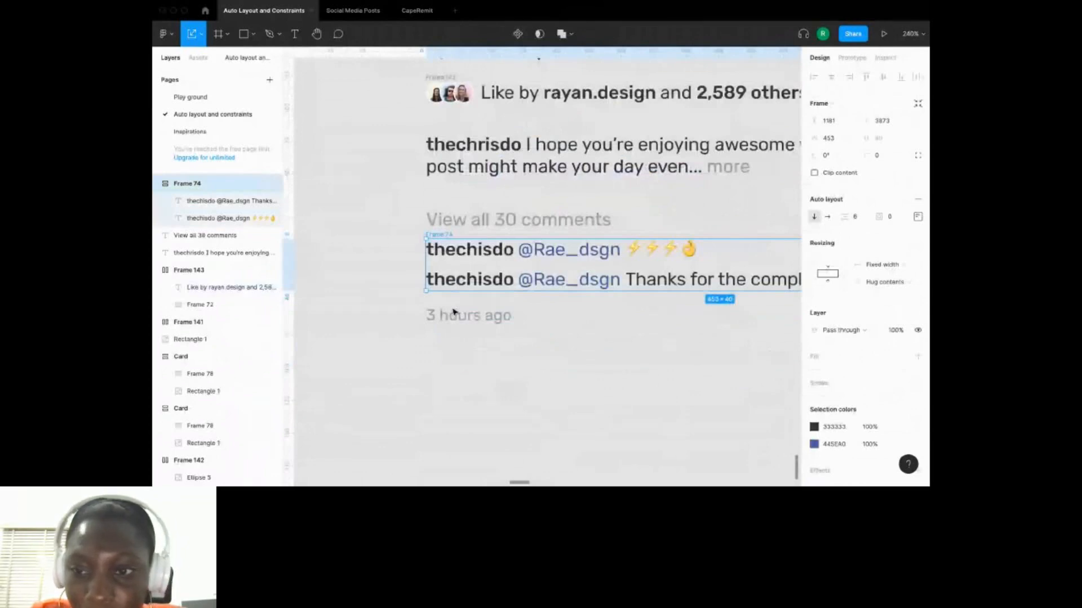
{"action": "scroll", "coordinate": [507, 303], "scroll_direction": "down", "scroll_amount": 3}
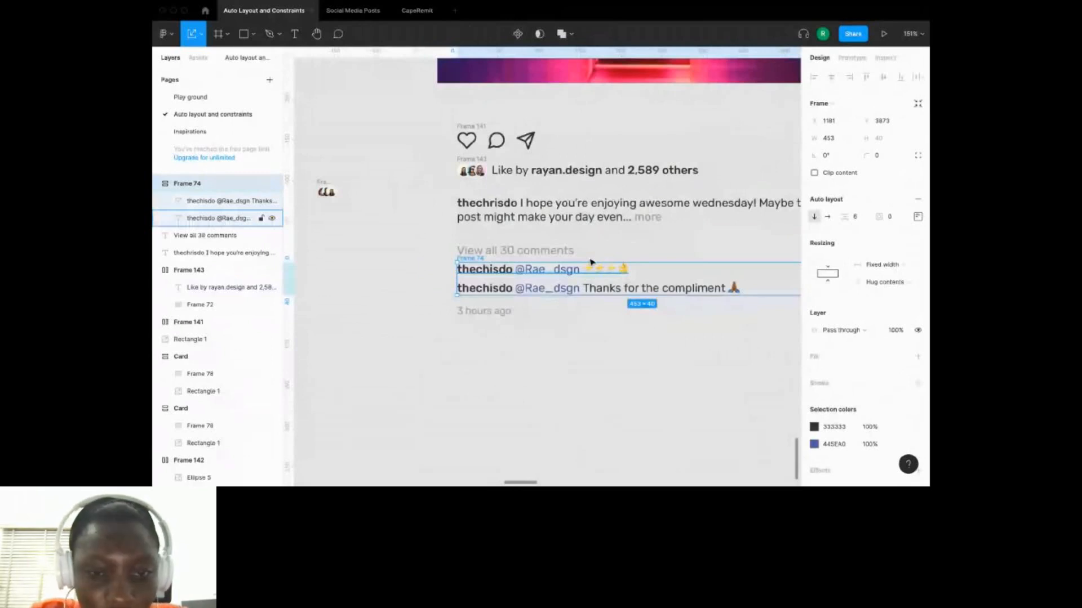
Wrap the "View all 30 comments" line, the replies frame and the "3 hours ago" text in nested vertical auto layouts.
{"action": "left_click", "coordinate": [554, 253], "text": "shift"}
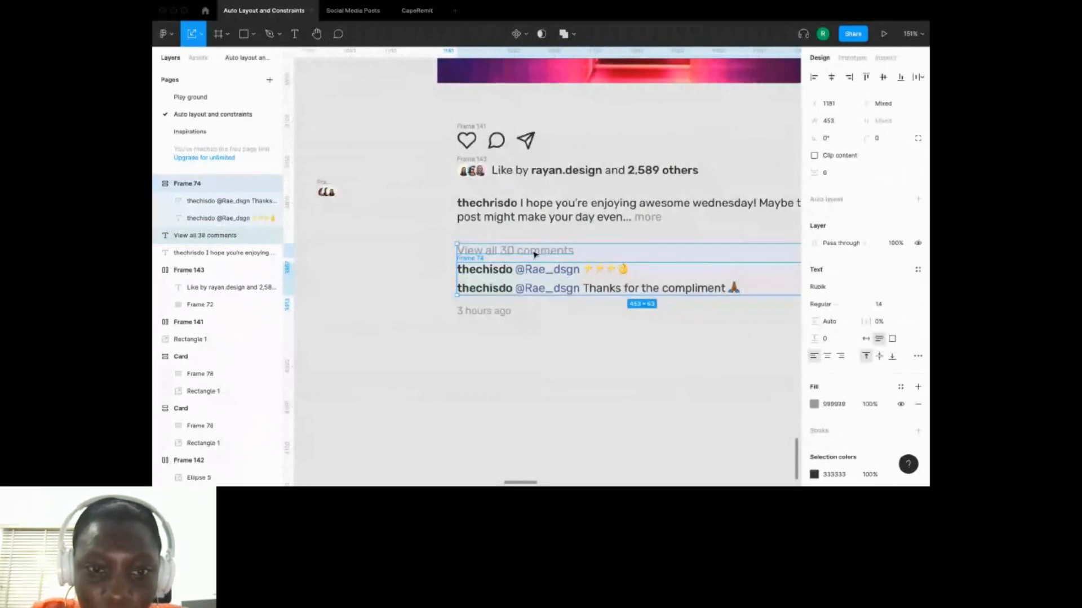
{"action": "scroll", "coordinate": [535, 254], "scroll_direction": "up", "scroll_amount": 3}
{"action": "left_click", "coordinate": [445, 227]}
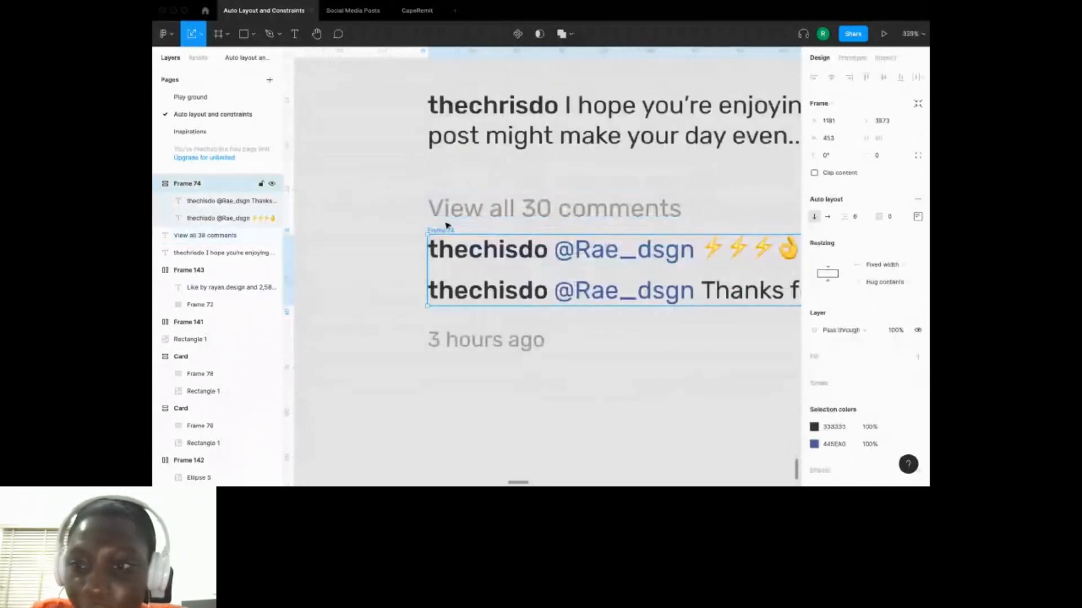
{"action": "left_click", "coordinate": [448, 217], "text": "shift"}
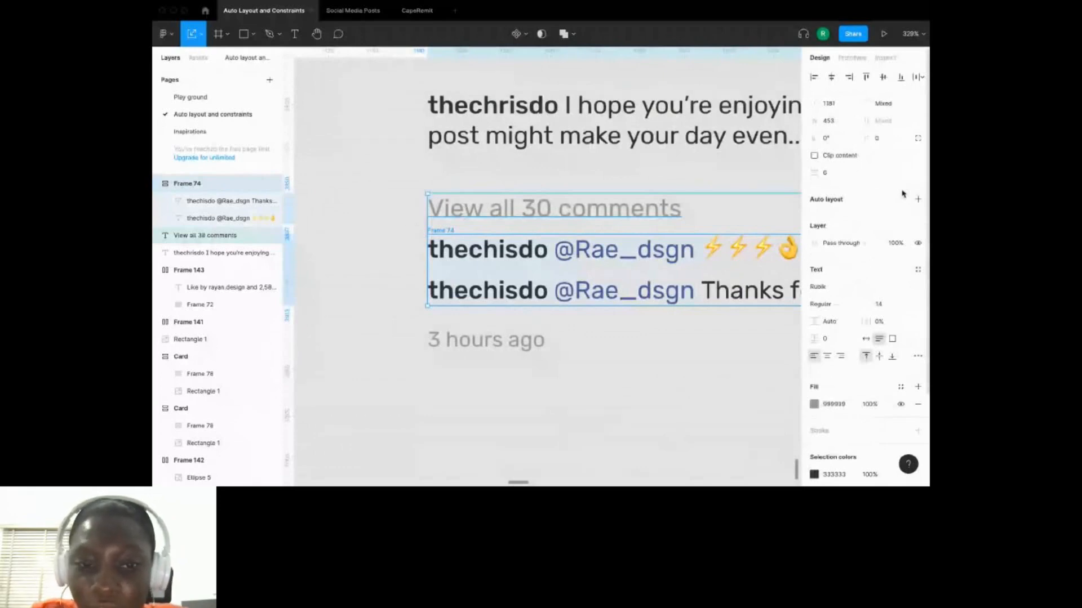
{"action": "scroll", "coordinate": [540, 283], "scroll_direction": "down", "scroll_amount": 5}
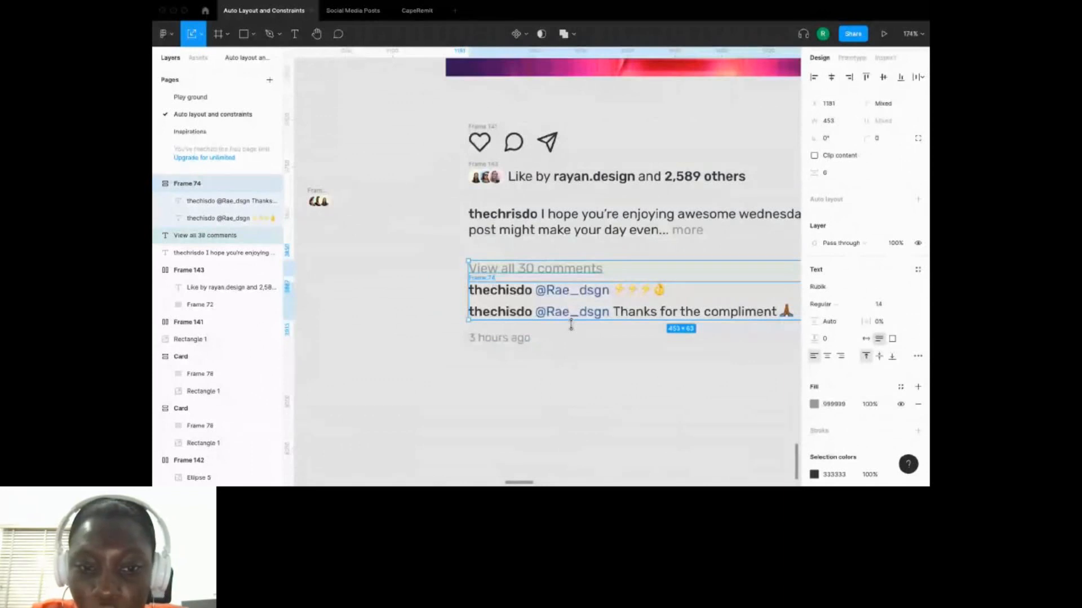
{"action": "key", "text": "Escape"}
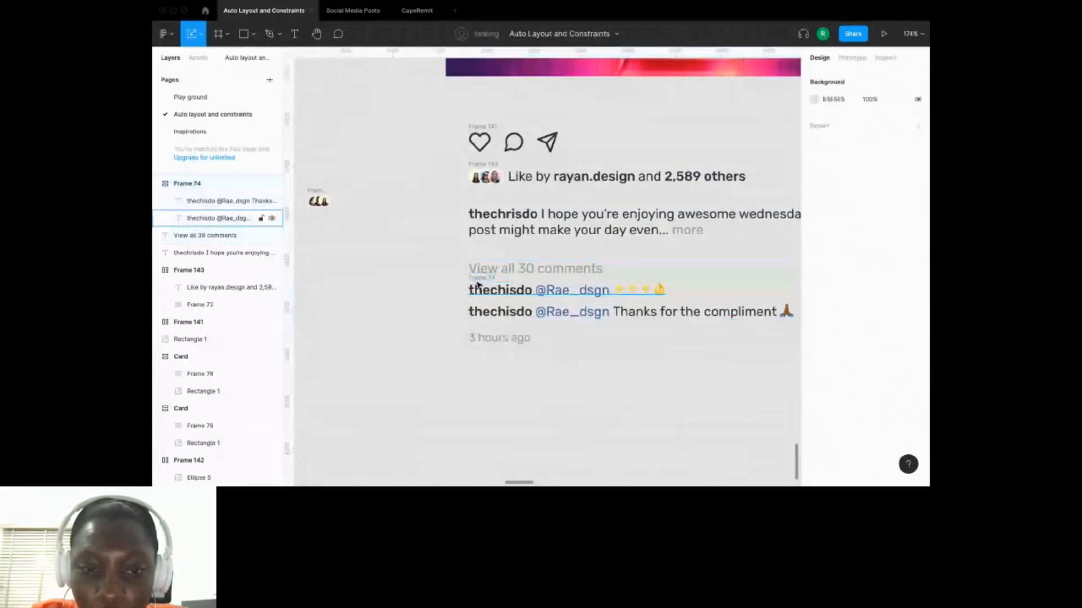
{"action": "left_click", "coordinate": [478, 285]}
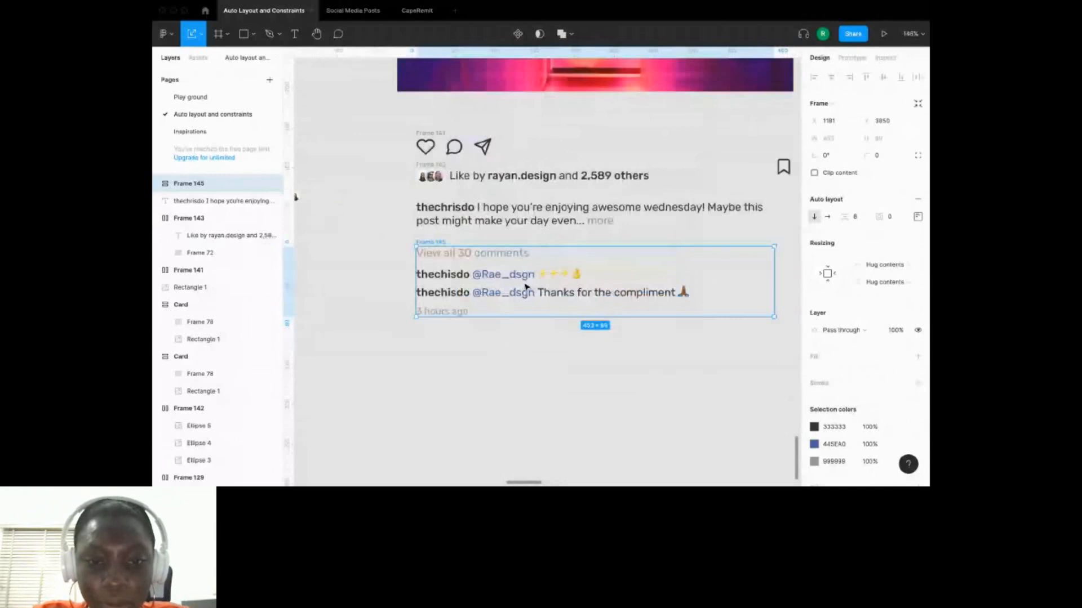
Set the horizontal resizing of the "3 hours ago" text to Fill container.
{"action": "scroll", "coordinate": [525, 287], "scroll_direction": "left", "scroll_amount": 2}
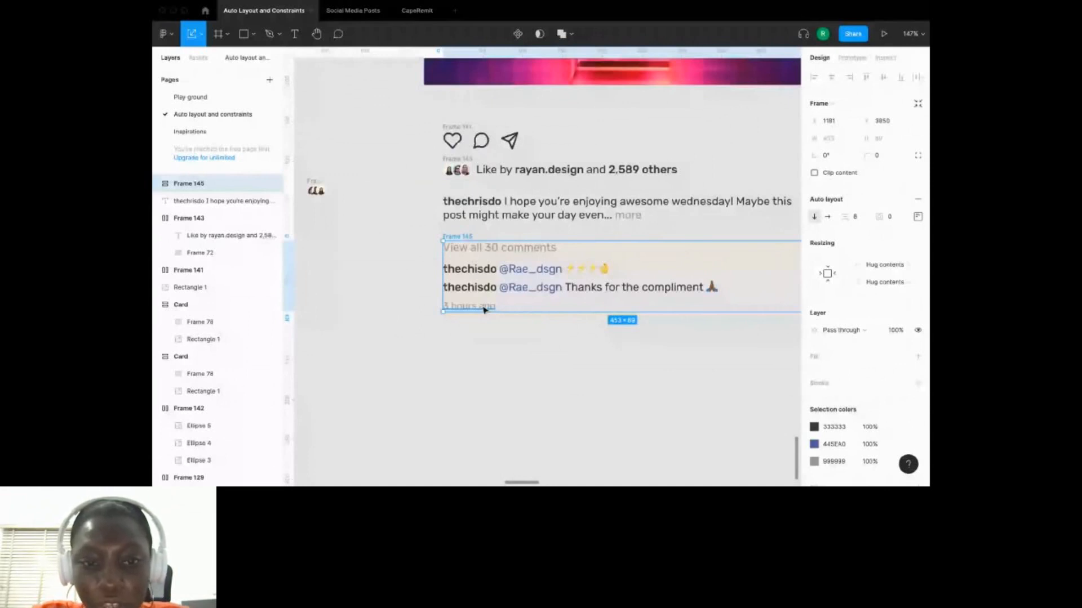
{"action": "left_click", "coordinate": [457, 237]}
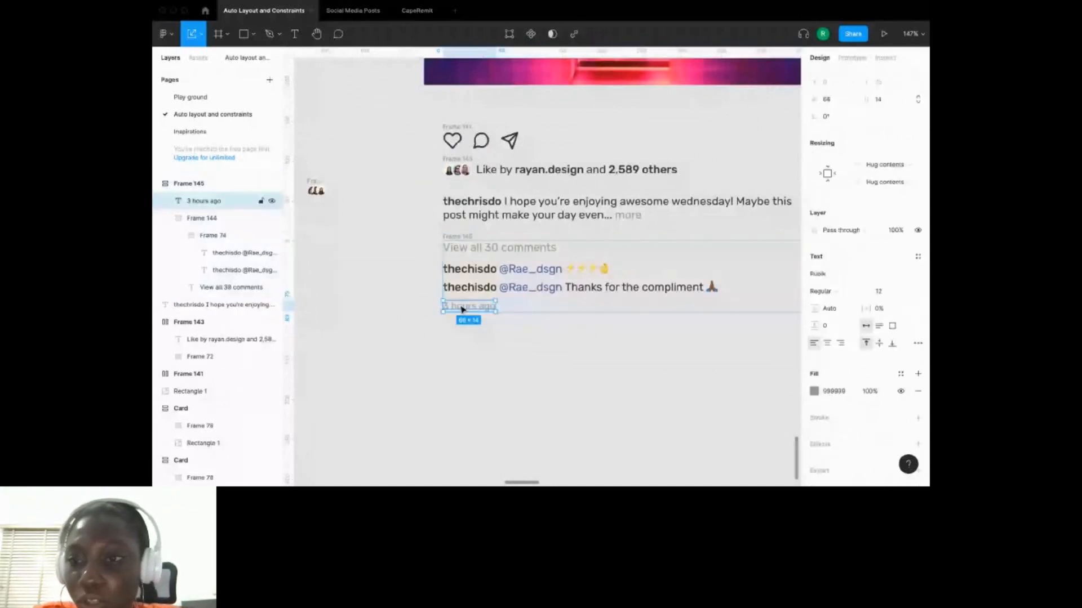
{"action": "left_click", "coordinate": [885, 164]}
{"action": "left_click", "coordinate": [882, 176]}
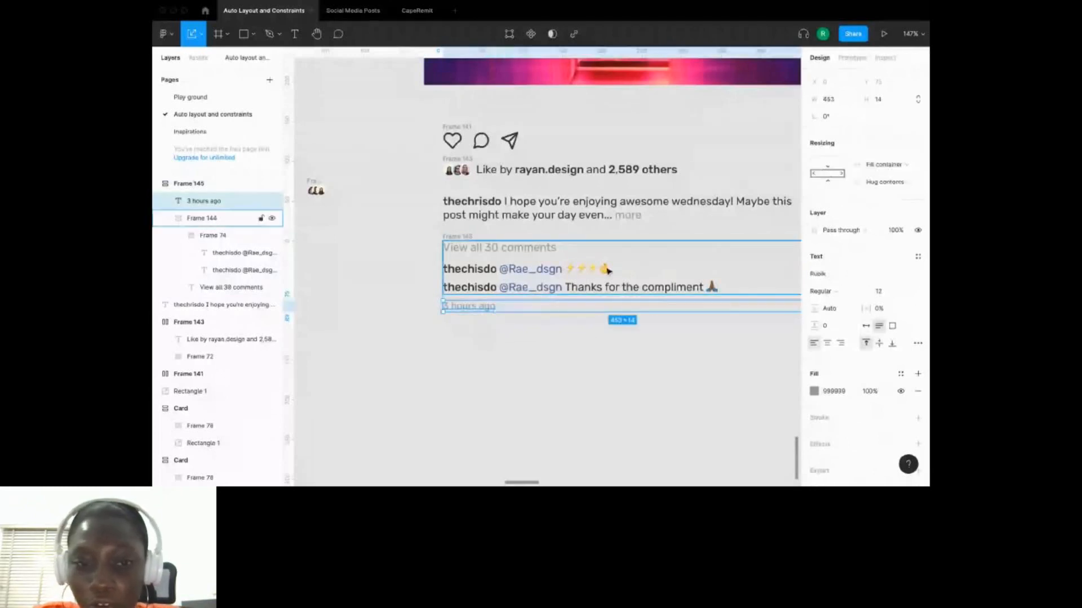
Check the horizontal resizing of the two reply texts and the "View all 30 comments" line.
{"action": "left_click", "coordinate": [572, 288]}
{"action": "double_click", "coordinate": [572, 288]}
{"action": "left_click", "coordinate": [892, 164]}
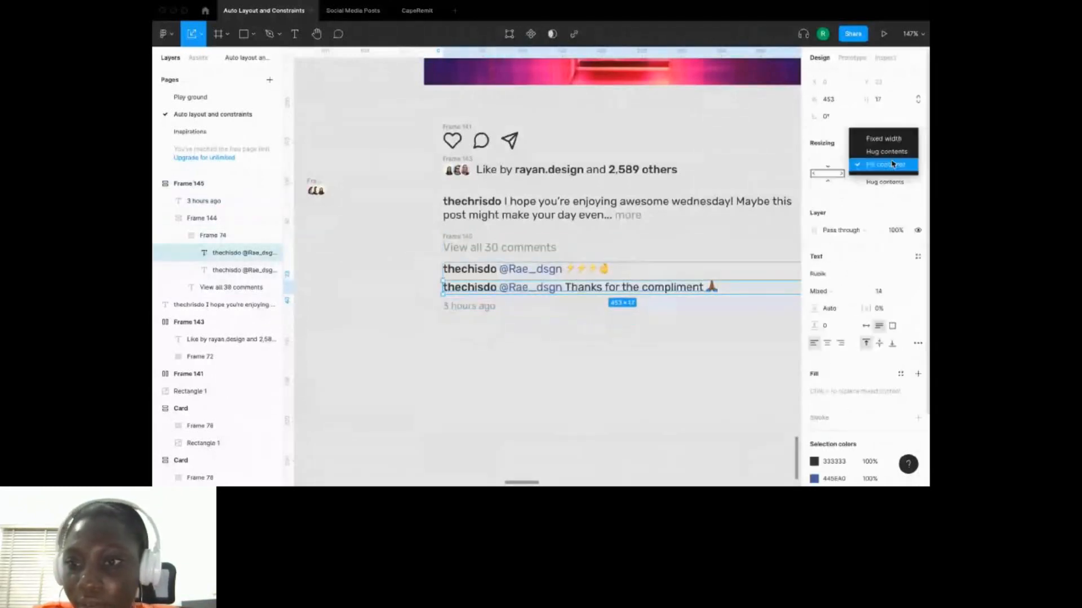
{"action": "left_click", "coordinate": [892, 164]}
{"action": "left_click", "coordinate": [551, 276]}
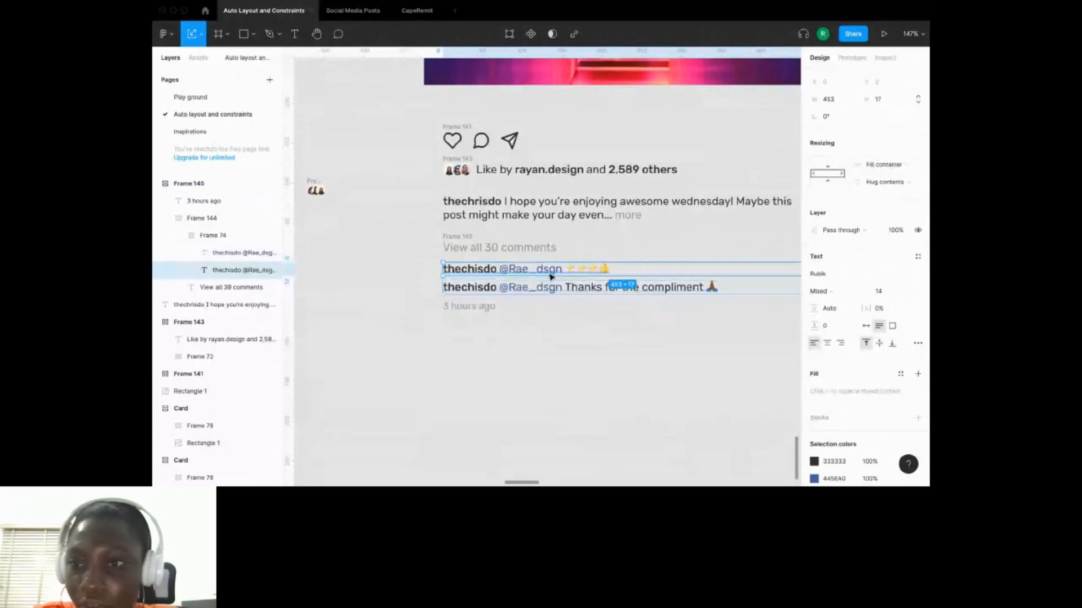
{"action": "left_click", "coordinate": [496, 248]}
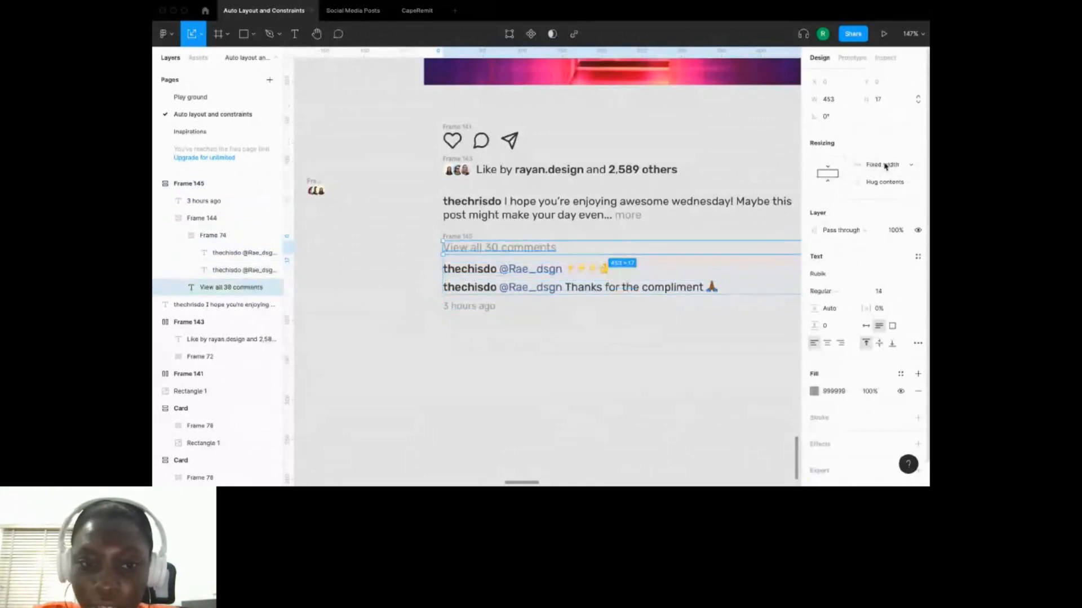
{"action": "left_click", "coordinate": [527, 237]}
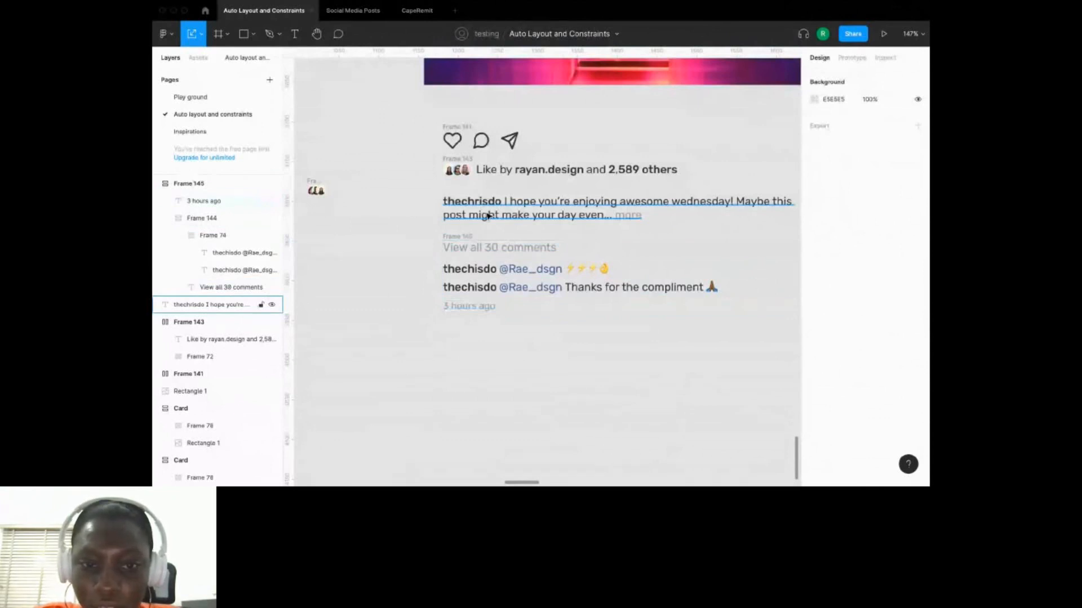
Set the likes text beside the avatars to Fill container for its horizontal resizing.
{"action": "scroll", "coordinate": [488, 215], "scroll_direction": "up", "scroll_amount": 3}
{"action": "left_click", "coordinate": [455, 241]}
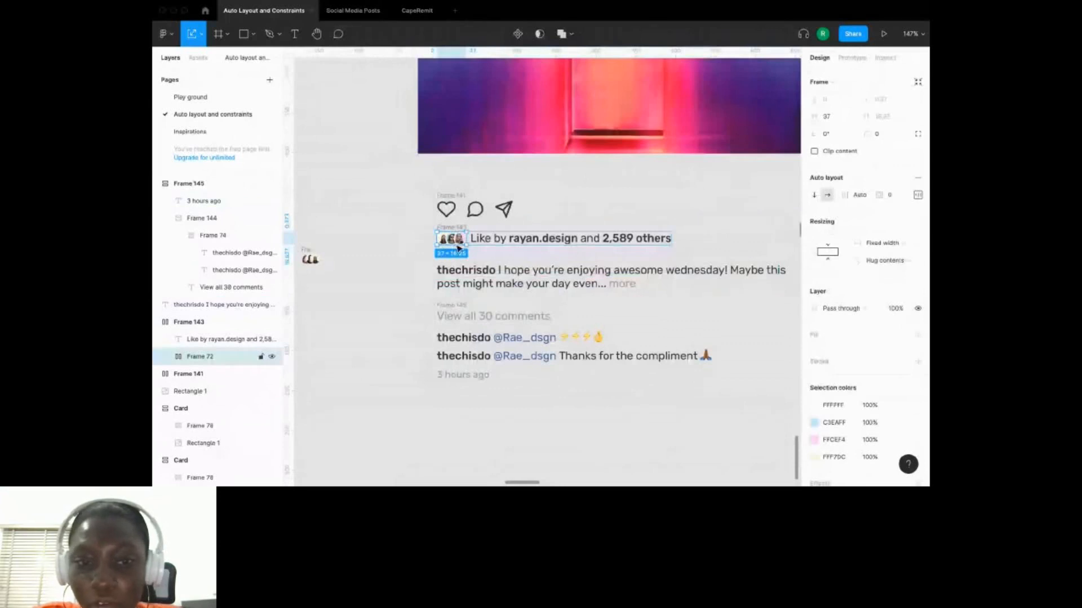
{"action": "scroll", "coordinate": [458, 247], "scroll_direction": "up", "scroll_amount": 5, "text": "ctrl"}
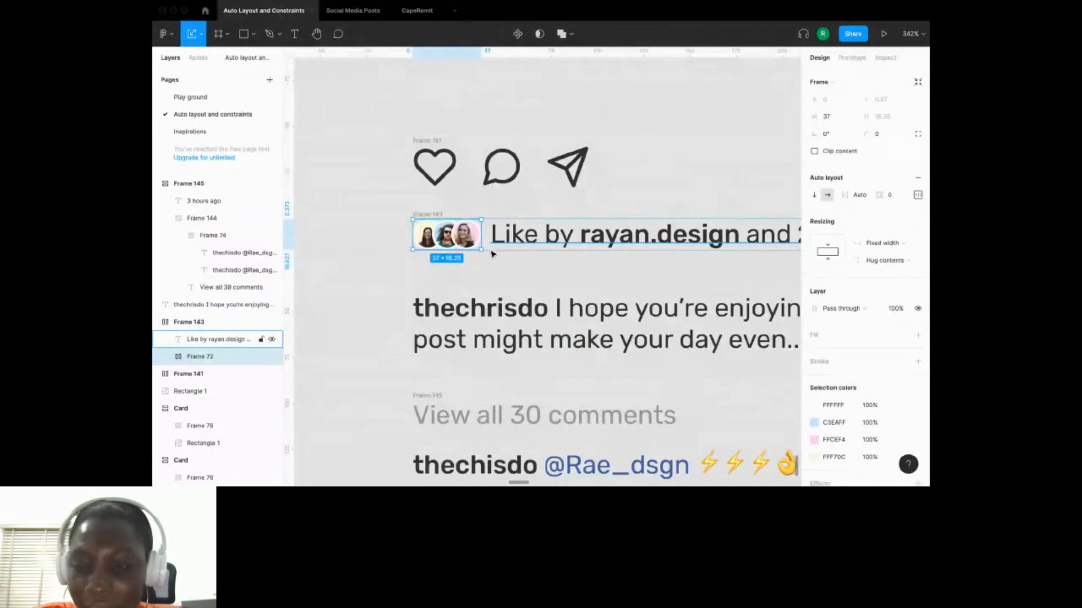
{"action": "scroll", "coordinate": [492, 254], "scroll_direction": "down", "scroll_amount": 5, "text": "ctrl"}
{"action": "left_click", "coordinate": [576, 255]}
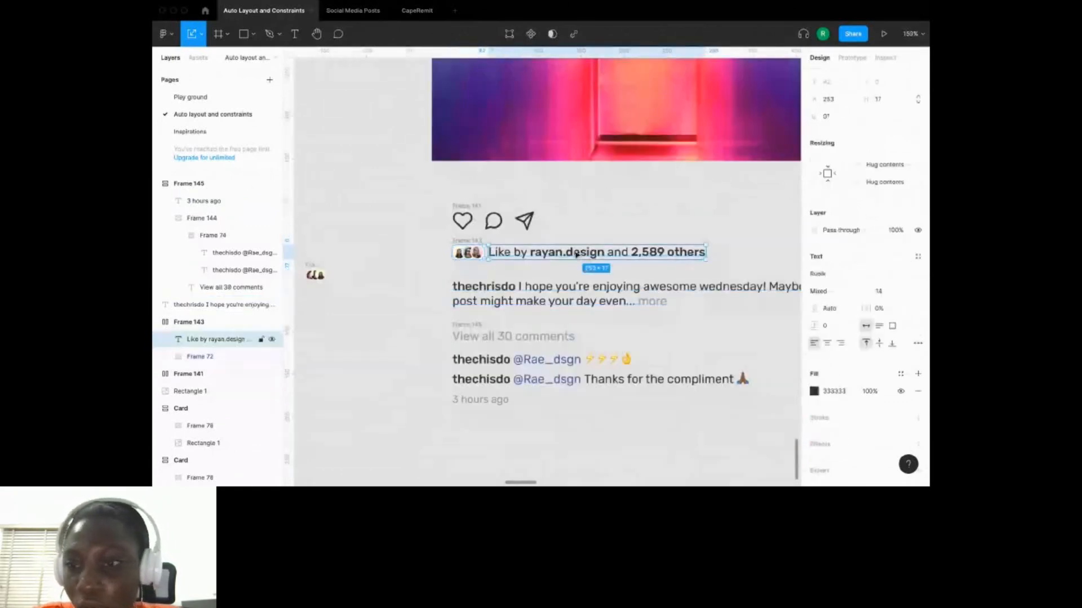
{"action": "left_click", "coordinate": [893, 164]}
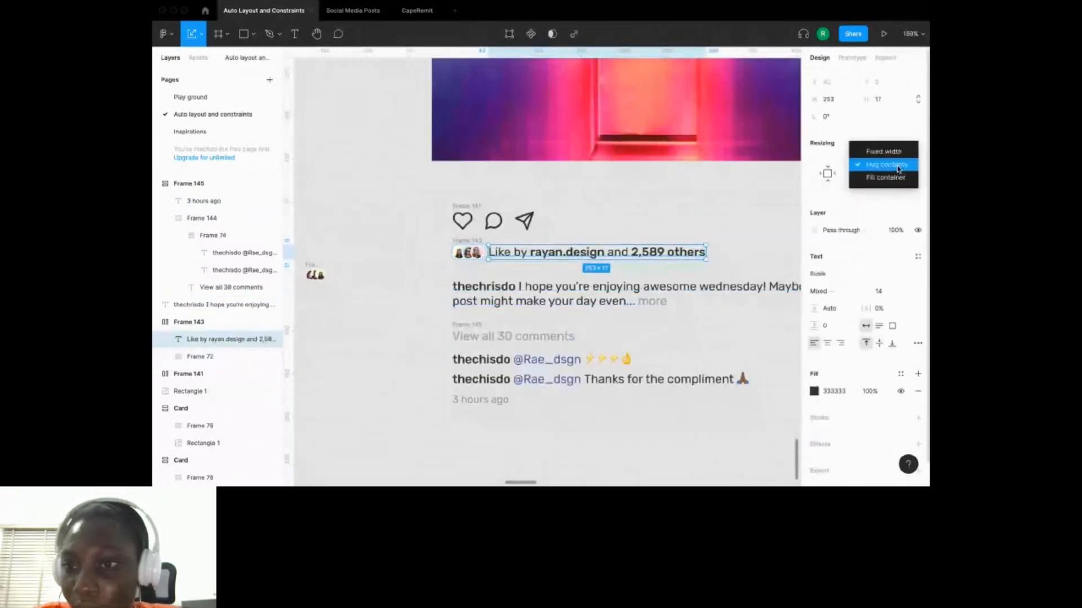
{"action": "left_click", "coordinate": [893, 178]}
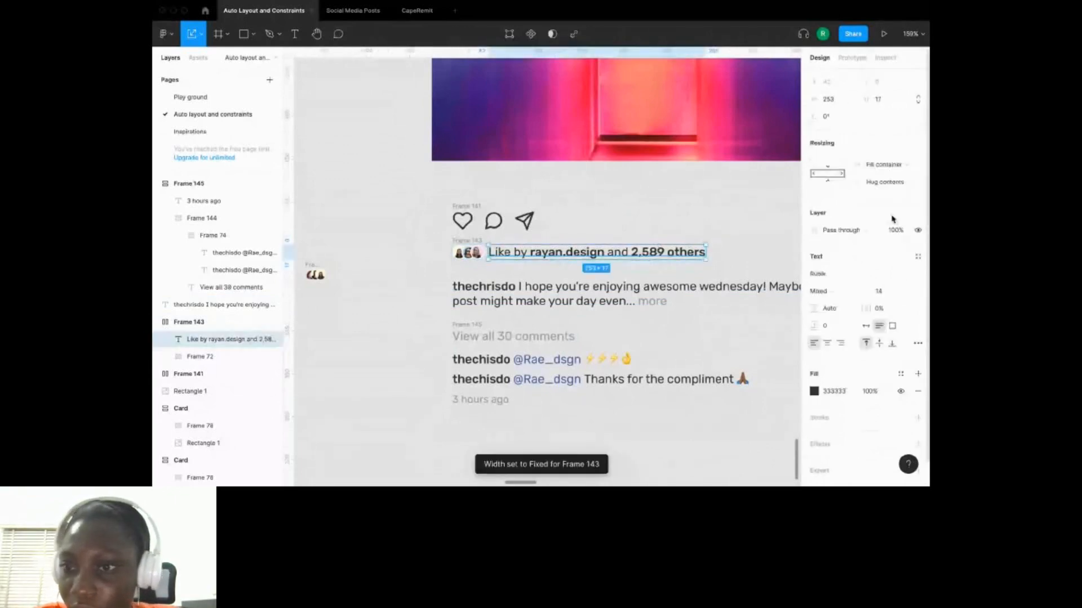
Examine the auto layout and resizing settings of the heart, comment and share icons row.
{"action": "left_click", "coordinate": [454, 207]}
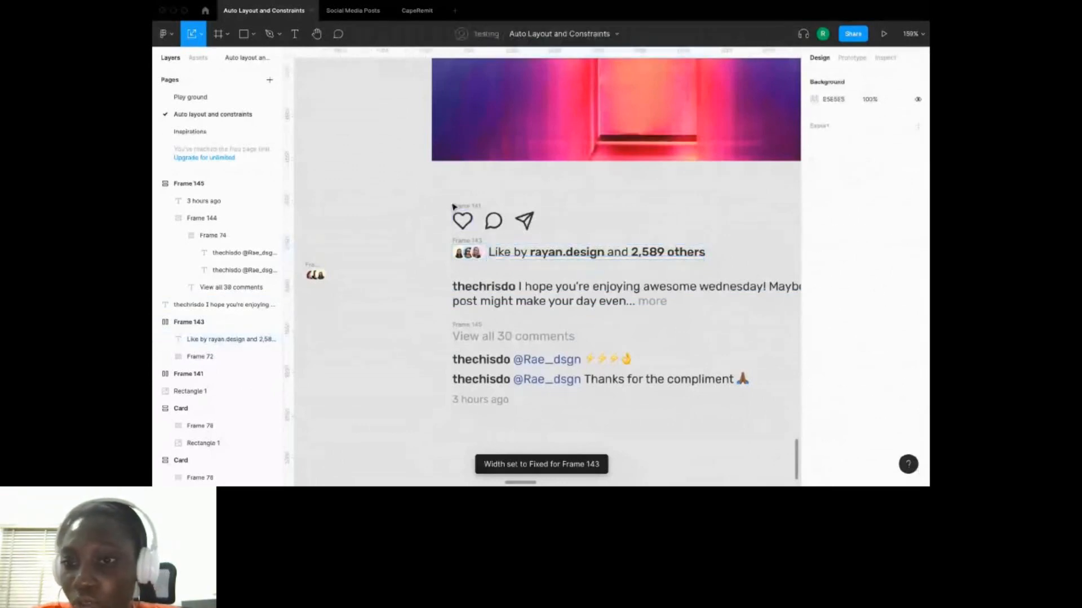
{"action": "left_click", "coordinate": [453, 206]}
{"action": "scroll", "coordinate": [453, 207], "scroll_direction": "down", "scroll_amount": 1}
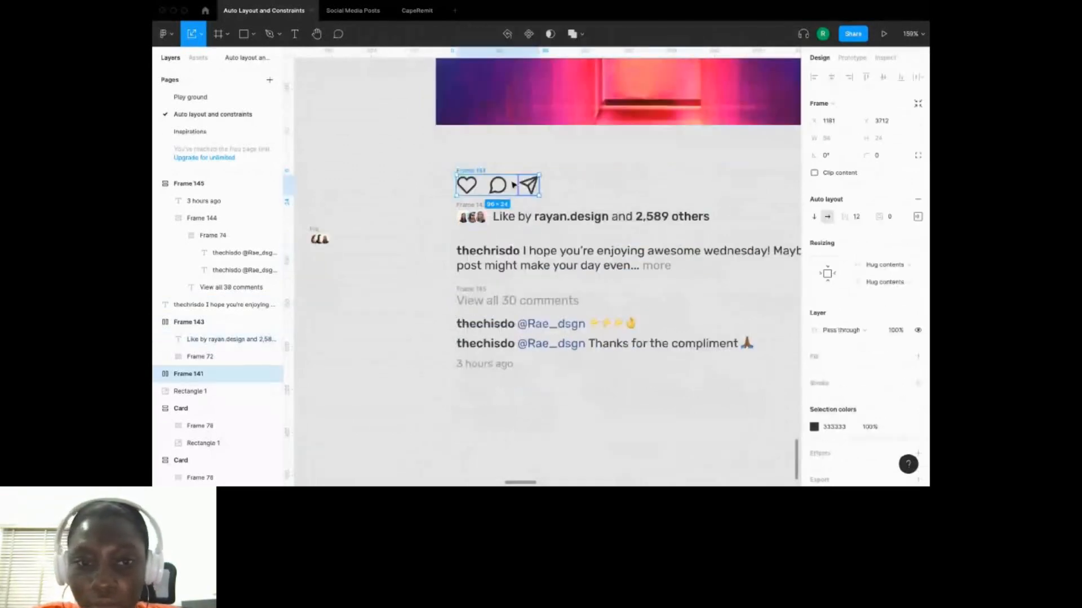
{"action": "left_click", "coordinate": [695, 179]}
{"action": "scroll", "coordinate": [680, 181], "scroll_direction": "right", "scroll_amount": 1}
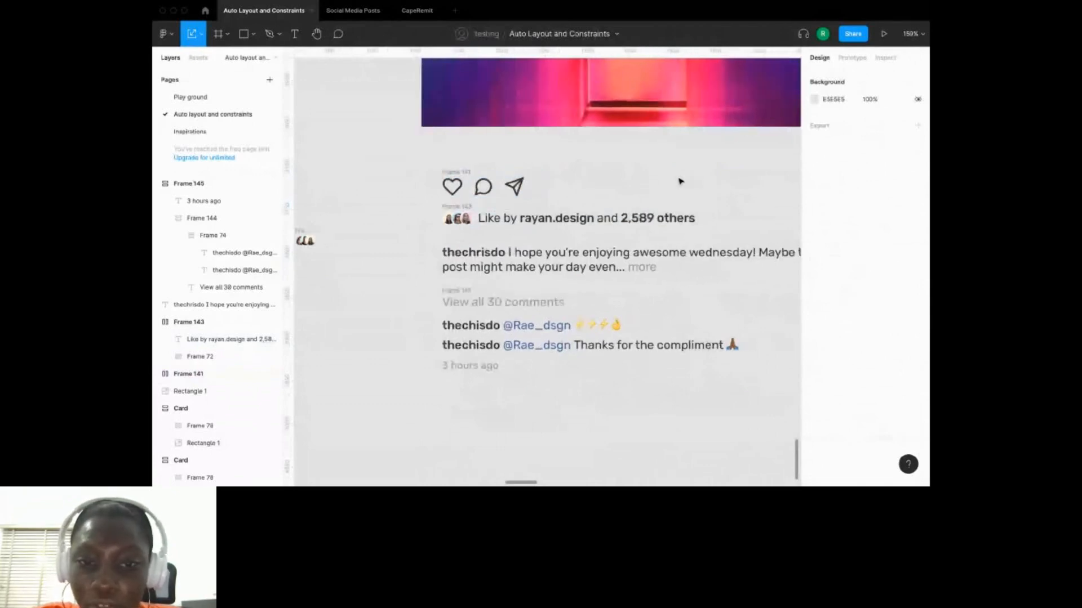
{"action": "scroll", "coordinate": [680, 182], "scroll_direction": "up", "scroll_amount": 1}
{"action": "left_click", "coordinate": [529, 199]}
{"action": "scroll", "coordinate": [631, 186], "scroll_direction": "left", "scroll_amount": 1}
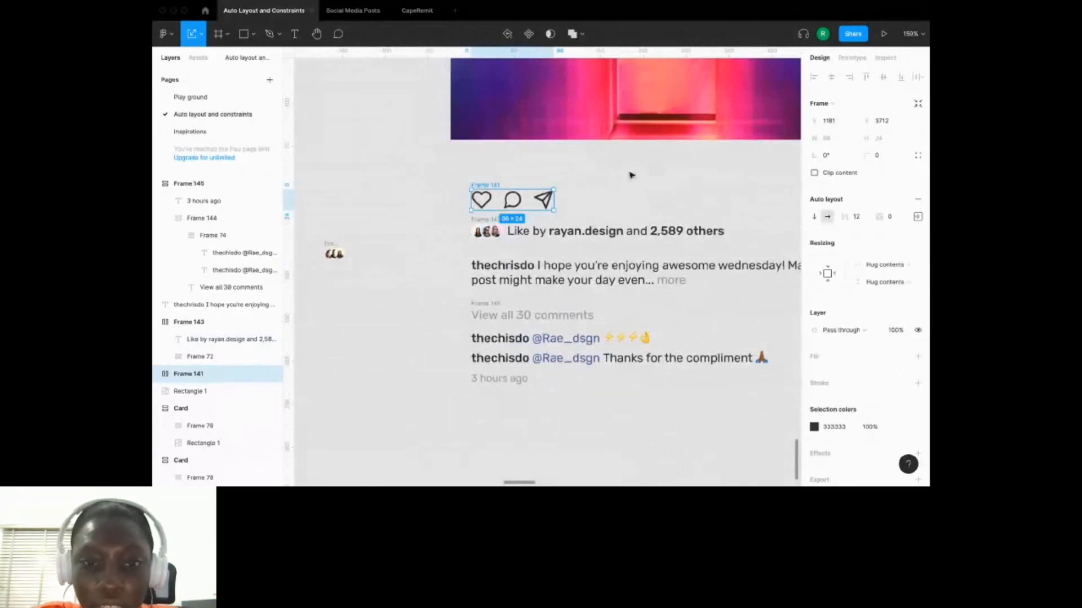
{"action": "scroll", "coordinate": [591, 177], "scroll_direction": "left", "scroll_amount": 1}
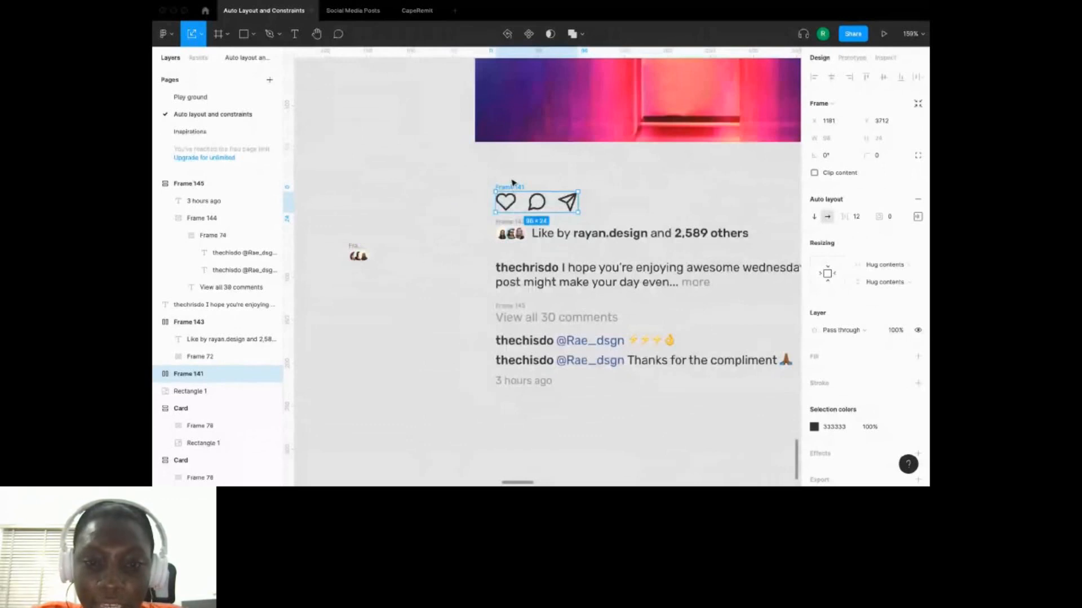
Move the bookmark icon up so it lines up with the heart, comment and share icons row.
{"action": "scroll", "coordinate": [646, 233], "scroll_direction": "down", "scroll_amount": 3}
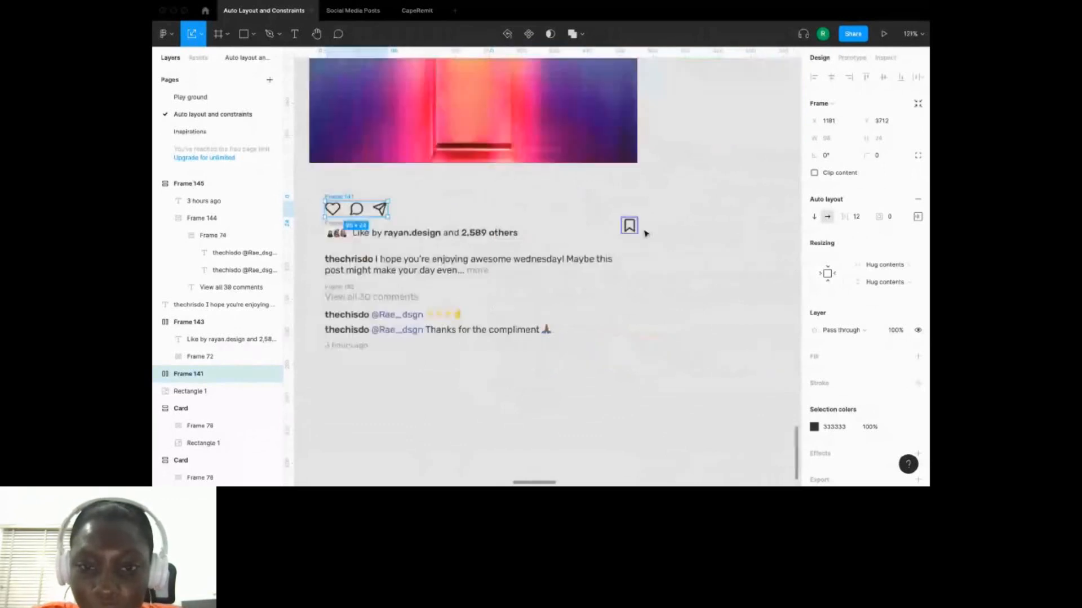
{"action": "mouse_move", "coordinate": [634, 230]}
{"action": "left_mouse_down"}
{"action": "mouse_move", "coordinate": [633, 203]}
{"action": "mouse_move", "coordinate": [633, 214]}
{"action": "left_mouse_up"}
{"action": "scroll", "coordinate": [357, 234], "scroll_direction": "left", "scroll_amount": 1}
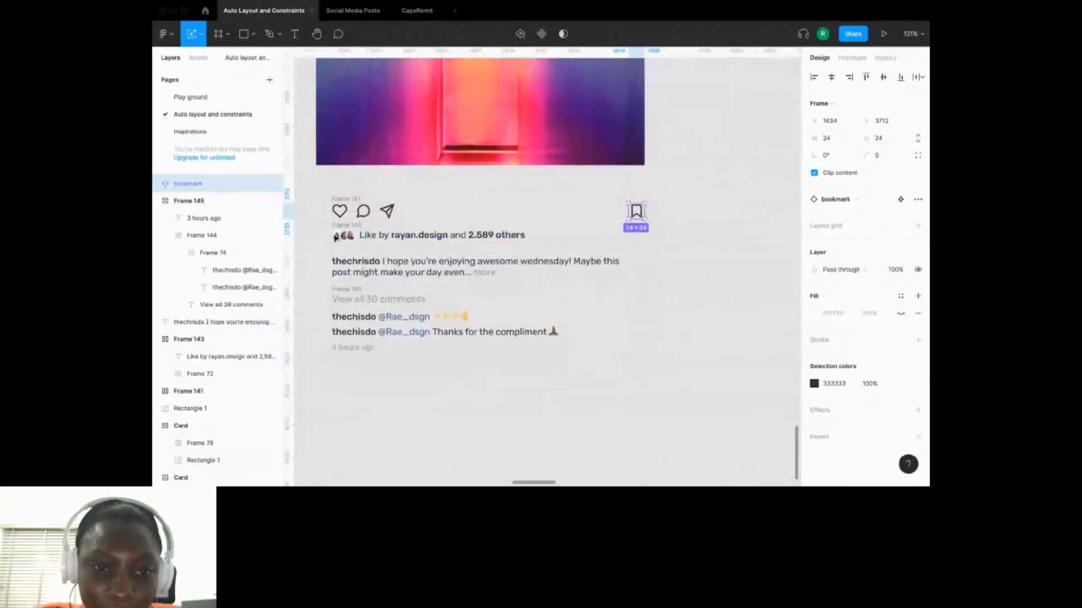
Space the icons row, likes row, caption and comments block 8 apart and wrap them in a vertical auto layout.
{"action": "scroll", "coordinate": [335, 238], "scroll_direction": "left", "scroll_amount": 3}
{"action": "left_click", "coordinate": [400, 221]}
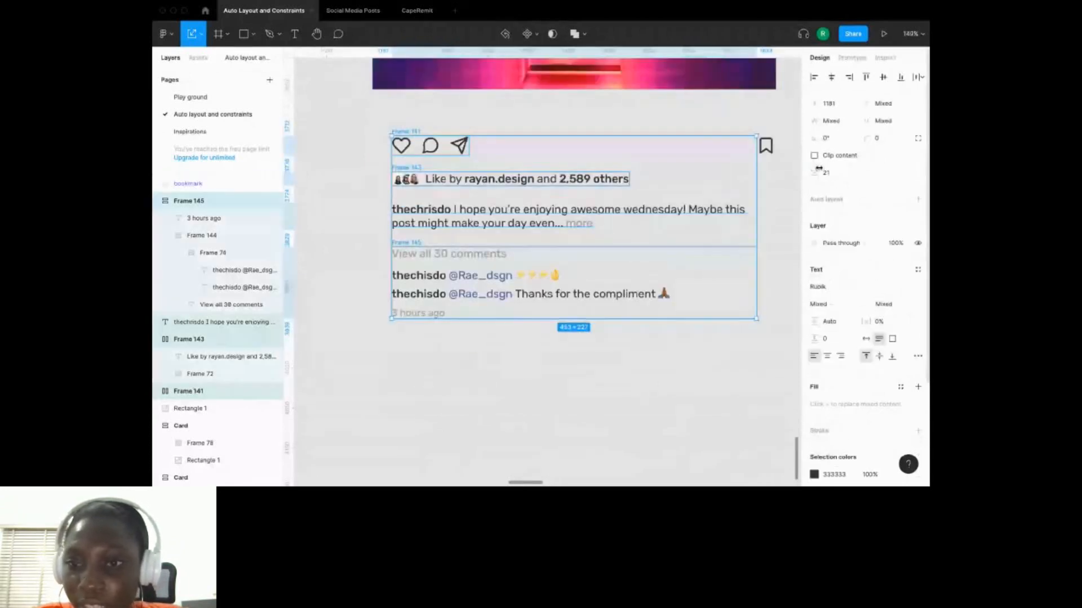
{"action": "left_click_drag", "start_coordinate": [814, 172], "coordinate": [805, 182]}
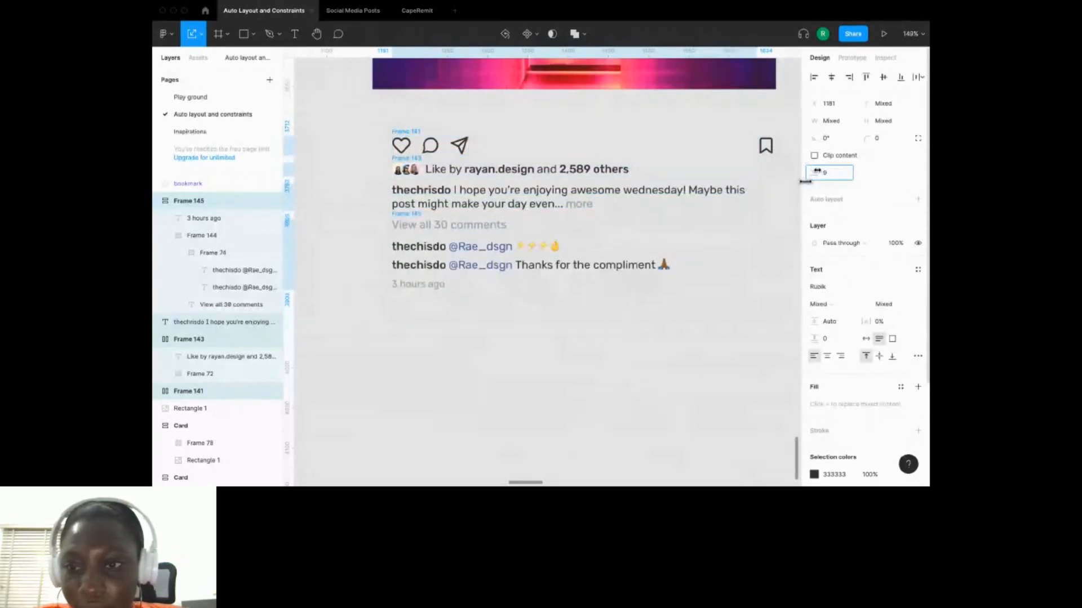
{"action": "left_click_drag", "start_coordinate": [805, 182], "coordinate": [803, 182]}
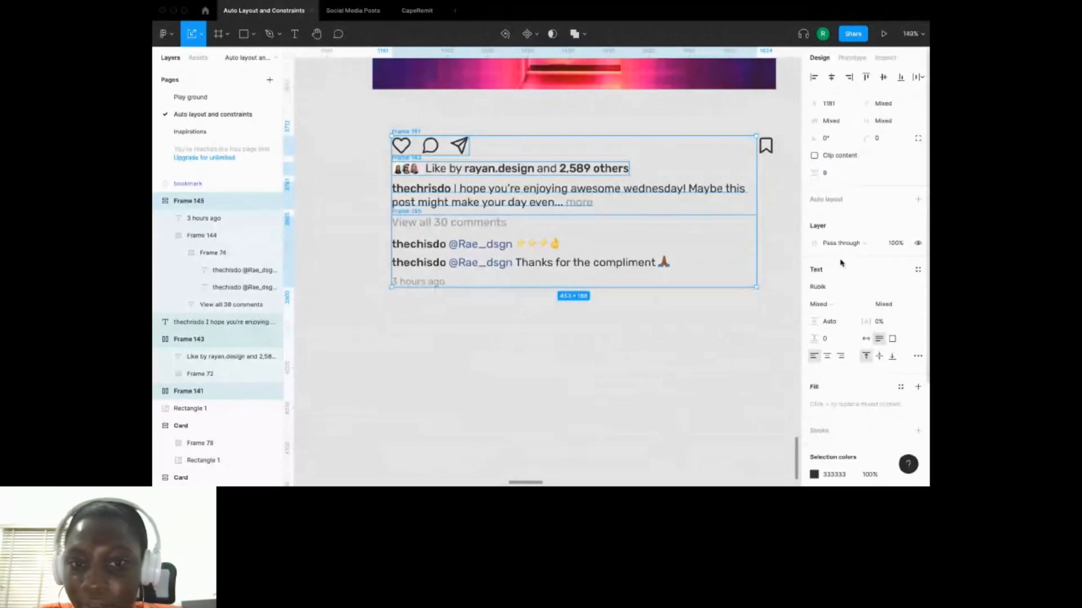
{"action": "left_click", "coordinate": [918, 201]}
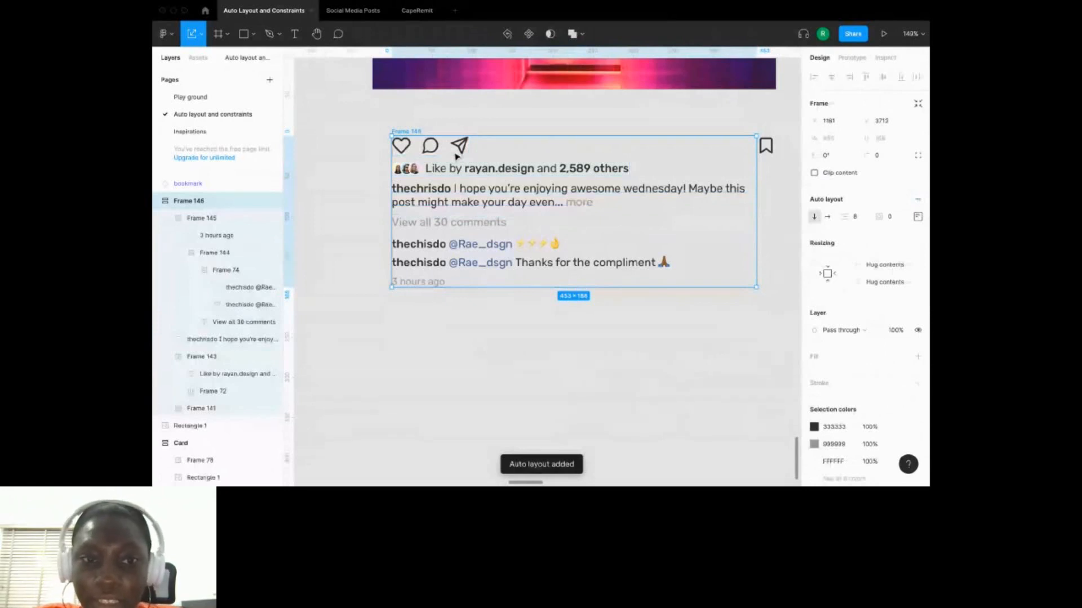
Set the horizontal resizing of the icons row and the comments block to Fill container.
{"action": "key", "text": "Escape"}
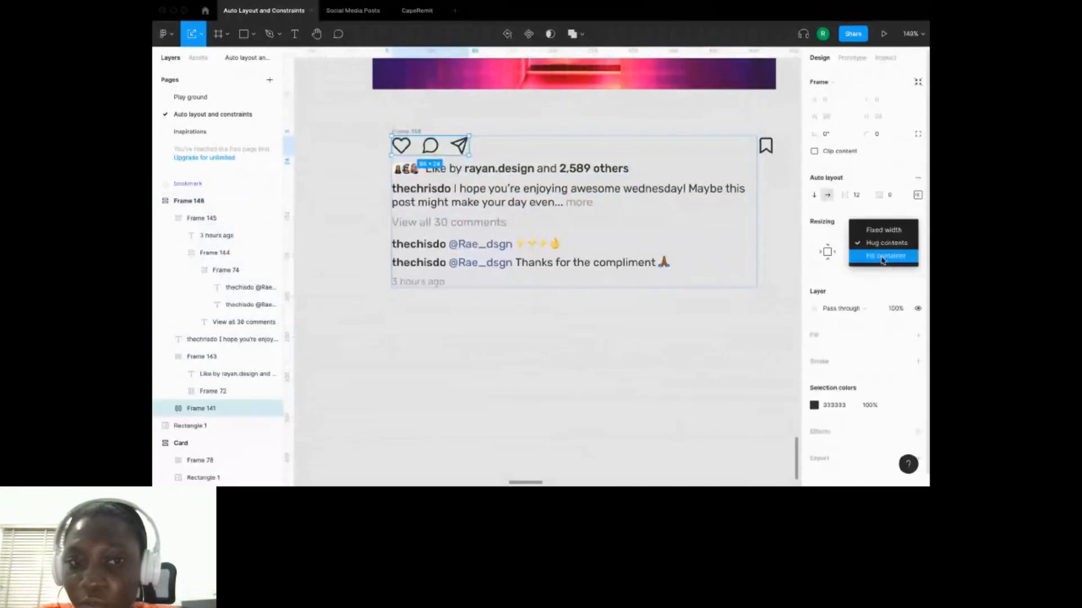
{"action": "left_click", "coordinate": [883, 257]}
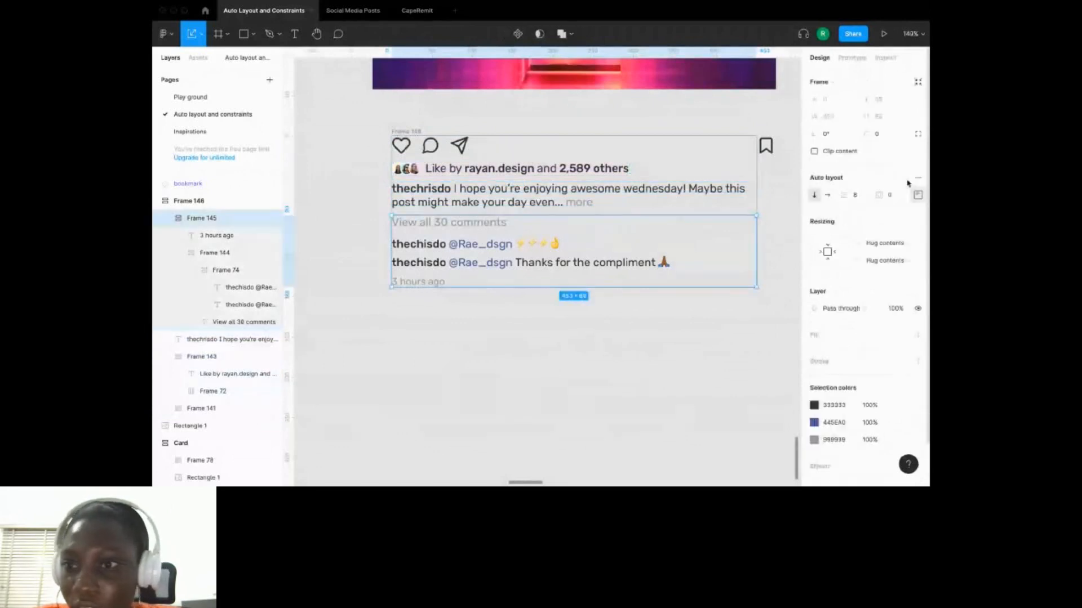
{"action": "left_click", "coordinate": [893, 251]}
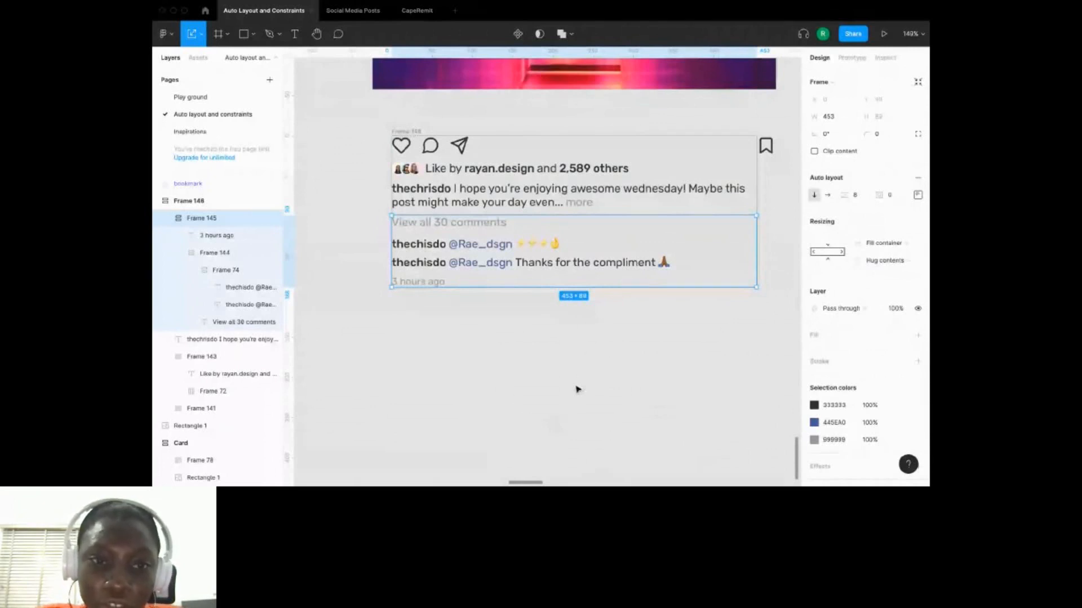
Move the post details frame to the image's left edge and the bookmark icon to its right edge, just below the image.
{"action": "scroll", "coordinate": [577, 389], "scroll_direction": "down", "scroll_amount": 5}
{"action": "left_click", "coordinate": [597, 177]}
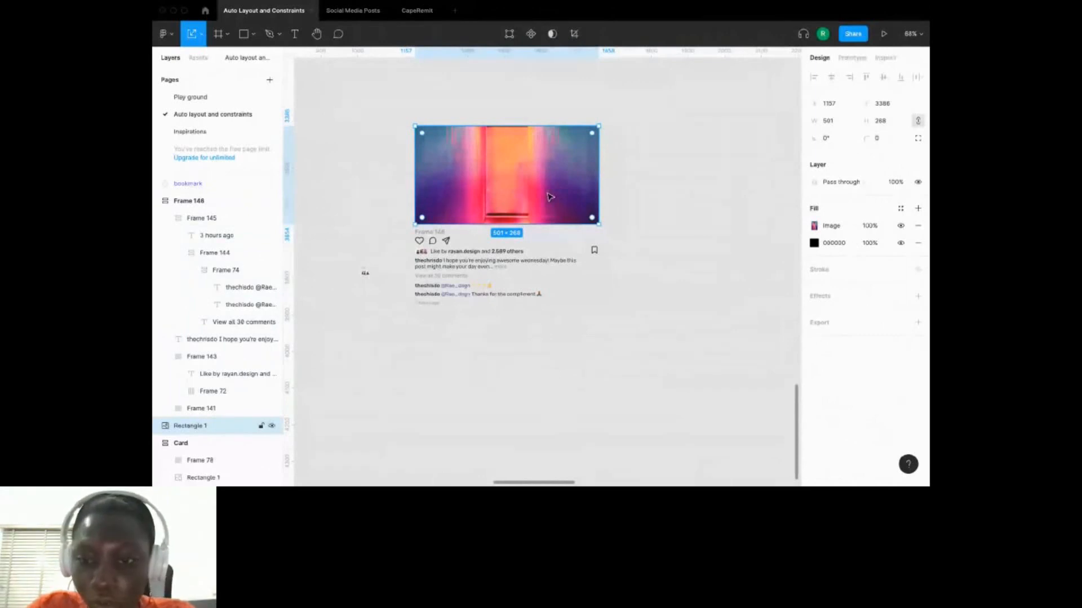
{"action": "scroll", "coordinate": [443, 270], "scroll_direction": "up", "scroll_amount": 5}
{"action": "left_click", "coordinate": [731, 236]}
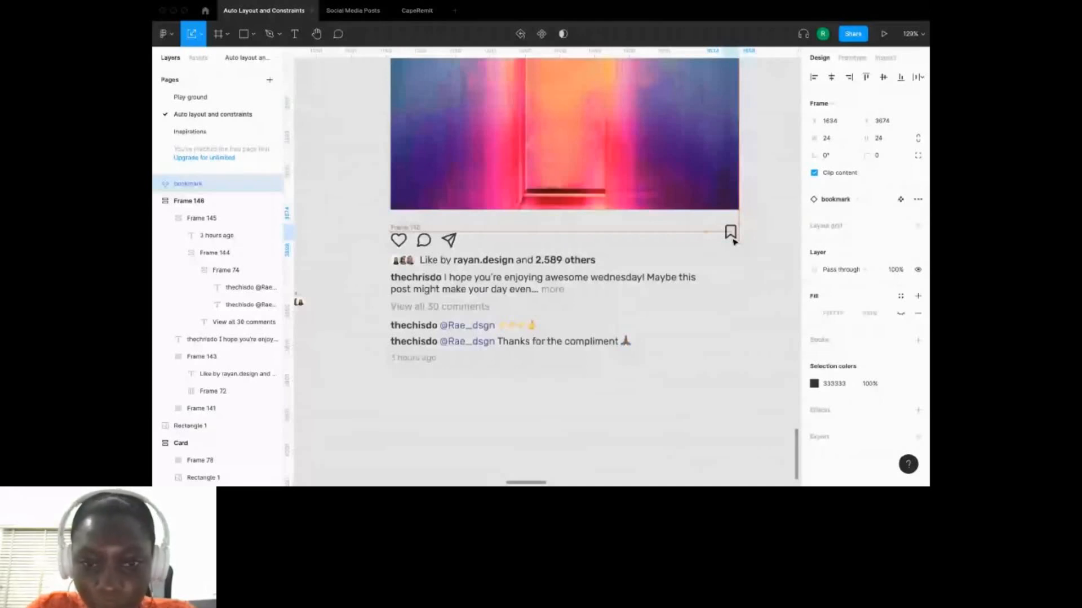
Align the bookmark icon with the top of the post details frame, undoing the vertical centring.
{"action": "left_click", "coordinate": [733, 242], "text": "shift"}
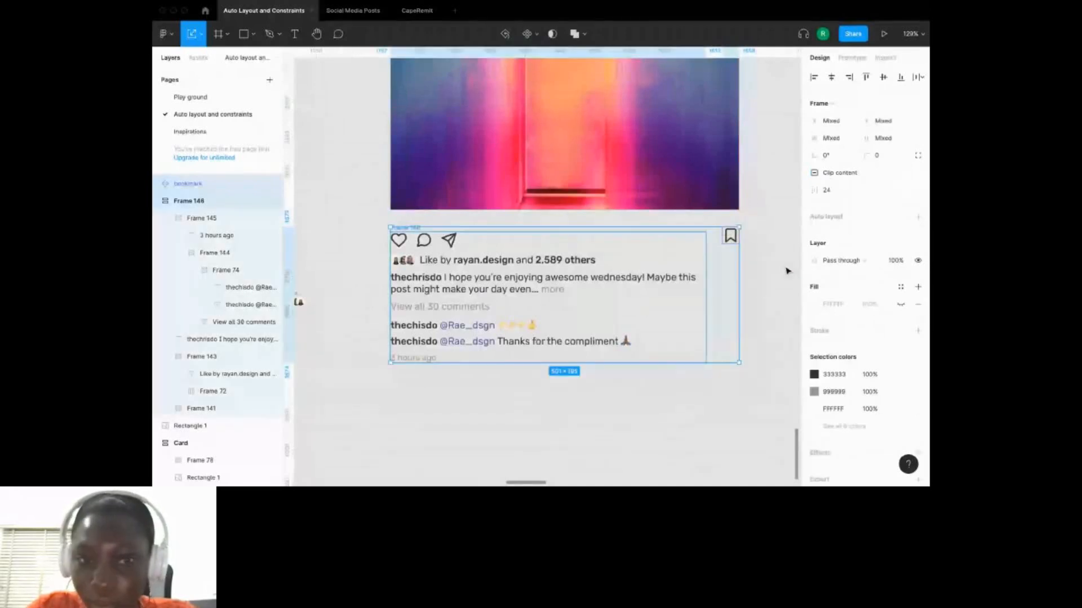
{"action": "key", "text": "alt+v"}
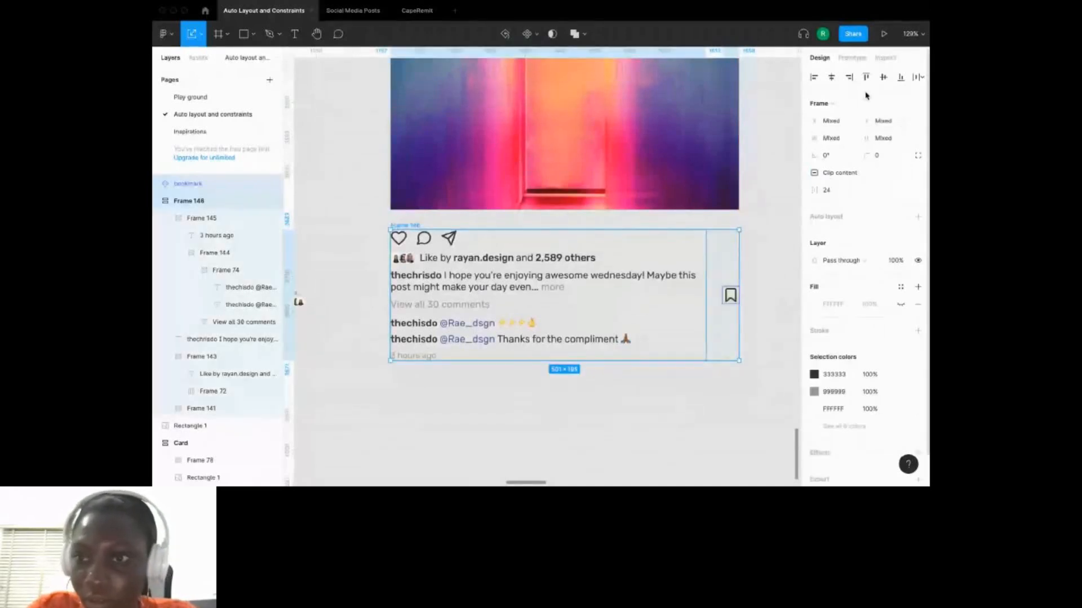
{"action": "key", "text": "super+z"}
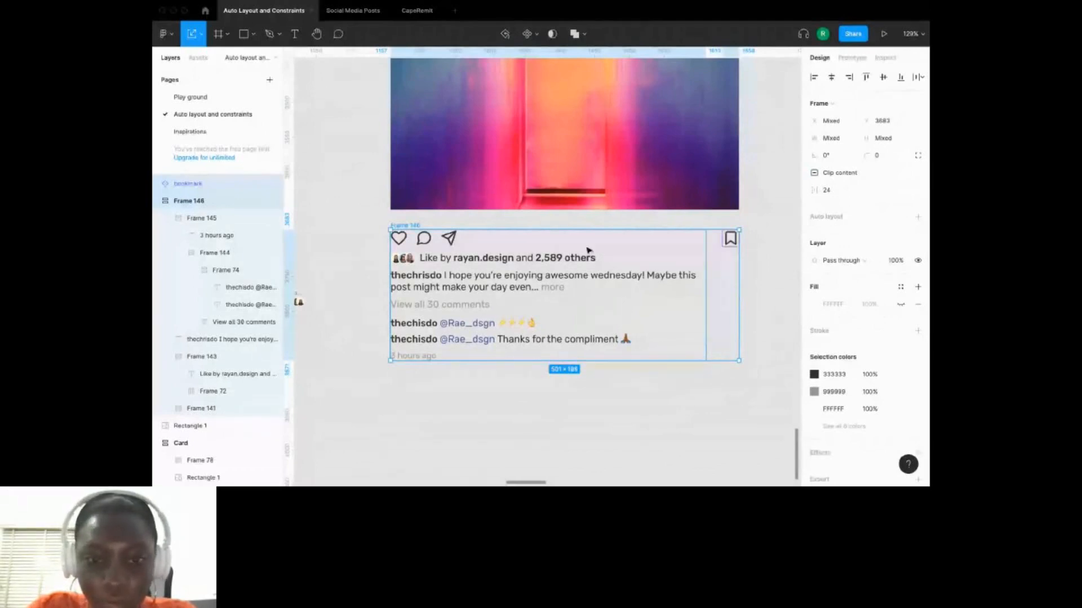
Wrap the post details frame and the bookmark icon in a horizontal auto layout with Auto spacing between them.
{"action": "key", "text": "Escape"}
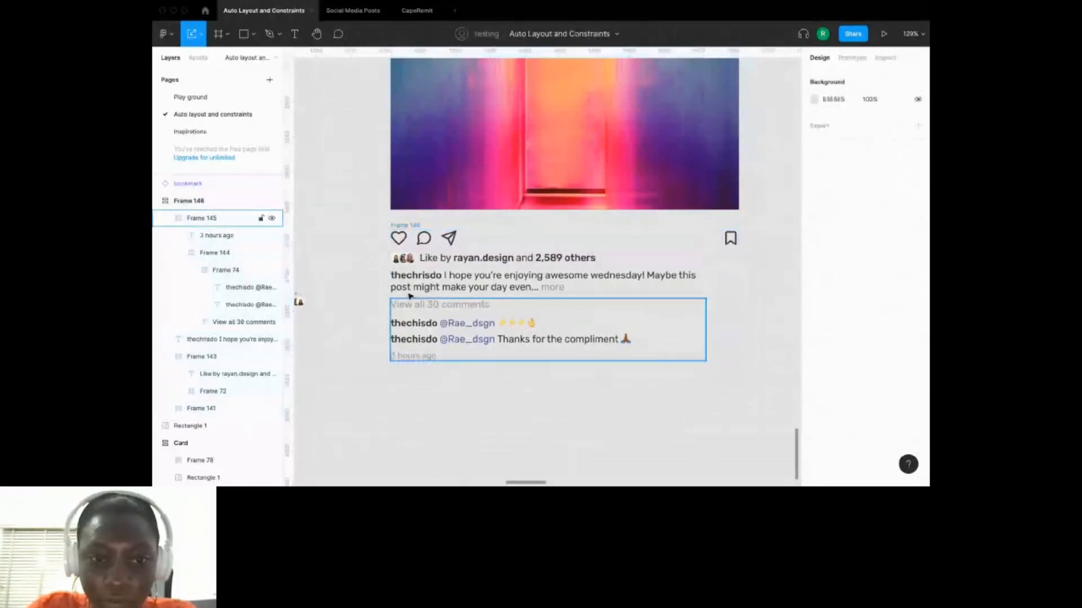
{"action": "key", "text": "super+a"}
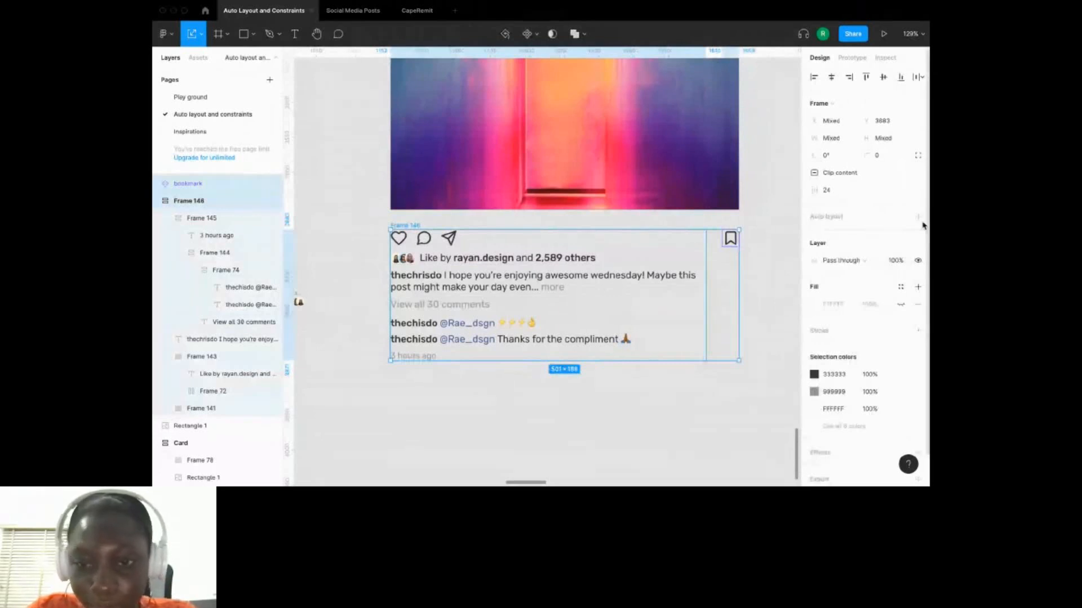
{"action": "key", "text": "shift+a"}
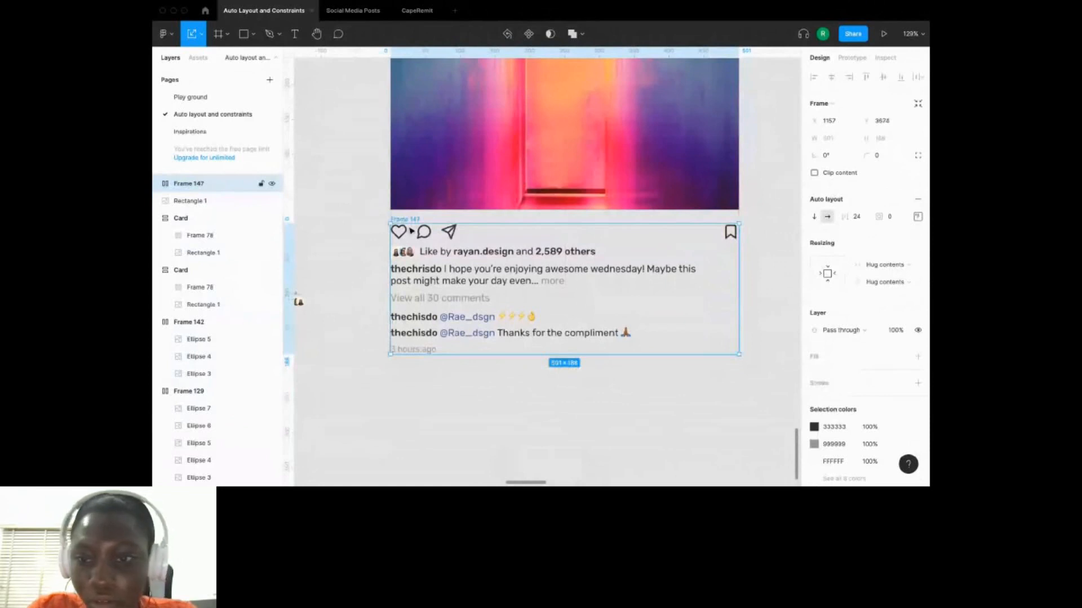
{"action": "key", "text": "Escape"}
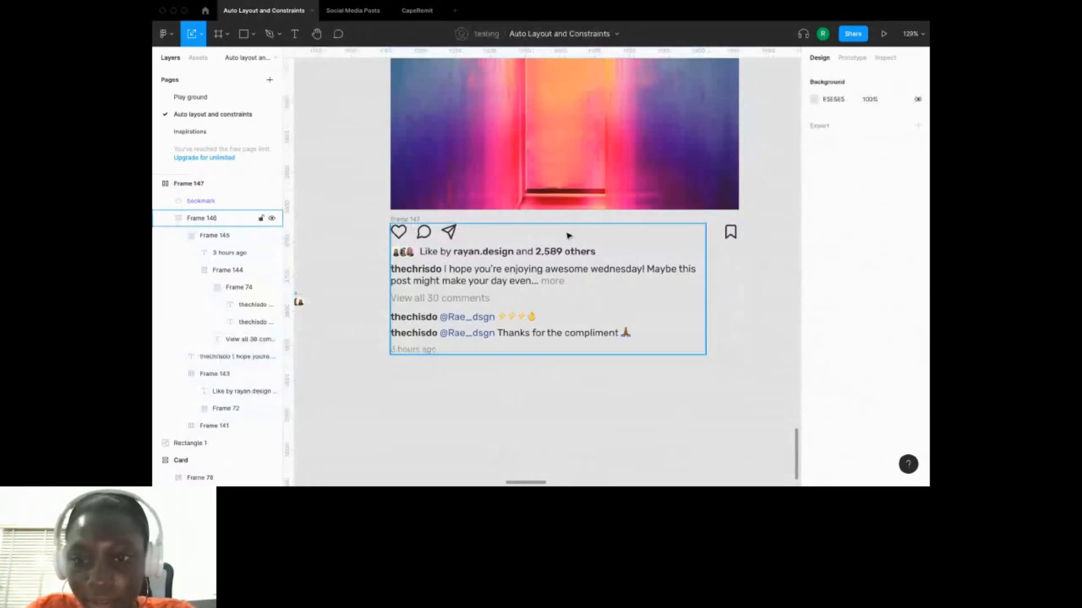
Check the resizing settings of the bookmark icon inside its new auto layout frame.
{"action": "left_click", "coordinate": [730, 233]}
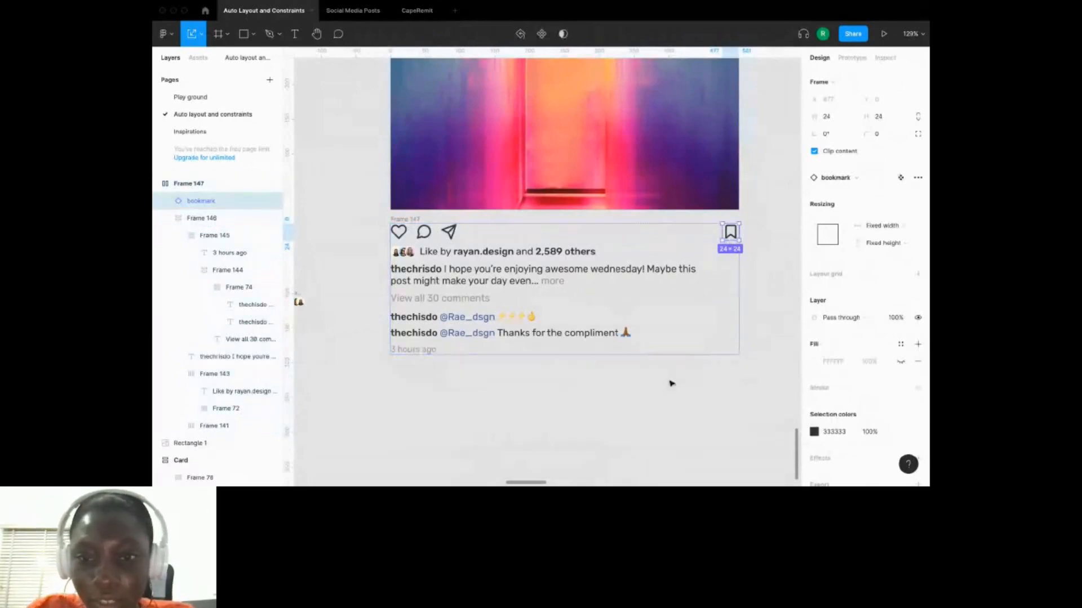
{"action": "scroll", "coordinate": [684, 399], "scroll_direction": "down", "scroll_amount": 1}
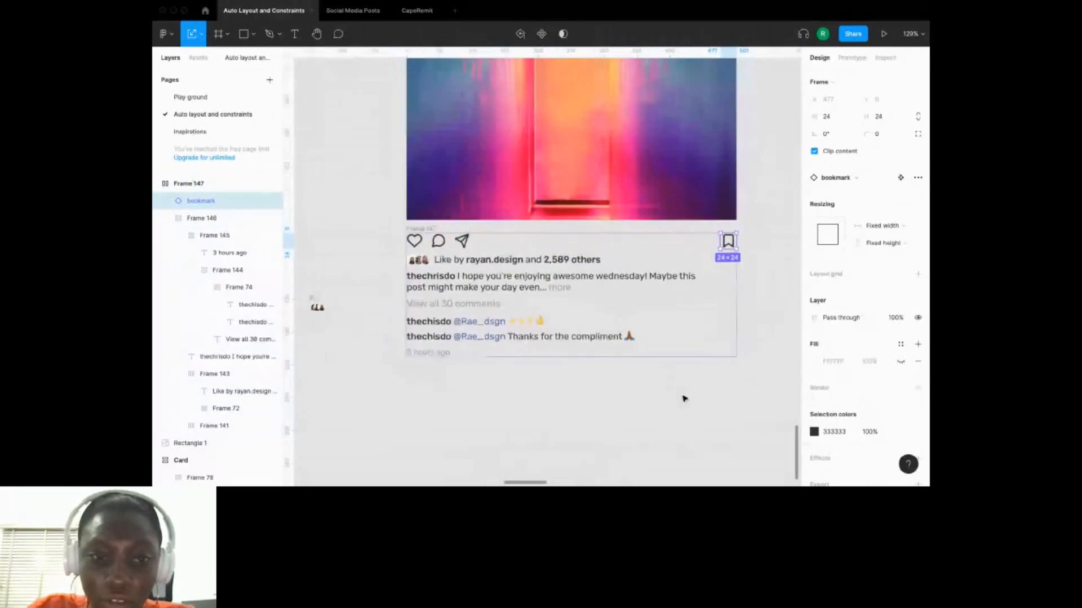
{"action": "scroll", "coordinate": [684, 398], "scroll_direction": "down", "scroll_amount": 1}
Place the frame holding the post details and bookmark just below the image and set its padding to 8.
{"action": "left_click", "coordinate": [429, 236]}
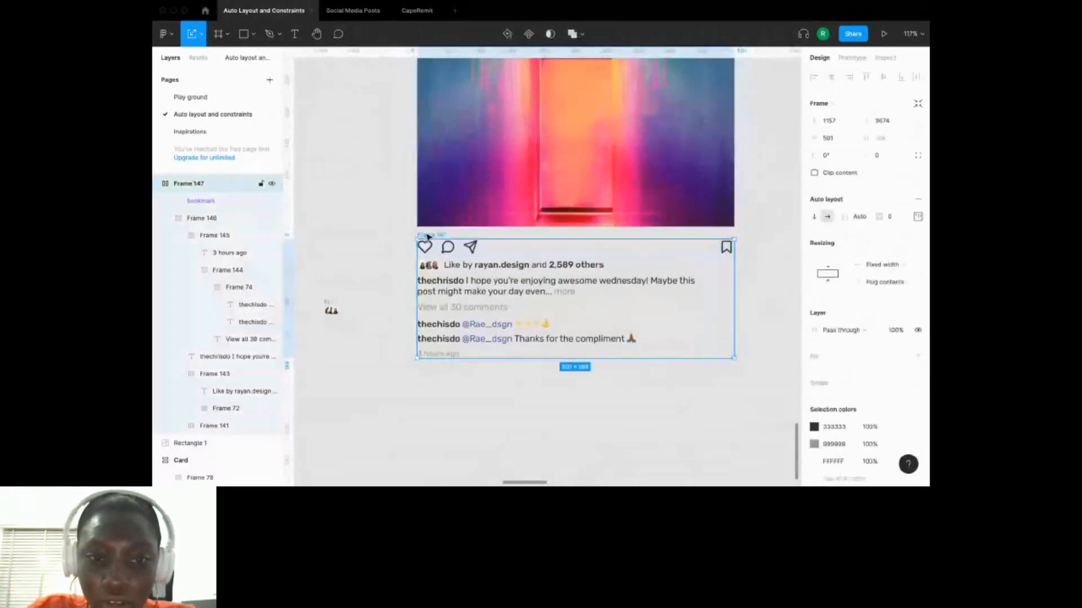
{"action": "left_click_drag", "start_coordinate": [428, 237], "coordinate": [427, 233]}
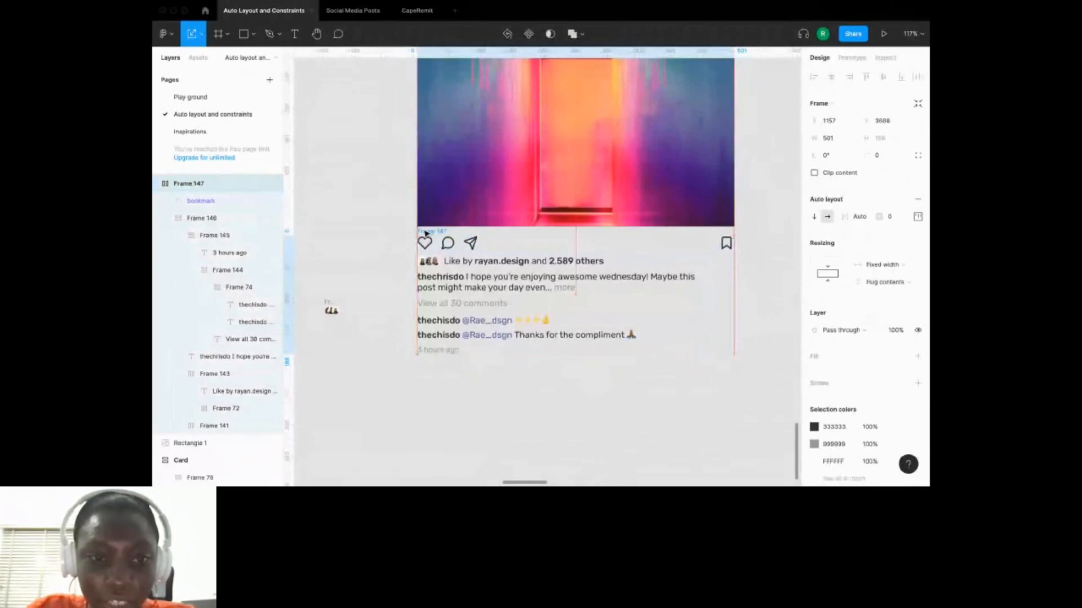
{"action": "key", "text": "Tab"}
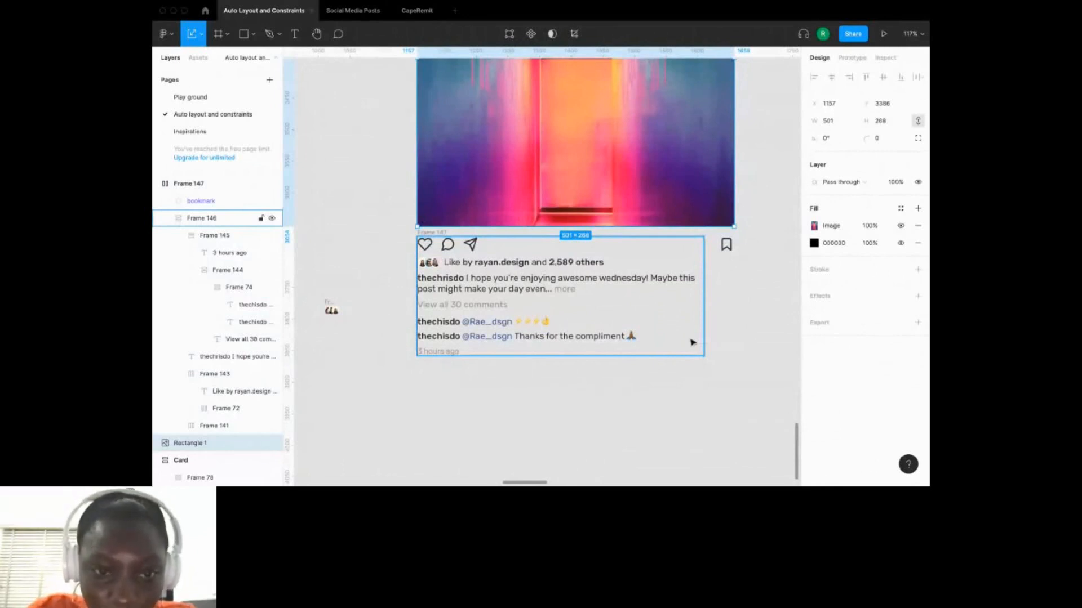
{"action": "key", "text": "Escape"}
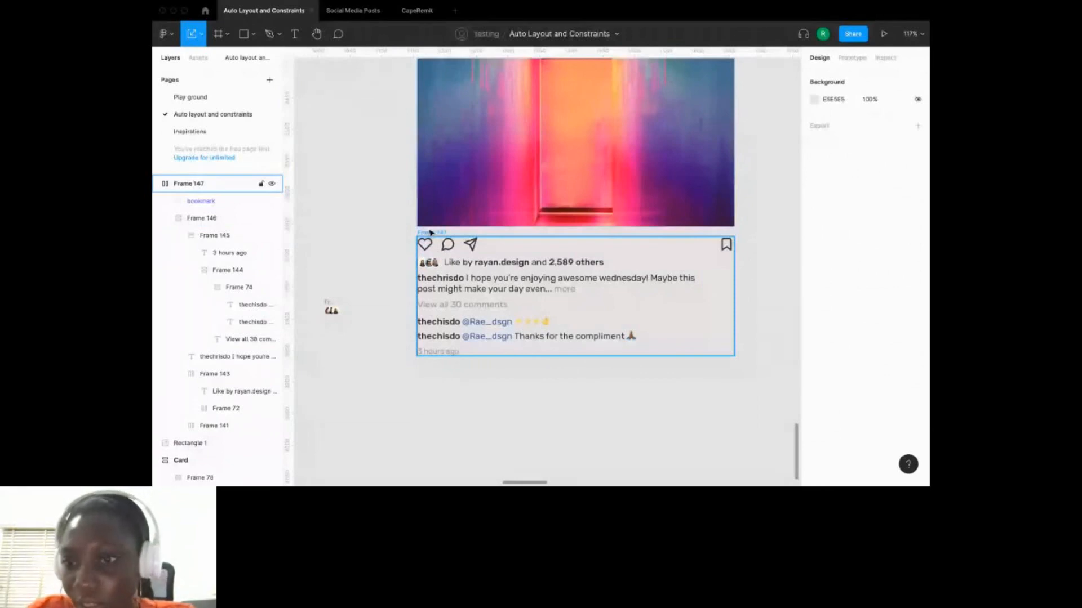
{"action": "left_click", "coordinate": [430, 232]}
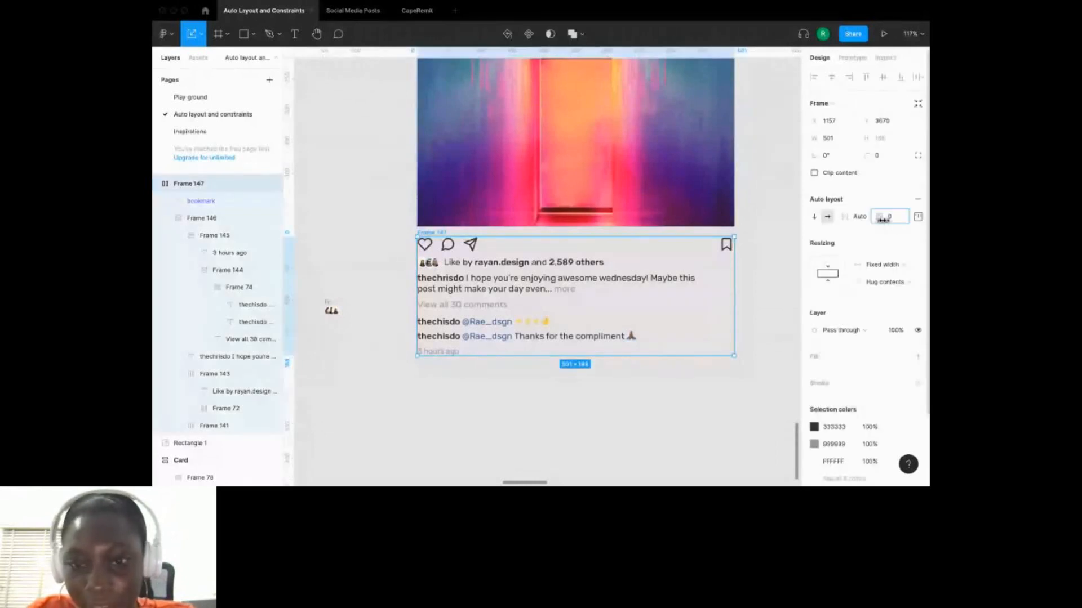
{"action": "left_click_drag", "start_coordinate": [884, 219], "coordinate": [888, 220]}
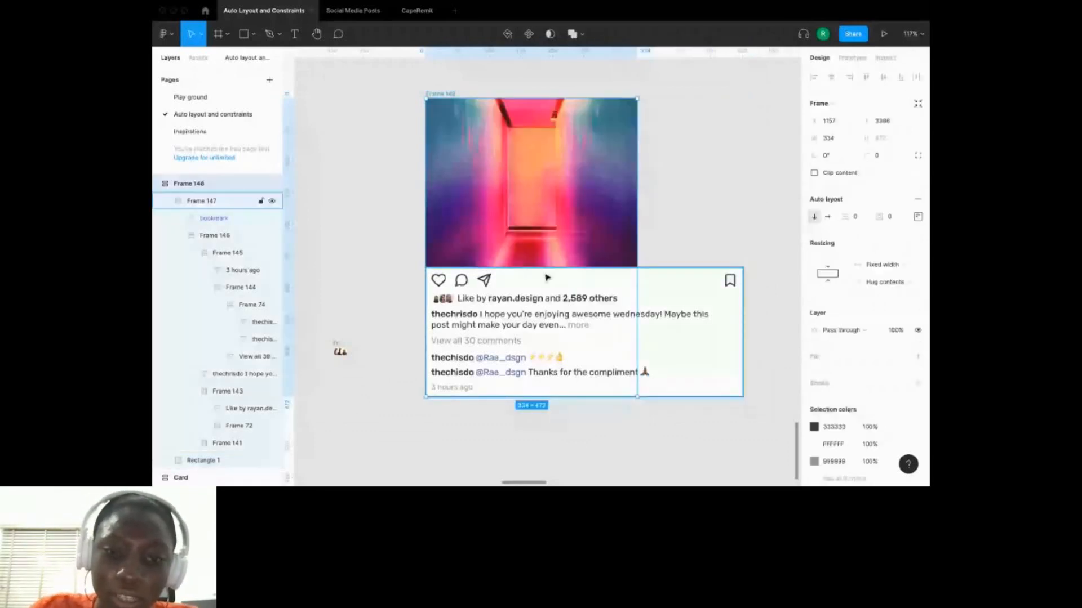
Undo the card's width change and set the details-and-bookmark frame's horizontal resizing to Fill container.
{"action": "key", "text": "super+z"}
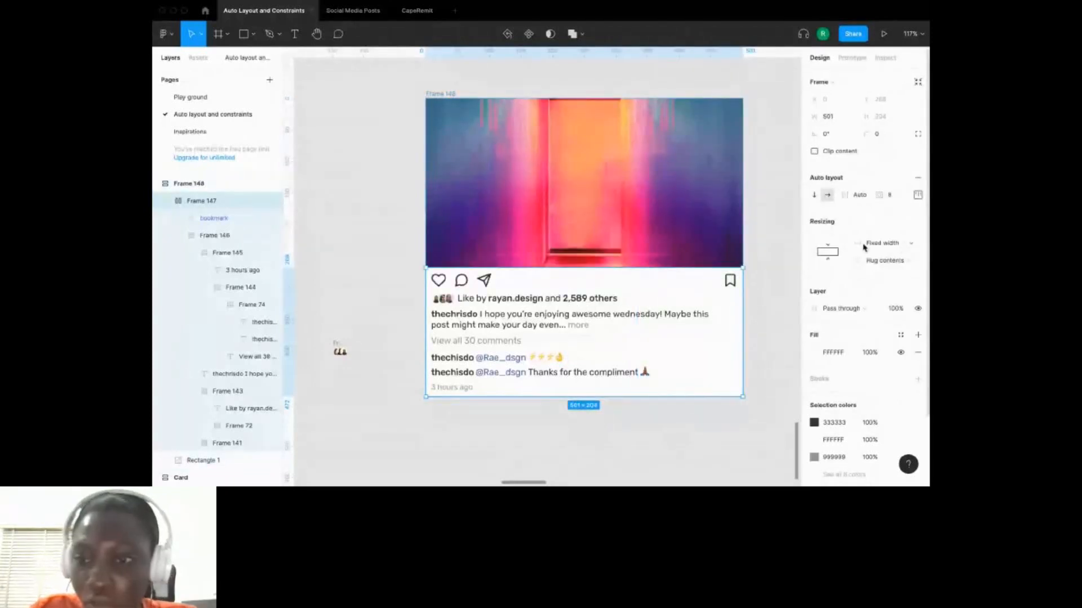
{"action": "left_click", "coordinate": [900, 249]}
{"action": "left_click", "coordinate": [893, 268]}
{"action": "left_click", "coordinate": [729, 422]}
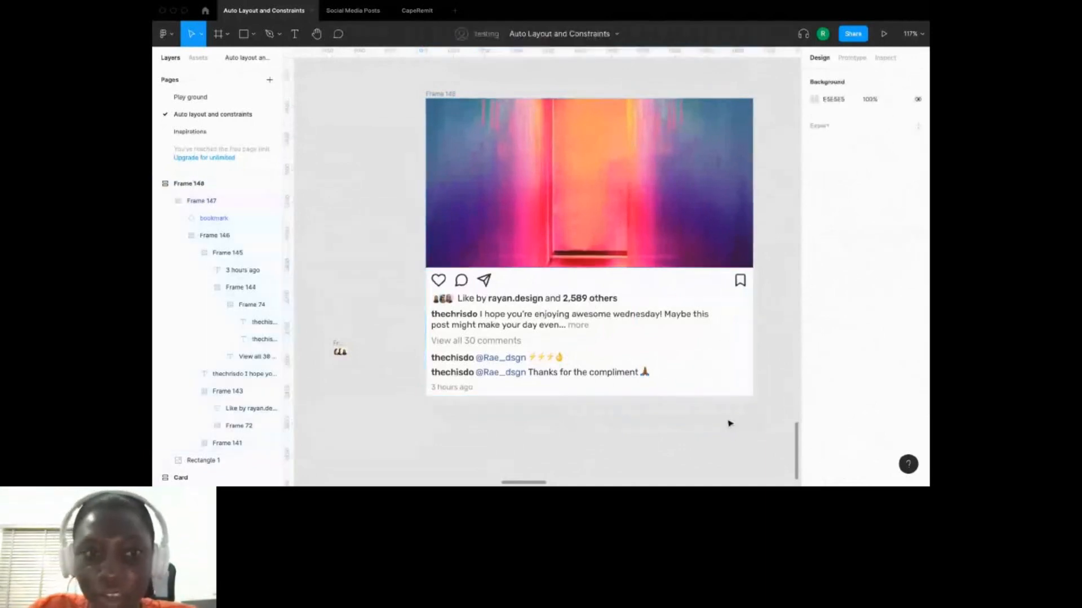
Try narrowing the whole post card to about 291 wide to test how its contents resize.
{"action": "left_click", "coordinate": [442, 93]}
{"action": "left_click_drag", "start_coordinate": [752, 196], "coordinate": [609, 203]}
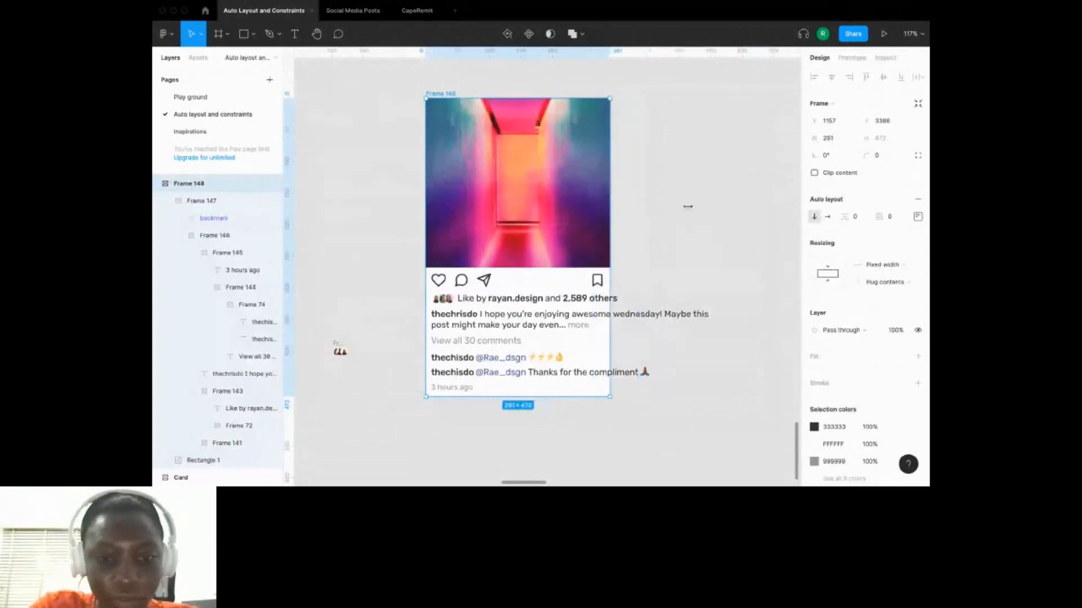
{"action": "left_click_drag", "start_coordinate": [687, 207], "coordinate": [637, 223]}
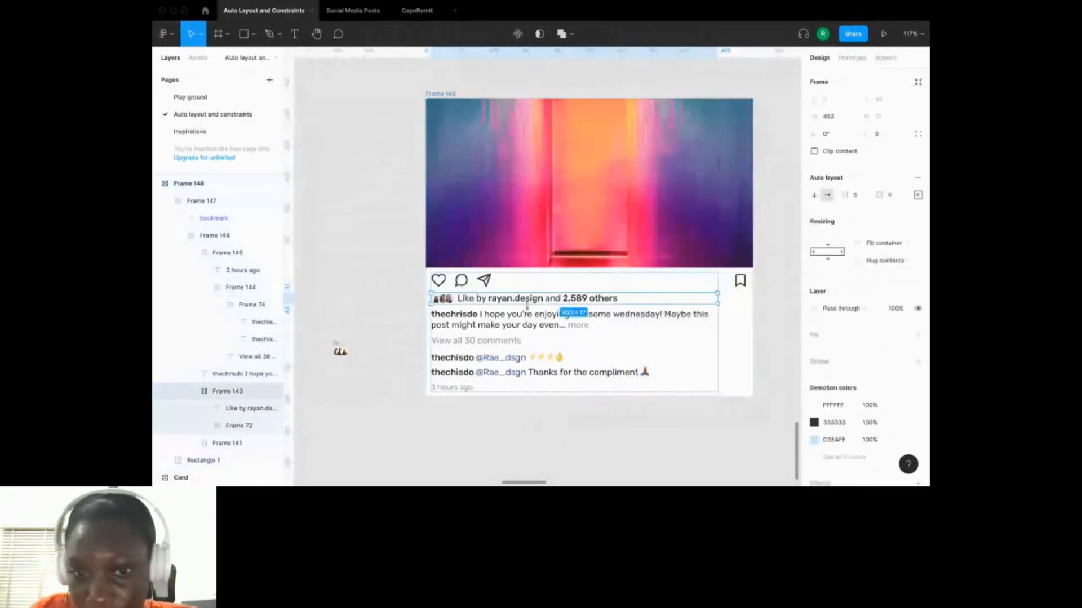
Check the resizing settings of the post's caption, the view-all-comments line and the two comment texts.
{"action": "left_click", "coordinate": [528, 324]}
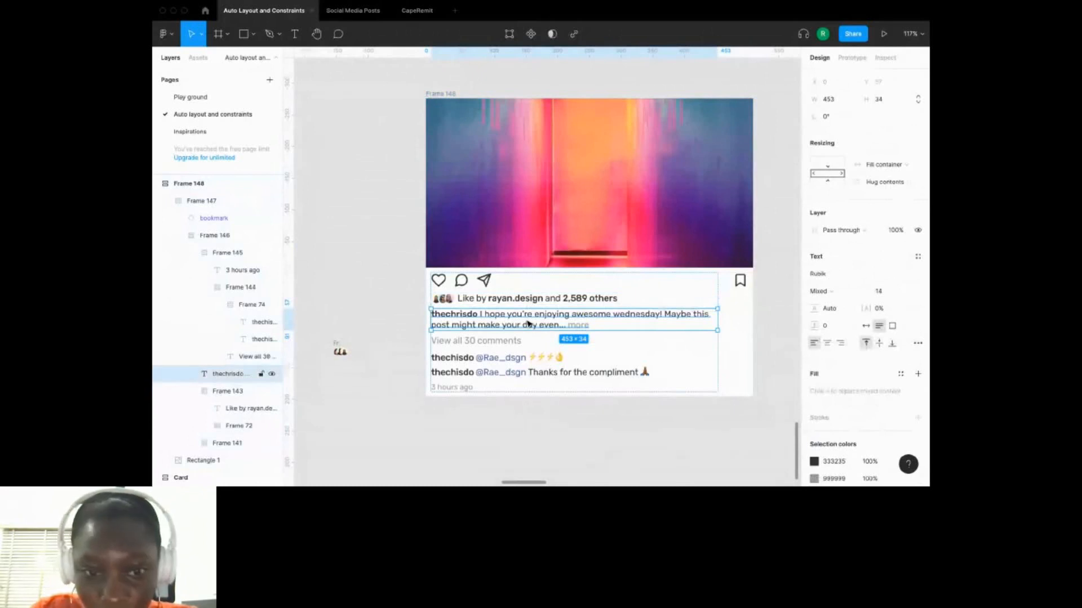
{"action": "left_click", "coordinate": [472, 344]}
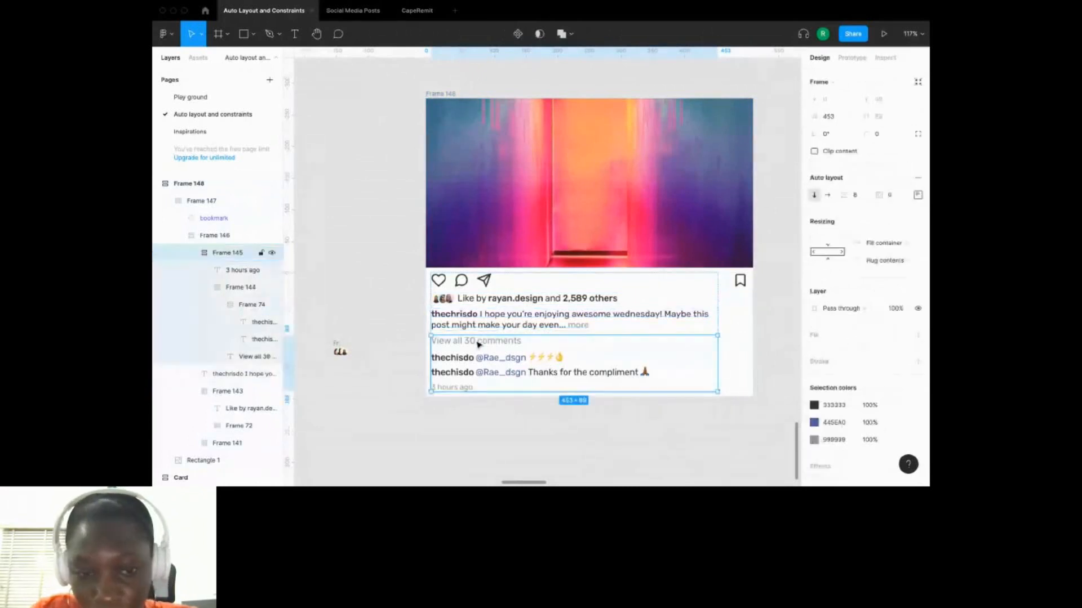
{"action": "left_click", "coordinate": [474, 344]}
{"action": "left_click", "coordinate": [475, 344]}
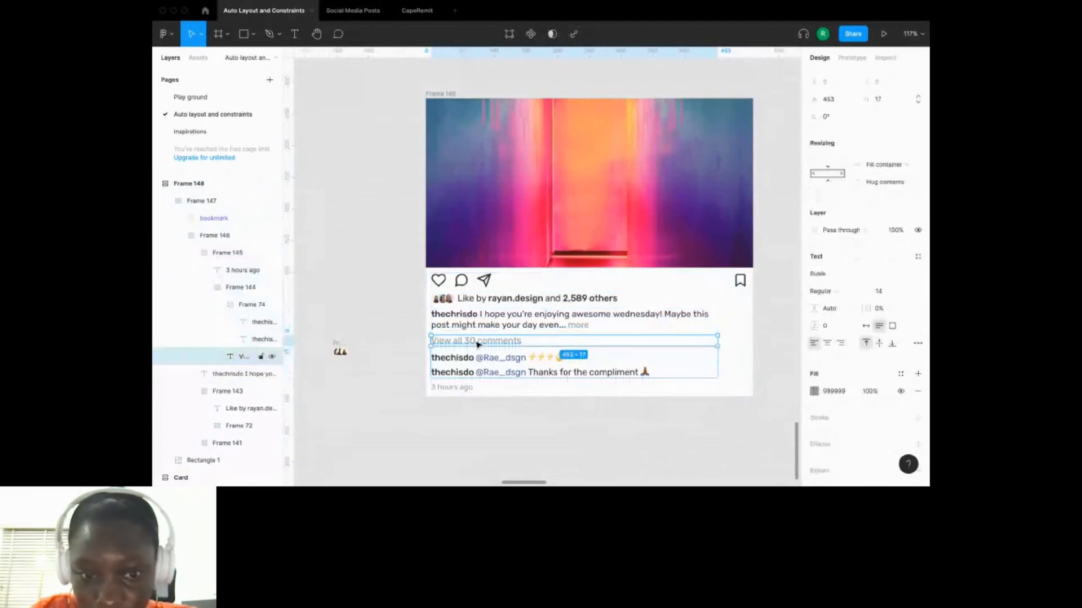
{"action": "left_click", "coordinate": [479, 362]}
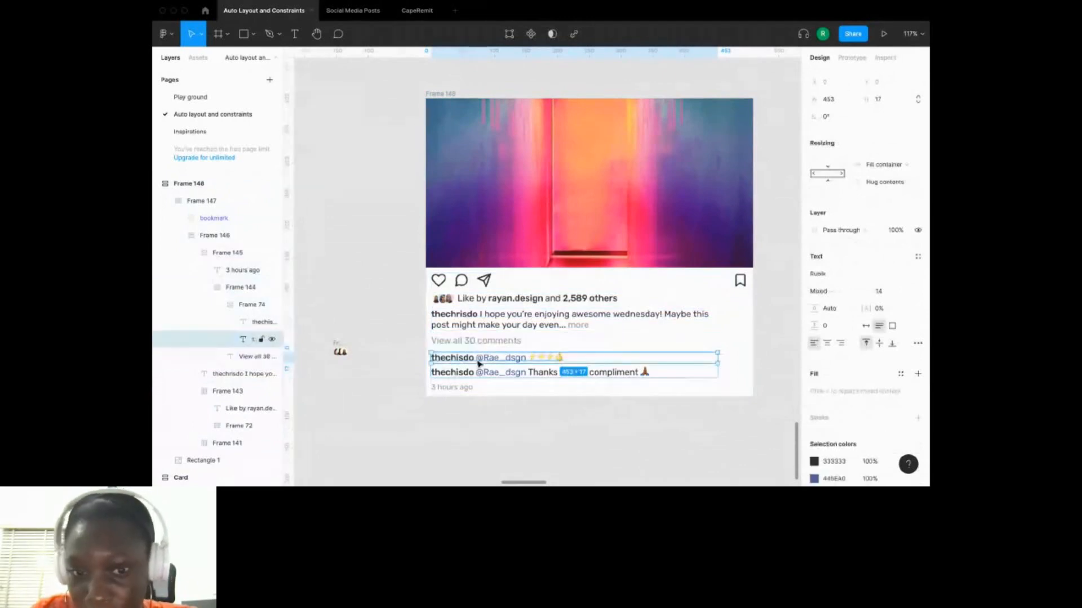
{"action": "left_click", "coordinate": [483, 375]}
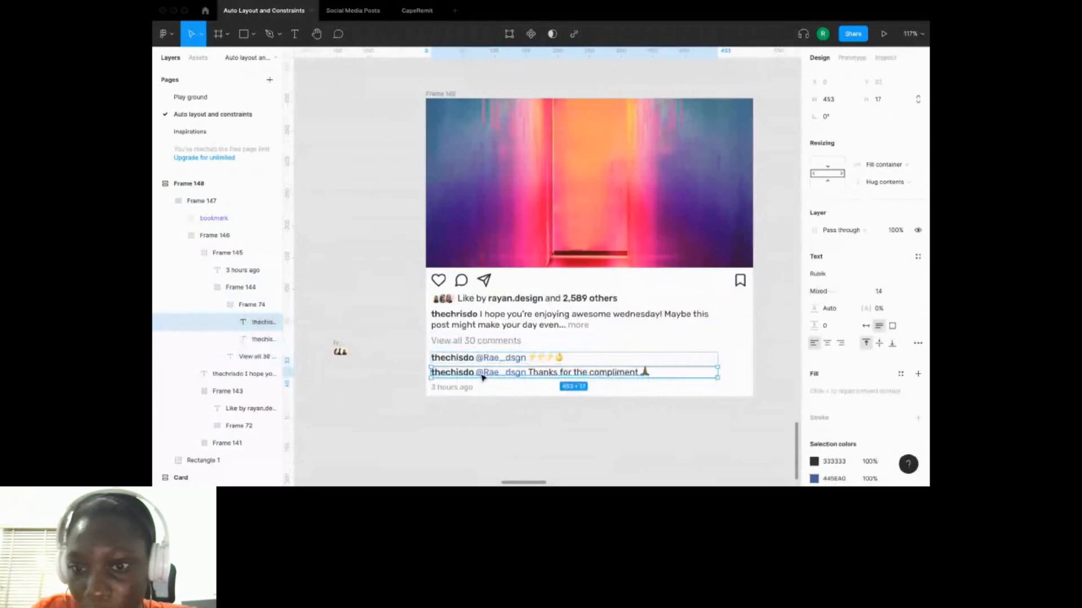
{"action": "key", "text": "Escape"}
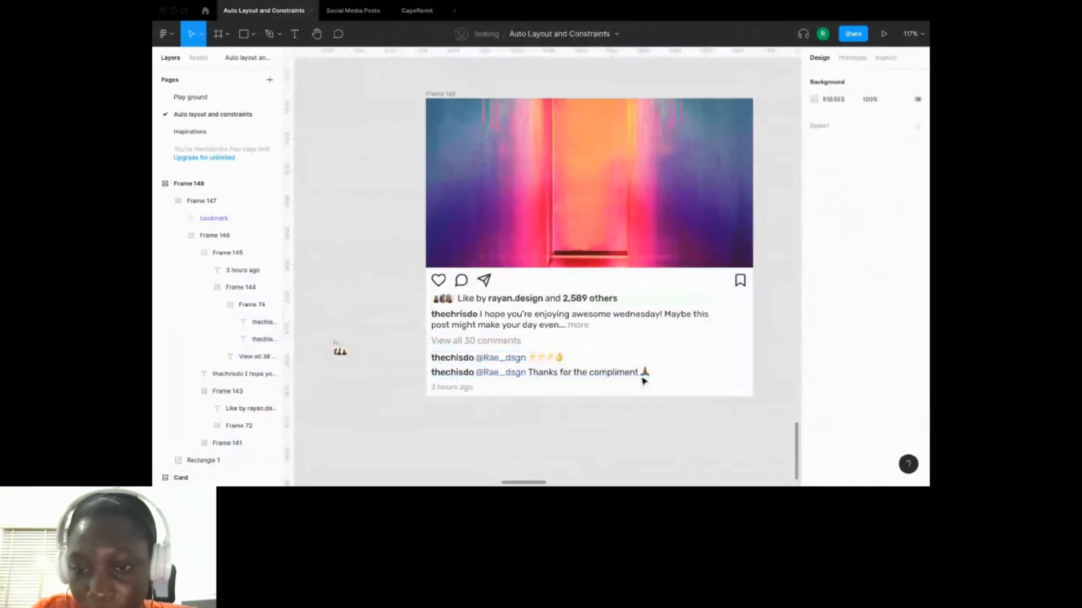
Review the alignment, padding and spacing mode of the frame holding the post details and bookmark.
{"action": "left_click", "coordinate": [740, 286]}
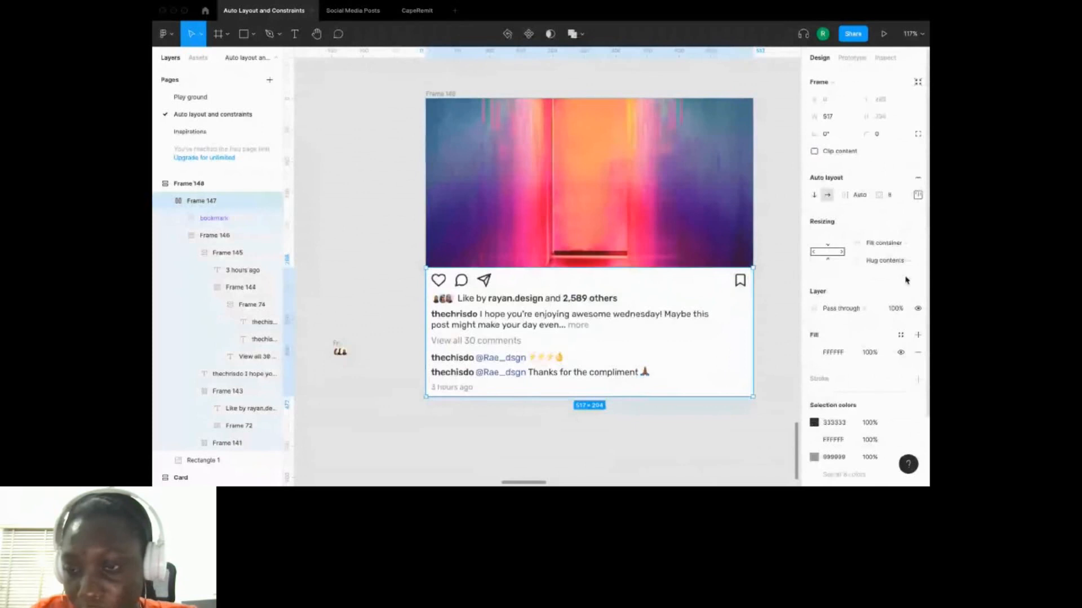
{"action": "left_click", "coordinate": [918, 194]}
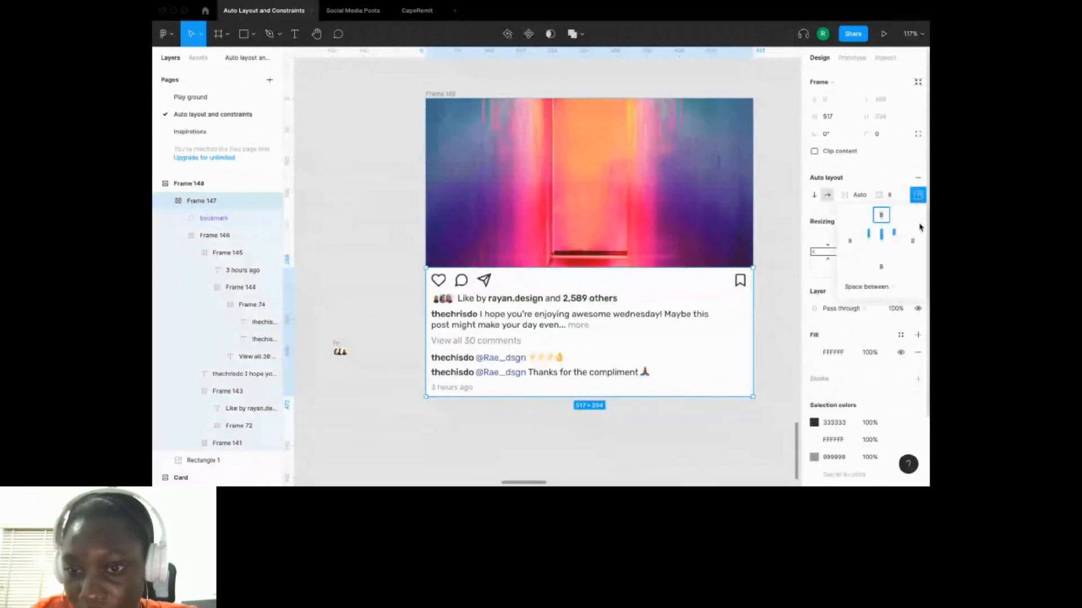
{"action": "left_click", "coordinate": [716, 310]}
{"action": "left_click", "coordinate": [716, 310]}
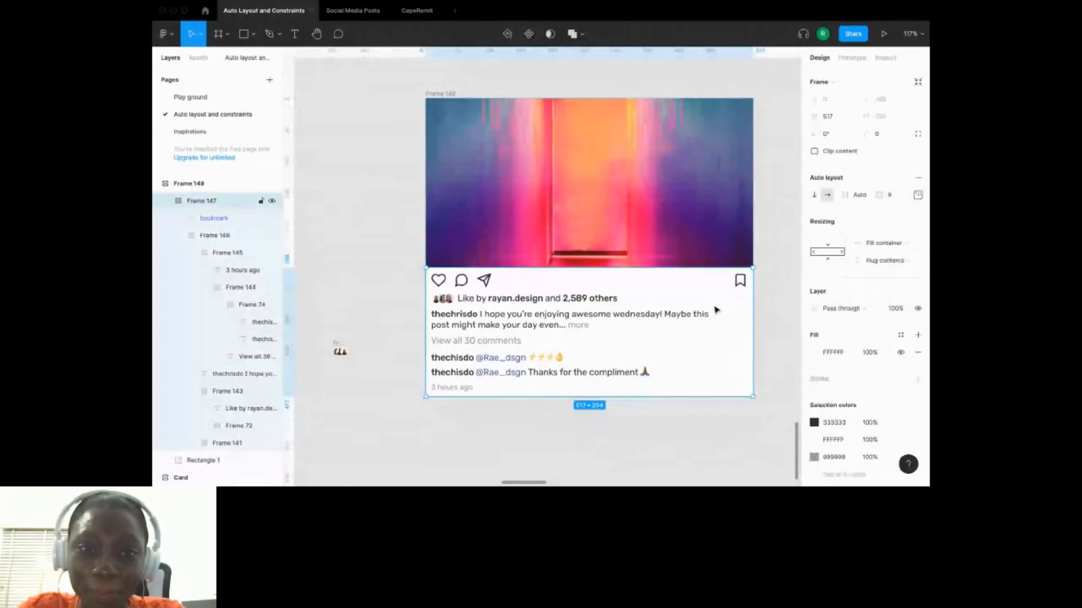
{"action": "key", "text": "super+Tab"}
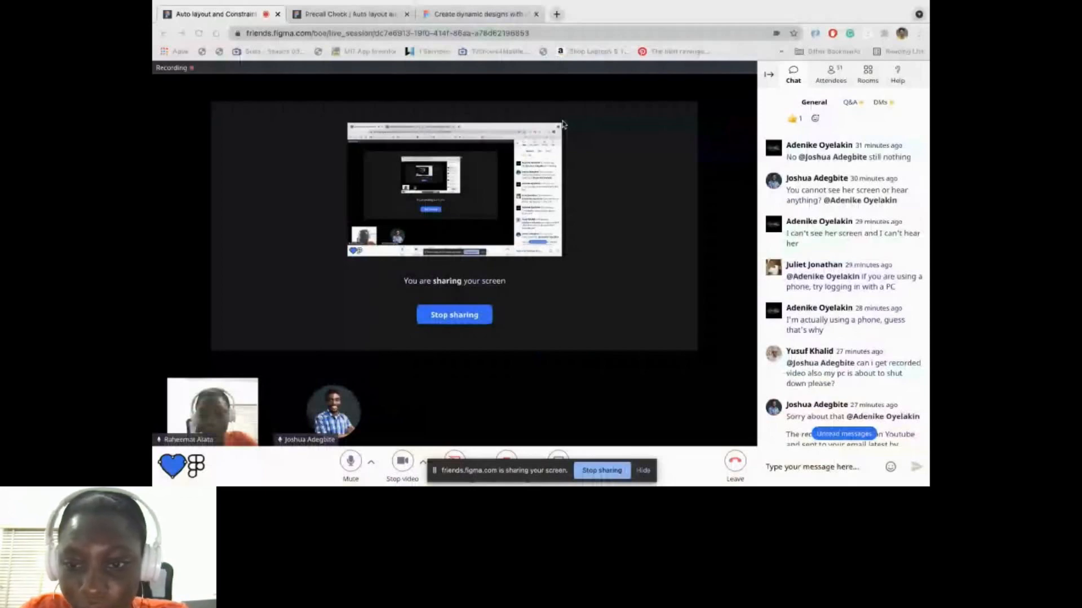
{"action": "left_click", "coordinate": [552, 472]}
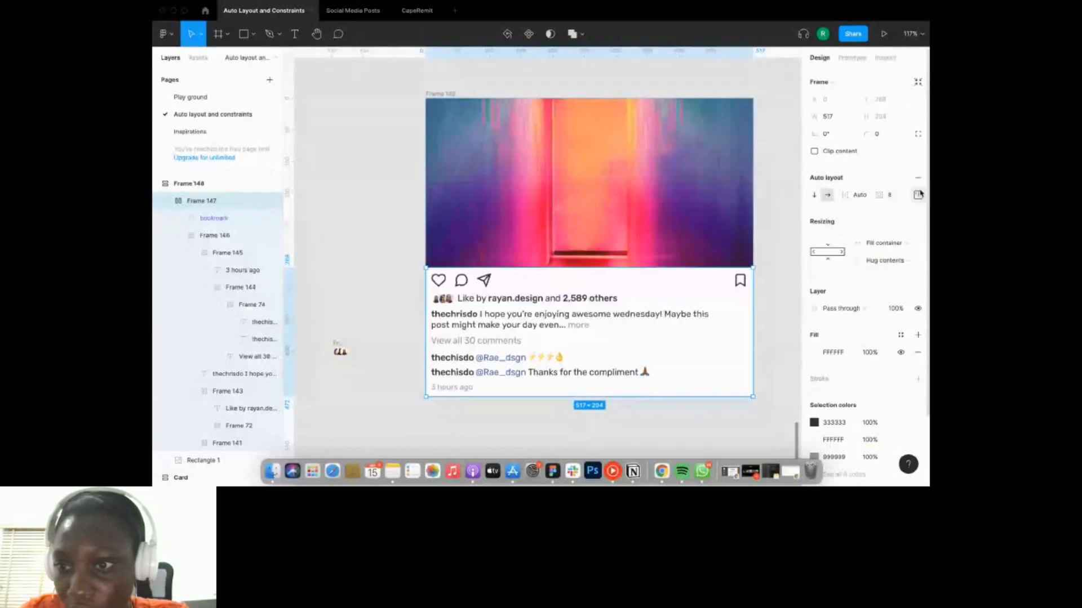
Change the spacing mode of the details-and-bookmark frame to Packed.
{"action": "left_click", "coordinate": [918, 195]}
{"action": "left_click", "coordinate": [876, 285]}
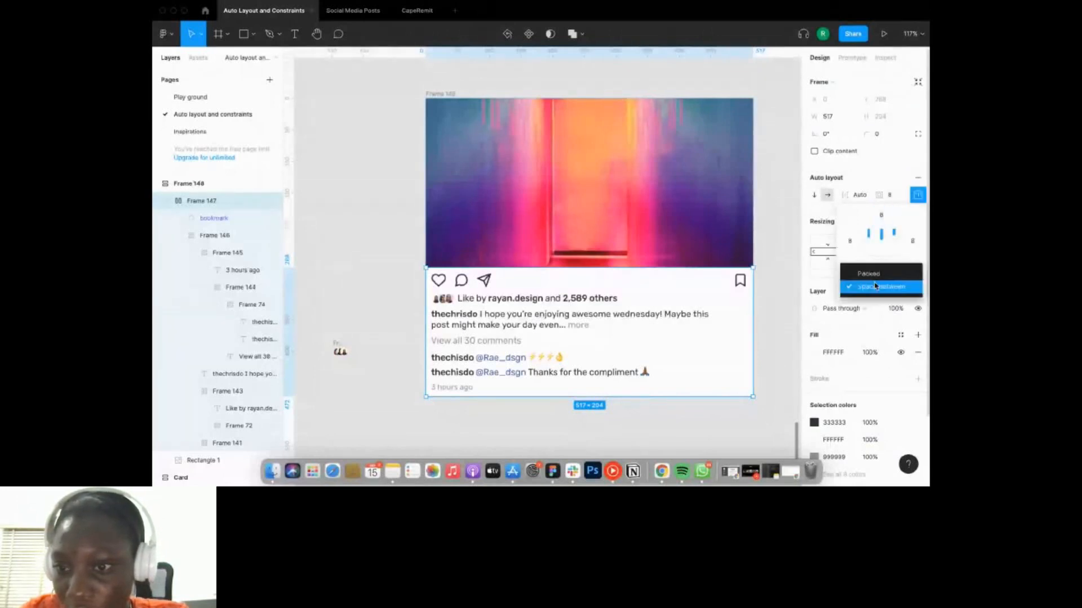
{"action": "left_click", "coordinate": [869, 274]}
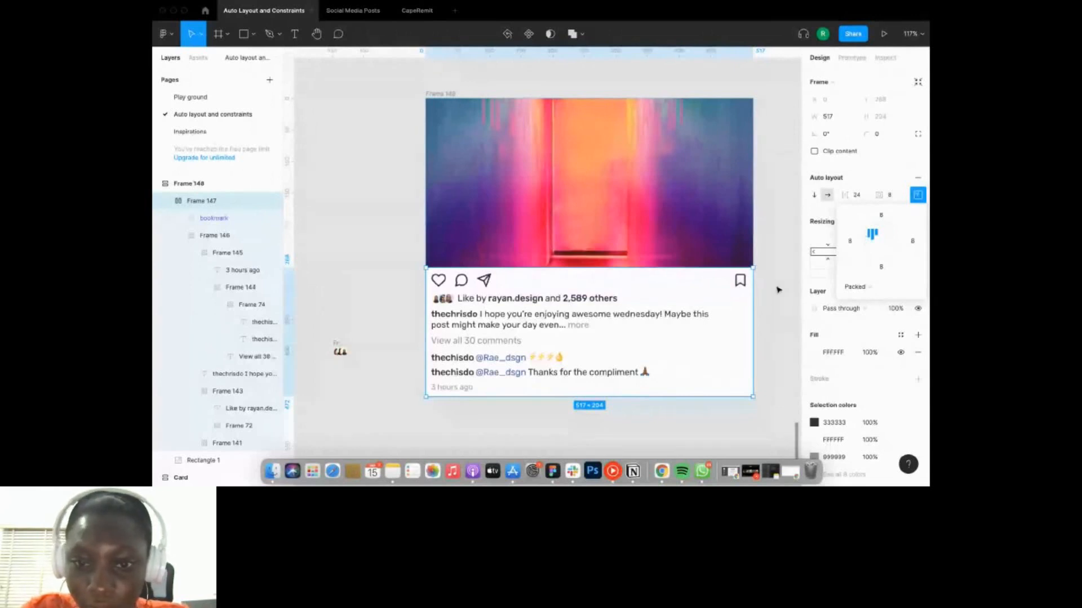
Examine the resizing and auto layout settings of the likes row, message icon, caption and details-and-bookmark frame.
{"action": "scroll", "coordinate": [777, 289], "scroll_direction": "down", "scroll_amount": 3}
{"action": "mouse_move", "coordinate": [712, 240]}
{"action": "left_mouse_down"}
{"action": "mouse_move", "coordinate": [610, 240]}
{"action": "mouse_move", "coordinate": [719, 240]}
{"action": "left_mouse_up"}
{"action": "double_click", "coordinate": [575, 281]}
{"action": "double_click", "coordinate": [576, 281]}
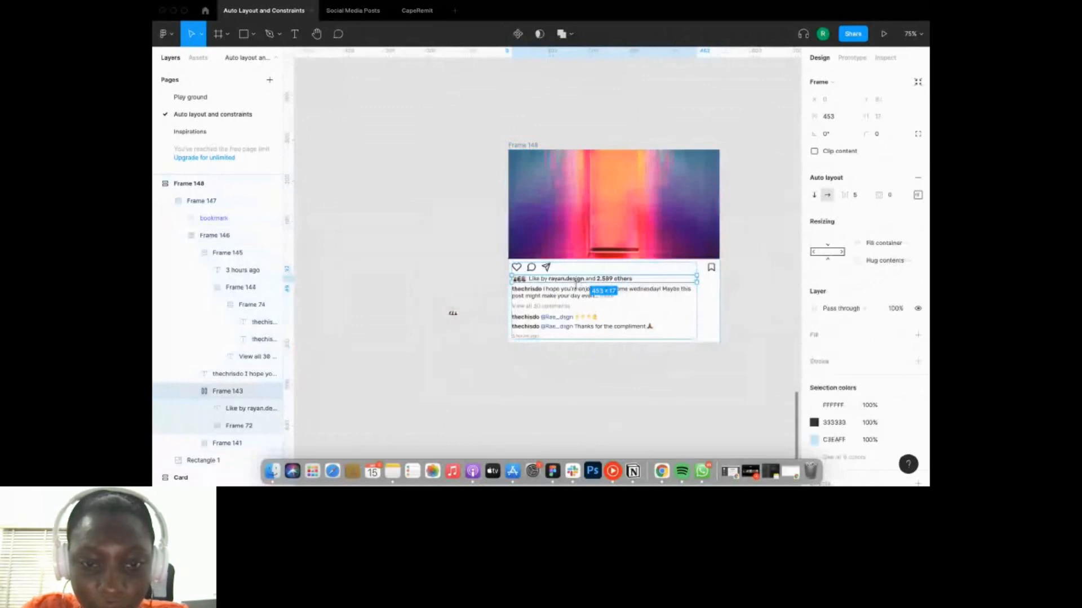
{"action": "scroll", "coordinate": [576, 284], "scroll_direction": "up", "scroll_amount": 5}
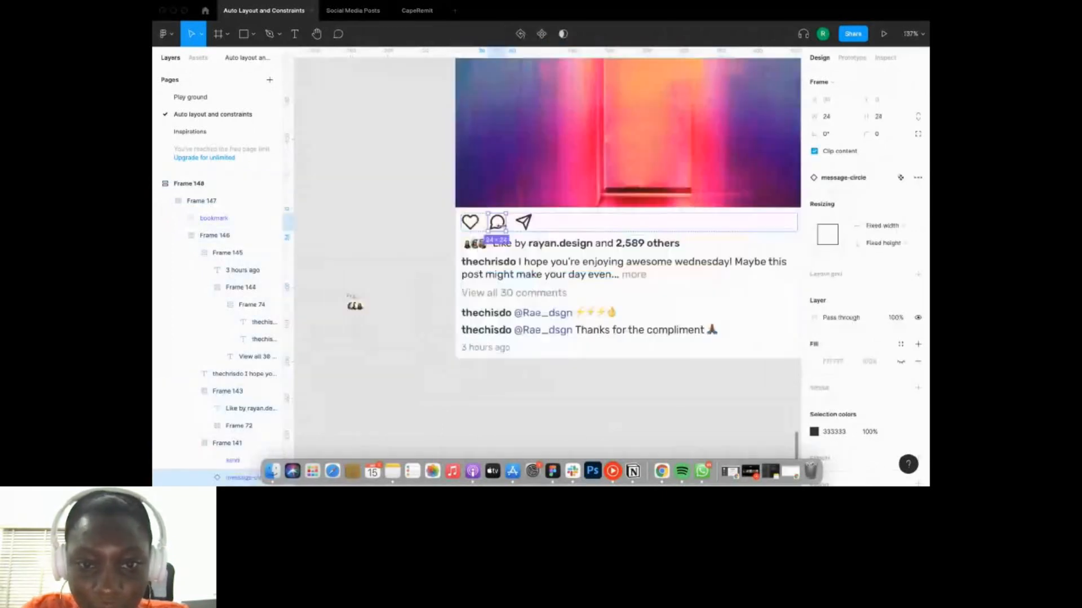
{"action": "scroll", "coordinate": [544, 260], "scroll_direction": "down", "scroll_amount": 2}
{"action": "left_click", "coordinate": [543, 256]}
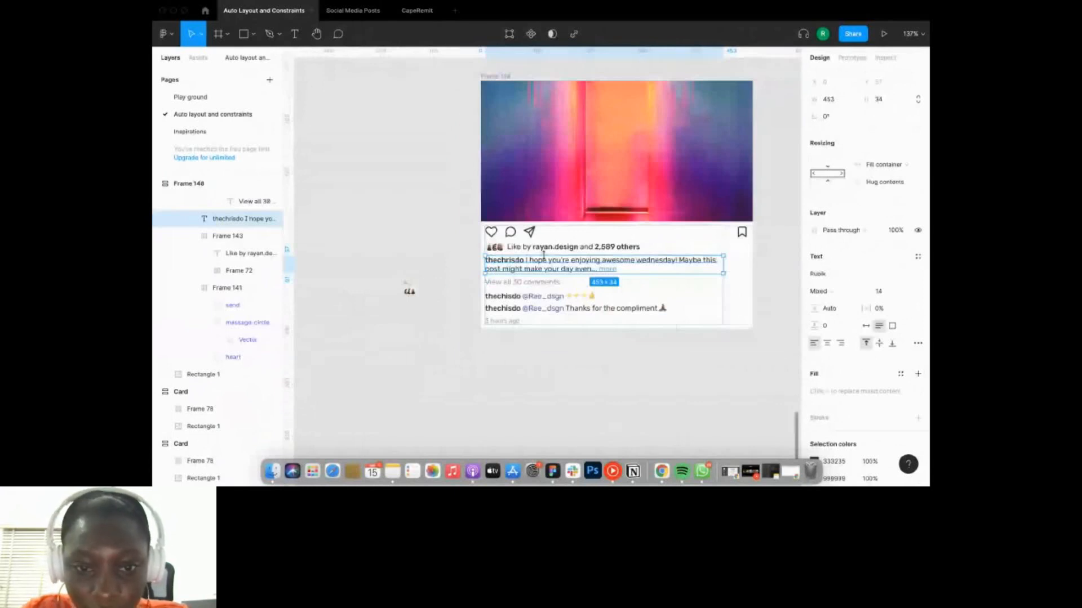
{"action": "left_click", "coordinate": [536, 250]}
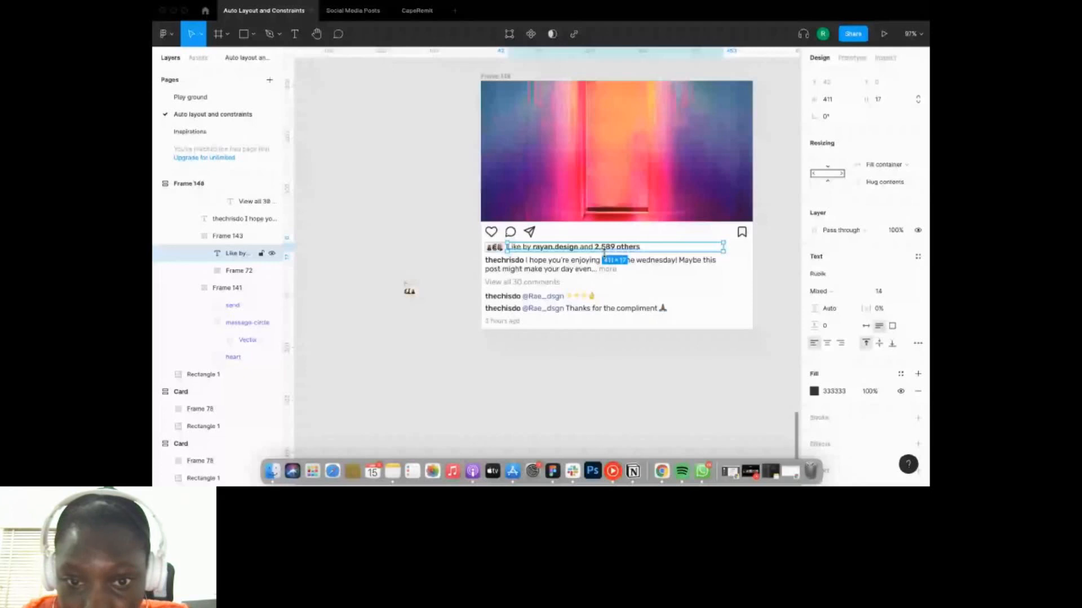
{"action": "left_click", "coordinate": [578, 271]}
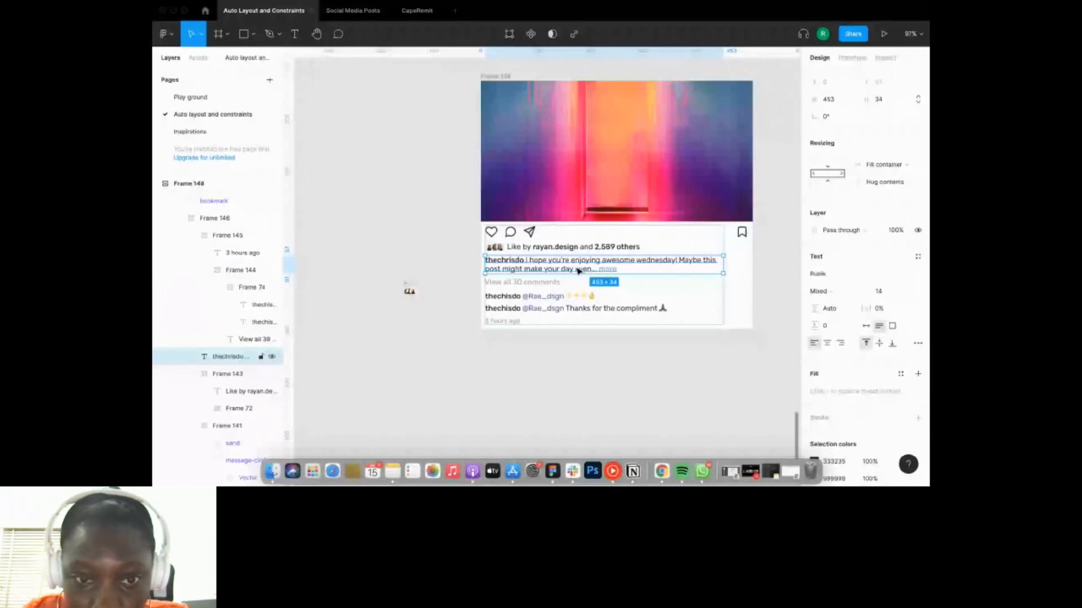
{"action": "left_click", "coordinate": [558, 240]}
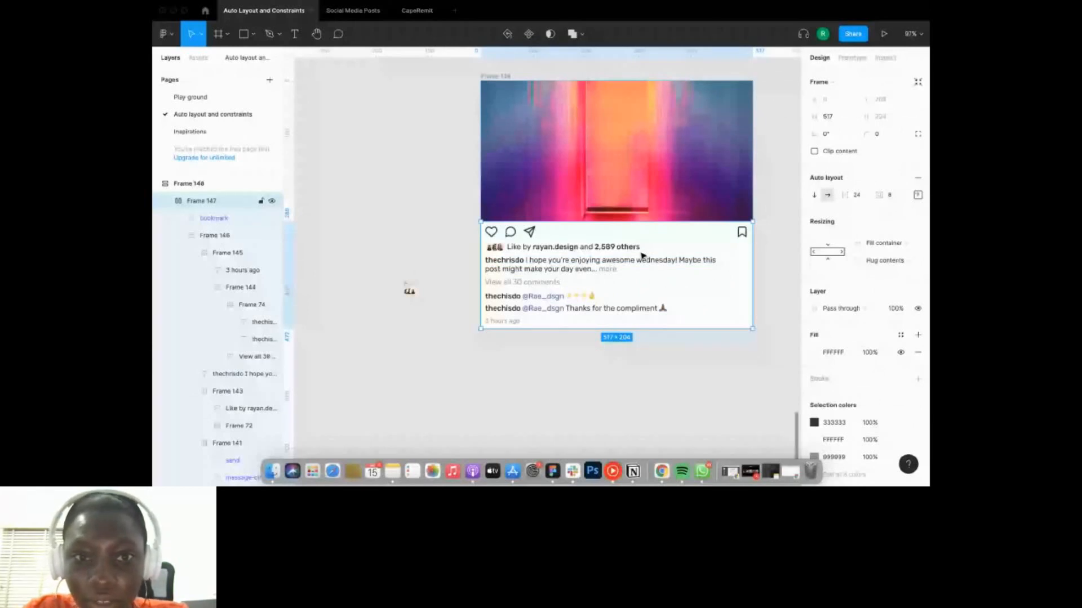
Narrow the whole post card to about 272 wide to test how its contents resize.
{"action": "left_click", "coordinate": [492, 77]}
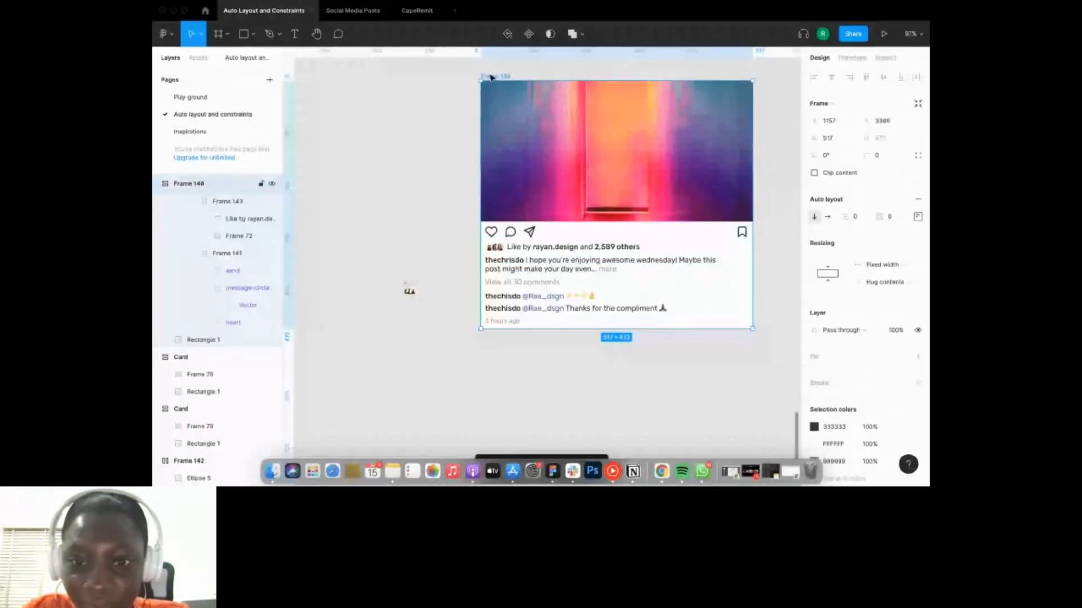
{"action": "left_click_drag", "start_coordinate": [753, 181], "coordinate": [630, 182]}
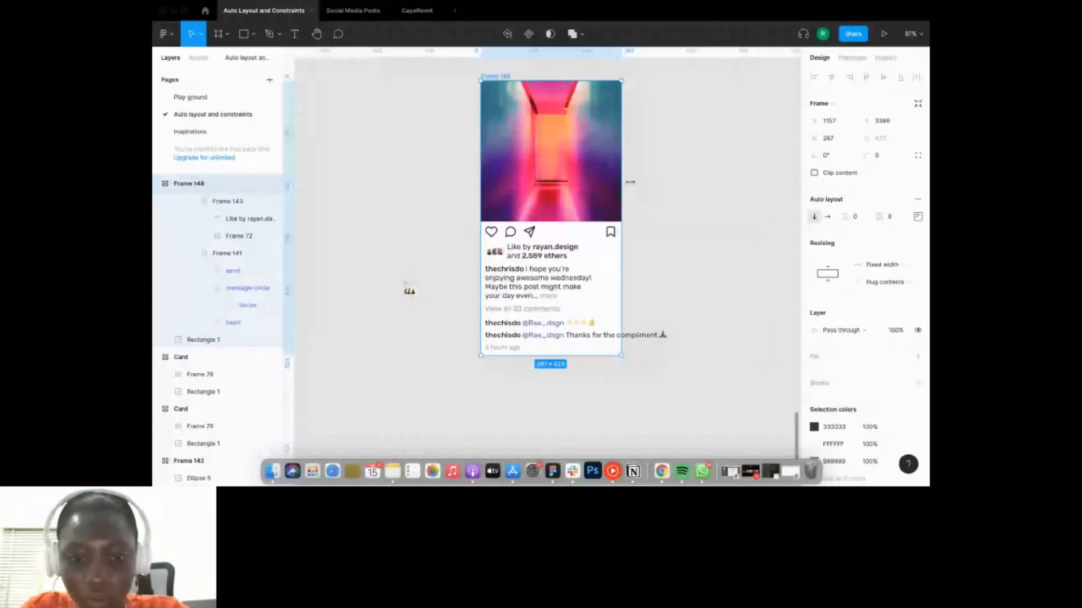
{"action": "left_click_drag", "start_coordinate": [630, 181], "coordinate": [624, 182]}
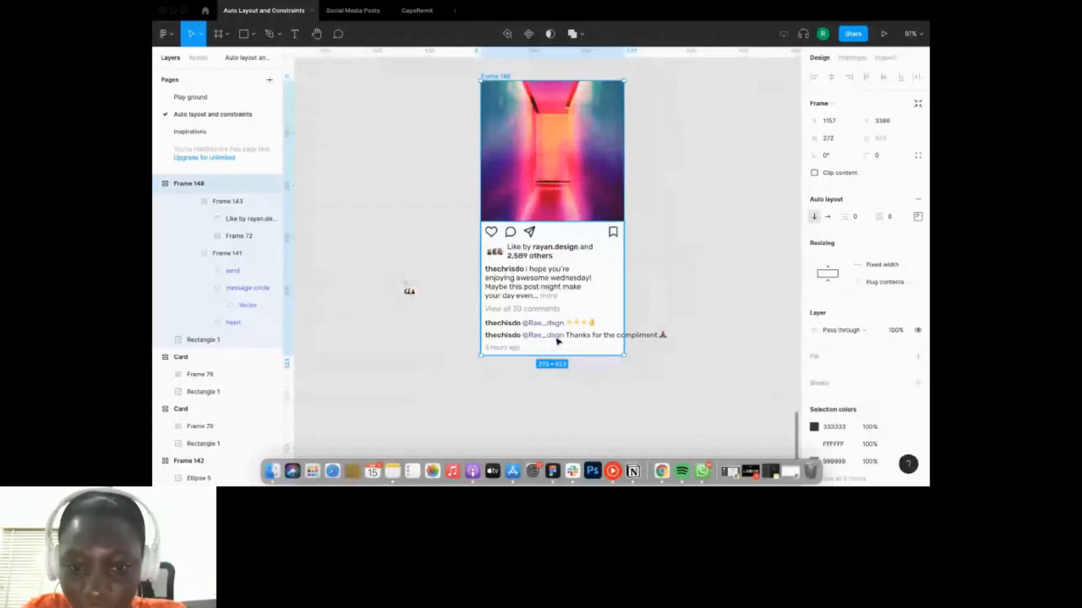
Set the comments frame and its nested texts to fill the container's width so long comments wrap inside the card.
{"action": "left_click", "coordinate": [557, 337]}
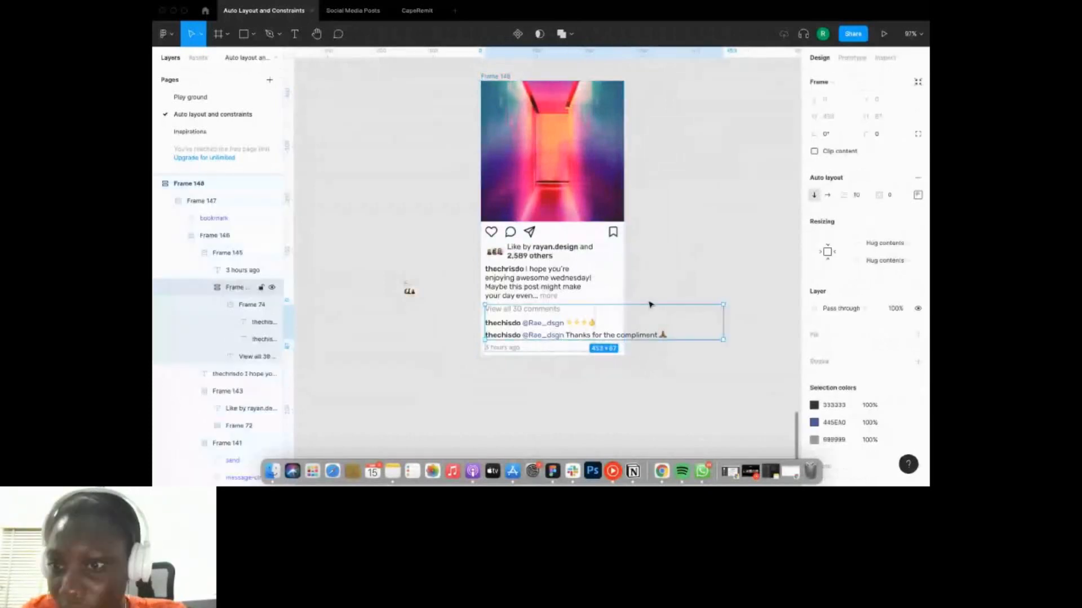
{"action": "left_click", "coordinate": [635, 337]}
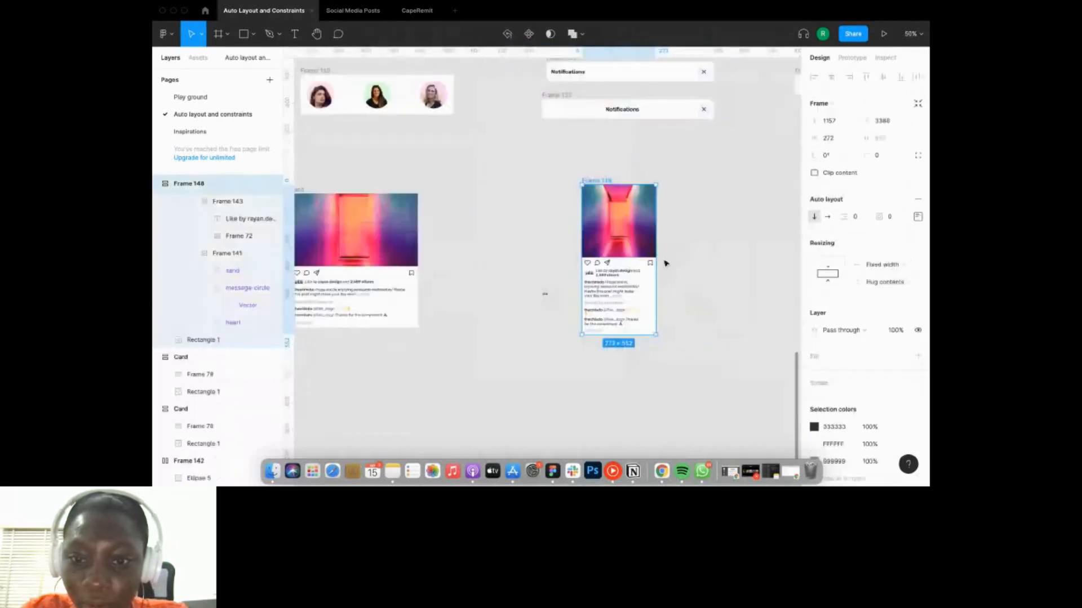
Widen the whole post card to about 528, and further to about 716, to test its responsiveness.
{"action": "left_click_drag", "start_coordinate": [663, 258], "coordinate": [745, 257]}
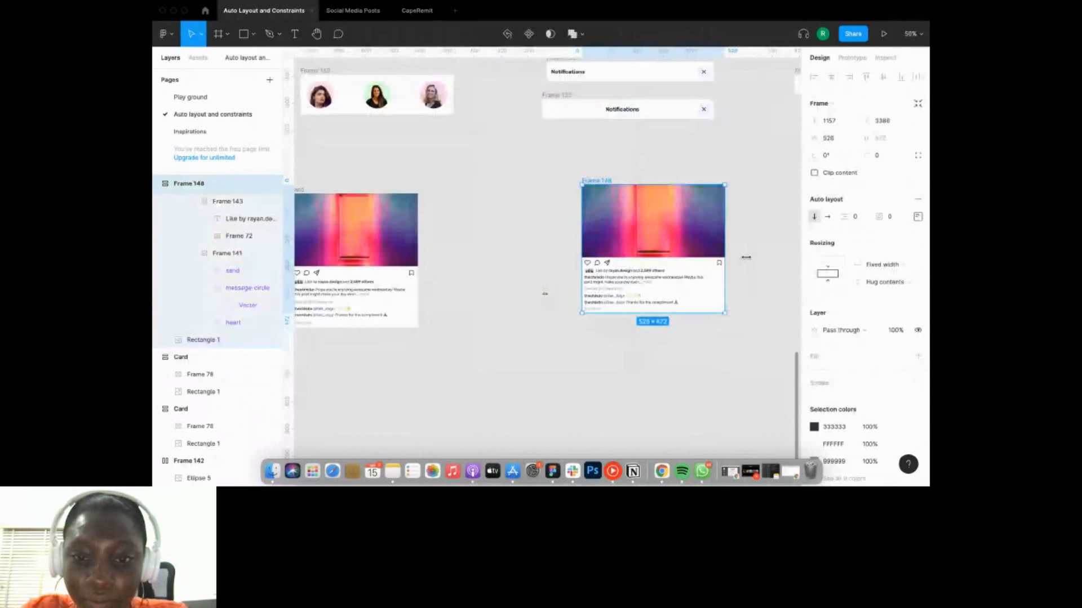
{"action": "left_click_drag", "start_coordinate": [746, 258], "coordinate": [624, 277]}
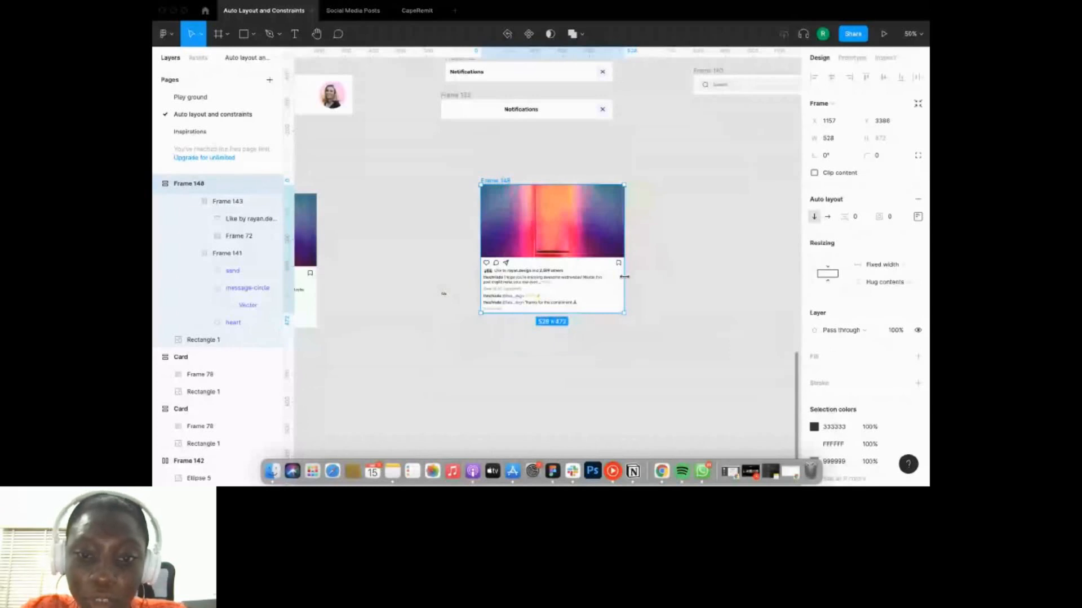
{"action": "left_click_drag", "start_coordinate": [625, 277], "coordinate": [674, 281]}
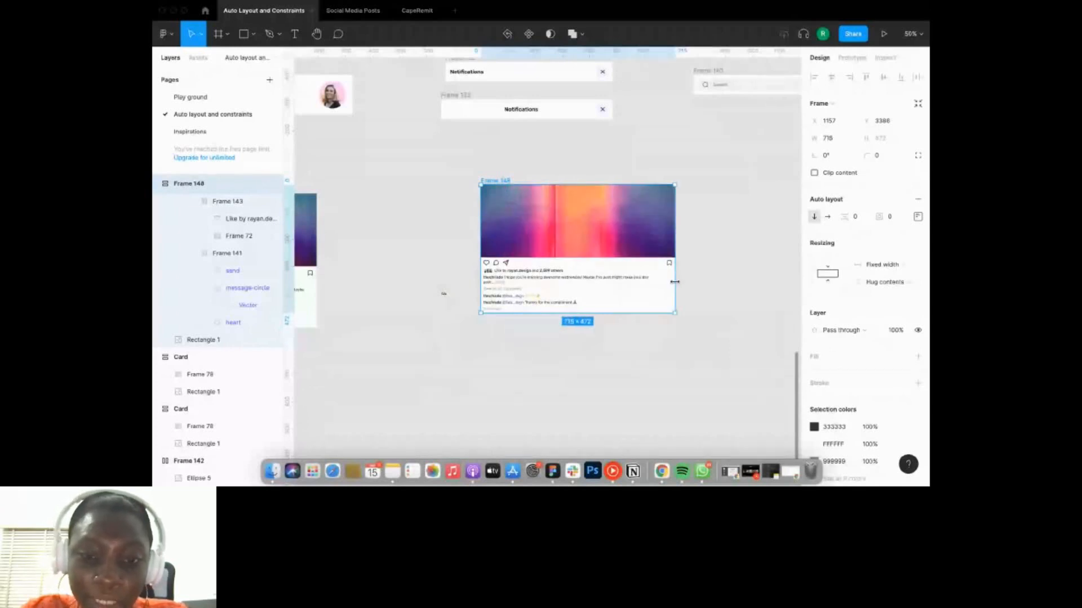
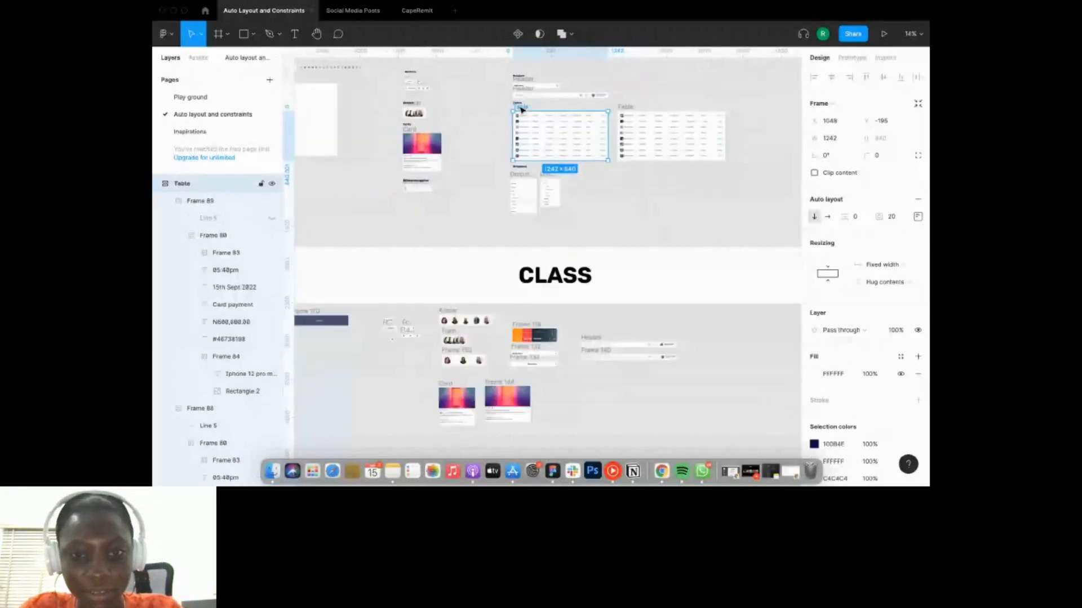
Duplicate the transactions table into the class section and copy its row with the red status onto the empty canvas below.
{"action": "left_click_drag", "start_coordinate": [521, 108], "coordinate": [585, 396]}
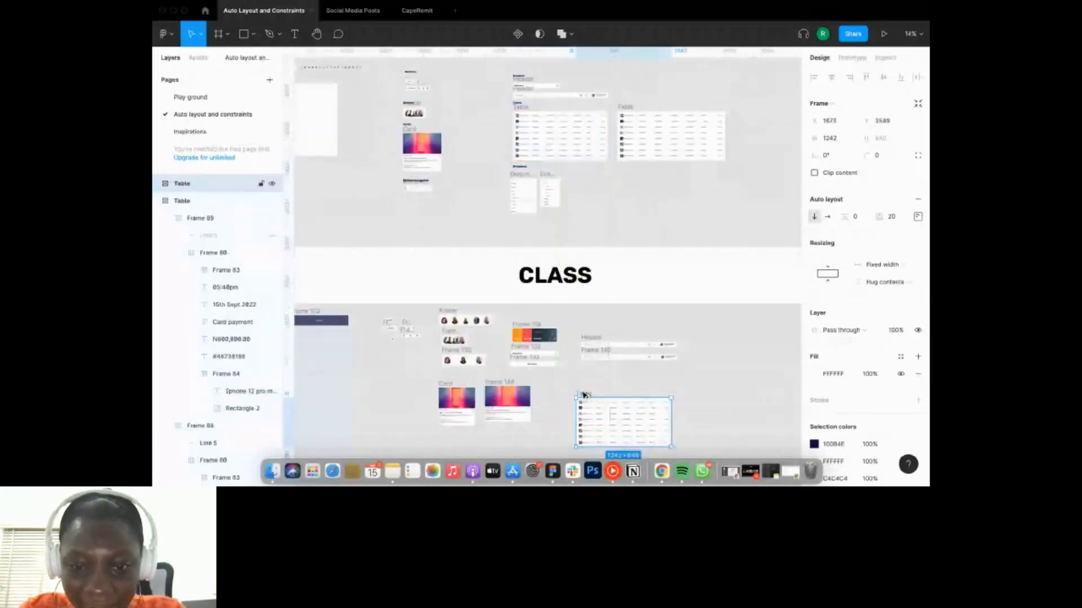
{"action": "scroll", "coordinate": [583, 395], "scroll_direction": "up", "scroll_amount": 5}
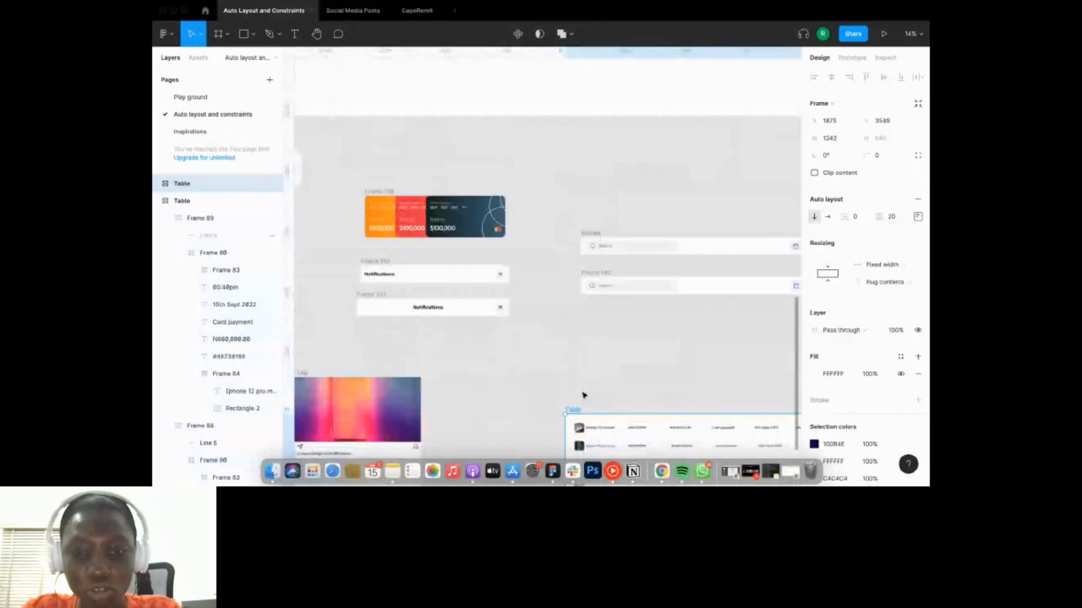
{"action": "scroll", "coordinate": [583, 395], "scroll_direction": "up", "scroll_amount": 5}
{"action": "left_click", "coordinate": [601, 147]}
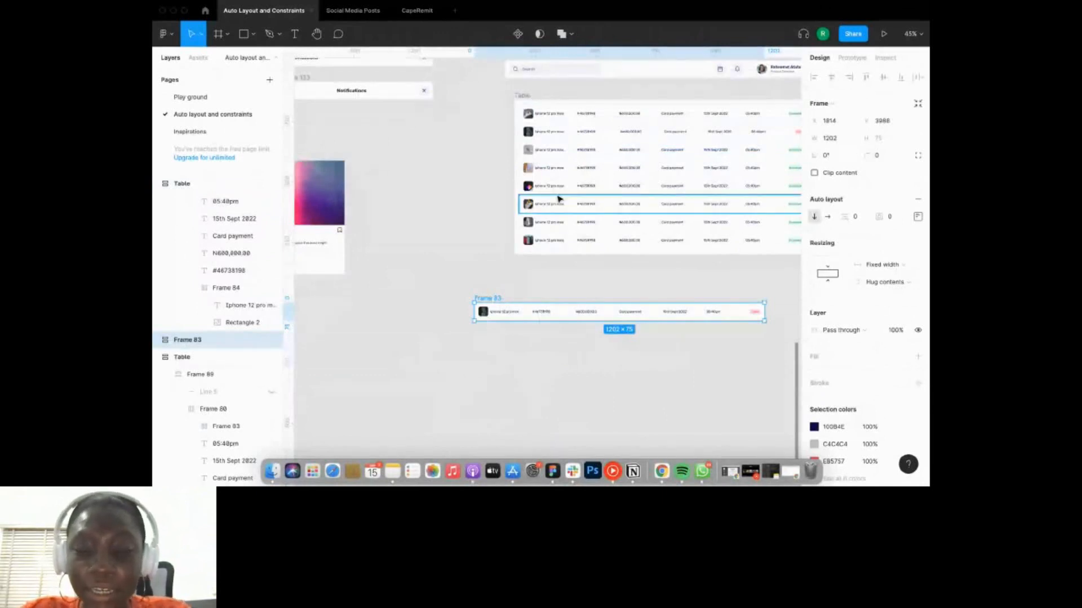
{"action": "scroll", "coordinate": [558, 198], "scroll_direction": "right", "scroll_amount": 2}
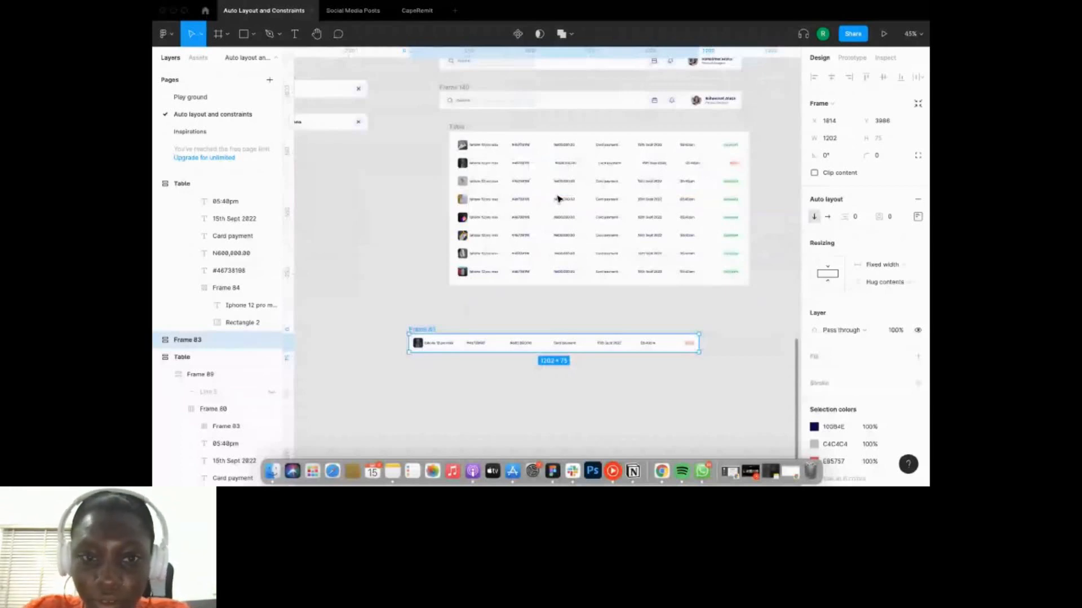
Copy a table row with a green status out of the duplicated table onto the empty canvas.
{"action": "scroll", "coordinate": [558, 199], "scroll_direction": "down", "scroll_amount": 4}
{"action": "left_click", "coordinate": [605, 143]}
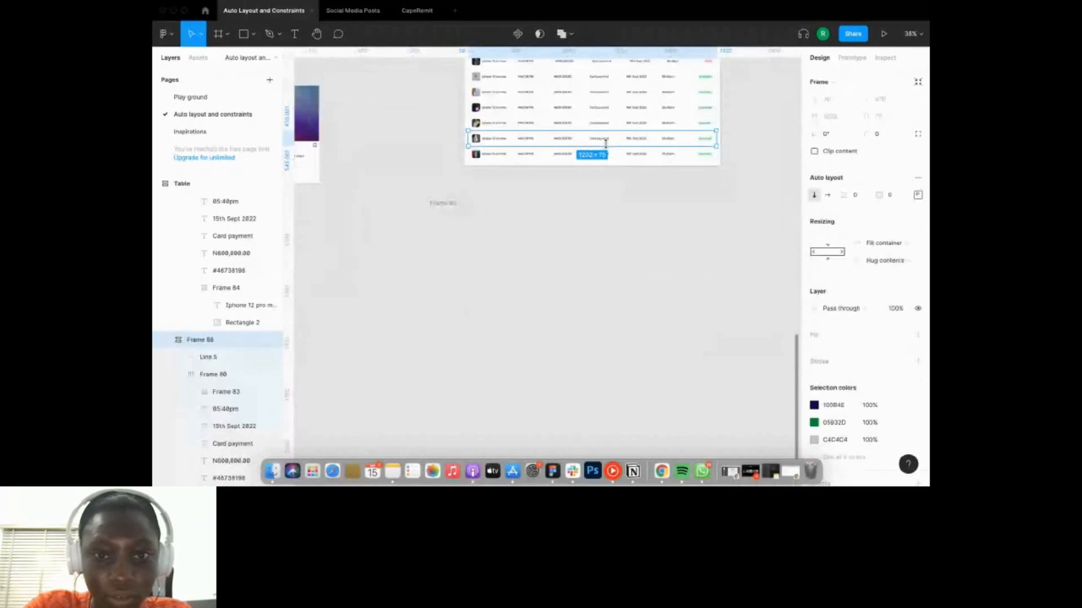
{"action": "left_click", "coordinate": [608, 147]}
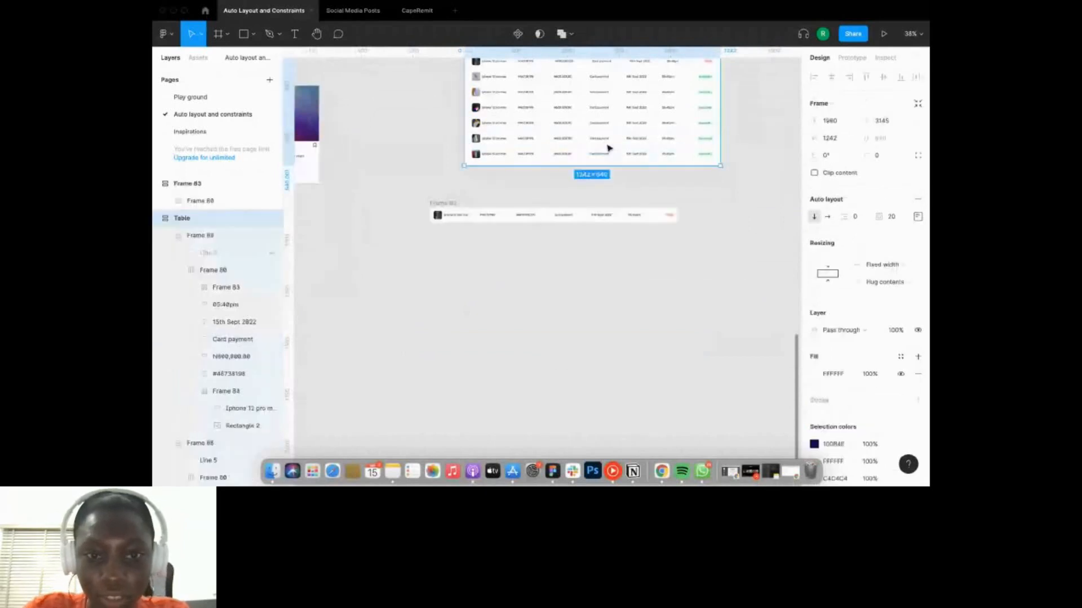
{"action": "left_click", "coordinate": [609, 149]}
{"action": "left_click", "coordinate": [604, 140]}
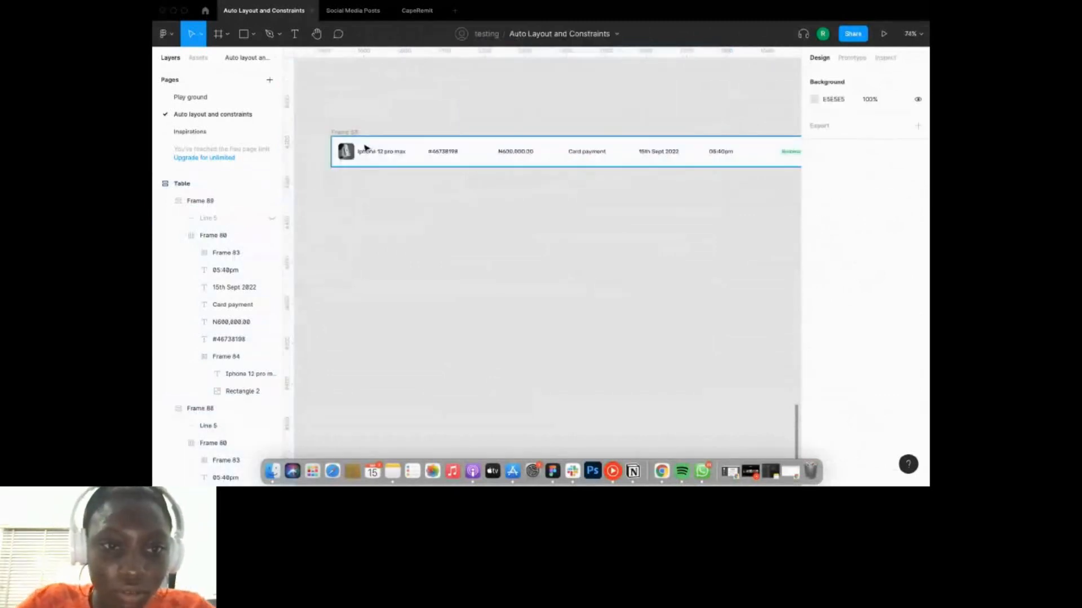
Duplicate the copied green-status row just below itself and ungroup the duplicate completely into loose texts and an image.
{"action": "scroll", "coordinate": [398, 153], "scroll_direction": "down", "scroll_amount": 3}
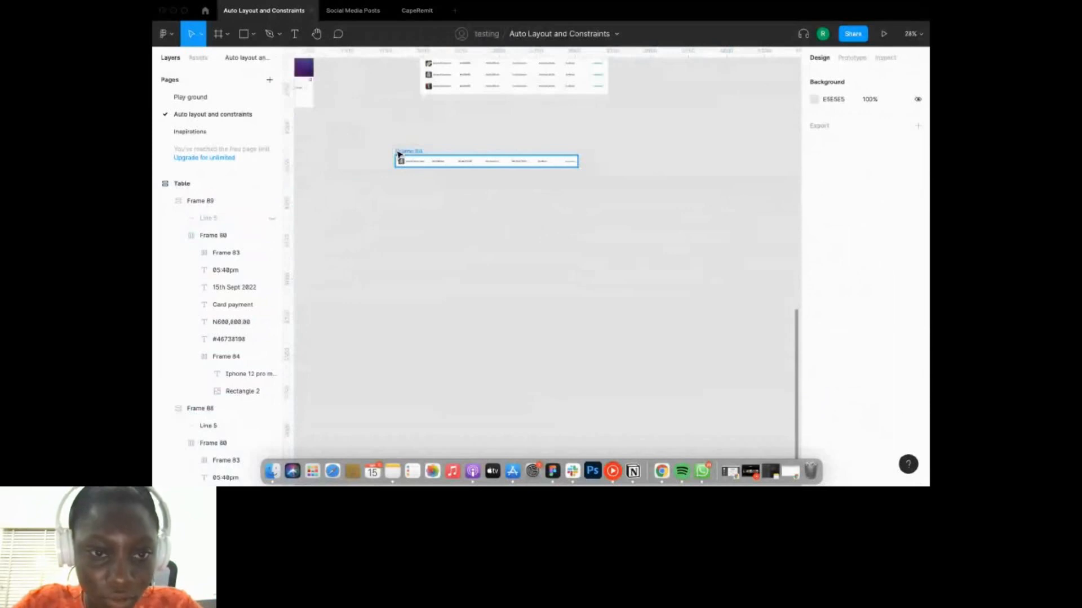
{"action": "left_click", "coordinate": [425, 162]}
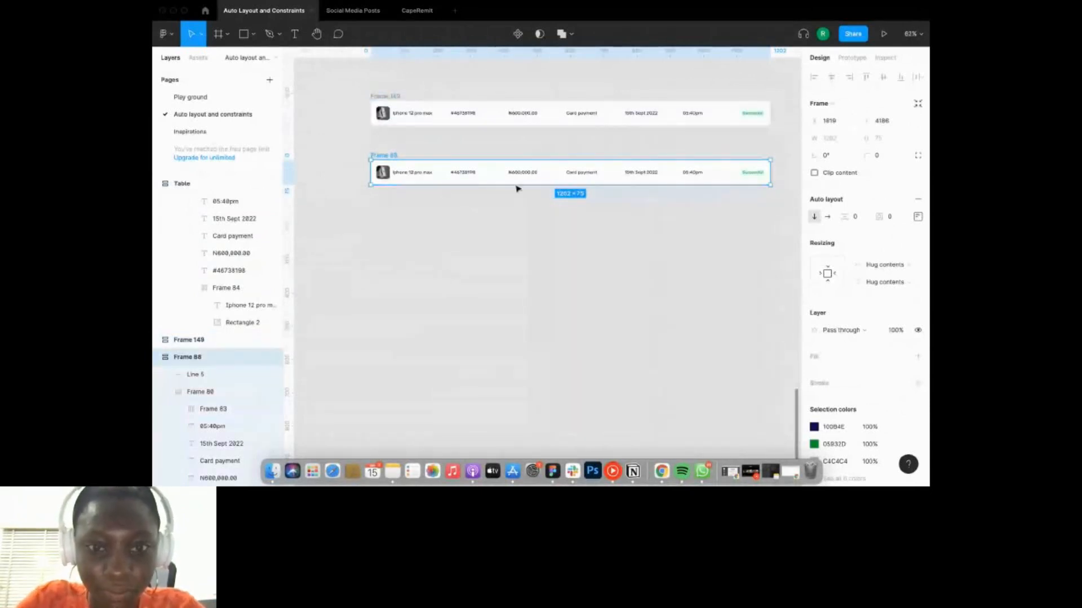
{"action": "key", "text": "shift+super+g"}
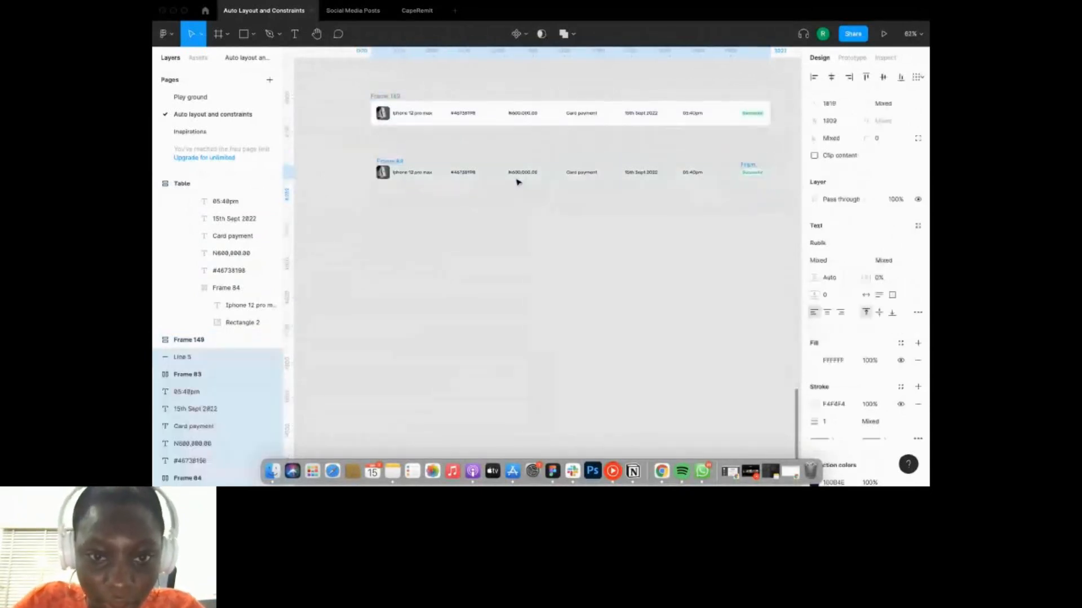
{"action": "left_click", "coordinate": [522, 276]}
{"action": "scroll", "coordinate": [442, 181], "scroll_direction": "down", "scroll_amount": 5}
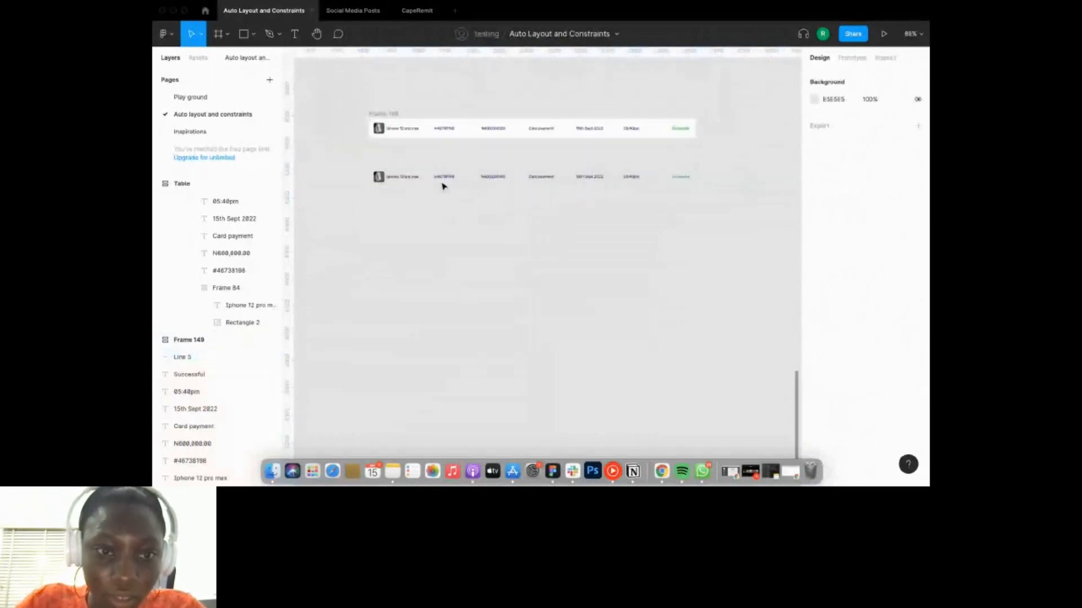
{"action": "scroll", "coordinate": [419, 184], "scroll_direction": "up", "scroll_amount": 5}
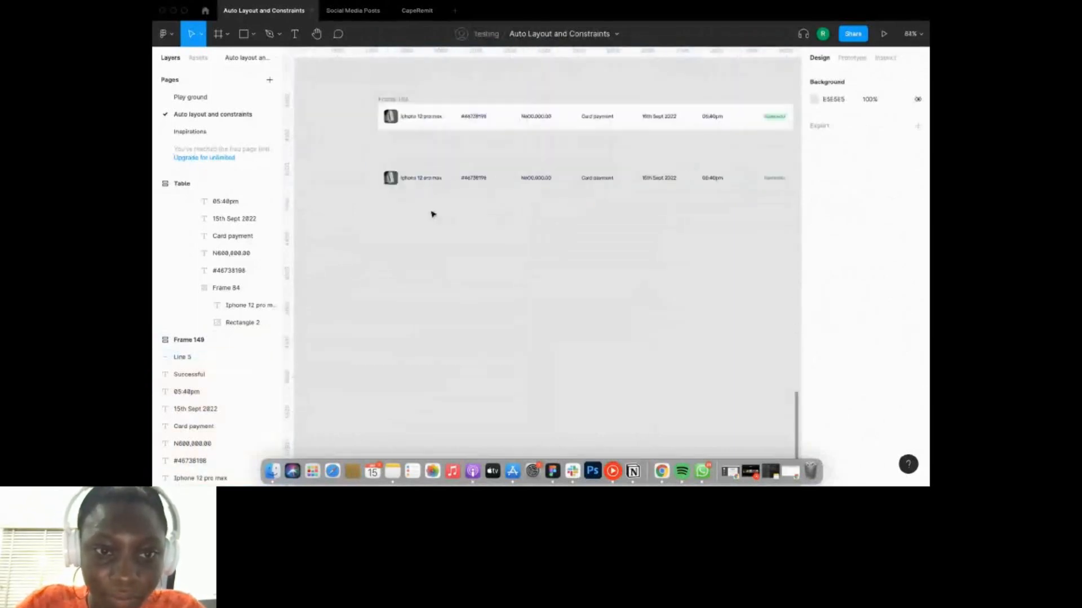
Wrap the loose product image and the "Iphone 12 pro max" text in a horizontal auto layout with vertically centred items.
{"action": "right_click", "coordinate": [427, 211]}
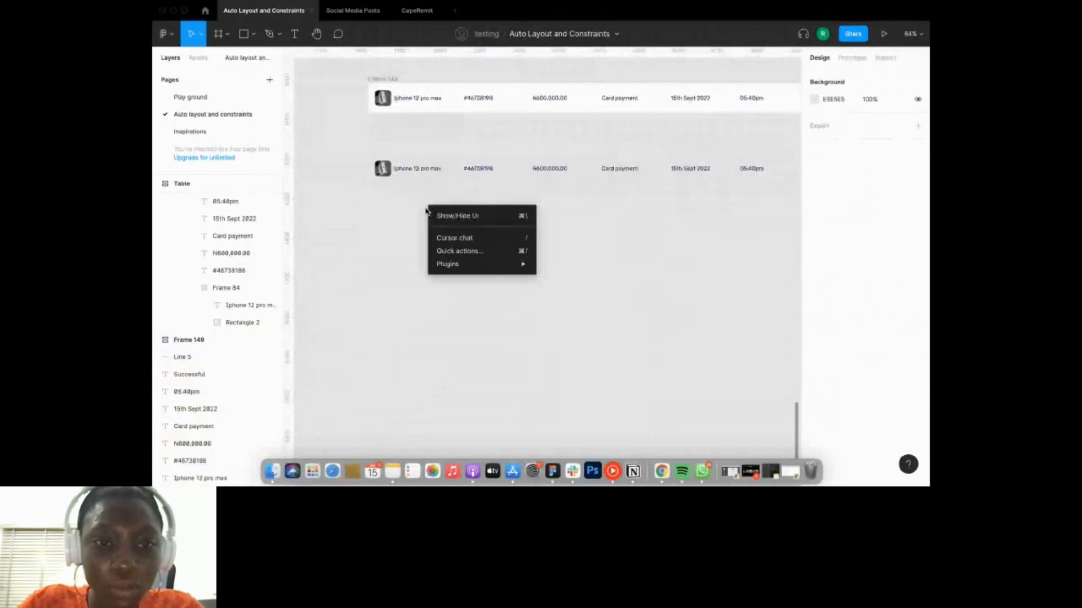
{"action": "scroll", "coordinate": [398, 182], "scroll_direction": "up", "scroll_amount": 5}
{"action": "left_click", "coordinate": [440, 155]}
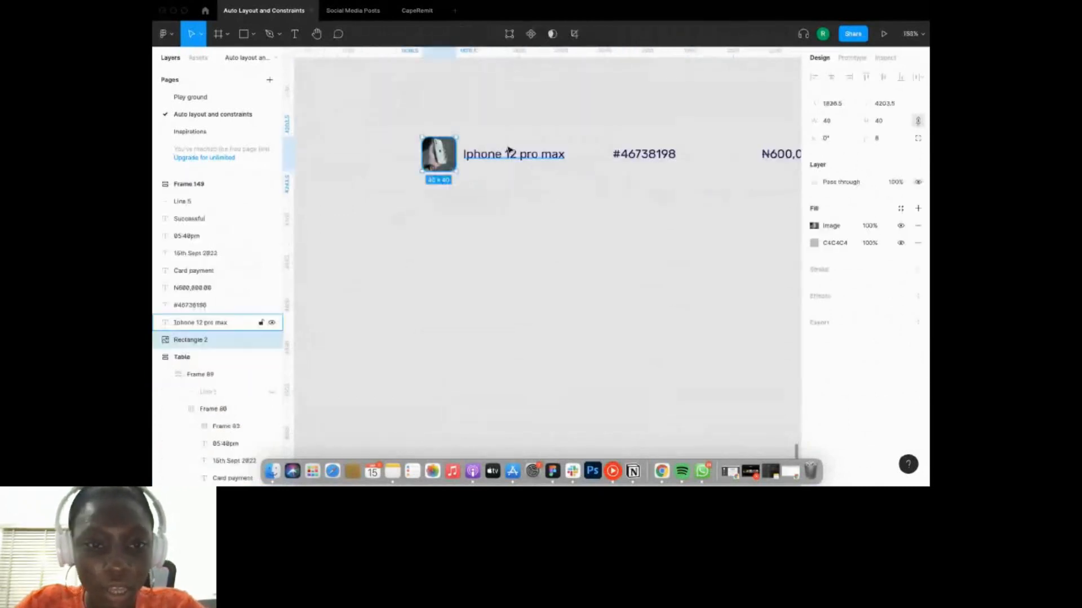
{"action": "left_click", "coordinate": [504, 159], "text": "shift"}
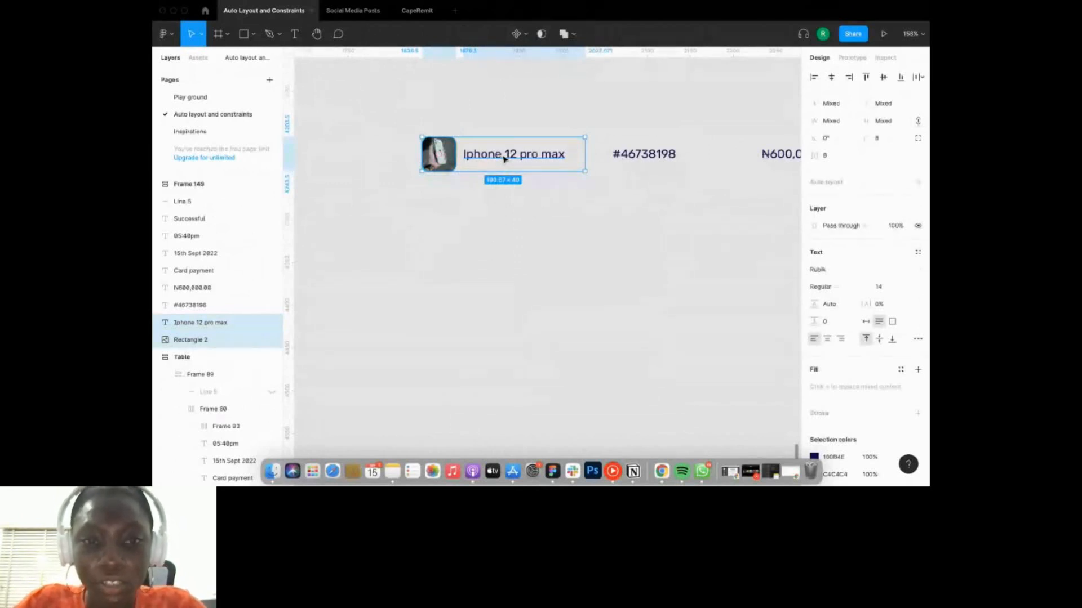
{"action": "left_click", "coordinate": [504, 159]}
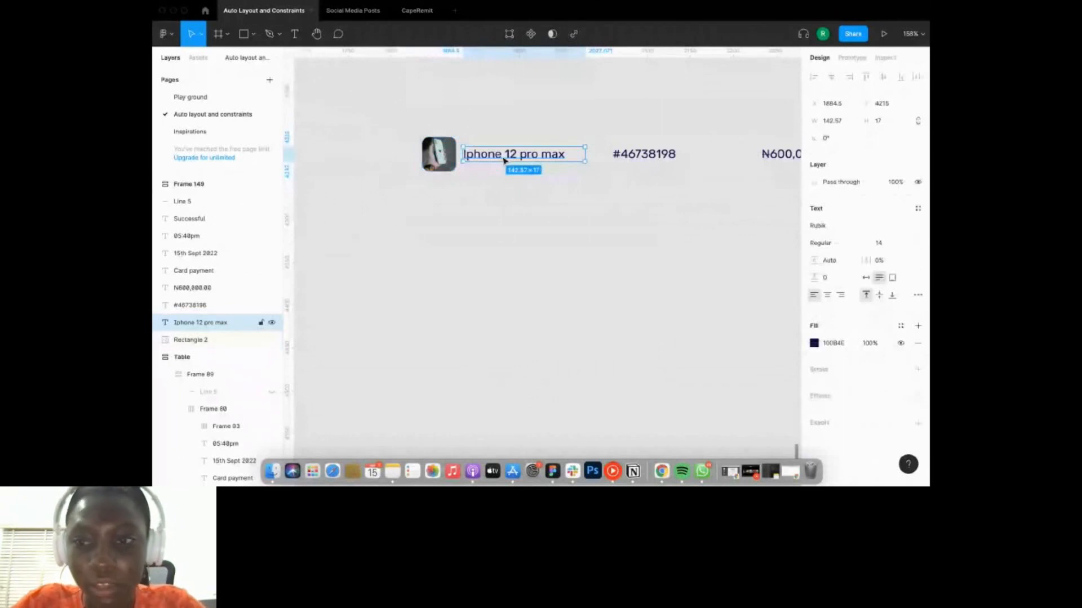
{"action": "left_click", "coordinate": [441, 155], "text": "shift"}
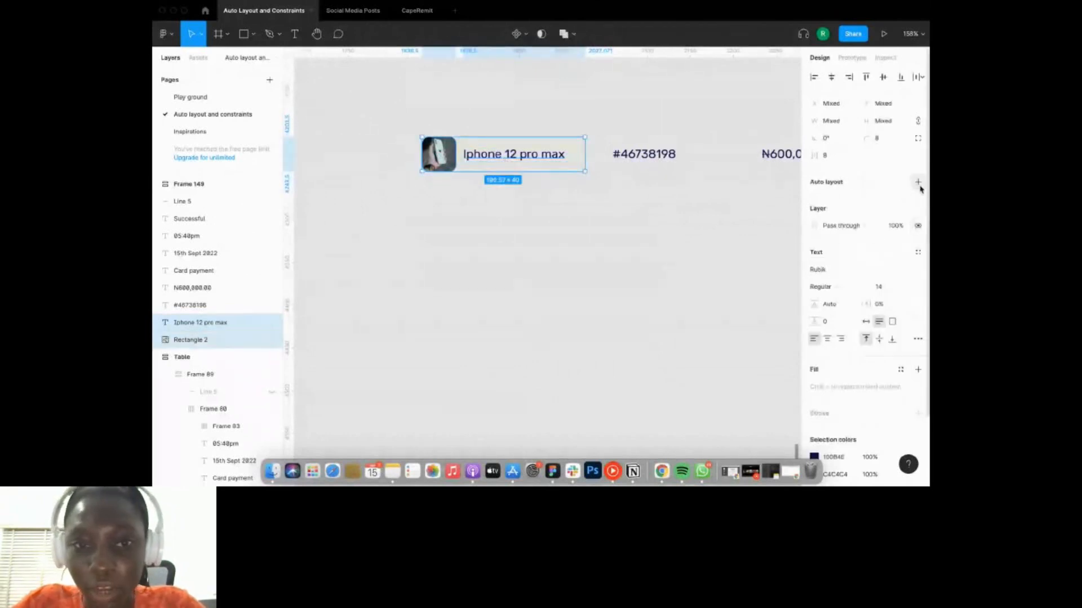
{"action": "left_click", "coordinate": [918, 182]}
{"action": "left_click", "coordinate": [918, 217]}
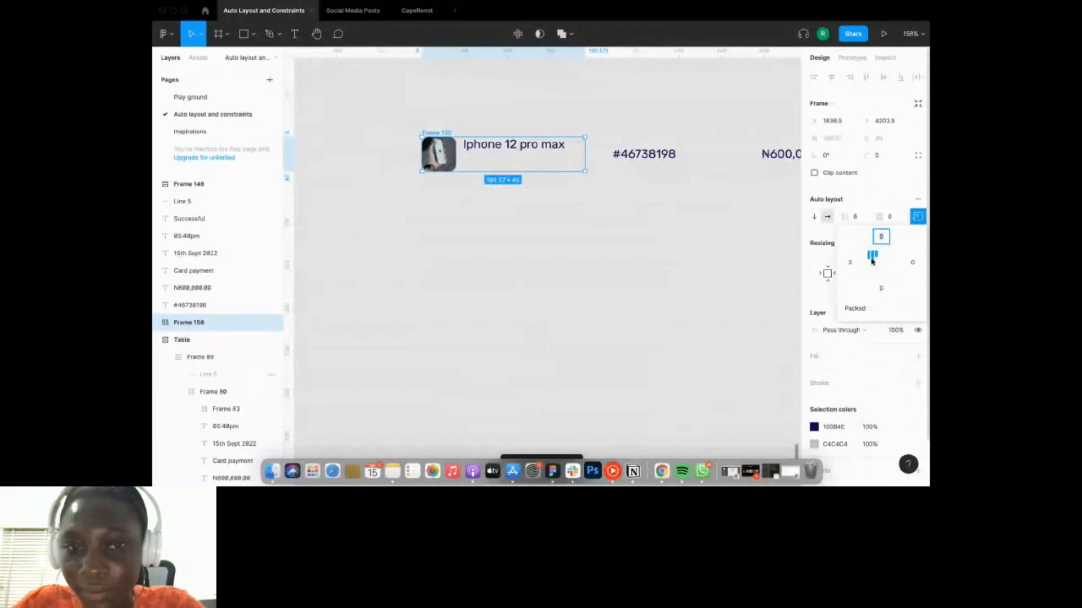
{"action": "key", "text": "Escape"}
Examine the width resizing options of the product name text, its auto layout frame and the neighbouring transaction number text.
{"action": "left_click", "coordinate": [506, 149]}
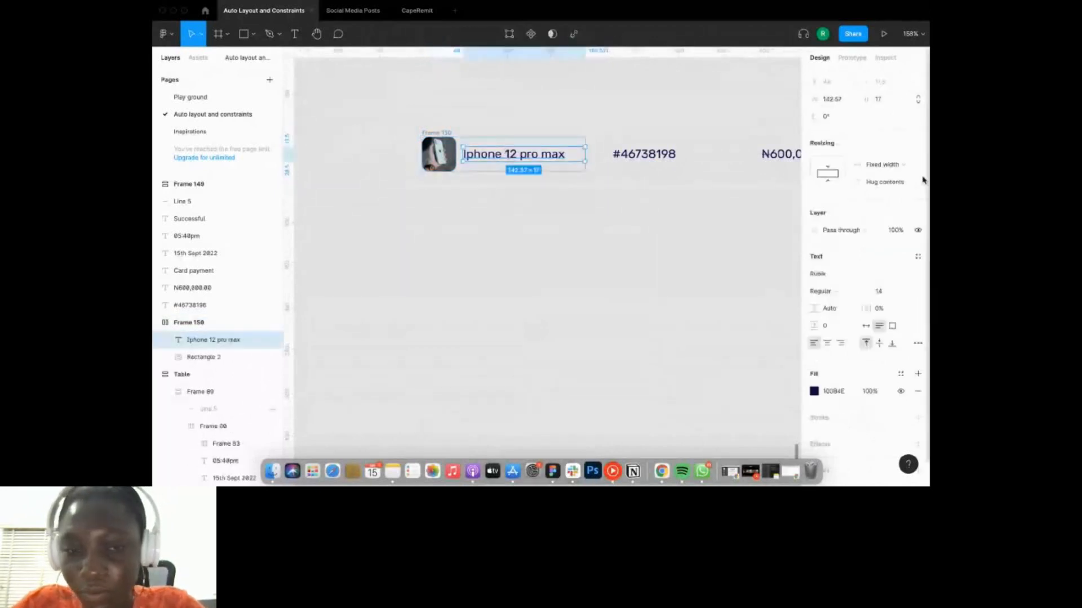
{"action": "left_click", "coordinate": [883, 165]}
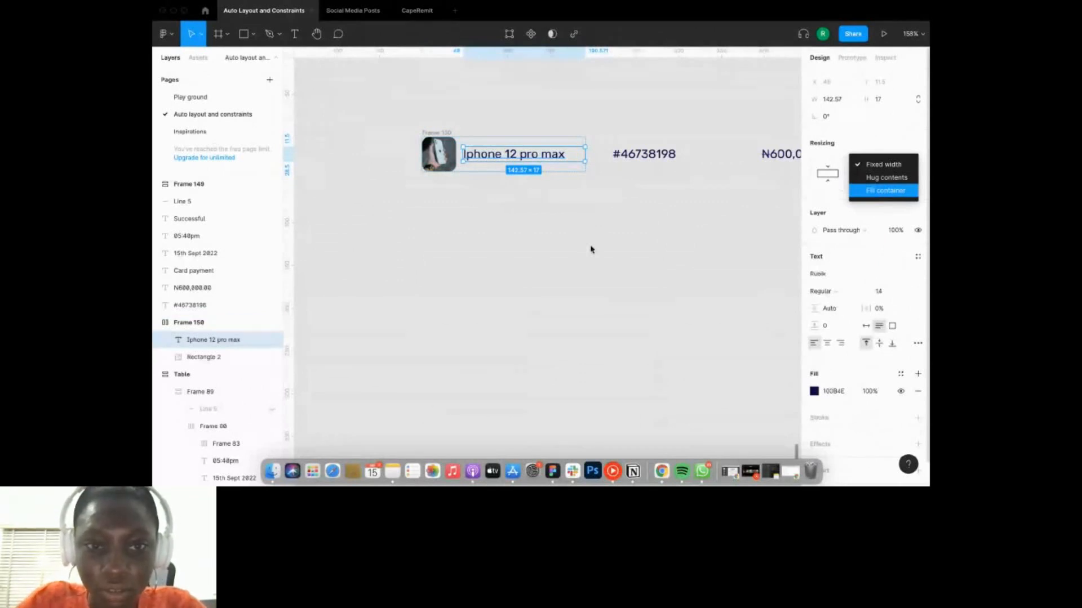
{"action": "left_click", "coordinate": [189, 322]}
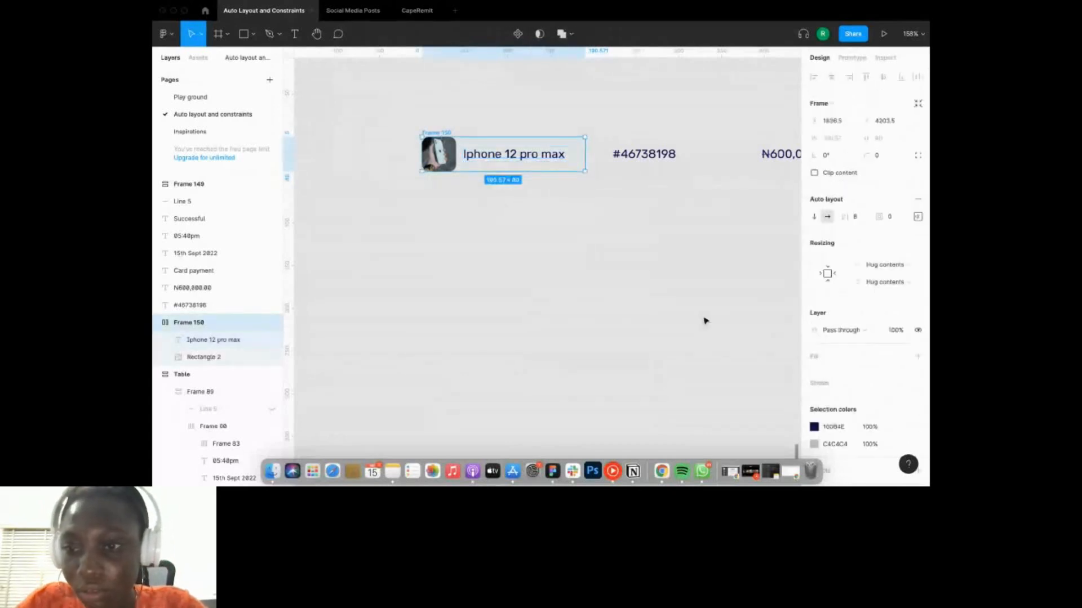
{"action": "left_click", "coordinate": [596, 268]}
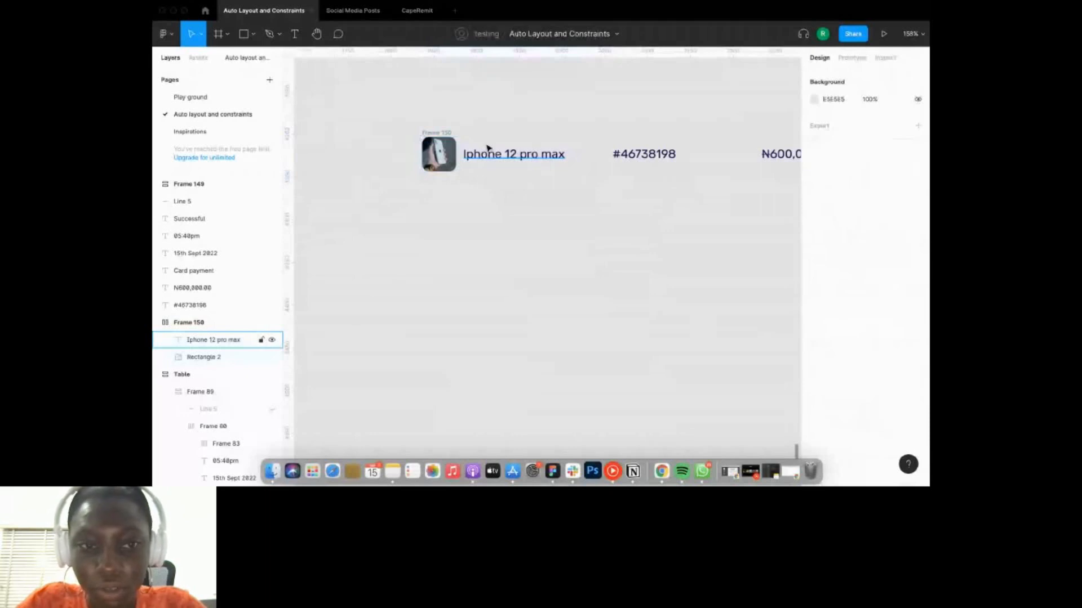
{"action": "scroll", "coordinate": [488, 148], "scroll_direction": "right", "scroll_amount": 3}
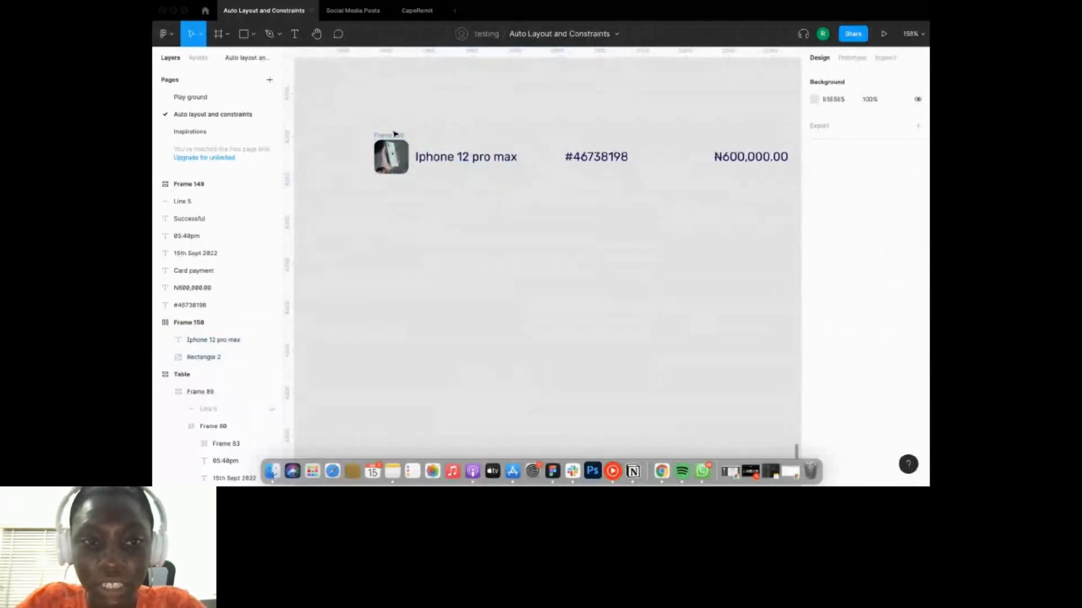
{"action": "left_click", "coordinate": [392, 134]}
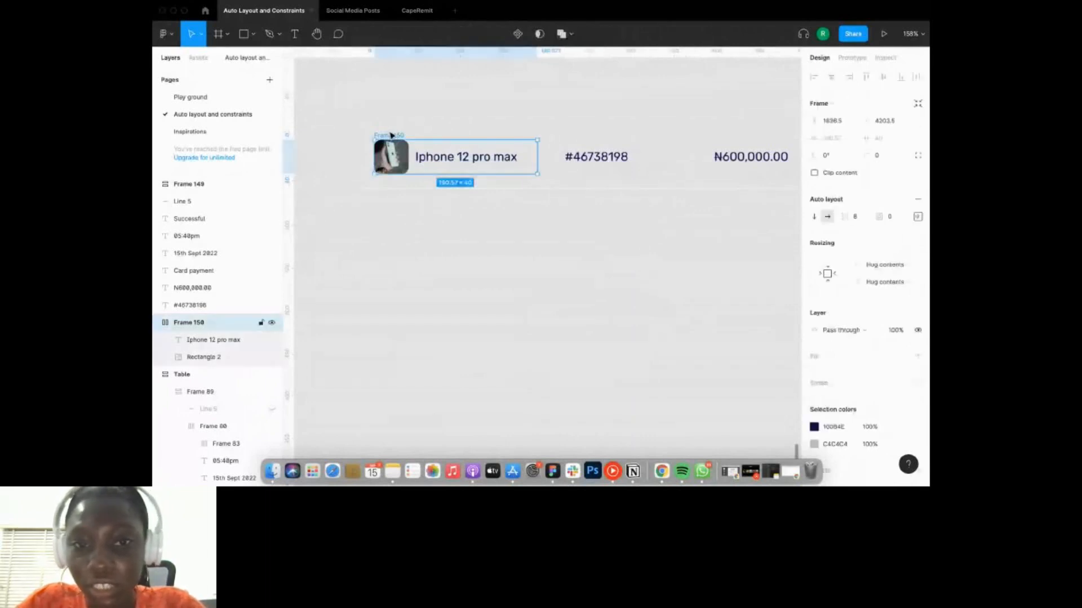
{"action": "left_click", "coordinate": [586, 158]}
{"action": "scroll", "coordinate": [547, 196], "scroll_direction": "right", "scroll_amount": 3}
{"action": "scroll", "coordinate": [547, 197], "scroll_direction": "left", "scroll_amount": 2}
{"action": "scroll", "coordinate": [546, 196], "scroll_direction": "up", "scroll_amount": 2}
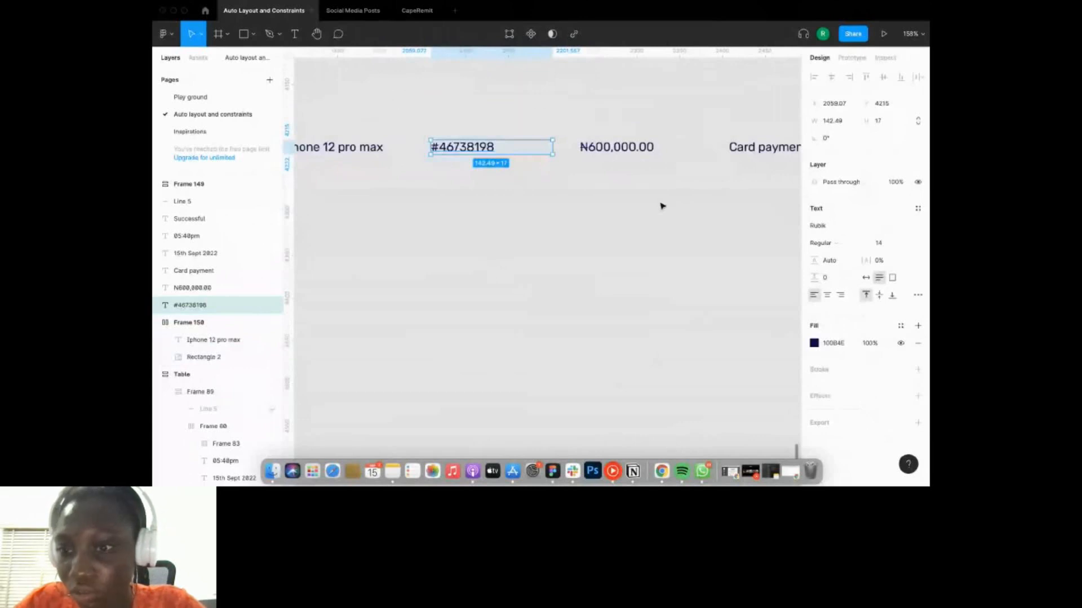
{"action": "left_click", "coordinate": [662, 206]}
Wrap the loose "Successful" status text of the ungrouped row in an auto layout frame.
{"action": "scroll", "coordinate": [662, 206], "scroll_direction": "down", "scroll_amount": 5}
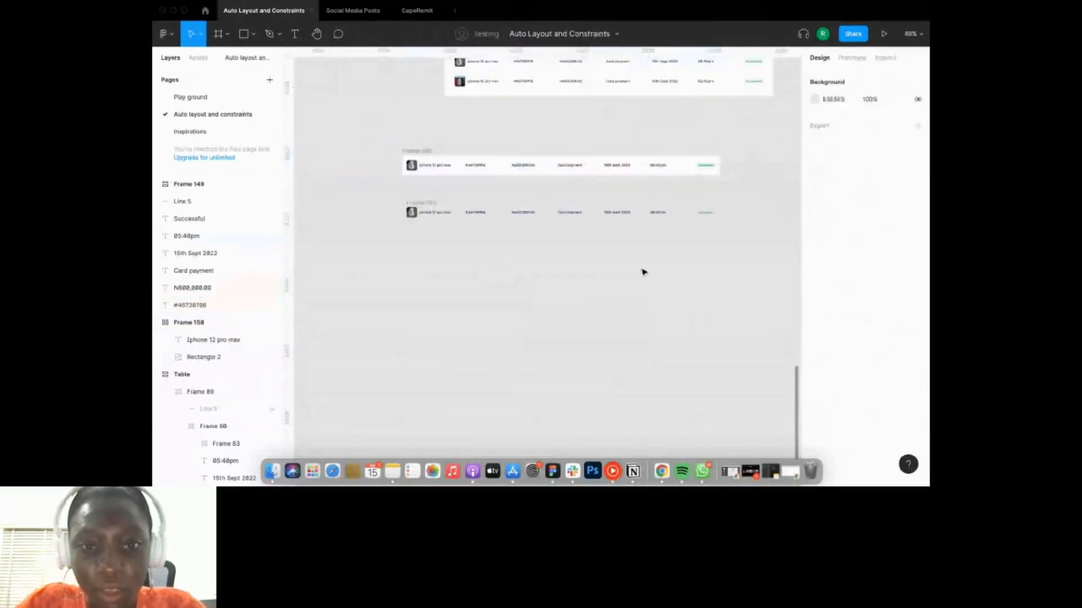
{"action": "scroll", "coordinate": [643, 271], "scroll_direction": "up", "scroll_amount": 2}
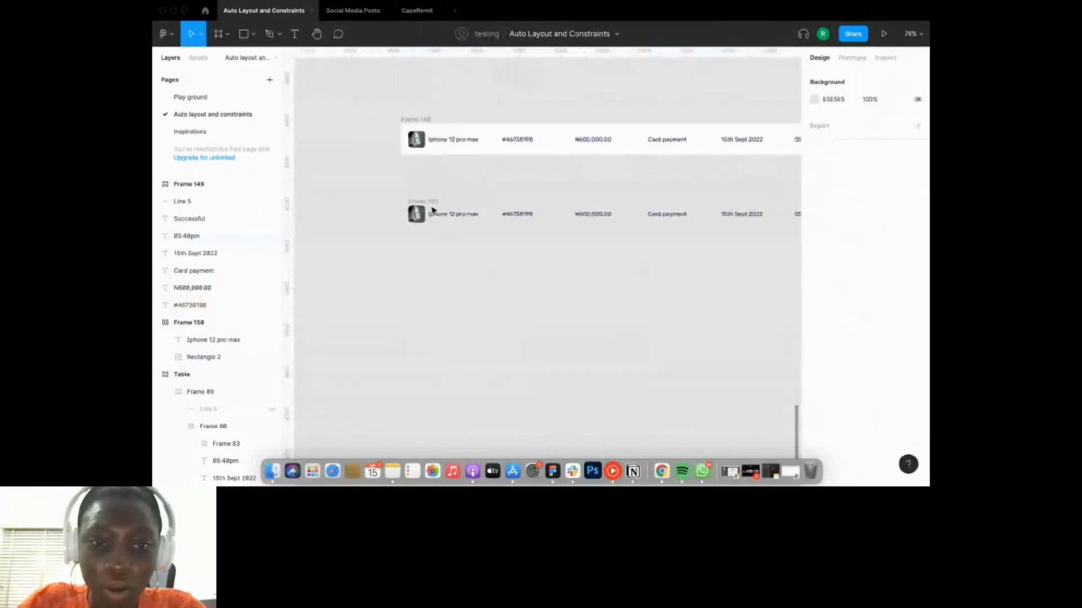
{"action": "scroll", "coordinate": [507, 220], "scroll_direction": "right", "scroll_amount": 5}
{"action": "left_click", "coordinate": [720, 206]}
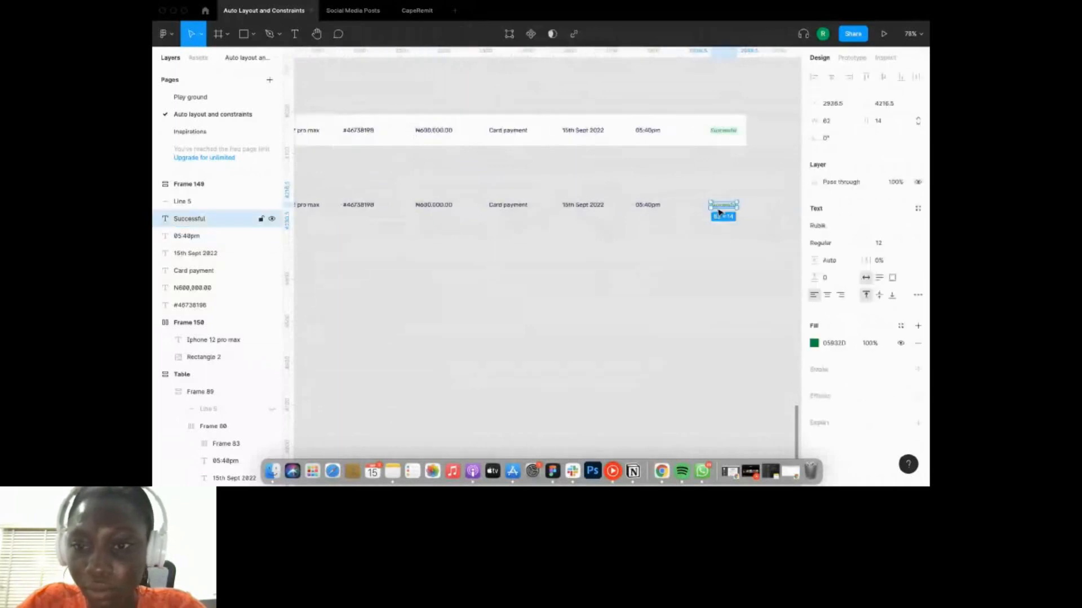
{"action": "scroll", "coordinate": [753, 211], "scroll_direction": "up", "scroll_amount": 3}
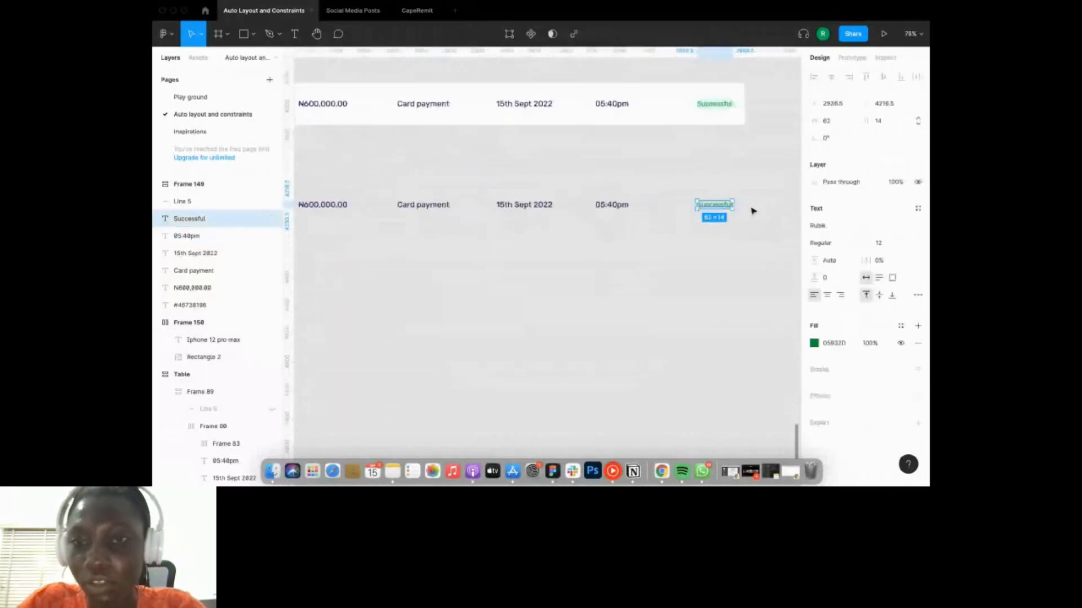
{"action": "scroll", "coordinate": [680, 219], "scroll_direction": "up", "scroll_amount": 3}
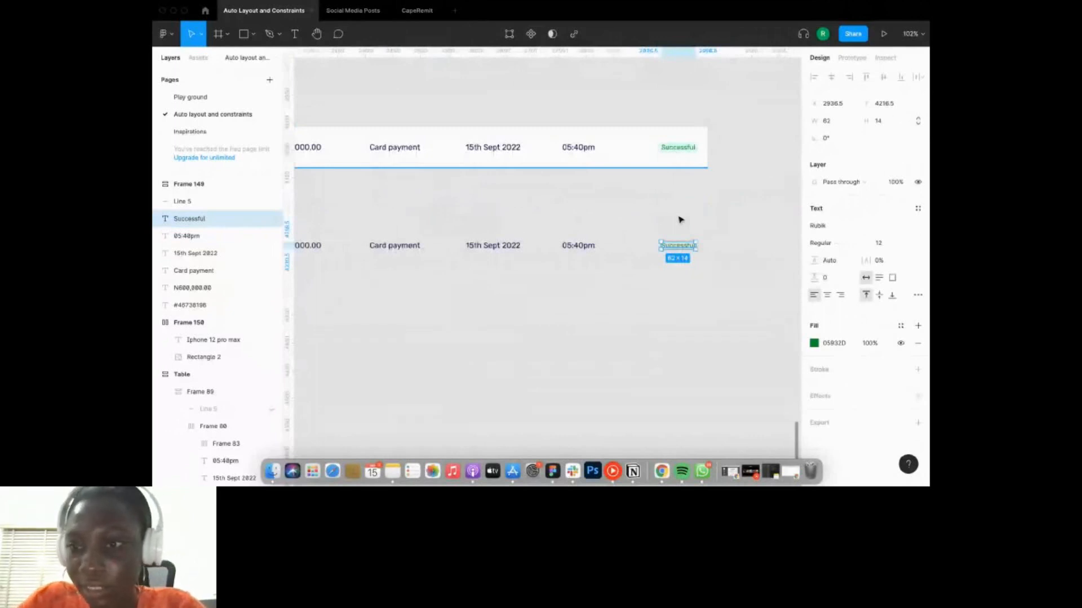
{"action": "key", "text": "shift+a"}
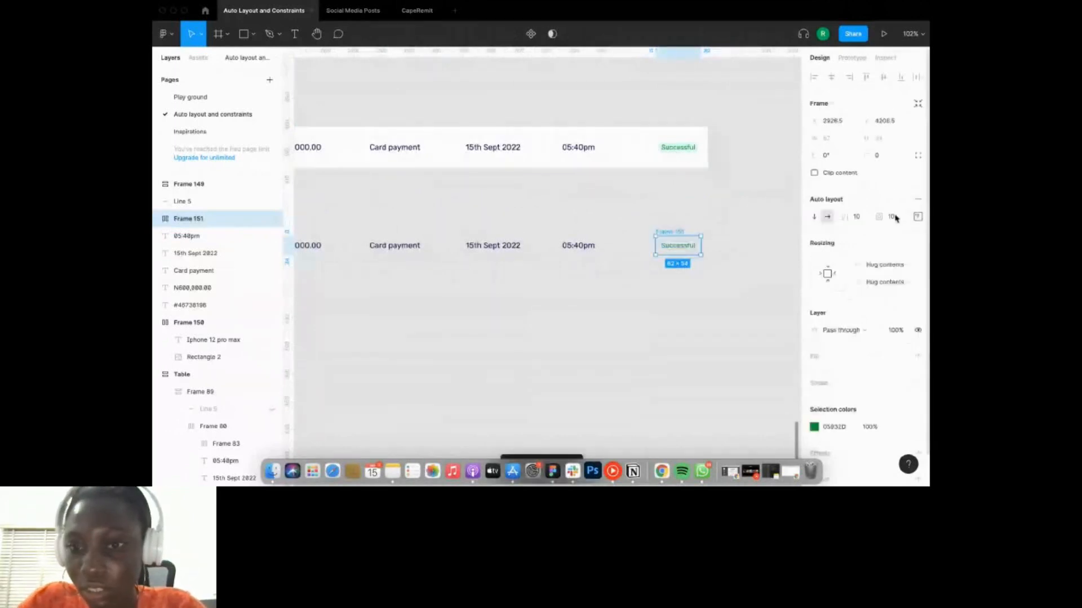
Set the status badge's top and bottom padding to 2 and its right padding to 4.
{"action": "left_click", "coordinate": [918, 216]}
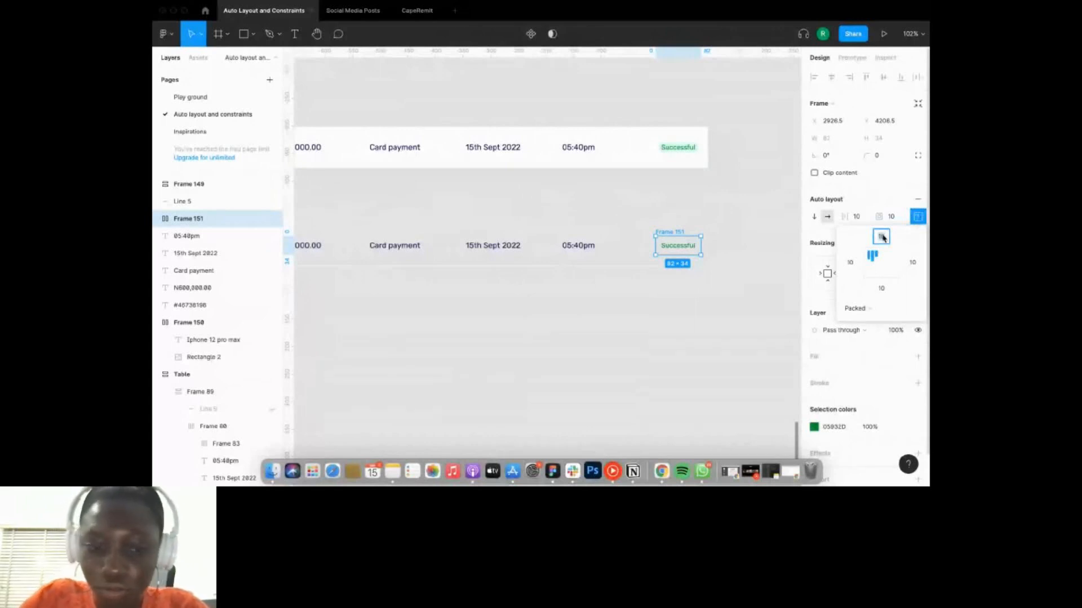
{"action": "type", "text": "2"}
{"action": "left_click", "coordinate": [881, 288]}
{"action": "type", "text": "2"}
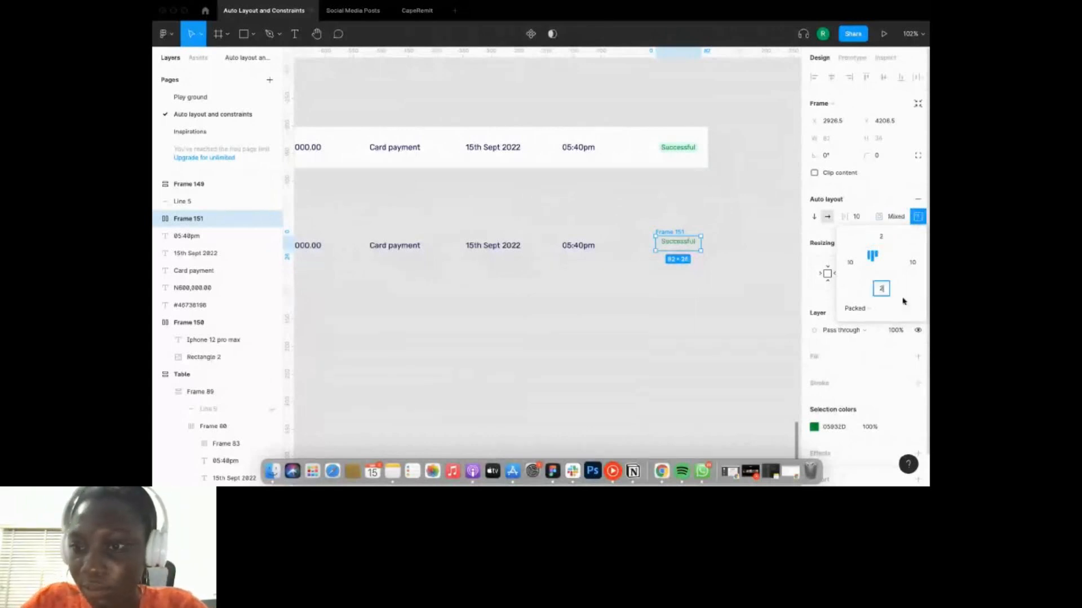
{"action": "left_click", "coordinate": [913, 262]}
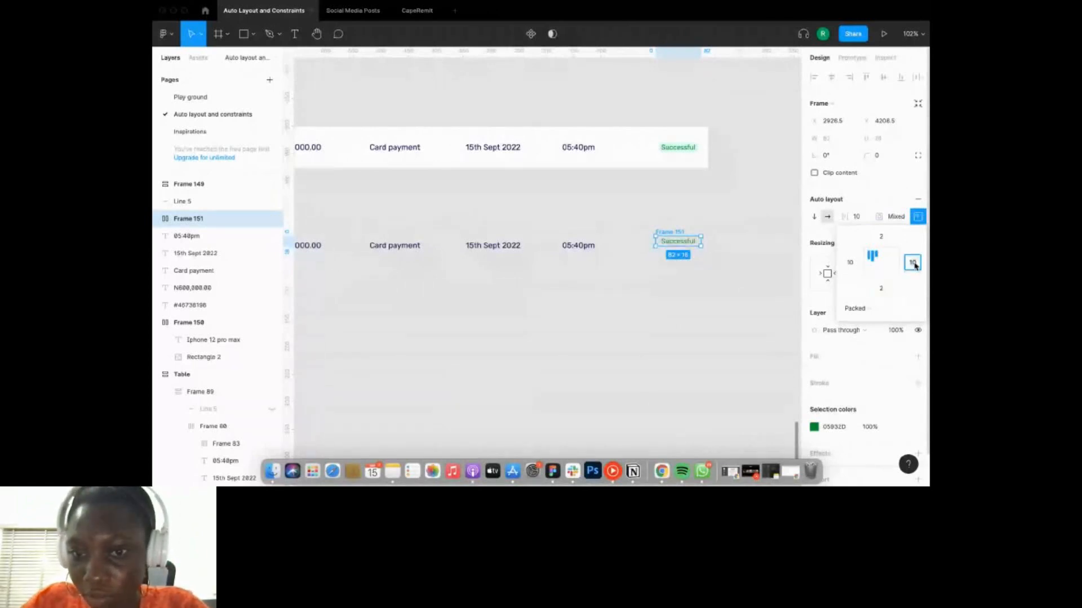
{"action": "type", "text": "4"}
{"action": "key", "text": "Return"}
Fill the status badge with the light green document colour DEFFEC and check its individual padding values.
{"action": "left_click", "coordinate": [918, 356]}
{"action": "left_click", "coordinate": [815, 374]}
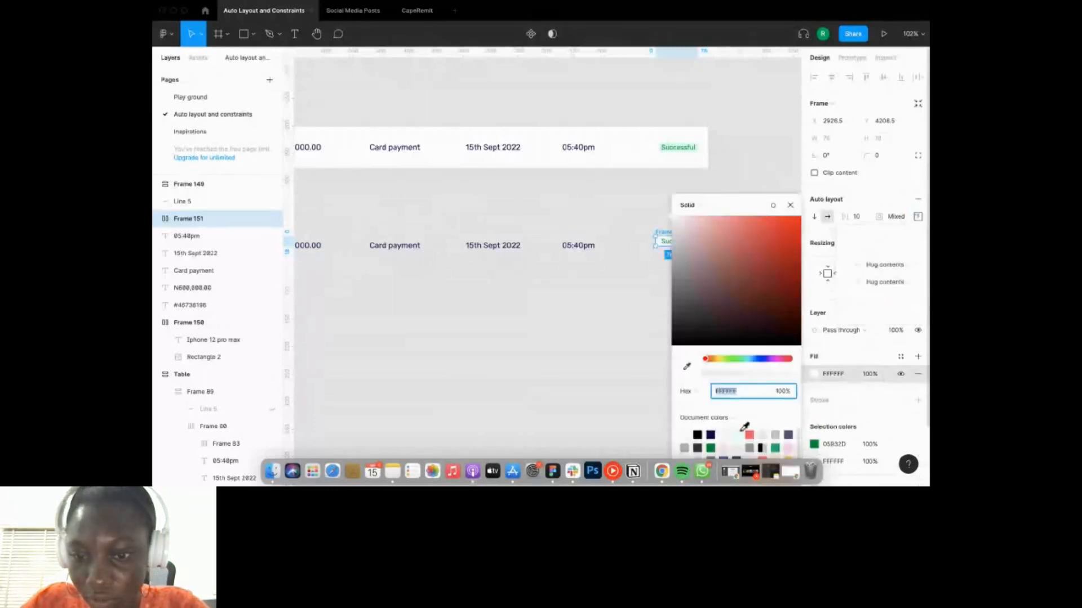
{"action": "left_click", "coordinate": [736, 435]}
{"action": "left_click", "coordinate": [918, 216]}
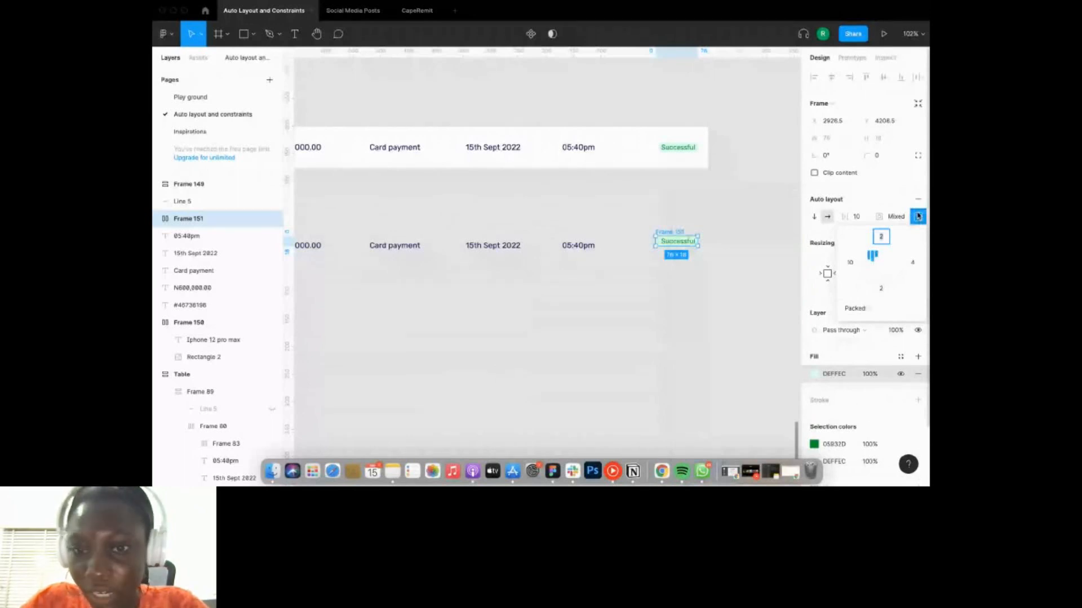
{"action": "left_click", "coordinate": [734, 327]}
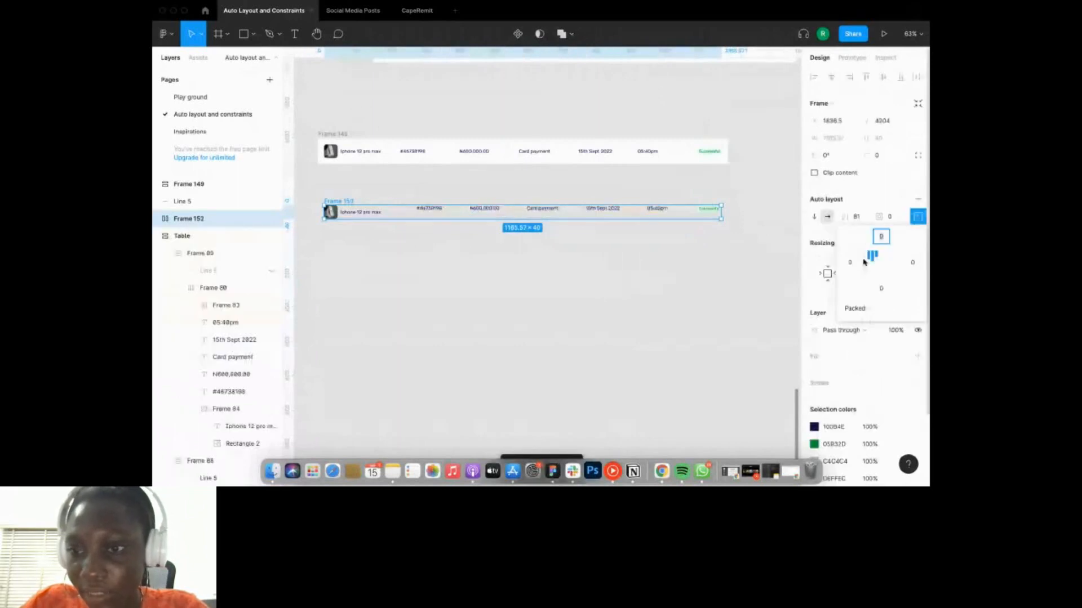
Combine the rebuilt row's elements in one horizontal auto layout and centre them vertically.
{"action": "left_click", "coordinate": [871, 262]}
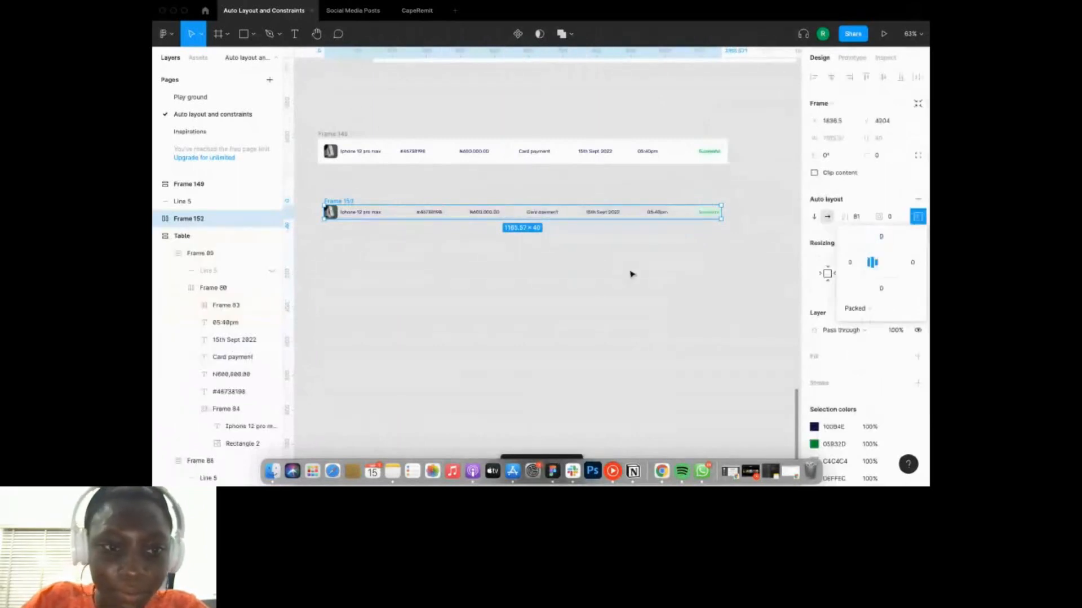
{"action": "left_click", "coordinate": [632, 275]}
{"action": "scroll", "coordinate": [339, 224], "scroll_direction": "up", "scroll_amount": 5}
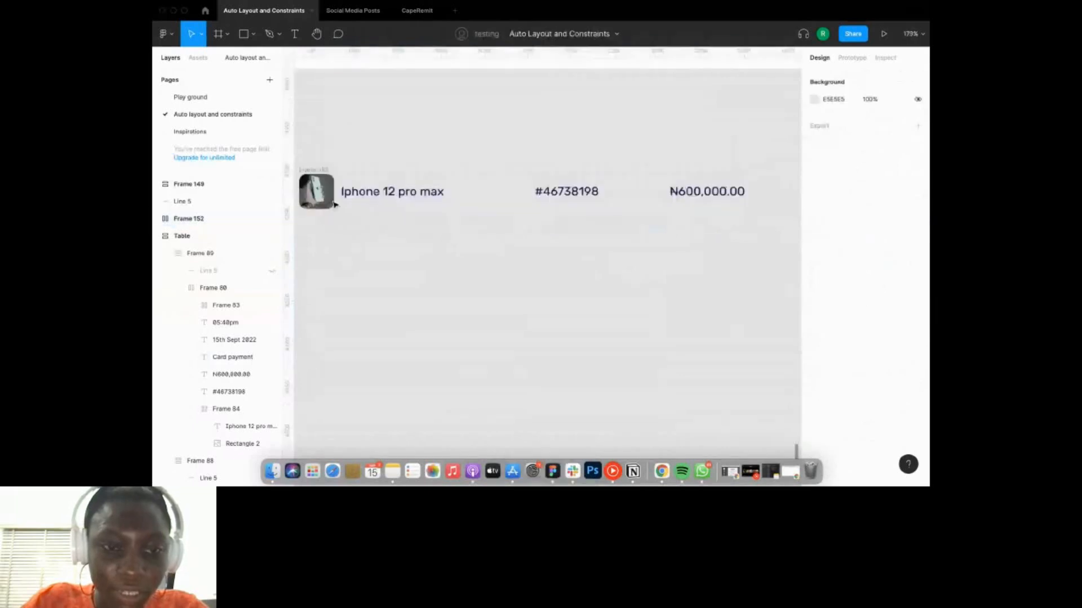
{"action": "scroll", "coordinate": [332, 204], "scroll_direction": "down", "scroll_amount": 2}
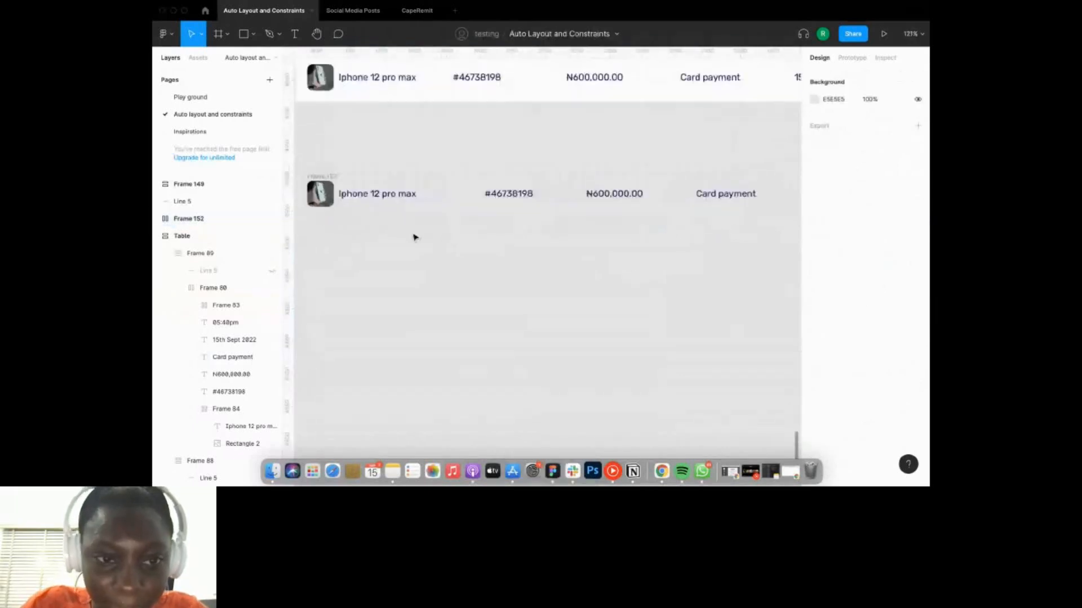
Increase the padding around the items in the rebuilt row's auto layout frame.
{"action": "left_click", "coordinate": [616, 193]}
{"action": "scroll", "coordinate": [616, 193], "scroll_direction": "down", "scroll_amount": 3}
{"action": "scroll", "coordinate": [616, 193], "scroll_direction": "right", "scroll_amount": 3}
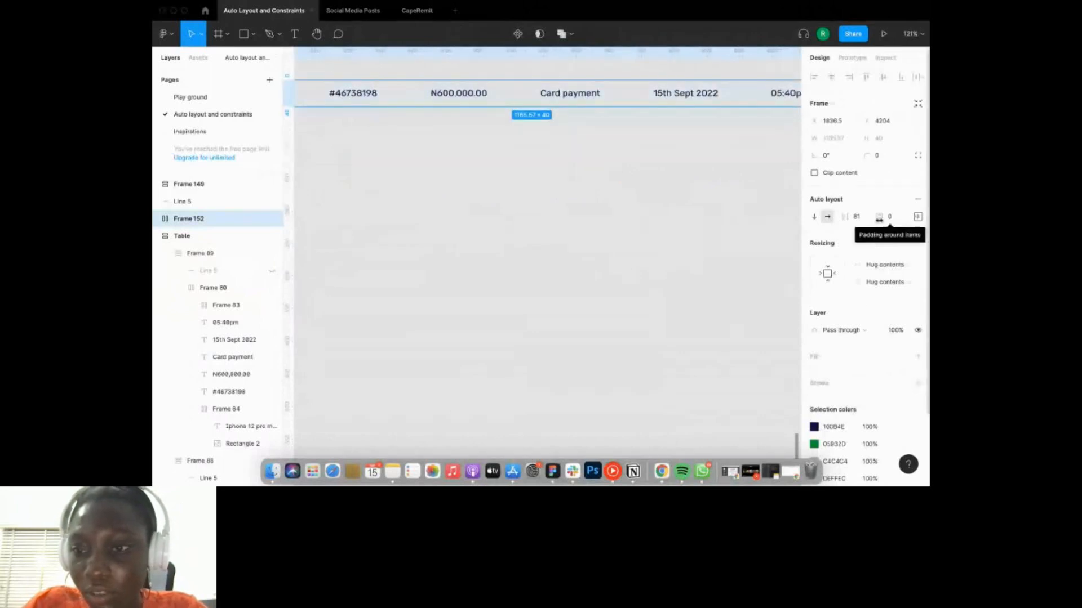
{"action": "left_click_drag", "start_coordinate": [877, 217], "coordinate": [882, 219]}
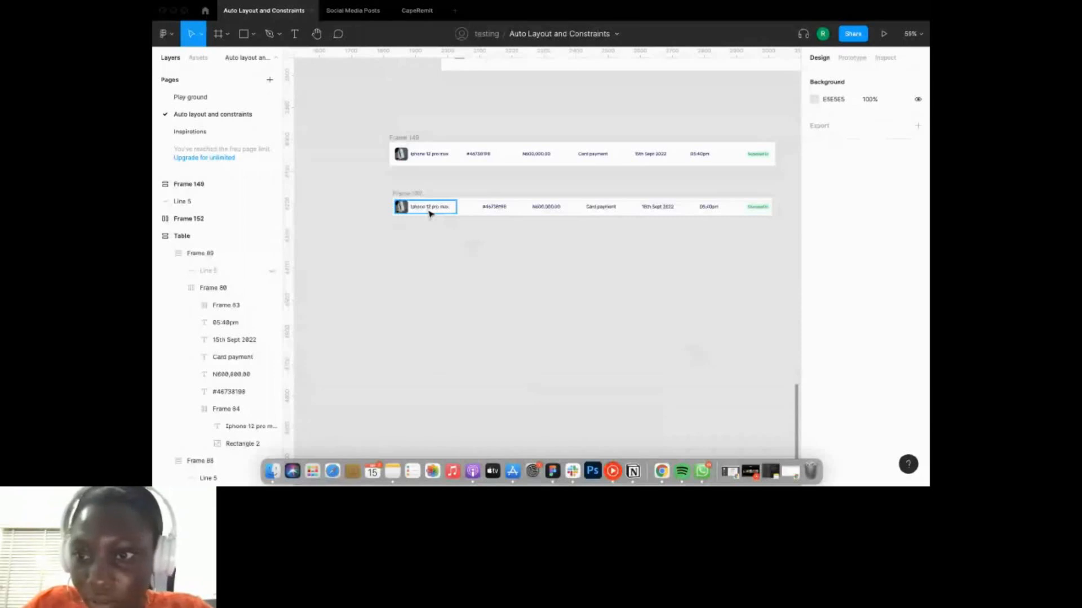
Set the rebuilt row's transaction number, amount, payment method, date and time texts to Fill container width.
{"action": "left_click", "coordinate": [494, 207]}
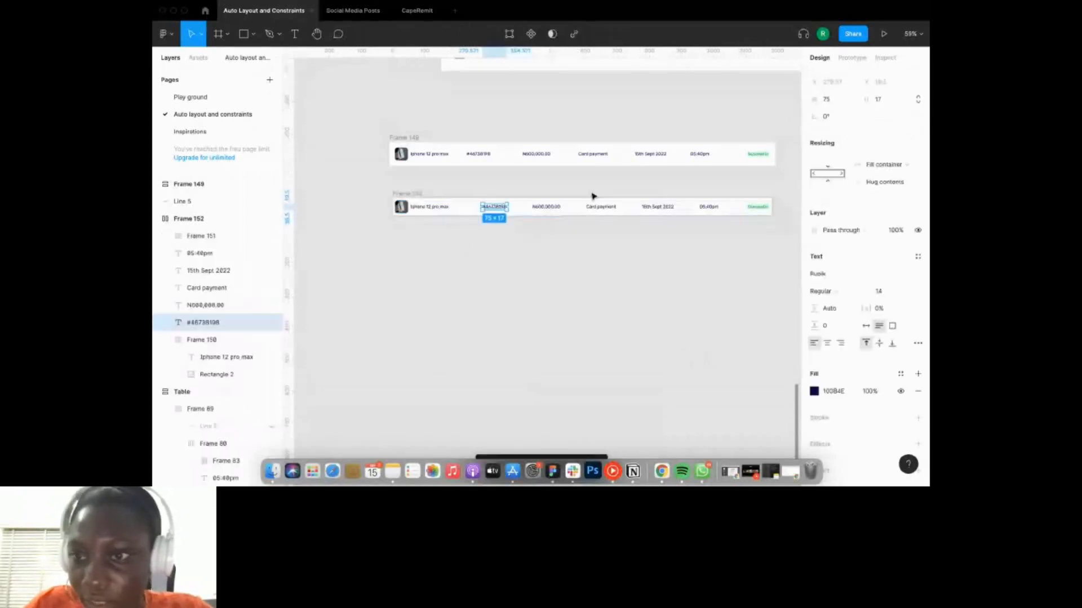
{"action": "key", "text": "Tab"}
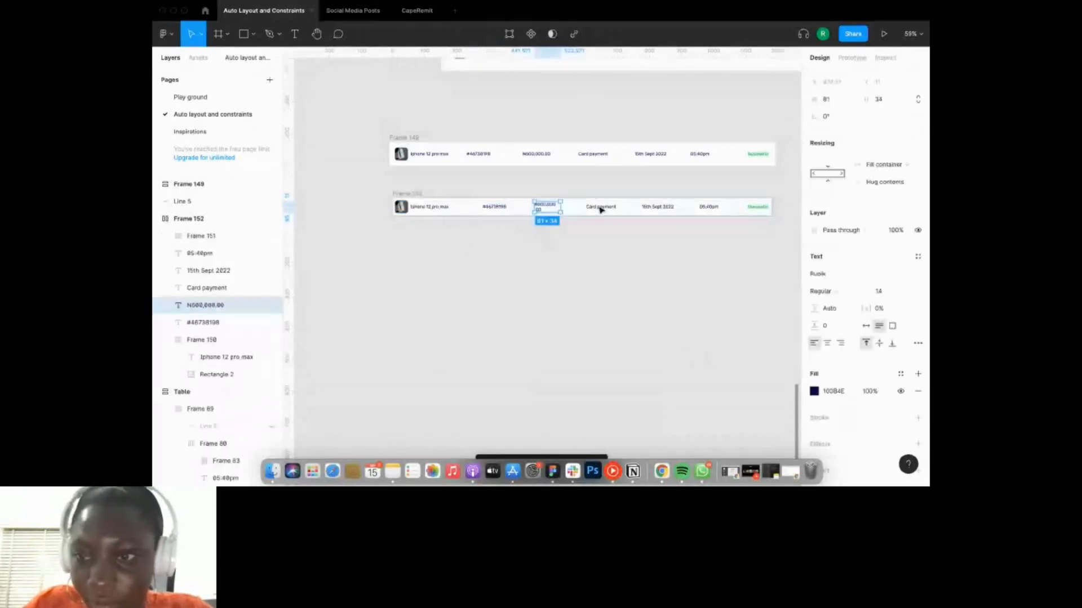
{"action": "left_click", "coordinate": [664, 209]}
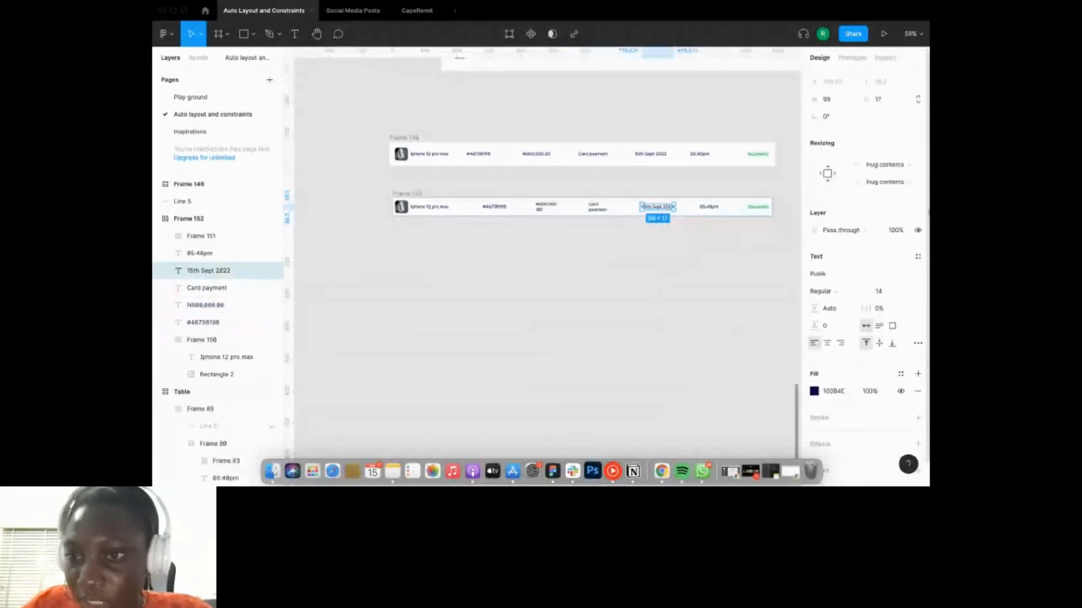
{"action": "key", "text": "Tab"}
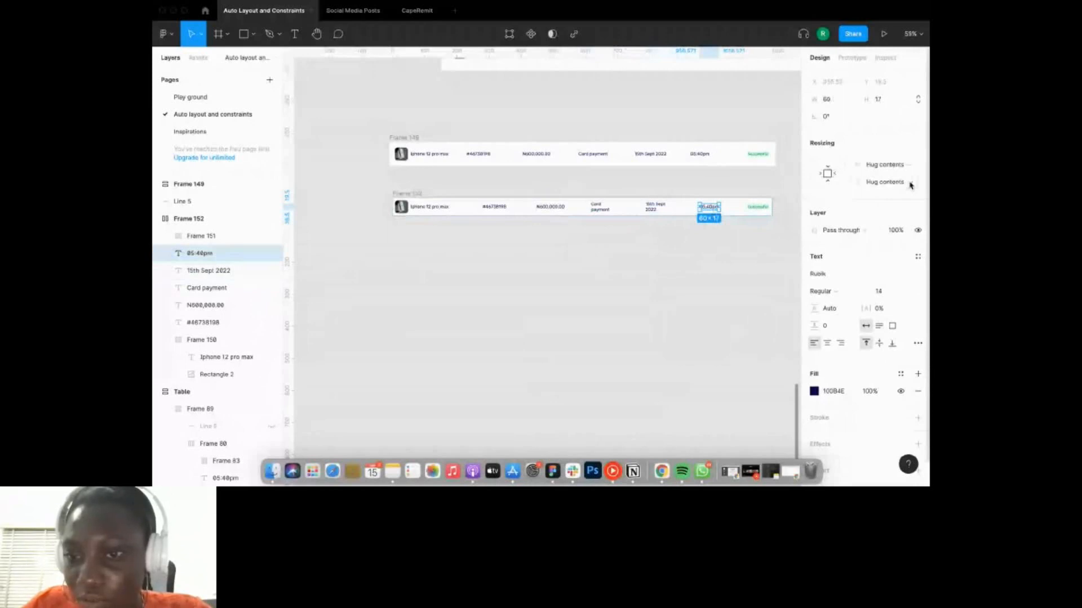
{"action": "left_click", "coordinate": [907, 165]}
{"action": "left_click", "coordinate": [910, 185]}
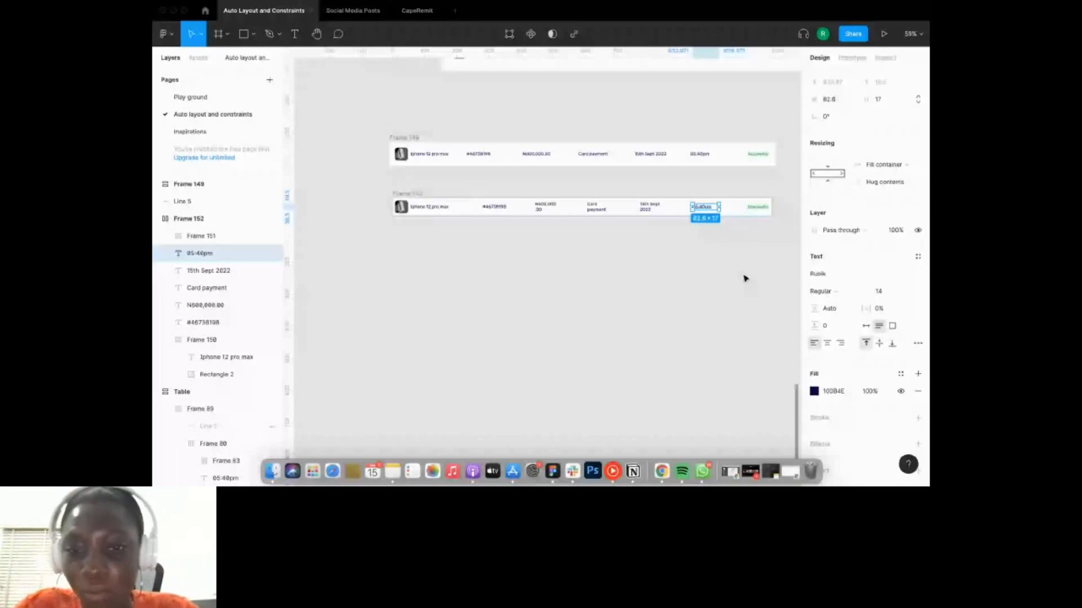
Stretch and shrink the rebuilt row frame to test how its items respond, ending at about 1301 wide.
{"action": "left_click", "coordinate": [545, 206]}
{"action": "scroll", "coordinate": [544, 206], "scroll_direction": "up", "scroll_amount": 5}
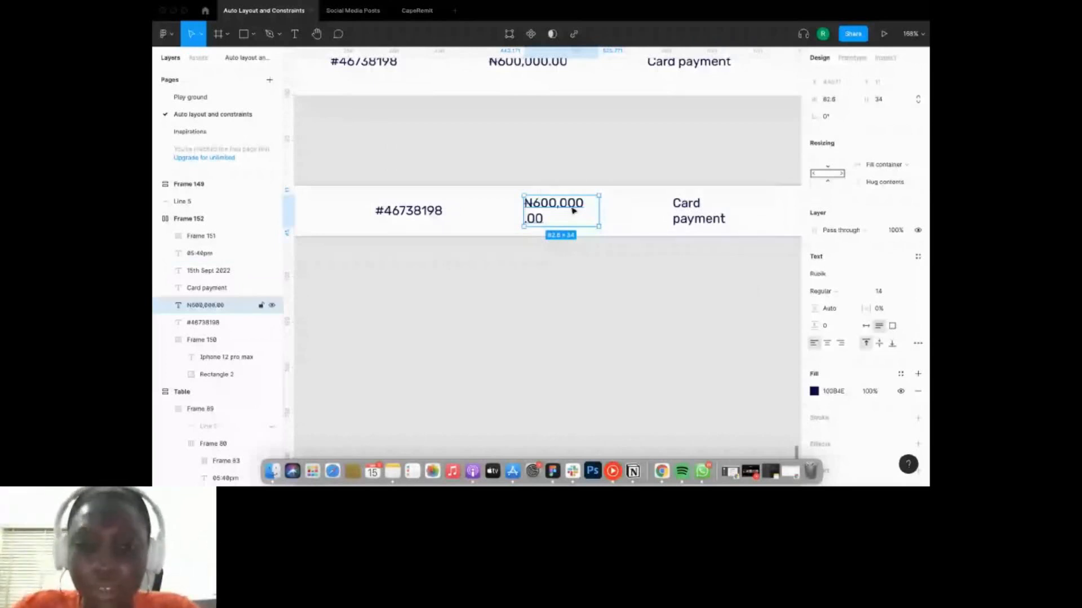
{"action": "scroll", "coordinate": [573, 210], "scroll_direction": "down", "scroll_amount": 5}
{"action": "scroll", "coordinate": [573, 211], "scroll_direction": "down", "scroll_amount": 5}
{"action": "left_click", "coordinate": [484, 189]}
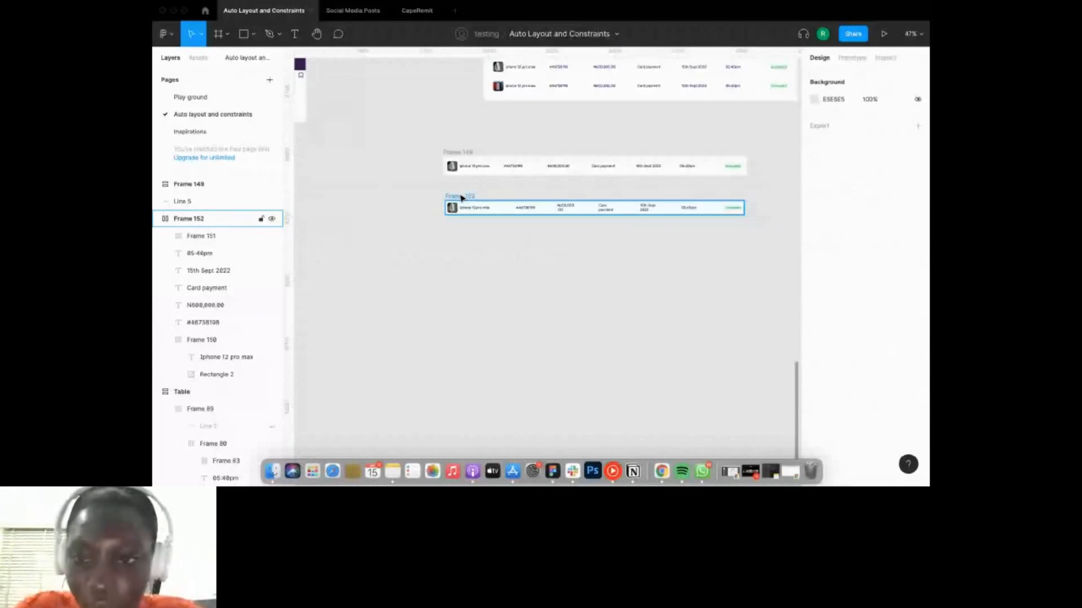
{"action": "left_click", "coordinate": [461, 197]}
{"action": "left_click_drag", "start_coordinate": [744, 208], "coordinate": [720, 204]}
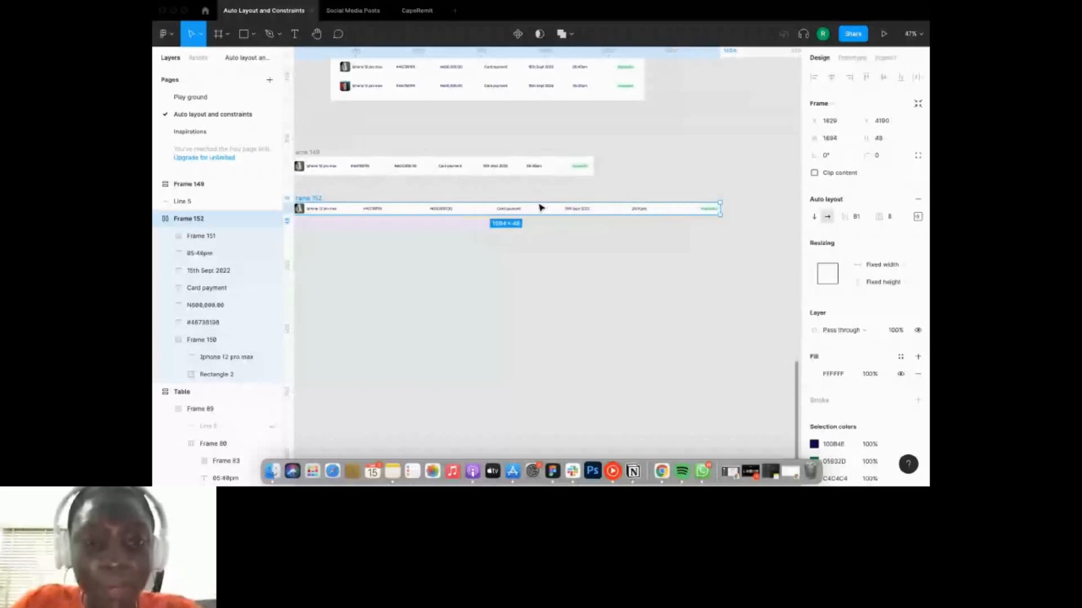
{"action": "scroll", "coordinate": [541, 208], "scroll_direction": "right", "scroll_amount": 1}
{"action": "left_click_drag", "start_coordinate": [712, 205], "coordinate": [563, 205]}
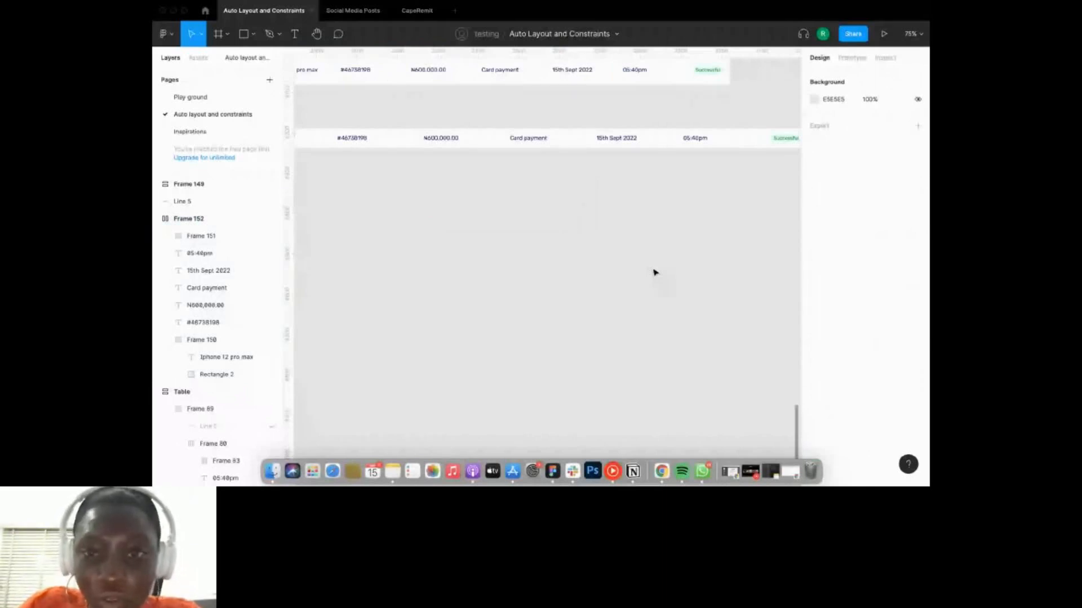
{"action": "scroll", "coordinate": [785, 119], "scroll_direction": "down", "scroll_amount": 3}
{"action": "left_click", "coordinate": [780, 133]}
{"action": "left_click_drag", "start_coordinate": [799, 126], "coordinate": [778, 129]}
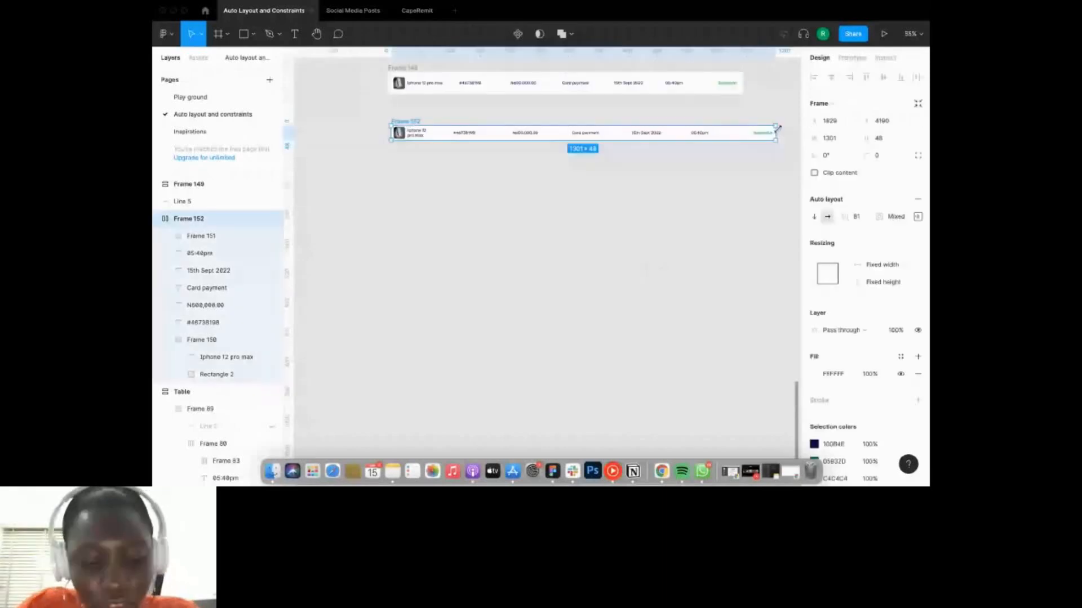
Duplicate the 05:40pm text as an extra item in the rebuilt row and widen the row frame to about 1385.
{"action": "left_click", "coordinate": [702, 134]}
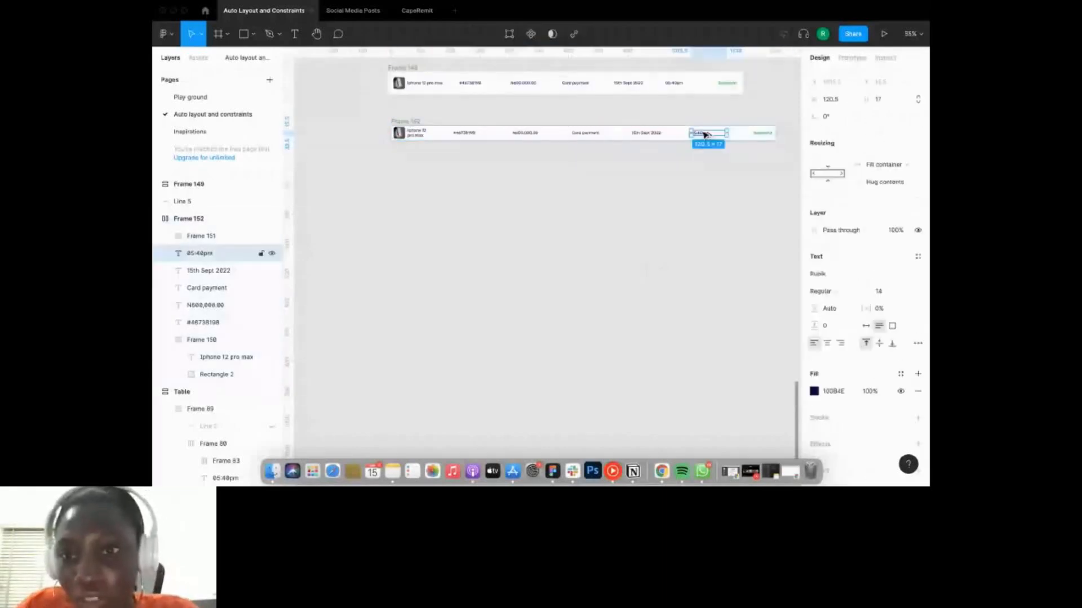
{"action": "left_click_drag", "start_coordinate": [702, 133], "coordinate": [734, 134]}
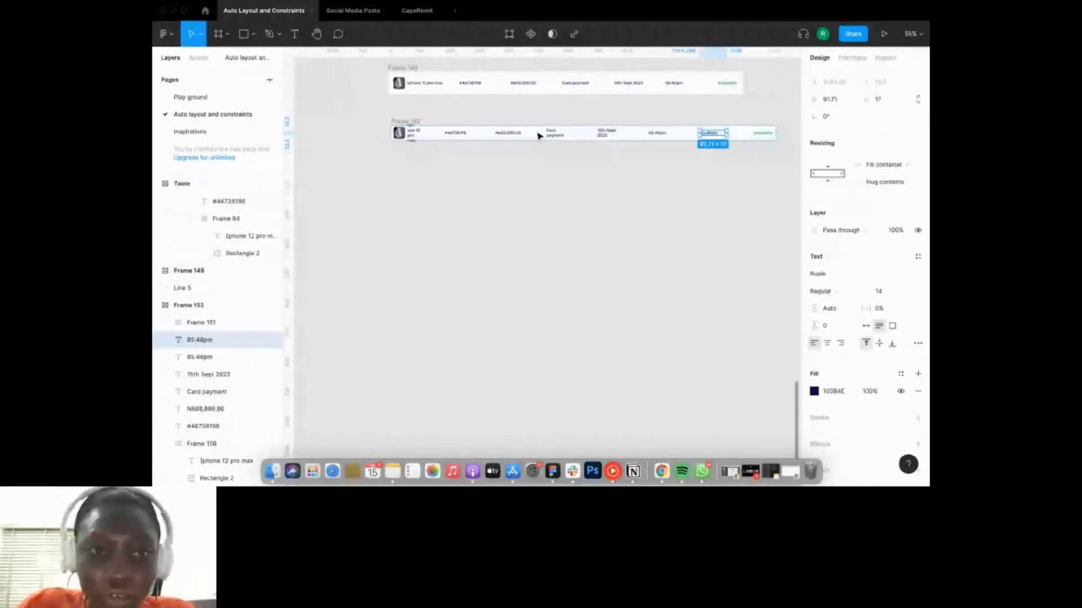
{"action": "left_click", "coordinate": [414, 133]}
{"action": "left_click", "coordinate": [413, 116]}
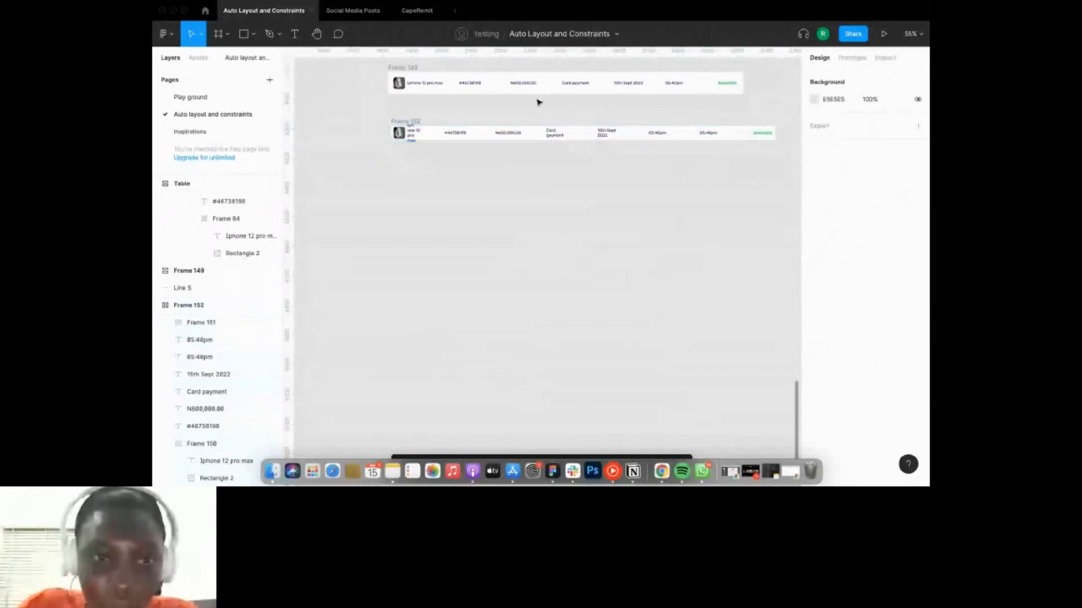
{"action": "left_click", "coordinate": [420, 121]}
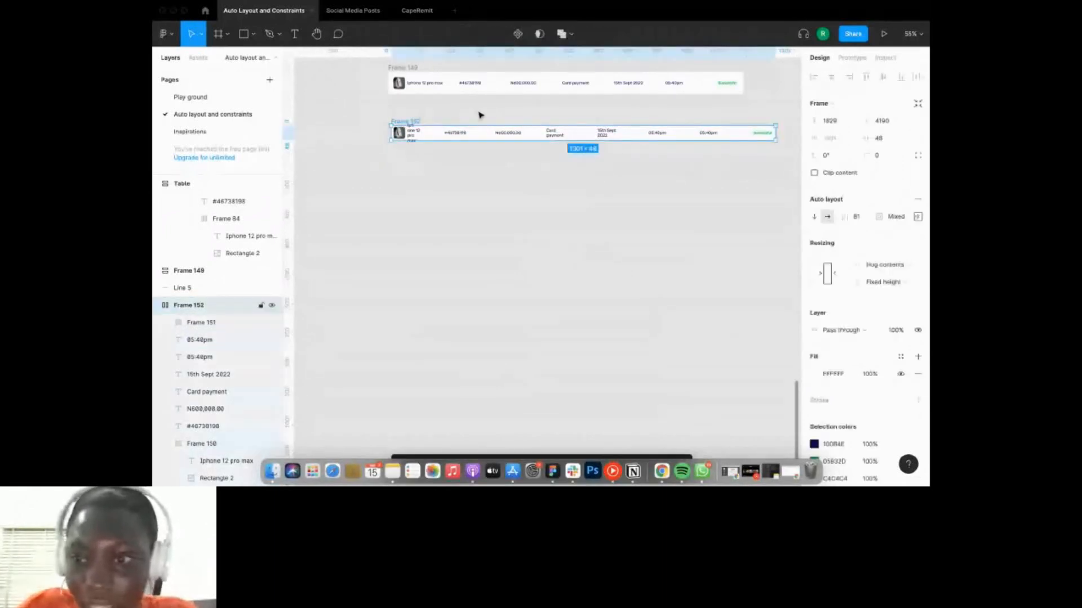
{"action": "left_click_drag", "start_coordinate": [776, 134], "coordinate": [702, 138]}
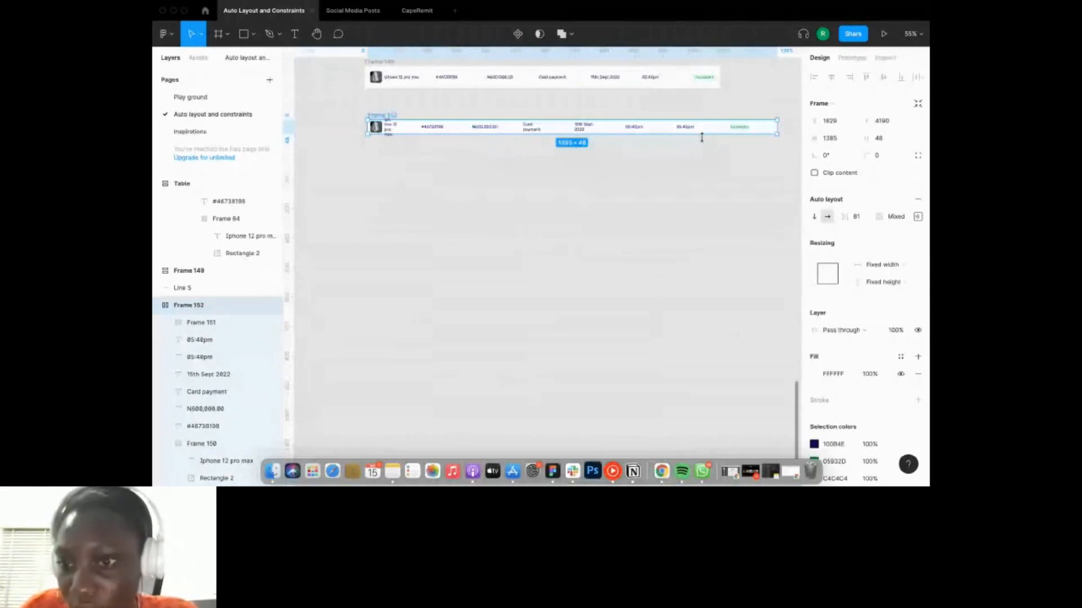
Check the green Successful badge's text and padding, and set its horizontal resizing to Fixed width.
{"action": "left_click", "coordinate": [738, 127]}
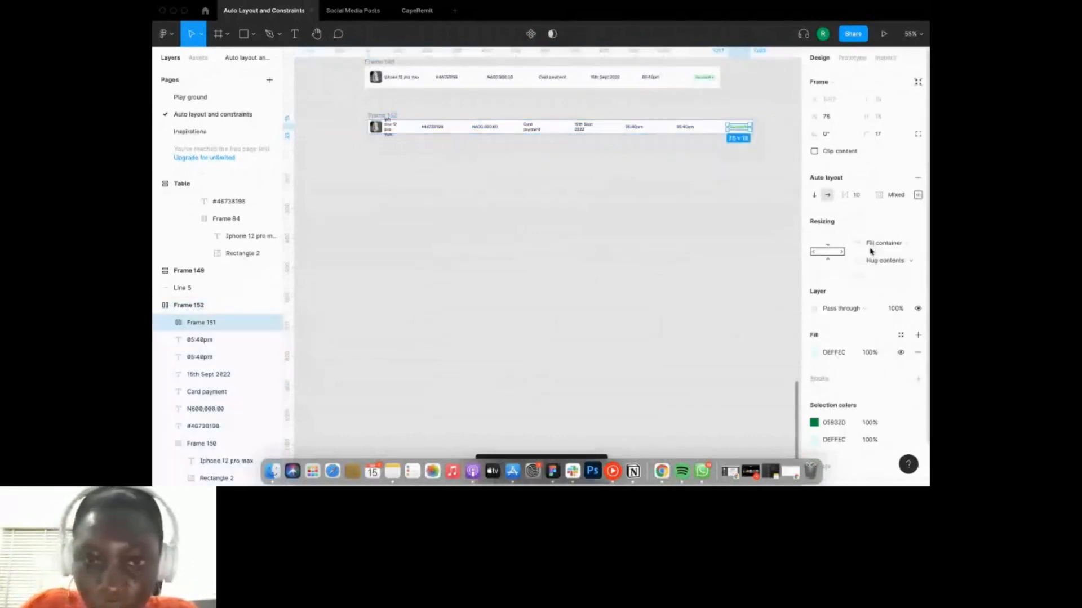
{"action": "left_click", "coordinate": [623, 164]}
{"action": "scroll", "coordinate": [748, 170], "scroll_direction": "up", "scroll_amount": 5}
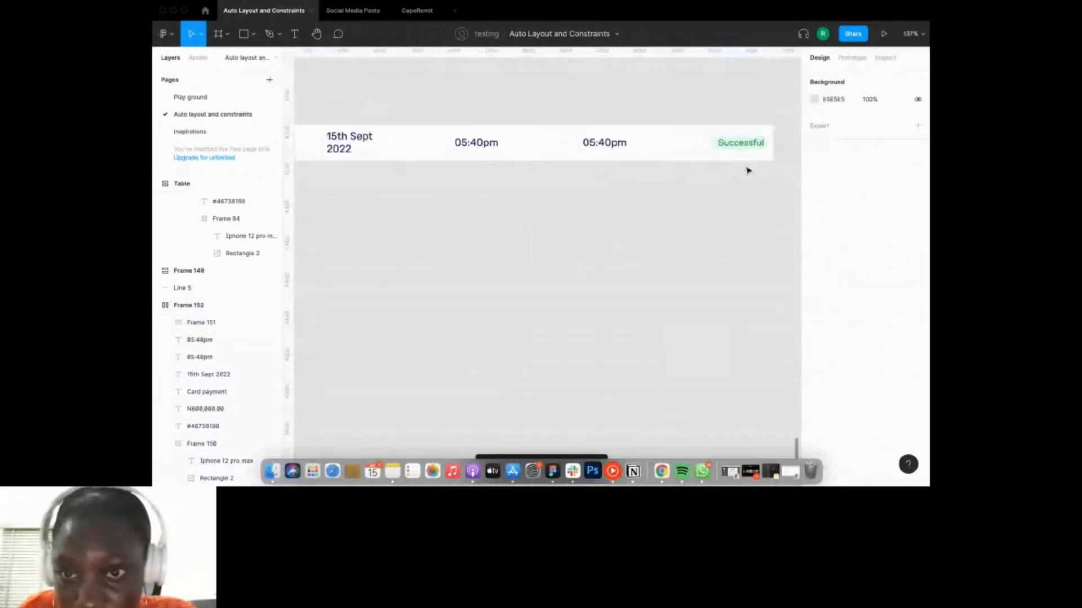
{"action": "scroll", "coordinate": [748, 169], "scroll_direction": "right", "scroll_amount": 2}
{"action": "double_click", "coordinate": [688, 145]}
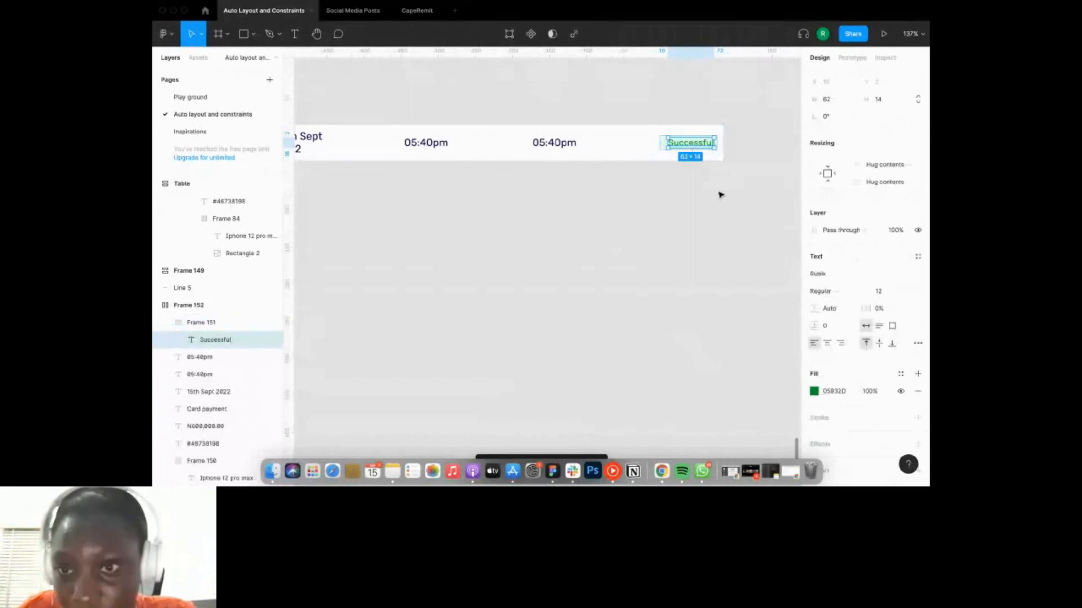
{"action": "key", "text": "Escape"}
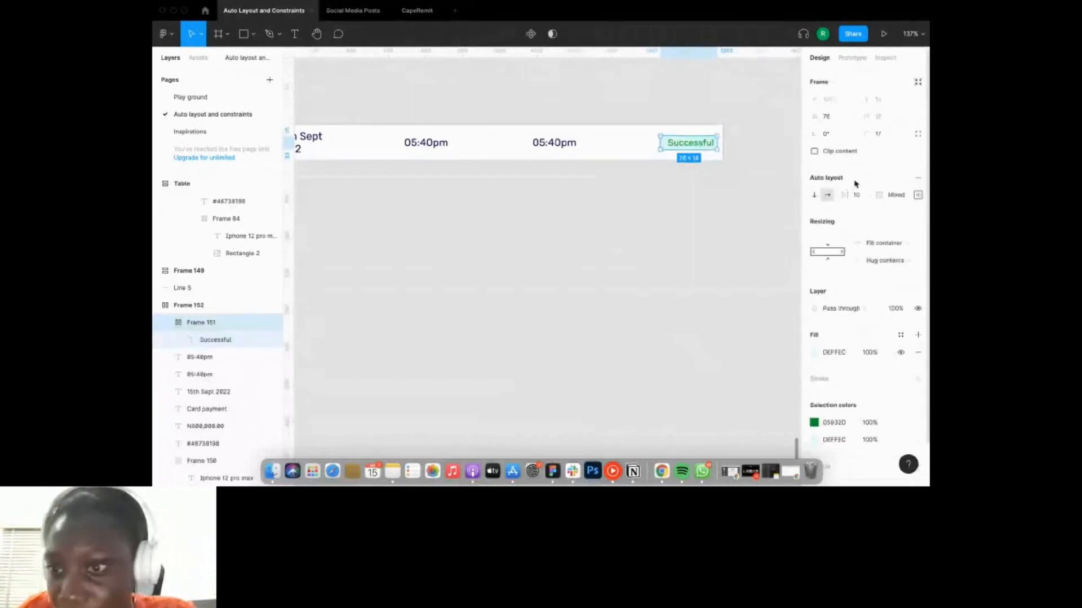
{"action": "left_click", "coordinate": [917, 198]}
{"action": "left_click", "coordinate": [746, 220]}
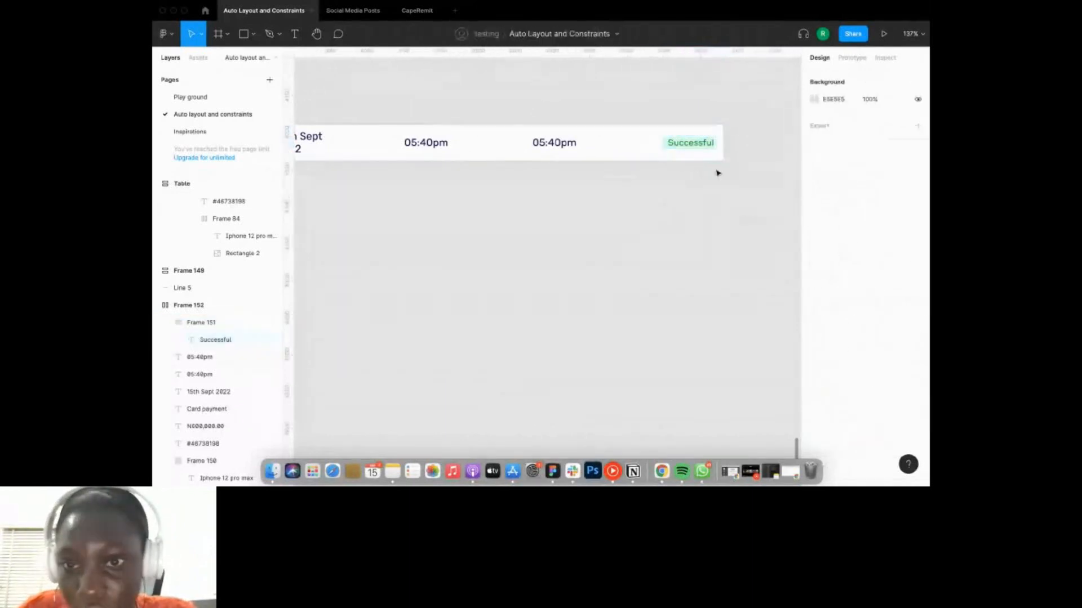
{"action": "left_click", "coordinate": [705, 145]}
{"action": "left_click", "coordinate": [882, 242]}
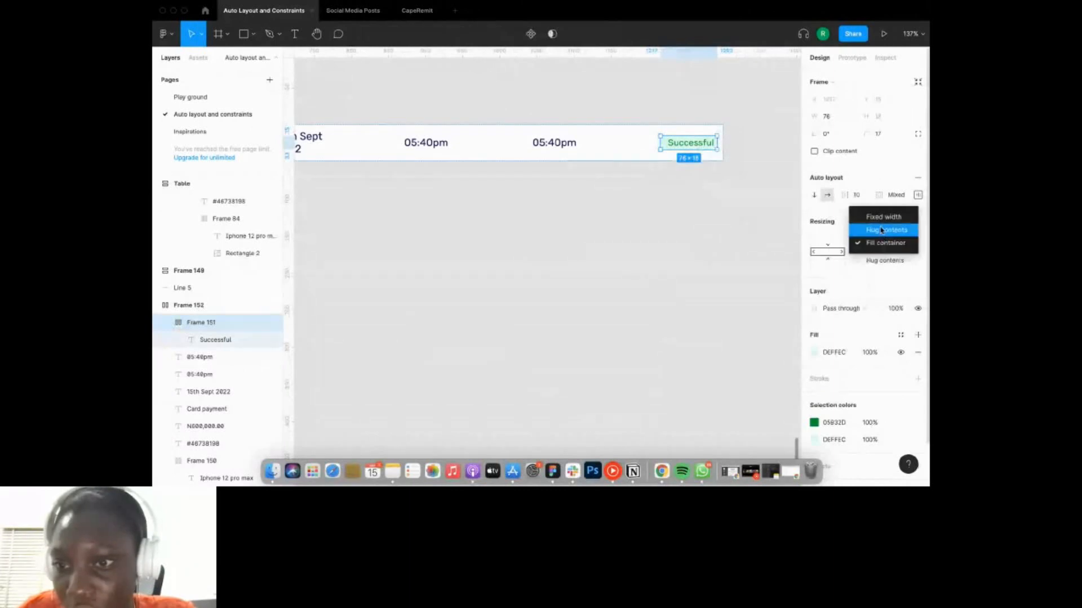
{"action": "left_click", "coordinate": [883, 219]}
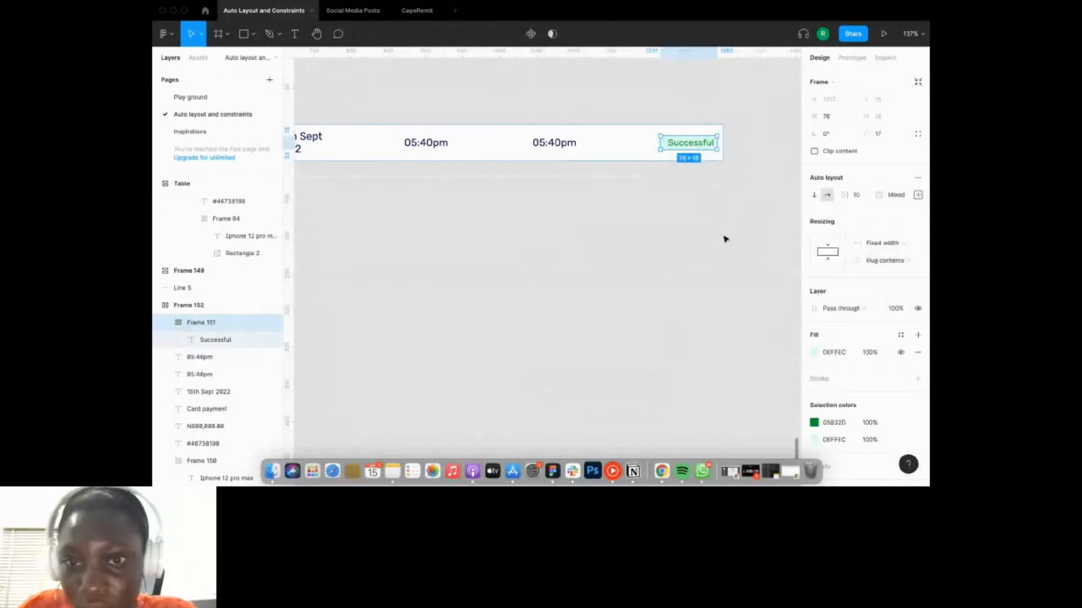
Reduce the Successful badge's left padding to match its right padding.
{"action": "scroll", "coordinate": [725, 240], "scroll_direction": "down", "scroll_amount": 3}
{"action": "left_click", "coordinate": [918, 195]}
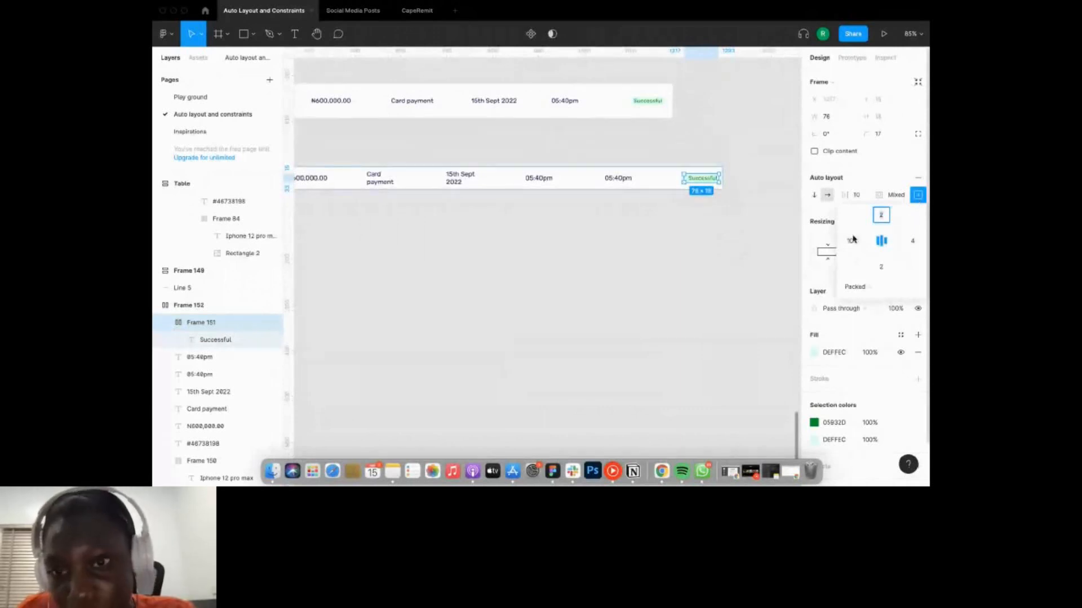
{"action": "left_click", "coordinate": [851, 240]}
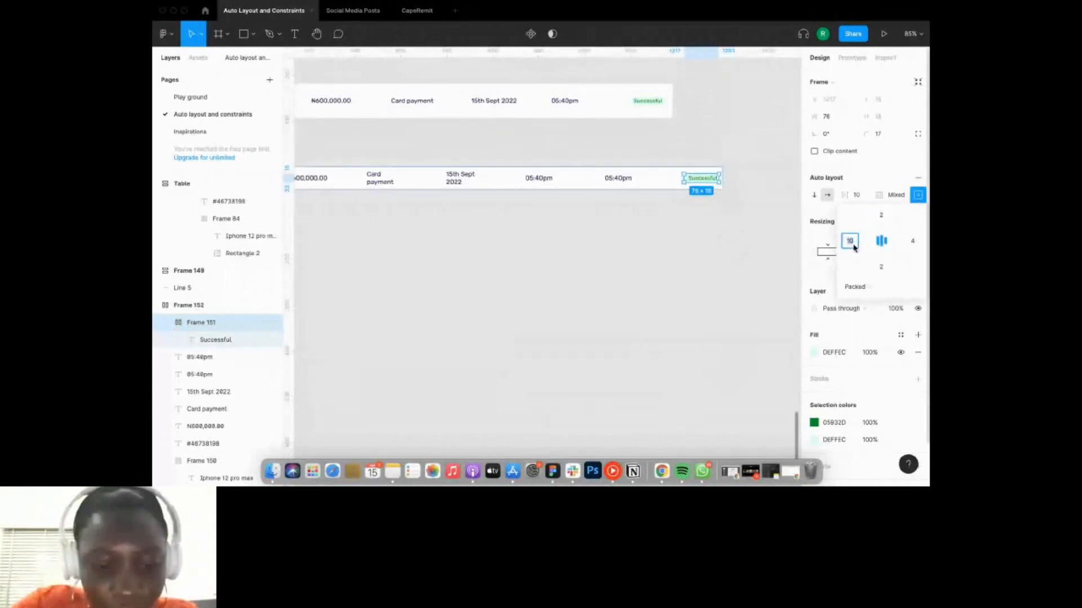
{"action": "key", "text": "Escape"}
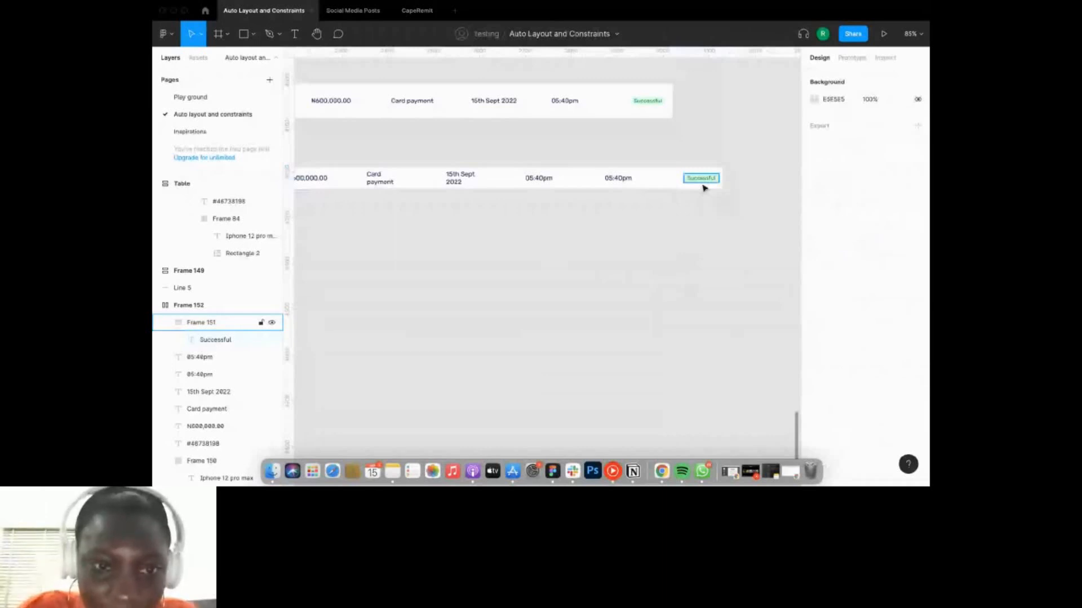
Check the horizontal resizing of the product item and transaction number, and set the amount text to Fill container.
{"action": "scroll", "coordinate": [385, 199], "scroll_direction": "left", "scroll_amount": 10}
{"action": "scroll", "coordinate": [384, 199], "scroll_direction": "up", "scroll_amount": 3}
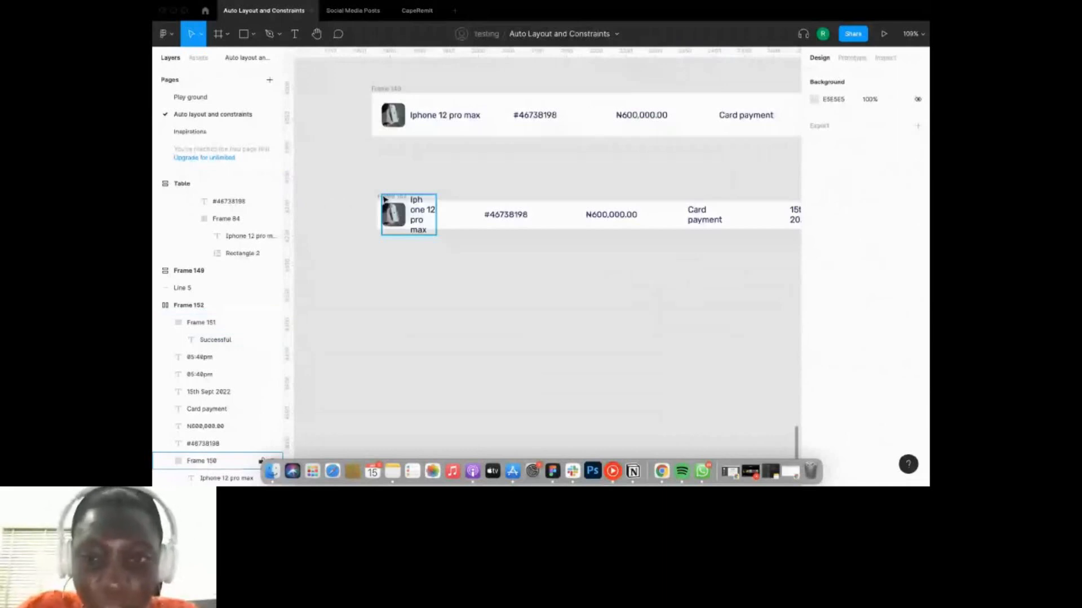
{"action": "left_click", "coordinate": [385, 200]}
{"action": "scroll", "coordinate": [384, 199], "scroll_direction": "down", "scroll_amount": 5}
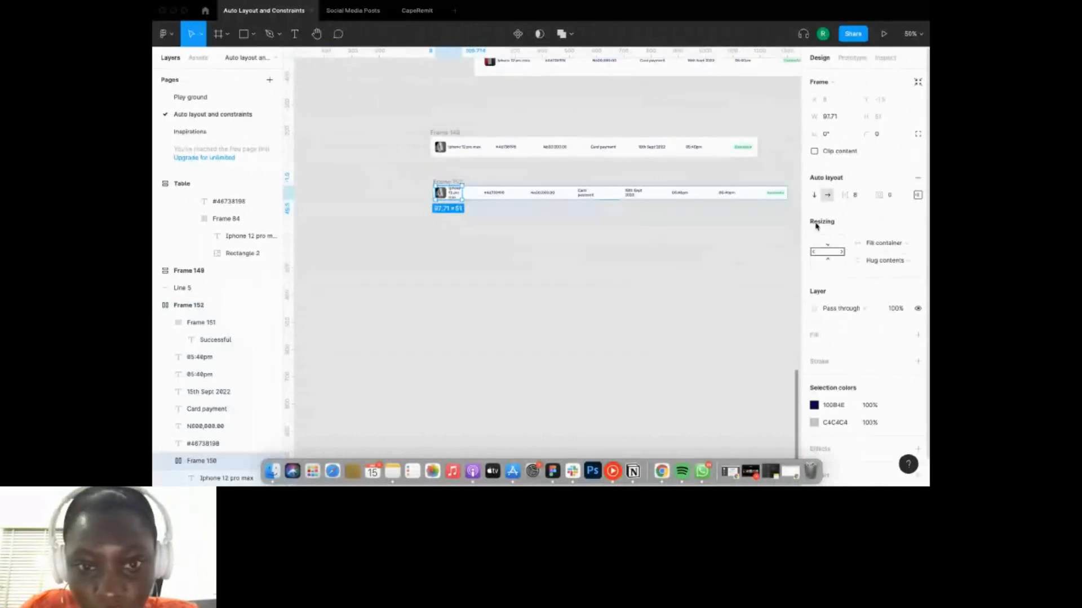
{"action": "key", "text": "Tab"}
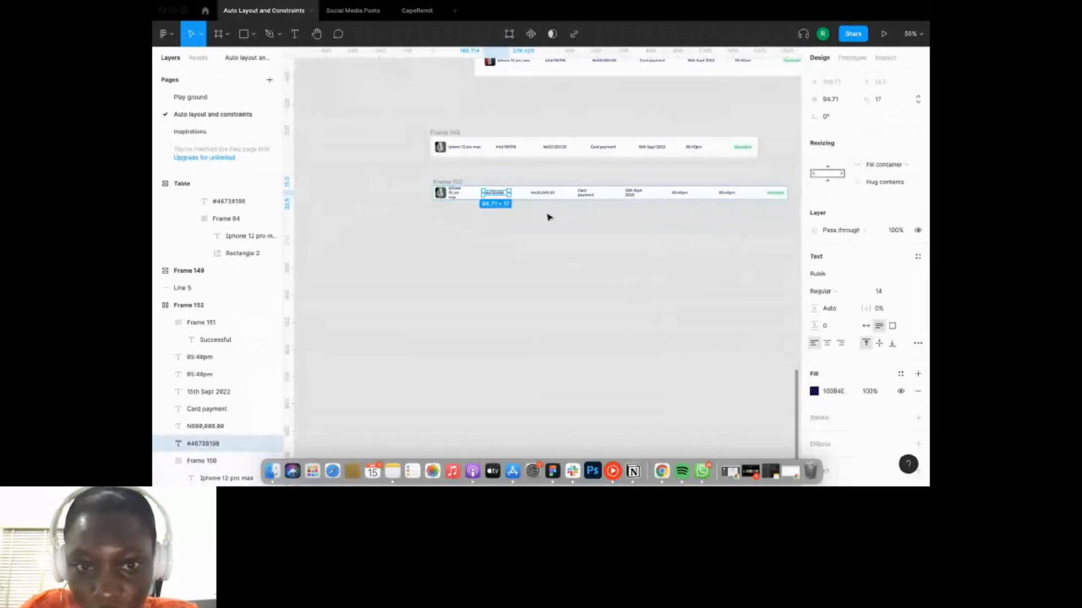
{"action": "left_click", "coordinate": [549, 192]}
{"action": "left_click", "coordinate": [880, 165]}
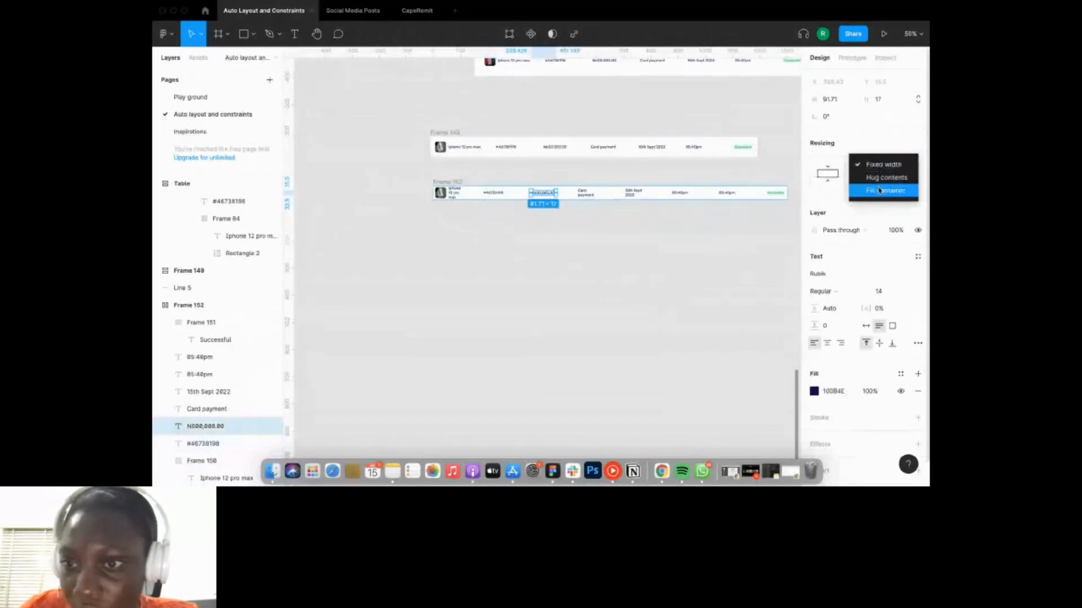
{"action": "left_click", "coordinate": [885, 190]}
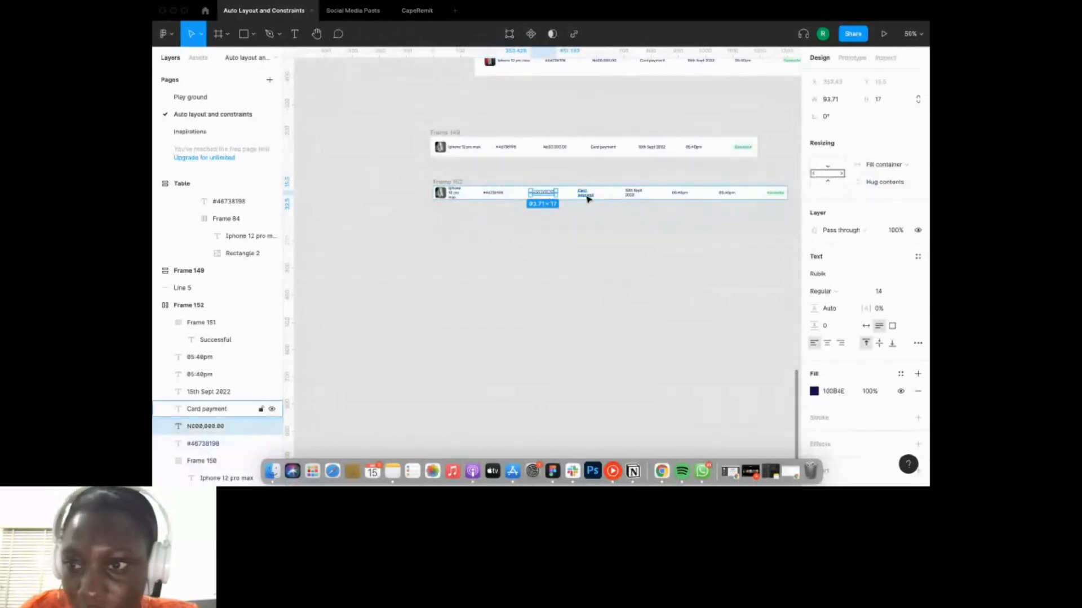
Set the Card payment, date and both 05:40pm texts in the rebuilt row to Fill container width.
{"action": "left_click", "coordinate": [586, 197]}
{"action": "left_click", "coordinate": [635, 191]}
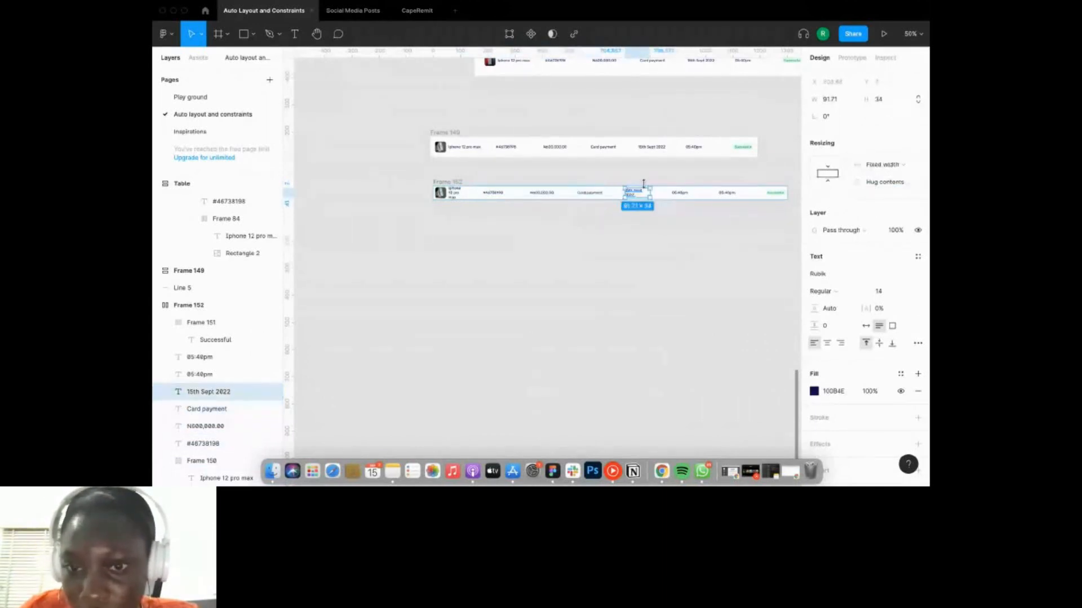
{"action": "left_click", "coordinate": [682, 193]}
{"action": "left_click", "coordinate": [896, 166]}
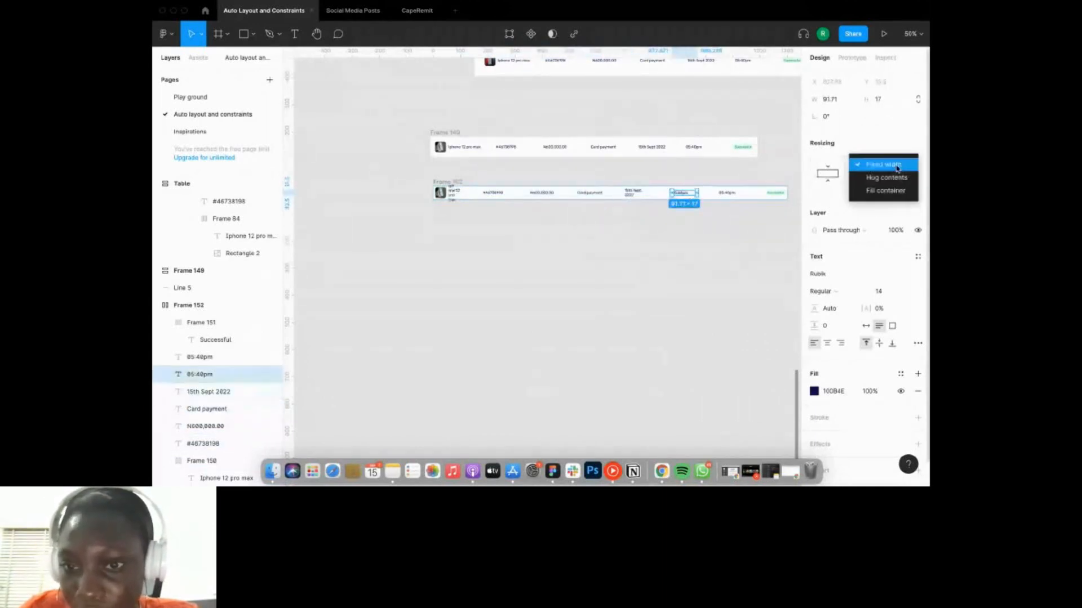
{"action": "left_click", "coordinate": [731, 192]}
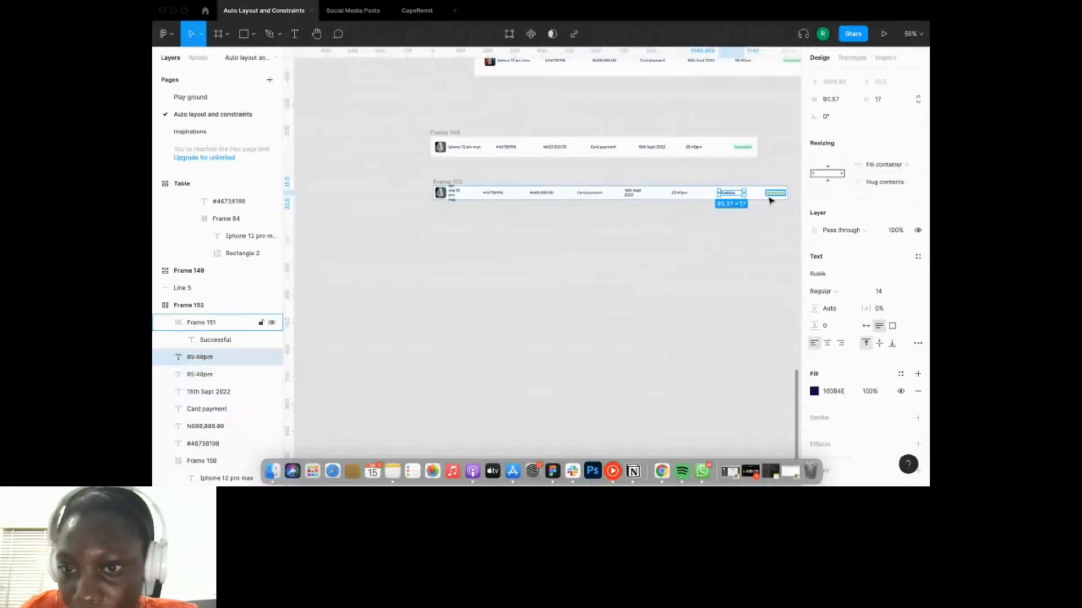
Set the Successful badge's width to Hug contents and select the loose divider line below the rebuilt row.
{"action": "left_click", "coordinate": [771, 193]}
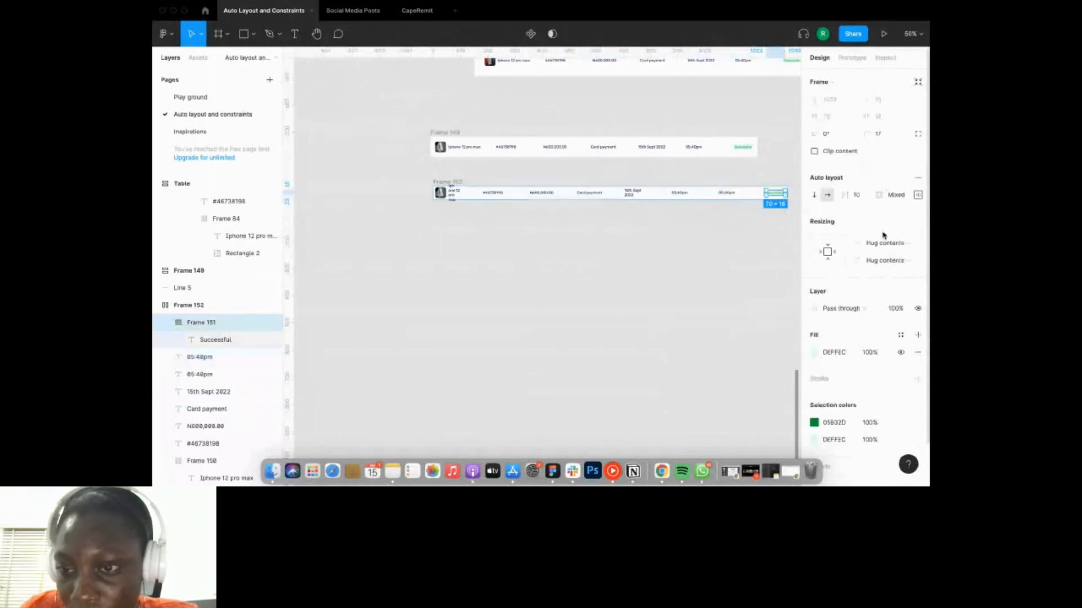
{"action": "left_click", "coordinate": [882, 232]}
{"action": "left_click", "coordinate": [592, 247]}
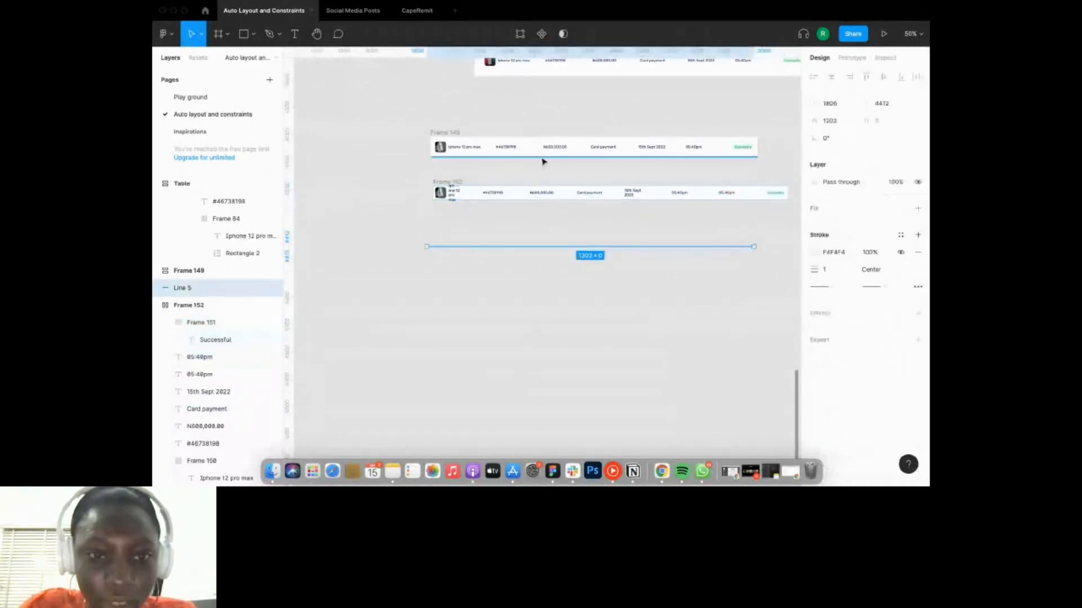
Check the product name's horizontal resizing and the auto layout settings of the rebuilt row frame.
{"action": "left_click", "coordinate": [455, 194]}
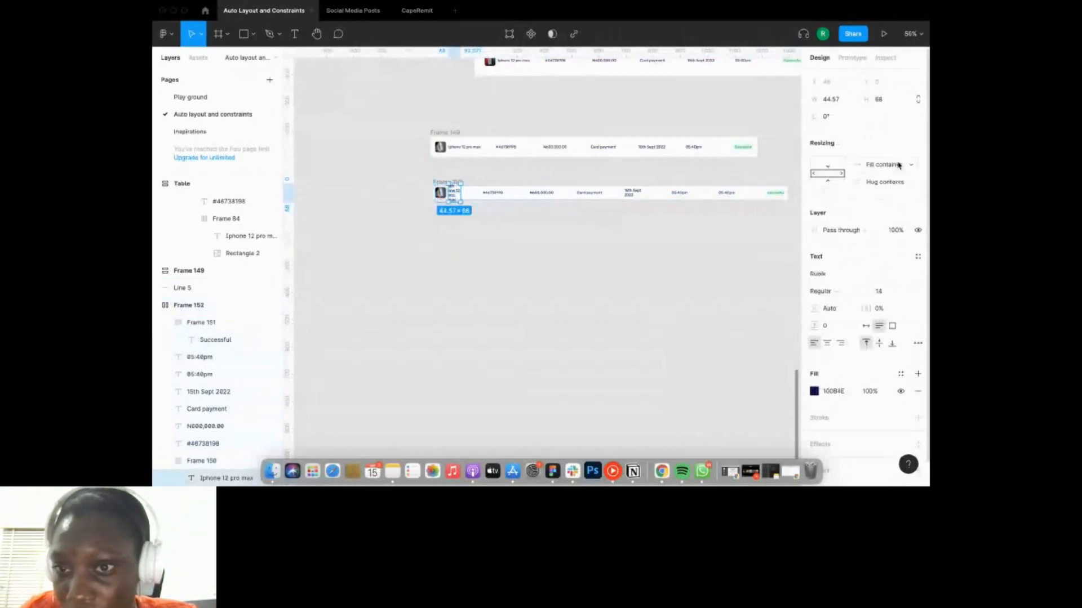
{"action": "left_click", "coordinate": [451, 185]}
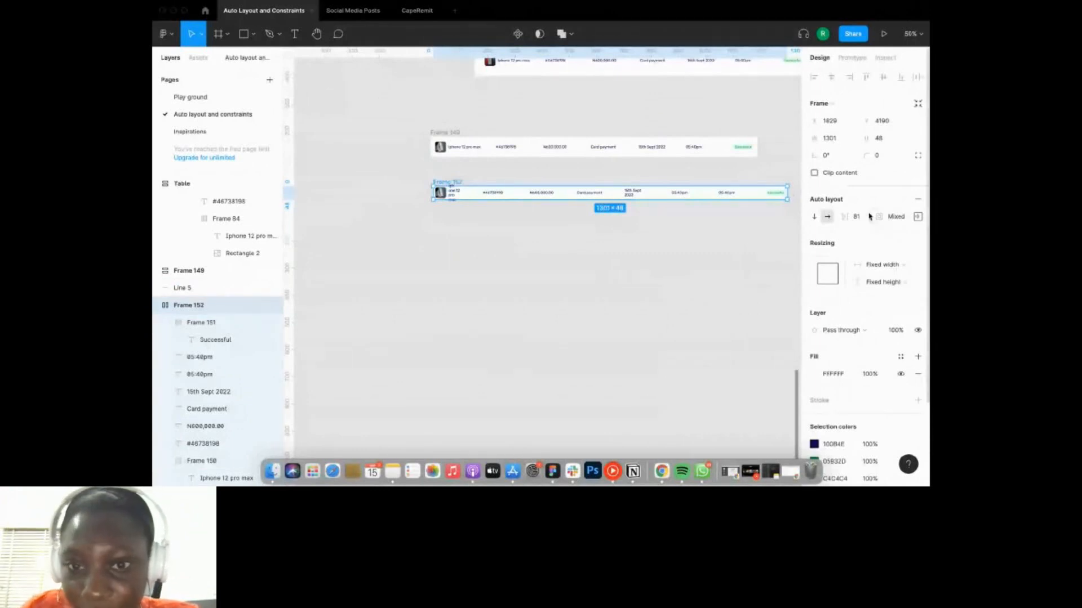
{"action": "left_click", "coordinate": [529, 218]}
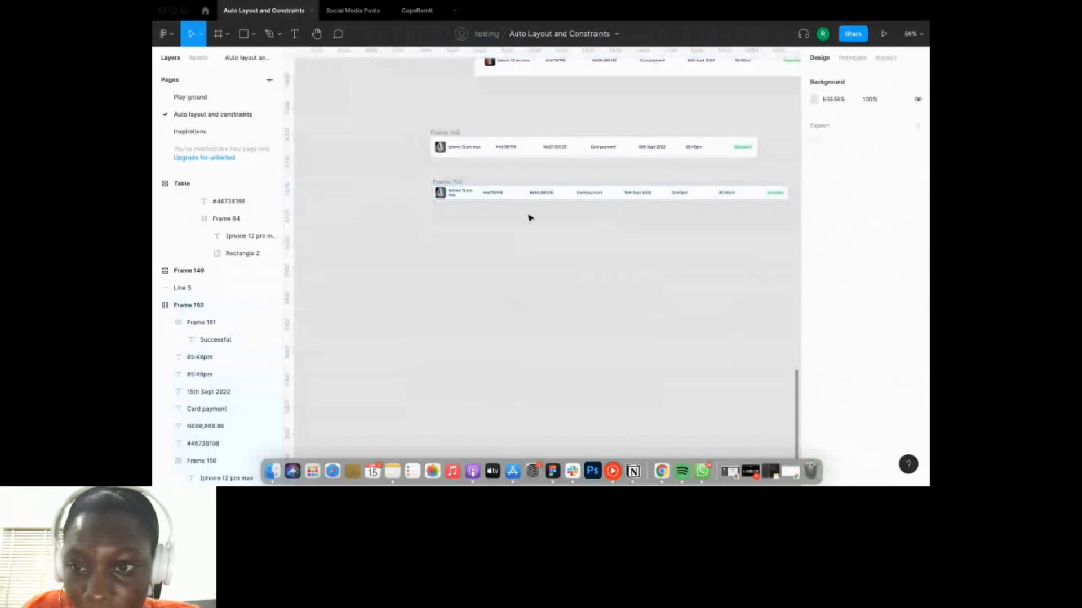
Set the rebuilt row's spacing mode to Space between and check the width settings of its time and date texts.
{"action": "left_click", "coordinate": [786, 192]}
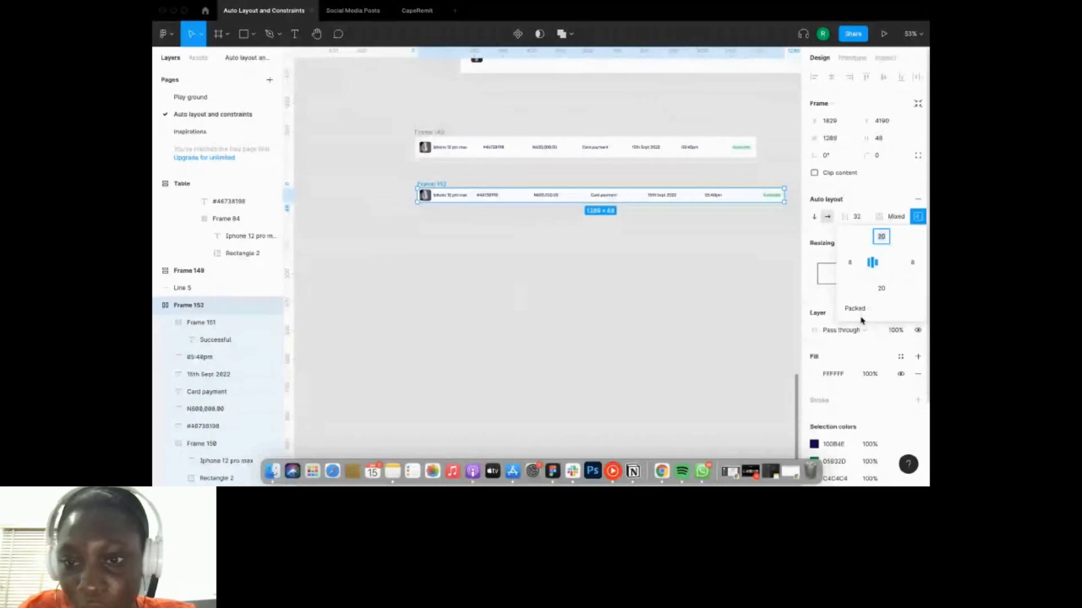
{"action": "left_click", "coordinate": [870, 319]}
{"action": "left_click", "coordinate": [728, 195]}
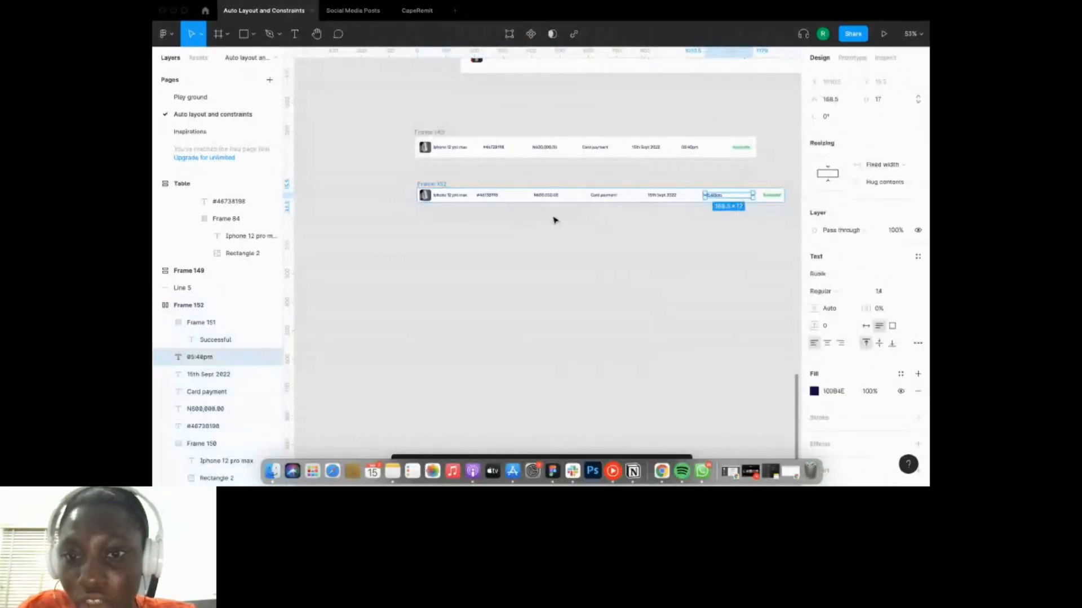
{"action": "left_click", "coordinate": [670, 197]}
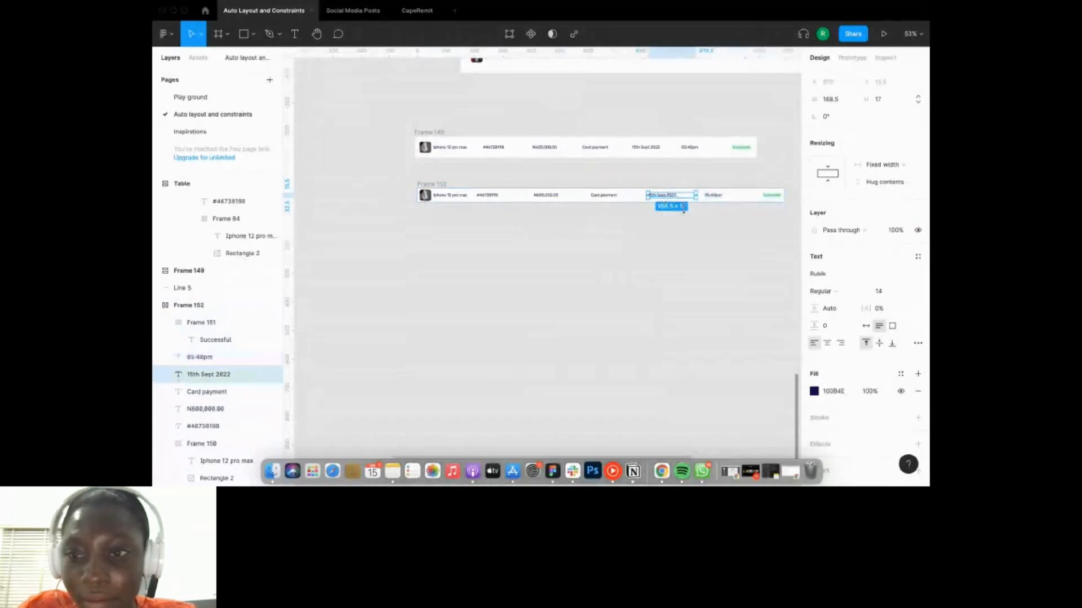
{"action": "left_click", "coordinate": [680, 219]}
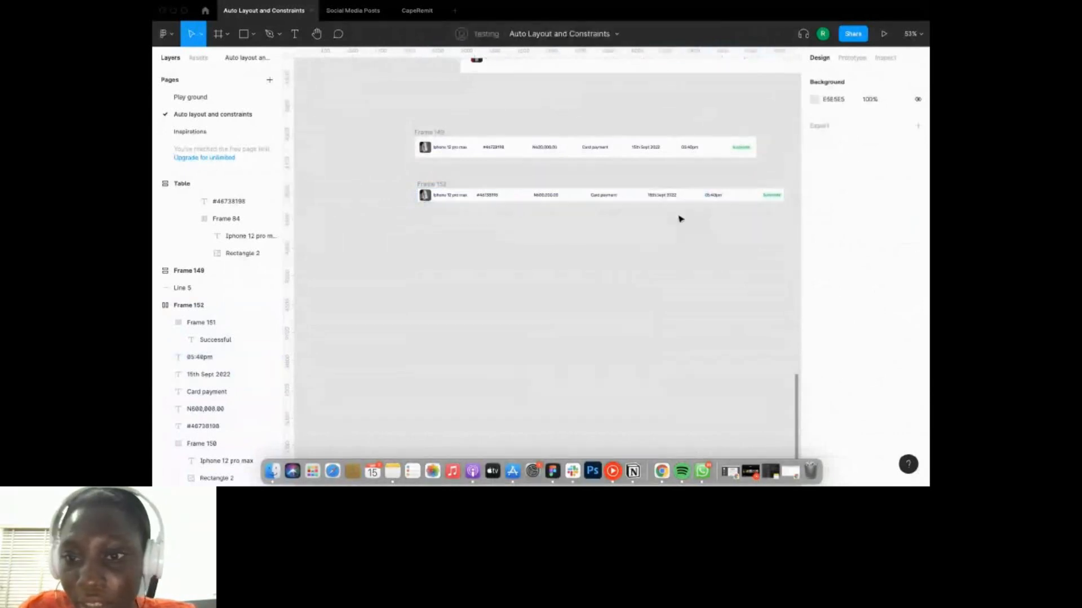
Shrink the rebuilt row frame to about 1242 by 33 and set its top and bottom padding to 40.
{"action": "left_click", "coordinate": [783, 193]}
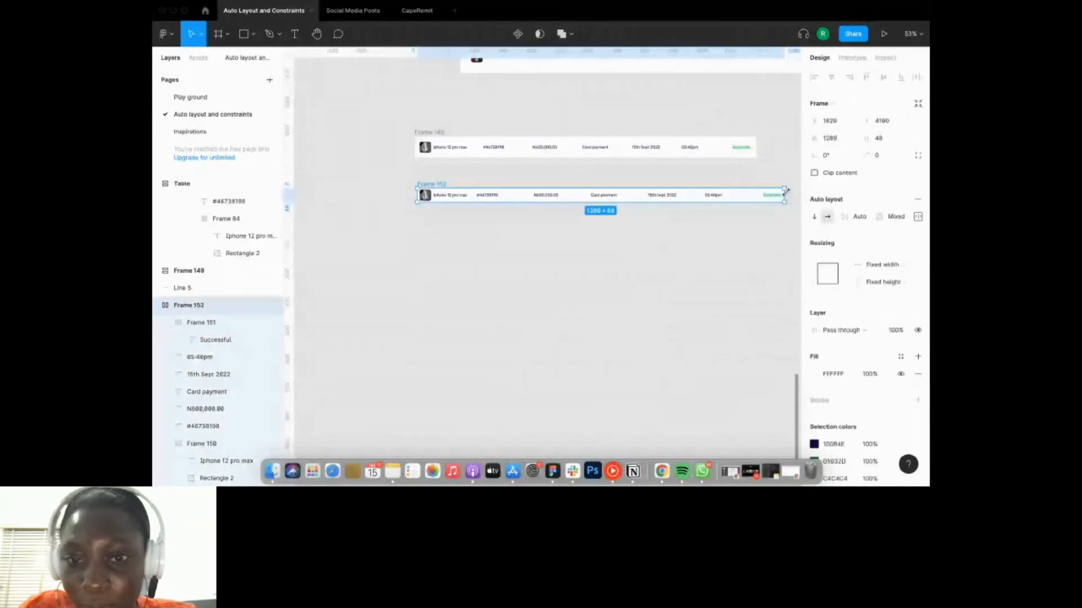
{"action": "left_click_drag", "start_coordinate": [785, 192], "coordinate": [676, 222]}
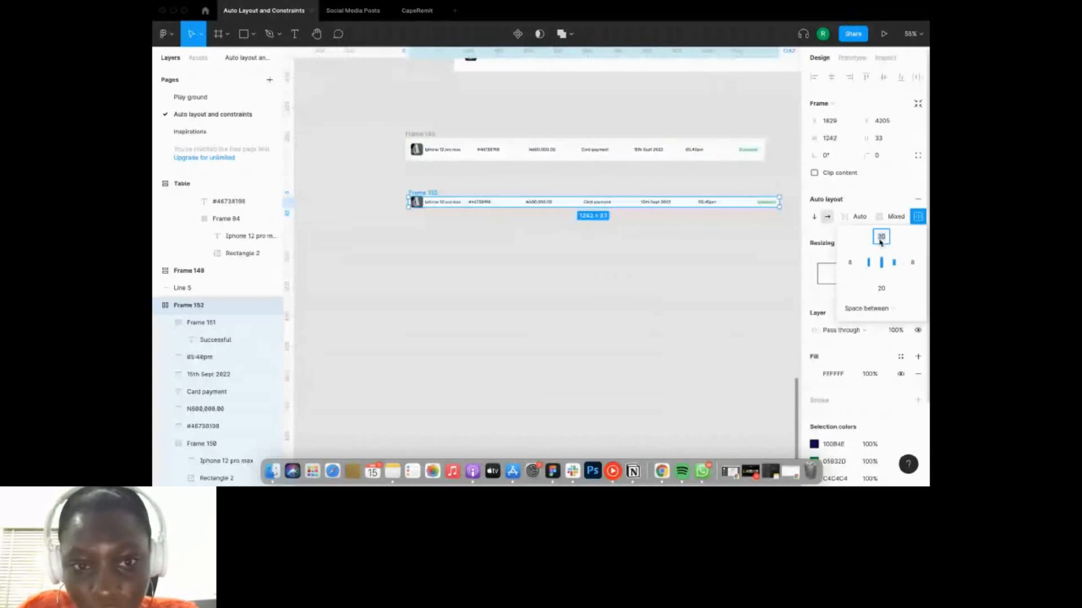
{"action": "type", "text": "40"}
{"action": "key", "text": "Return"}
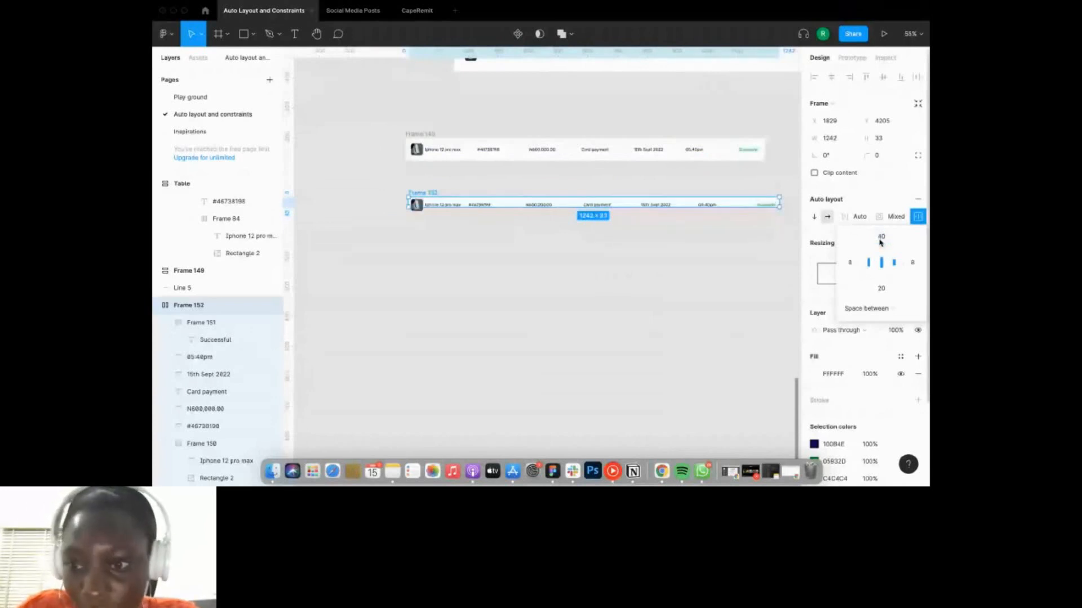
{"action": "left_click", "coordinate": [881, 288]}
{"action": "type", "text": "40"}
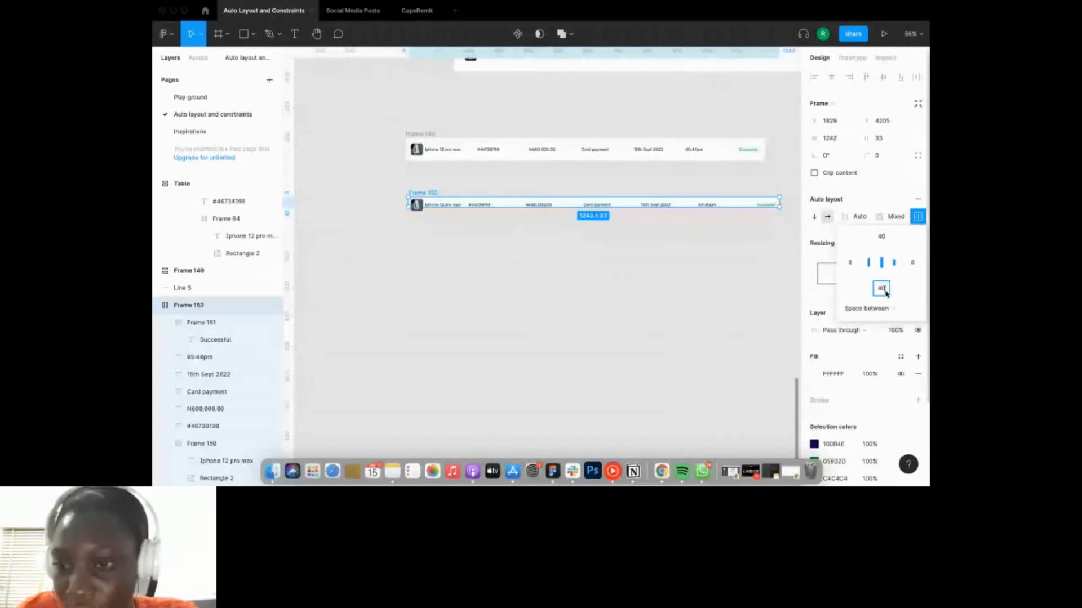
{"action": "key", "text": "Return"}
Set the top and bottom padding of the rebuilt row frame to 200.
{"action": "left_click", "coordinate": [883, 237]}
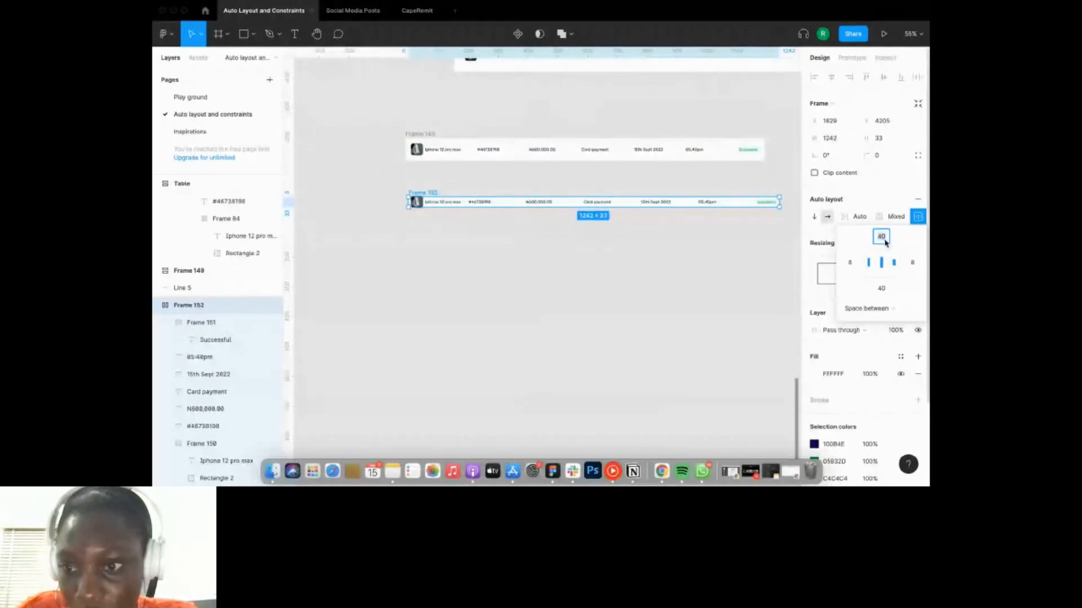
{"action": "type", "text": "200"}
{"action": "left_click", "coordinate": [883, 290]}
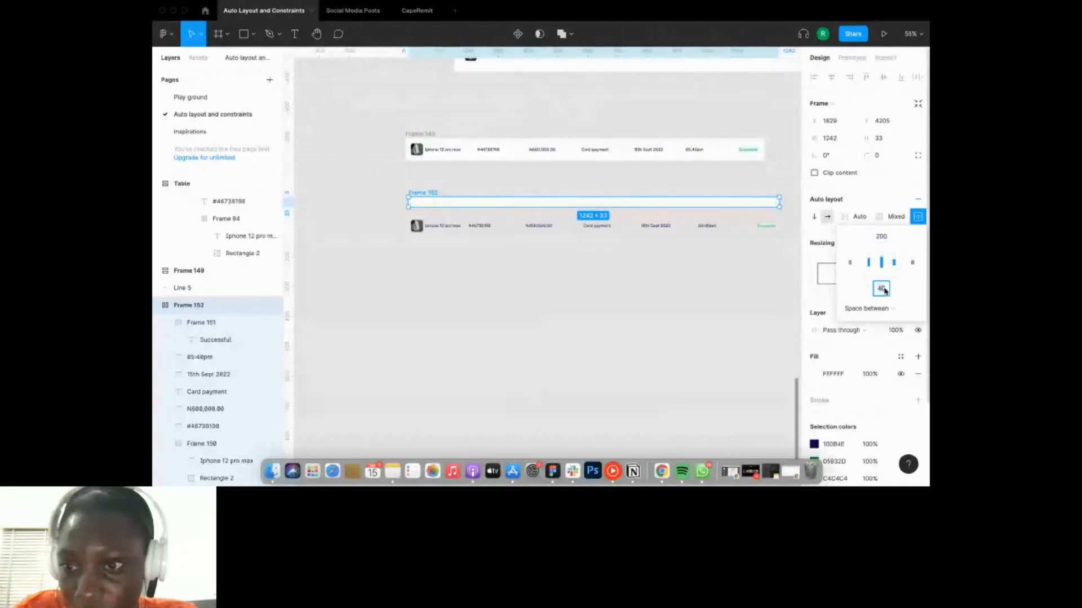
{"action": "type", "text": "200"}
{"action": "key", "text": "Return"}
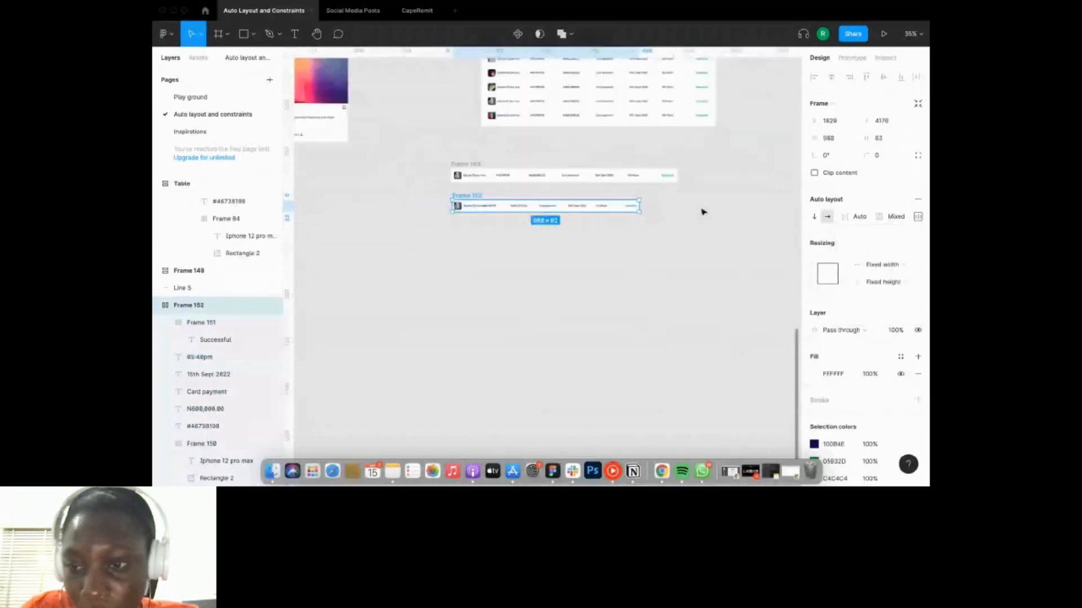
Check the horizontal resizing of the transaction number text in the rebuilt row and the row frame's own settings.
{"action": "scroll", "coordinate": [699, 237], "scroll_direction": "up", "scroll_amount": 2}
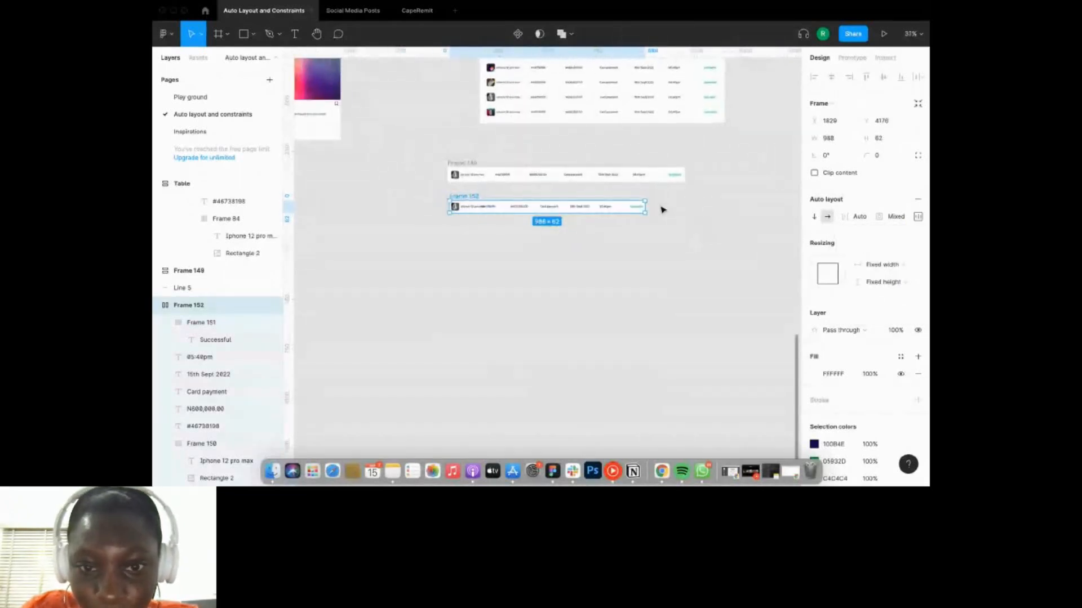
{"action": "scroll", "coordinate": [648, 208], "scroll_direction": "left", "scroll_amount": 3}
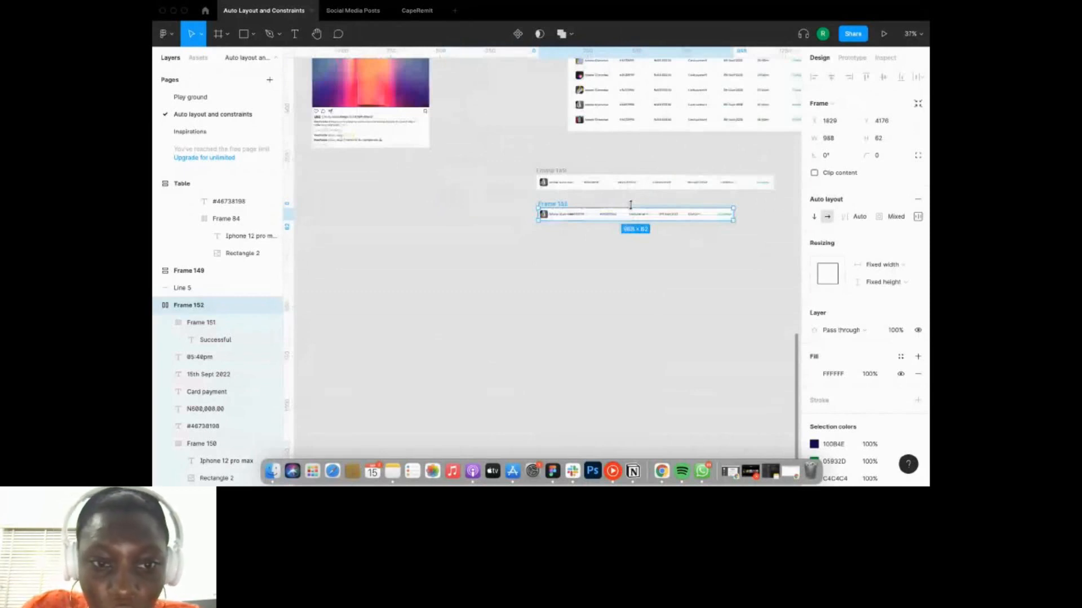
{"action": "double_click", "coordinate": [586, 214]}
{"action": "scroll", "coordinate": [630, 219], "scroll_direction": "up", "scroll_amount": 4}
{"action": "scroll", "coordinate": [628, 233], "scroll_direction": "right", "scroll_amount": 3}
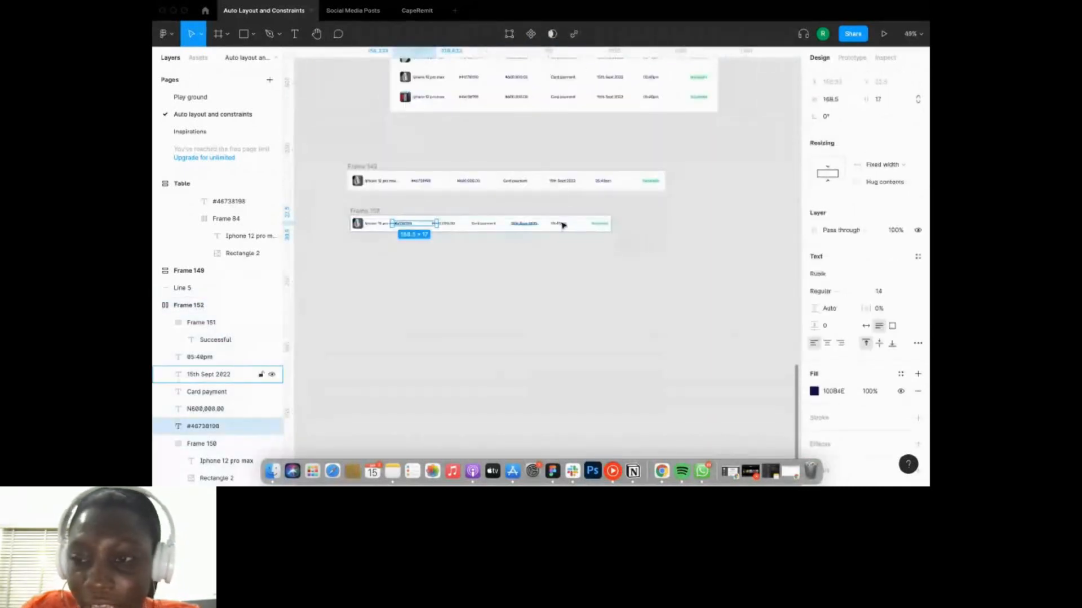
{"action": "left_click", "coordinate": [444, 225]}
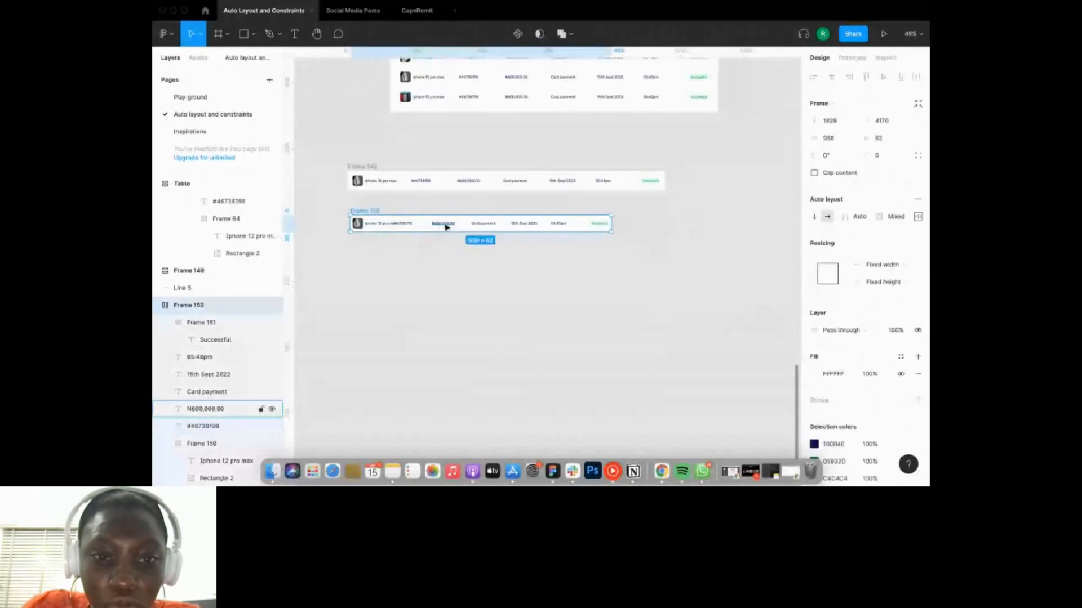
{"action": "scroll", "coordinate": [449, 224], "scroll_direction": "up", "scroll_amount": 4}
{"action": "scroll", "coordinate": [445, 228], "scroll_direction": "down", "scroll_amount": 4}
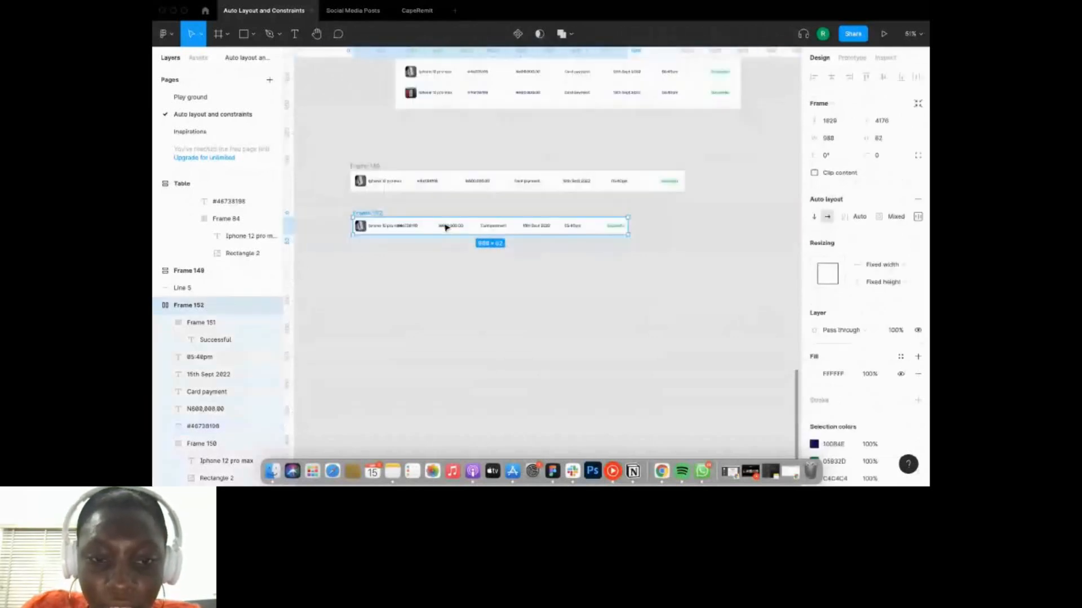
Compare the resizing of the original row's product item and transaction number with that of the rebuilt row's amount text.
{"action": "left_click", "coordinate": [388, 182]}
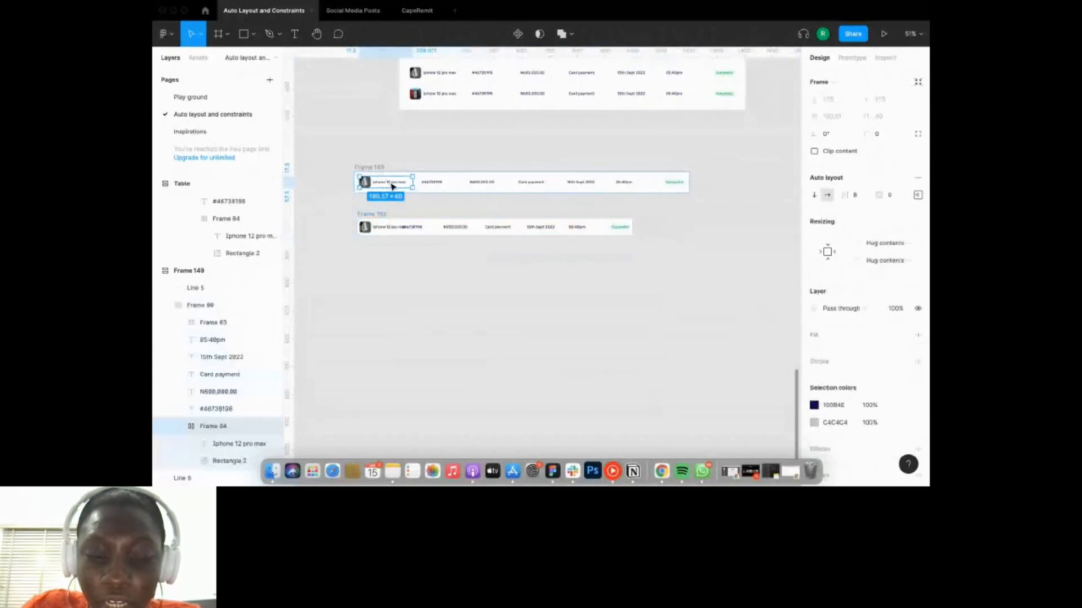
{"action": "double_click", "coordinate": [392, 184]}
{"action": "left_click", "coordinate": [435, 182]}
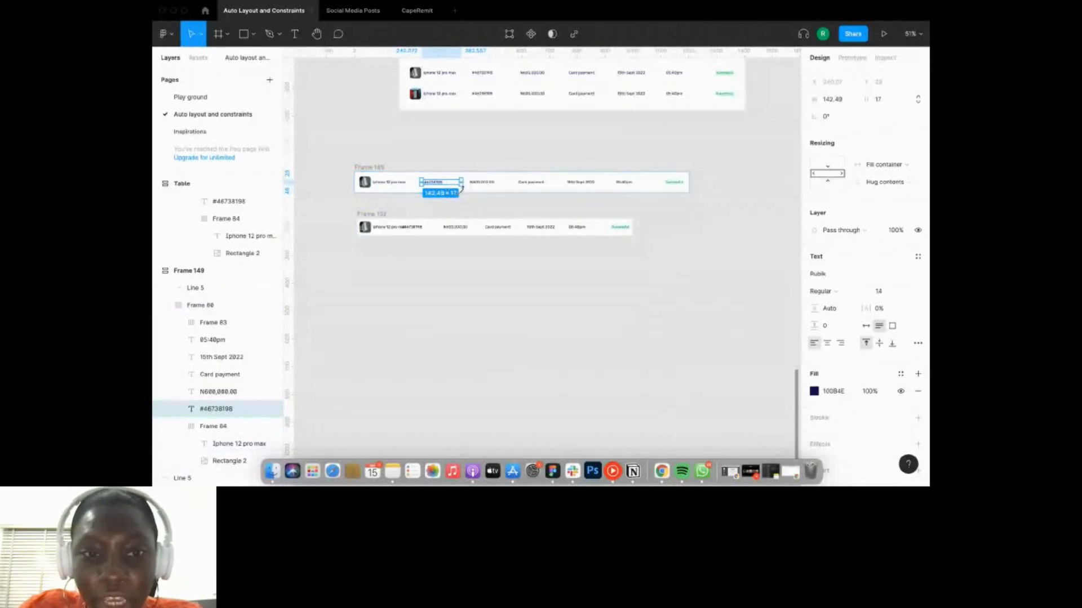
{"action": "left_click", "coordinate": [460, 228]}
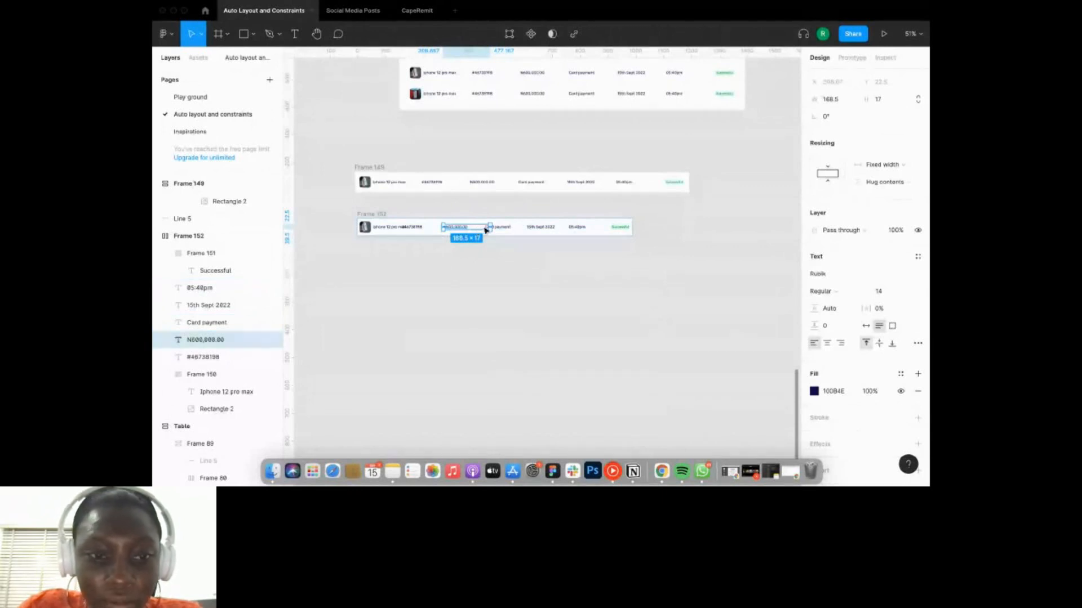
Resize the rebuilt row frame to about 1192 wide to try out its Space between distribution.
{"action": "left_click", "coordinate": [371, 214]}
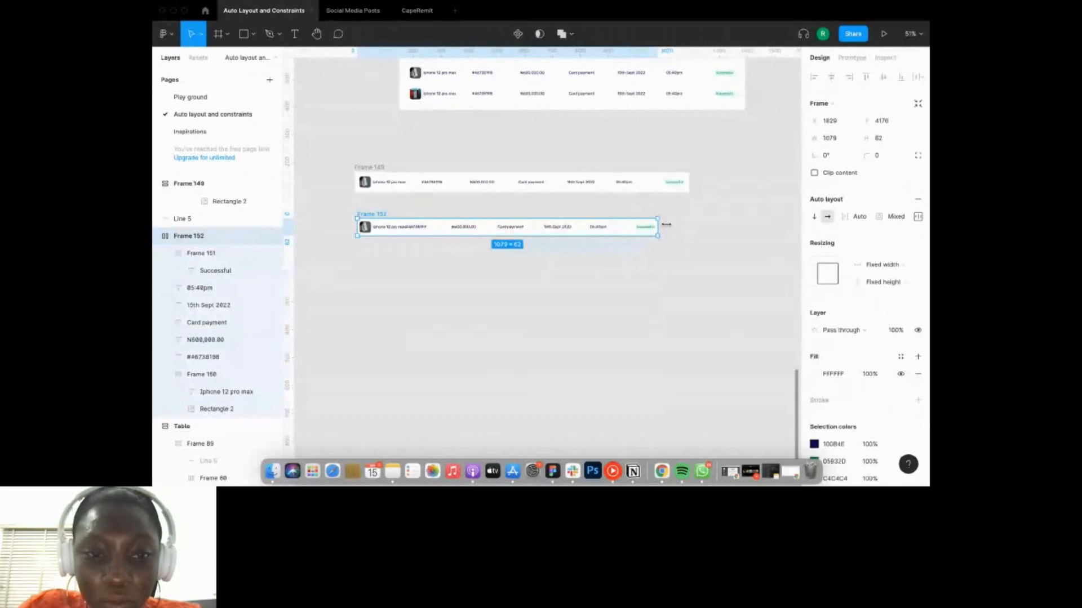
{"action": "left_click_drag", "start_coordinate": [666, 224], "coordinate": [606, 217]}
{"action": "scroll", "coordinate": [707, 220], "scroll_direction": "right", "scroll_amount": 3}
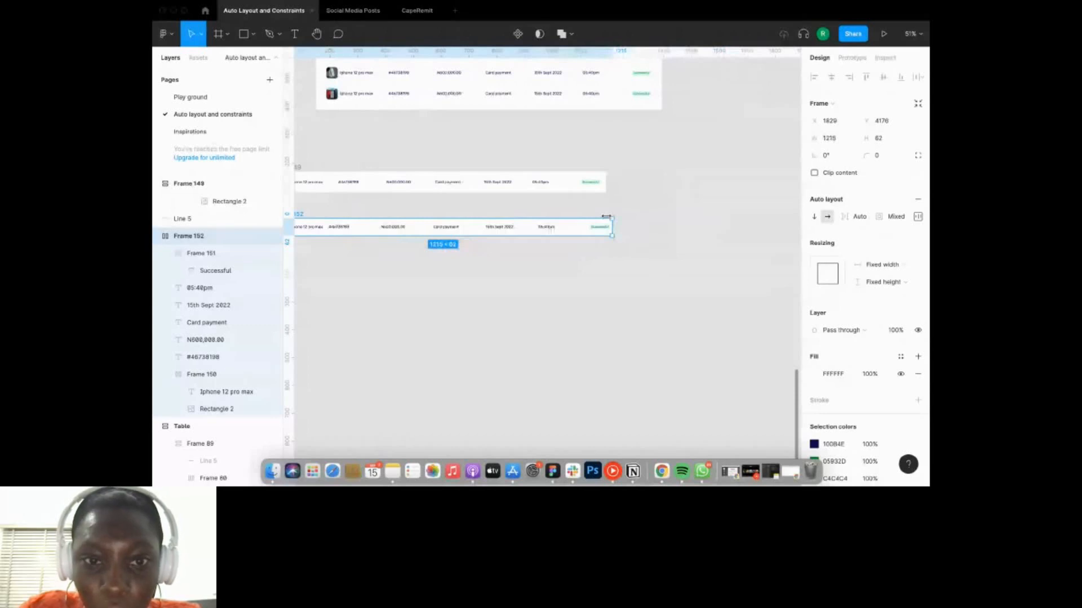
{"action": "left_click_drag", "start_coordinate": [612, 218], "coordinate": [606, 217]}
Move the loose divider line up to just below the rebuilt row, aligned with the row's left edge.
{"action": "scroll", "coordinate": [512, 186], "scroll_direction": "left", "scroll_amount": 5}
{"action": "scroll", "coordinate": [512, 186], "scroll_direction": "up", "scroll_amount": 6}
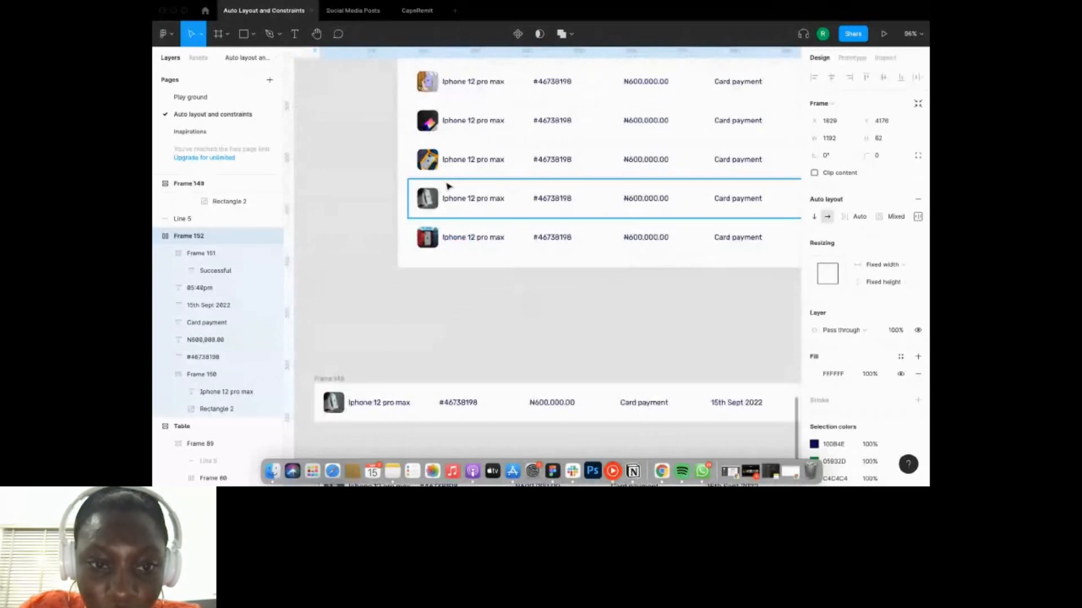
{"action": "scroll", "coordinate": [448, 186], "scroll_direction": "down", "scroll_amount": 8}
{"action": "left_click", "coordinate": [419, 239]}
{"action": "right_click", "coordinate": [419, 244]}
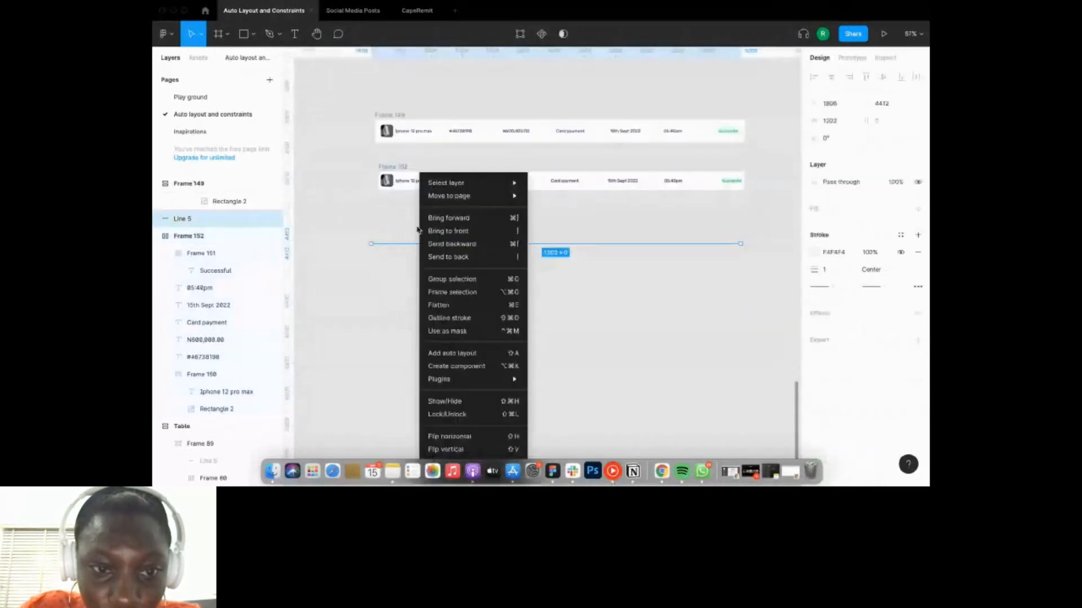
{"action": "left_click", "coordinate": [397, 245]}
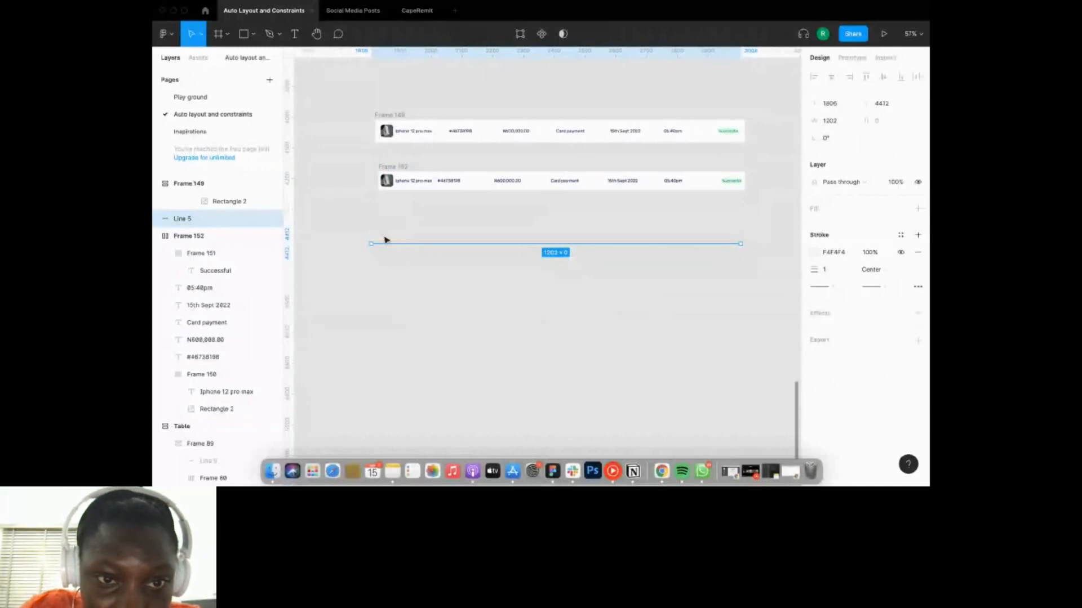
{"action": "left_click_drag", "start_coordinate": [386, 244], "coordinate": [393, 197]}
Set the divider line's stroke color to black (000000) and wrap it with the rebuilt row in a vertical auto layout.
{"action": "scroll", "coordinate": [497, 181], "scroll_direction": "up", "scroll_amount": 5}
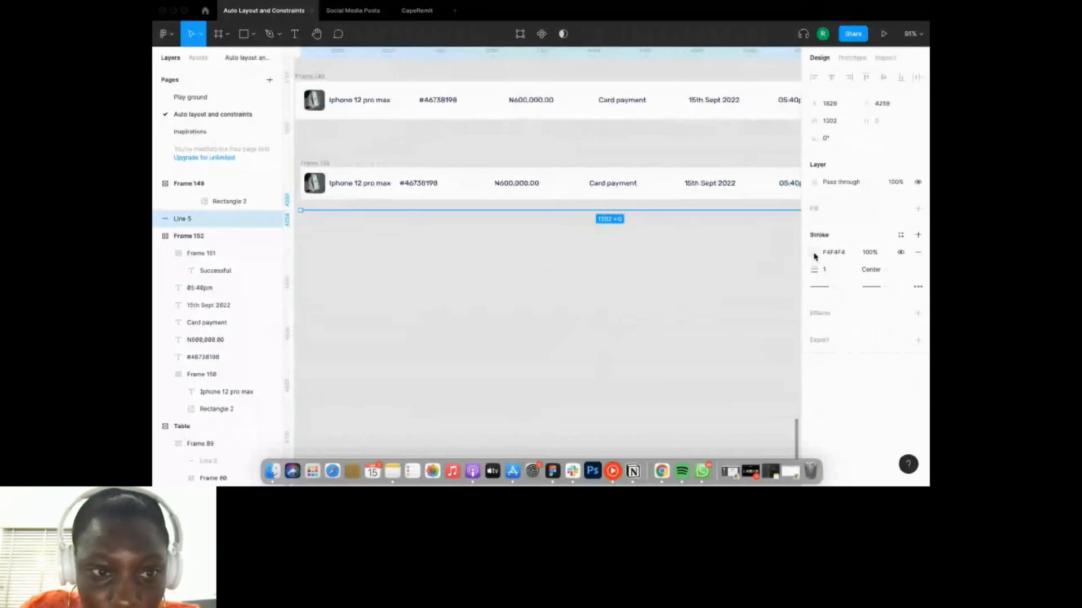
{"action": "left_click", "coordinate": [553, 364]}
{"action": "scroll", "coordinate": [553, 364], "scroll_direction": "down", "scroll_amount": 2}
{"action": "scroll", "coordinate": [658, 298], "scroll_direction": "right", "scroll_amount": 2}
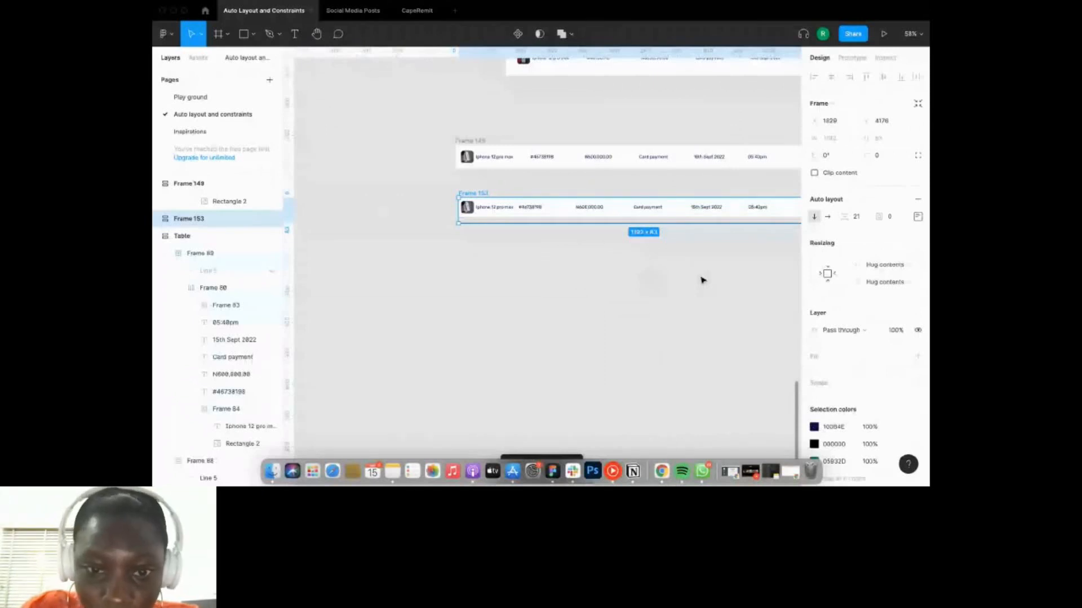
Set the gap between the row and its divider line to 0 and the line's width to Fill container.
{"action": "scroll", "coordinate": [702, 280], "scroll_direction": "down", "scroll_amount": 5}
{"action": "left_click", "coordinate": [447, 299]}
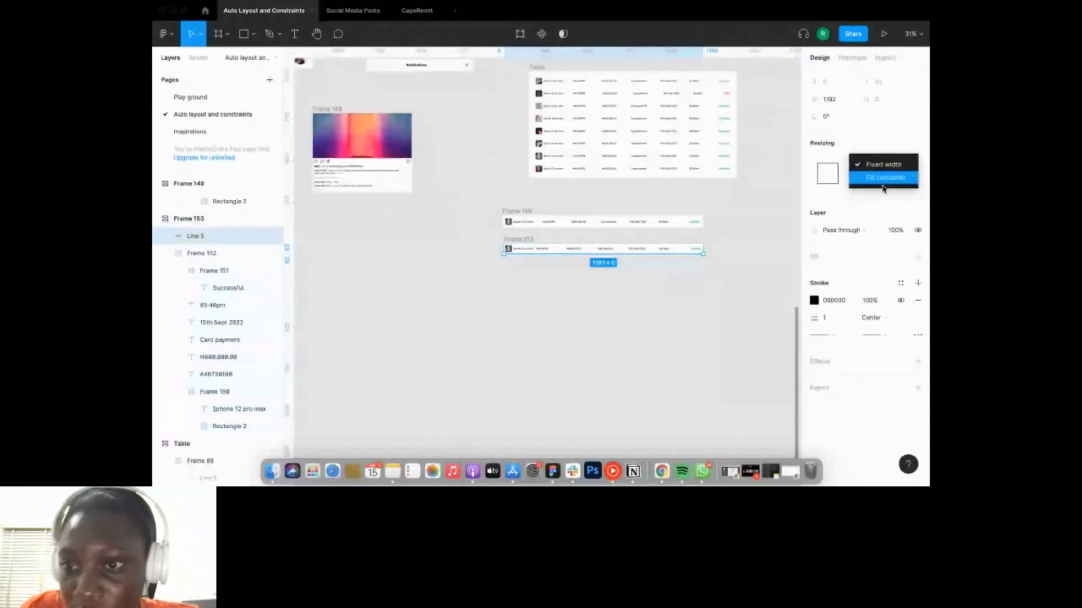
{"action": "left_click", "coordinate": [883, 182]}
{"action": "left_click", "coordinate": [654, 301]}
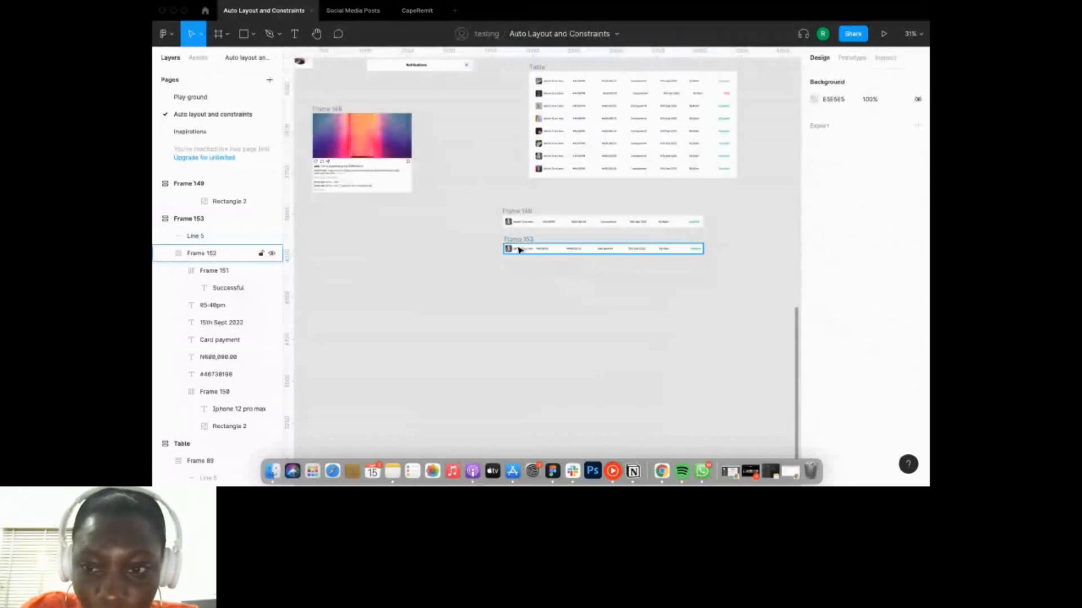
Resize the row-and-divider frame to about 1281 wide and duplicate it downward into a stack of nine rows.
{"action": "left_click", "coordinate": [519, 249]}
{"action": "scroll", "coordinate": [608, 253], "scroll_direction": "up", "scroll_amount": 1}
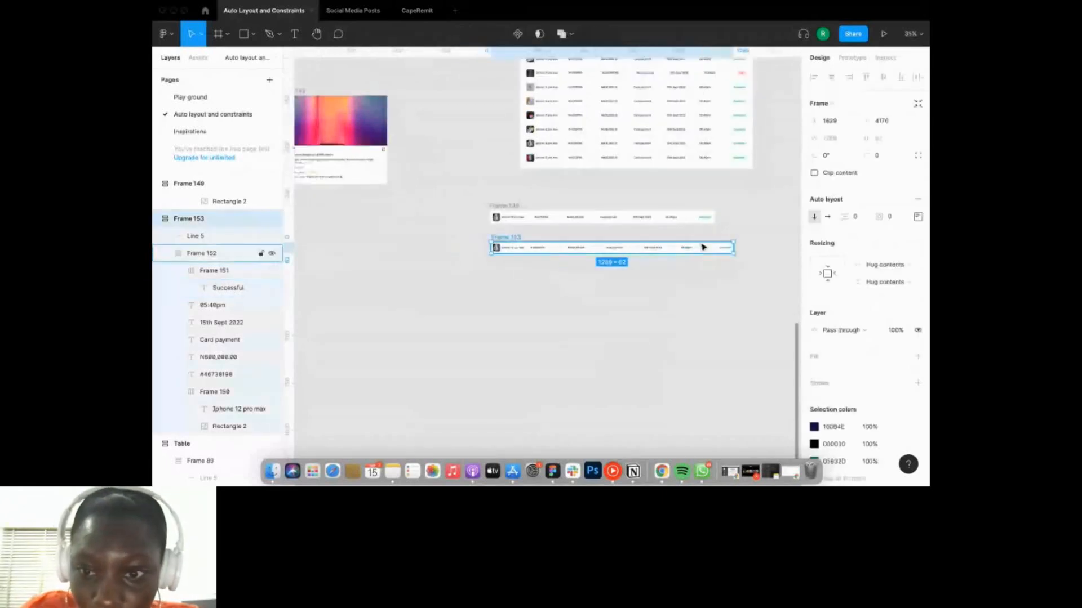
{"action": "left_click_drag", "start_coordinate": [733, 252], "coordinate": [705, 268]}
{"action": "scroll", "coordinate": [705, 268], "scroll_direction": "up", "scroll_amount": 2}
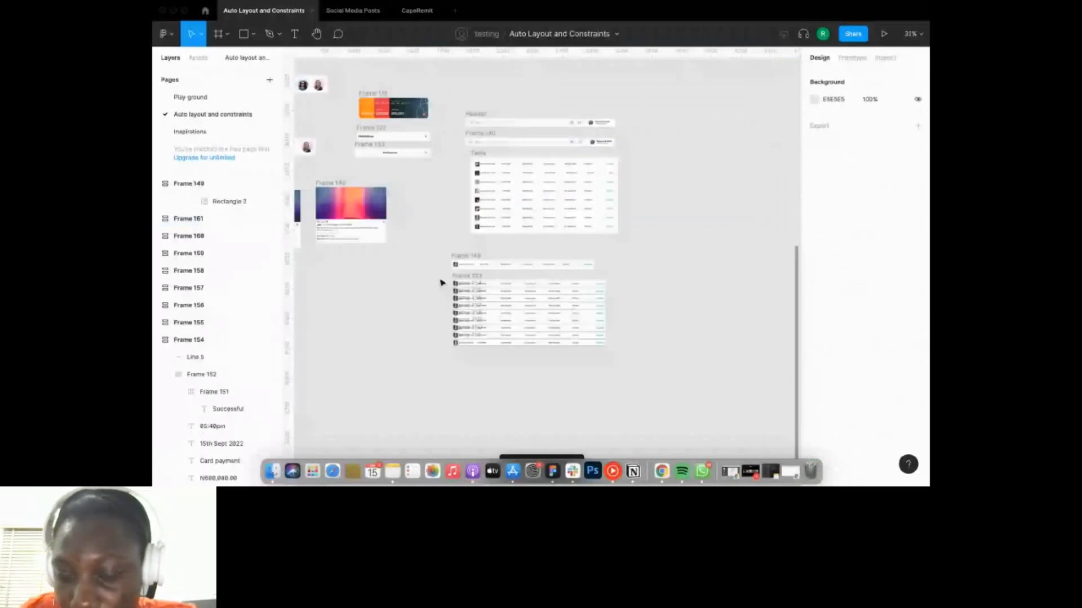
Wrap all nine stacked rows together in one auto layout frame.
{"action": "left_click_drag", "start_coordinate": [440, 282], "coordinate": [496, 337]}
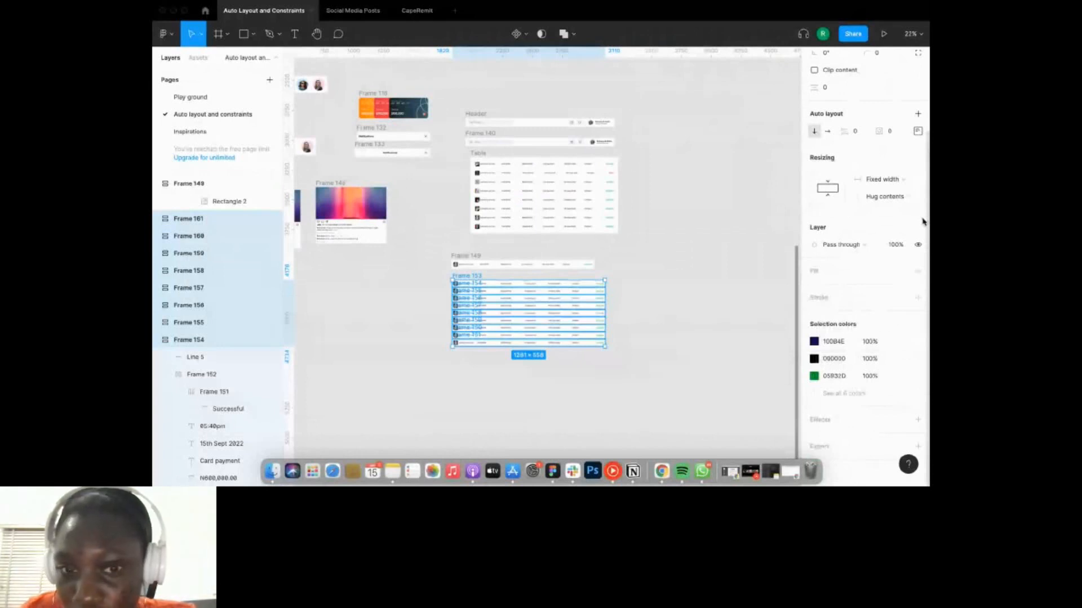
{"action": "key", "text": "shift+a"}
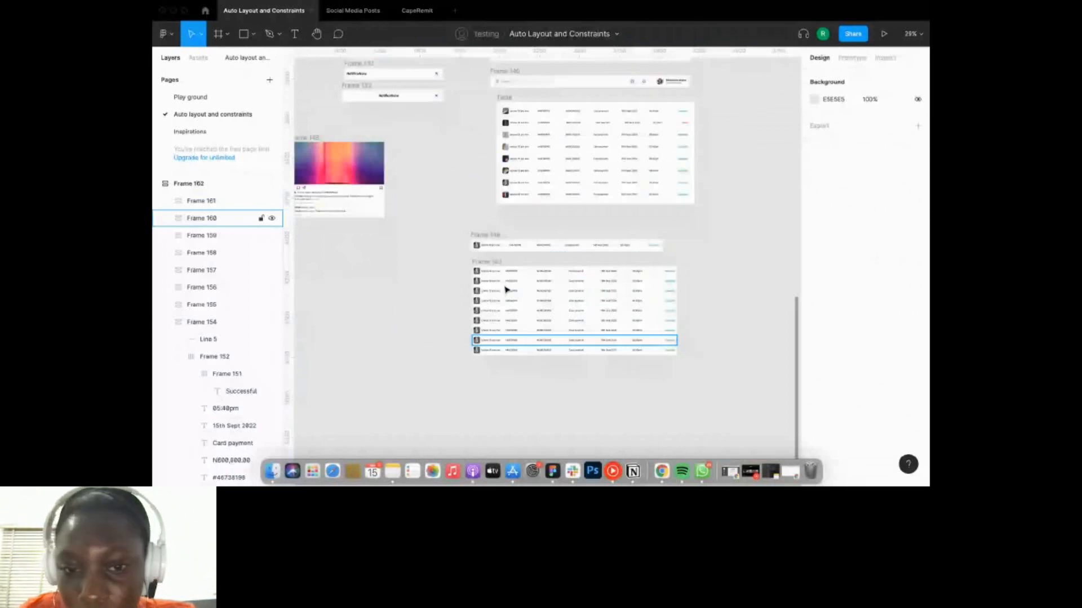
Set the width of all nine row frames inside the new table frame to Fill container.
{"action": "left_click", "coordinate": [505, 289]}
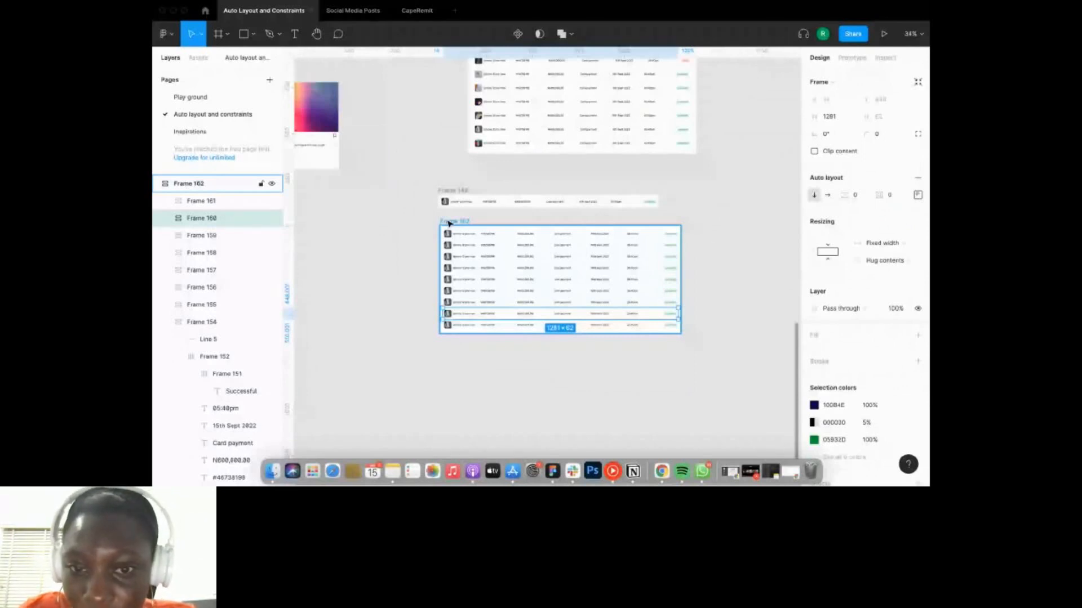
{"action": "left_click", "coordinate": [548, 245]}
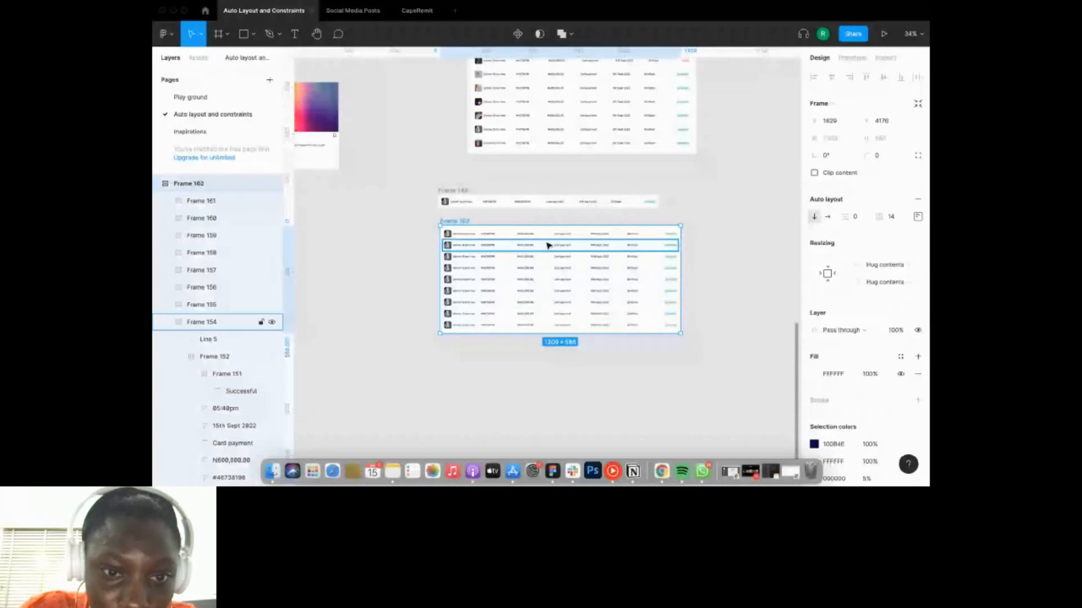
{"action": "left_click", "coordinate": [548, 246]}
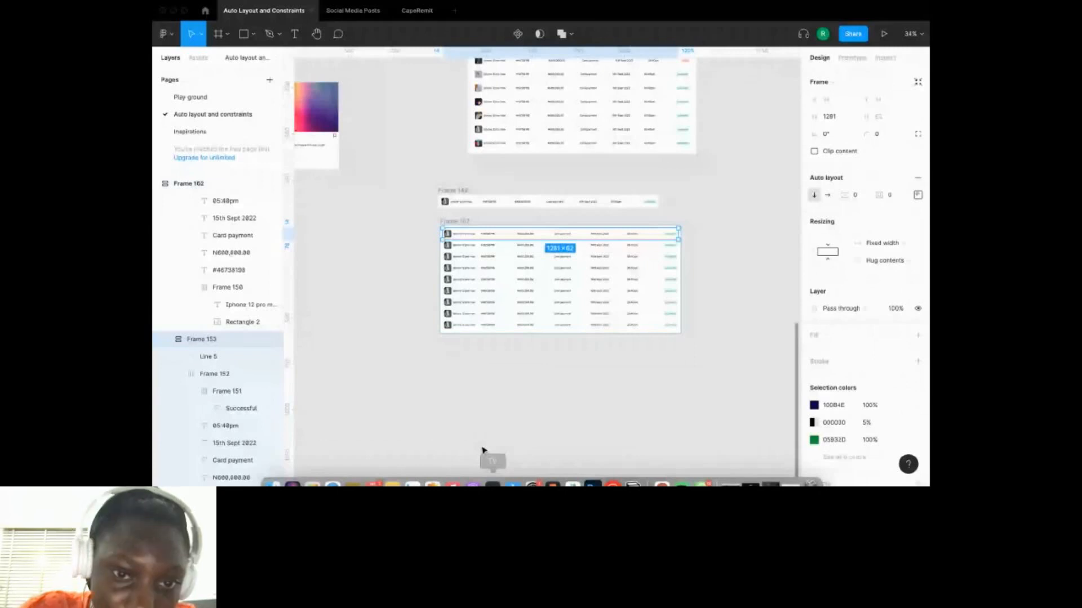
{"action": "left_click", "coordinate": [460, 223]}
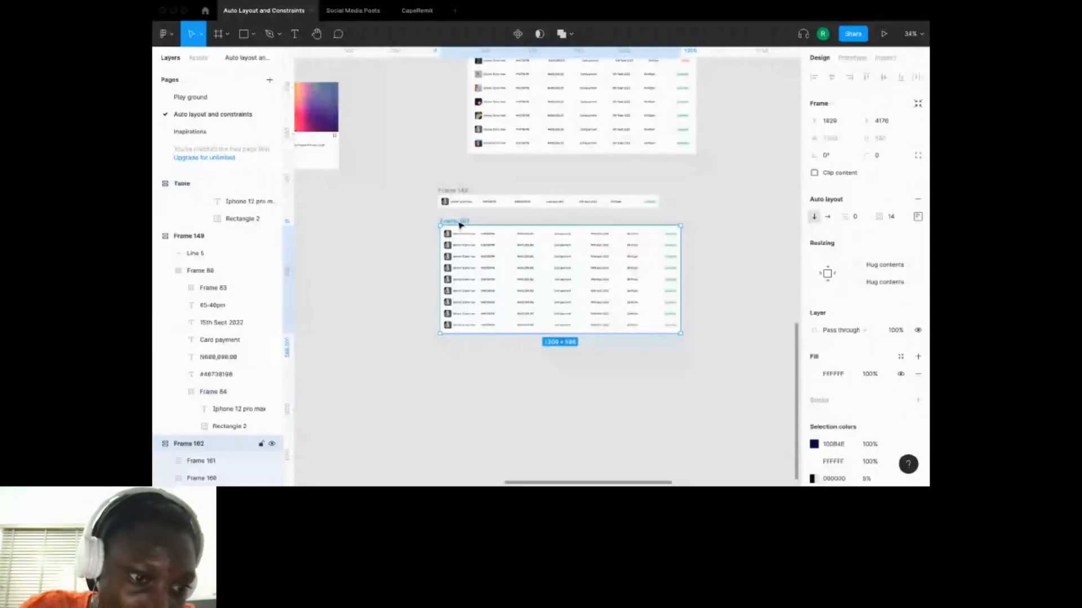
{"action": "scroll", "coordinate": [174, 377], "scroll_direction": "down", "scroll_amount": 3}
{"action": "left_click", "coordinate": [174, 376]}
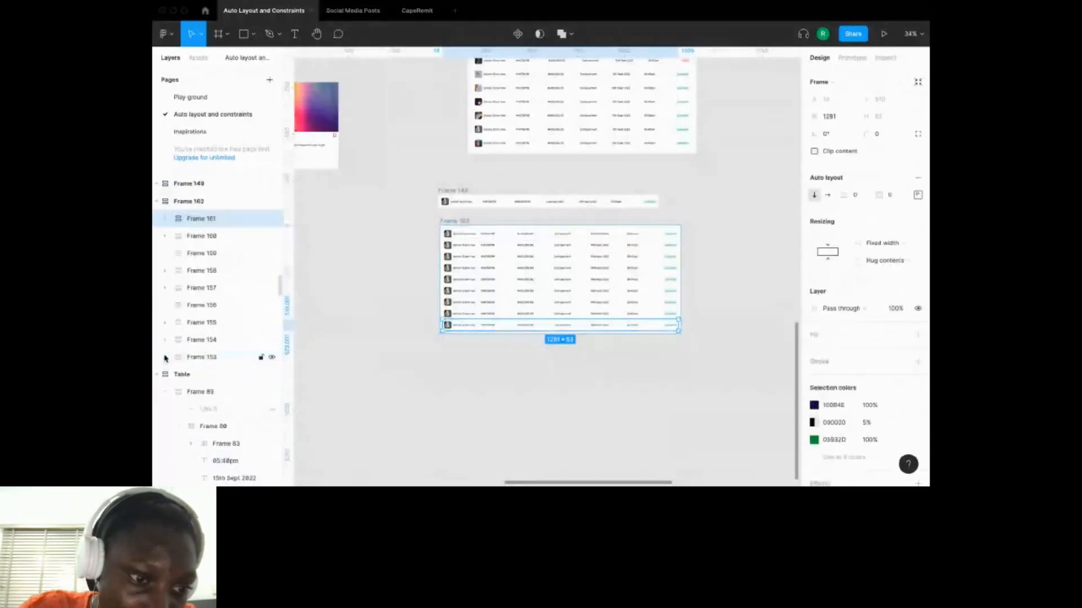
{"action": "left_click", "coordinate": [165, 358]}
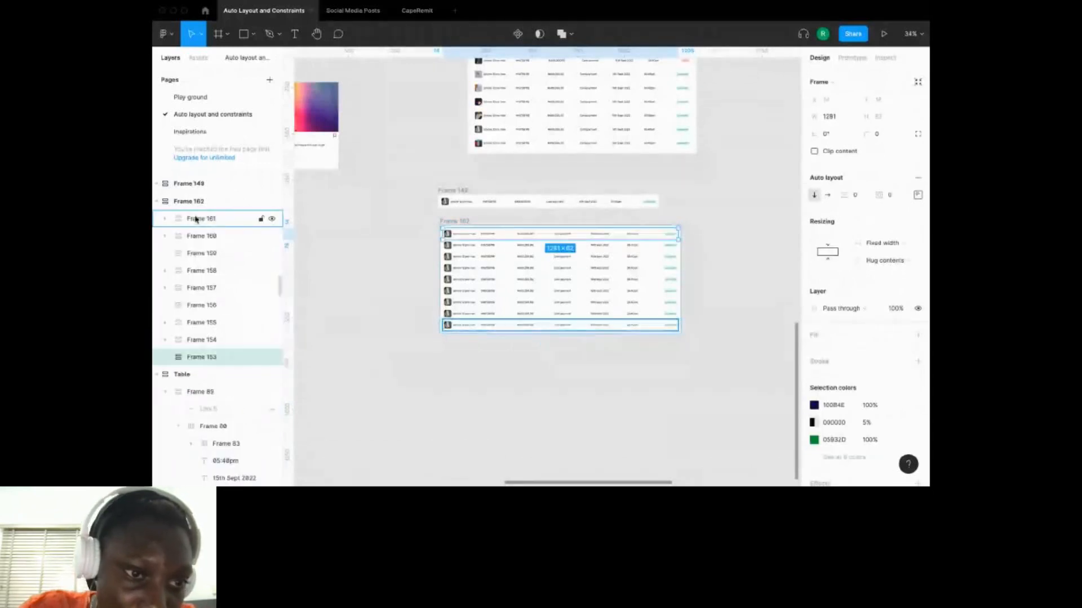
{"action": "left_click", "coordinate": [195, 219], "text": "shift"}
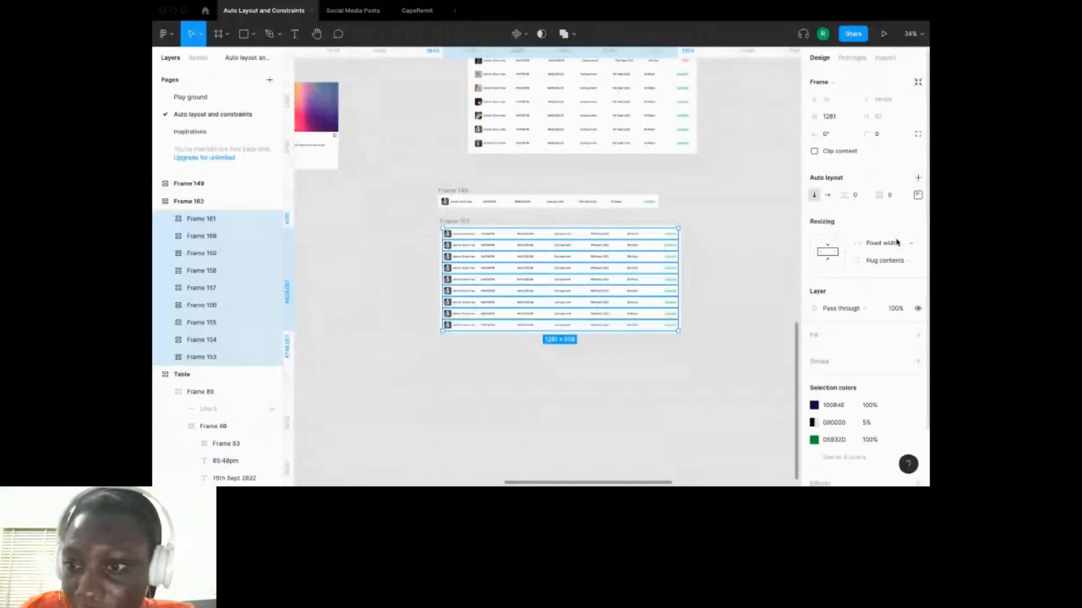
{"action": "left_click", "coordinate": [898, 243]}
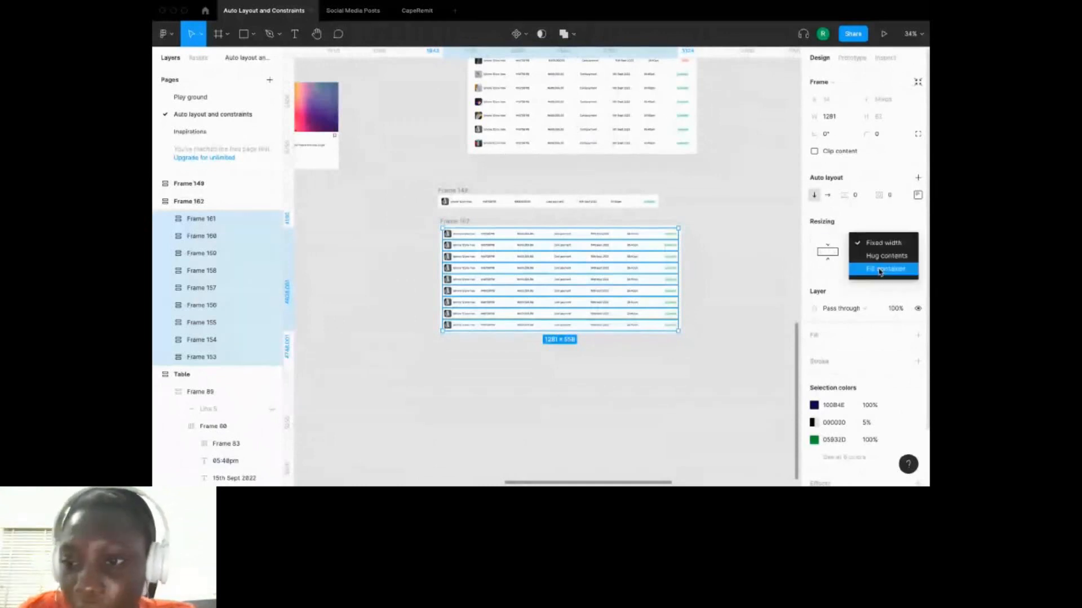
{"action": "left_click", "coordinate": [880, 270]}
{"action": "left_click", "coordinate": [752, 304]}
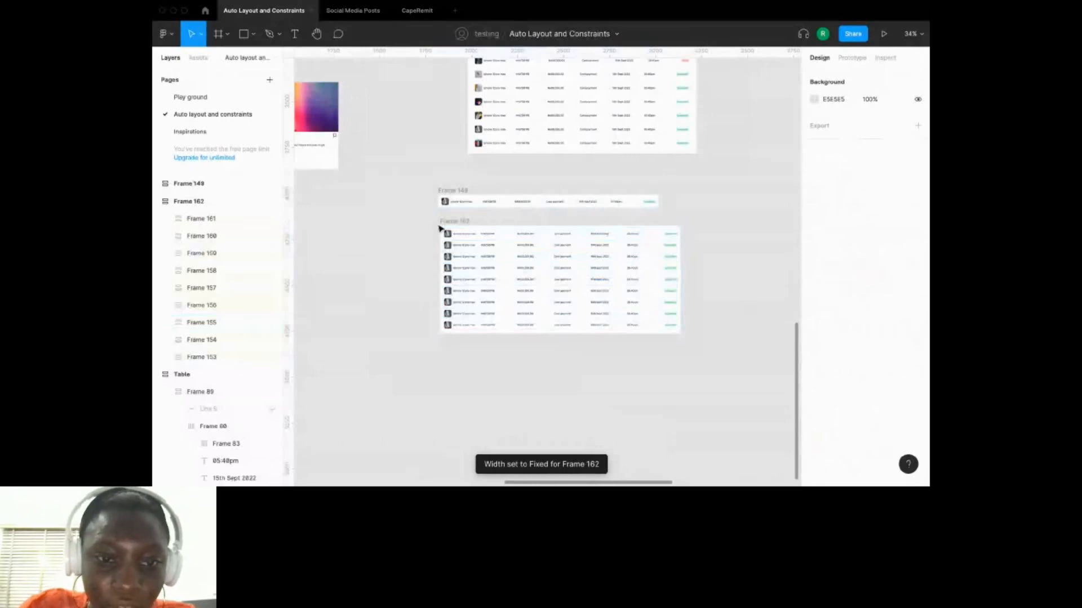
Duplicate the nine-row table frame beside the original and undo a trial narrowing of the original to about 775 wide.
{"action": "scroll", "coordinate": [499, 274], "scroll_direction": "down", "scroll_amount": 2}
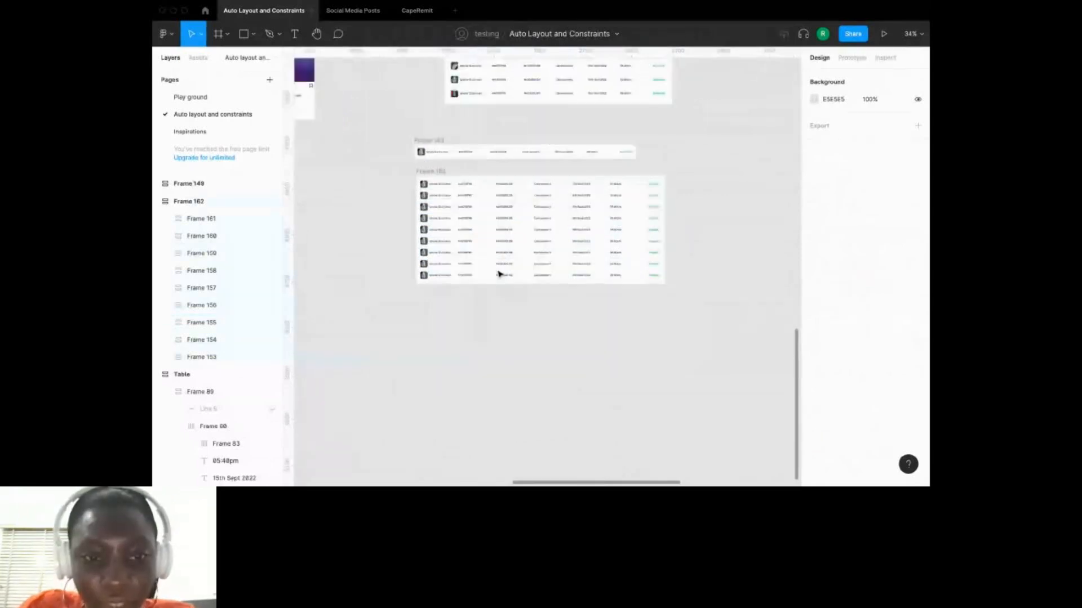
{"action": "scroll", "coordinate": [499, 275], "scroll_direction": "down", "scroll_amount": 2, "text": "ctrl"}
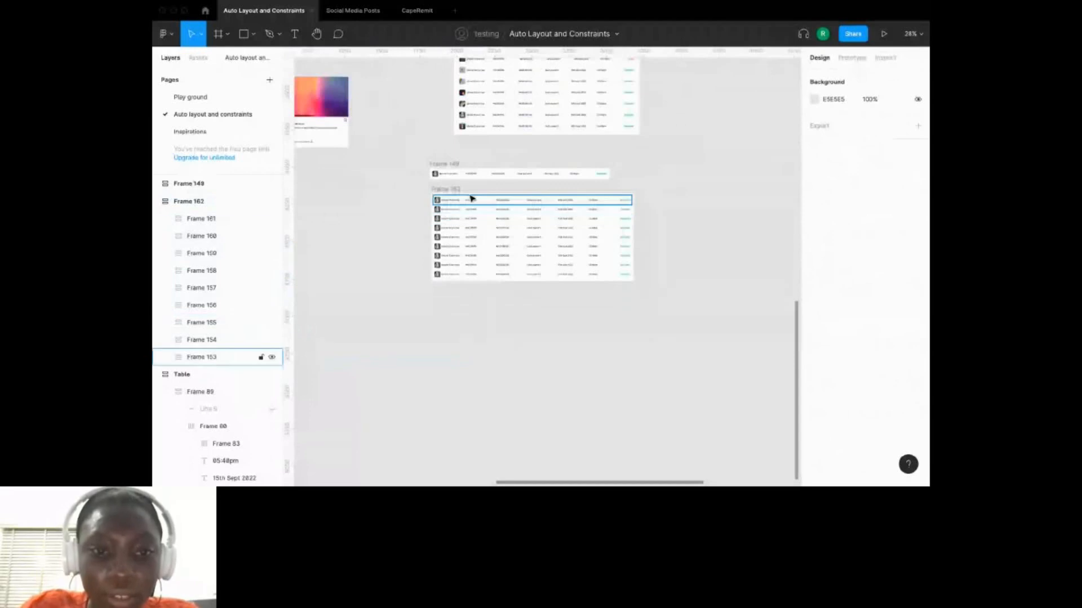
{"action": "left_click", "coordinate": [445, 189]}
{"action": "left_click", "coordinate": [448, 190]}
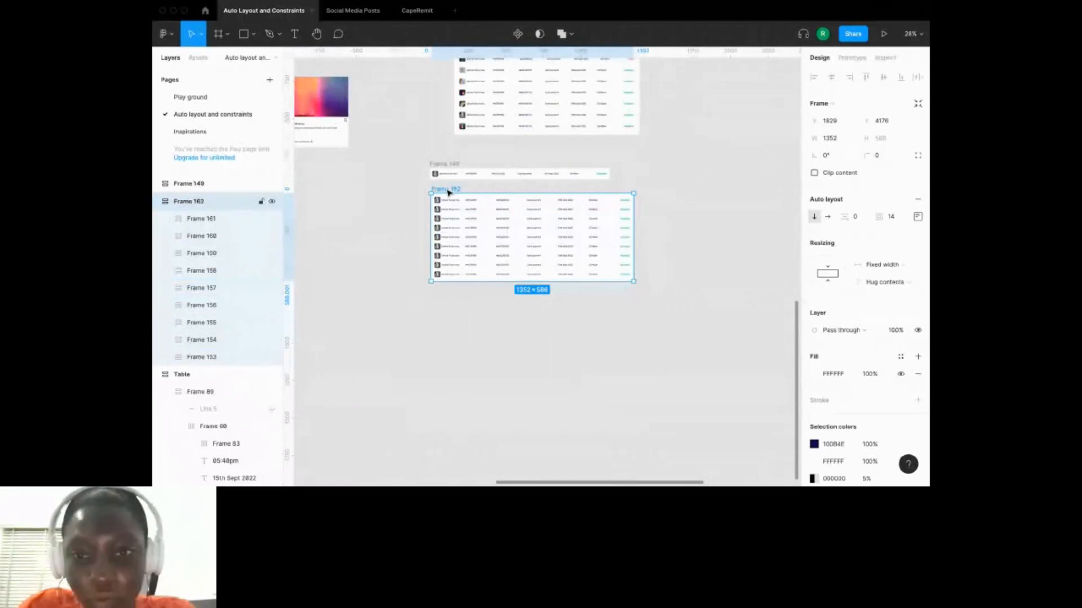
{"action": "left_click_drag", "start_coordinate": [449, 192], "coordinate": [506, 218]}
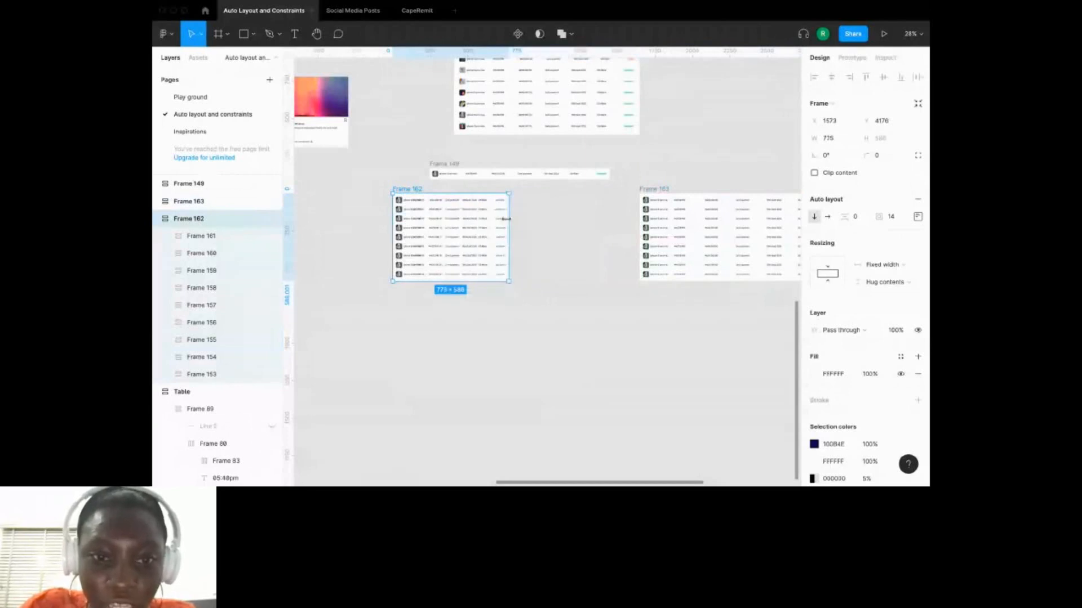
{"action": "key", "text": "ctrl+z"}
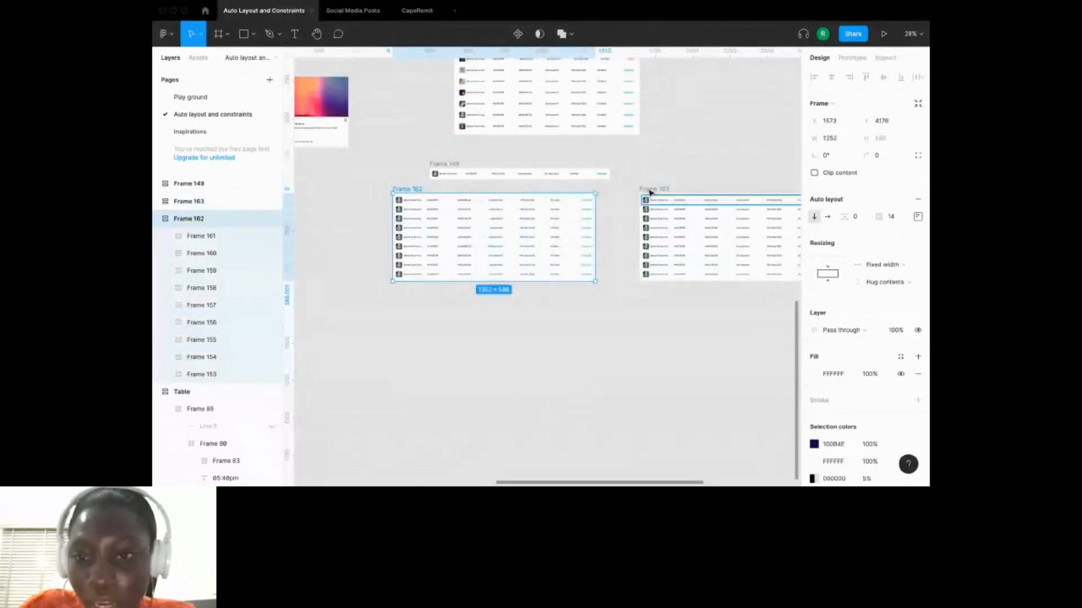
Change the original nine-row table frame's auto layout spacing mode to Space between.
{"action": "left_click", "coordinate": [650, 191]}
{"action": "left_click", "coordinate": [918, 217]}
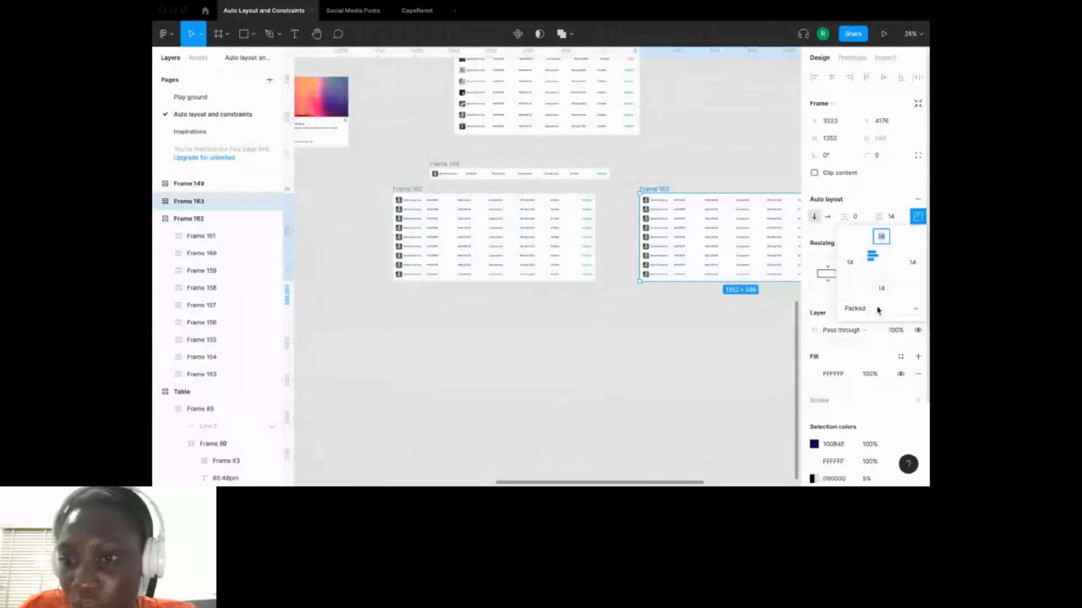
{"action": "left_click", "coordinate": [878, 309]}
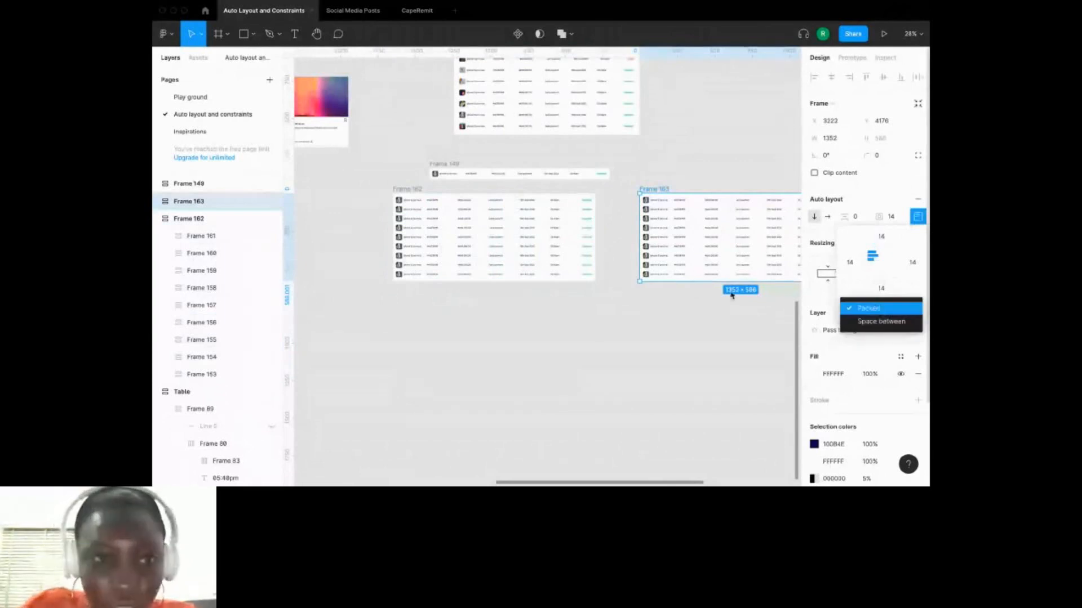
{"action": "left_click", "coordinate": [408, 189]}
{"action": "scroll", "coordinate": [417, 160], "scroll_direction": "right", "scroll_amount": 2}
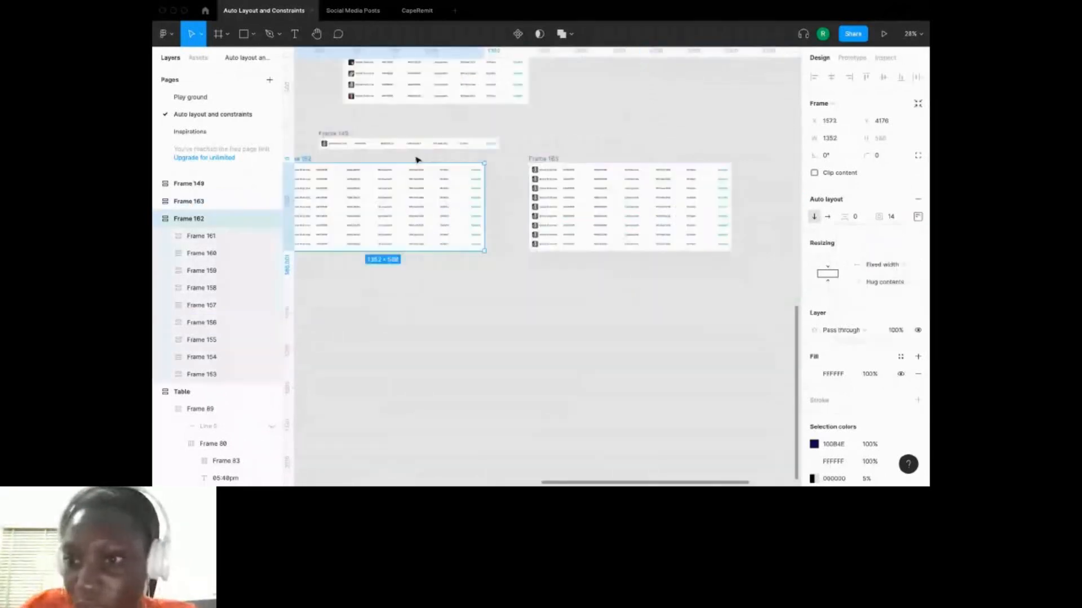
{"action": "scroll", "coordinate": [417, 160], "scroll_direction": "left", "scroll_amount": 3}
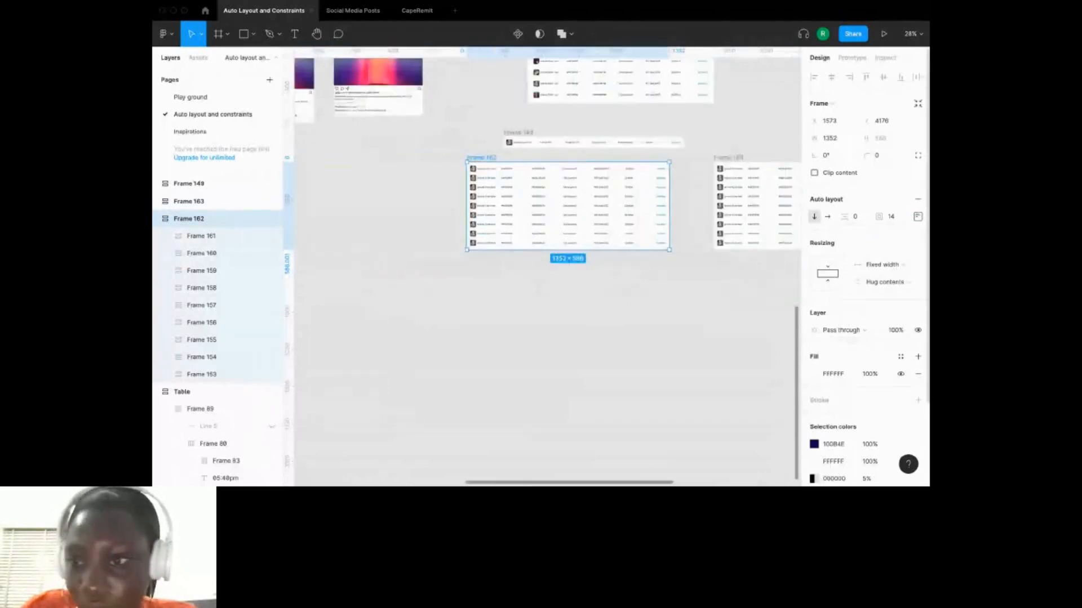
{"action": "left_click", "coordinate": [917, 217]}
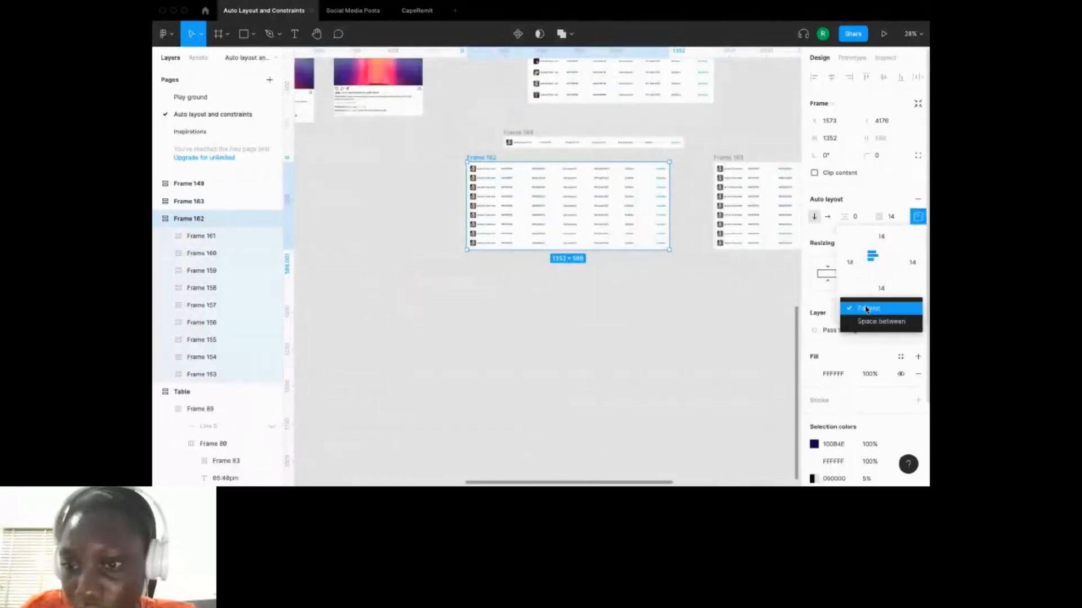
{"action": "left_click", "coordinate": [881, 321]}
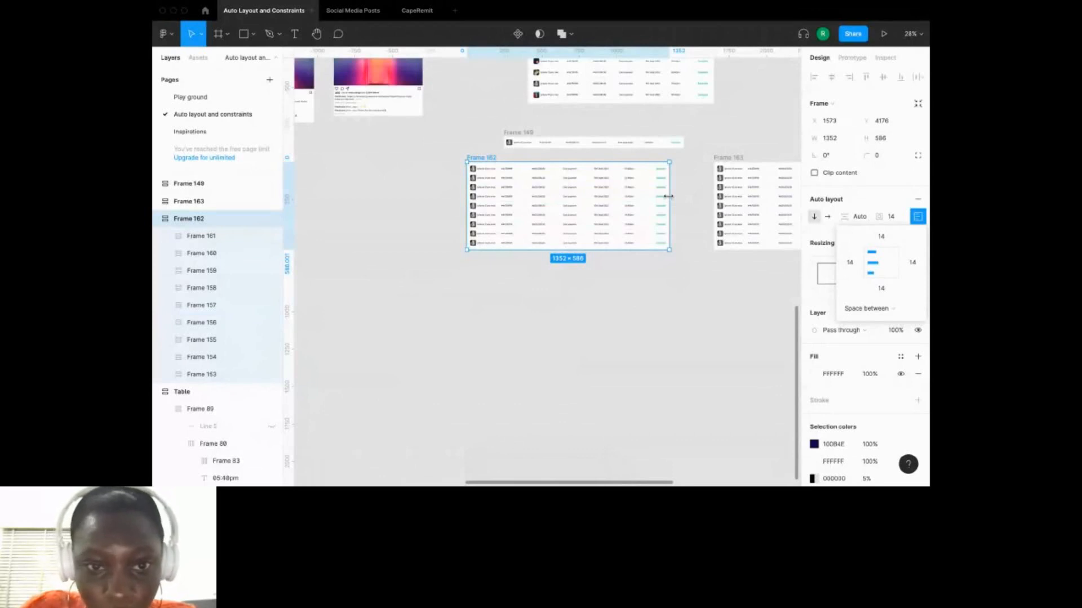
Narrow the original nine-row table frame horizontally to test how its rows respond.
{"action": "left_click", "coordinate": [522, 174]}
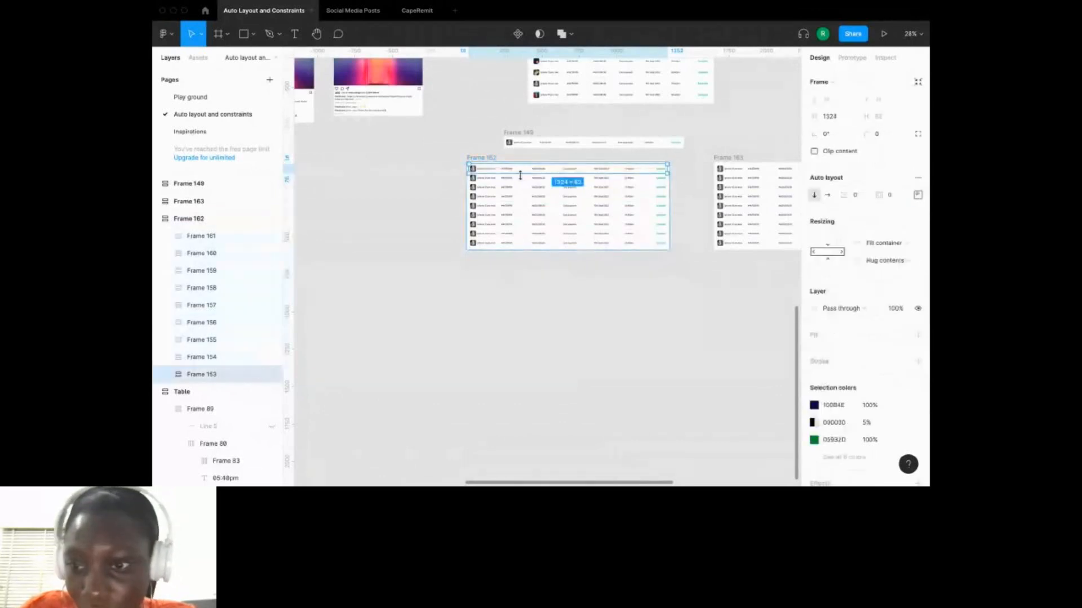
{"action": "key", "text": "Escape"}
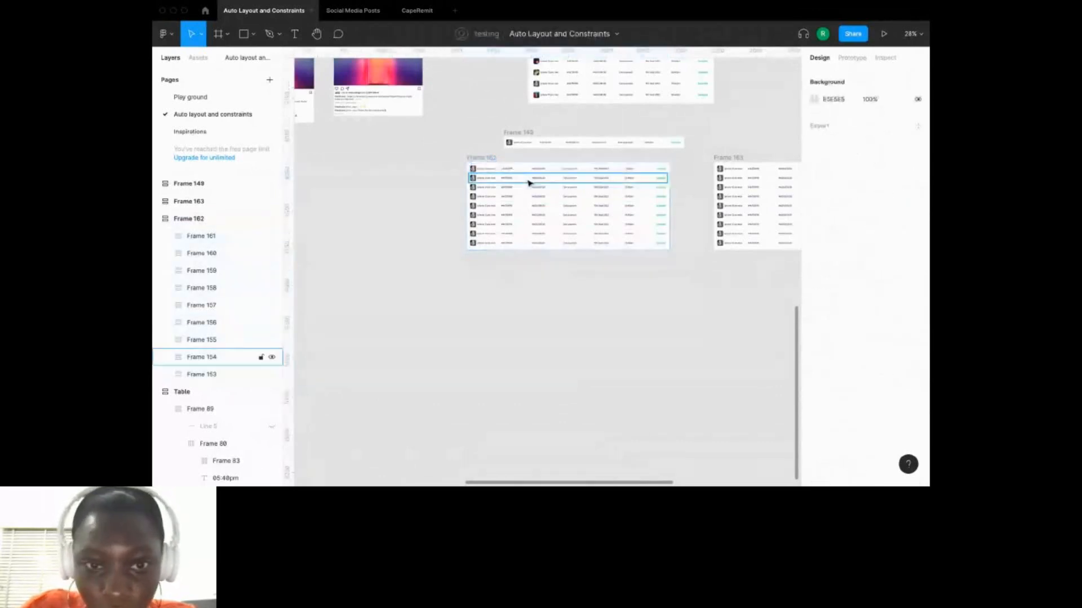
{"action": "left_click", "coordinate": [496, 161]}
{"action": "left_click_drag", "start_coordinate": [669, 202], "coordinate": [578, 203]}
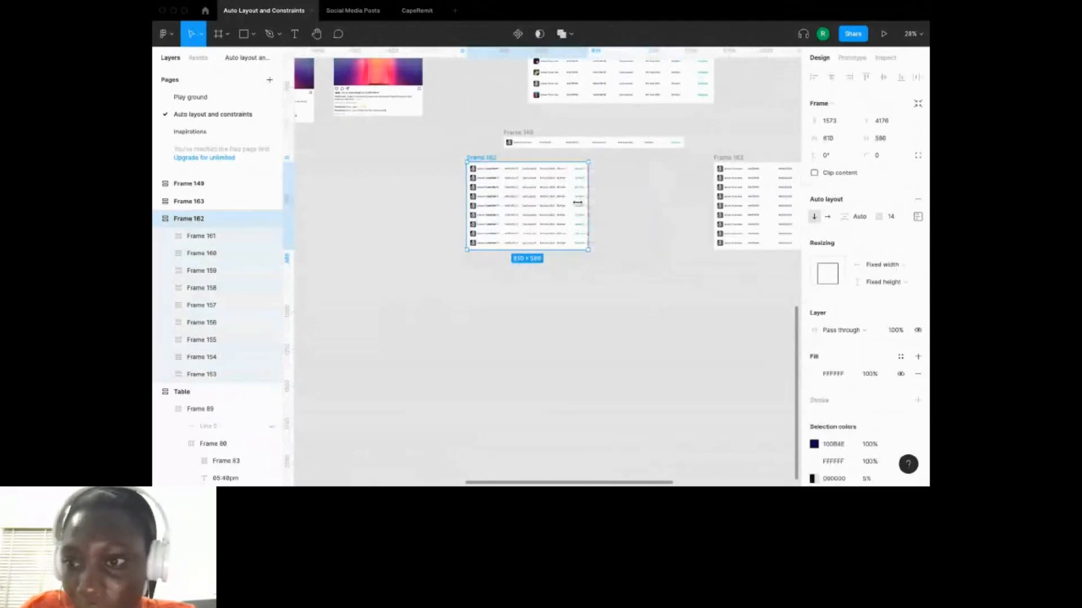
{"action": "left_click_drag", "start_coordinate": [578, 203], "coordinate": [592, 203]}
Narrow the duplicate table frame to about 1222 wide, keeping its spacing mode Packed.
{"action": "scroll", "coordinate": [620, 203], "scroll_direction": "right", "scroll_amount": 5}
{"action": "left_click", "coordinate": [670, 203]}
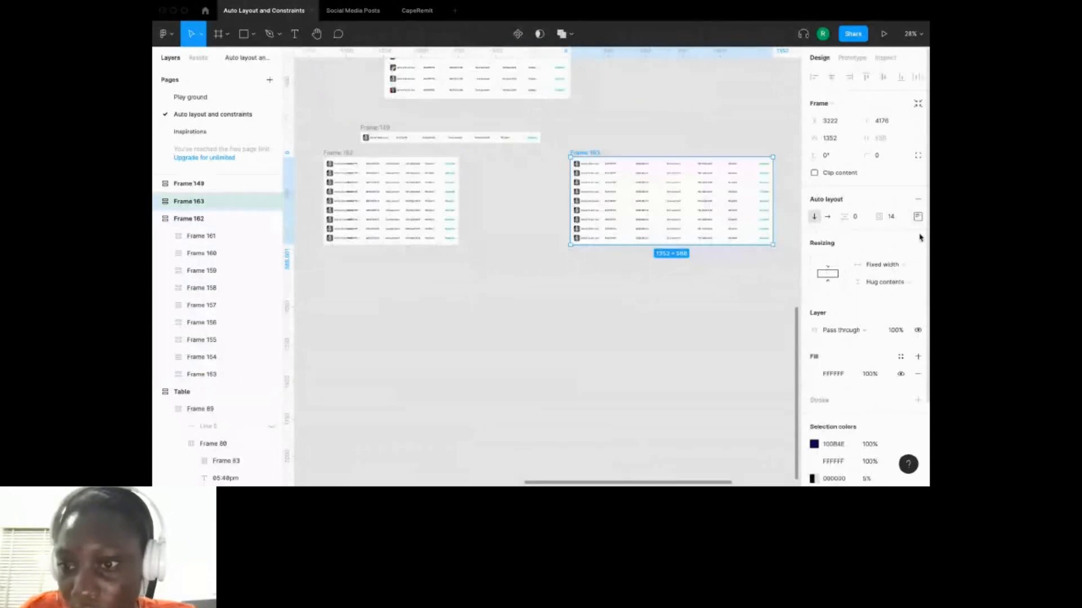
{"action": "left_click", "coordinate": [918, 217]}
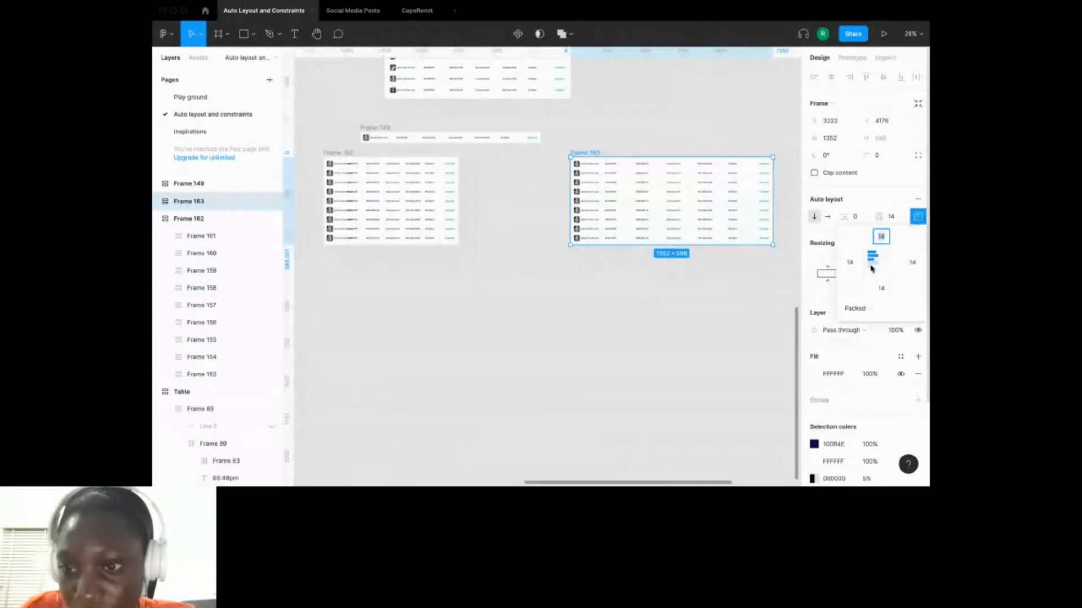
{"action": "left_click", "coordinate": [772, 175]}
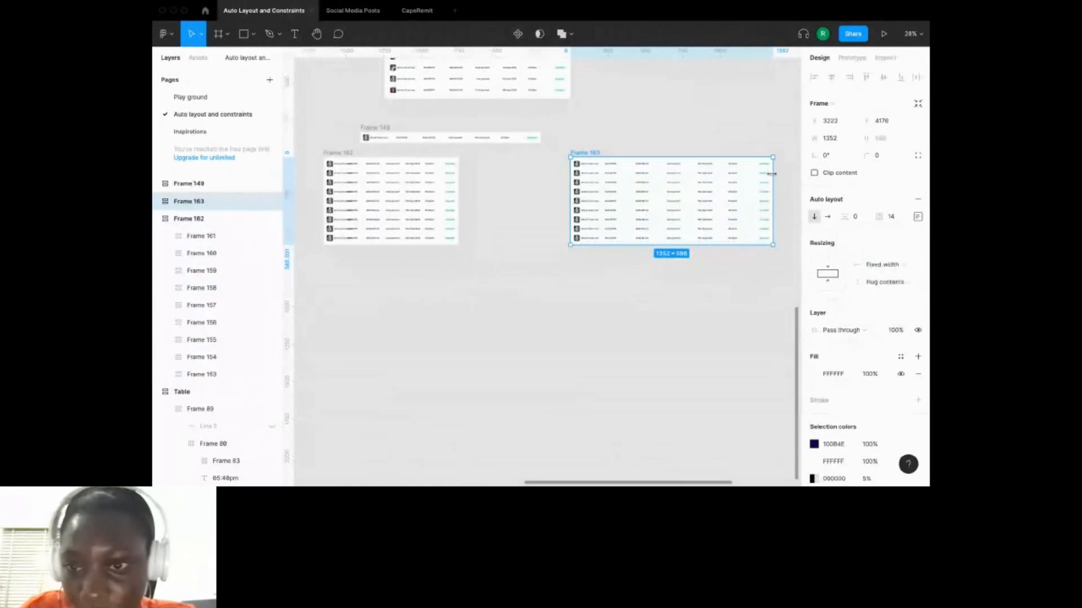
{"action": "left_click_drag", "start_coordinate": [772, 174], "coordinate": [744, 182]}
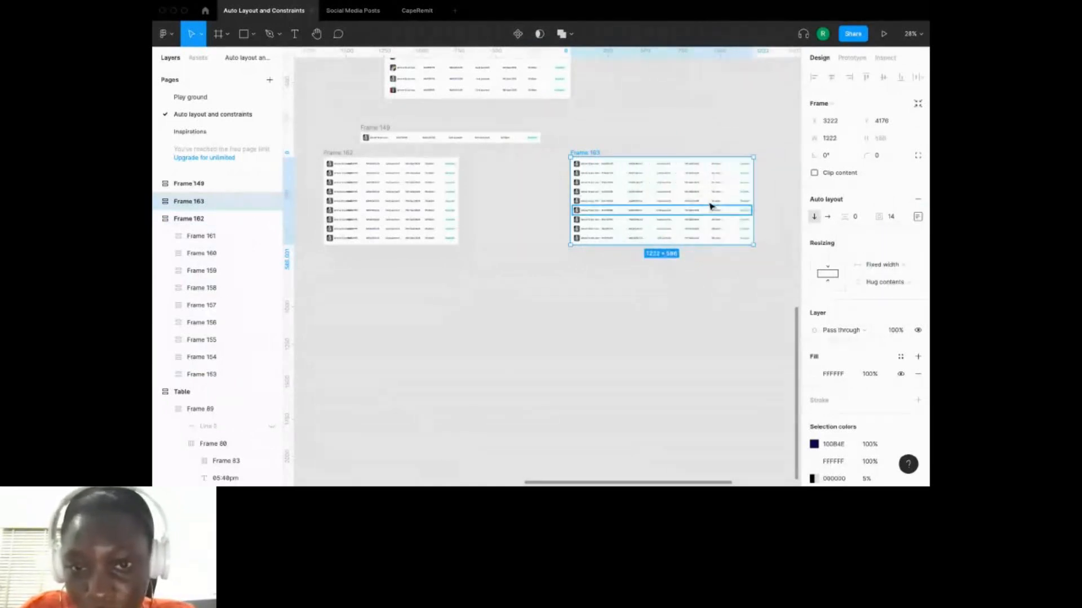
Select all nine row frames in the duplicate table and set their auto layout spacing mode to Space between.
{"action": "scroll", "coordinate": [711, 206], "scroll_direction": "up", "scroll_amount": 5}
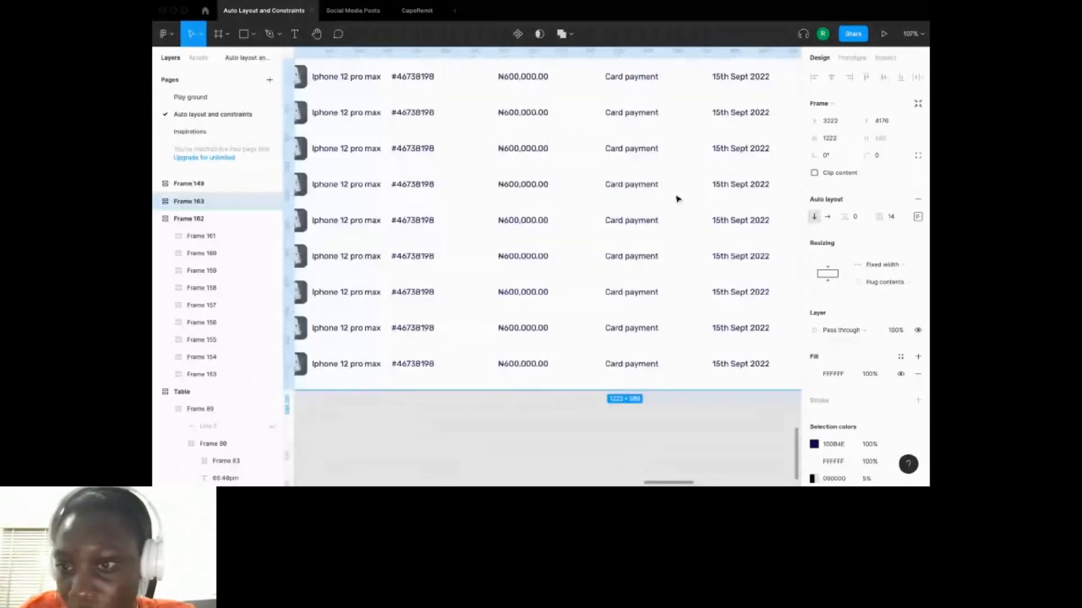
{"action": "scroll", "coordinate": [678, 199], "scroll_direction": "down", "scroll_amount": 3}
{"action": "left_click", "coordinate": [581, 163]}
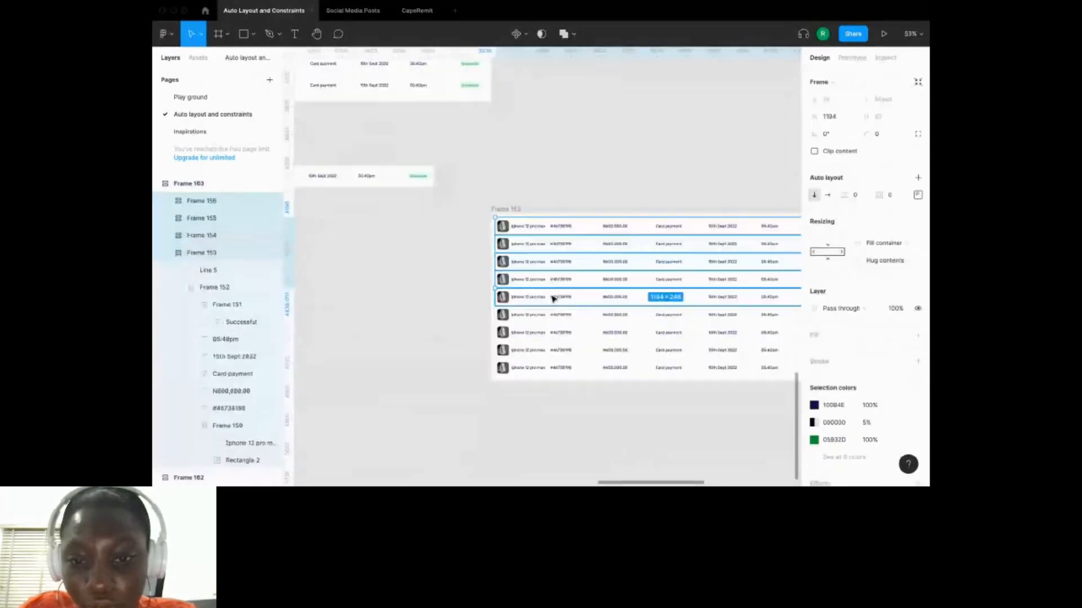
{"action": "left_click", "coordinate": [552, 299], "text": "shift"}
{"action": "left_click", "coordinate": [551, 317], "text": "shift"}
{"action": "left_click", "coordinate": [554, 369], "text": "shift"}
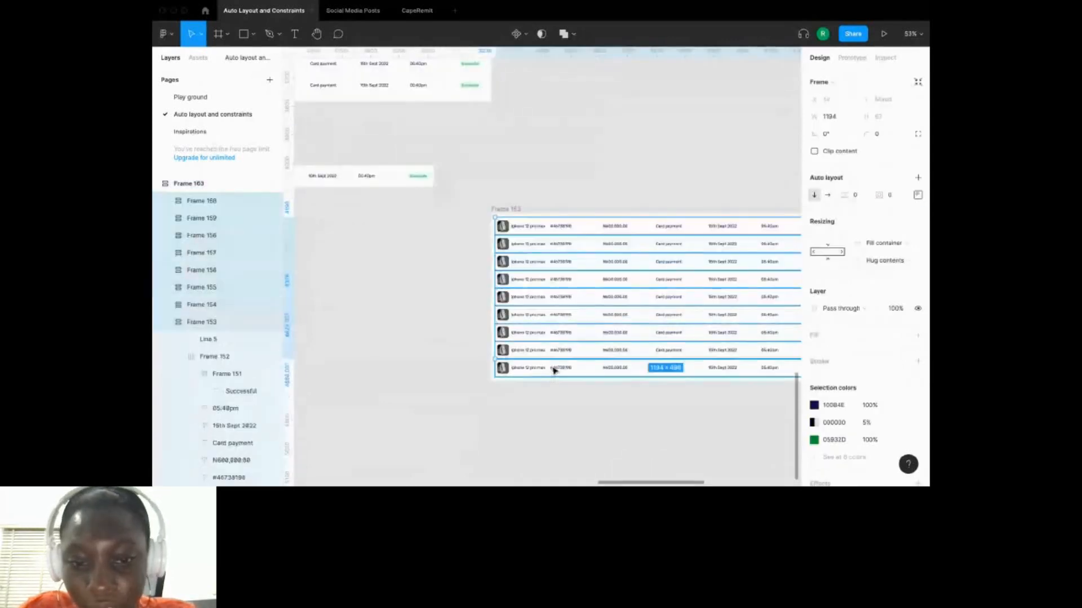
{"action": "left_click", "coordinate": [554, 370], "text": "shift"}
{"action": "left_click", "coordinate": [918, 195]}
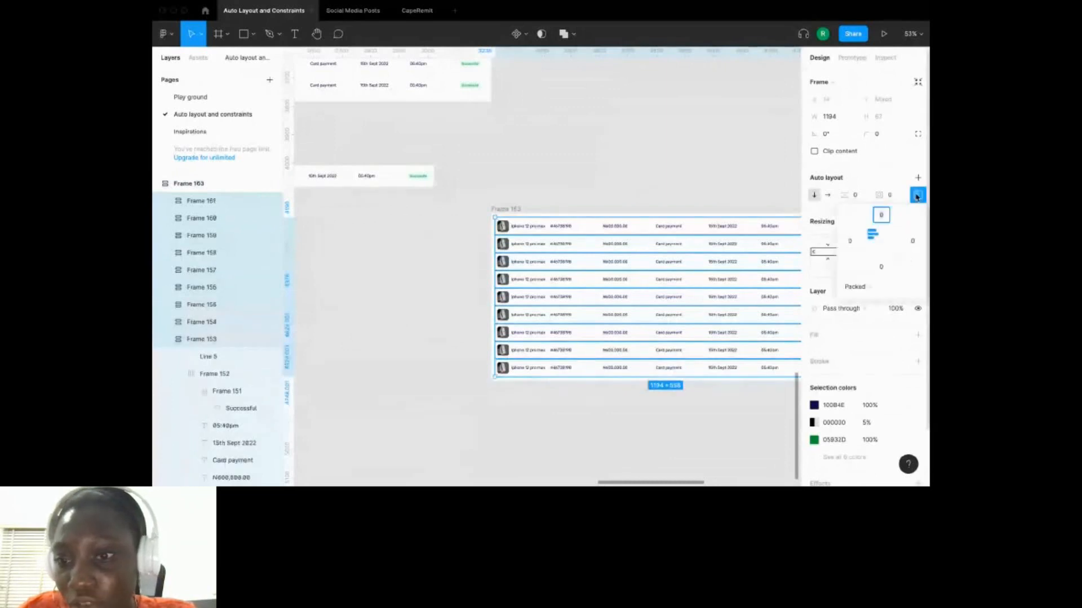
{"action": "left_click", "coordinate": [856, 287]}
{"action": "left_click", "coordinate": [866, 300]}
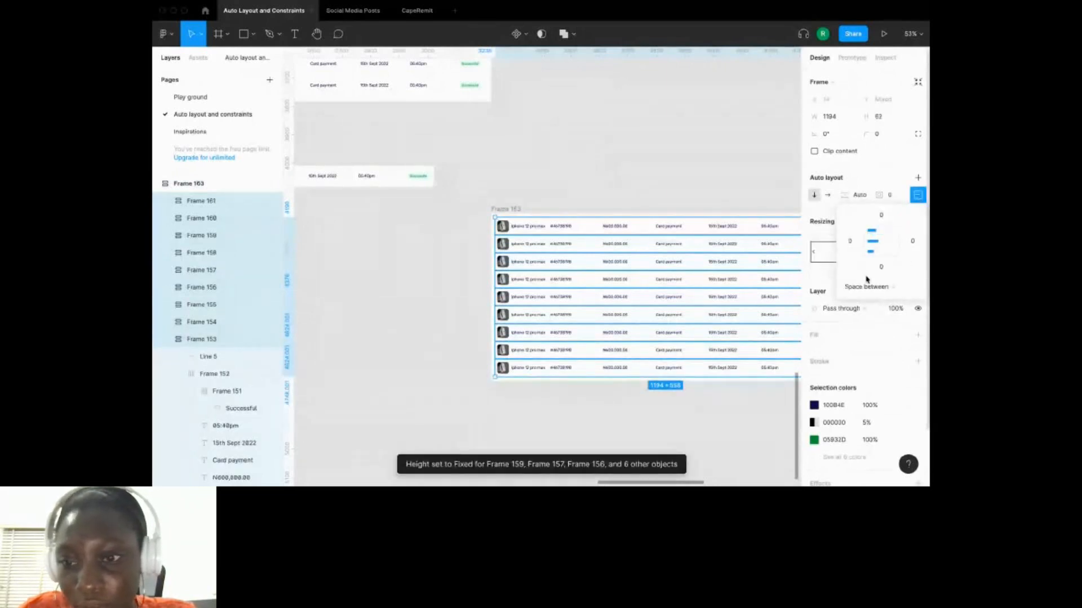
{"action": "left_click", "coordinate": [558, 386]}
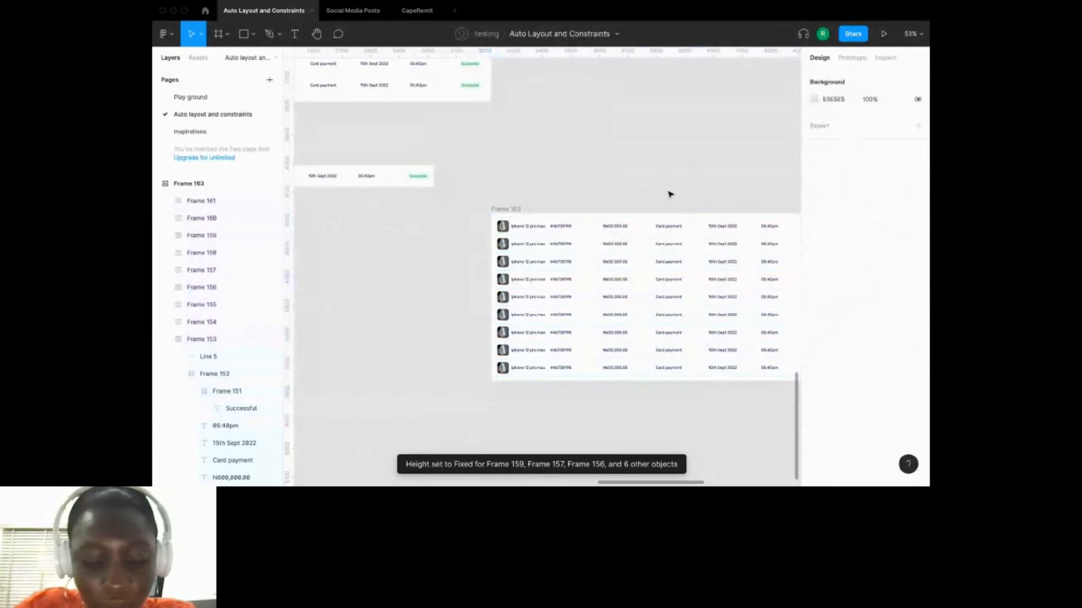
{"action": "key", "text": "super+z"}
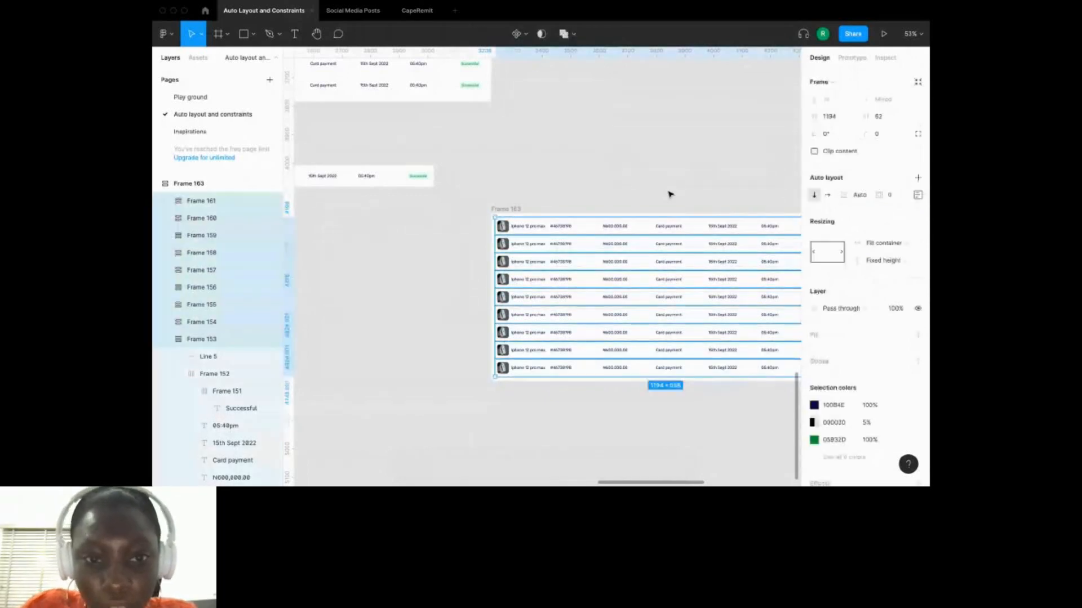
Move the Bottom Navigation frame copy slightly up and left on the empty canvas below the class area.
{"action": "scroll", "coordinate": [560, 150], "scroll_direction": "down", "scroll_amount": 5}
{"action": "scroll", "coordinate": [565, 157], "scroll_direction": "up", "scroll_amount": 3}
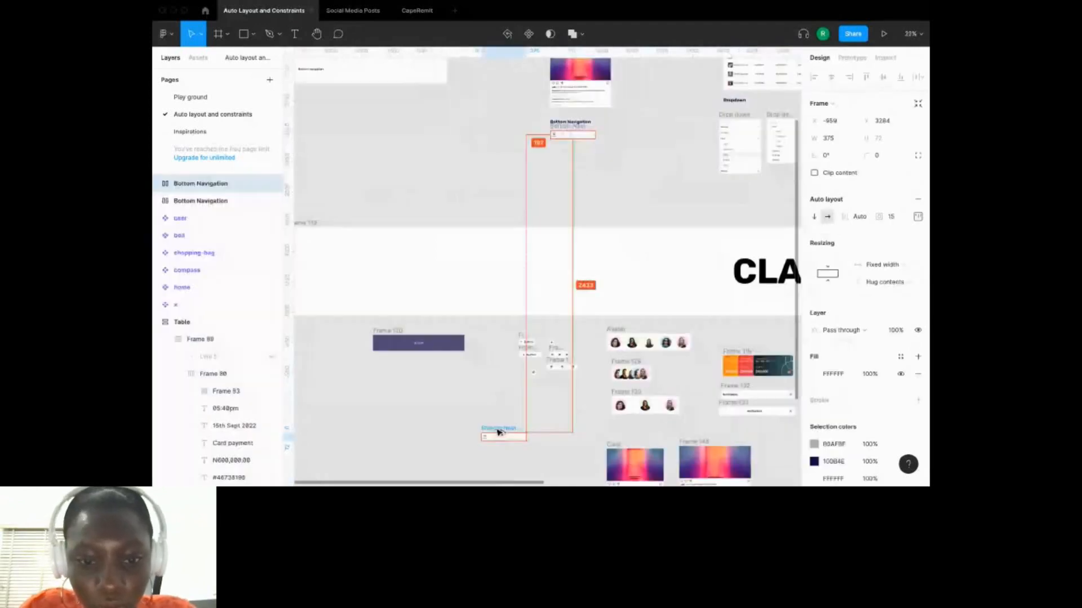
{"action": "left_click_drag", "start_coordinate": [497, 434], "coordinate": [477, 427]}
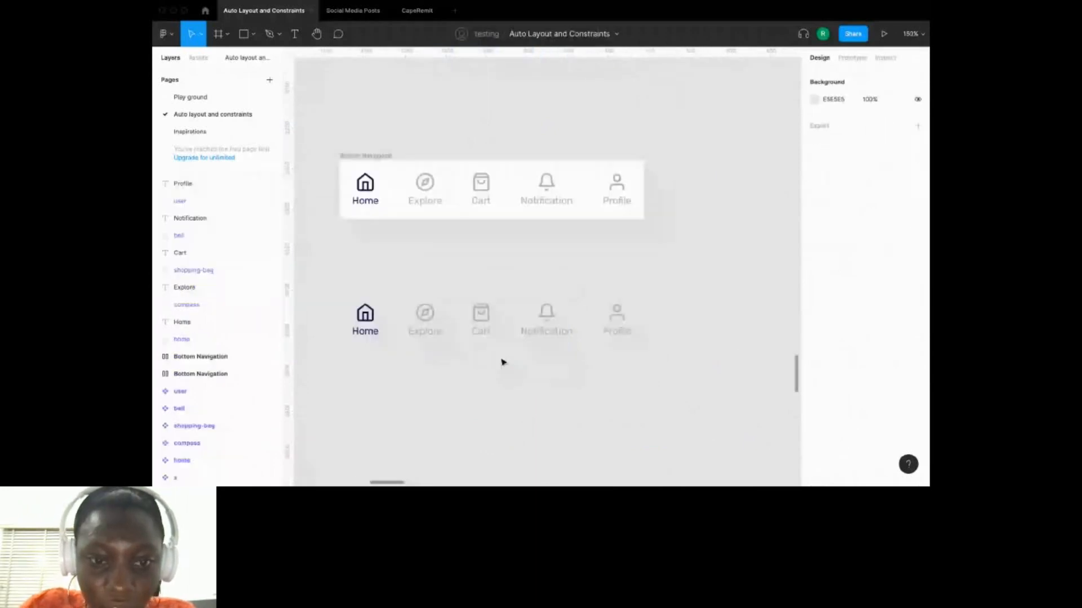
Wrap the loose Home and Explore icon-and-label pairs in separate vertical auto layout frames, centring the Explore frame's contents.
{"action": "left_click_drag", "start_coordinate": [445, 335], "coordinate": [458, 282]}
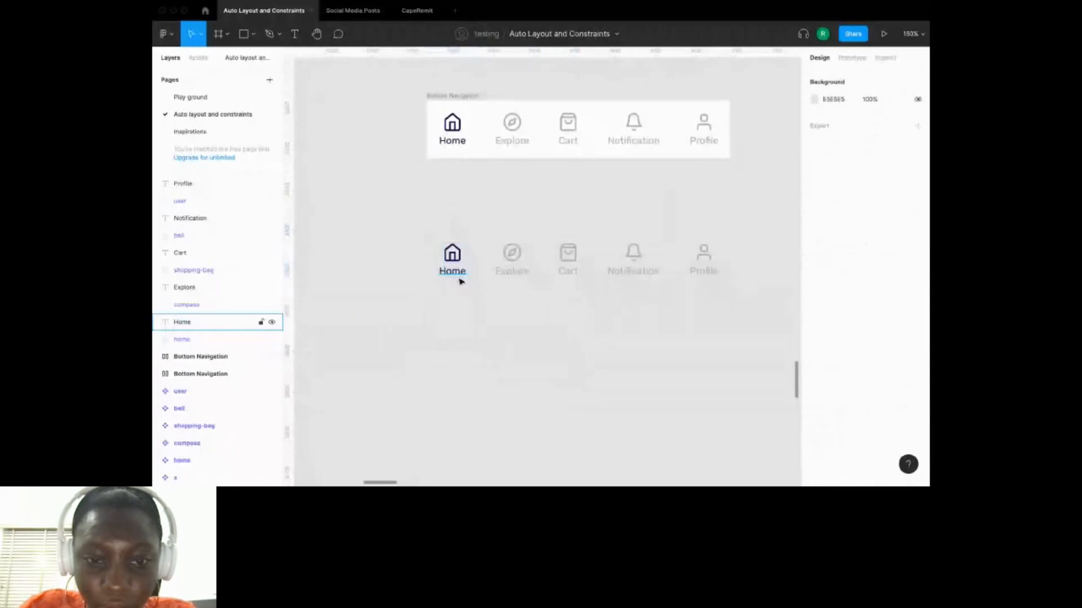
{"action": "left_click", "coordinate": [459, 278]}
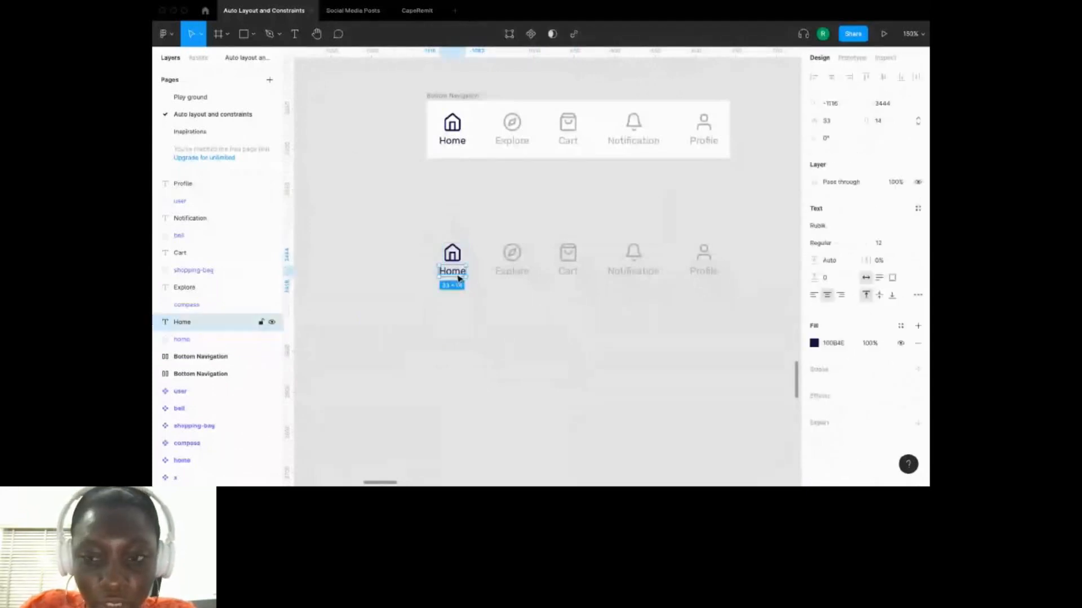
{"action": "scroll", "coordinate": [471, 309], "scroll_direction": "left", "scroll_amount": 2}
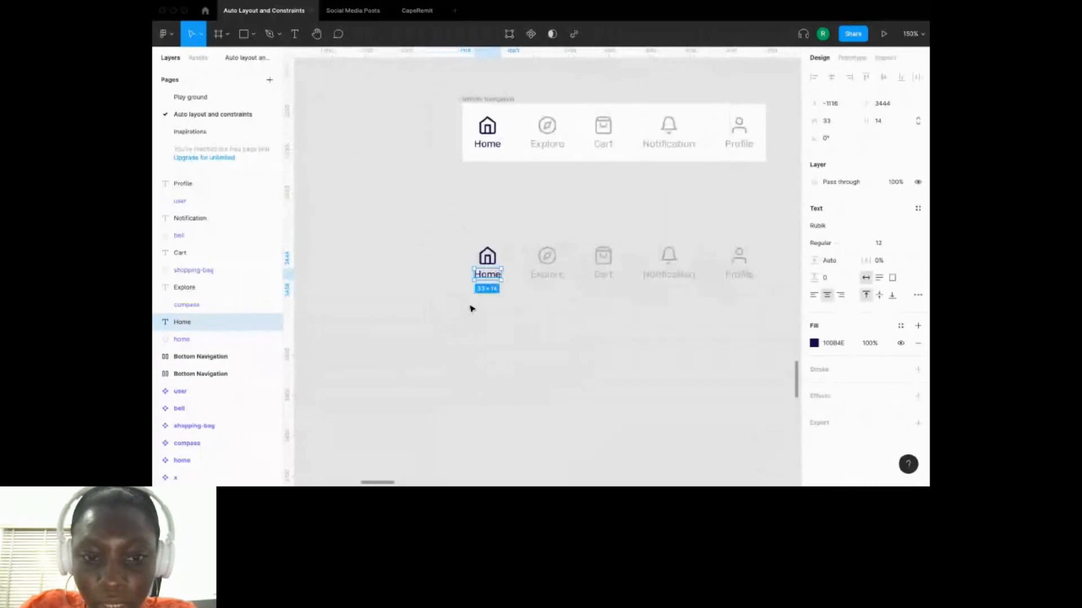
{"action": "left_click_drag", "start_coordinate": [507, 317], "coordinate": [465, 233]}
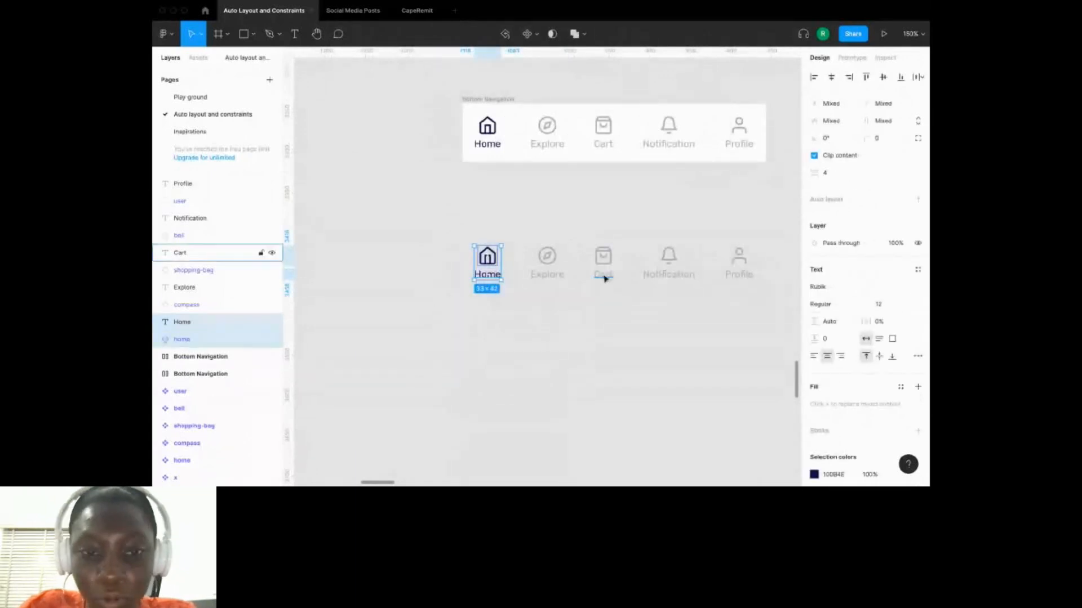
{"action": "left_click", "coordinate": [918, 201]}
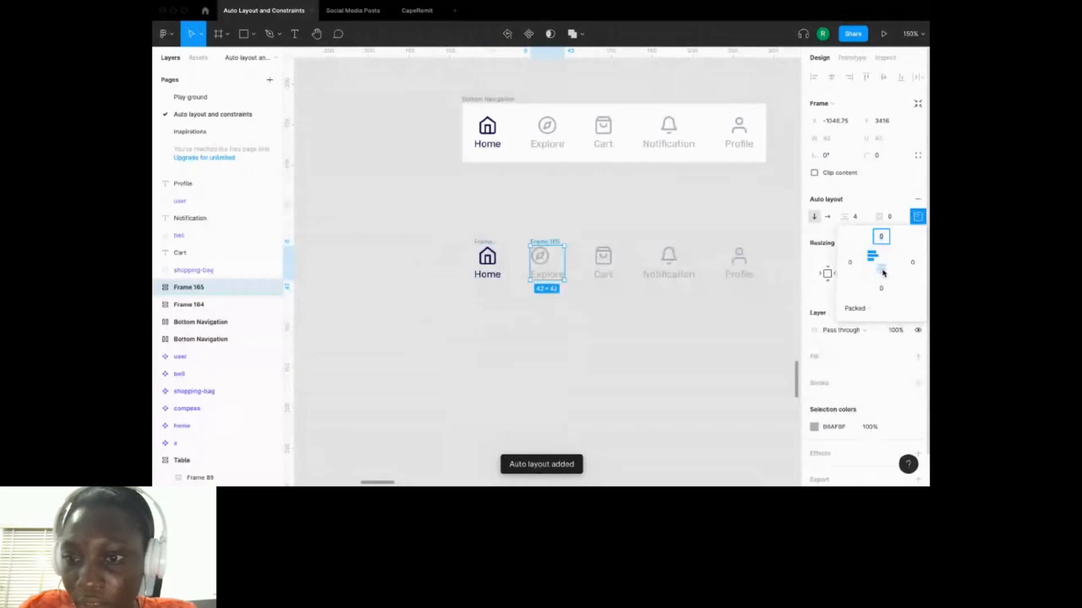
{"action": "left_click", "coordinate": [882, 263]}
Wrap the loose Cart, Notification and Profile icon-and-label pairs in separate vertical auto layout frames with centred contents.
{"action": "left_click", "coordinate": [614, 294]}
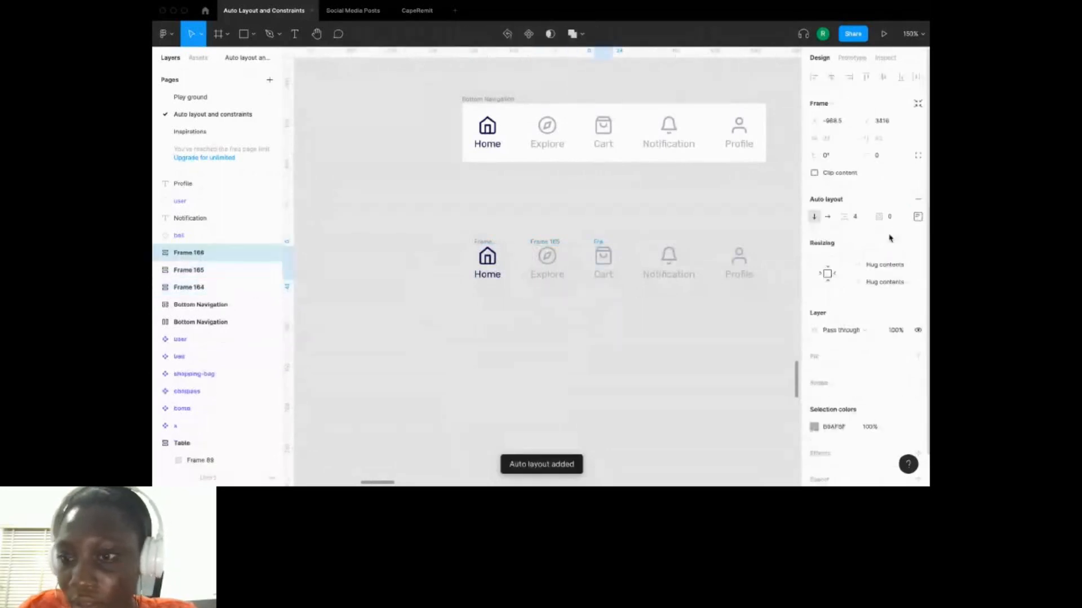
{"action": "left_click", "coordinate": [918, 216]}
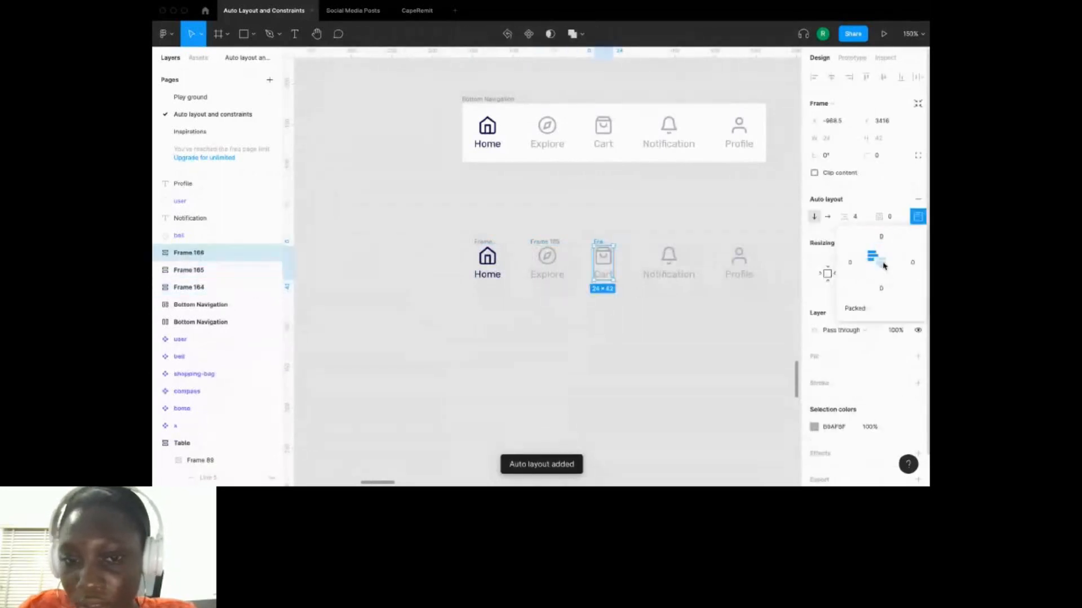
{"action": "left_click_drag", "start_coordinate": [676, 326], "coordinate": [659, 215]}
{"action": "key", "text": "shift+a"}
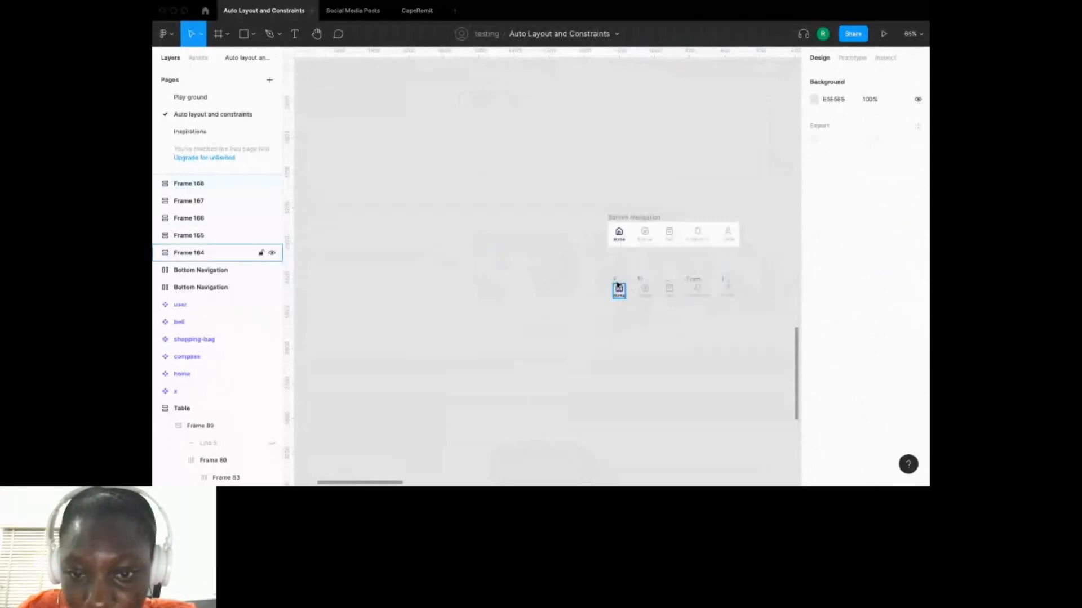
Combine the five loose navigation item frames into one horizontal auto layout frame with packed spacing.
{"action": "left_click_drag", "start_coordinate": [606, 273], "coordinate": [763, 294]}
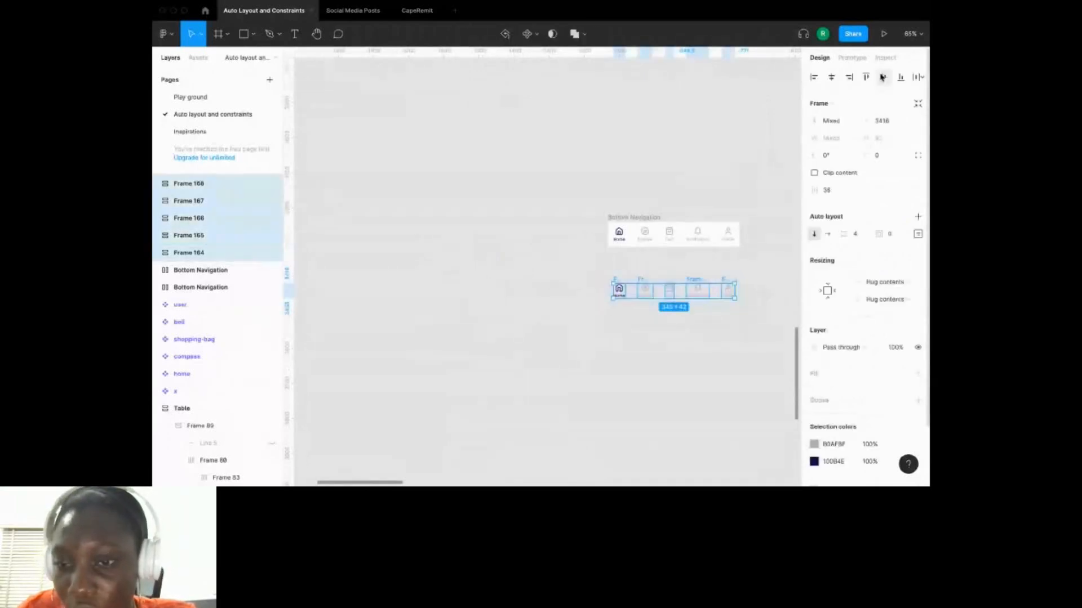
{"action": "left_click", "coordinate": [918, 218]}
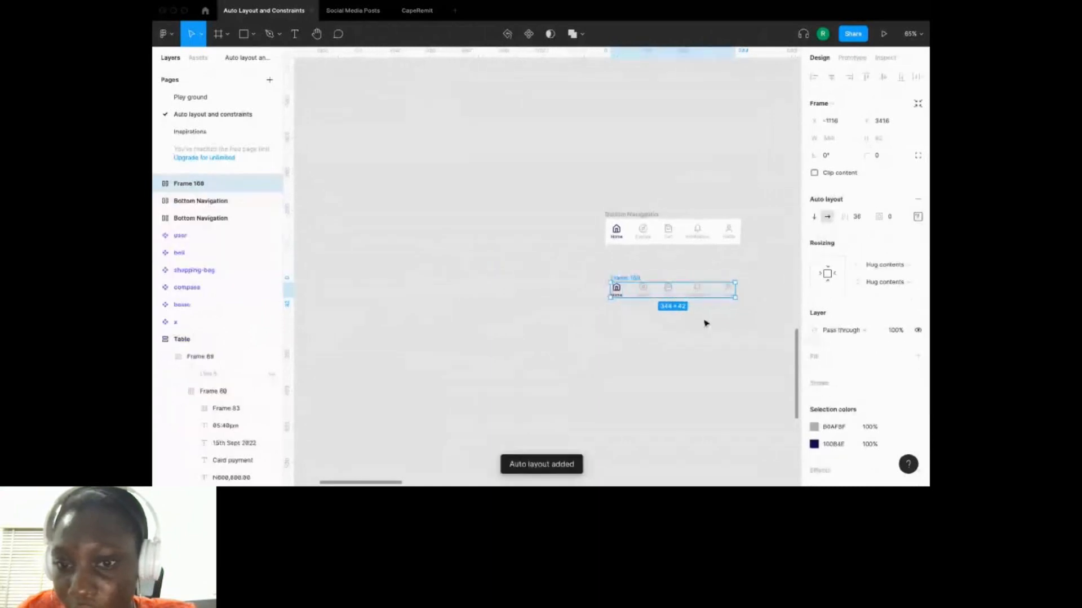
{"action": "scroll", "coordinate": [706, 324], "scroll_direction": "up", "scroll_amount": 5}
{"action": "left_click", "coordinate": [917, 217]}
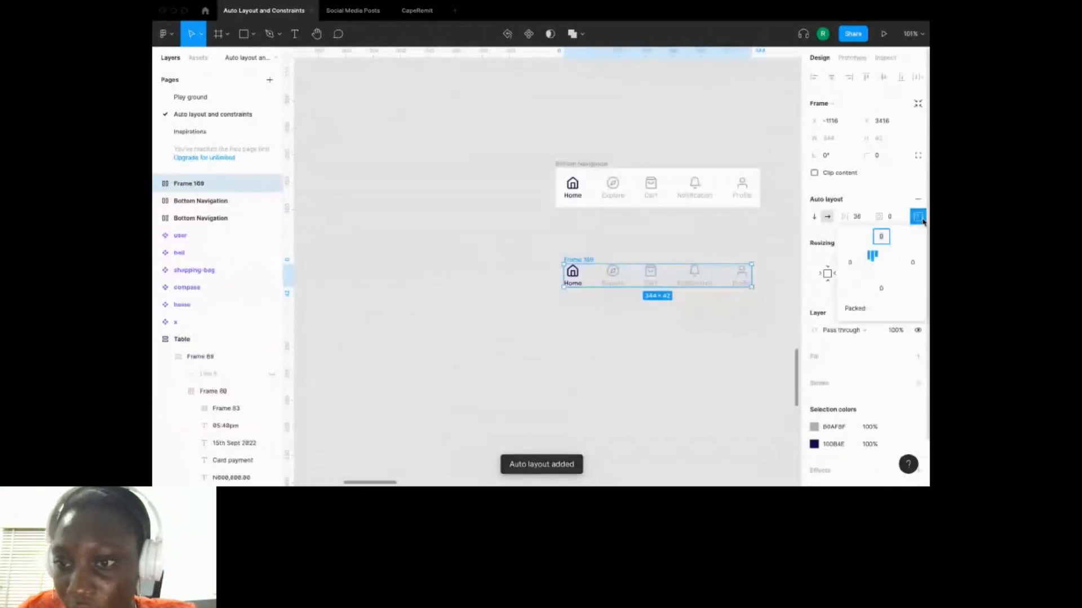
{"action": "left_click", "coordinate": [664, 324]}
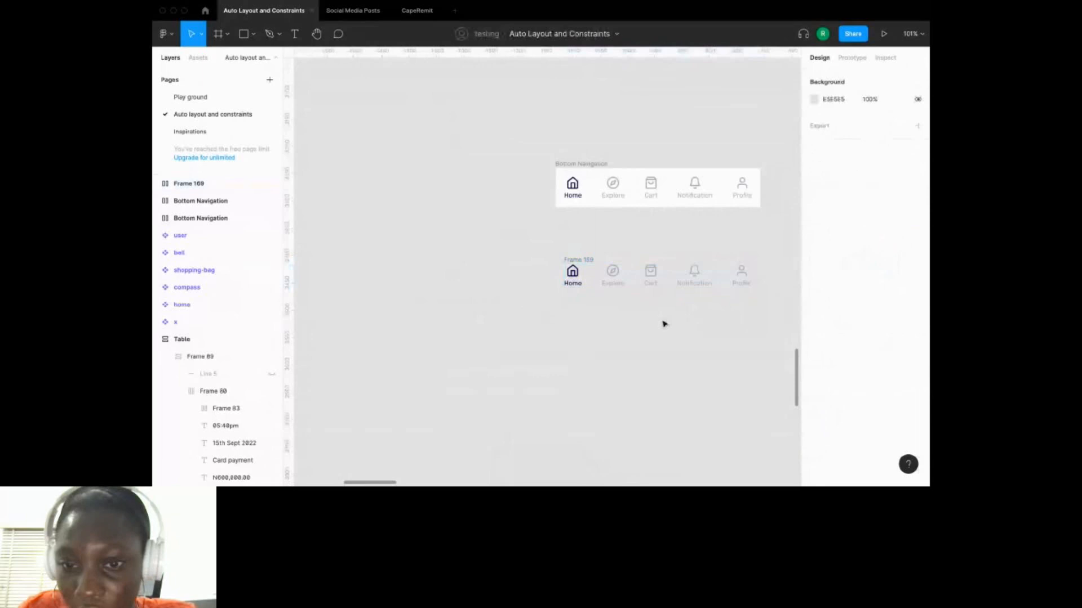
Set the new navigation frame's padding to 15 and add a white FFFFFF fill.
{"action": "left_click", "coordinate": [597, 281]}
{"action": "left_click_drag", "start_coordinate": [877, 219], "coordinate": [897, 220]}
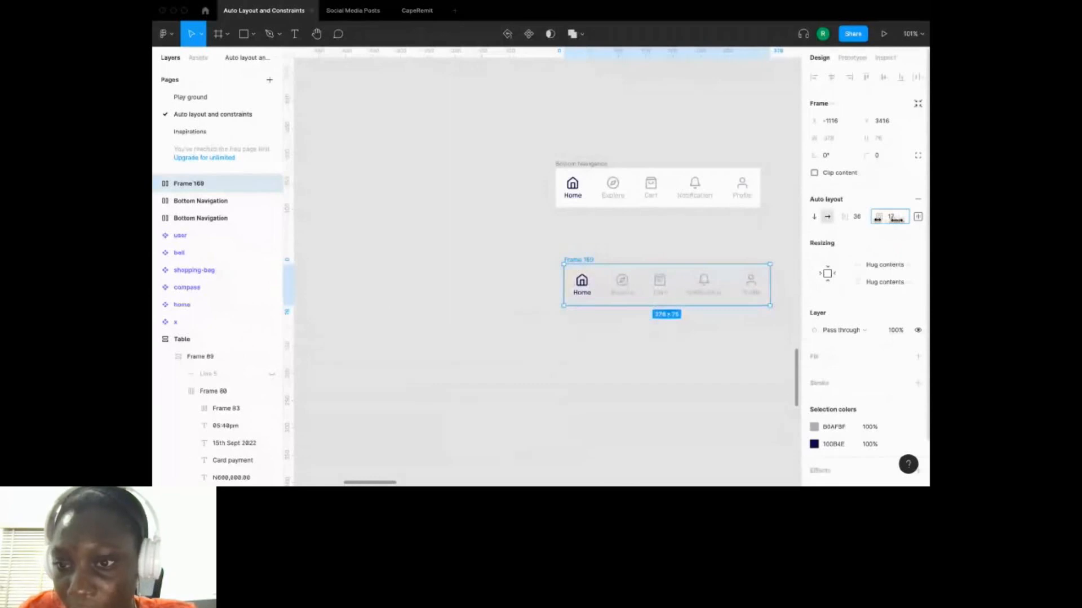
{"action": "left_click_drag", "start_coordinate": [896, 220], "coordinate": [892, 220]}
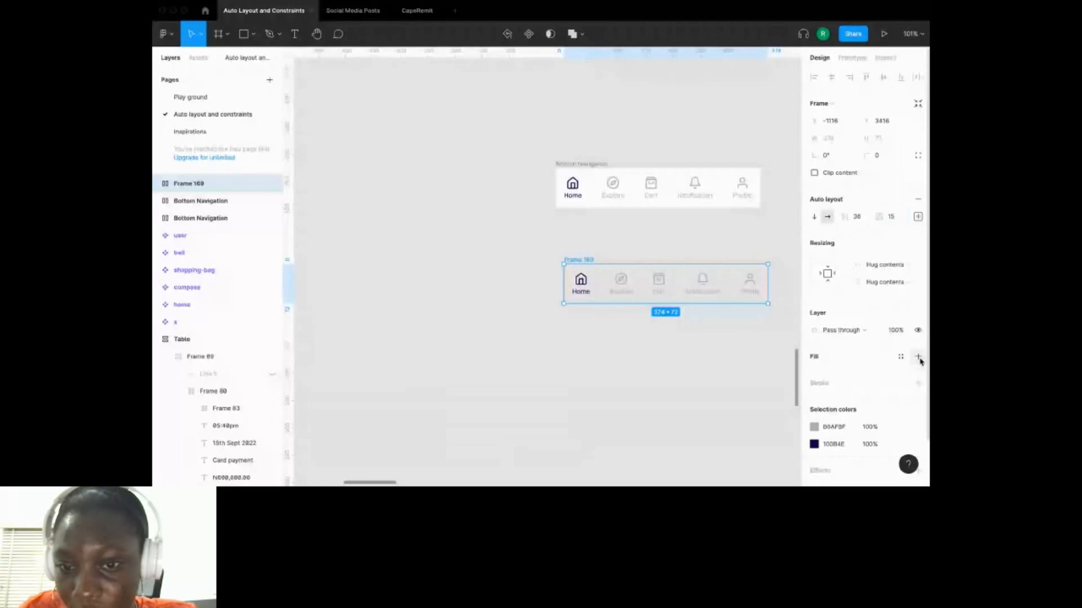
{"action": "left_click", "coordinate": [918, 358]}
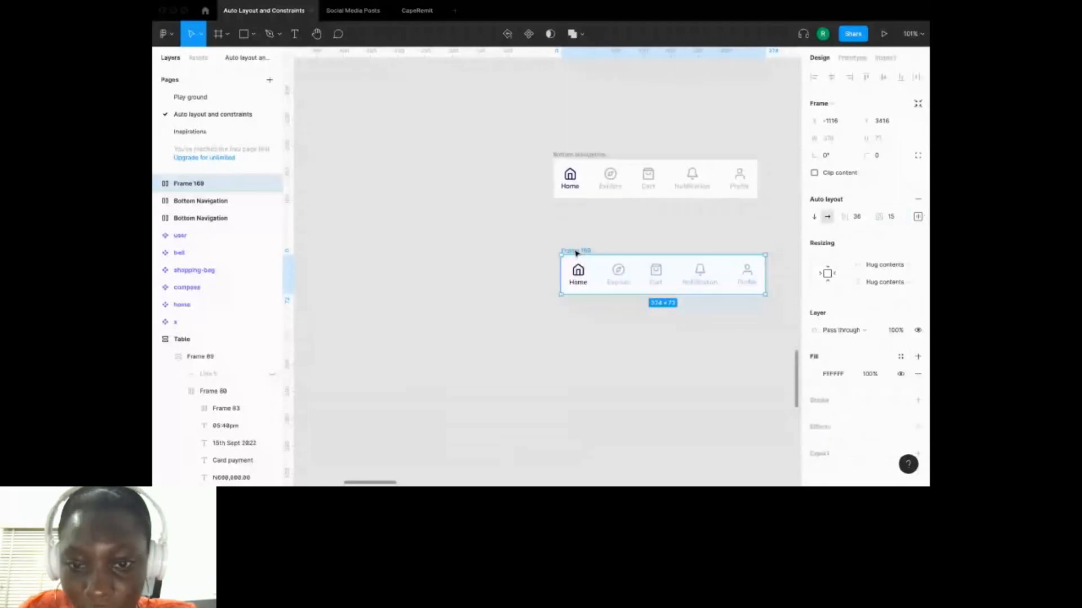
Move the new navigation frame directly beneath the original to X -1131, Y 3403, and try the original frame's width handle.
{"action": "left_click_drag", "start_coordinate": [575, 253], "coordinate": [567, 246]}
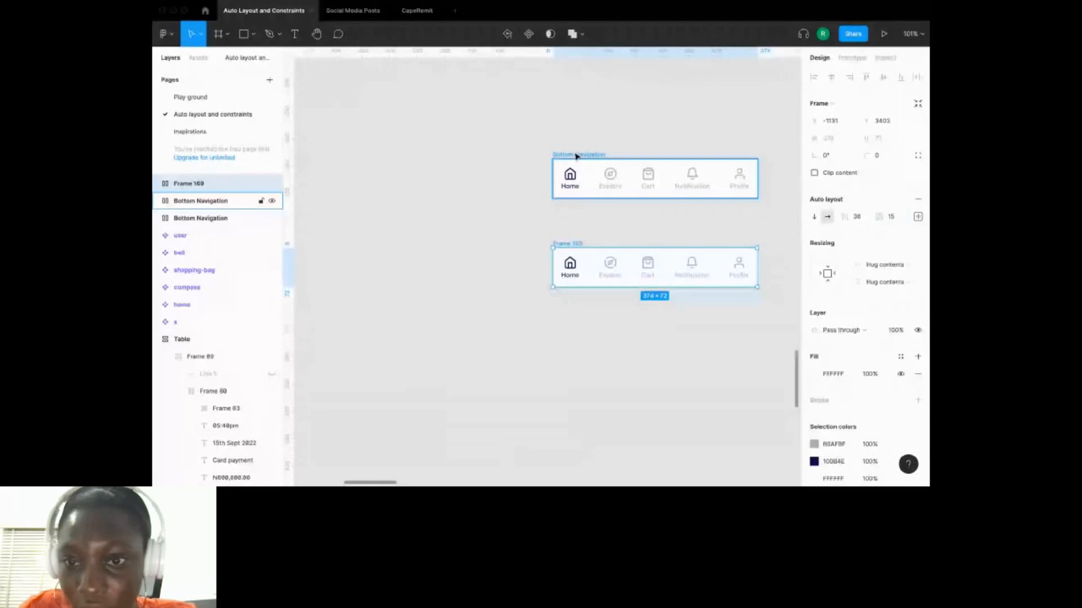
{"action": "left_click", "coordinate": [576, 155]}
{"action": "mouse_move", "coordinate": [758, 179]}
{"action": "left_mouse_down"}
{"action": "mouse_move", "coordinate": [665, 180]}
{"action": "mouse_move", "coordinate": [788, 180]}
{"action": "mouse_move", "coordinate": [757, 179]}
{"action": "left_mouse_up"}
Set the horizontal resizing of the Home, Explore, Cart, Notification and Profile item frames in the new navigation to Fill container.
{"action": "left_click", "coordinate": [571, 274]}
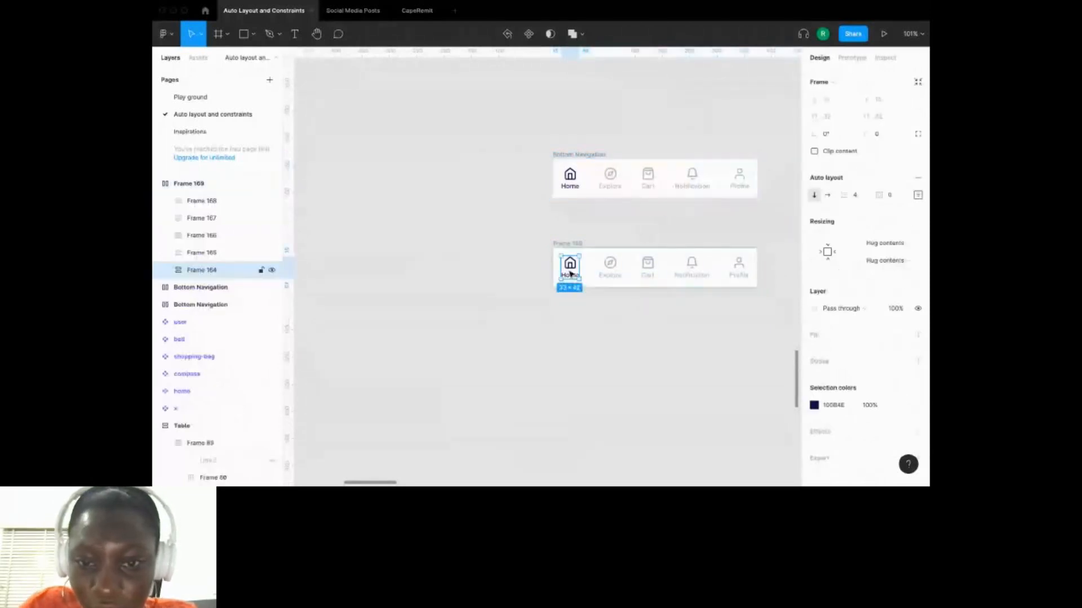
{"action": "left_click", "coordinate": [886, 244]}
{"action": "left_click", "coordinate": [885, 257]}
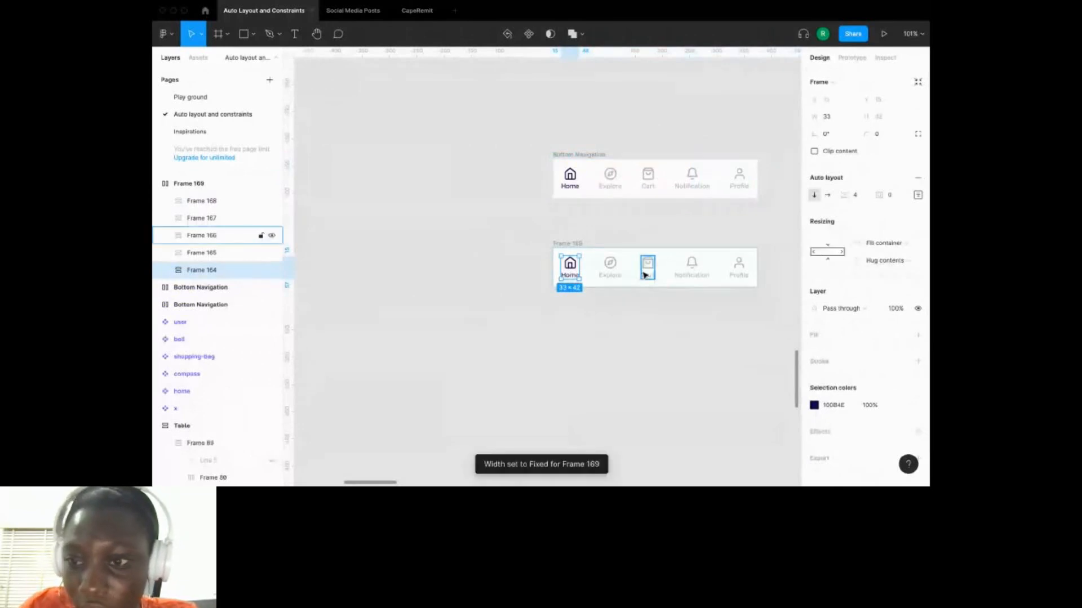
{"action": "left_click", "coordinate": [609, 268]}
{"action": "left_click", "coordinate": [884, 243]}
{"action": "left_click", "coordinate": [877, 257]}
{"action": "left_click", "coordinate": [653, 269]}
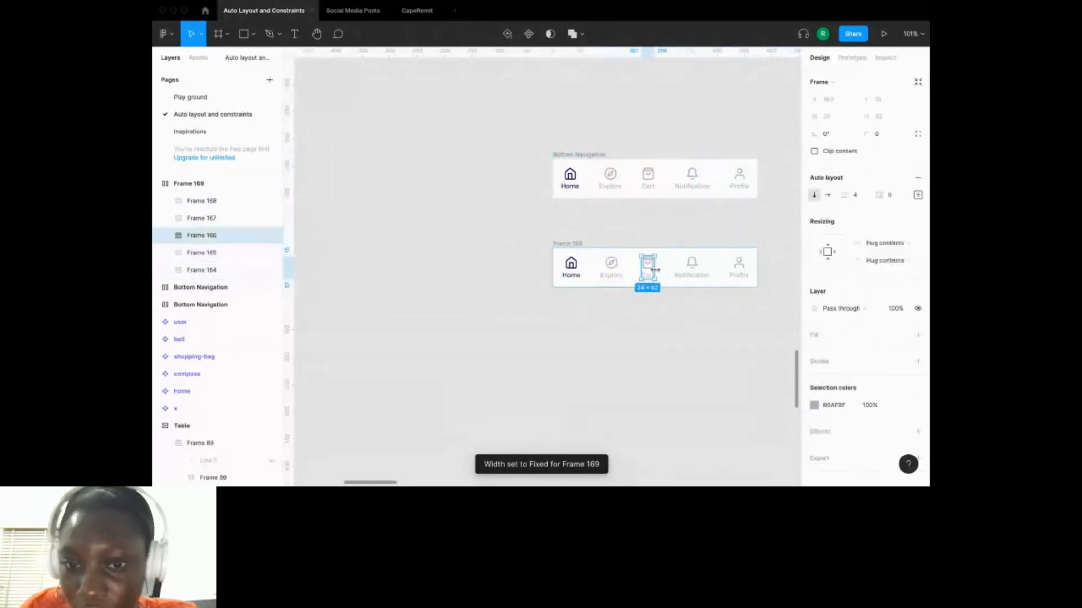
{"action": "left_click", "coordinate": [697, 276]}
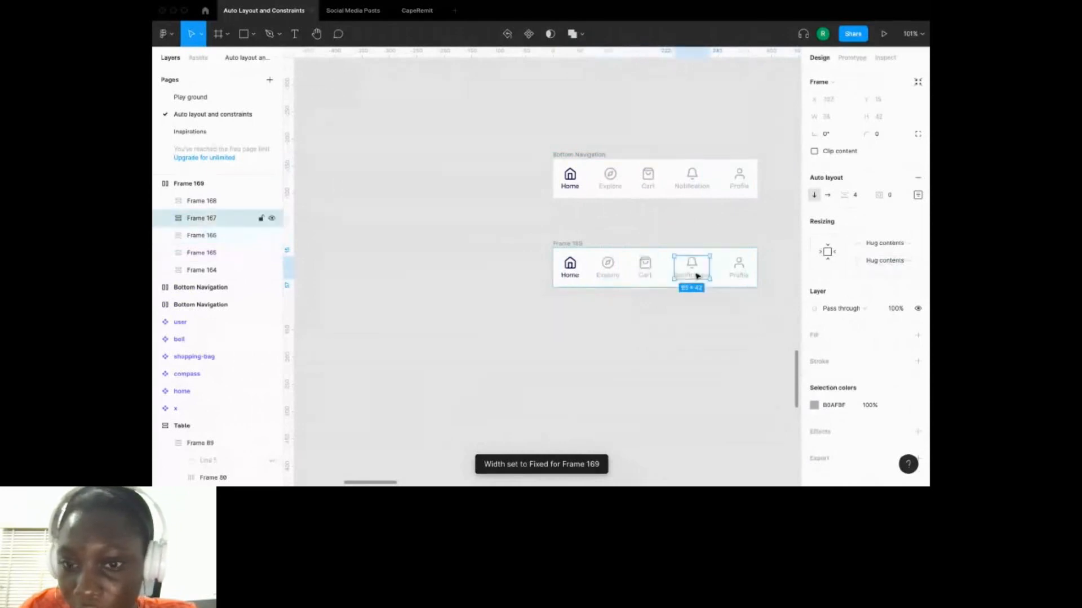
{"action": "left_click", "coordinate": [739, 268]}
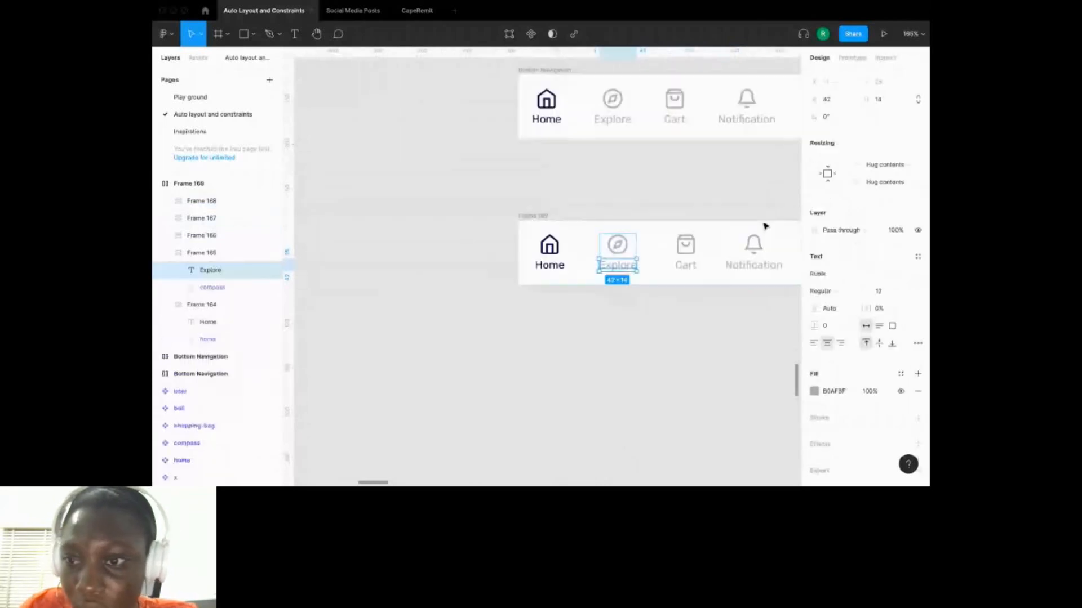
Set the text labels inside the new navigation's items, including Cart and Notification, to Fill container width.
{"action": "left_click", "coordinate": [692, 272]}
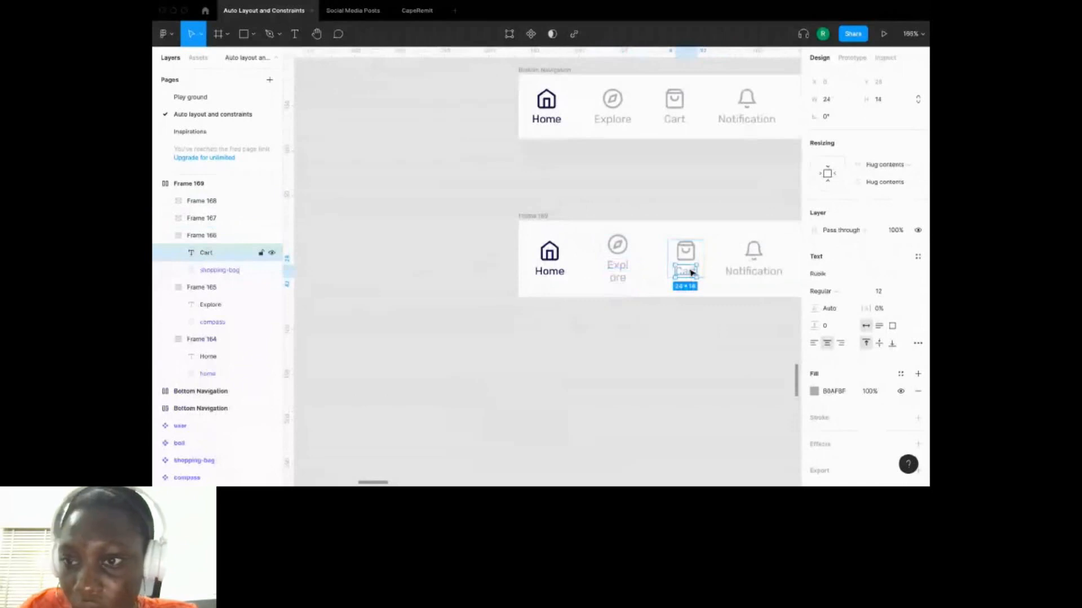
{"action": "left_click", "coordinate": [835, 173]}
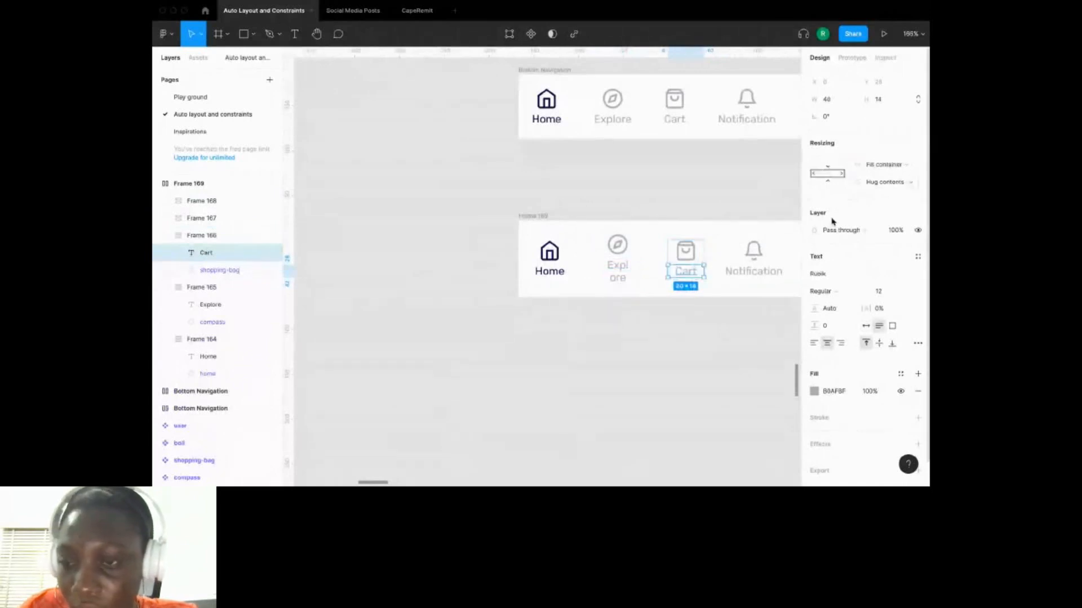
{"action": "left_click", "coordinate": [753, 271]}
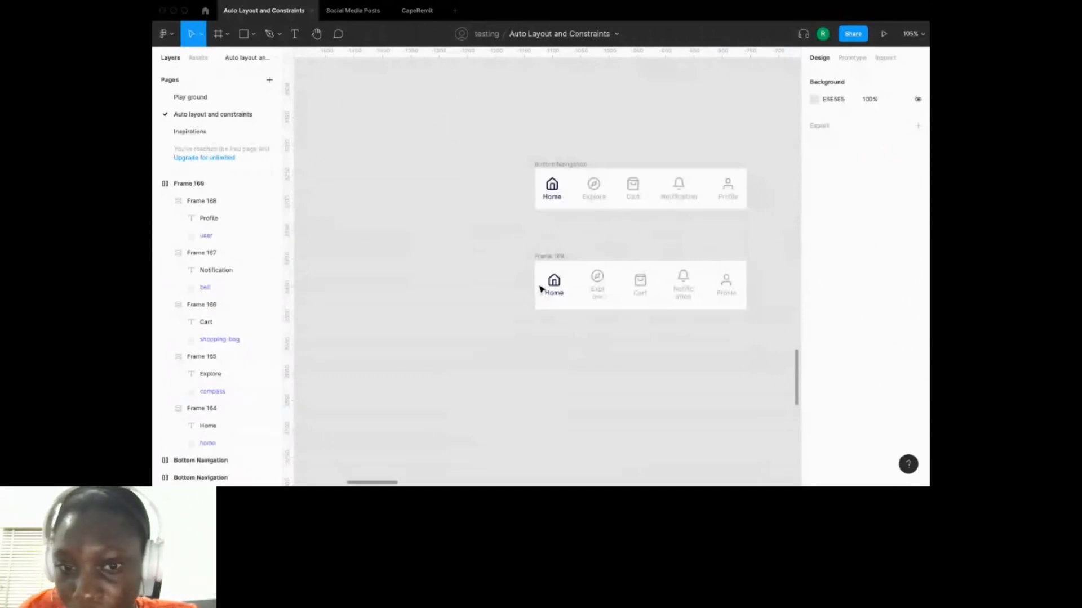
Reduce the new navigation frame's spacing between items to 0 and check the item frames' bounds.
{"action": "left_click", "coordinate": [539, 289]}
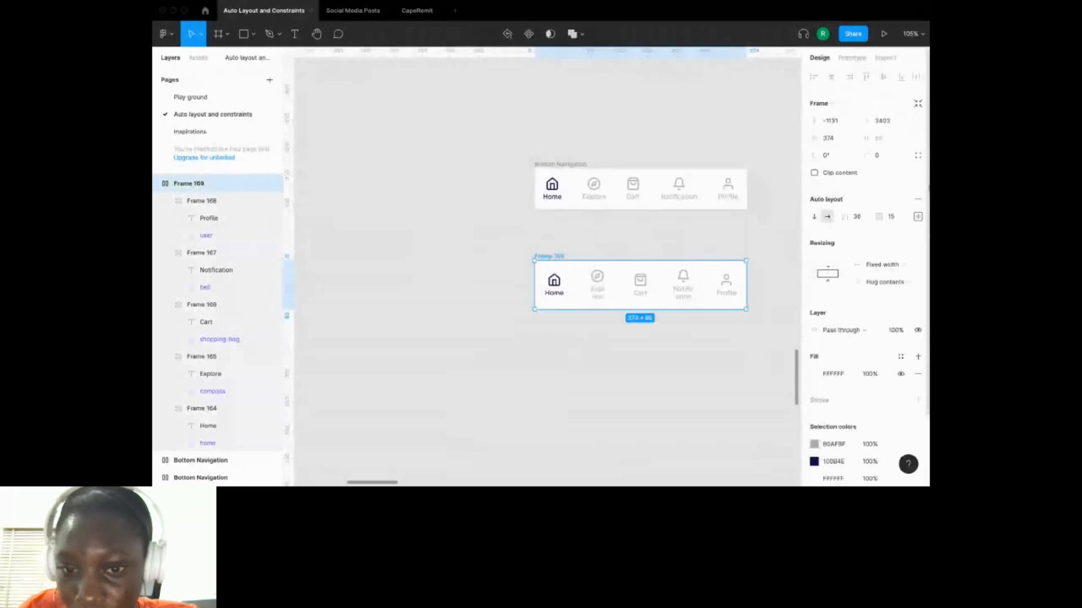
{"action": "left_click_drag", "start_coordinate": [848, 221], "coordinate": [810, 233]}
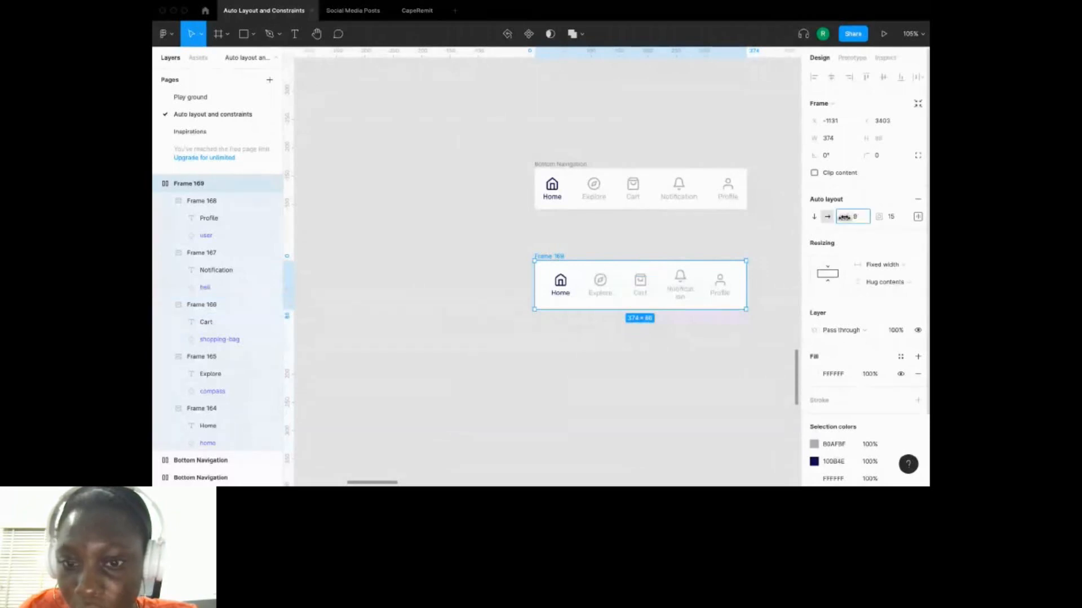
{"action": "left_click_drag", "start_coordinate": [844, 217], "coordinate": [829, 218]}
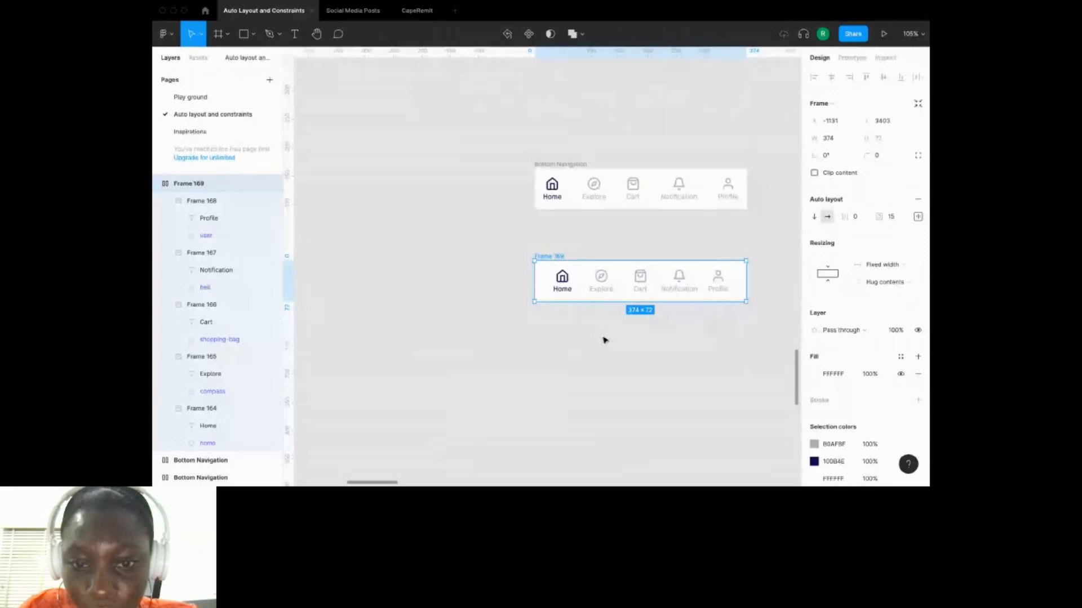
{"action": "left_click_drag", "start_coordinate": [531, 317], "coordinate": [672, 279]}
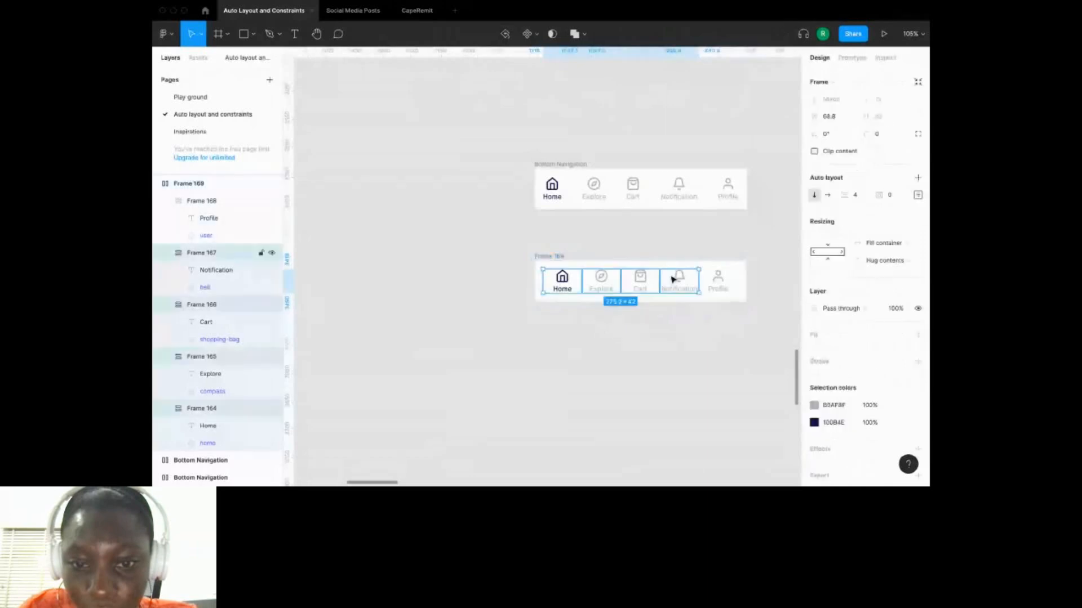
{"action": "left_click", "coordinate": [683, 391]}
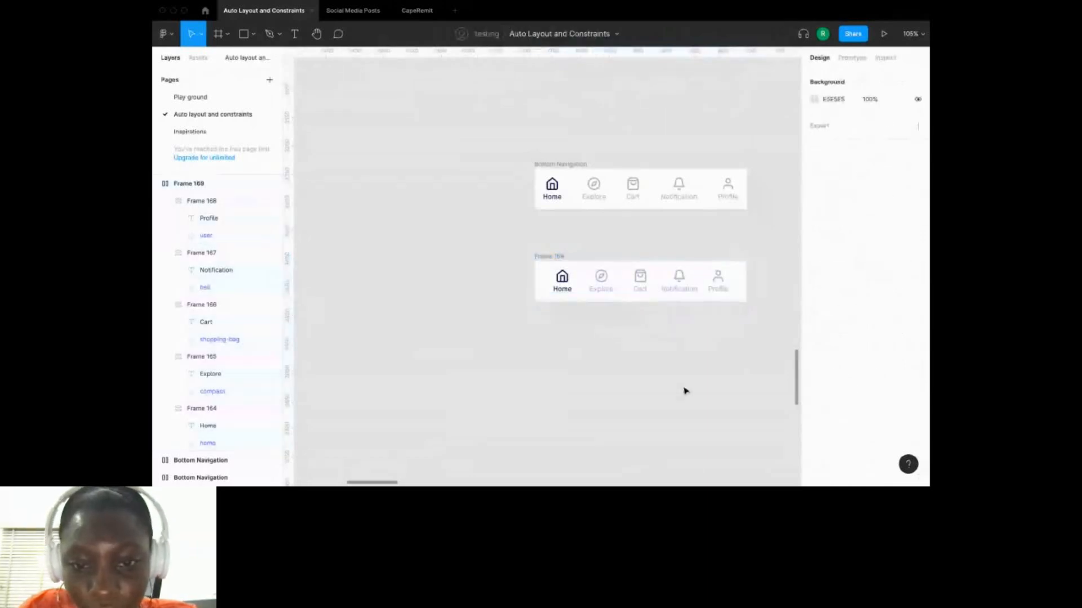
Widen the new navigation frame to about 392 to test its items' response, and check its alignment settings.
{"action": "scroll", "coordinate": [596, 360], "scroll_direction": "down", "scroll_amount": 2}
{"action": "left_click", "coordinate": [557, 277]}
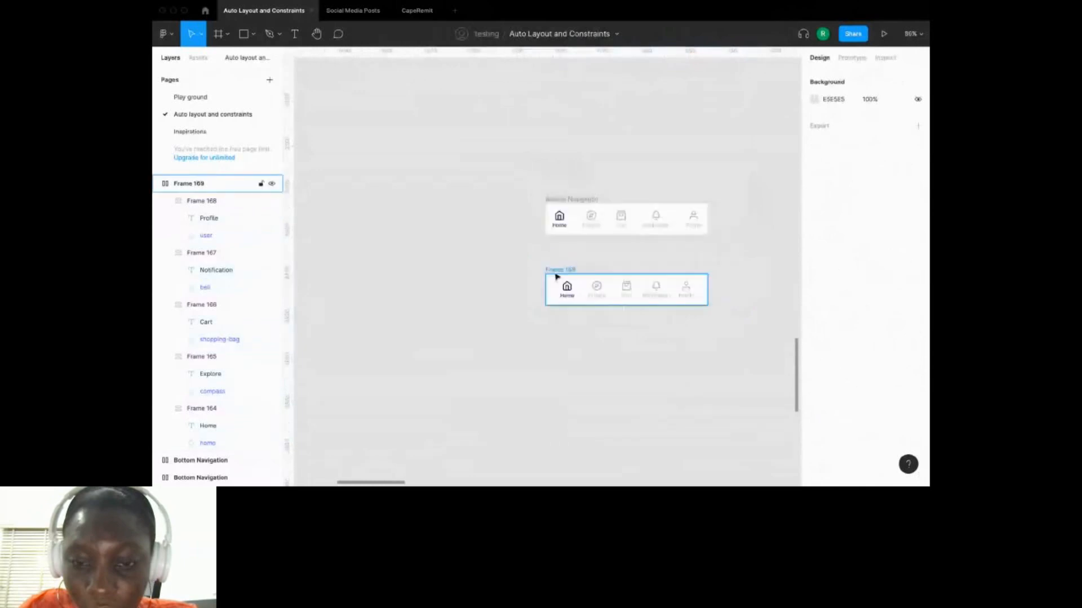
{"action": "left_click", "coordinate": [557, 276]}
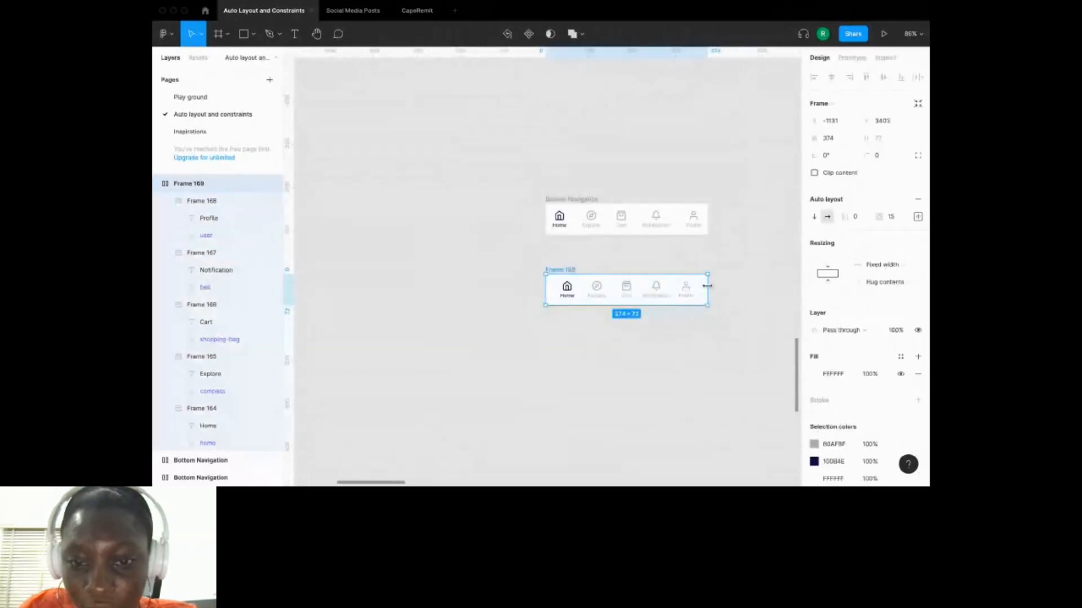
{"action": "mouse_move", "coordinate": [706, 290]}
{"action": "left_mouse_down"}
{"action": "mouse_move", "coordinate": [609, 292]}
{"action": "mouse_move", "coordinate": [736, 293]}
{"action": "mouse_move", "coordinate": [602, 305]}
{"action": "mouse_move", "coordinate": [738, 298]}
{"action": "mouse_move", "coordinate": [648, 290]}
{"action": "mouse_move", "coordinate": [714, 291]}
{"action": "left_mouse_up"}
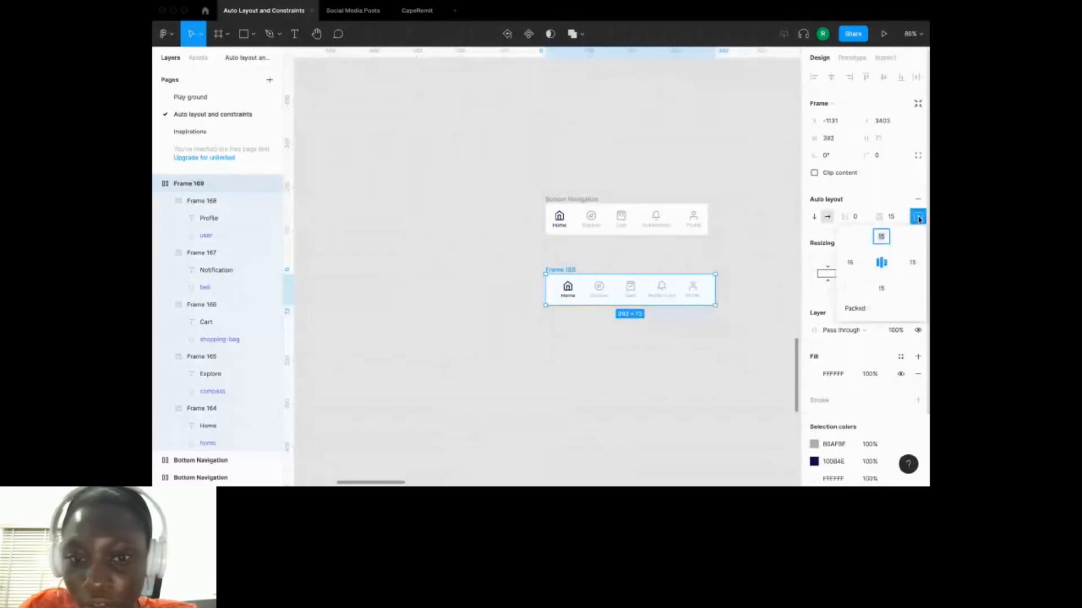
{"action": "left_click", "coordinate": [551, 266]}
{"action": "left_click", "coordinate": [552, 269]}
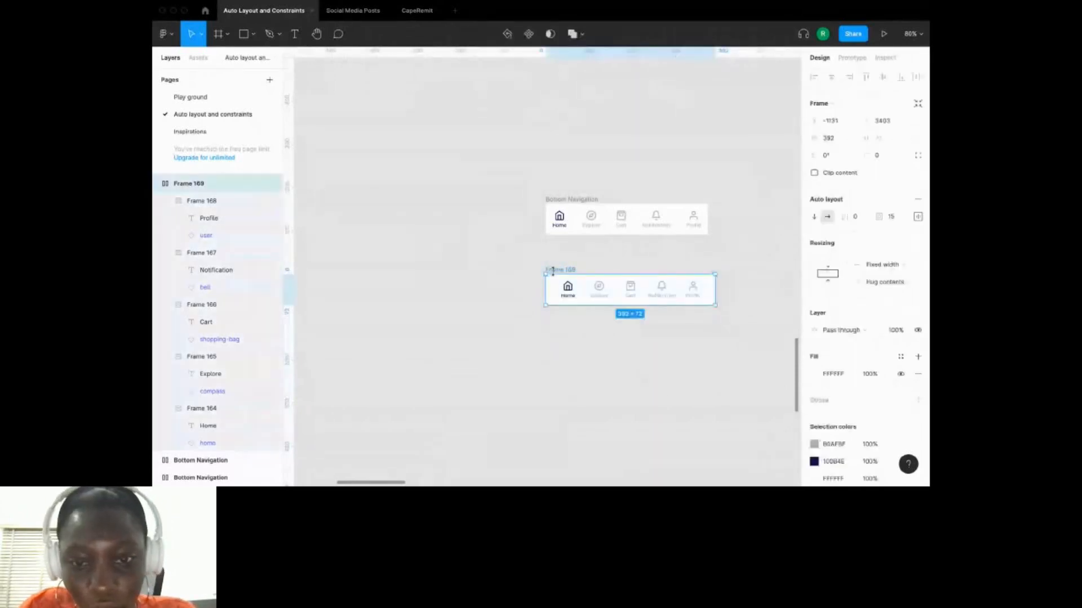
Duplicate the new navigation frame below itself and set the copy's auto layout spacing mode to Space between.
{"action": "left_click_drag", "start_coordinate": [553, 271], "coordinate": [560, 335]}
{"action": "left_click", "coordinate": [917, 217]}
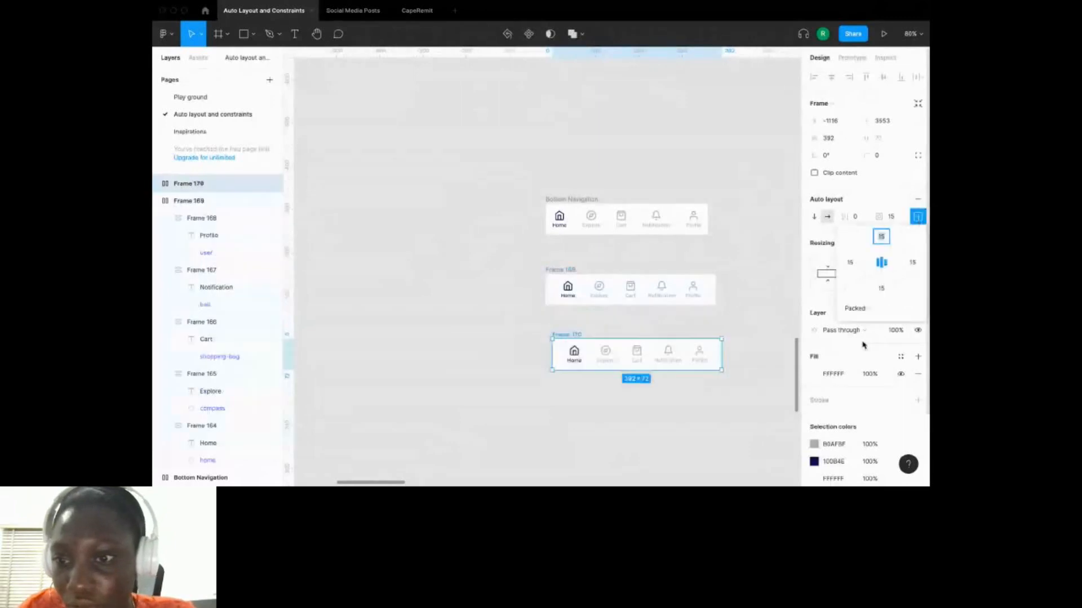
{"action": "left_click", "coordinate": [857, 309]}
{"action": "left_click", "coordinate": [867, 323]}
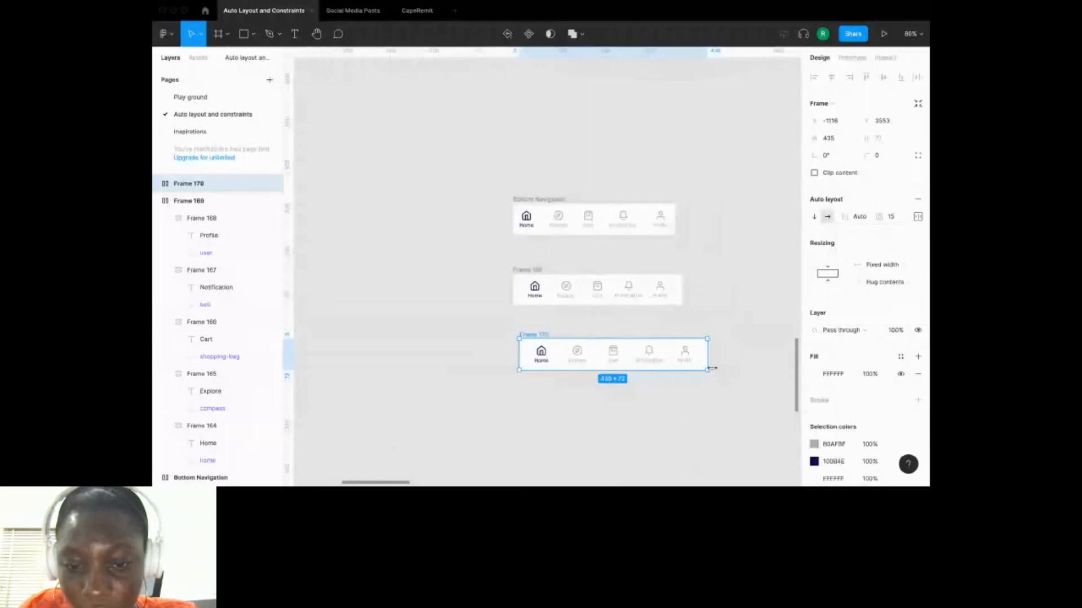
Resize the duplicated navigation to a width of about 443, reduce it to about 385, and check its item frames' bounds.
{"action": "mouse_move", "coordinate": [712, 367]}
{"action": "left_mouse_down"}
{"action": "mouse_move", "coordinate": [692, 366]}
{"action": "mouse_move", "coordinate": [713, 351]}
{"action": "left_mouse_up"}
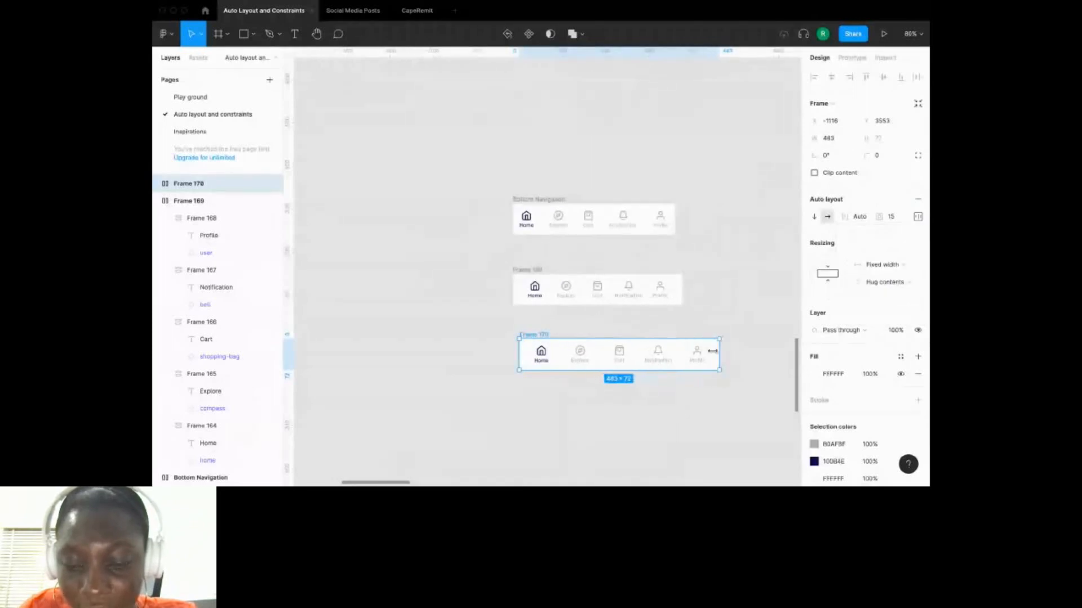
{"action": "left_click_drag", "start_coordinate": [712, 351], "coordinate": [684, 353]}
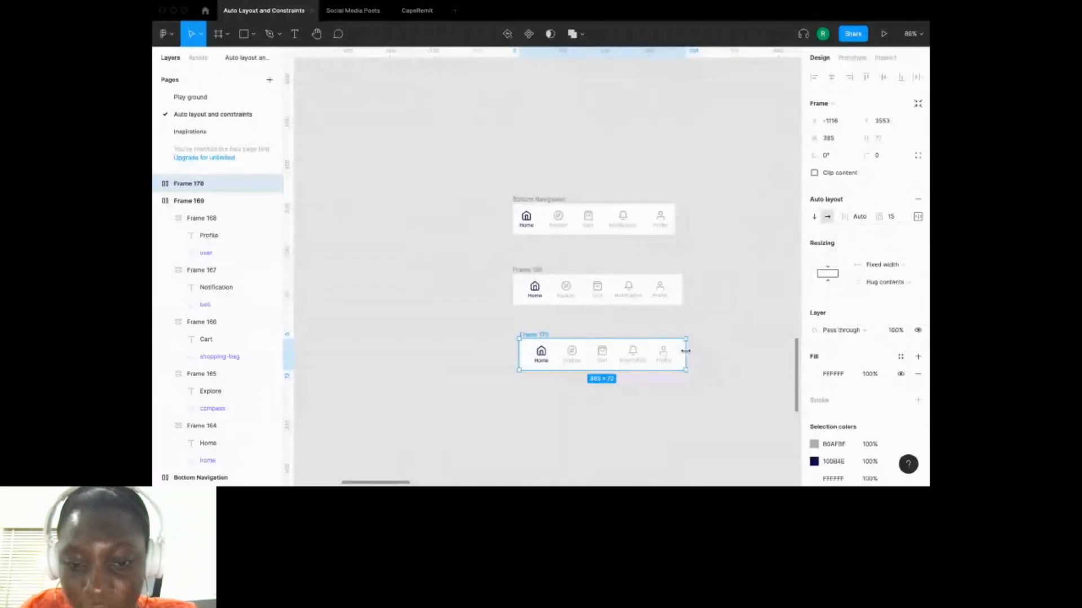
{"action": "left_click", "coordinate": [568, 360]}
{"action": "left_click", "coordinate": [602, 355]}
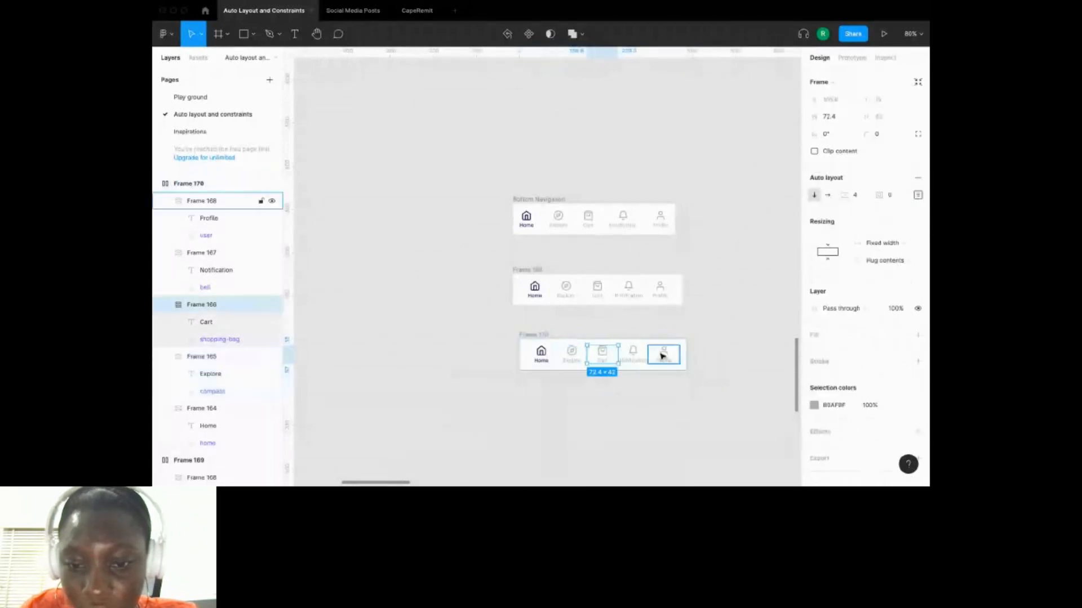
{"action": "left_click", "coordinate": [694, 354]}
Examine the two drop-down examples in the Dropdown section above the class area.
{"action": "scroll", "coordinate": [697, 354], "scroll_direction": "down", "scroll_amount": 3}
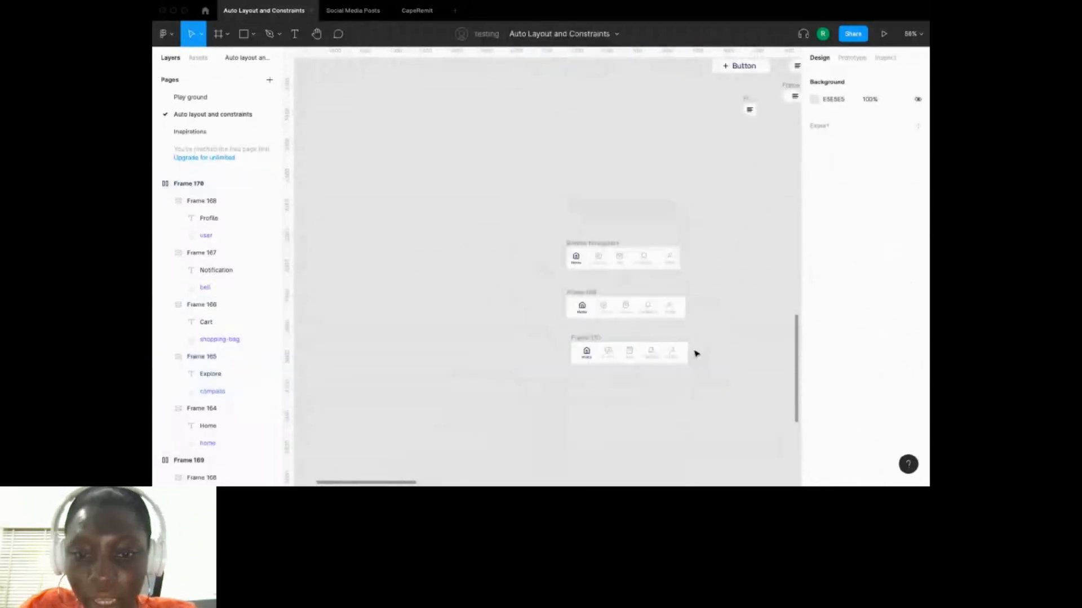
{"action": "scroll", "coordinate": [696, 354], "scroll_direction": "down", "scroll_amount": 3}
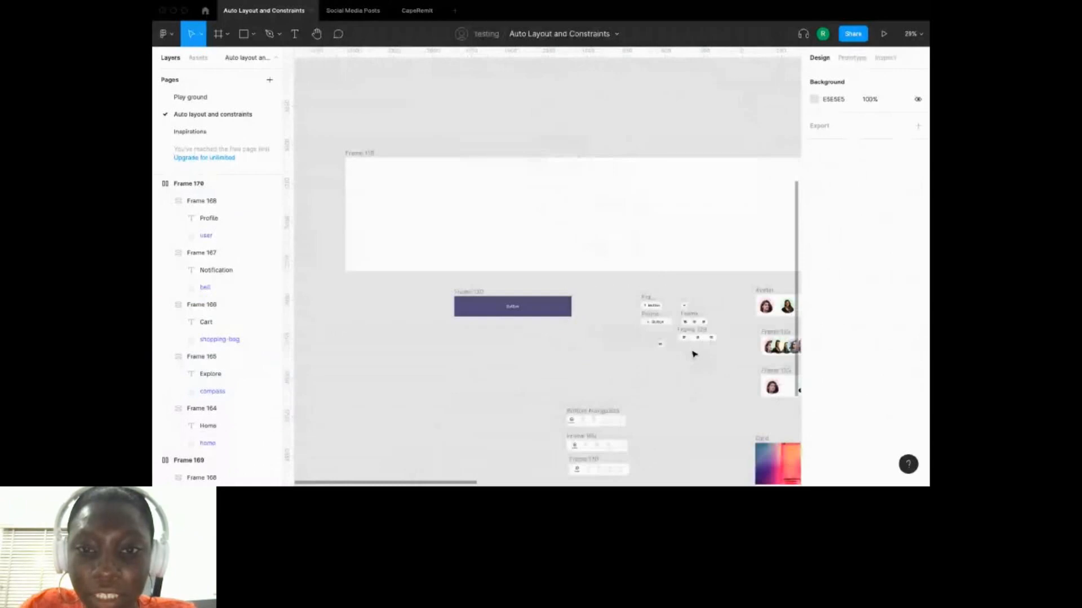
{"action": "scroll", "coordinate": [695, 355], "scroll_direction": "right", "scroll_amount": 10}
{"action": "scroll", "coordinate": [639, 219], "scroll_direction": "up", "scroll_amount": 5}
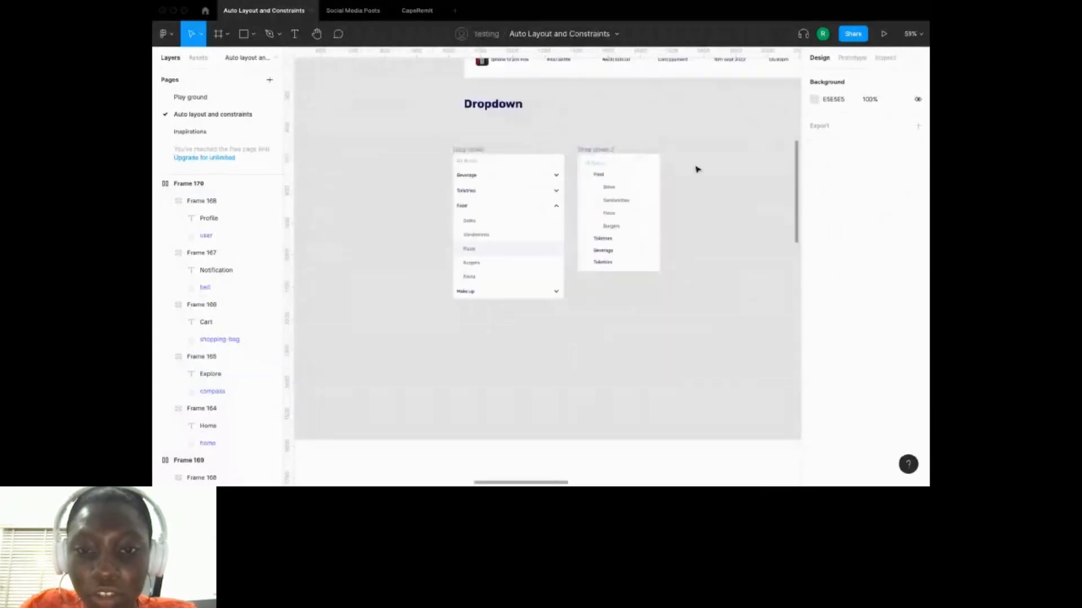
{"action": "scroll", "coordinate": [696, 168], "scroll_direction": "down", "scroll_amount": 3}
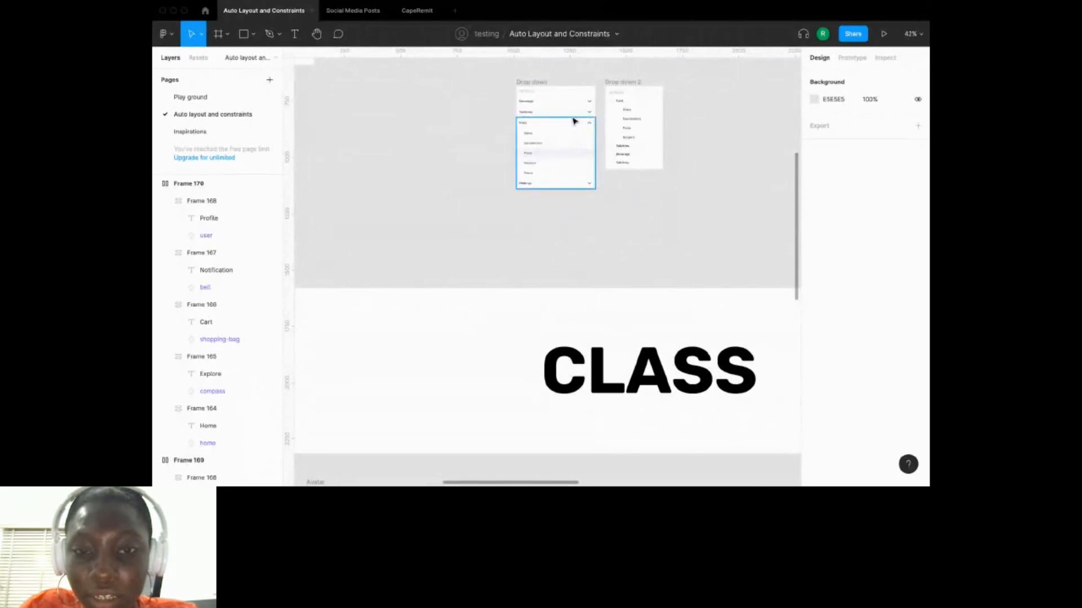
{"action": "scroll", "coordinate": [573, 121], "scroll_direction": "down", "scroll_amount": 1}
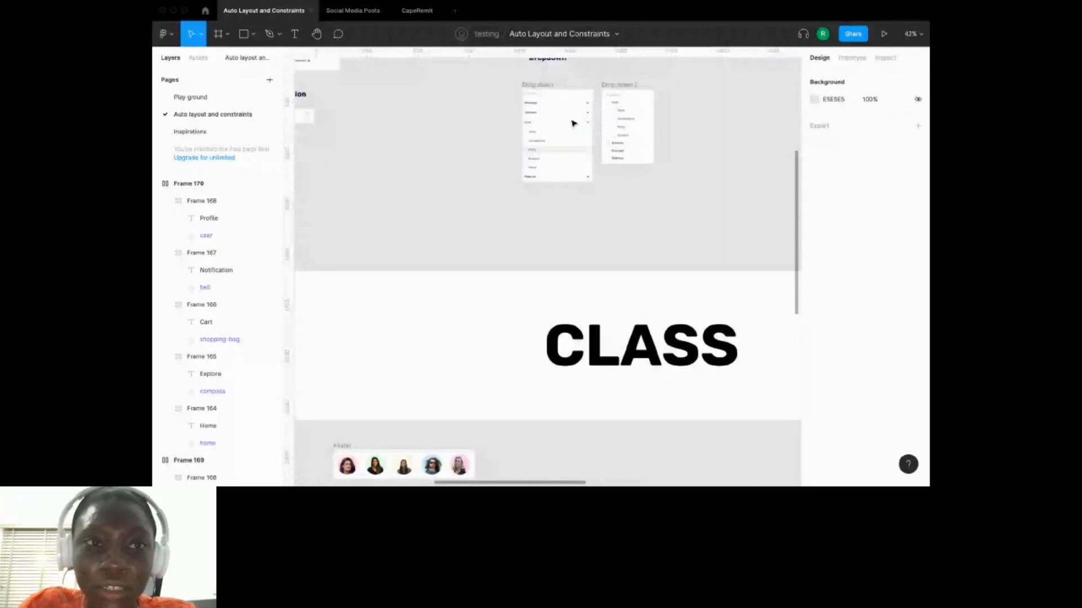
{"action": "scroll", "coordinate": [573, 123], "scroll_direction": "down", "scroll_amount": 1}
{"action": "left_click", "coordinate": [529, 132]}
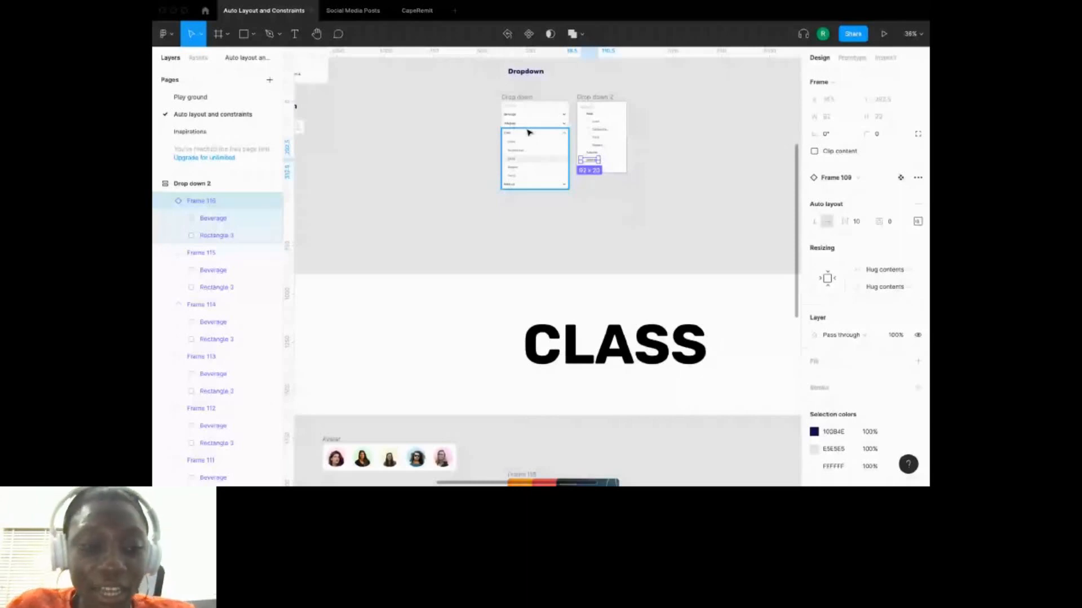
Switch to the browser's live session and read through the attendees' Q&A questions.
{"action": "key", "text": "super+Tab"}
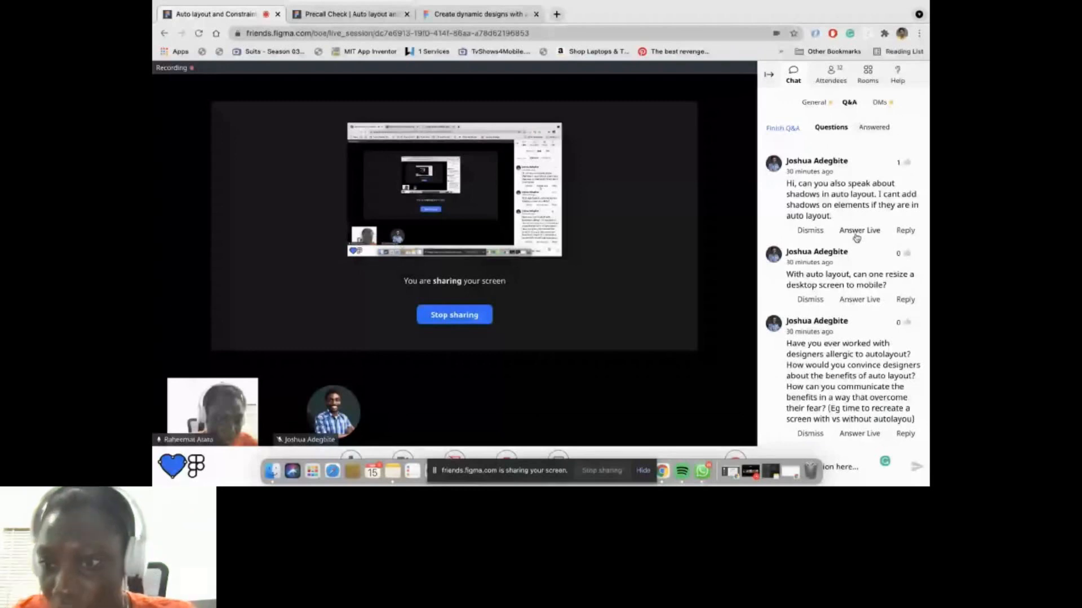
{"action": "scroll", "coordinate": [886, 237], "scroll_direction": "down", "scroll_amount": 6}
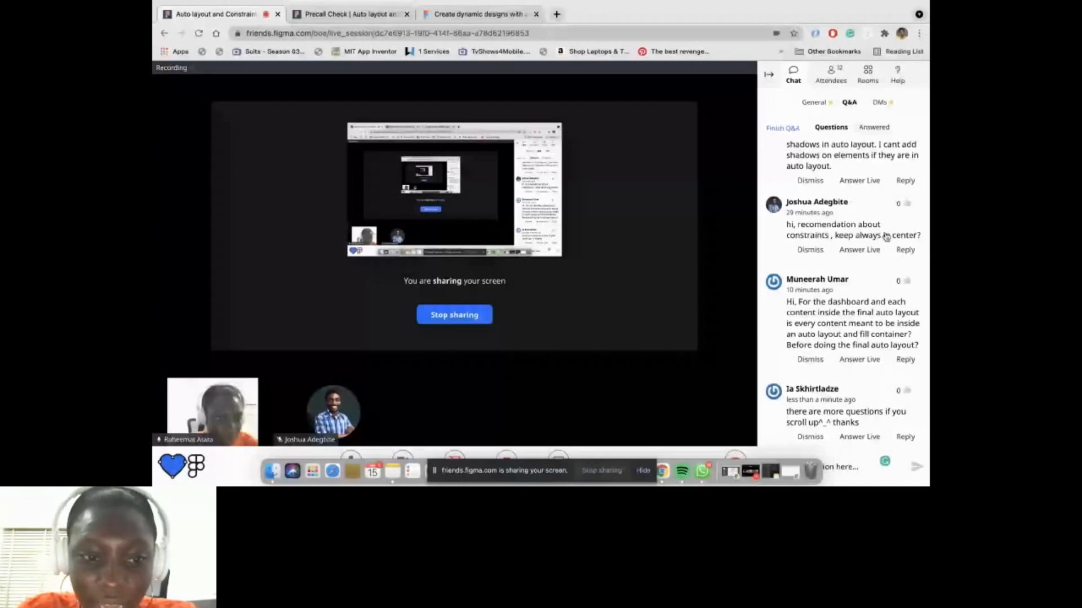
Return to Figma and inspect the resizing and text alignment of the lower header's centred Notifications title.
{"action": "key", "text": "super+Tab"}
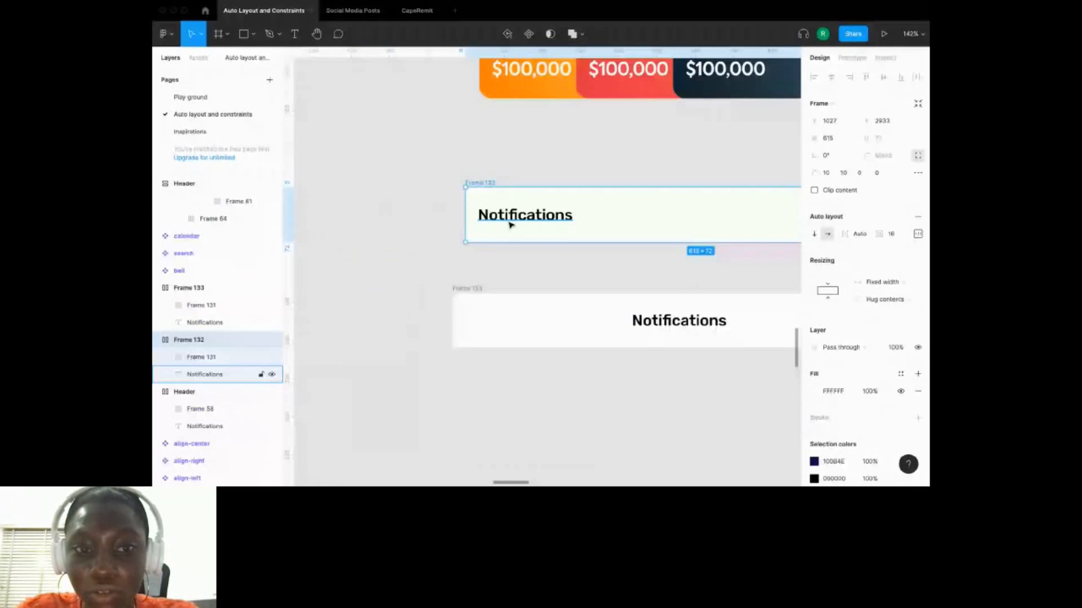
{"action": "scroll", "coordinate": [509, 224], "scroll_direction": "right", "scroll_amount": 2}
{"action": "scroll", "coordinate": [508, 225], "scroll_direction": "down", "scroll_amount": 1}
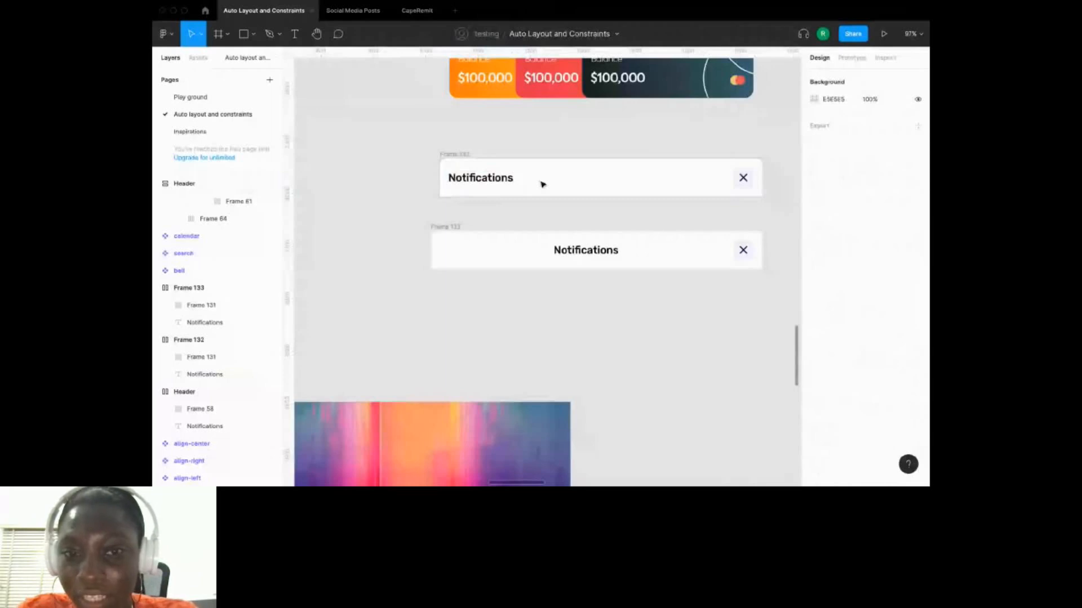
{"action": "left_click", "coordinate": [588, 254]}
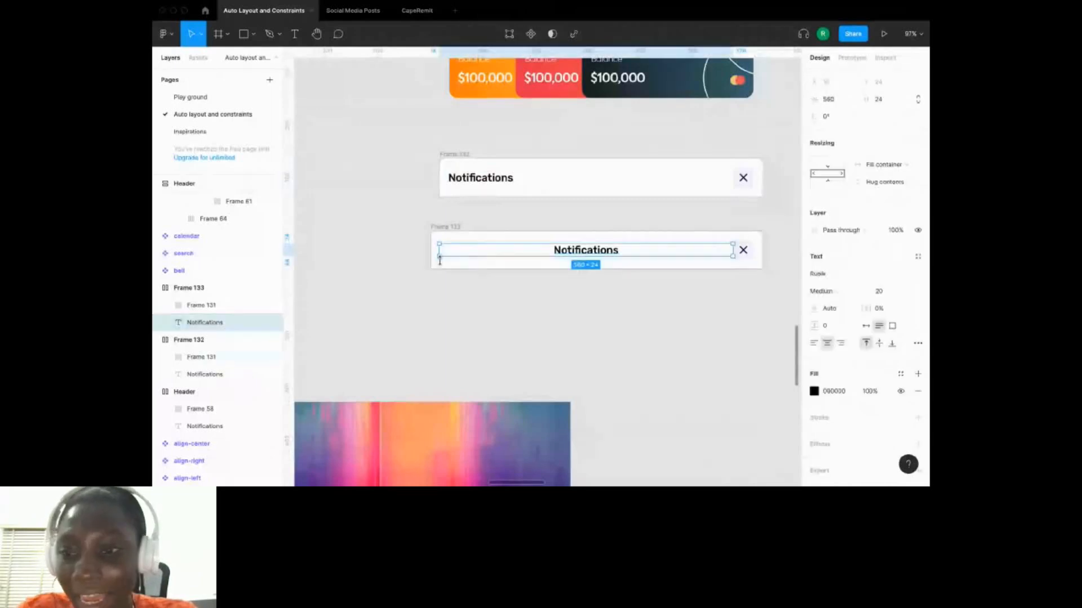
Inspect the search icon and the Search text together inside the lower header's search bar.
{"action": "scroll", "coordinate": [474, 260], "scroll_direction": "down", "scroll_amount": 5}
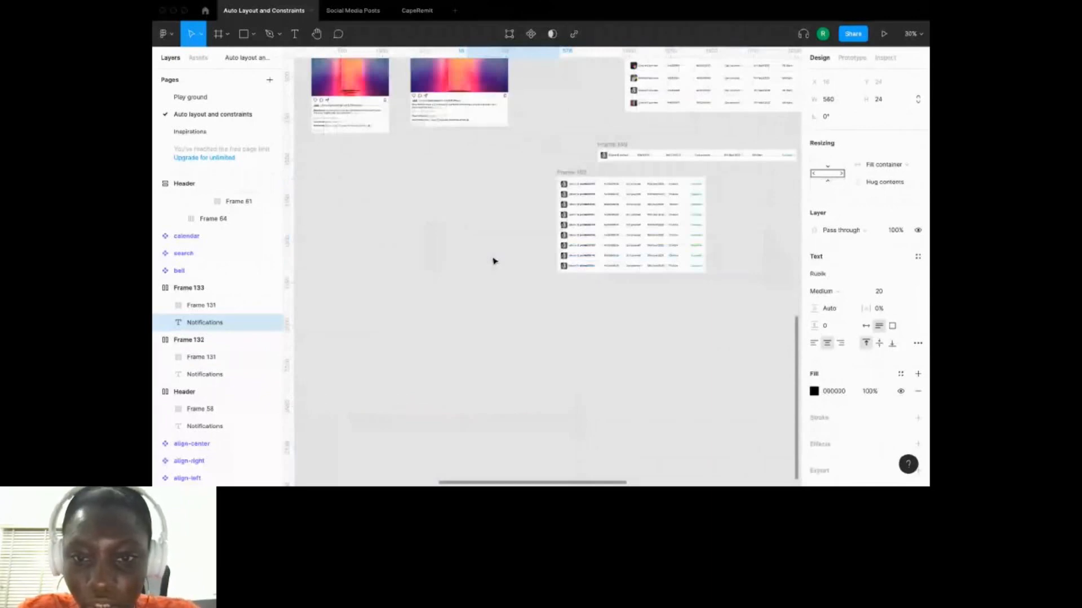
{"action": "scroll", "coordinate": [494, 261], "scroll_direction": "up", "scroll_amount": 7}
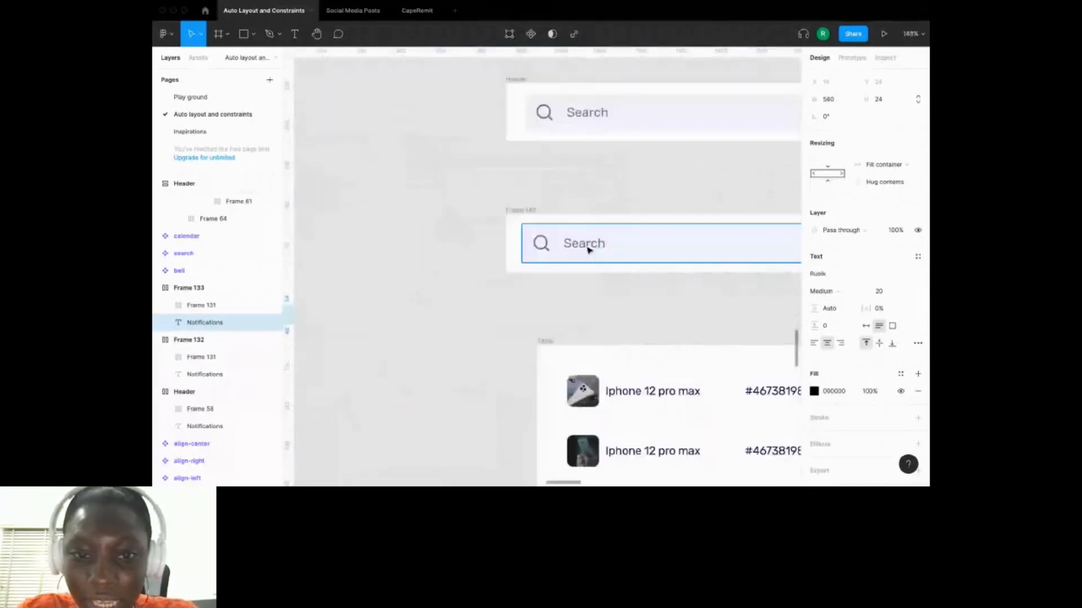
{"action": "scroll", "coordinate": [588, 249], "scroll_direction": "right", "scroll_amount": 1}
{"action": "double_click", "coordinate": [516, 255]}
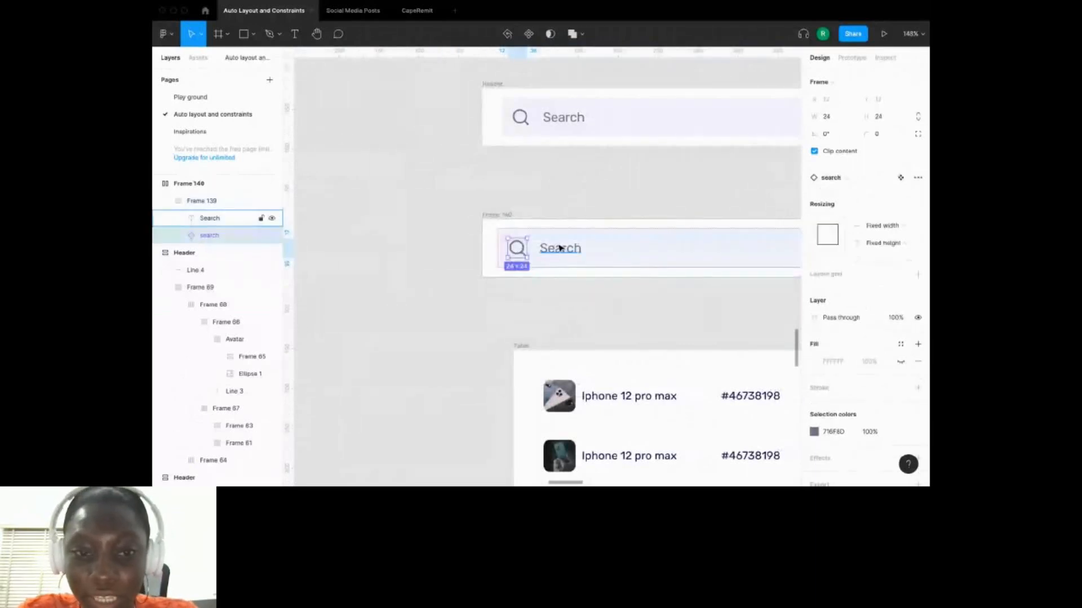
{"action": "left_click", "coordinate": [559, 248], "text": "shift"}
{"action": "scroll", "coordinate": [594, 268], "scroll_direction": "right", "scroll_amount": 2}
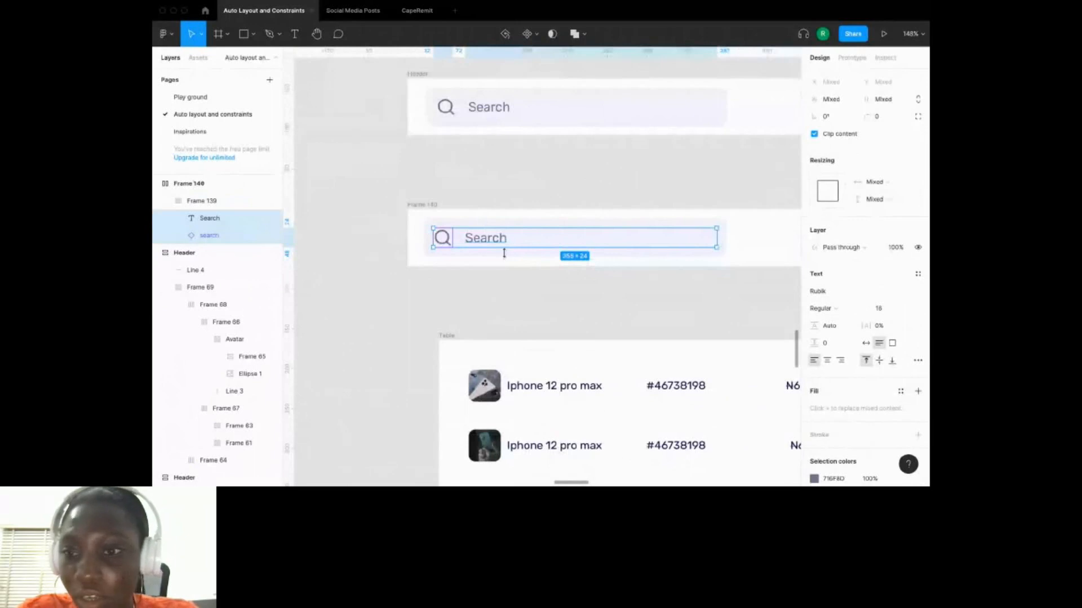
{"action": "left_click", "coordinate": [543, 281]}
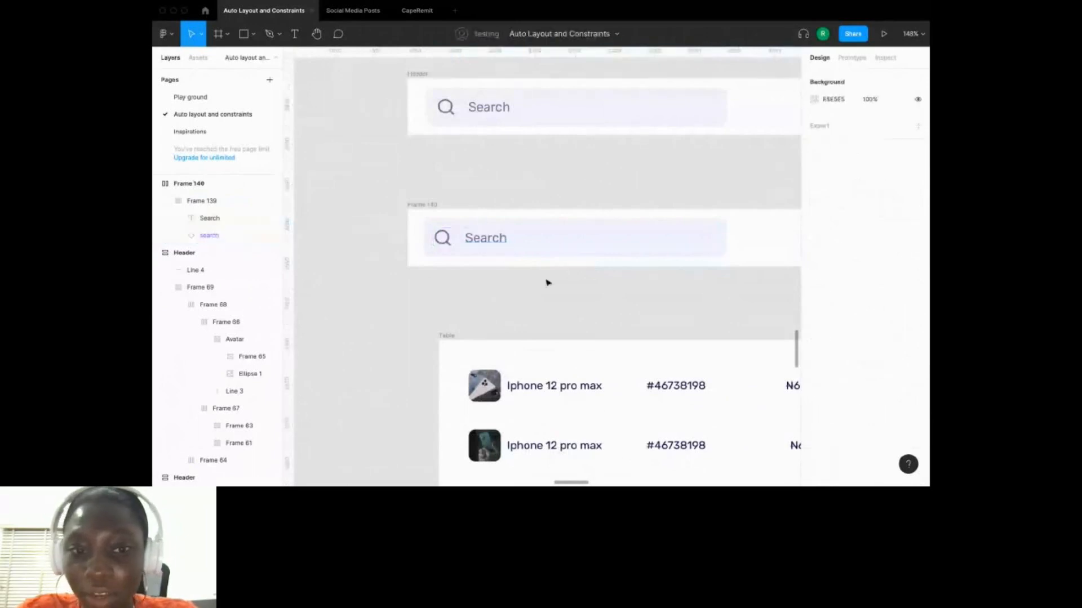
Centre-align the Search text in the lower search bar, compare it with the icon, and return it to left alignment.
{"action": "left_click", "coordinate": [449, 239]}
{"action": "left_click", "coordinate": [918, 195]}
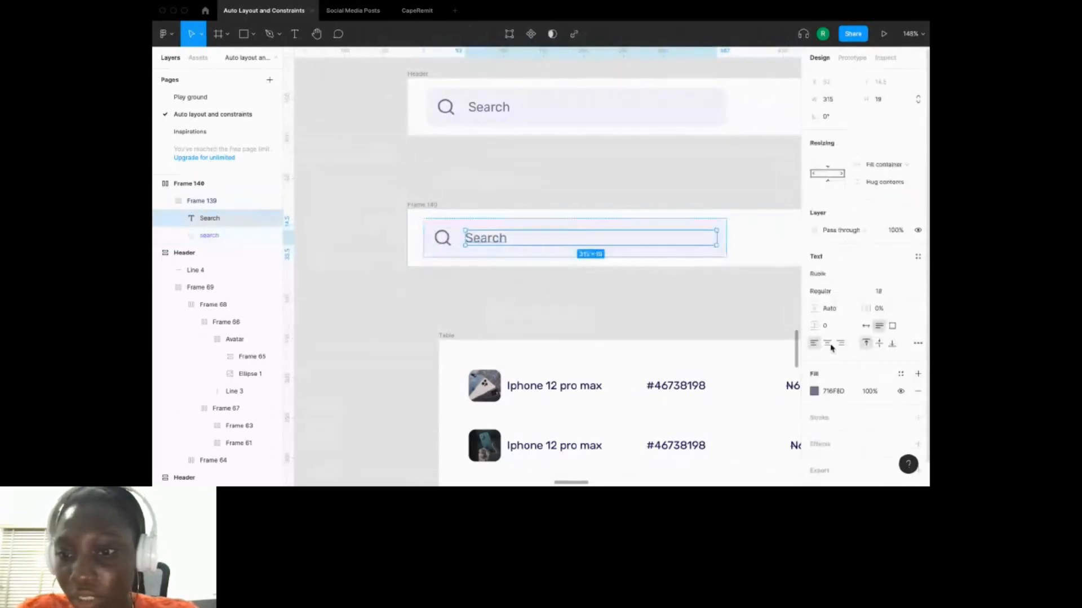
{"action": "left_click", "coordinate": [827, 344]}
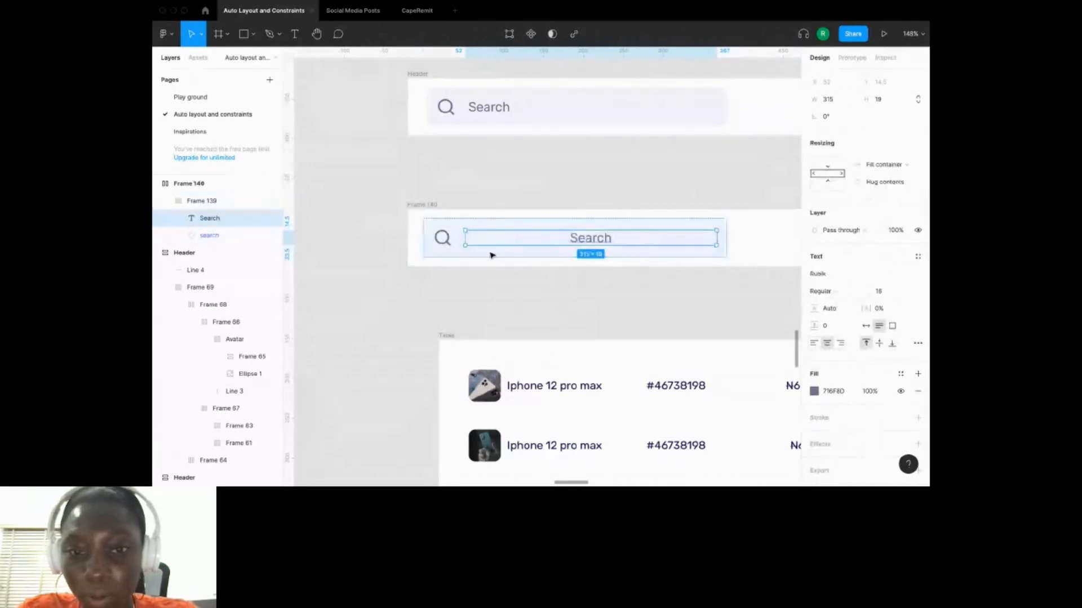
{"action": "left_click", "coordinate": [443, 239]}
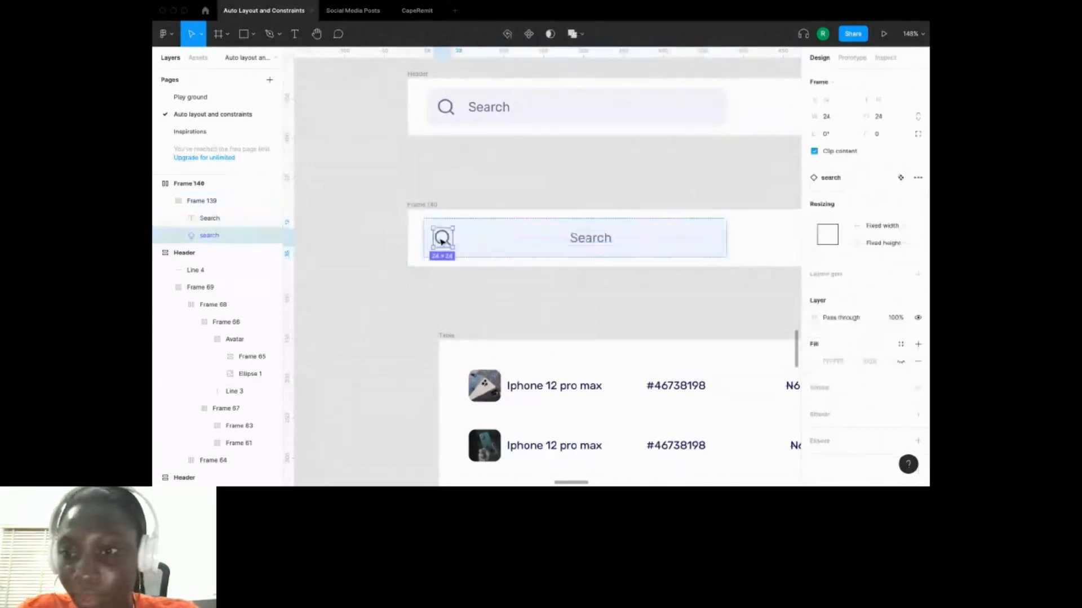
{"action": "left_click", "coordinate": [484, 238]}
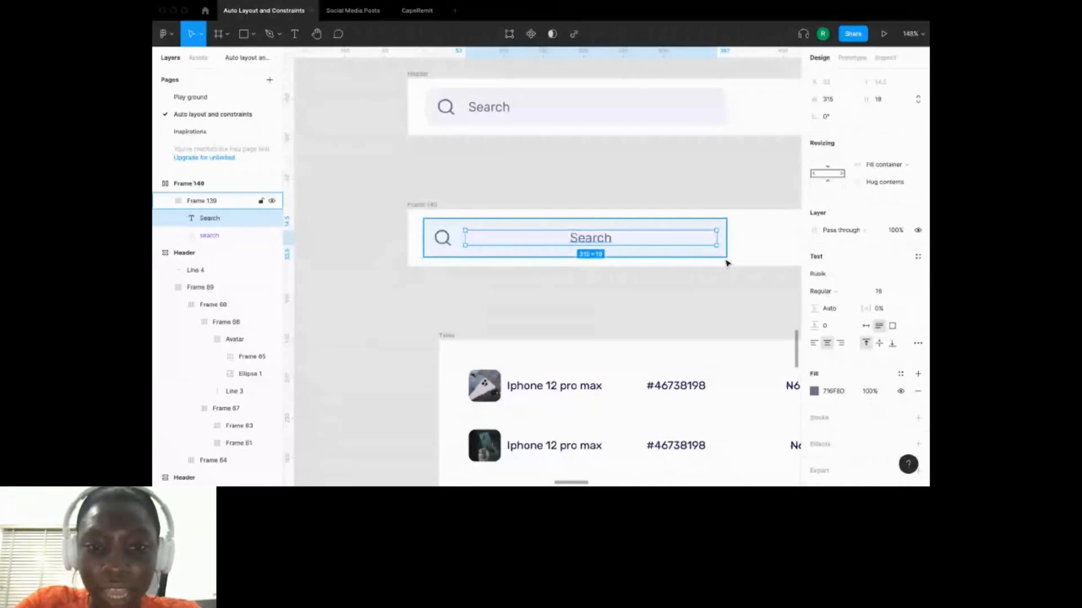
{"action": "key", "text": "alt+super+l"}
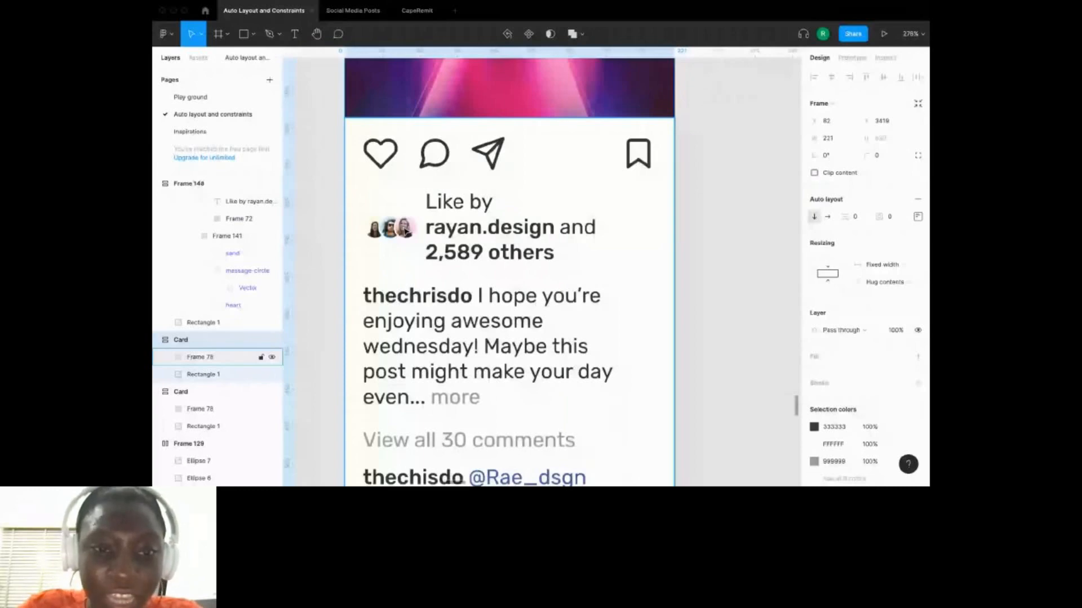
Compare the auto layout alignment of the likes row in the original post card with that of its rebuilt copy.
{"action": "left_click", "coordinate": [404, 230], "text": "super"}
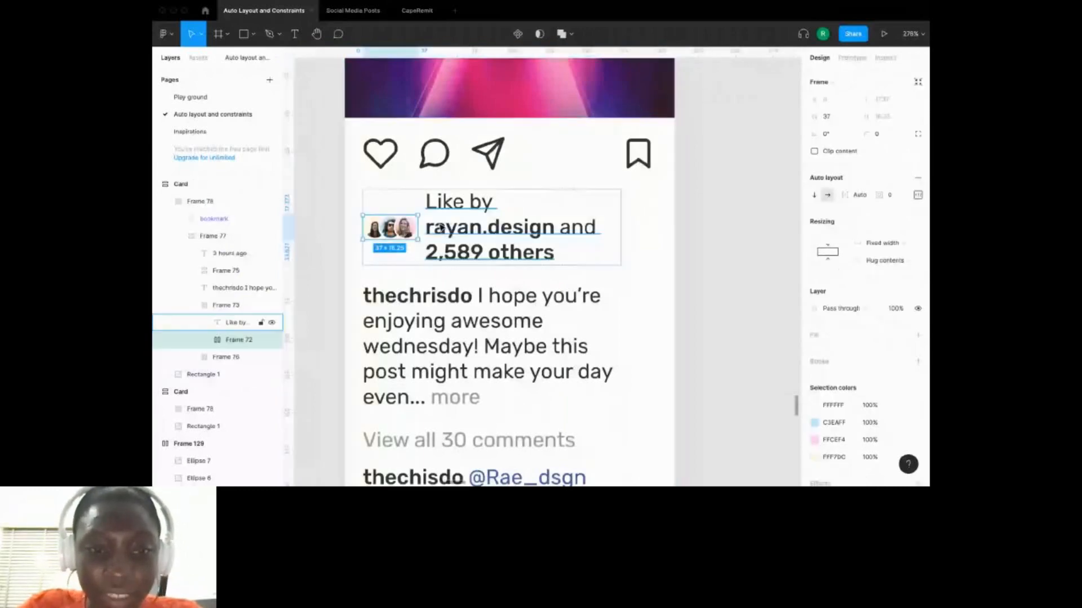
{"action": "scroll", "coordinate": [493, 231], "scroll_direction": "down", "scroll_amount": 2}
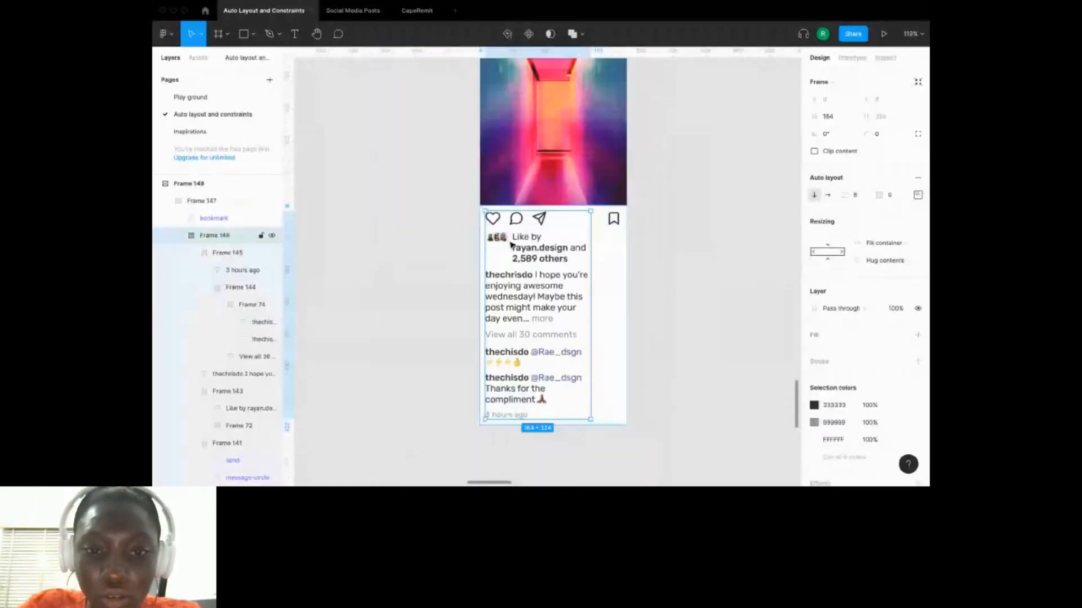
{"action": "left_click", "coordinate": [511, 244]}
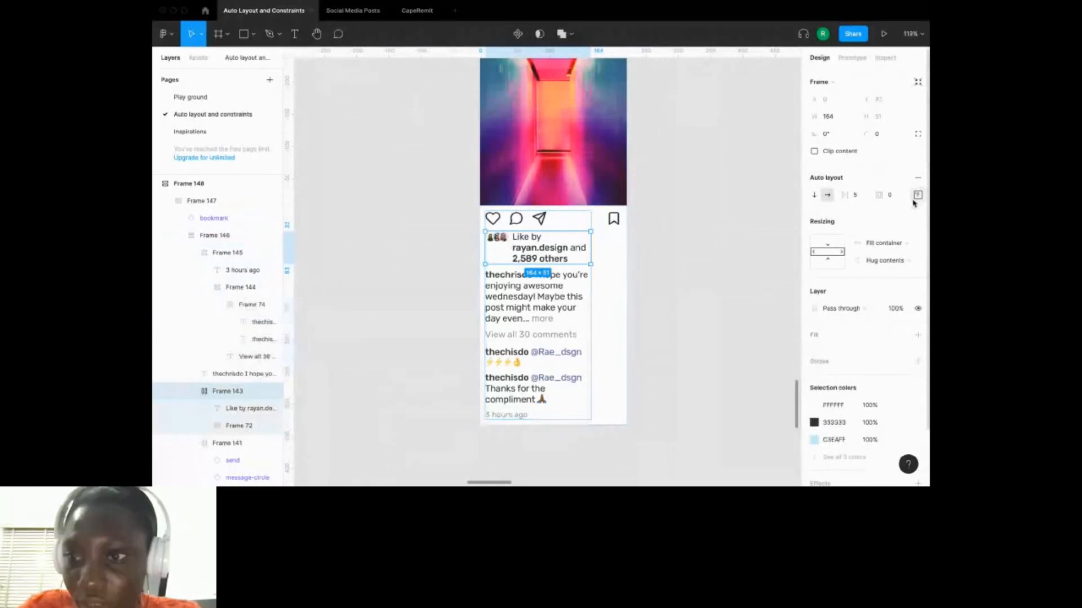
{"action": "left_click", "coordinate": [917, 195]}
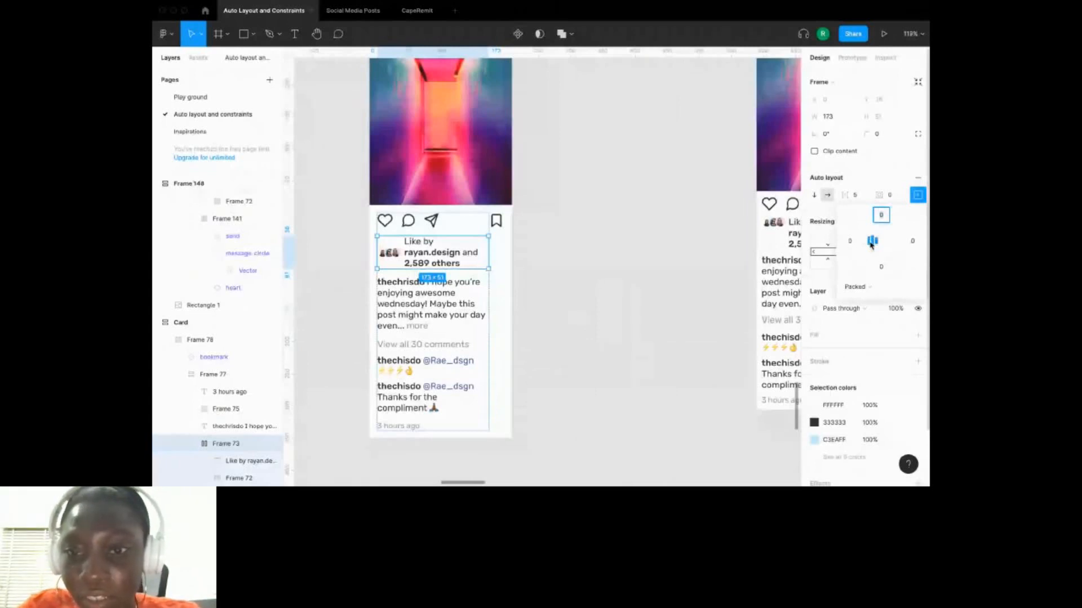
{"action": "scroll", "coordinate": [693, 235], "scroll_direction": "right", "scroll_amount": 4}
{"action": "left_click", "coordinate": [693, 235]}
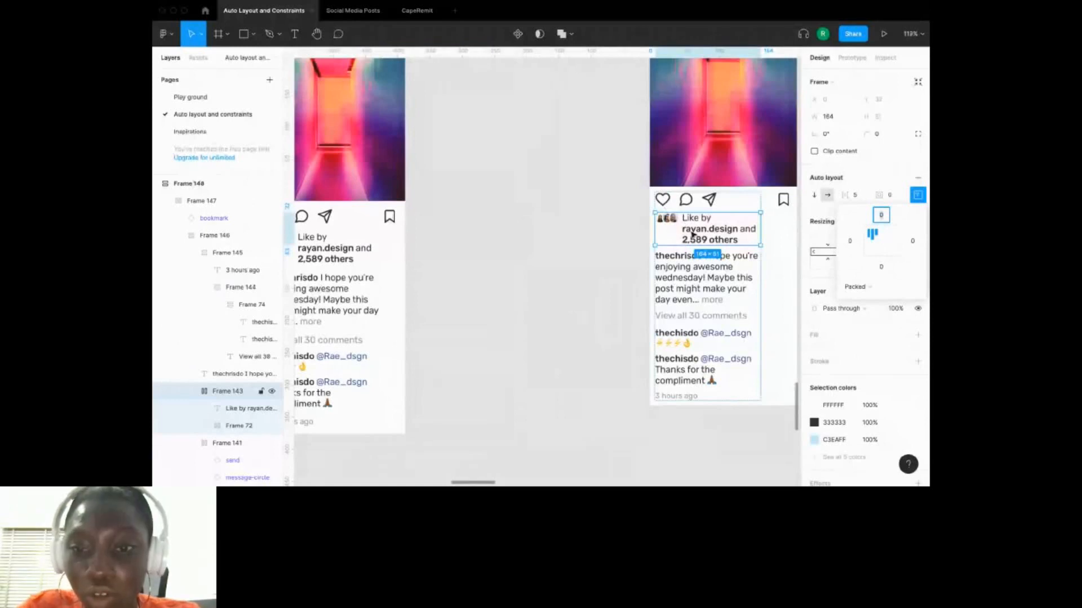
{"action": "scroll", "coordinate": [693, 235], "scroll_direction": "down", "scroll_amount": 3}
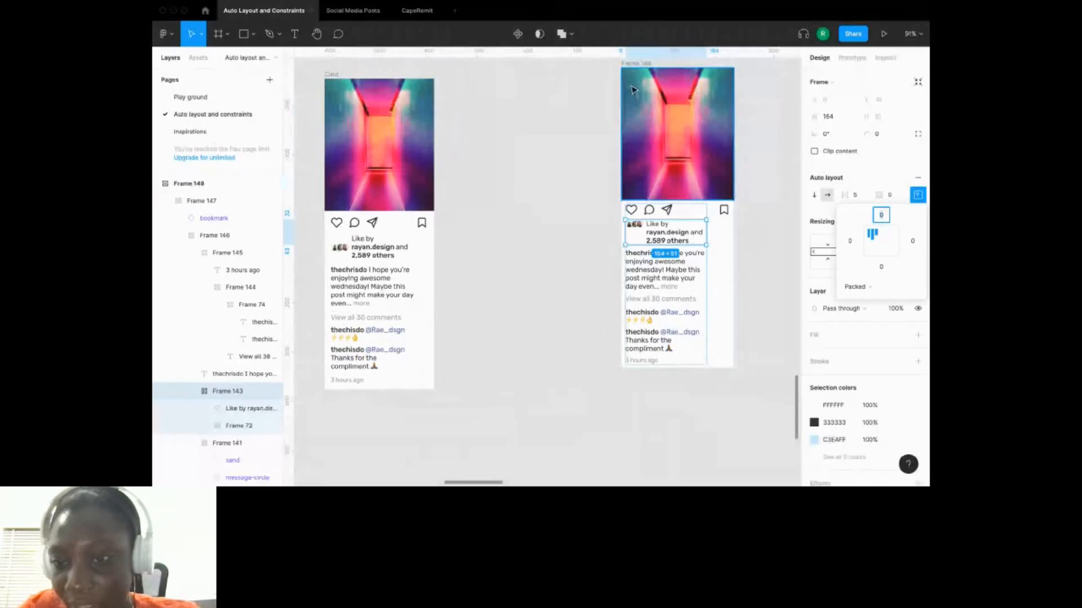
Switch to the browser's live session and check the General chat and the remaining Q&A questions.
{"action": "key", "text": "super+Tab"}
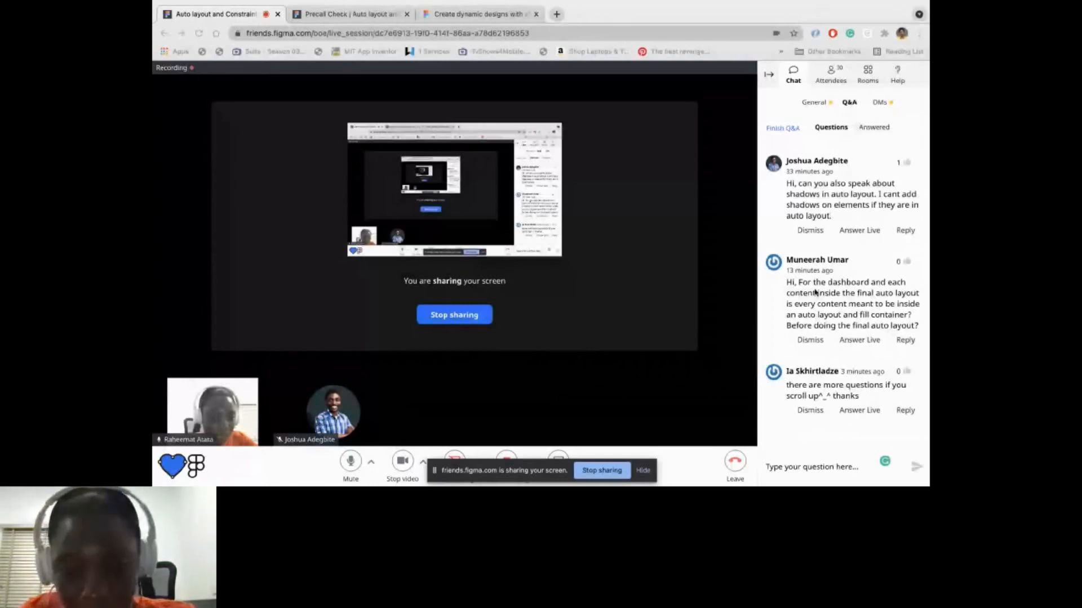
{"action": "left_click", "coordinate": [814, 102]}
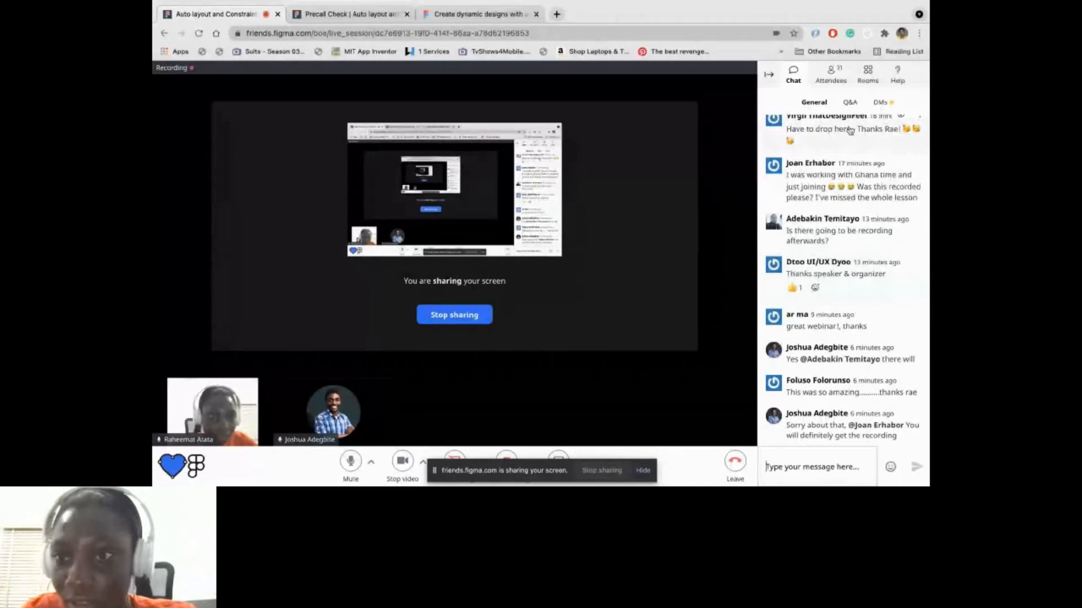
{"action": "left_click", "coordinate": [850, 102]}
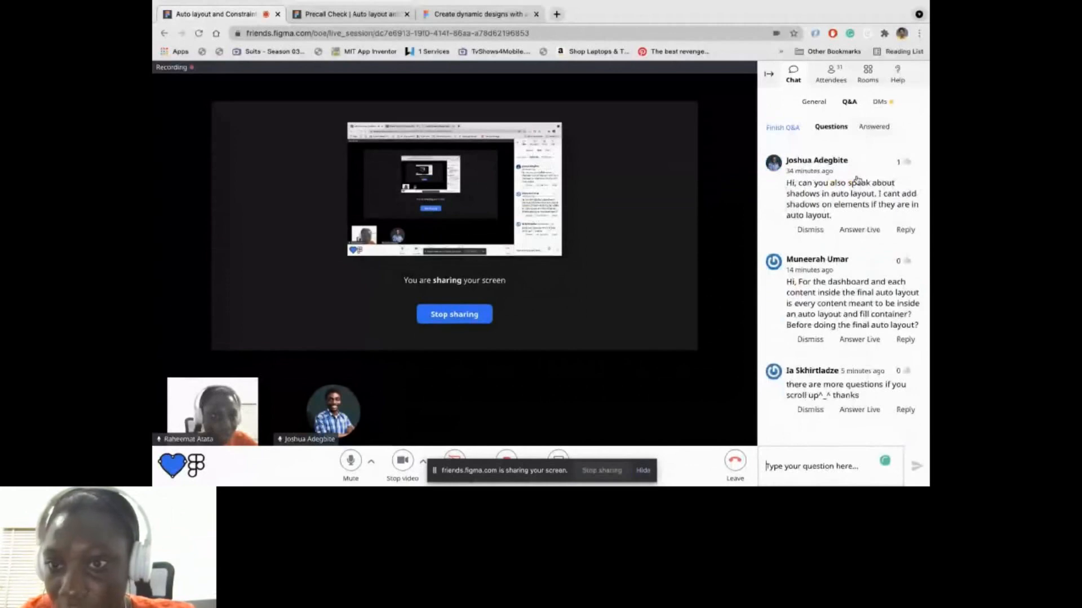
Try to finish the Q&A in the live session's chat.
{"action": "left_click", "coordinate": [782, 128]}
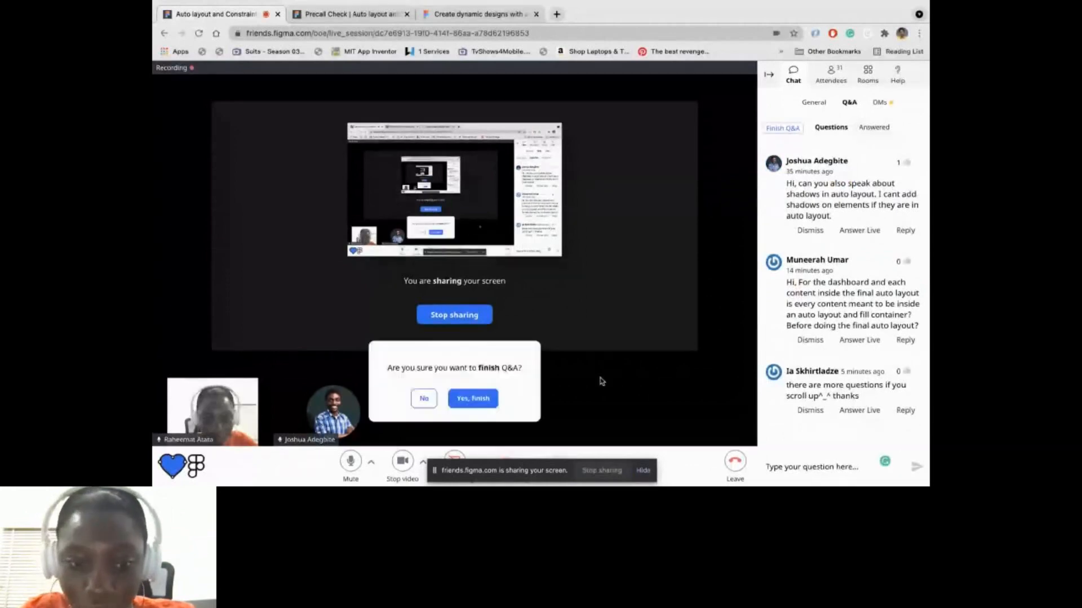
{"action": "left_click", "coordinate": [480, 398]}
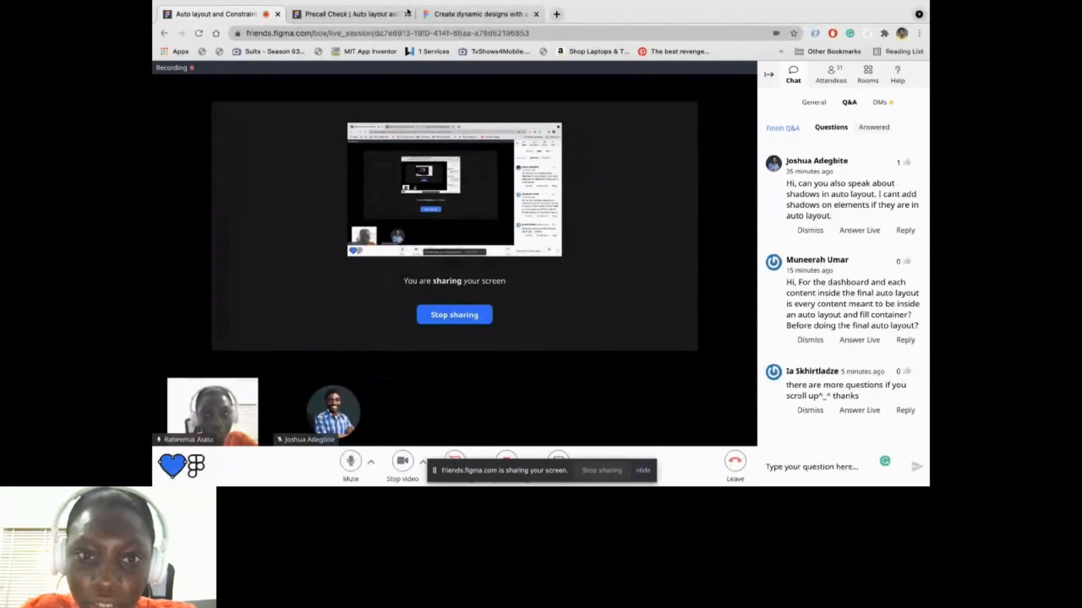
Switch to Figma and add a drop shadow to the white auto layout button with the plus icon.
{"action": "key", "text": "super+Tab"}
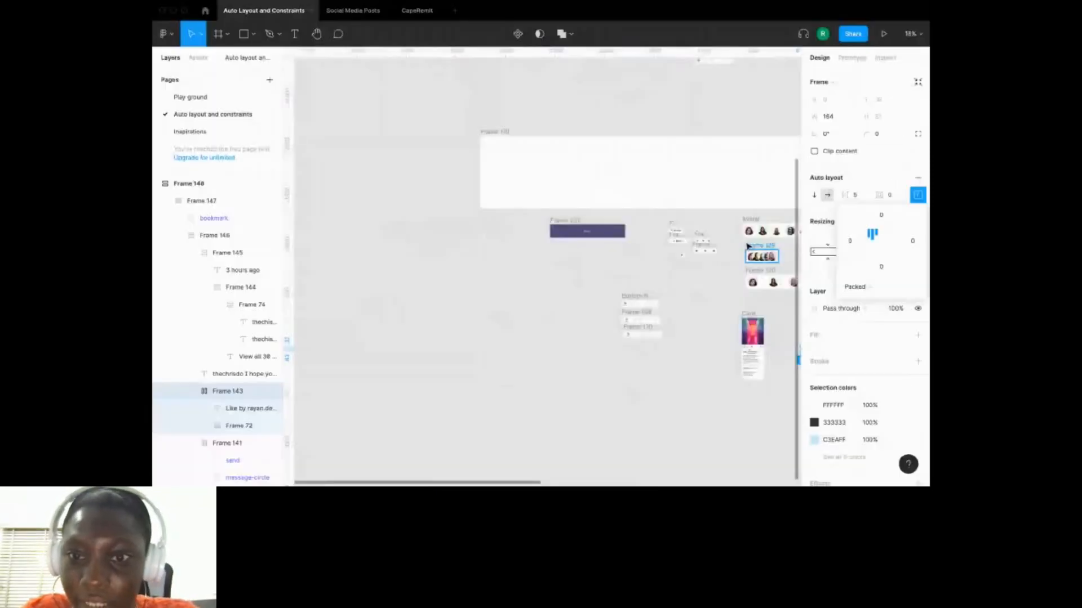
{"action": "scroll", "coordinate": [679, 237], "scroll_direction": "up", "scroll_amount": 10}
{"action": "left_click_drag", "start_coordinate": [648, 183], "coordinate": [525, 145]}
{"action": "left_click", "coordinate": [530, 163]}
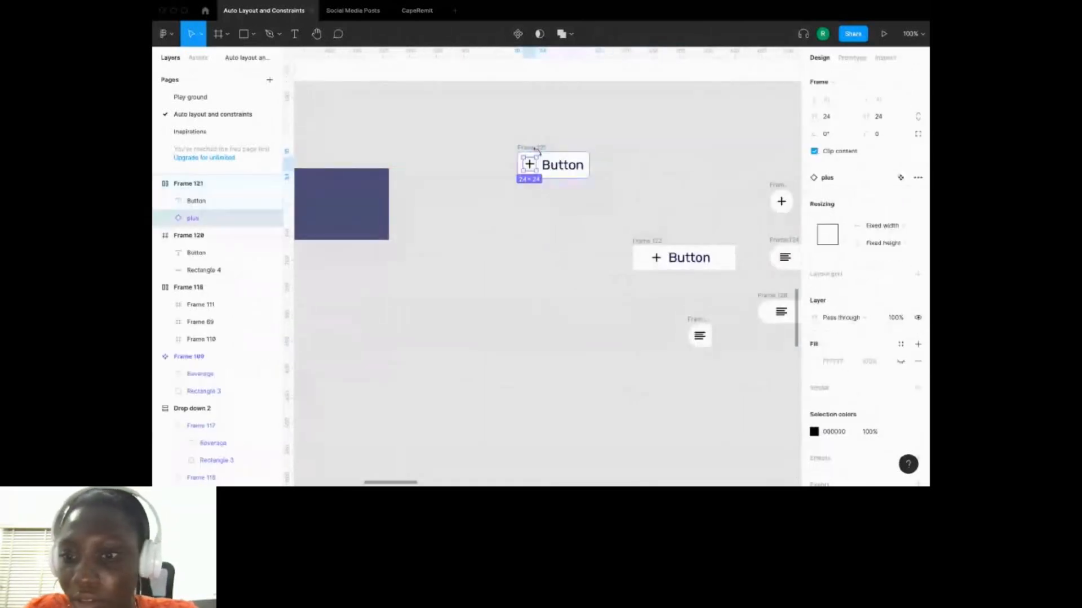
{"action": "left_click", "coordinate": [669, 301]}
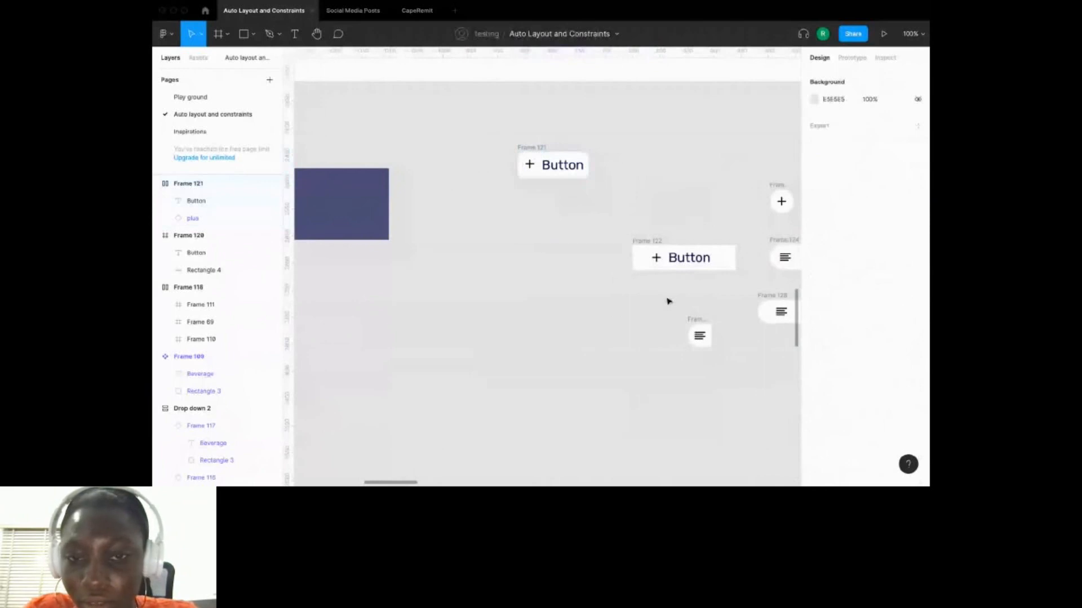
{"action": "scroll", "coordinate": [619, 220], "scroll_direction": "up", "scroll_amount": 2}
{"action": "left_click", "coordinate": [534, 210]}
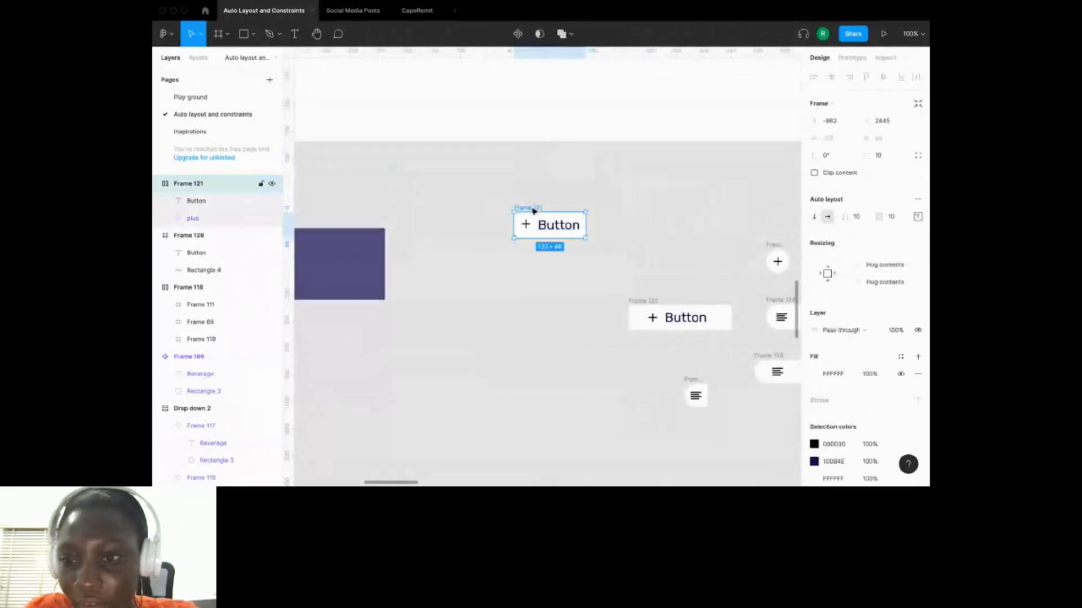
{"action": "scroll", "coordinate": [901, 394], "scroll_direction": "down", "scroll_amount": 3}
{"action": "left_click", "coordinate": [917, 420]}
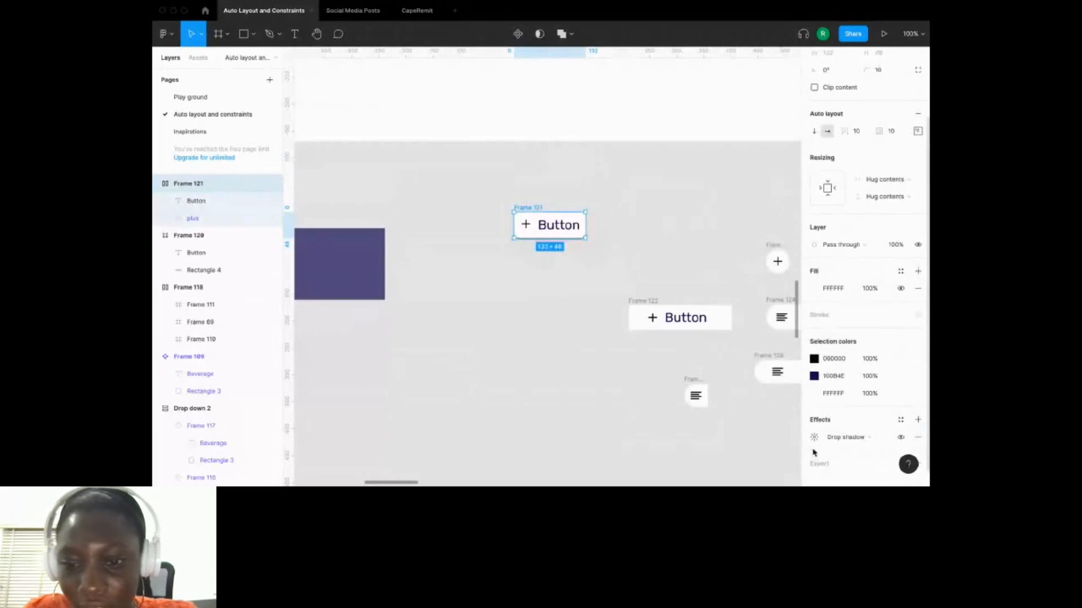
{"action": "left_click", "coordinate": [576, 322]}
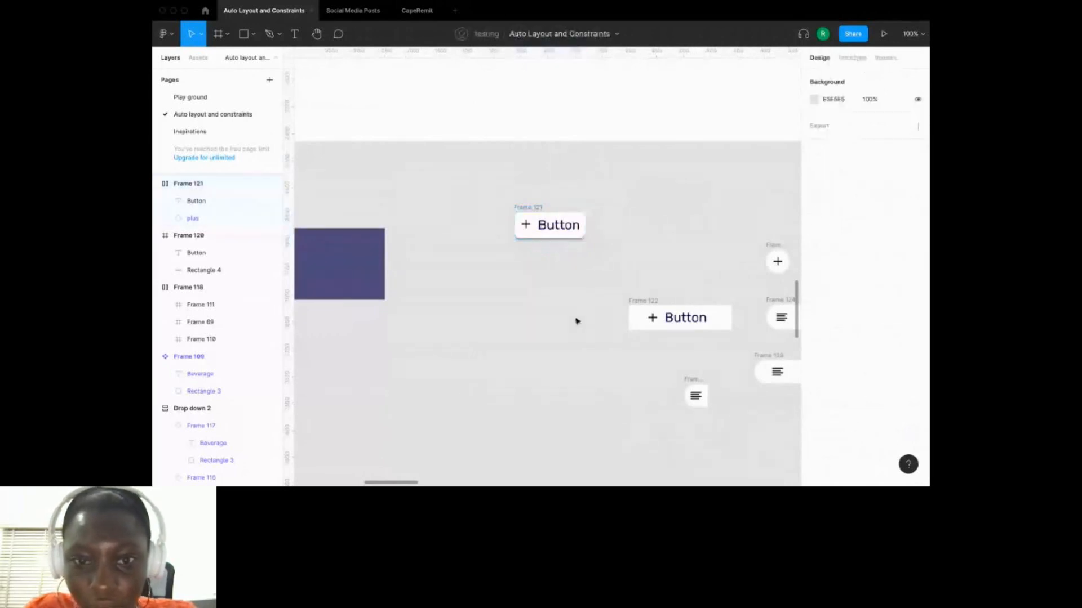
Set the button's drop shadow to blur 40, Y offset 20 and X offset 8.
{"action": "scroll", "coordinate": [576, 321], "scroll_direction": "up", "scroll_amount": 5}
{"action": "left_click", "coordinate": [472, 190]}
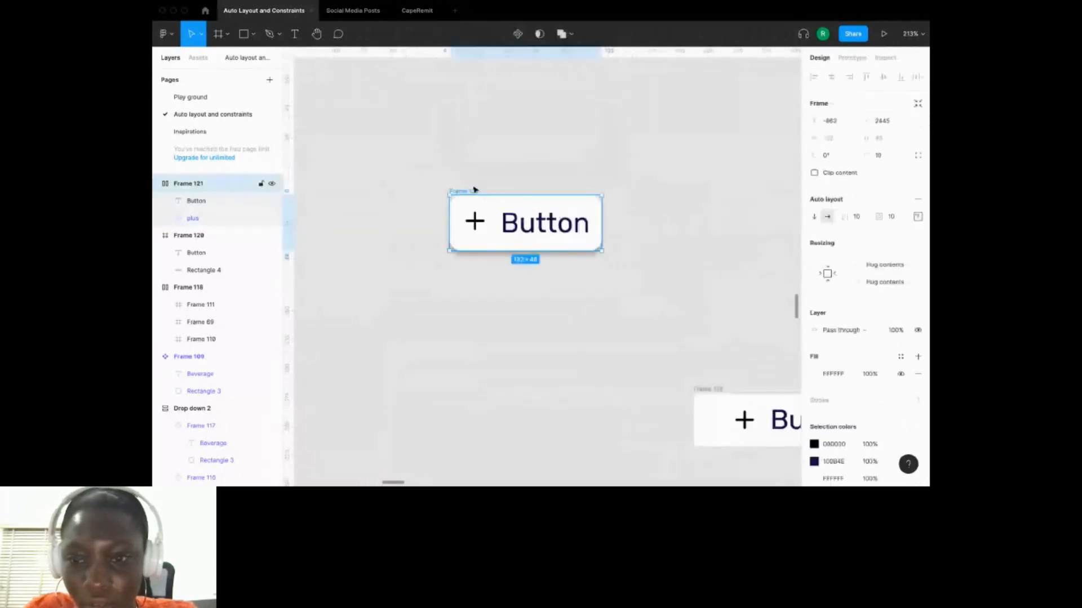
{"action": "scroll", "coordinate": [808, 421], "scroll_direction": "down", "scroll_amount": 2}
{"action": "left_click", "coordinate": [814, 419]}
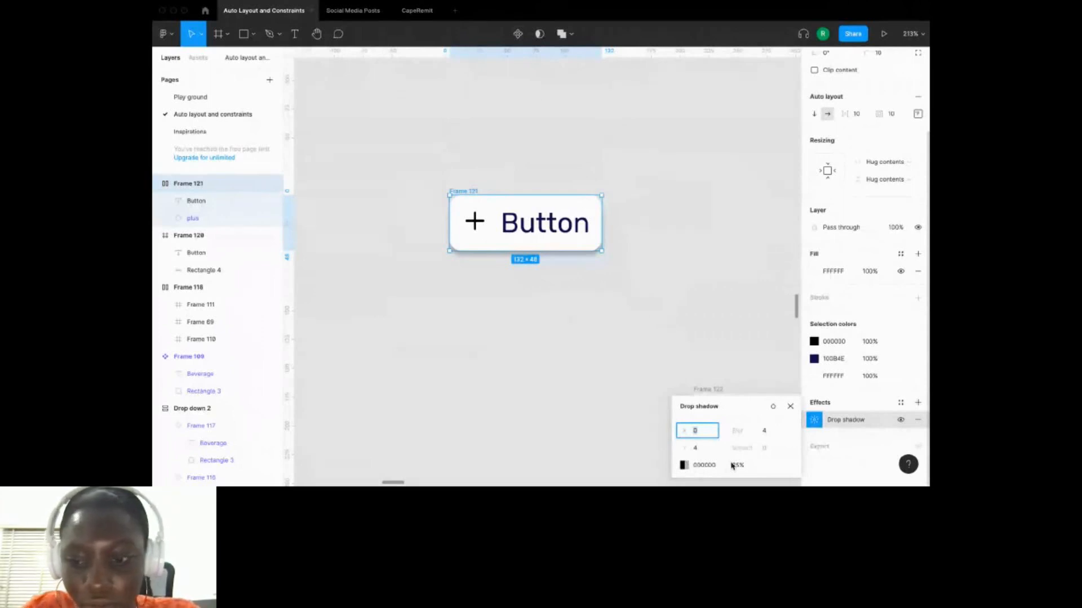
{"action": "left_click", "coordinate": [770, 431]}
{"action": "type", "text": "40"}
{"action": "left_click", "coordinate": [696, 449]}
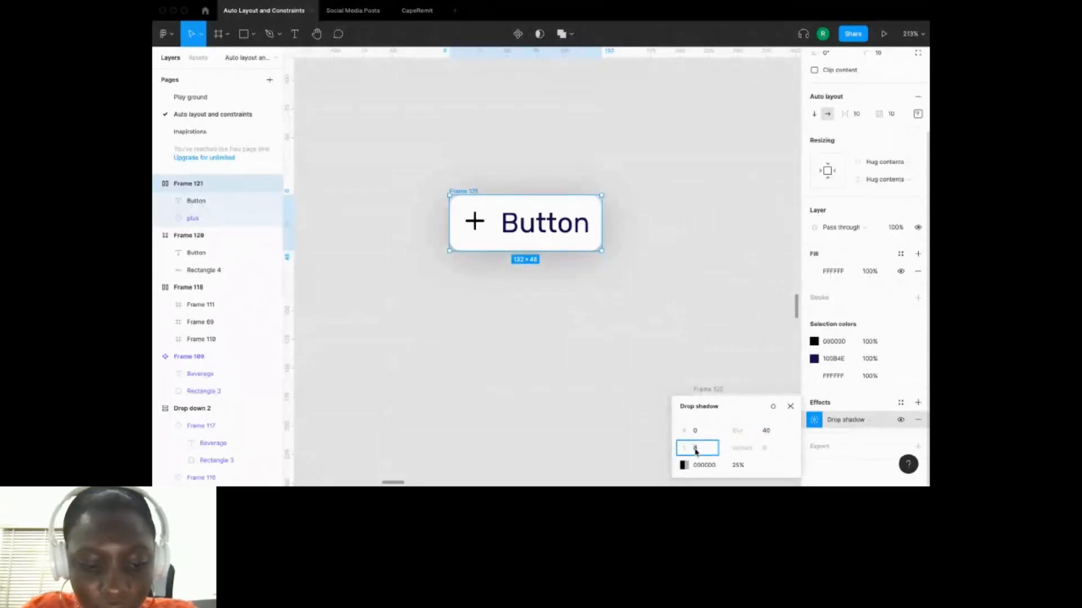
{"action": "type", "text": "20"}
{"action": "key", "text": "Return"}
{"action": "left_click", "coordinate": [696, 431]}
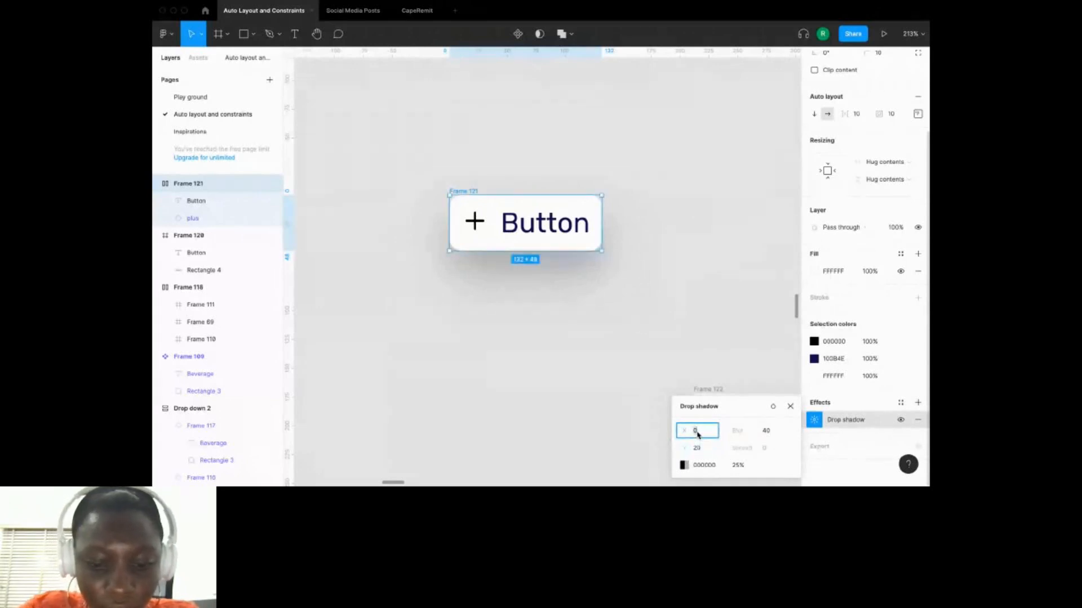
{"action": "type", "text": "8"}
{"action": "key", "text": "Return"}
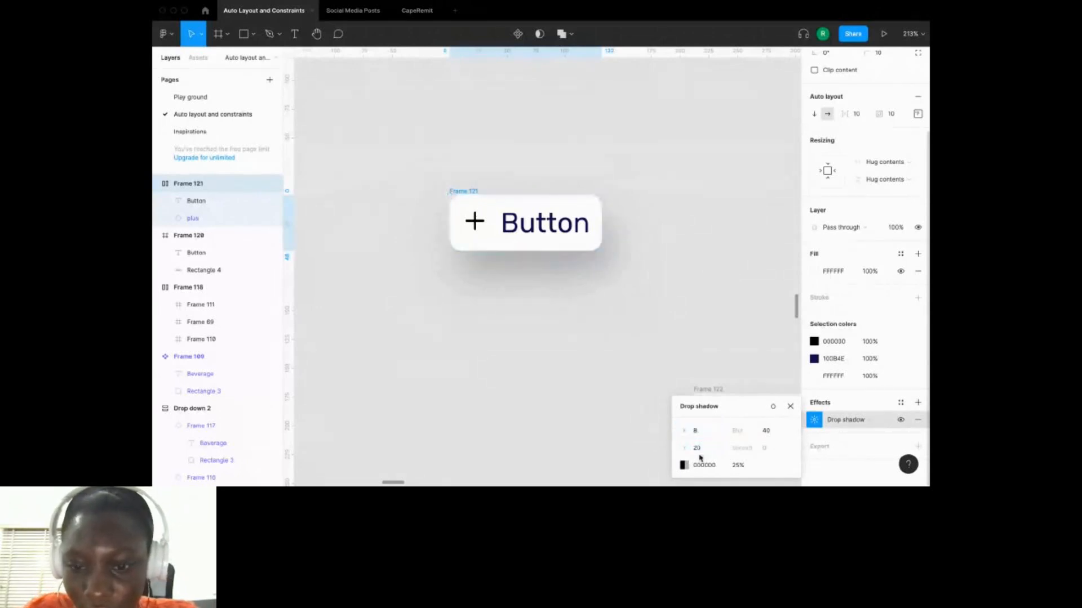
Change the drop shadow's colour to the grey document colour B0AFBF at 23% opacity.
{"action": "left_click", "coordinate": [684, 465]}
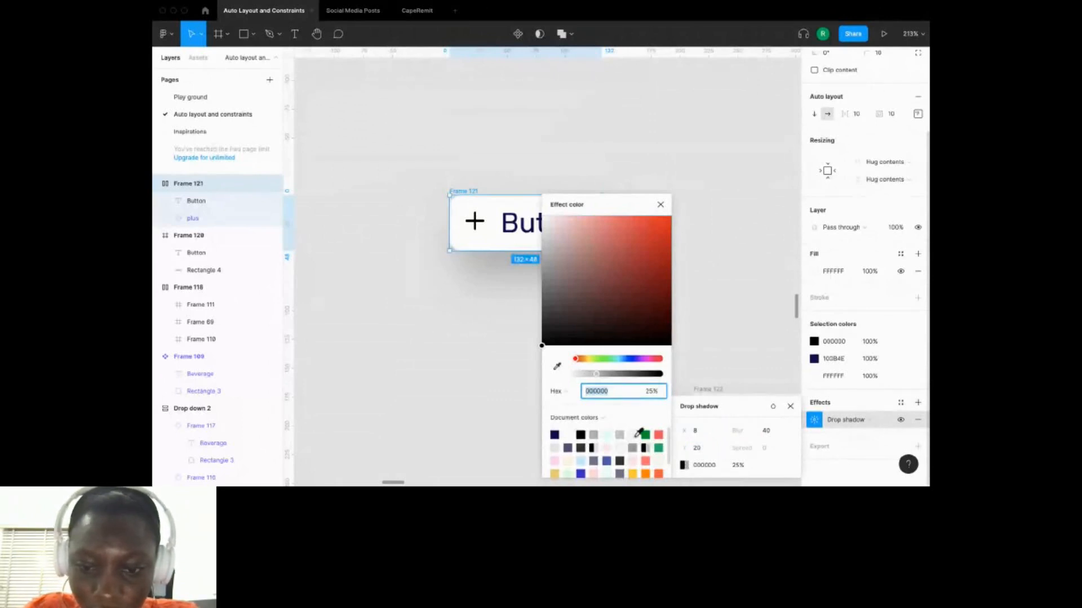
{"action": "left_click", "coordinate": [595, 433]}
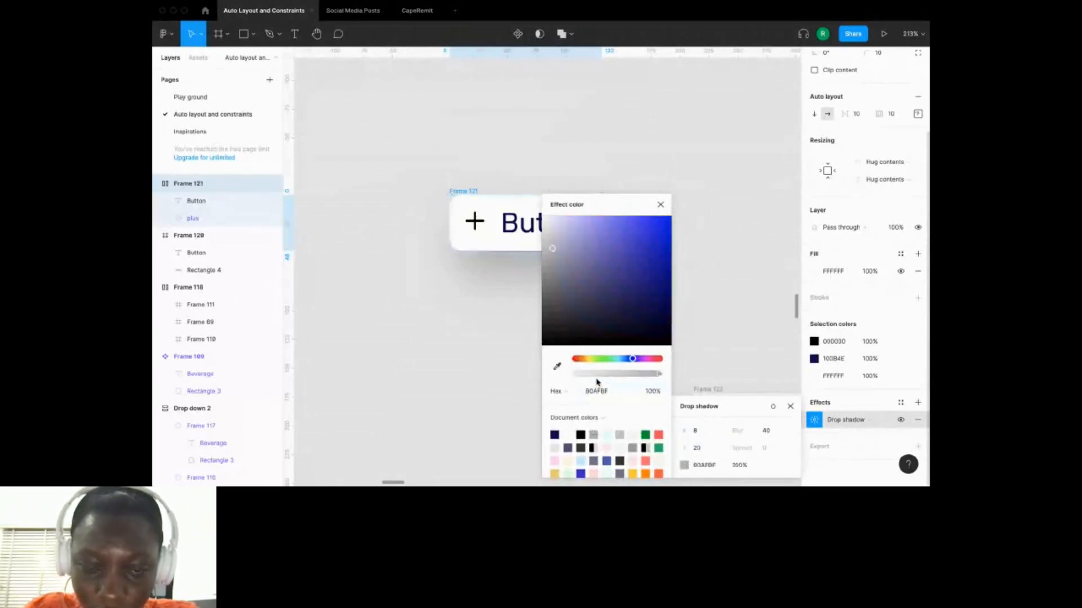
{"action": "left_click", "coordinate": [595, 374]}
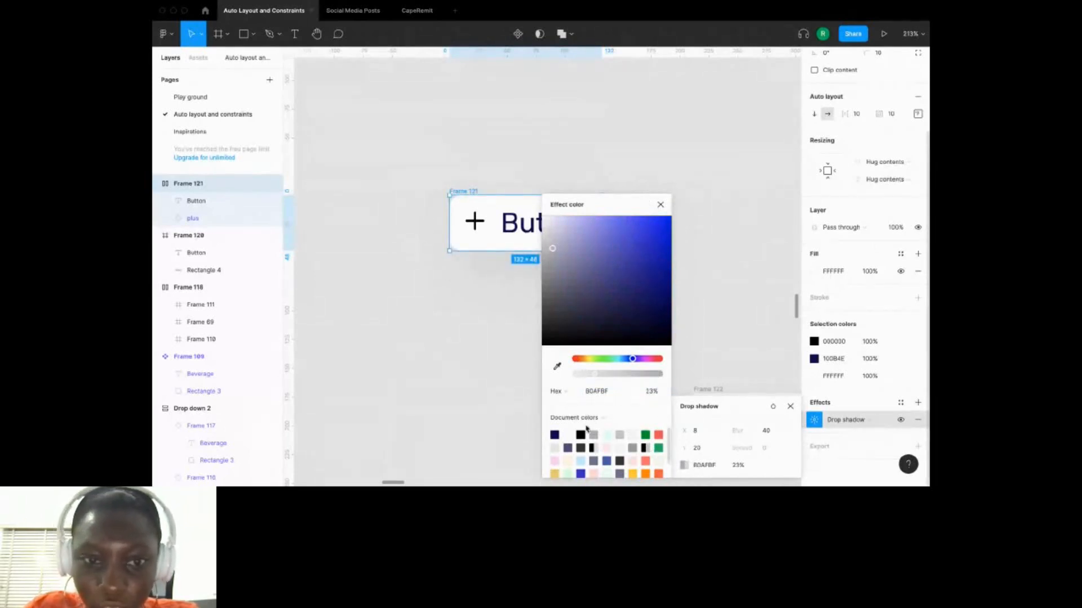
Recolour the button with an EB5757 red fill and make its plus icon and label white (FFFFFF).
{"action": "left_click", "coordinate": [814, 375]}
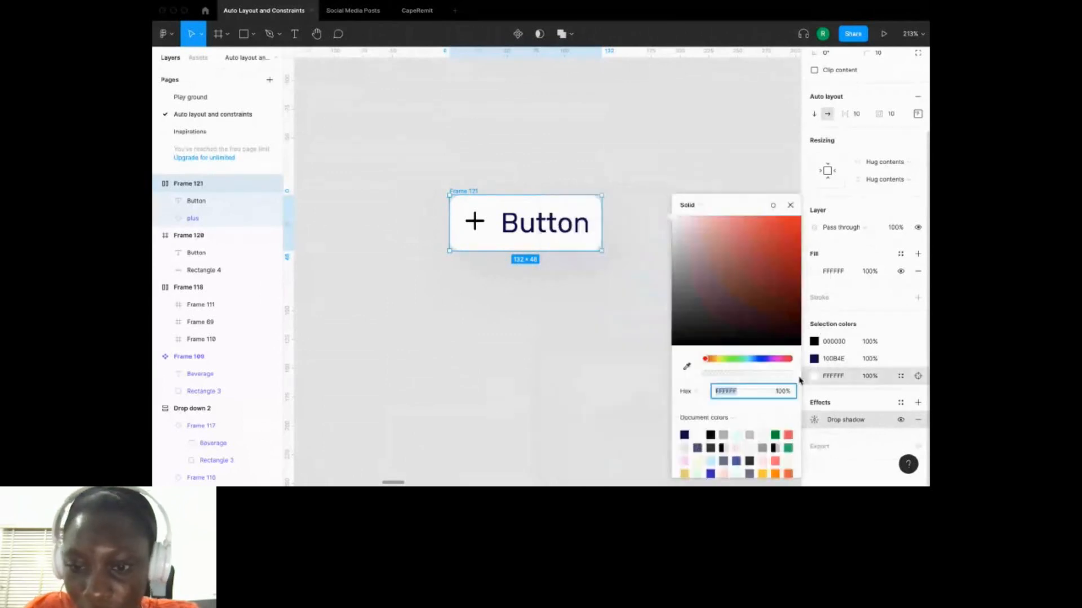
{"action": "left_click", "coordinate": [788, 435]}
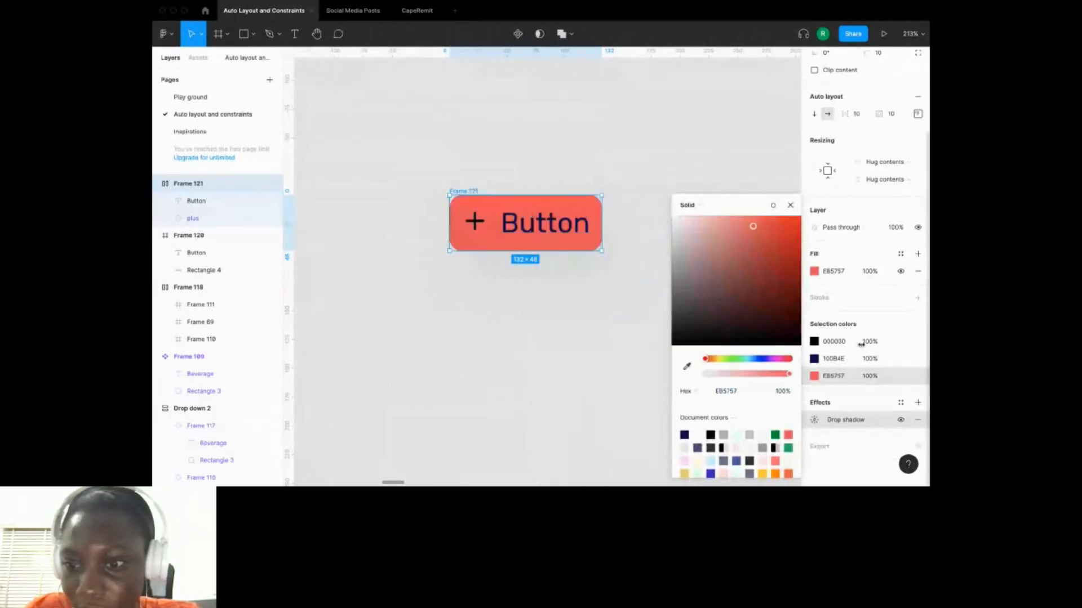
{"action": "left_click", "coordinate": [834, 342]}
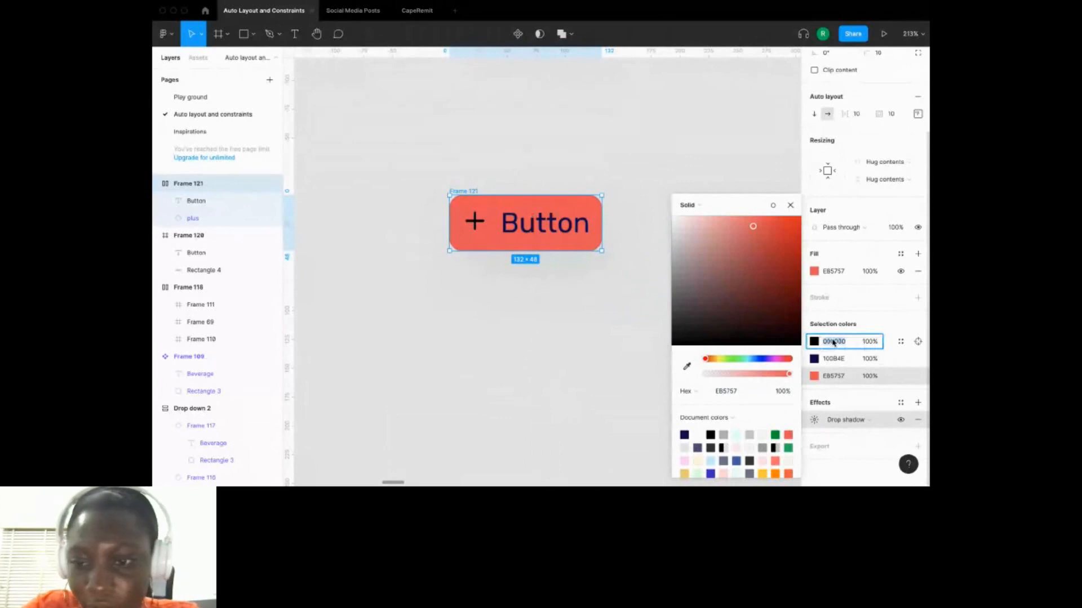
{"action": "type", "text": "ff"}
{"action": "key", "text": "Return"}
{"action": "left_click", "coordinate": [832, 359]}
{"action": "type", "text": "ff"}
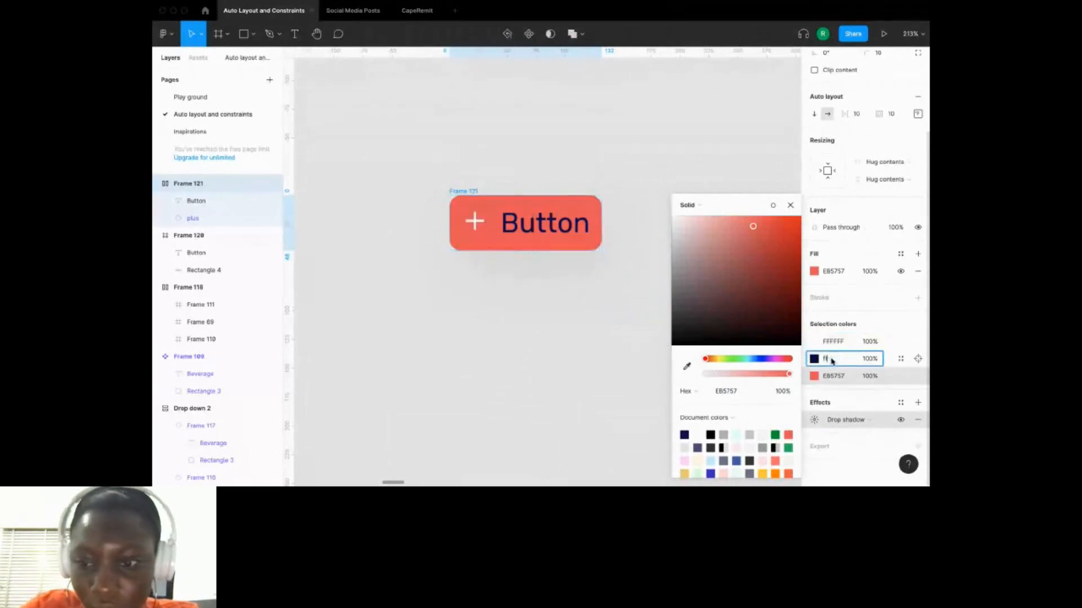
{"action": "type", "text": "f"}
{"action": "key", "text": "Return"}
{"action": "left_click", "coordinate": [534, 375]}
Move the red button up from the grey canvas into the large white frame above it.
{"action": "scroll", "coordinate": [534, 375], "scroll_direction": "down", "scroll_amount": 2}
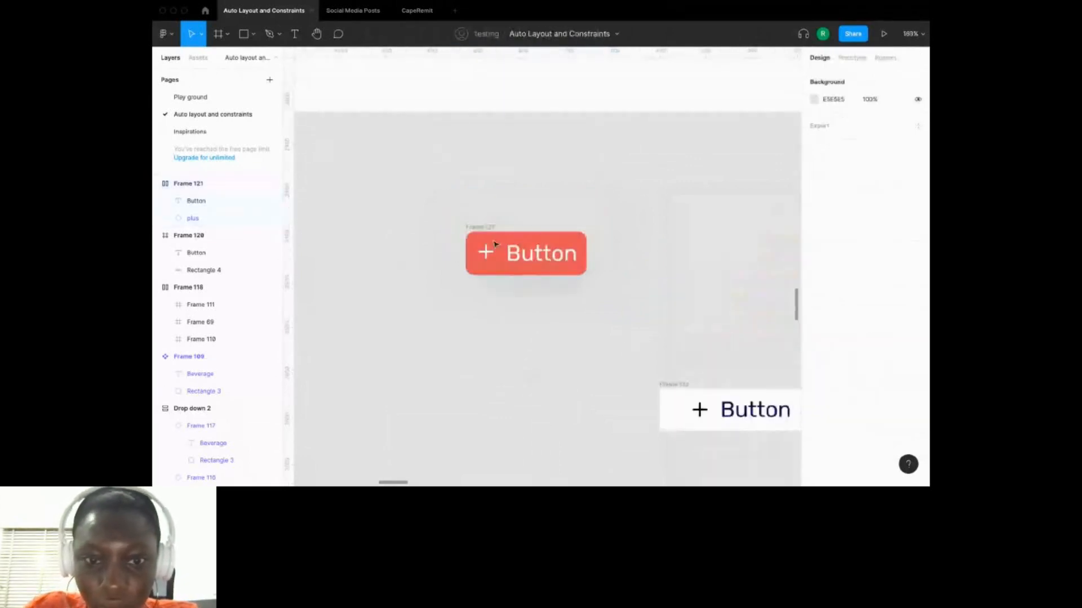
{"action": "left_click_drag", "start_coordinate": [488, 243], "coordinate": [456, 84]}
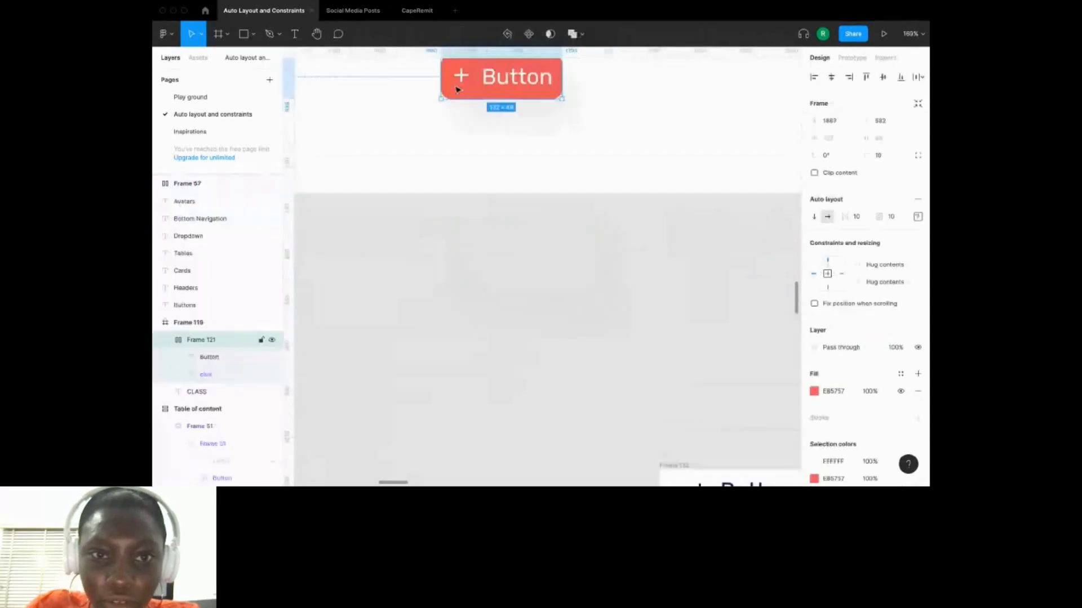
{"action": "scroll", "coordinate": [504, 214], "scroll_direction": "up", "scroll_amount": 3}
Switch to the browser's live session and stop sharing the screen.
{"action": "key", "text": "ctrl+Up"}
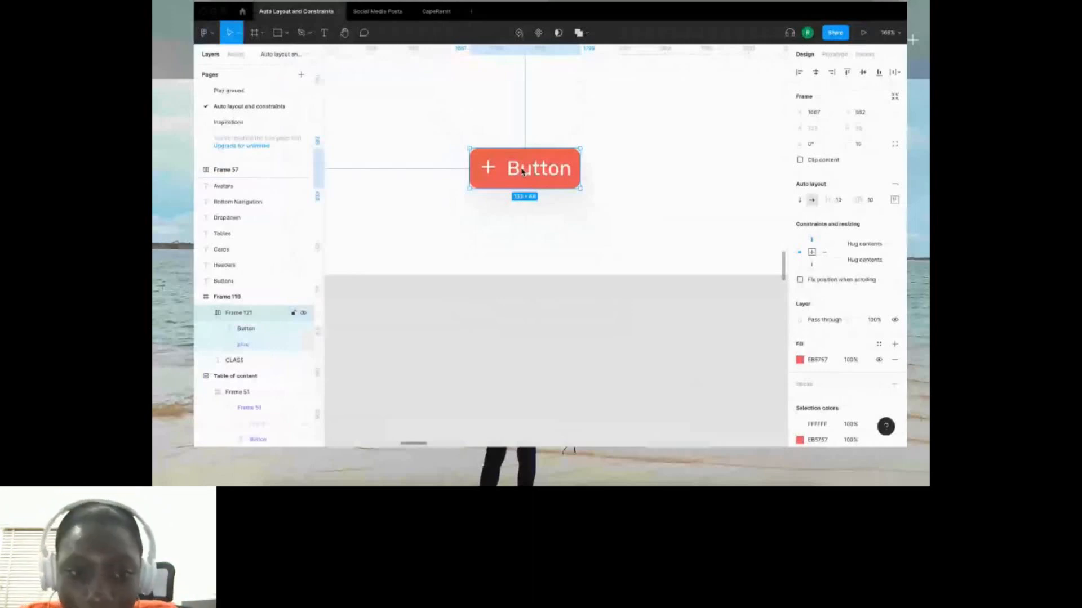
{"action": "key", "text": "super+Tab"}
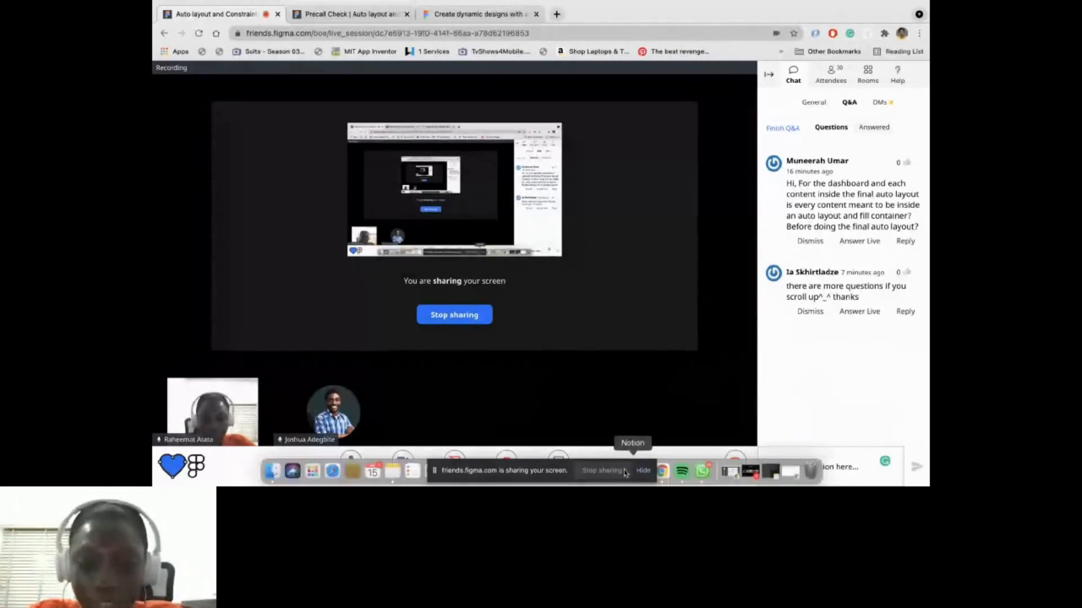
{"action": "left_click", "coordinate": [598, 471]}
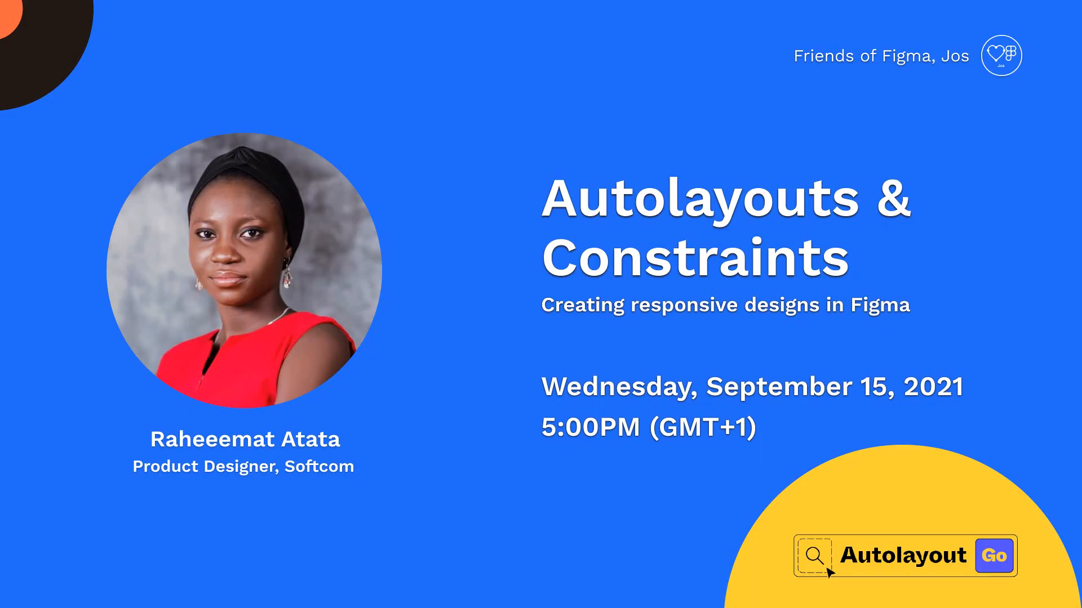